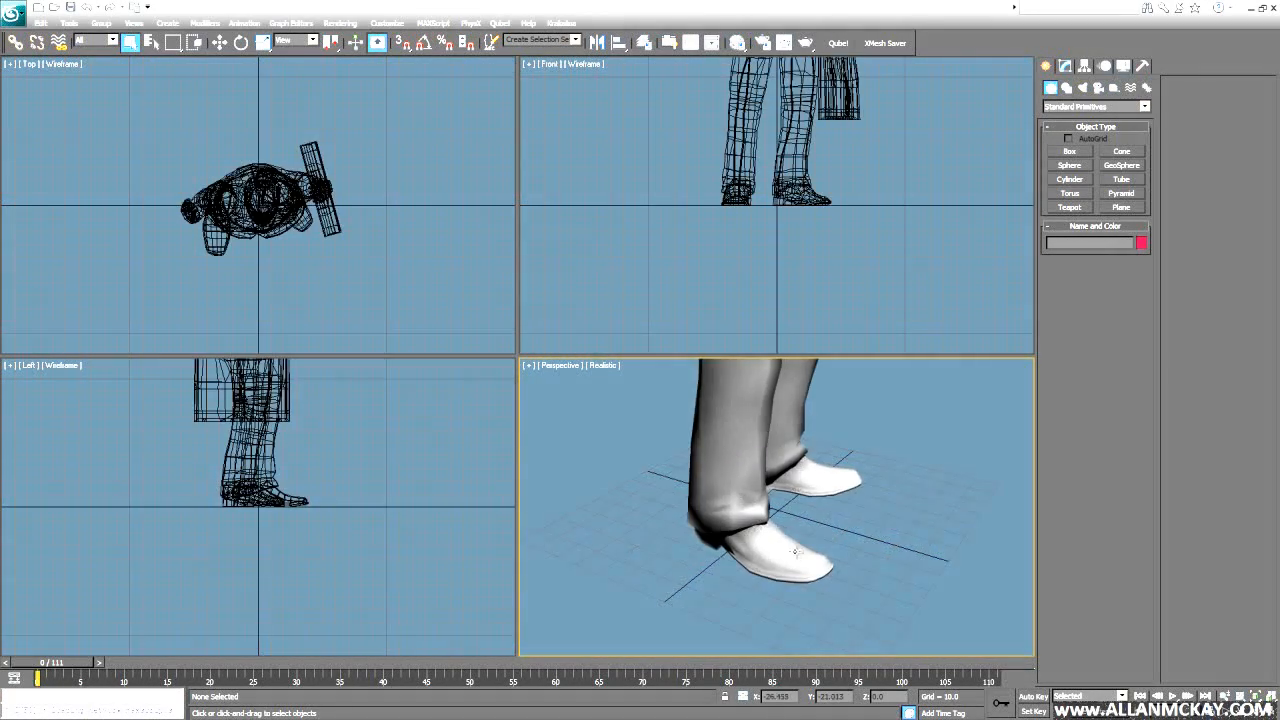
- Zoom to fit the man model, face him from the front, and maximize the Perspective viewport
key("z")
middle_click_drag(844, 538, 610, 496, "alt")
key("alt+w")
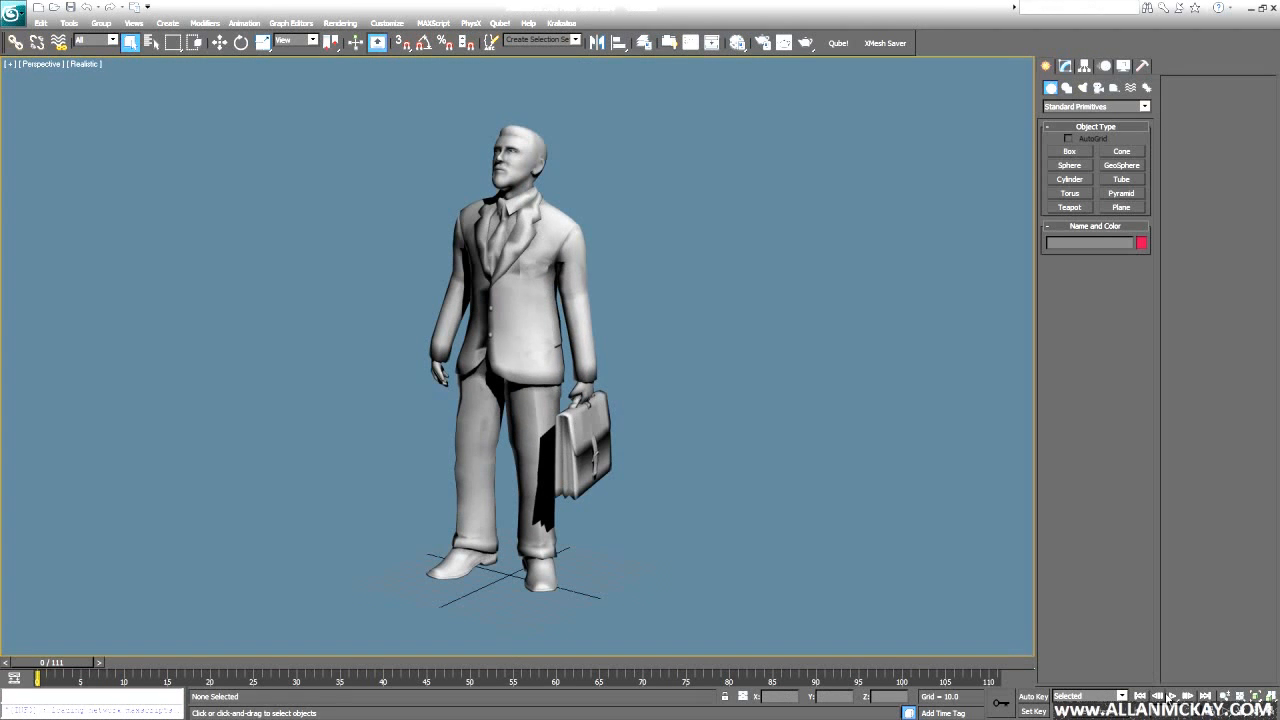
- Change the End Time in Time Configuration so the timeline runs to frame 150
right_click(1171, 697)
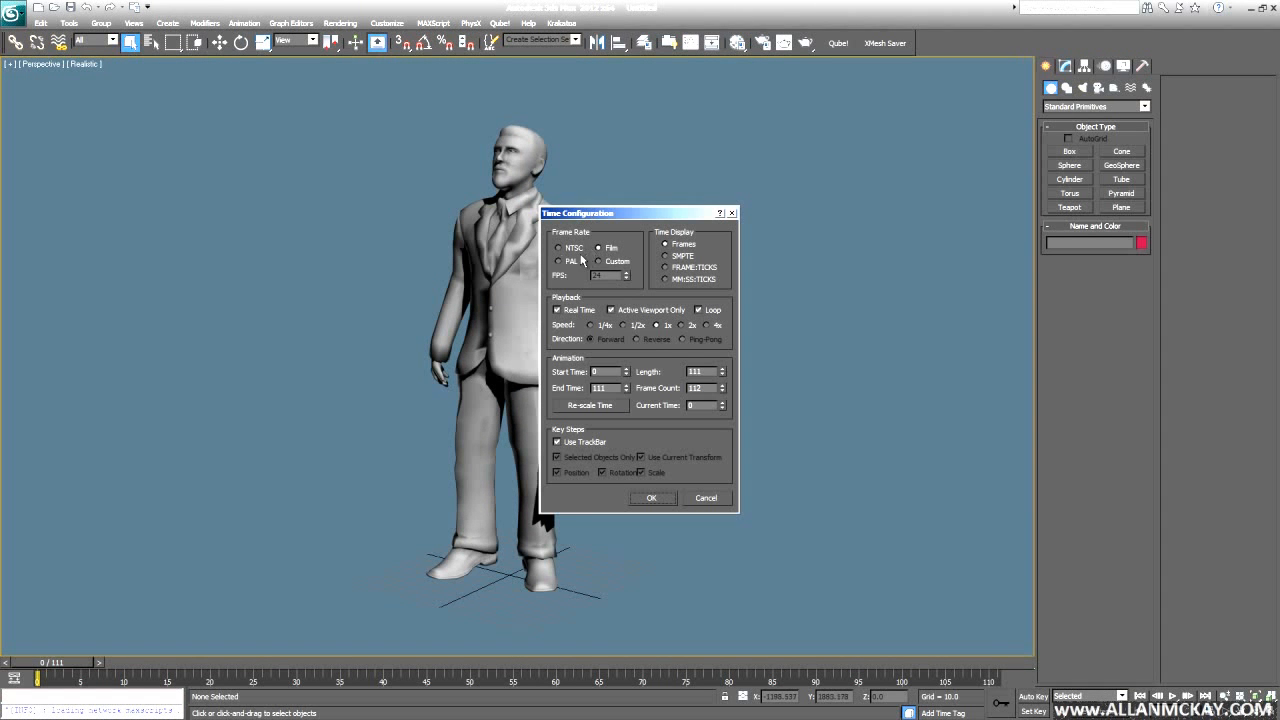
type("100")
key("Return")
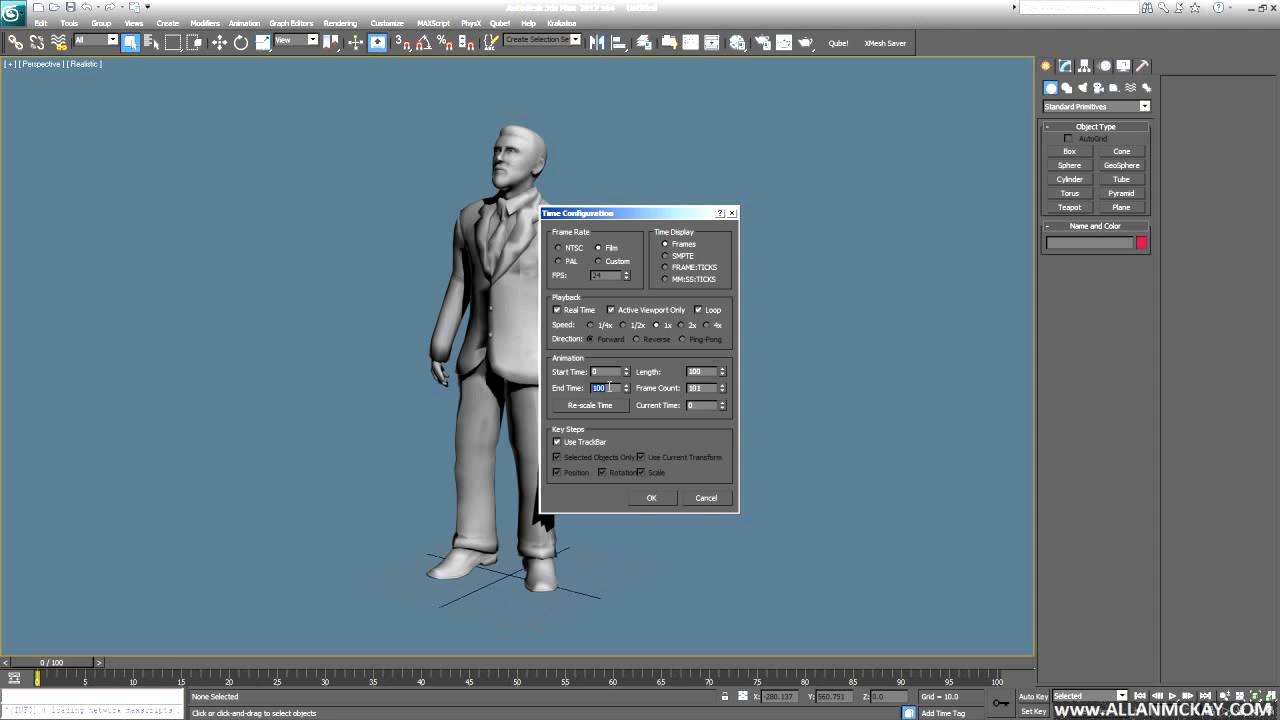
key("Return")
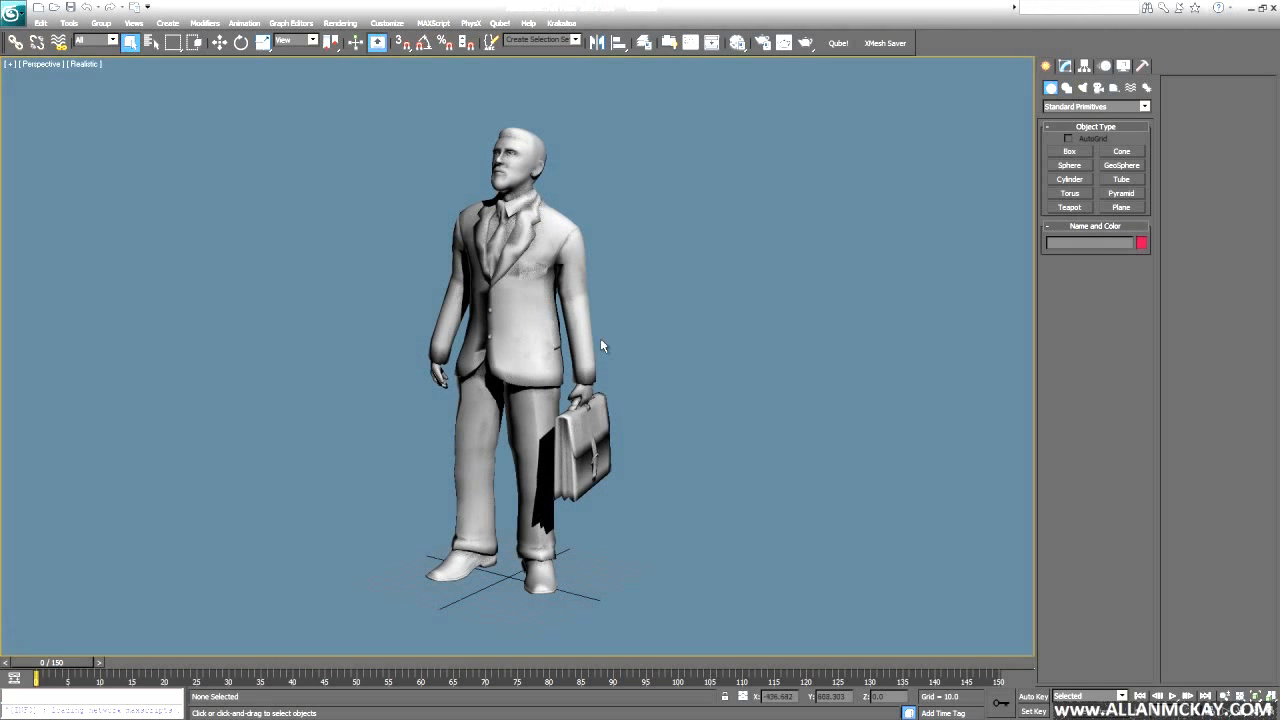
- Create a sphere of radius 25 beside the man's feet
left_click(1066, 168)
left_click_drag(571, 576, 617, 594)
type("25")
key("Return")
middle_click_drag(800, 417, 767, 458, "alt")
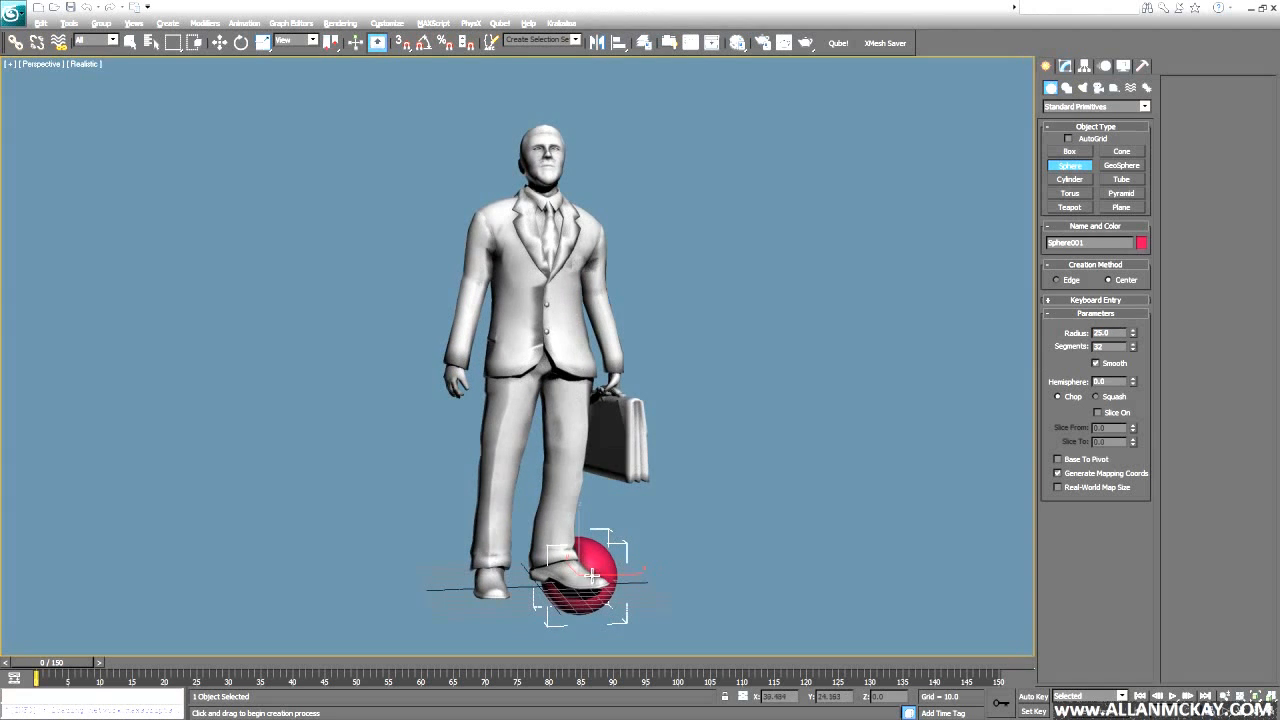
middle_click_drag(592, 576, 560, 560, "alt")
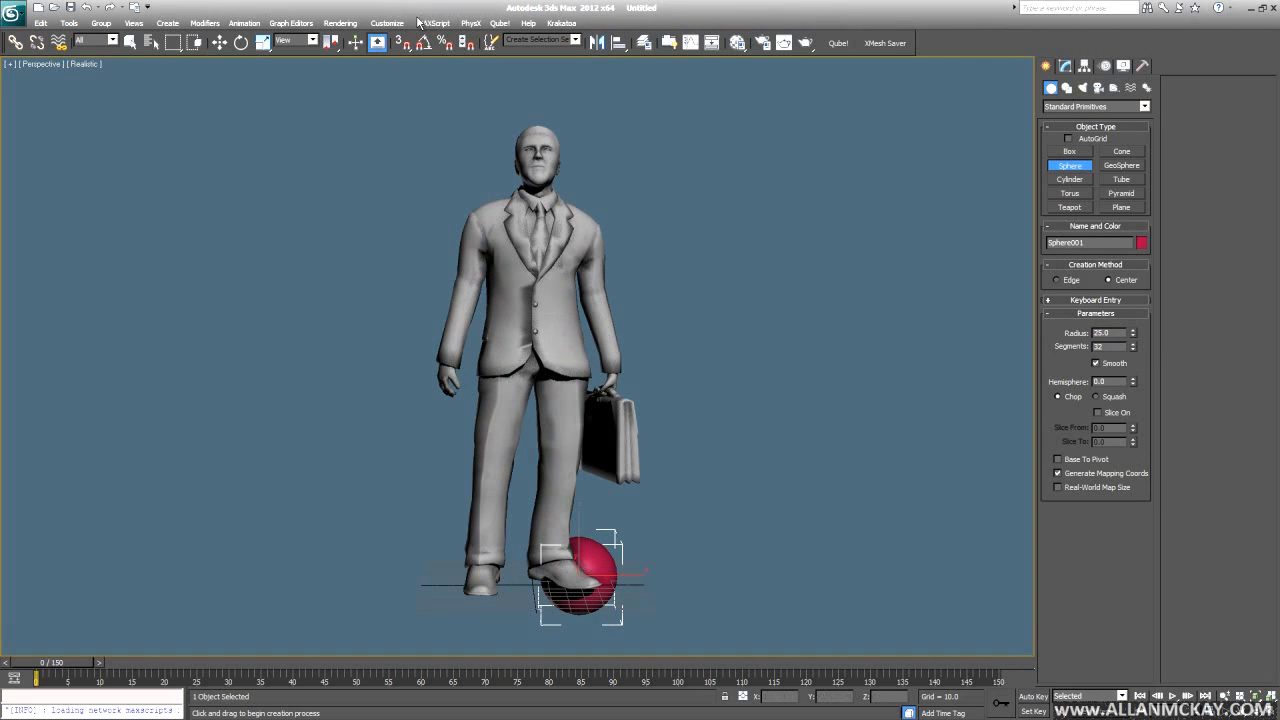
- Check in System Unit Setup that the system unit is Centimeters, cancelling without changes
left_click(387, 22)
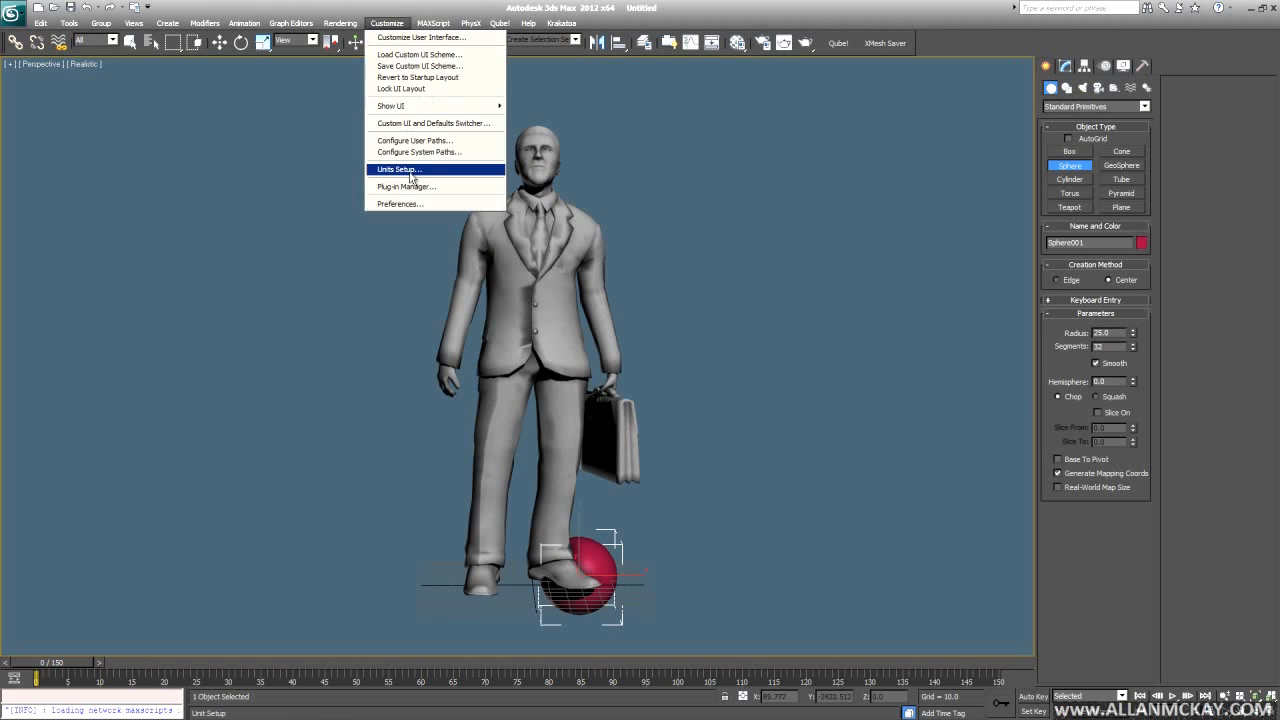
left_click(410, 172)
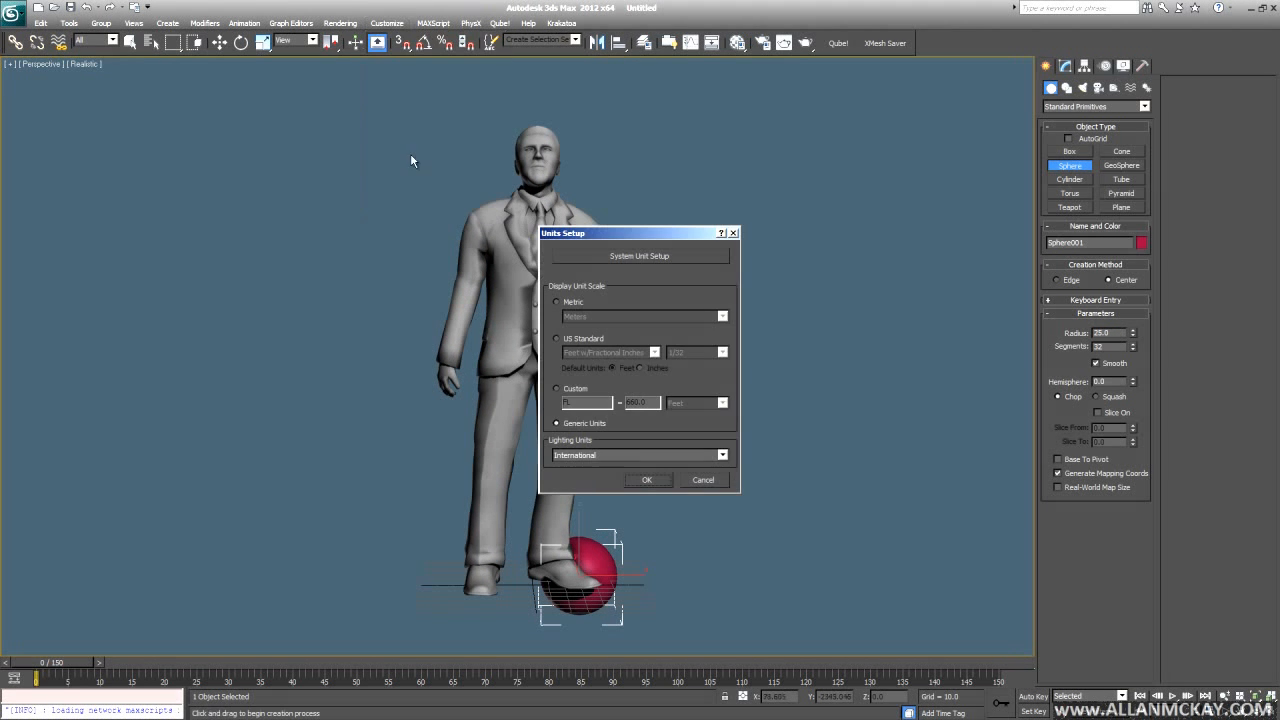
left_click(636, 257)
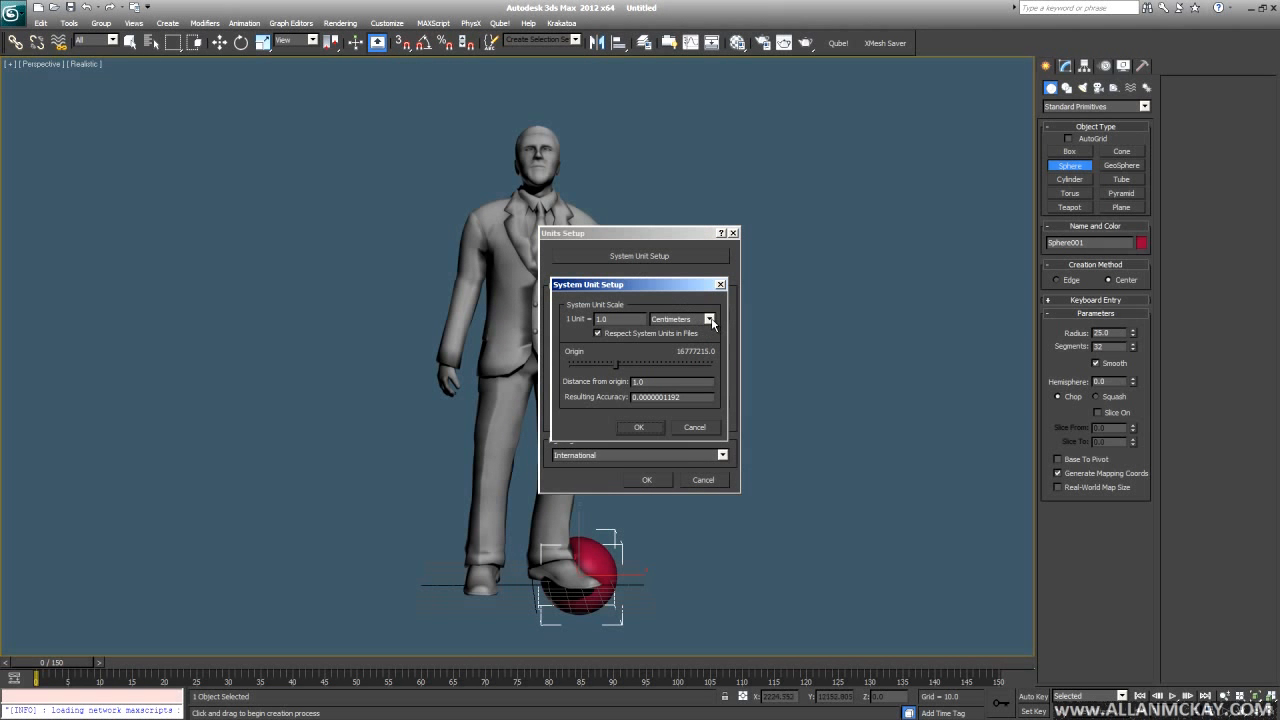
left_click(709, 319)
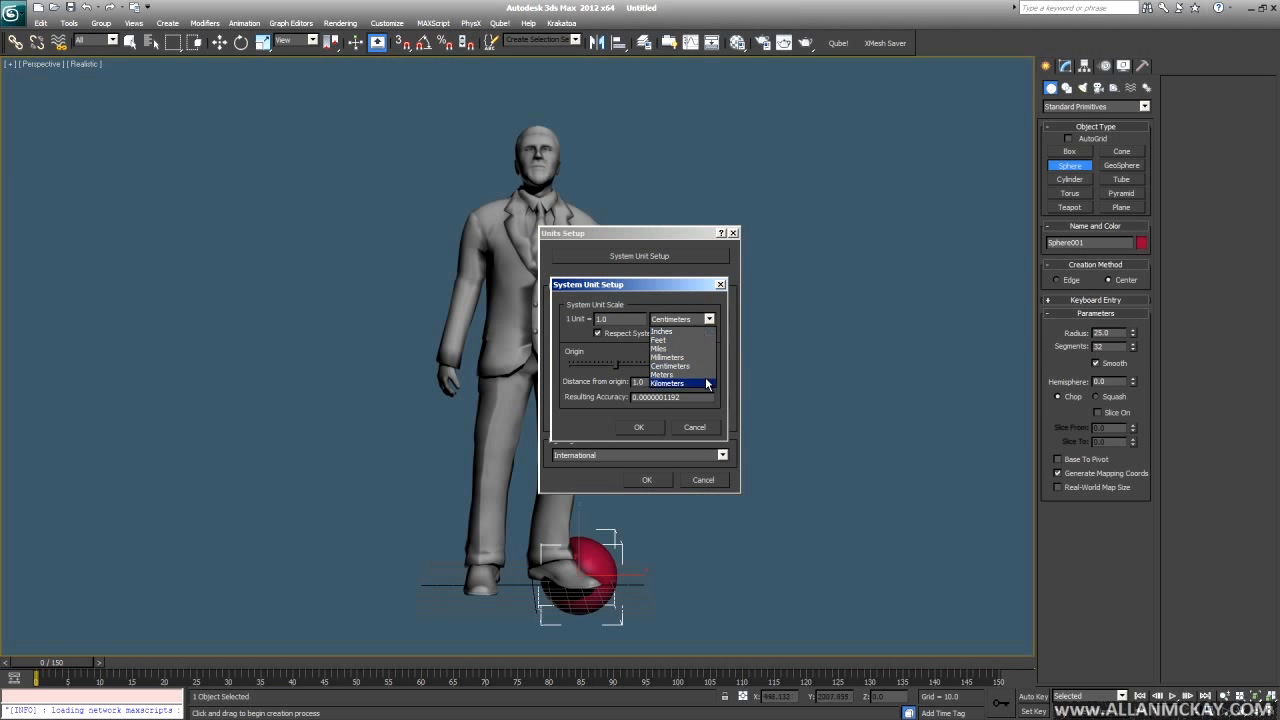
left_click(707, 320)
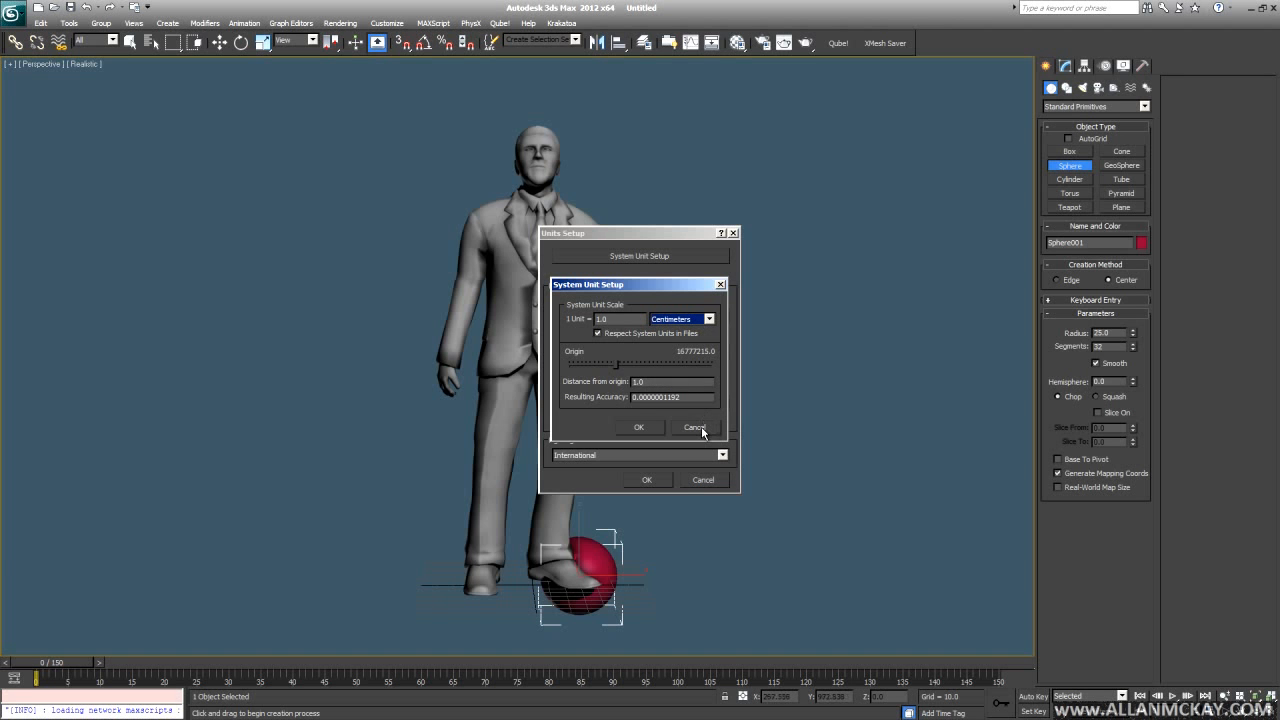
left_click(701, 429)
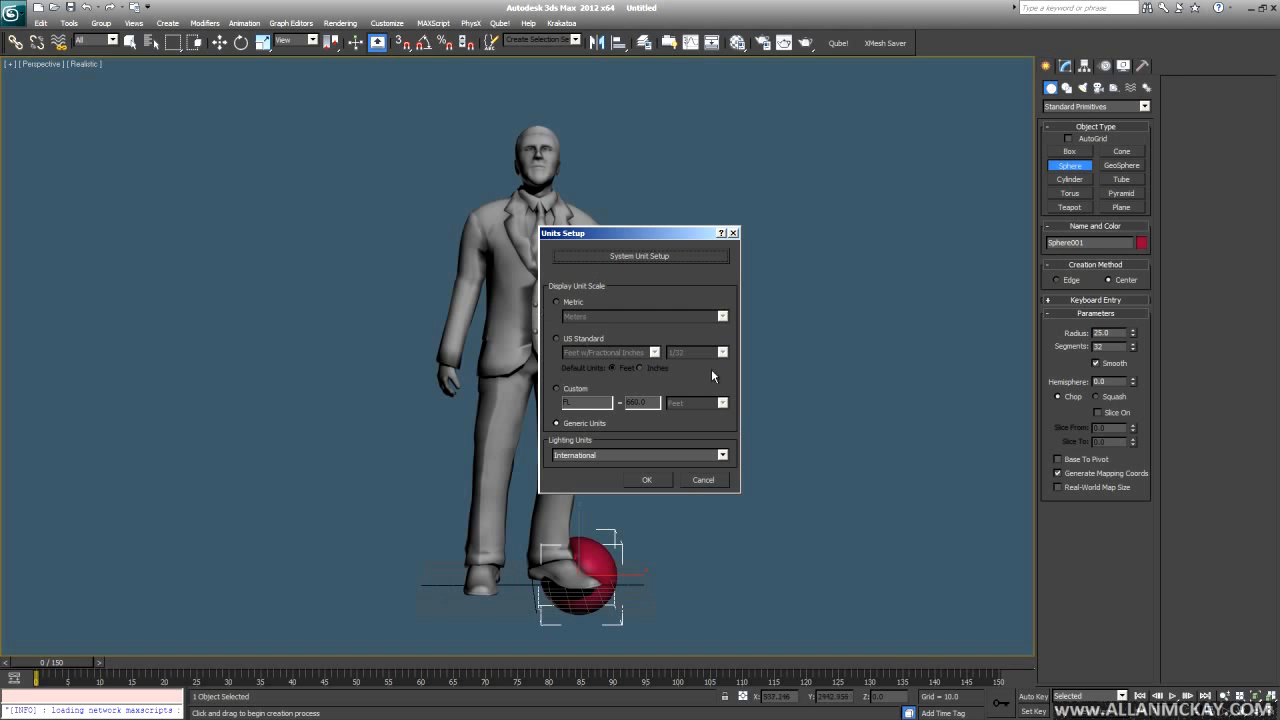
left_click(623, 256)
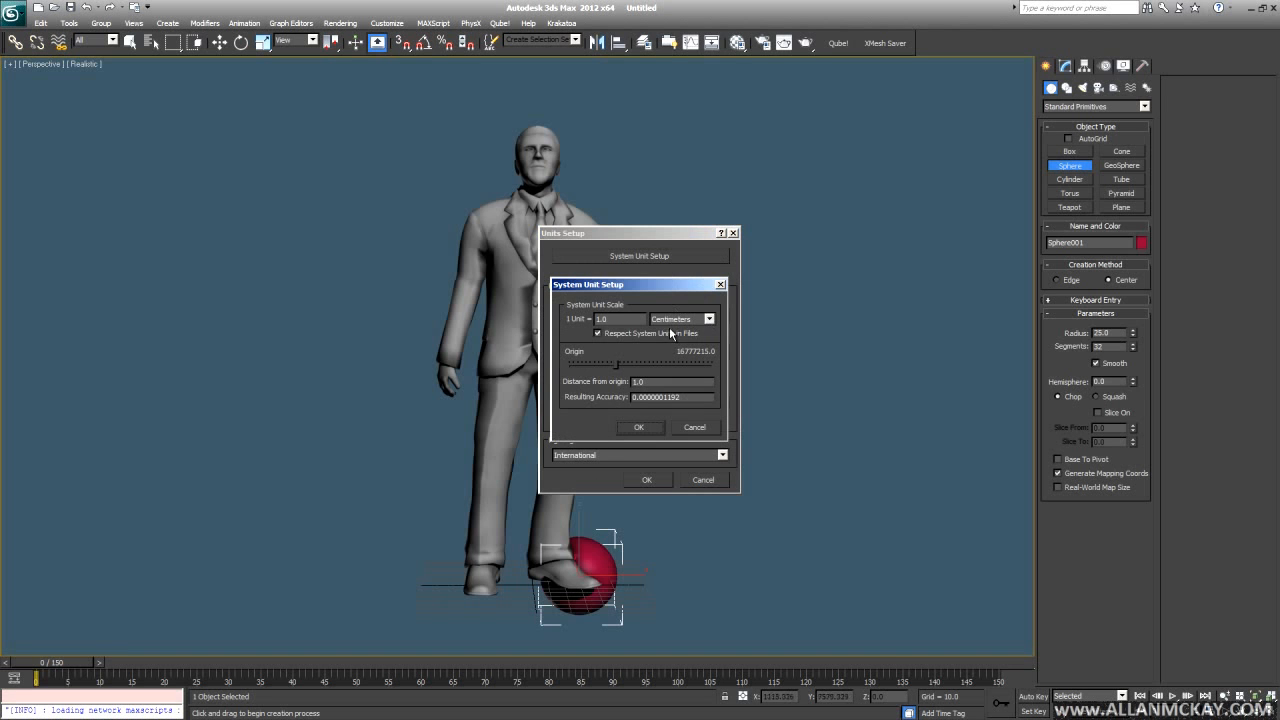
left_click(690, 426)
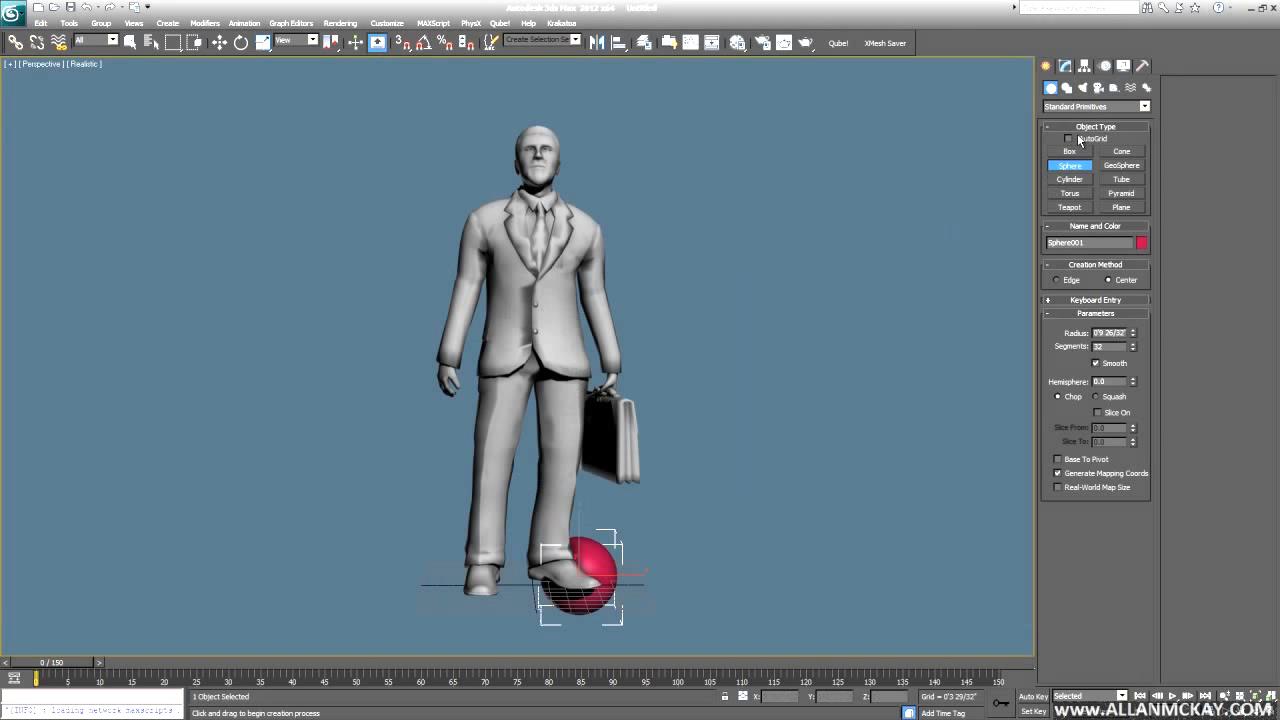
left_click(1072, 152)
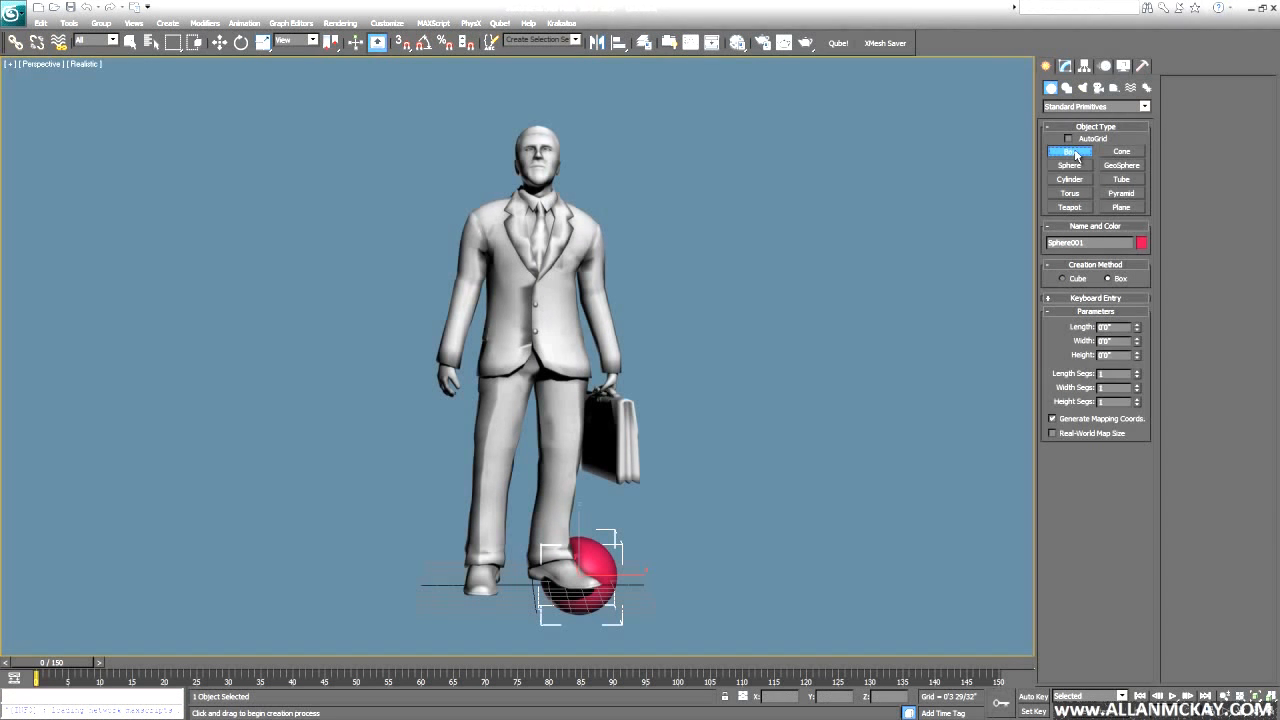
- Create a thin box with a height of 6'0" beside the sphere
left_click_drag(647, 589, 640, 578)
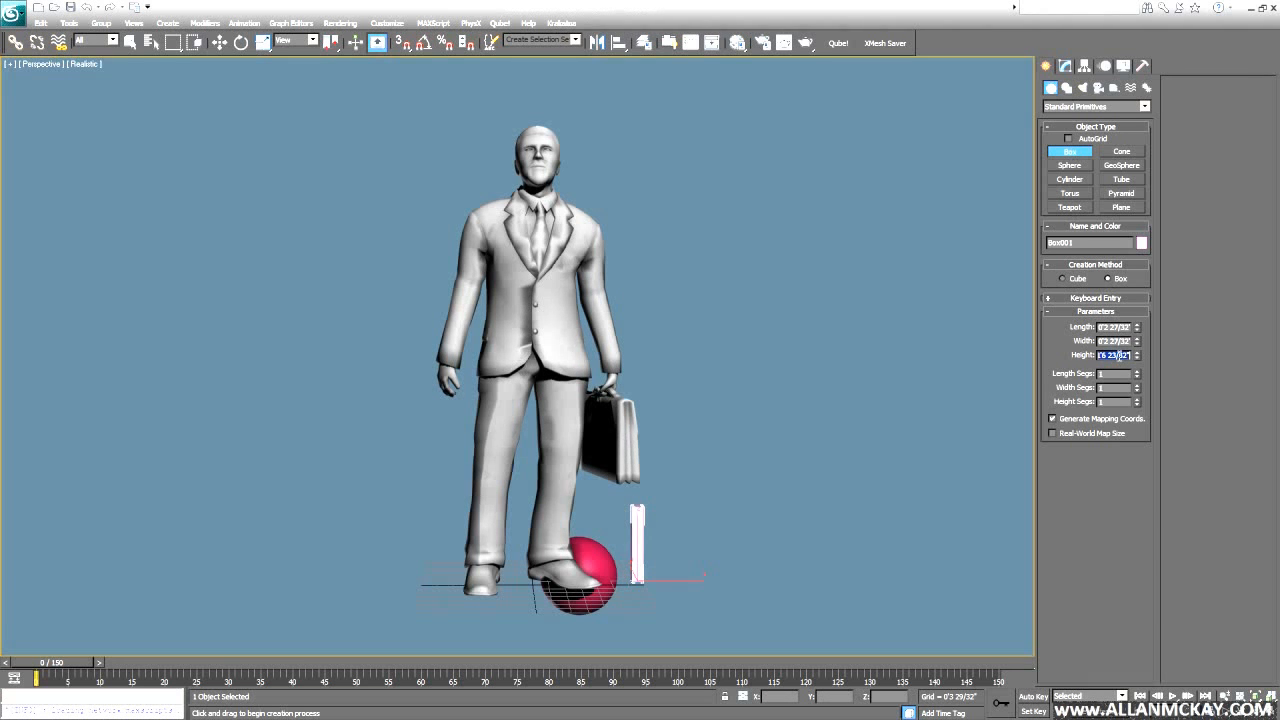
key("Return")
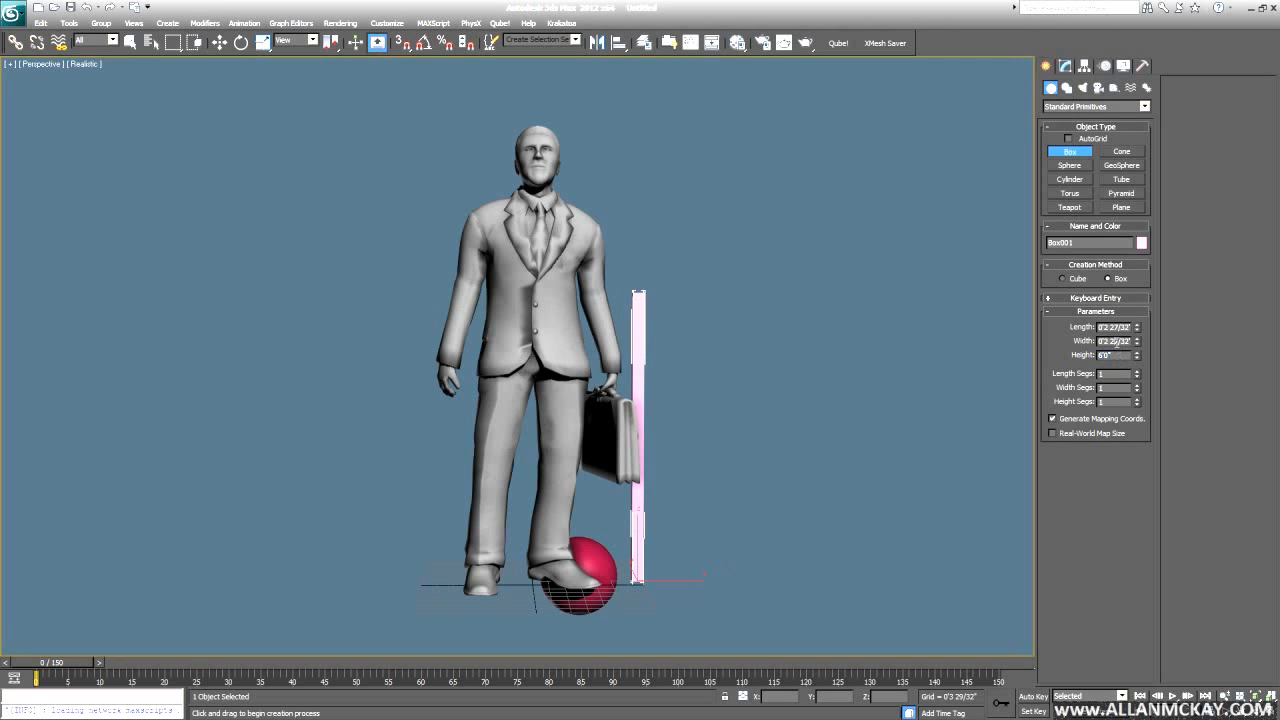
middle_click_drag(707, 387, 676, 384, "alt")
right_click(643, 307)
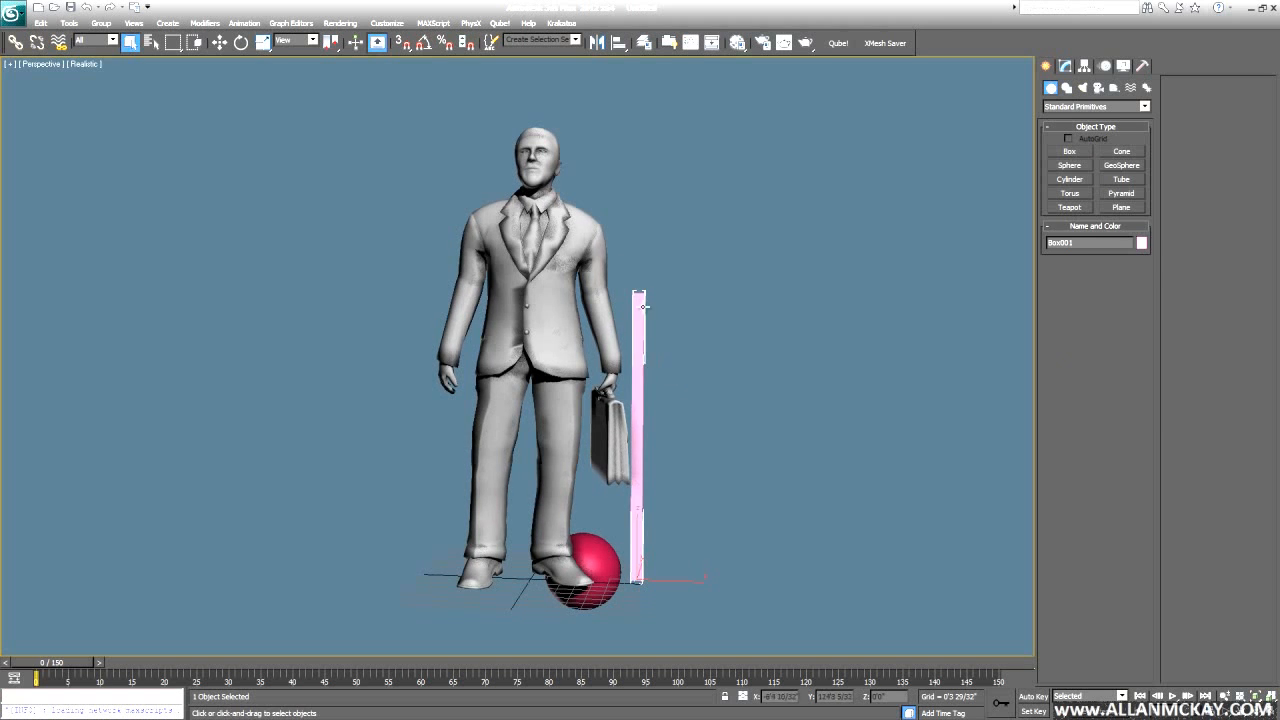
- Delete the man's Cap Holes and Edit Poly modifiers and add an XForm modifier
left_click(572, 289)
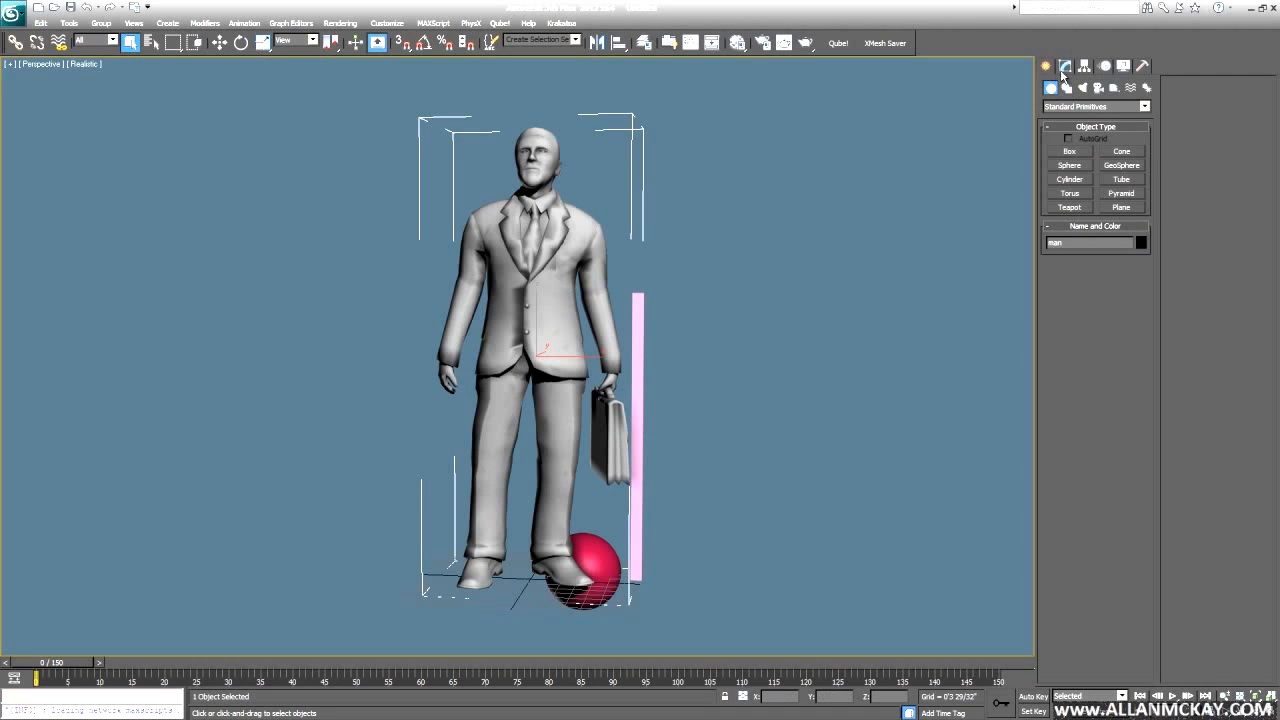
left_click(1064, 68)
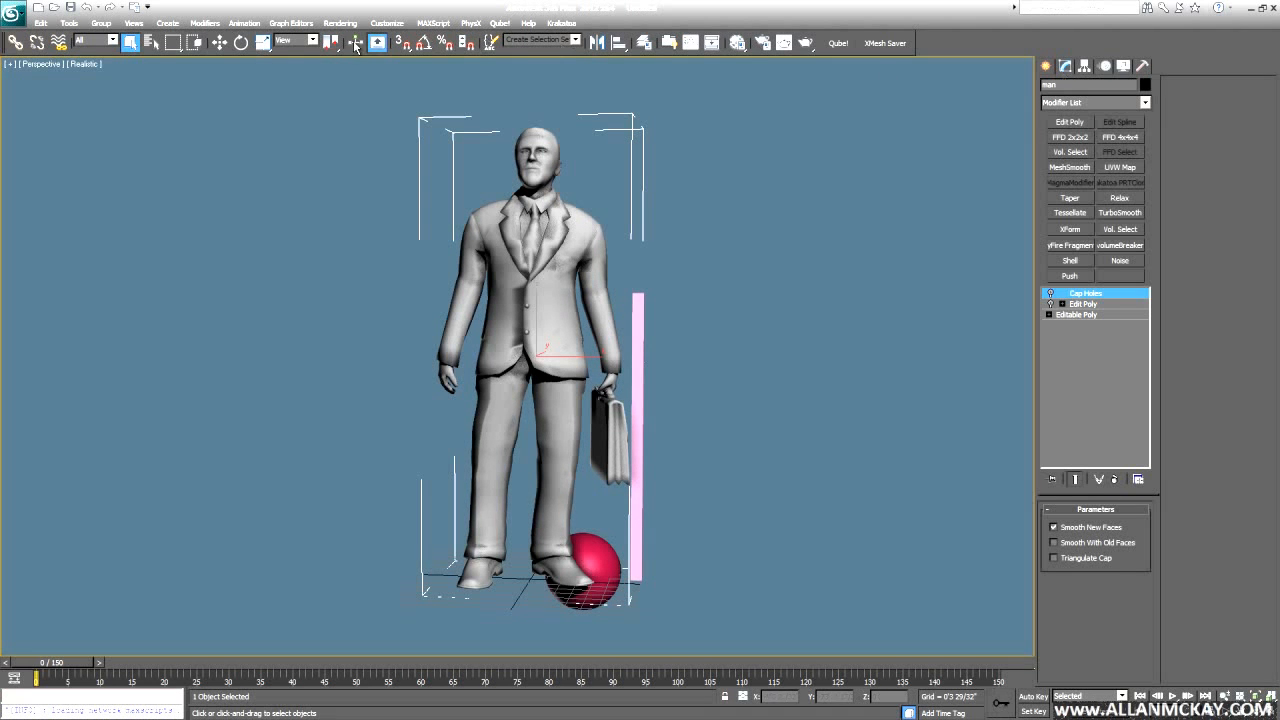
left_click(1090, 305, "ctrl")
left_click(1116, 479)
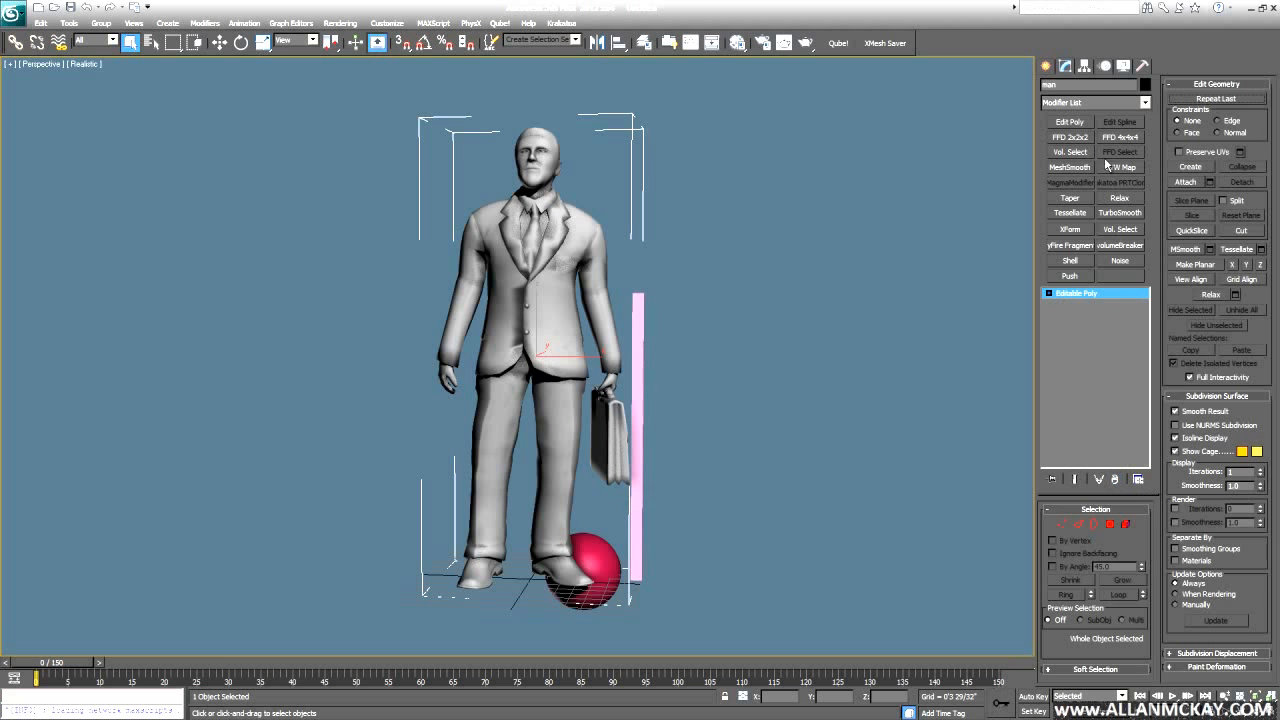
left_click(1070, 229)
- Select the XForm gizmo, scale it to 57%, then undo the scale
left_click(1061, 293)
left_click(1084, 304)
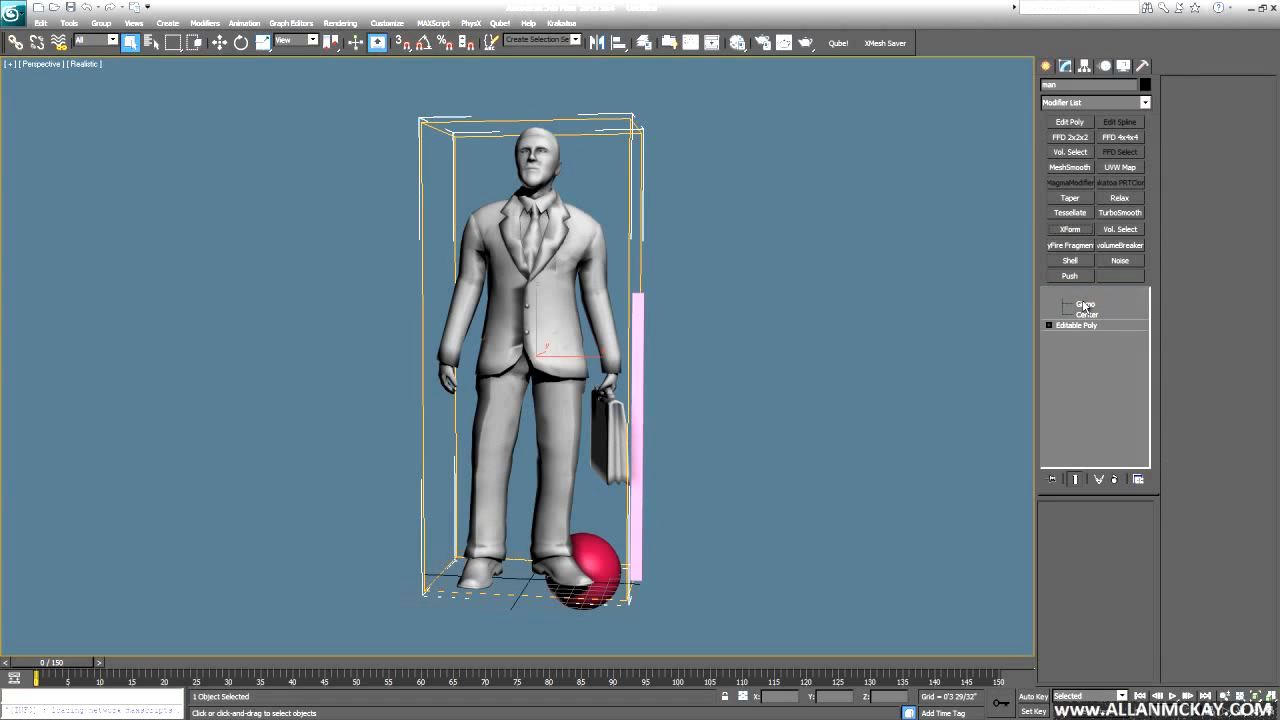
key("w")
left_click(263, 44)
key("space")
left_click_drag(898, 266, 895, 314)
key("ctrl+z")
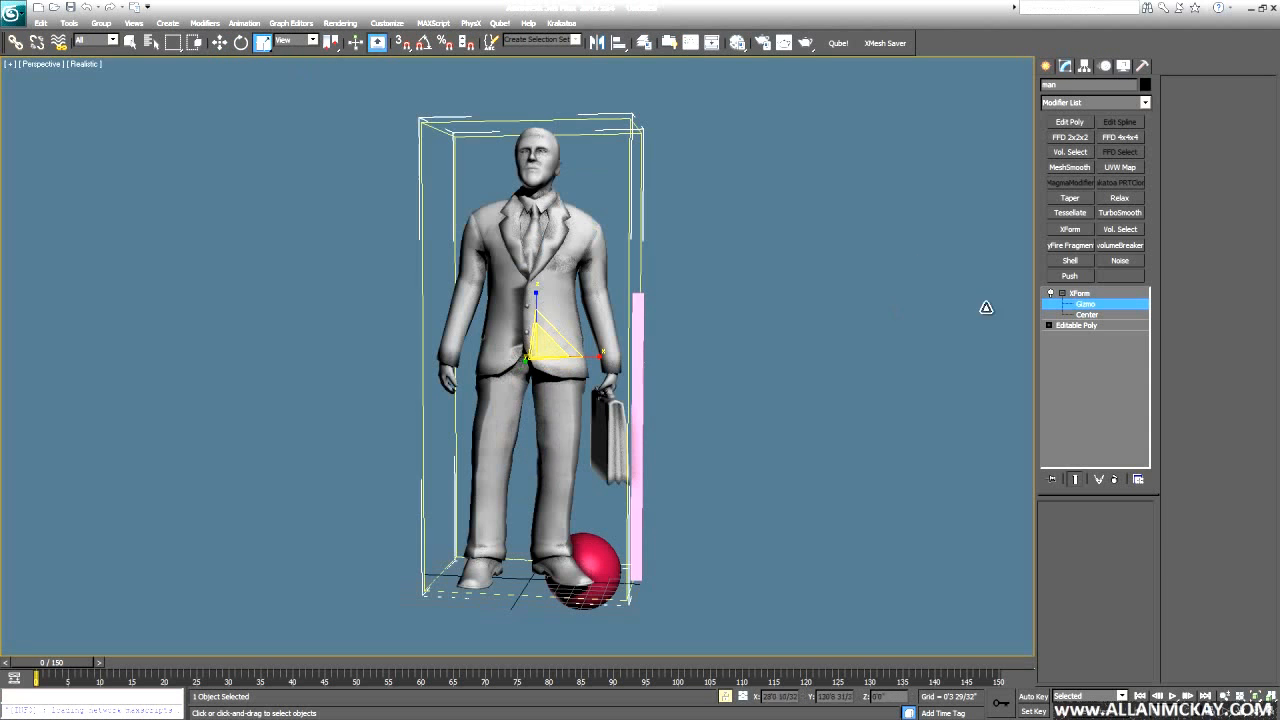
- Align the XForm centre to the man on Z Position only, with Target Object set to Minimum
left_click(1085, 315)
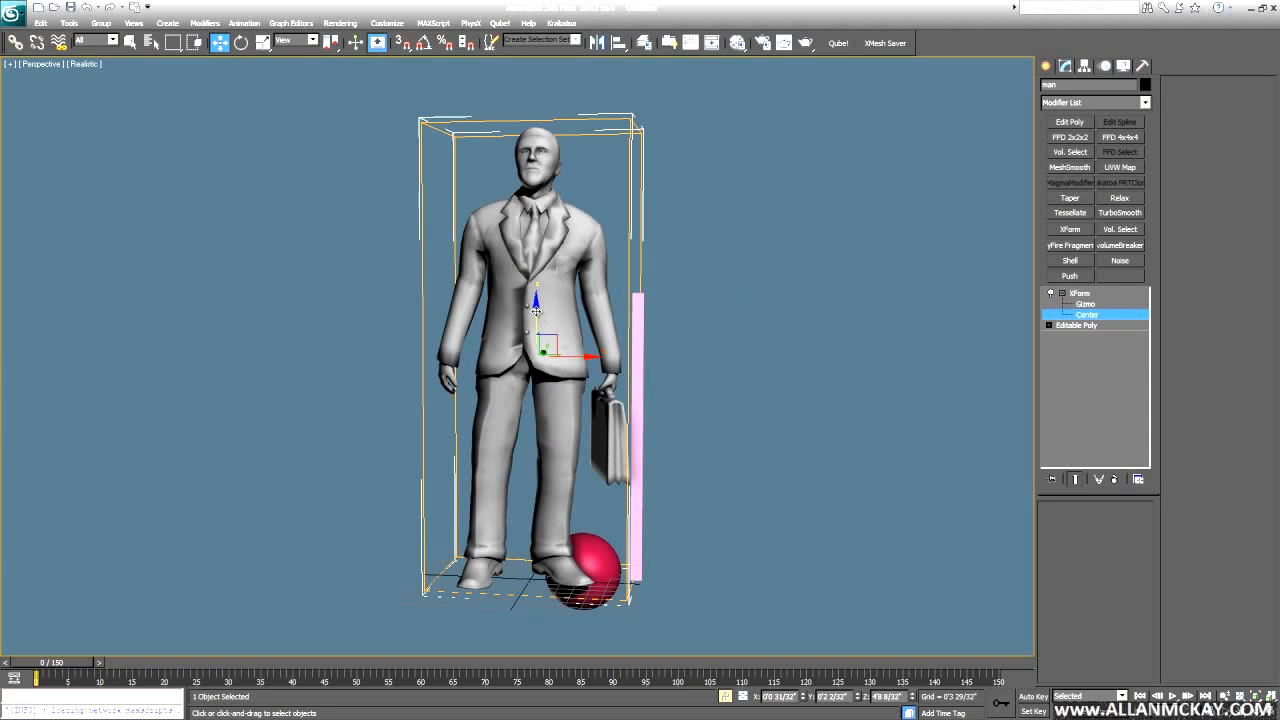
key("alt+a")
left_click(555, 512)
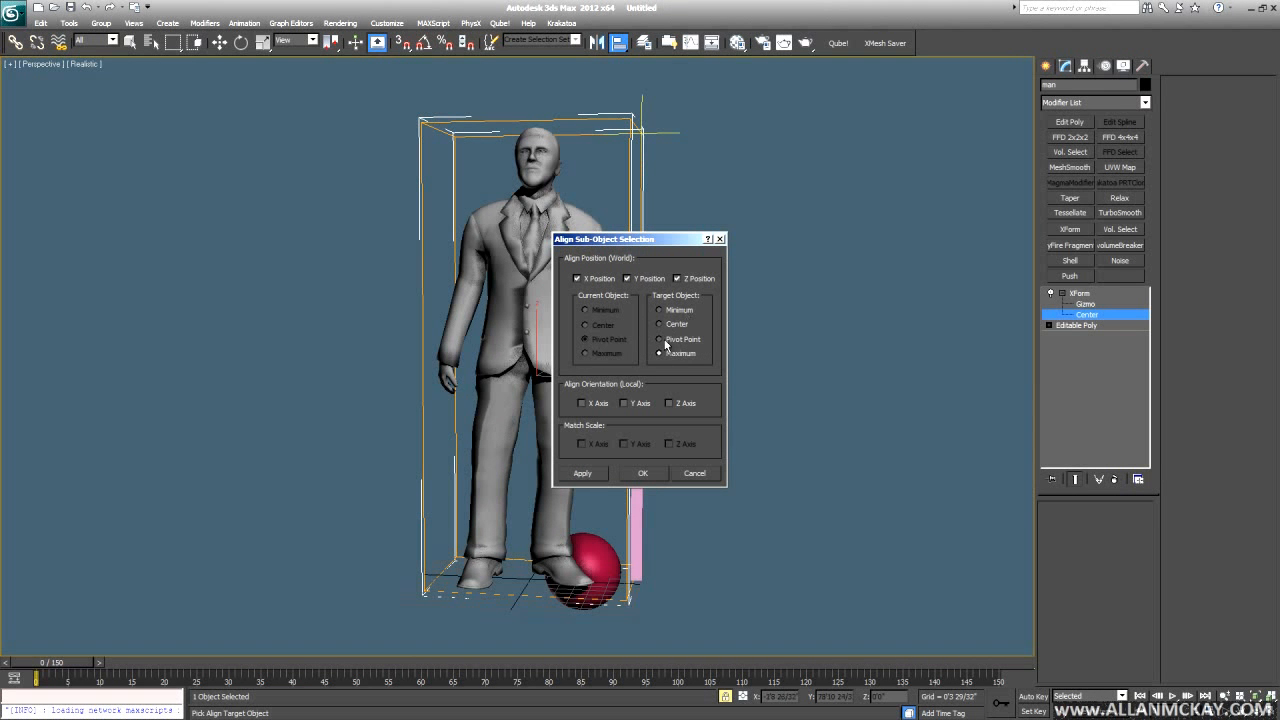
left_click(616, 279)
left_click_drag(641, 240, 816, 207)
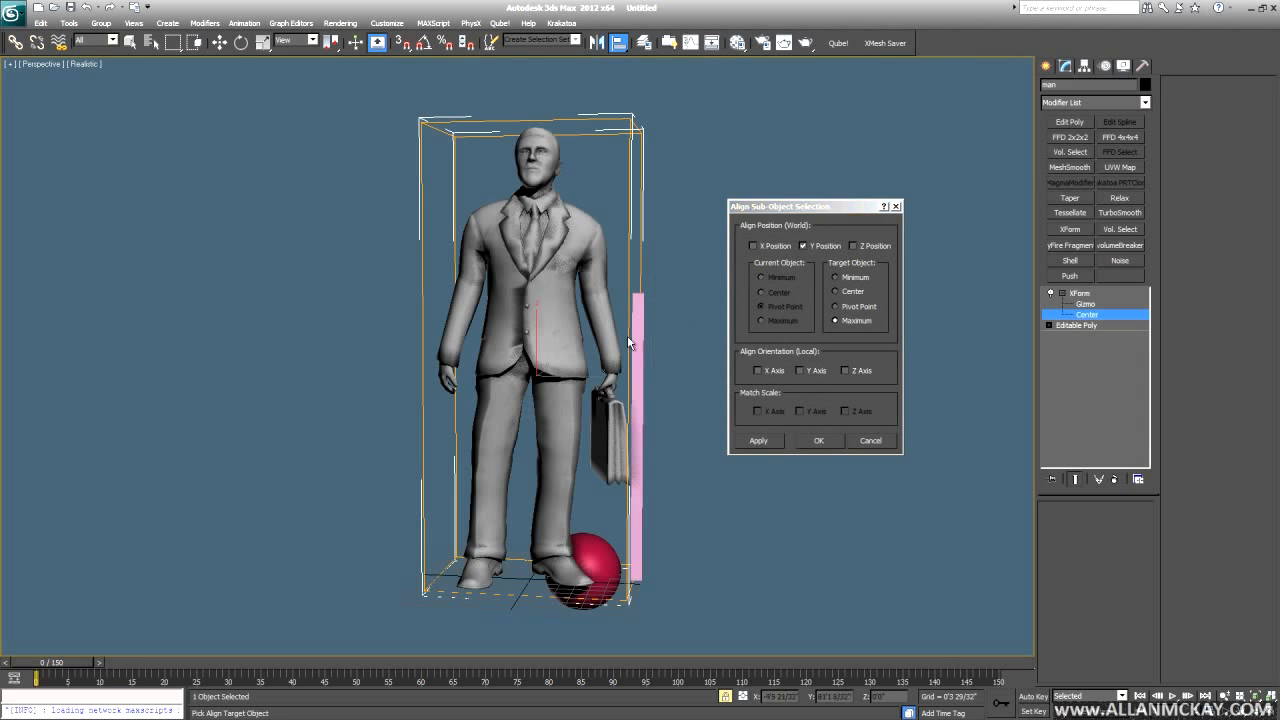
left_click(852, 246)
left_click(820, 246)
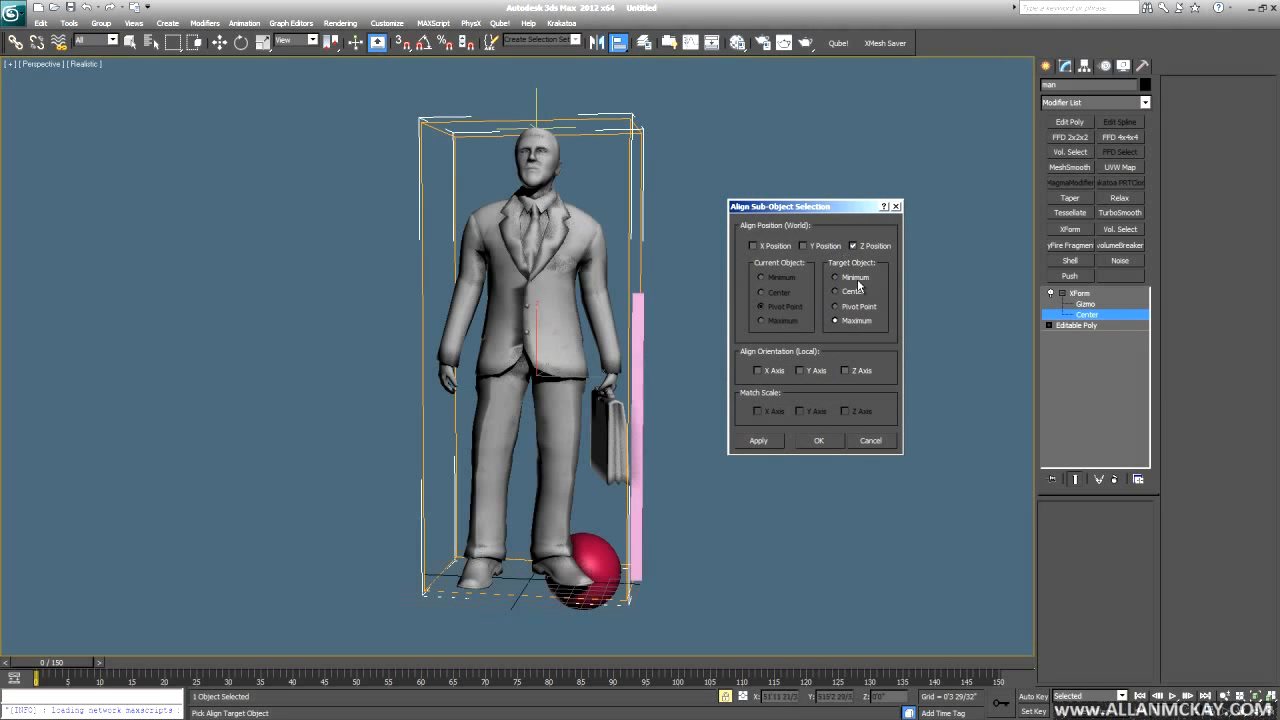
left_click(836, 277)
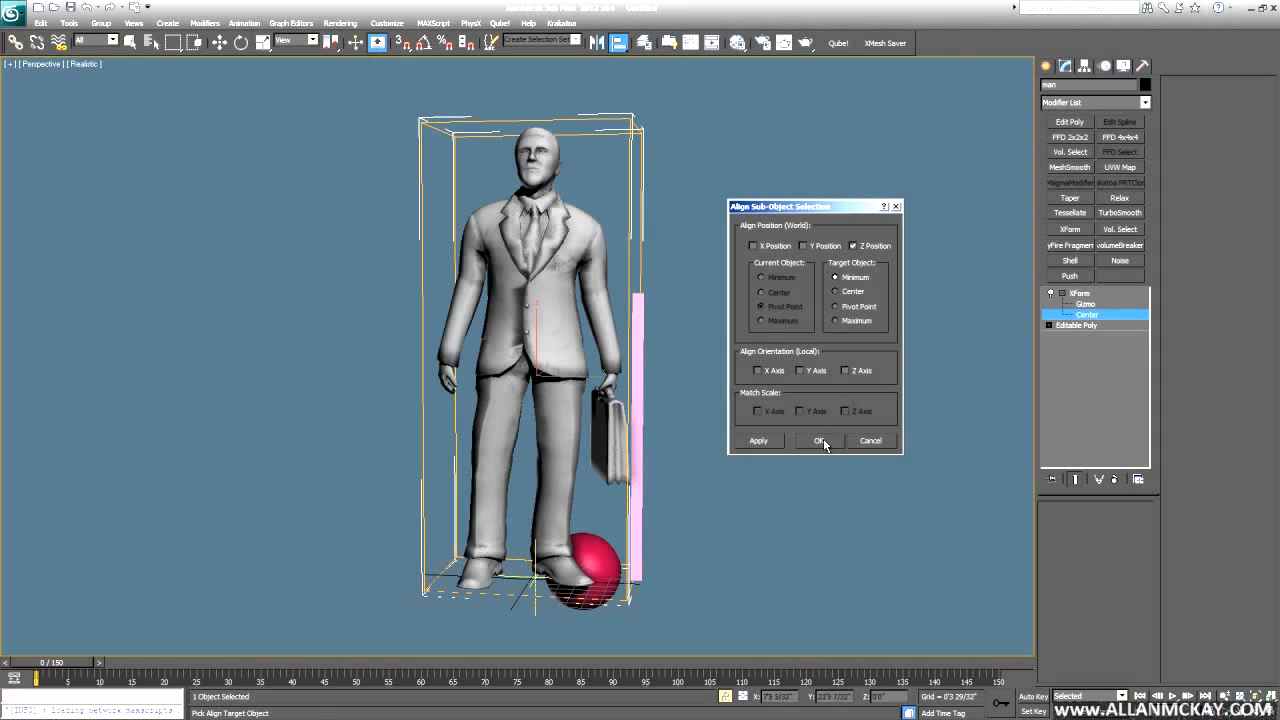
left_click(818, 440)
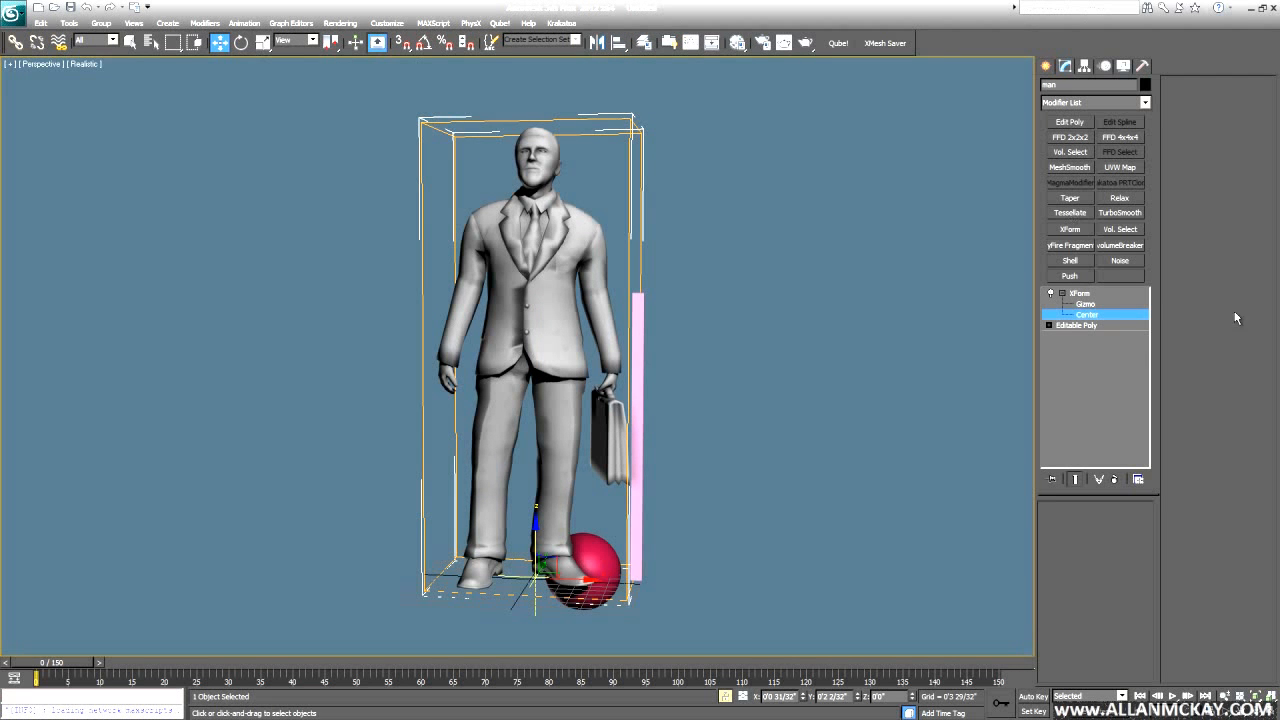
- Scale the man down from his feet using the XForm gizmo
left_click(1110, 304)
left_click(262, 42)
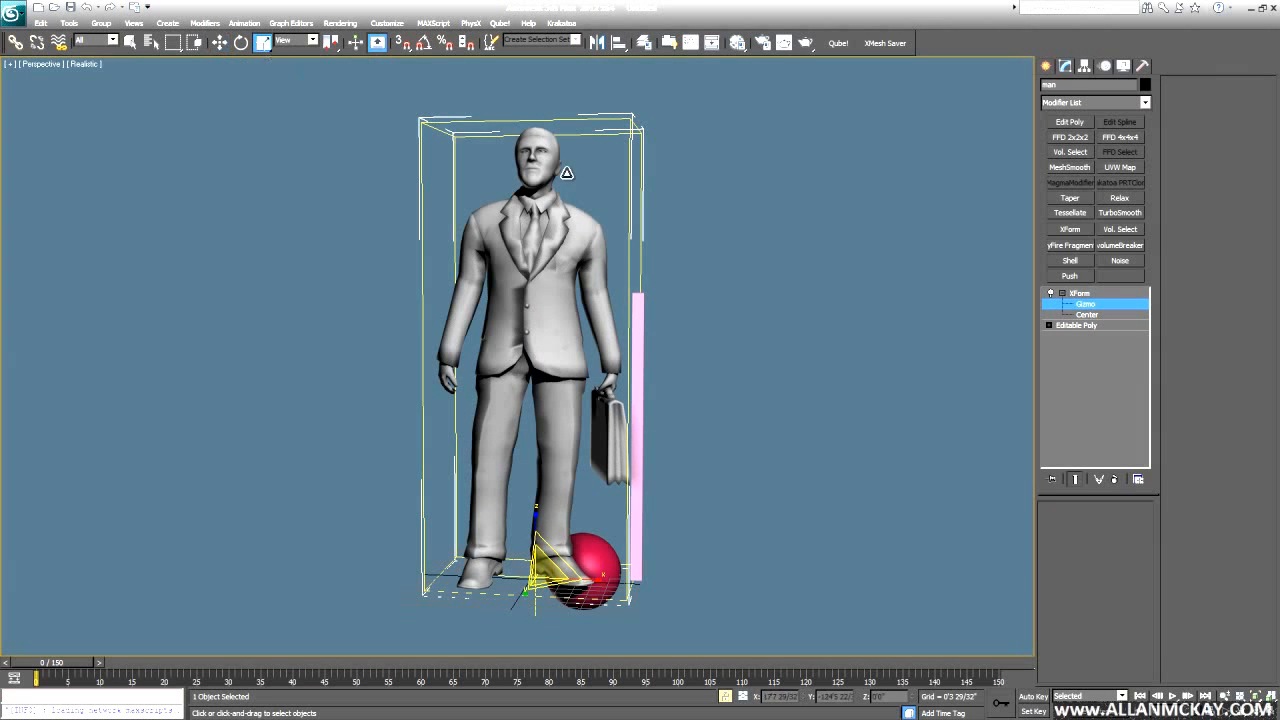
left_click_drag(735, 236, 712, 271)
left_click(1082, 293)
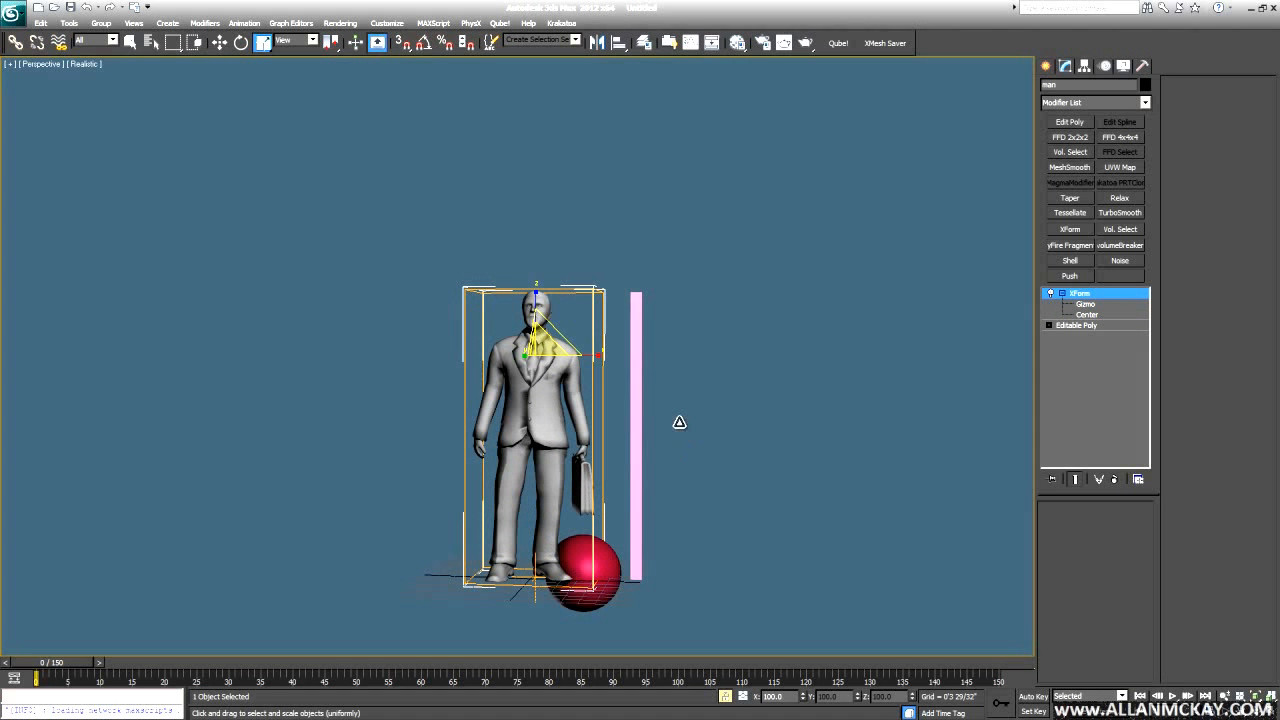
right_click(264, 43)
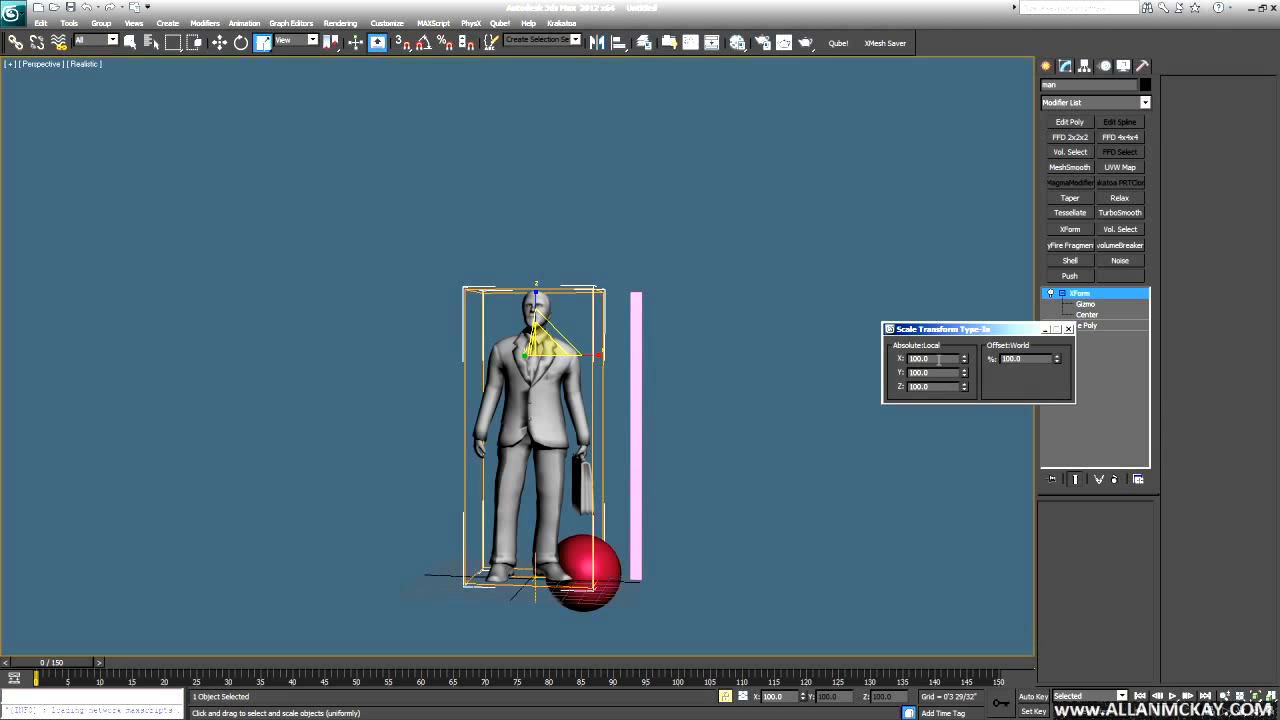
left_click(1059, 333)
- Collapse the XForm modifier into the man's Editable Poly
middle_click_drag(1000, 337, 965, 313, "alt")
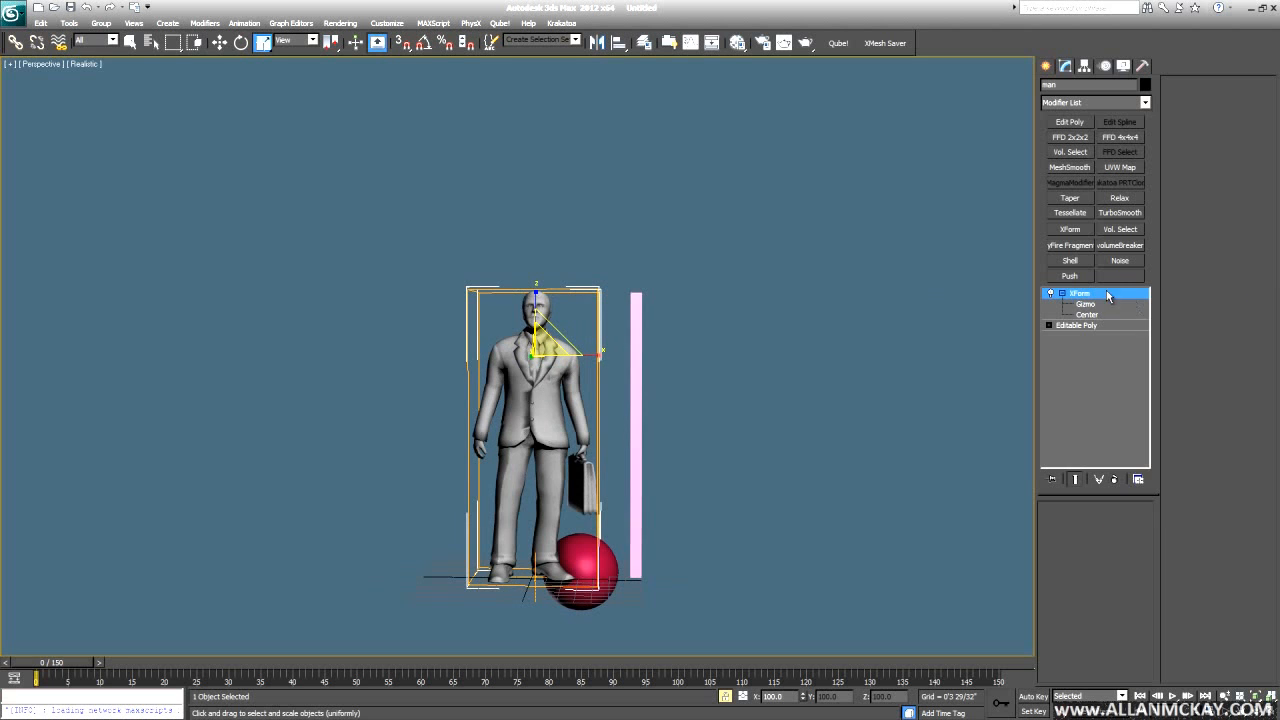
right_click(1106, 293)
left_click(1110, 388)
left_click(706, 366)
middle_click_drag(706, 366, 677, 297, "alt")
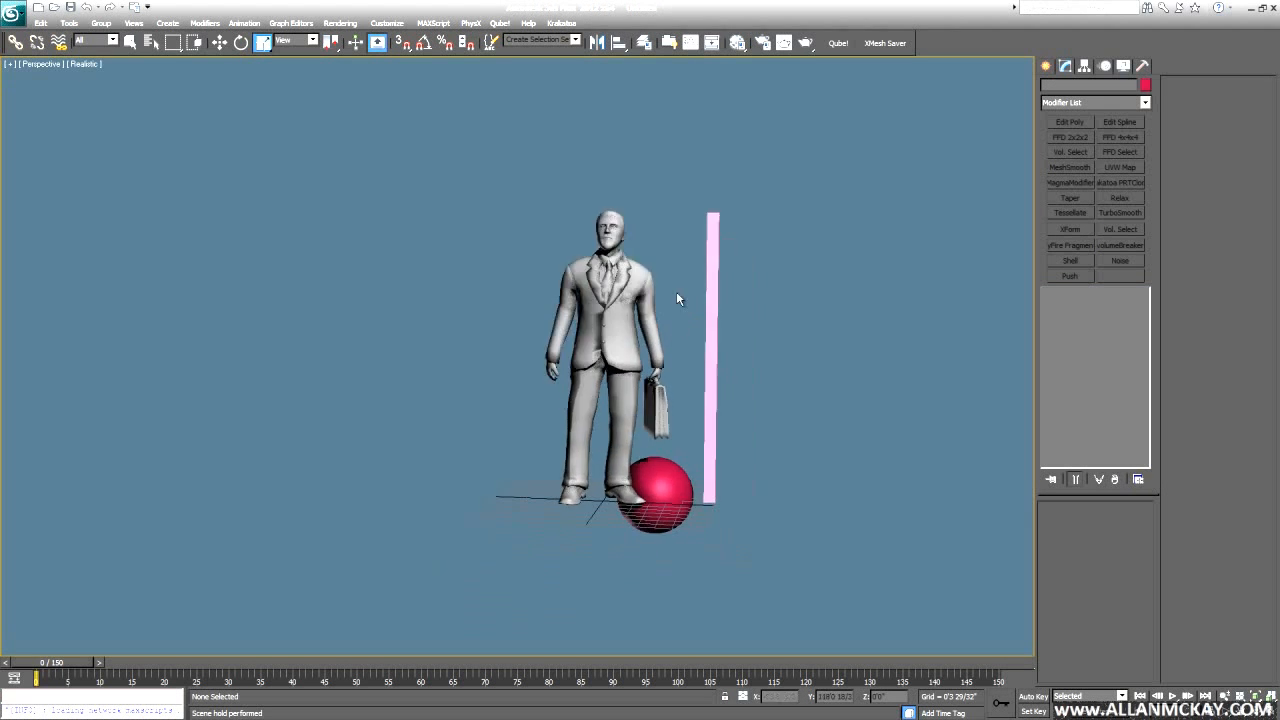
- Delete the red sphere and the pink pillar, then switch the view to wireframe
left_click(679, 483)
key("Delete")
left_click(711, 378)
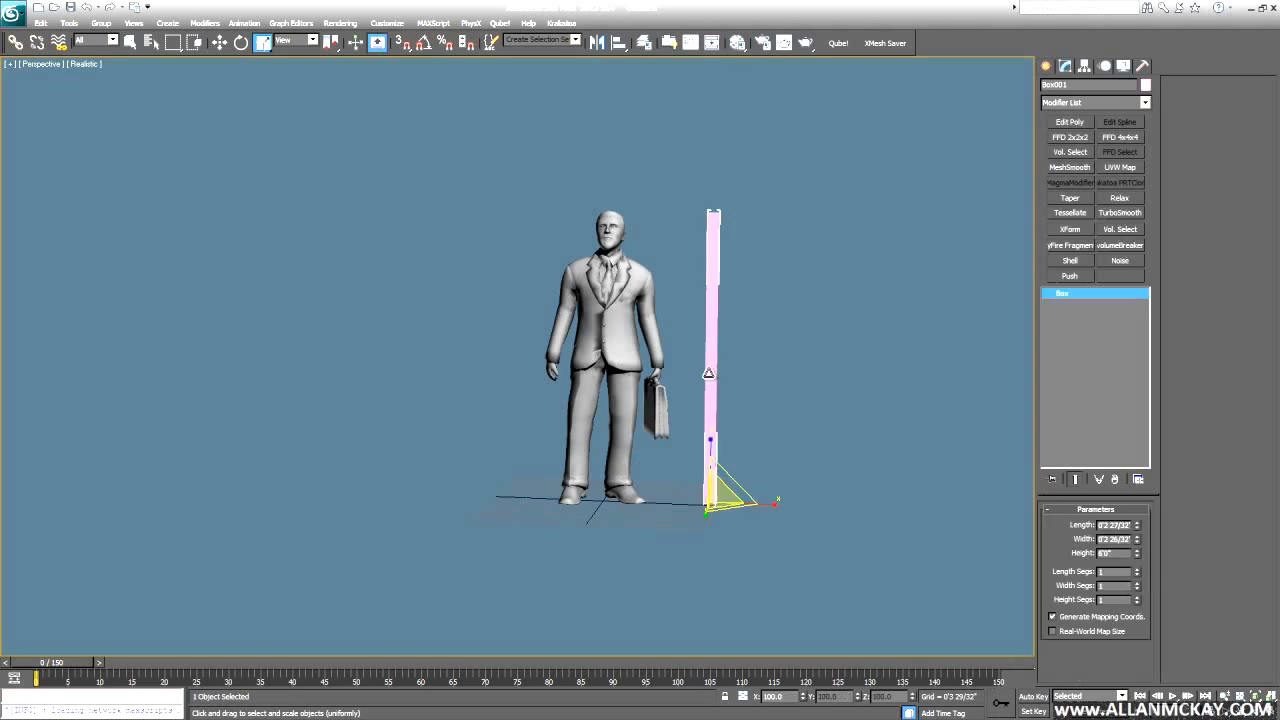
key("Delete")
mouse_move(720, 374)
middle_mouse_down("alt")
mouse_move(652, 368)
mouse_move(737, 360)
middle_mouse_up("alt")
key("F3")
mouse_move(843, 354)
middle_mouse_down("alt")
mouse_move(705, 311)
mouse_move(773, 311)
middle_mouse_up("alt")
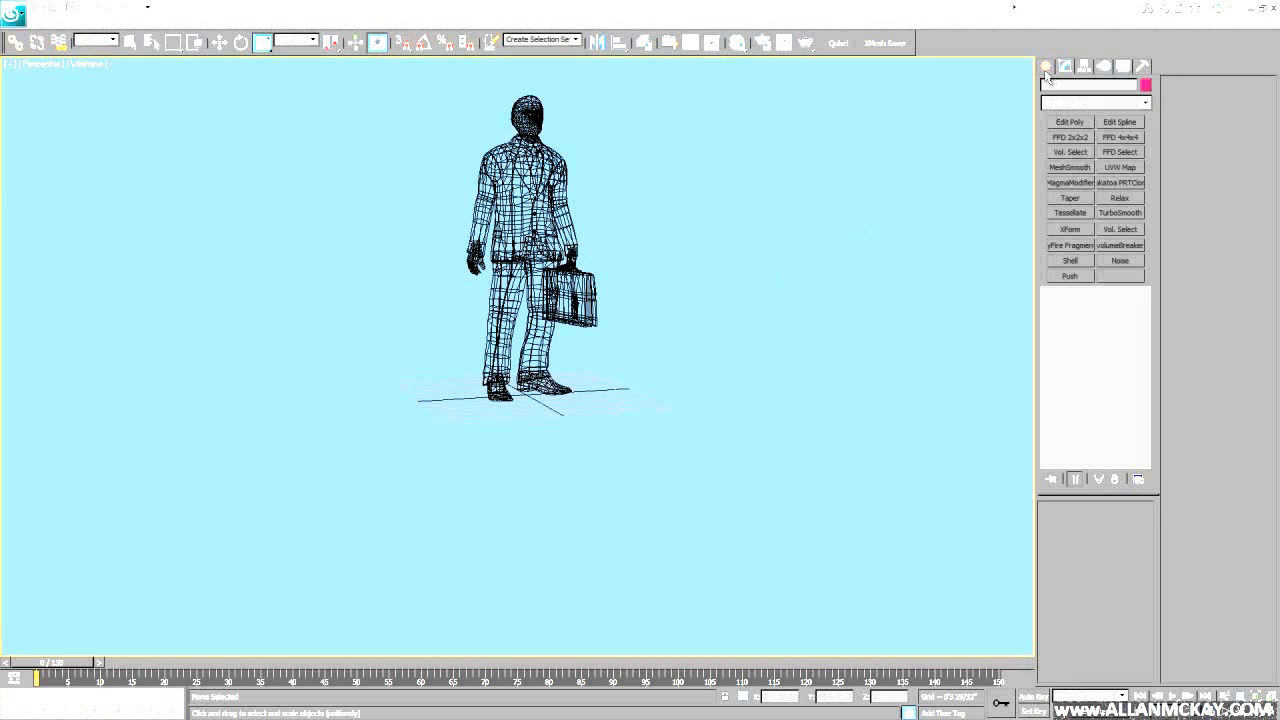
- Create a FumeFX grid around the man, tall enough to cover the whole figure
left_click(1046, 68)
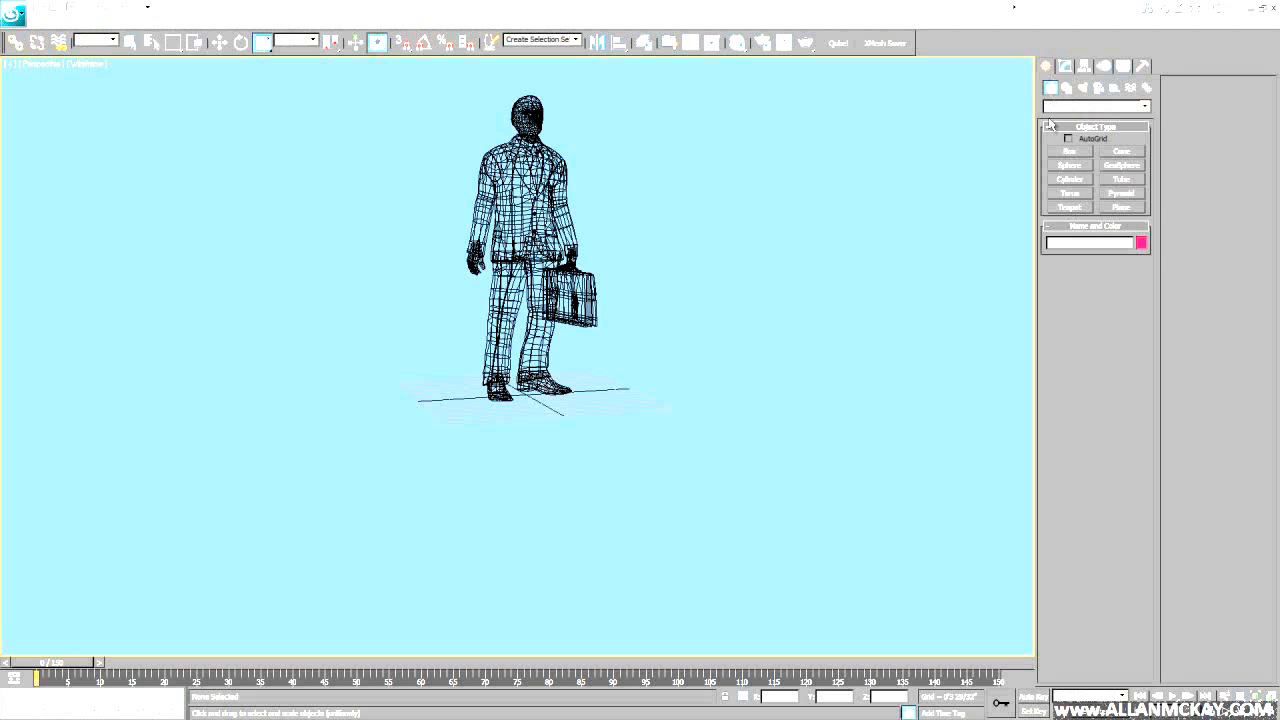
left_click(1094, 106)
left_click(1077, 234)
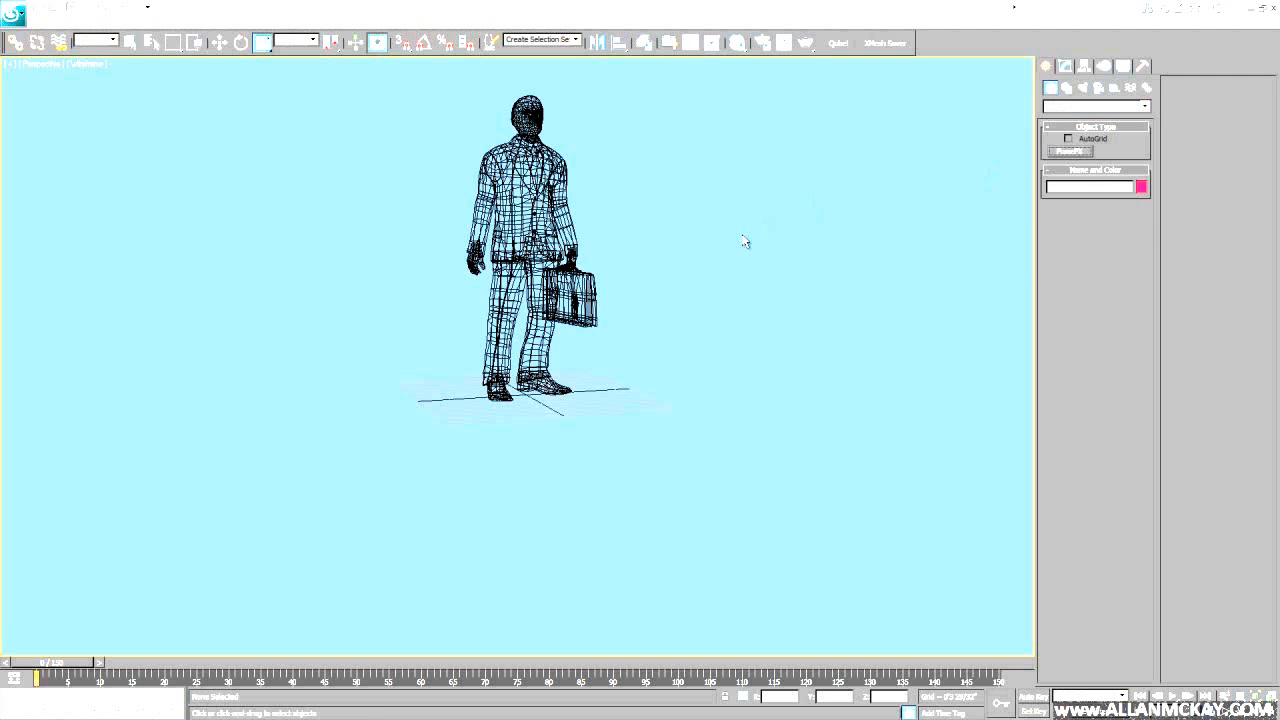
mouse_move(610, 342)
middle_mouse_down()
mouse_move(566, 398)
mouse_move(591, 413)
mouse_move(508, 455)
middle_mouse_up()
left_click_drag(521, 427, 634, 443)
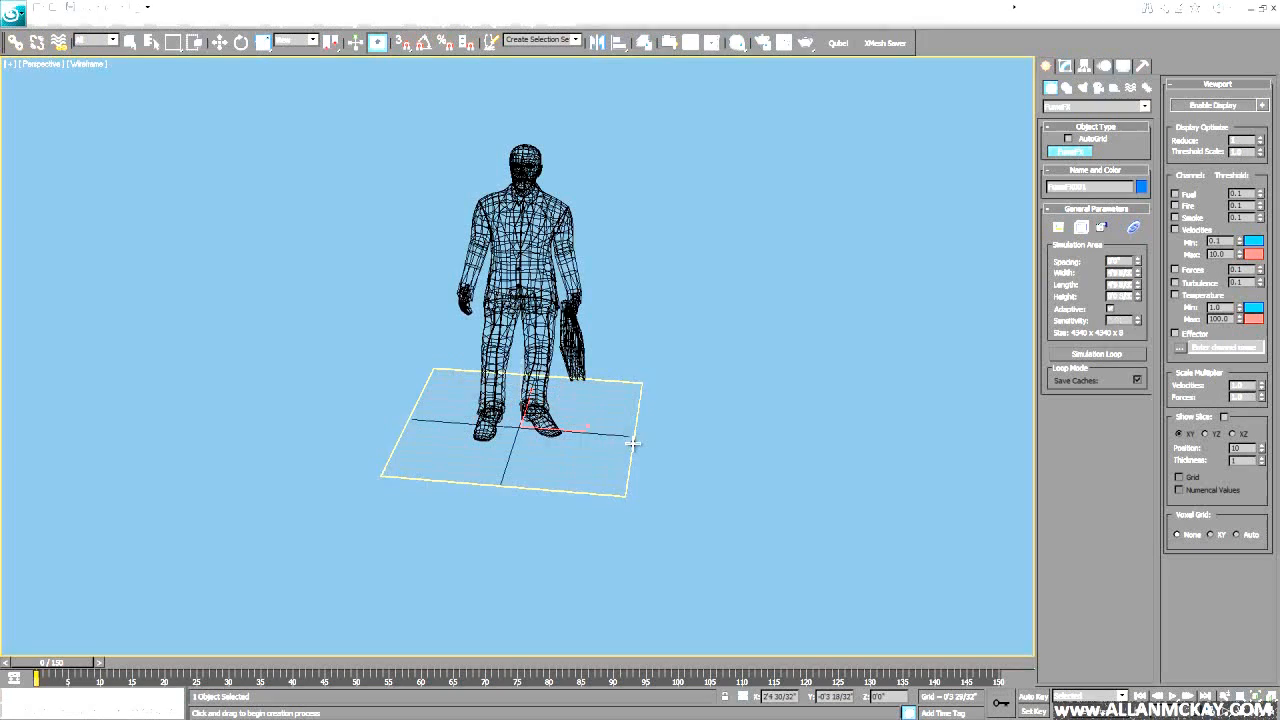
left_click(603, 155)
mouse_move(598, 240)
middle_mouse_down("alt")
mouse_move(592, 203)
mouse_move(606, 214)
mouse_move(598, 232)
middle_mouse_up("alt")
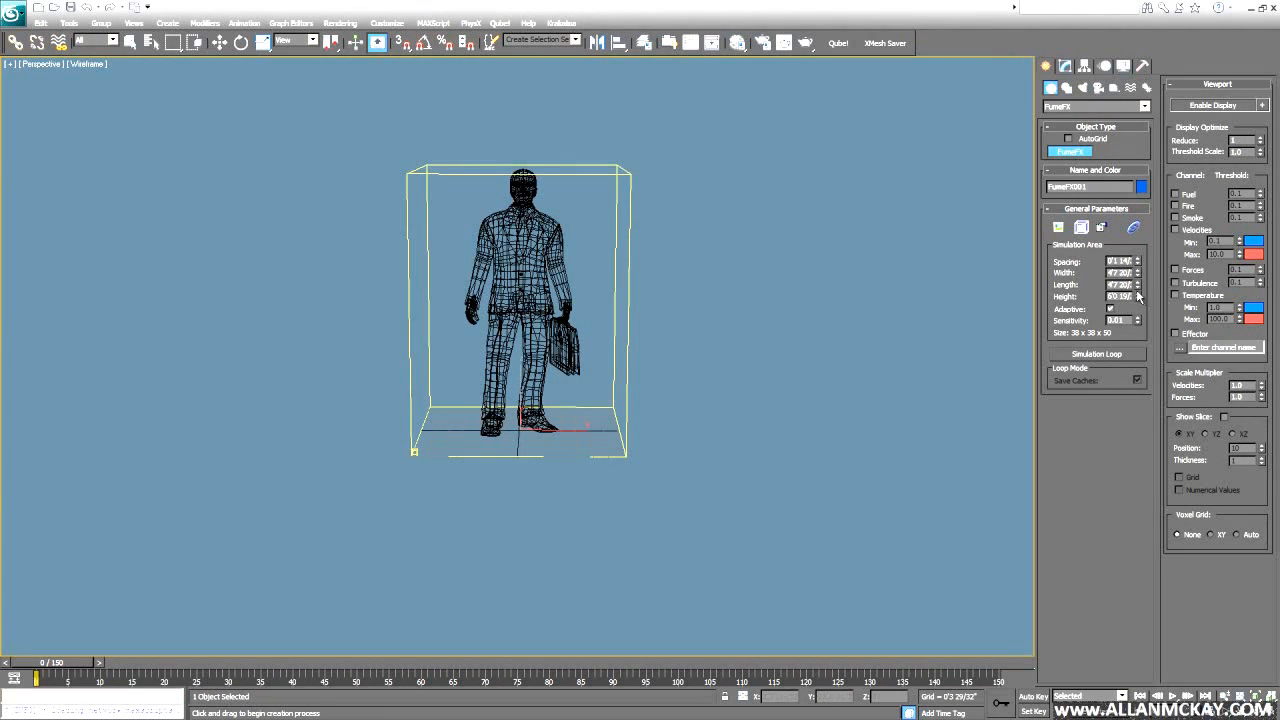
left_click_drag(1138, 295, 1138, 284)
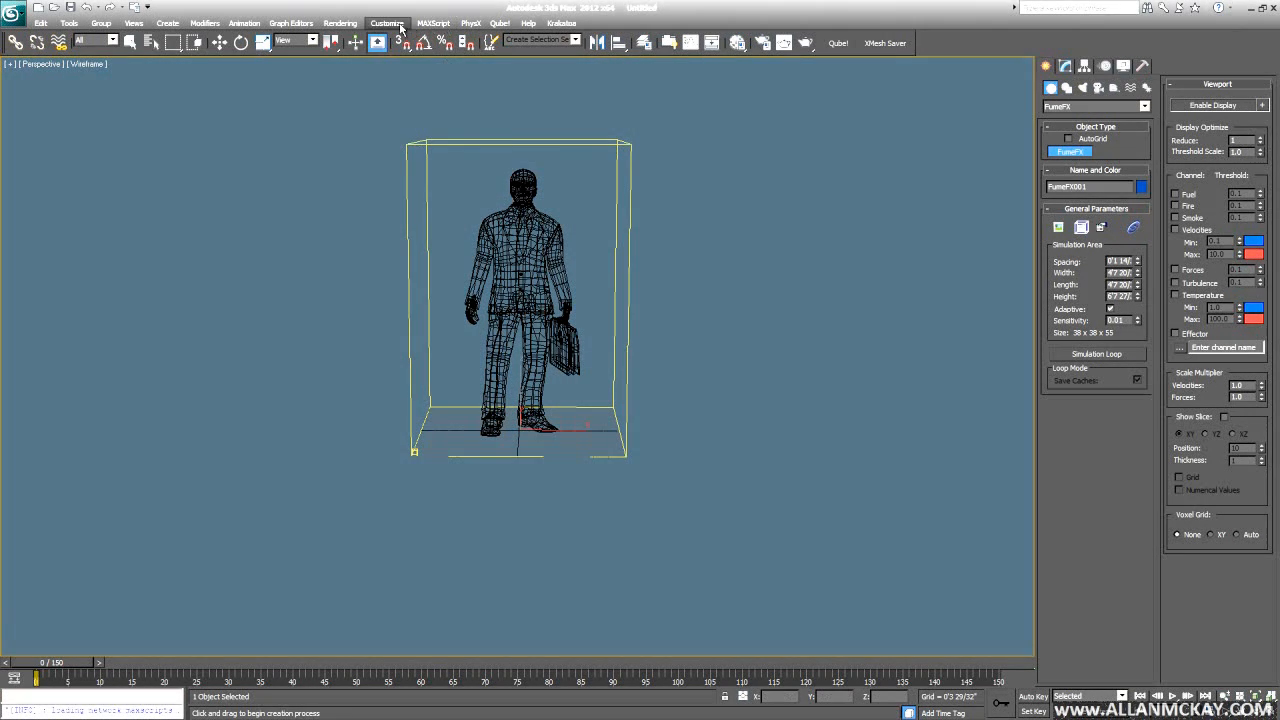
- Switch the scene to Generic Units and set the FumeFX grid spacing to 1.0
left_click(387, 22)
left_click(397, 169)
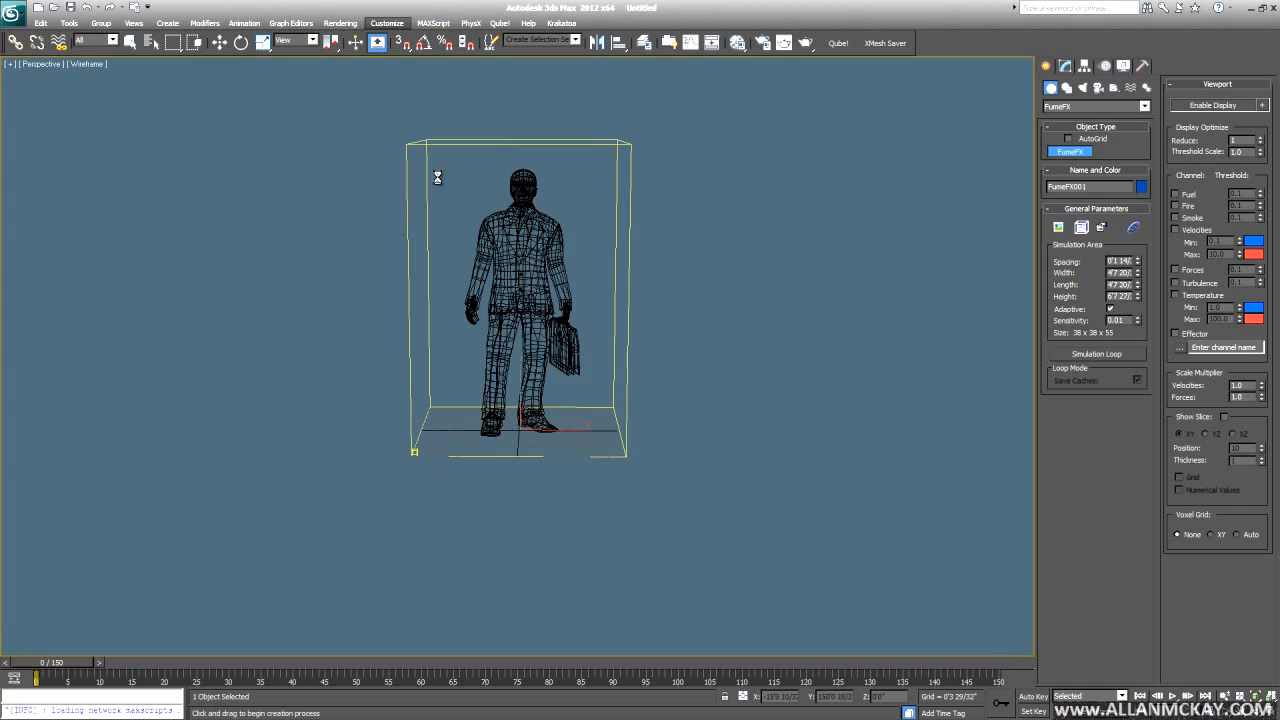
left_click(594, 430)
left_click(649, 477)
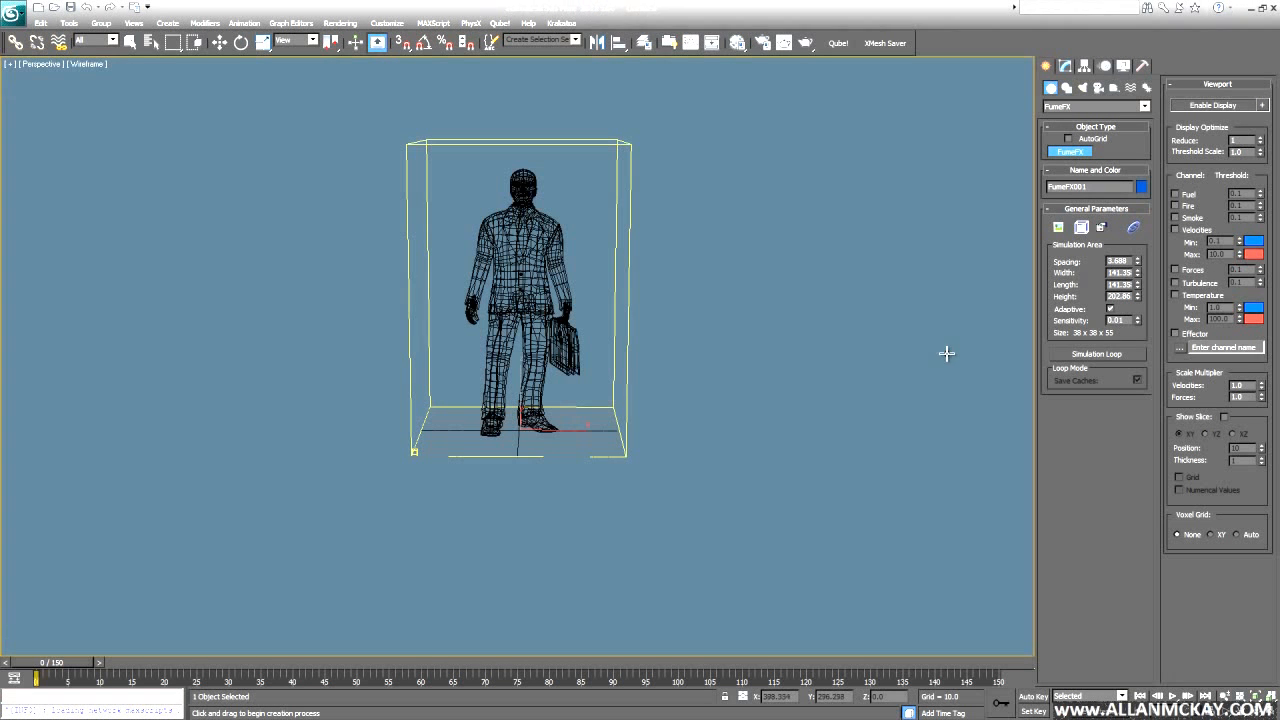
type("1")
key("Return")
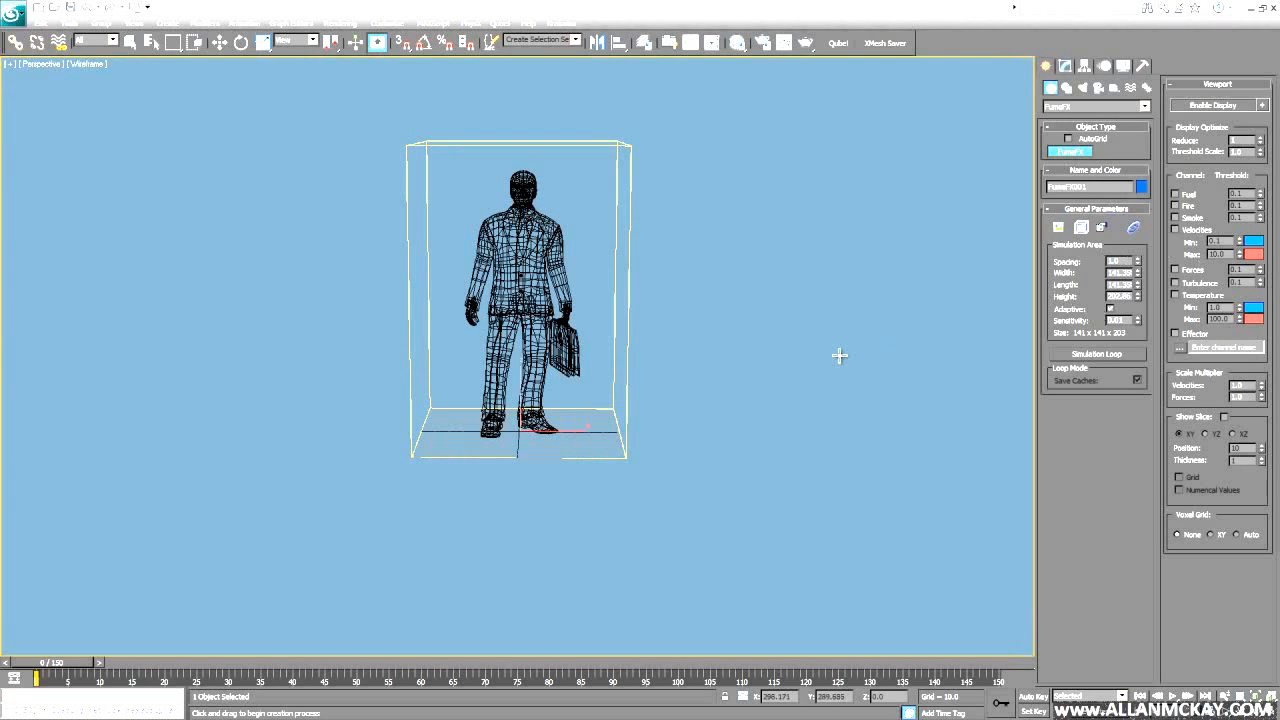
middle_click_drag(839, 355, 680, 355, "alt")
key("r")
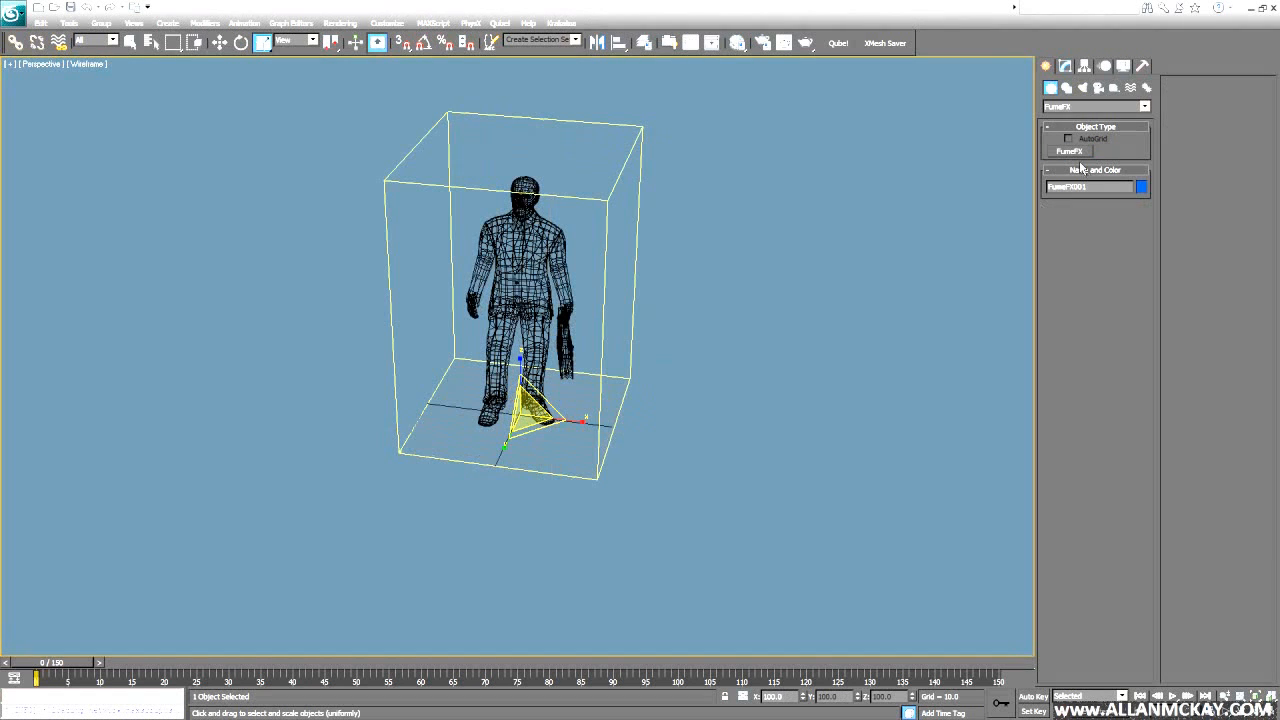
left_click(1113, 88)
- Place a FumeFX Object Src helper beside the grid
left_click(1110, 106)
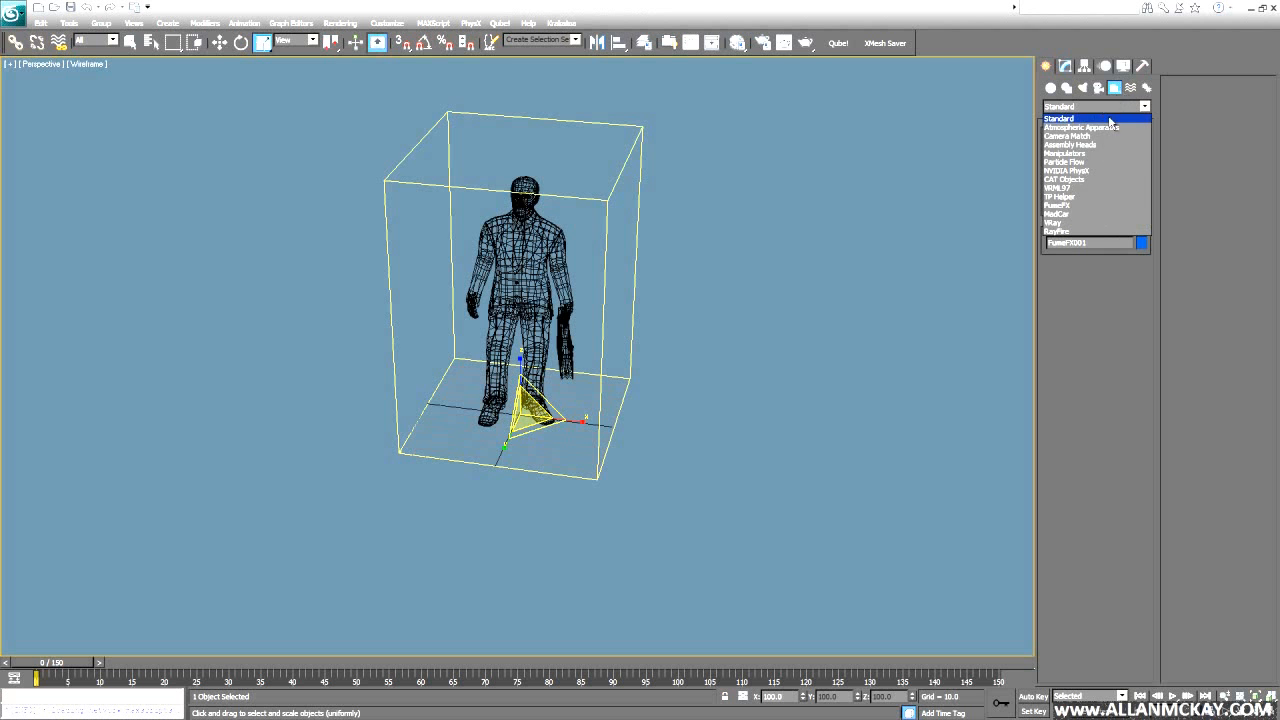
left_click(1096, 205)
left_click(1120, 152)
left_click(649, 432)
right_click(650, 432)
middle_click_drag(660, 430, 1016, 176, "alt")
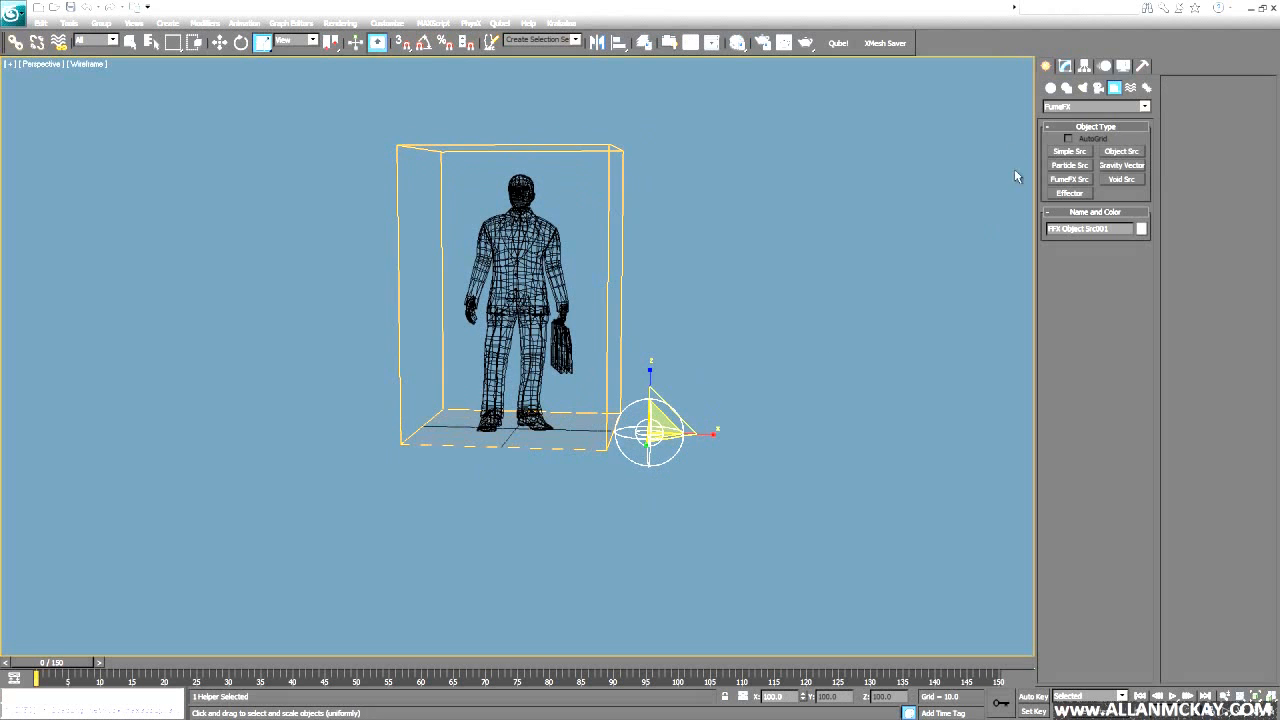
- Pick the man as the object source's emitter, then select the FumeFX grid and open its settings window
left_click(1065, 66)
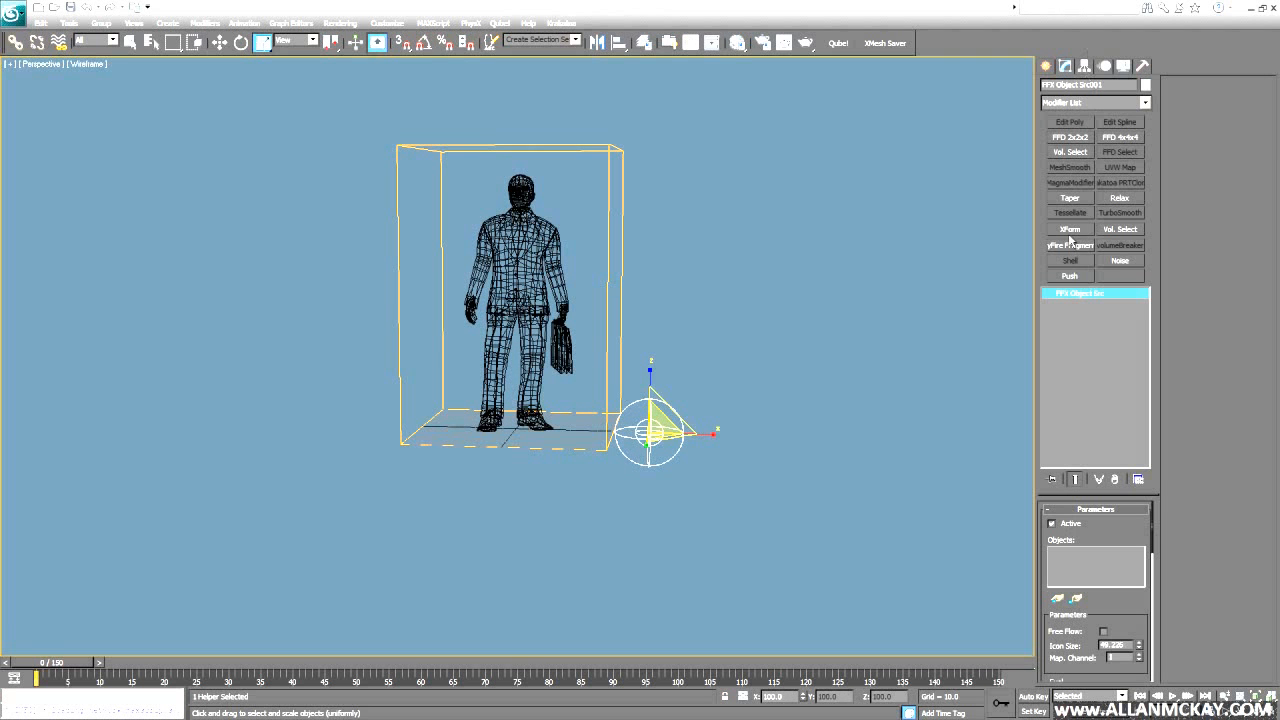
left_click(1057, 600)
left_click(528, 286)
key("w")
middle_click_drag(528, 286, 672, 319, "alt")
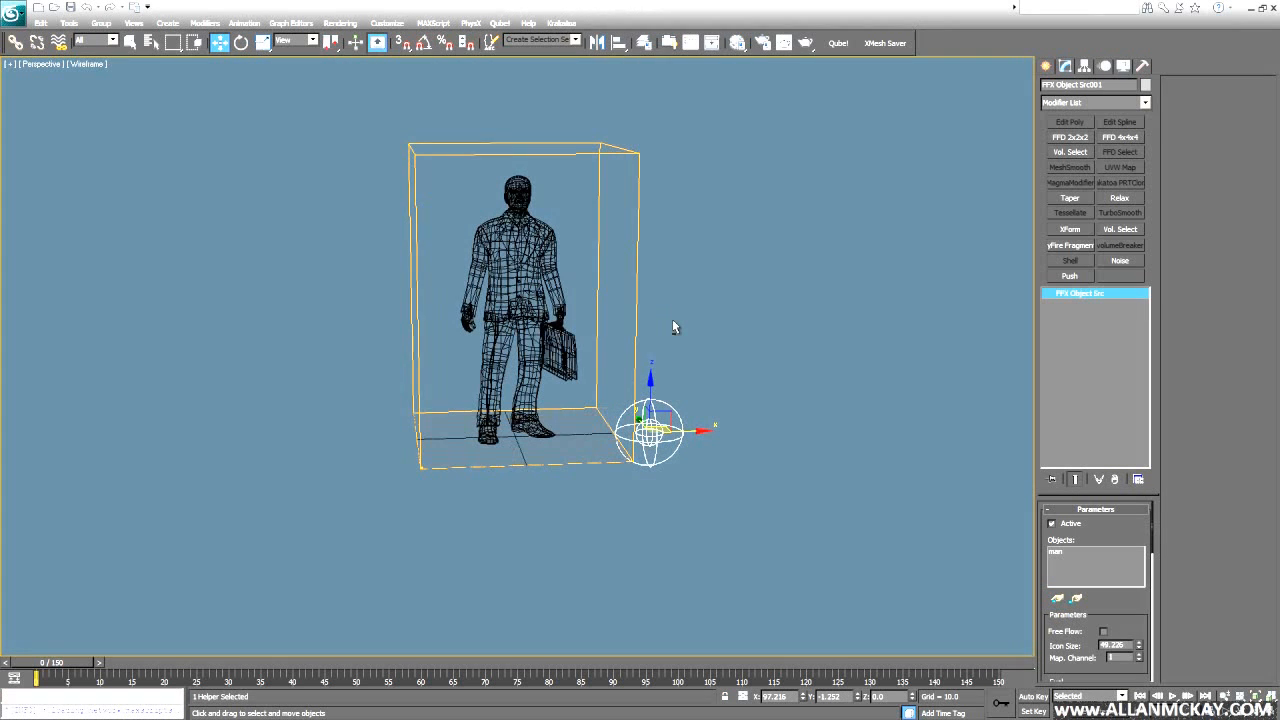
left_click(637, 352)
left_click(1086, 534)
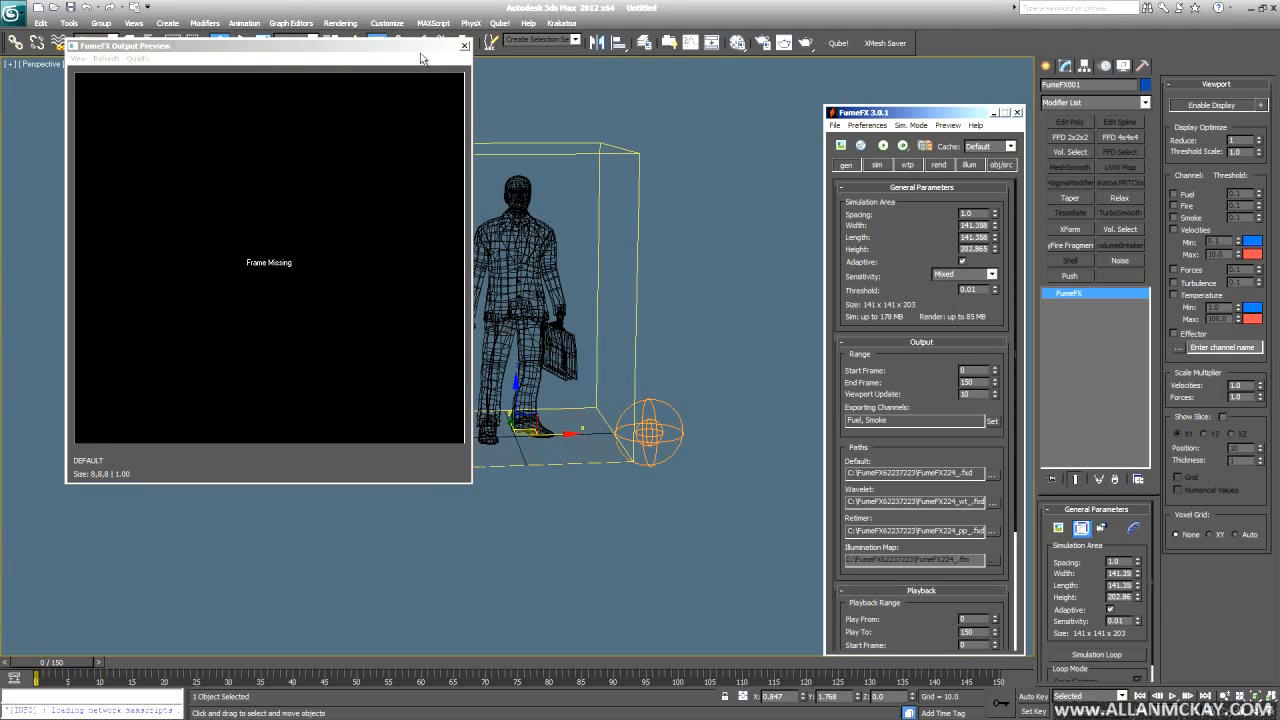
- Arrange the FumeFX settings and output preview windows around the viewport
left_click_drag(421, 58, 399, 56)
left_click_drag(451, 483, 286, 315)
left_click_drag(910, 117, 177, 107)
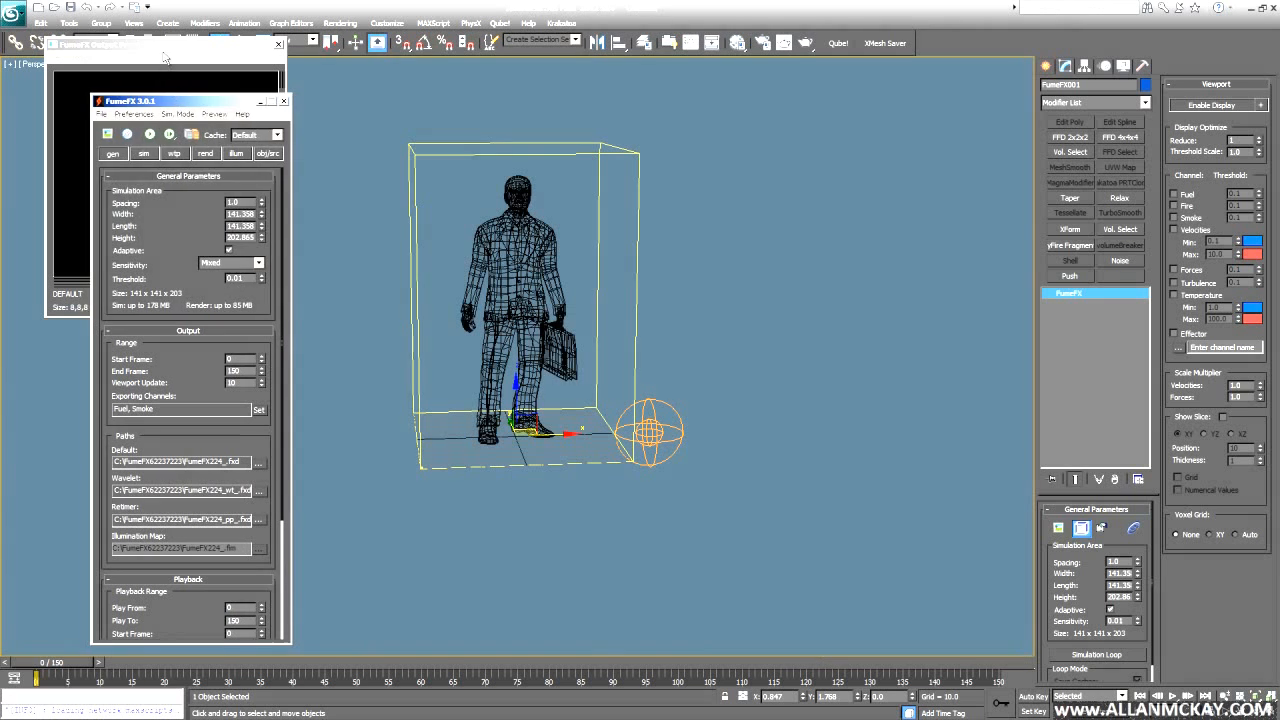
left_click_drag(199, 52, 862, 60)
left_click_drag(190, 100, 138, 68)
scroll(490, 350, "up", 5)
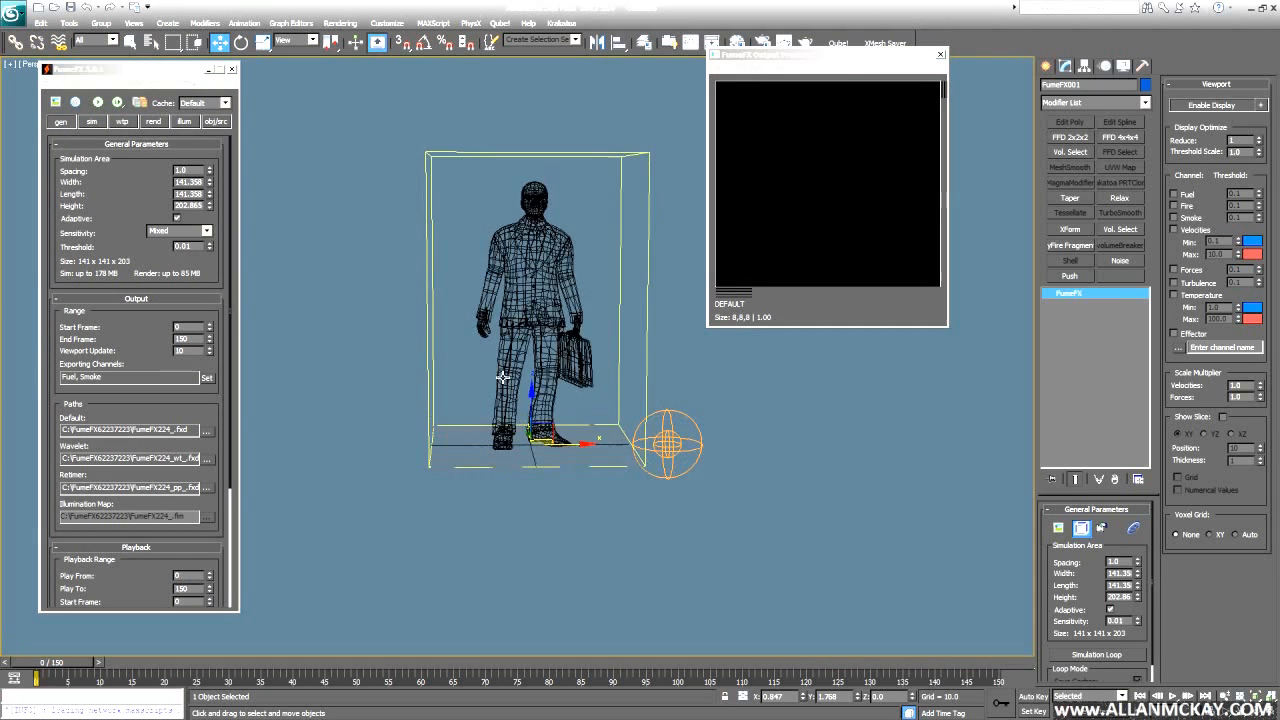
middle_click_drag(531, 420, 570, 425, "alt")
- On the sim tab, set Turbulence Noise Scale to 2.0 and Detail to 5.0
left_click(94, 123)
scroll(63, 305, "down", 10)
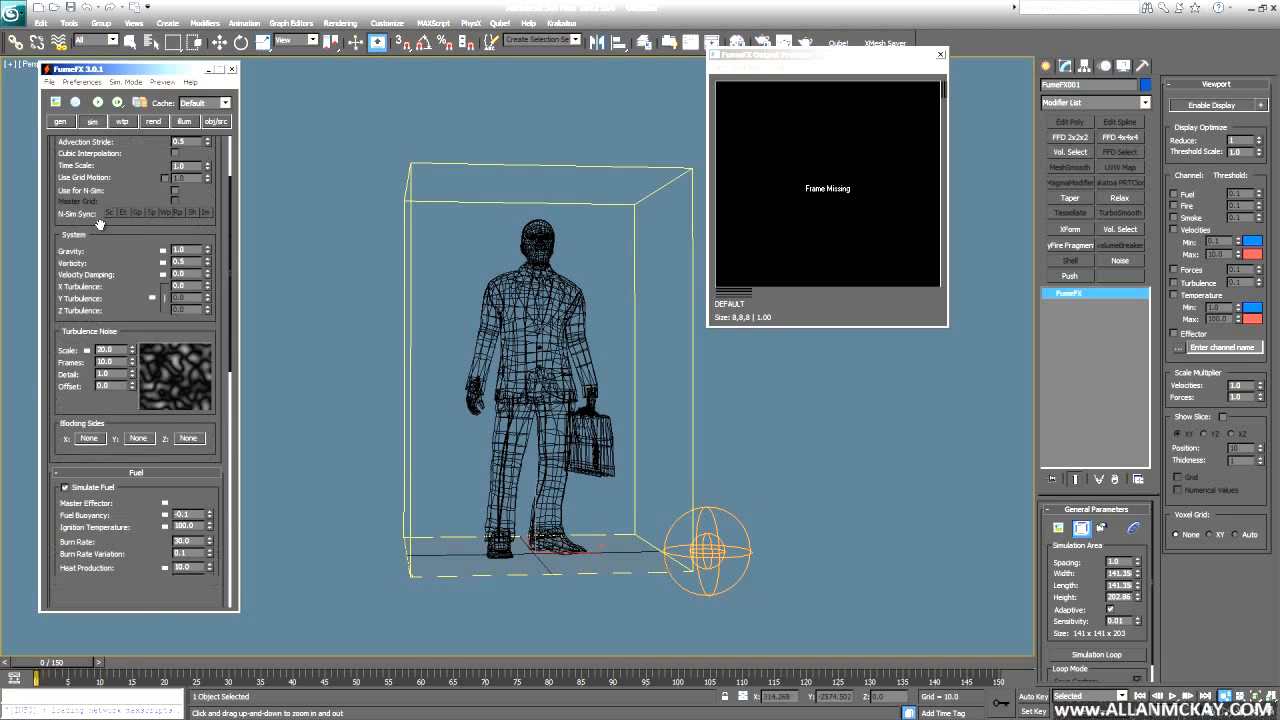
left_click(95, 285)
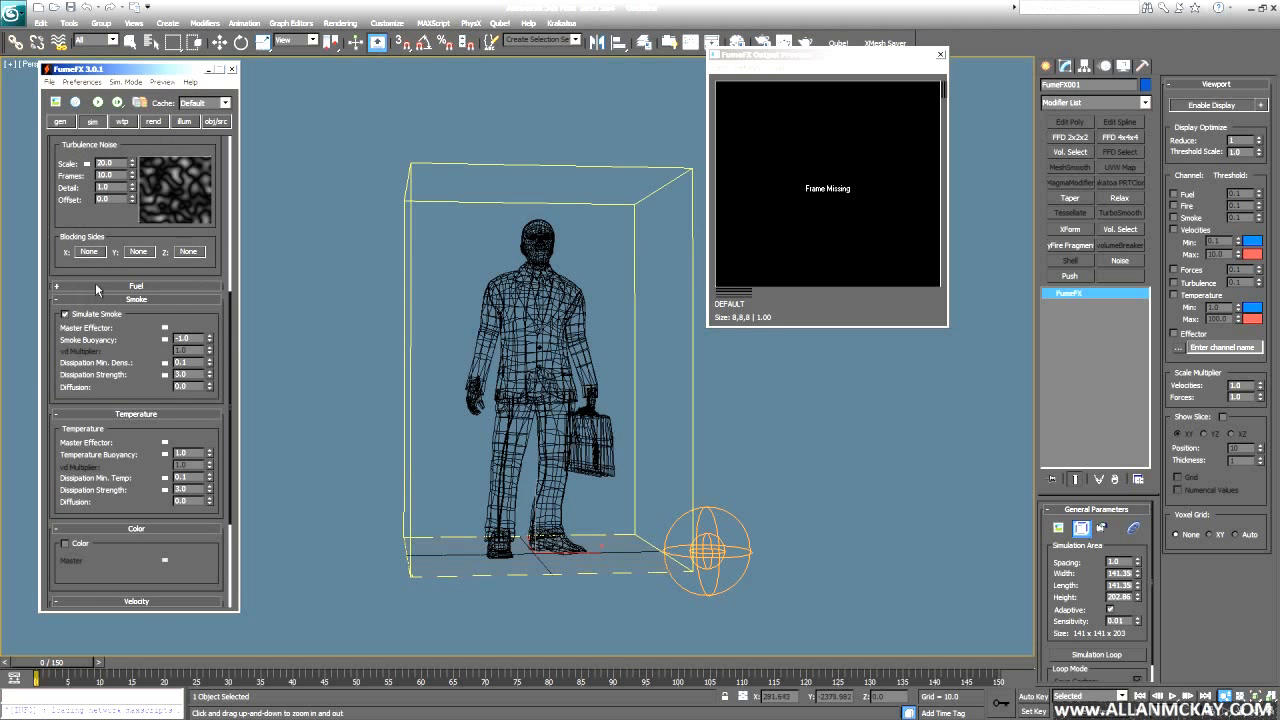
scroll(97, 420, "up", 5)
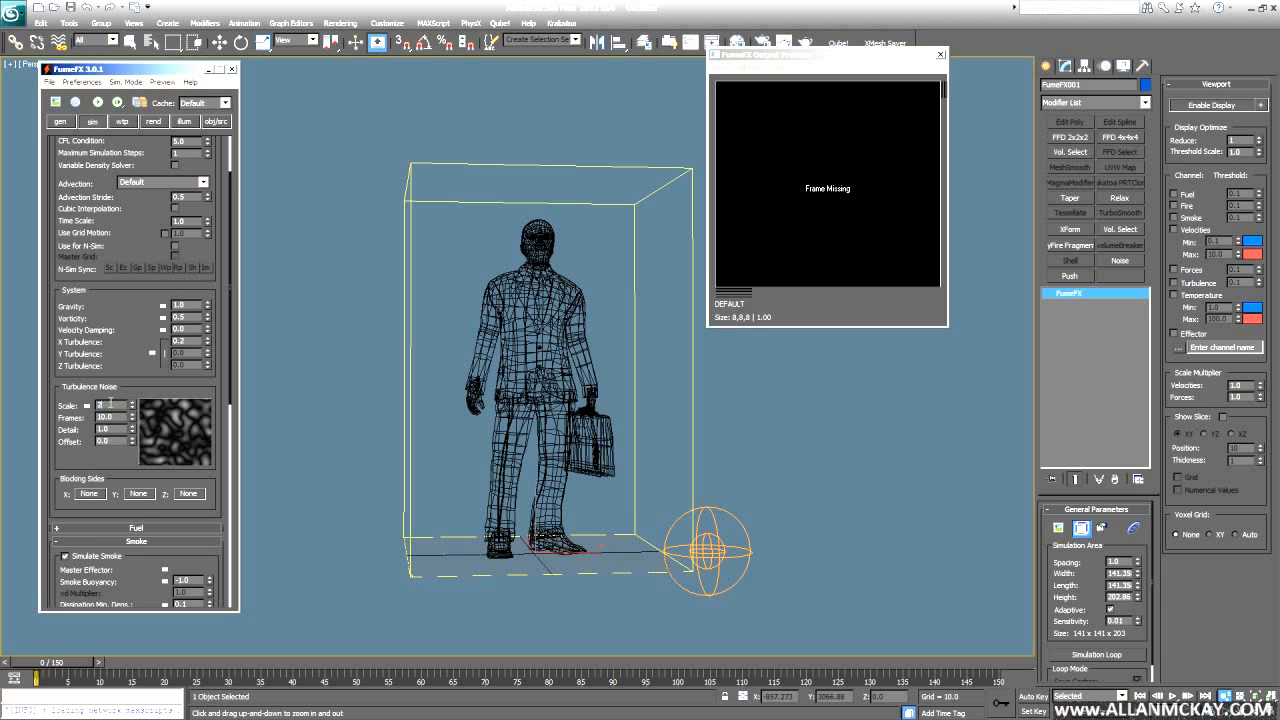
key("Return")
type("5")
key("Return")
scroll(108, 474, "up", 2)
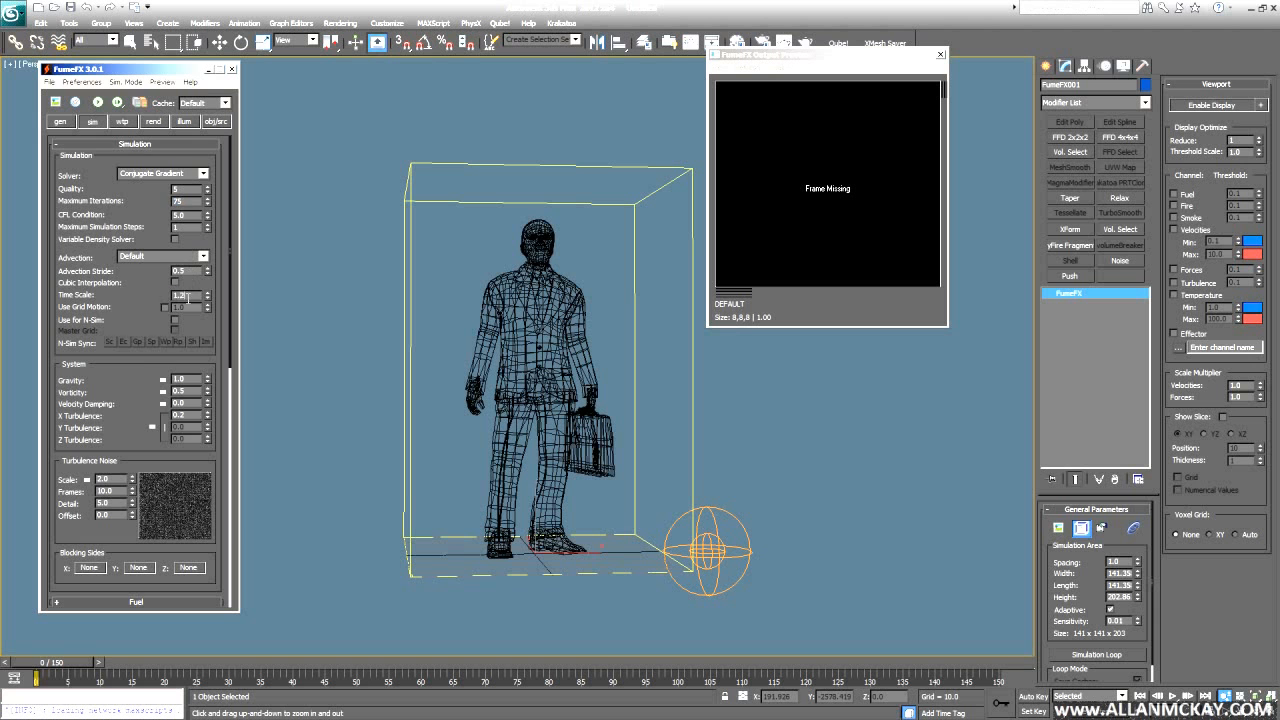
scroll(116, 457, "down", 6)
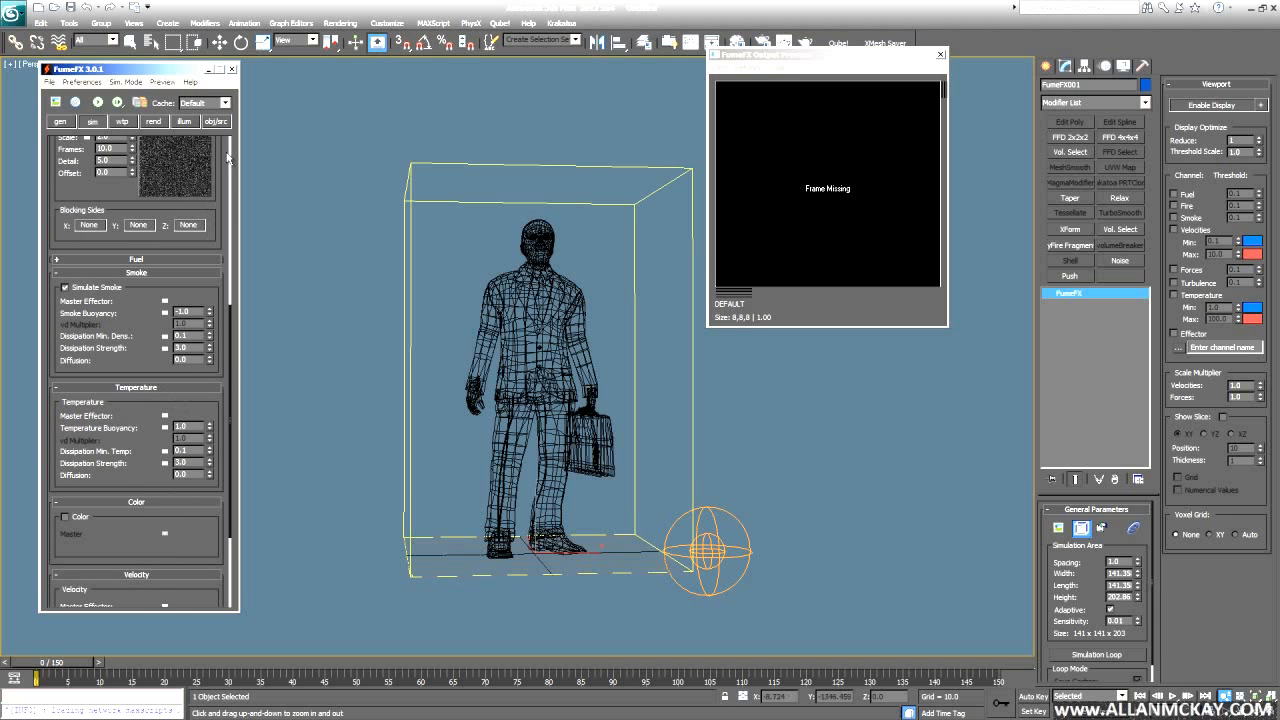
left_click(216, 122)
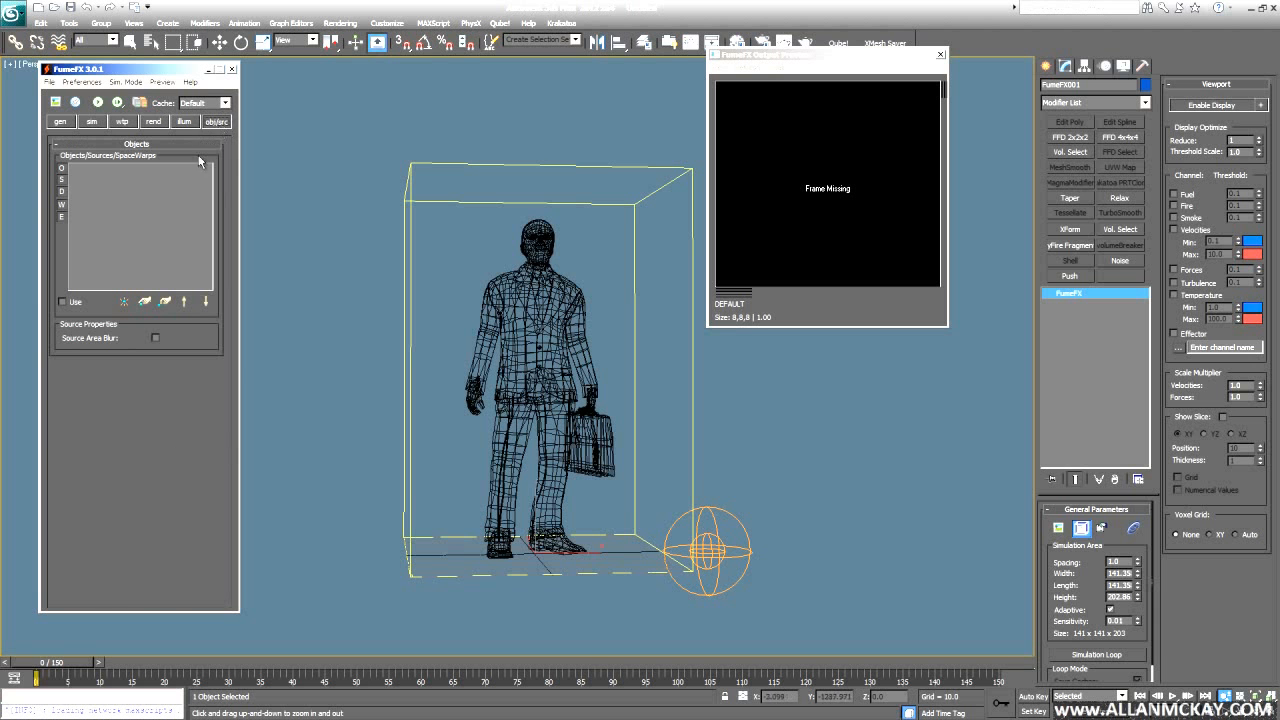
- Add FFX Object Src001 as a simulation source and run a default simulation, cancelling it at frame 18
left_click(145, 301)
left_click(709, 549)
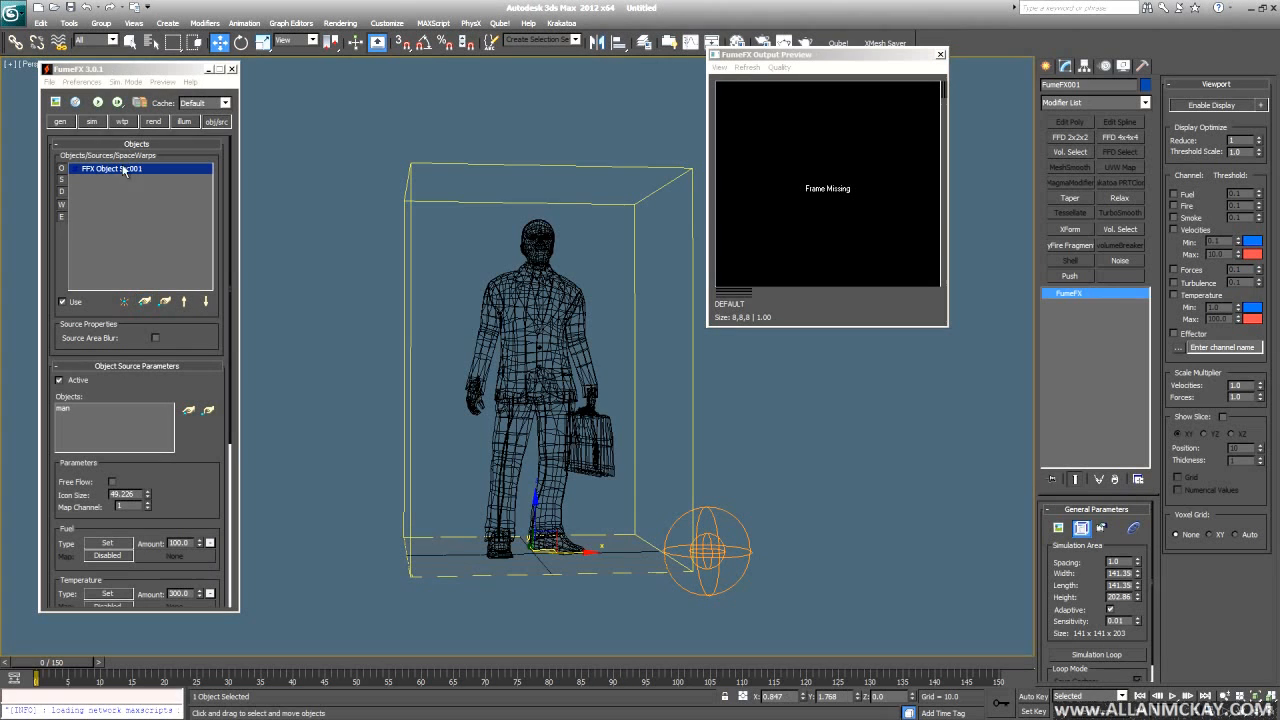
left_click(97, 102)
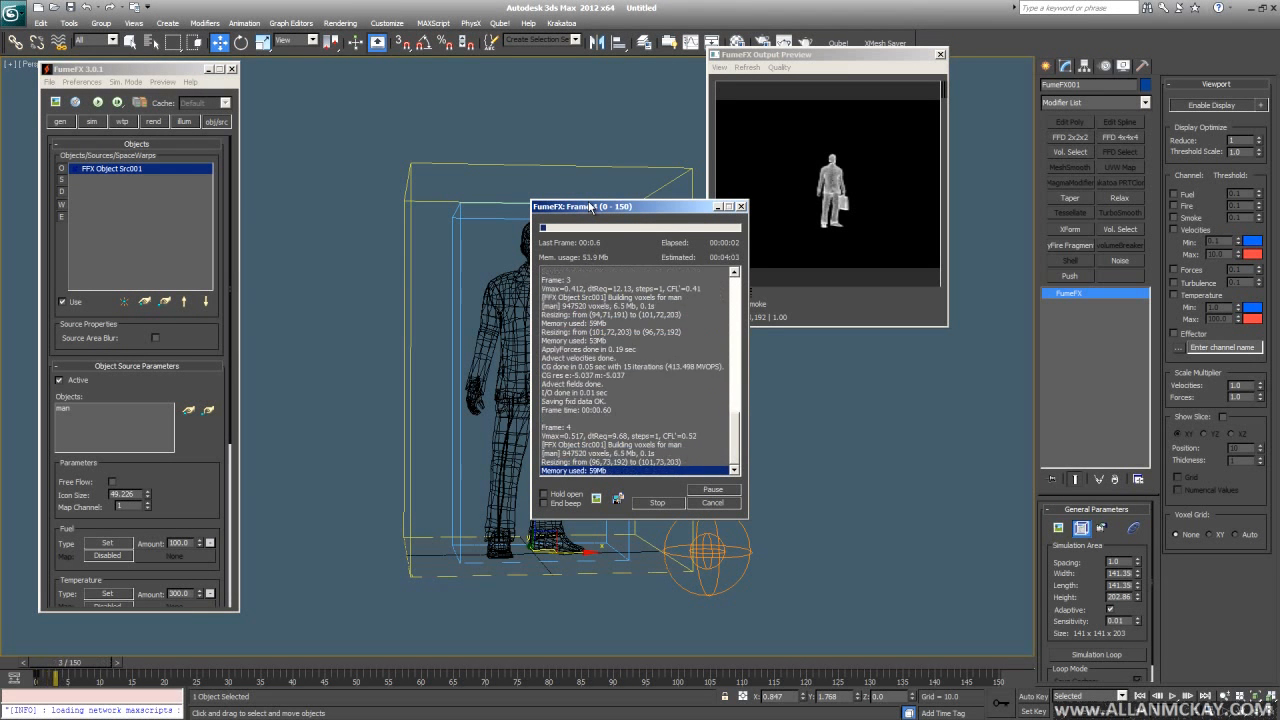
left_click_drag(590, 206, 342, 95)
middle_click_drag(530, 360, 592, 405)
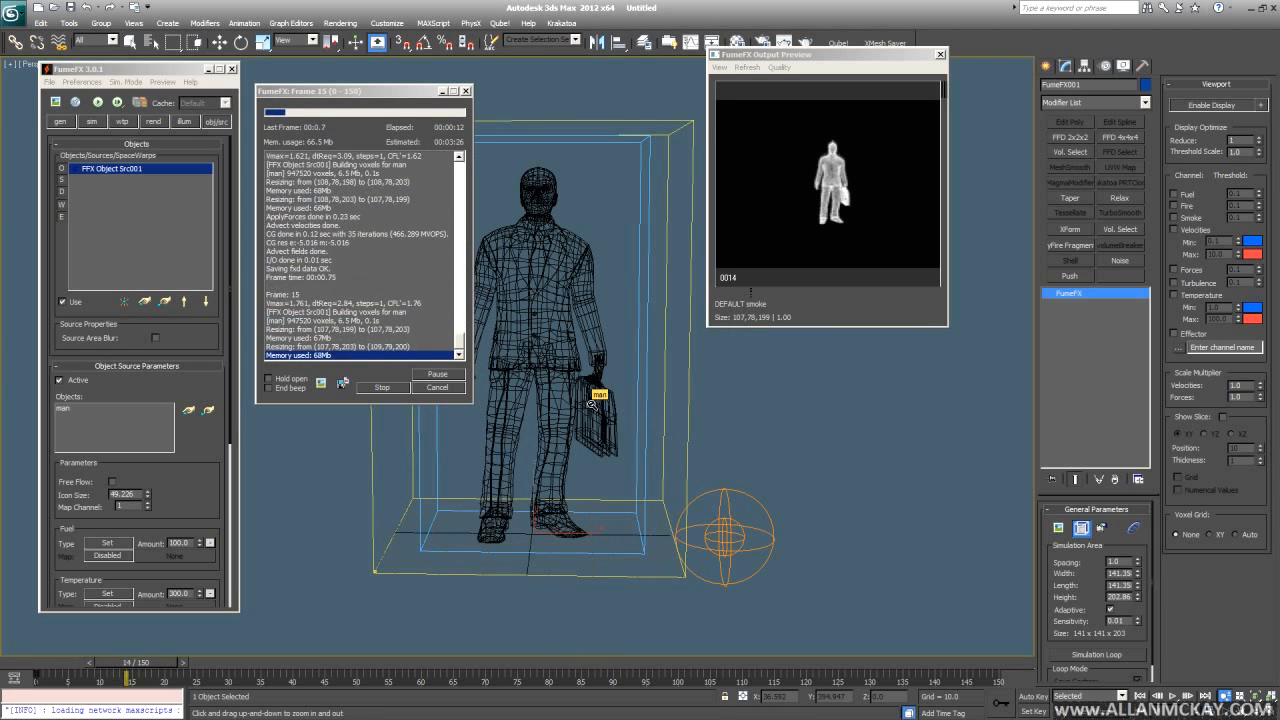
left_click(445, 388)
middle_click_drag(481, 393, 486, 389, "alt")
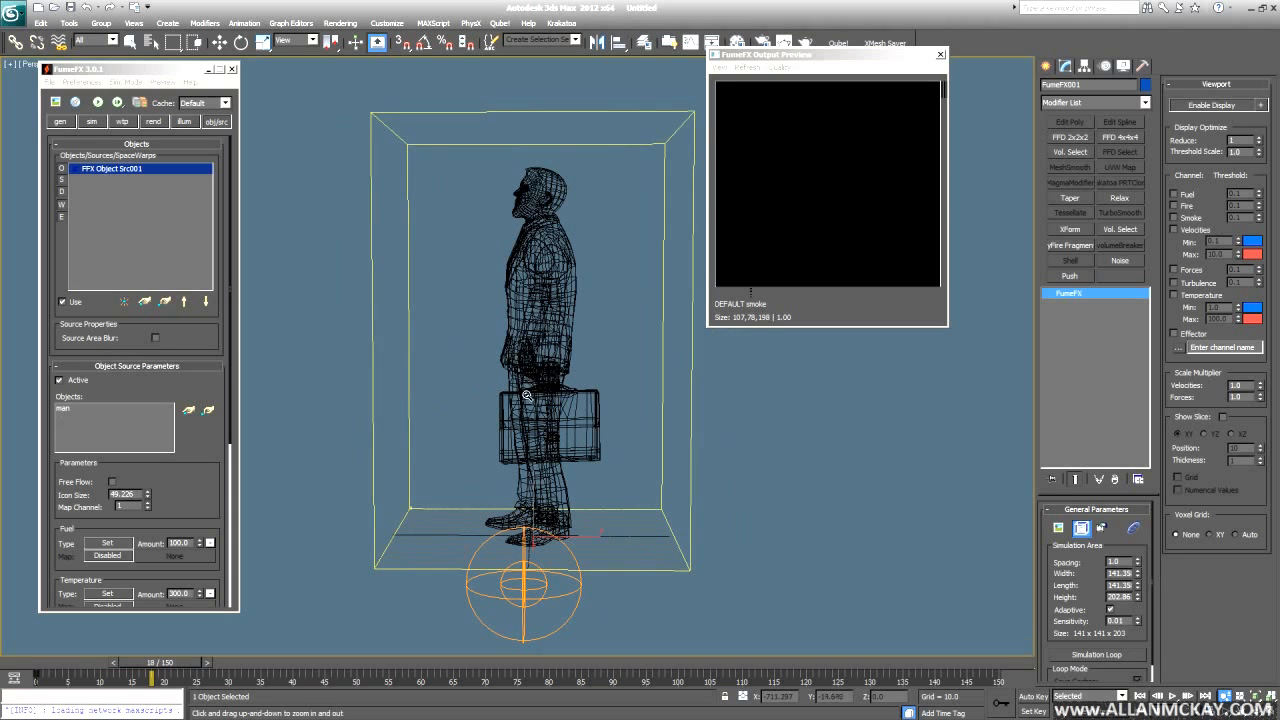
- Switch the viewport to realistic shading and hide the man mesh
key("w")
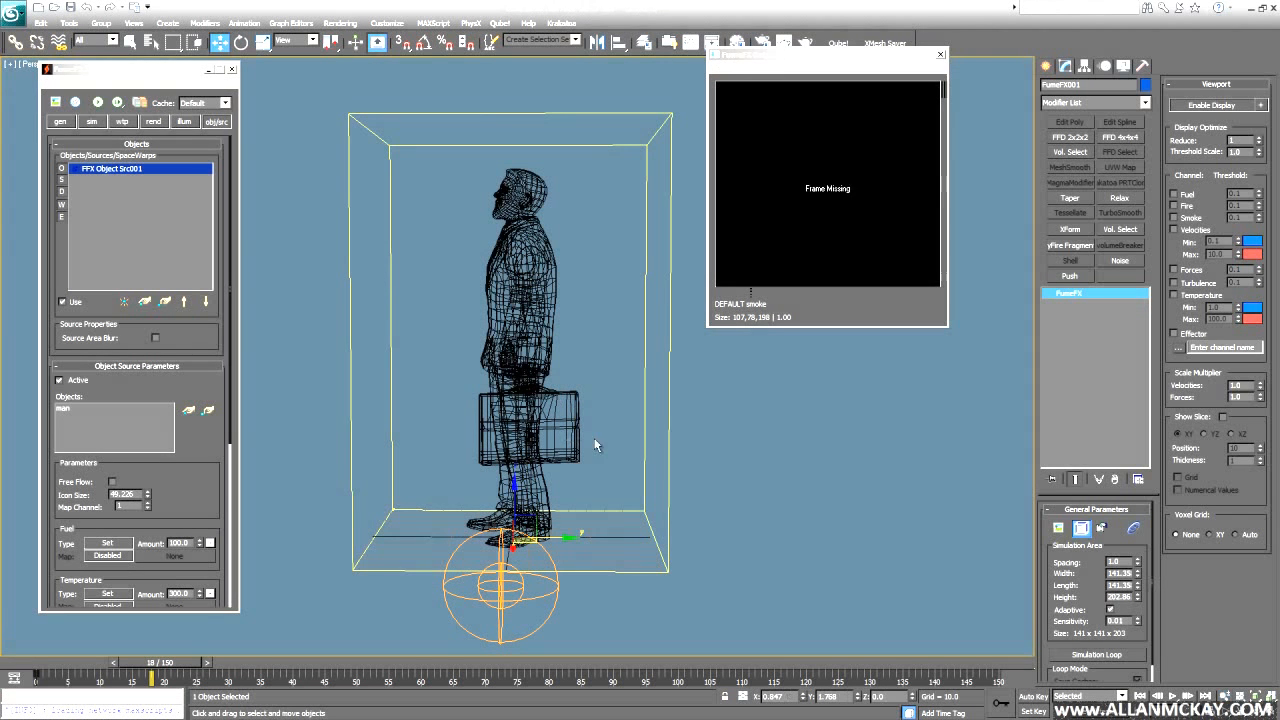
left_click(716, 437)
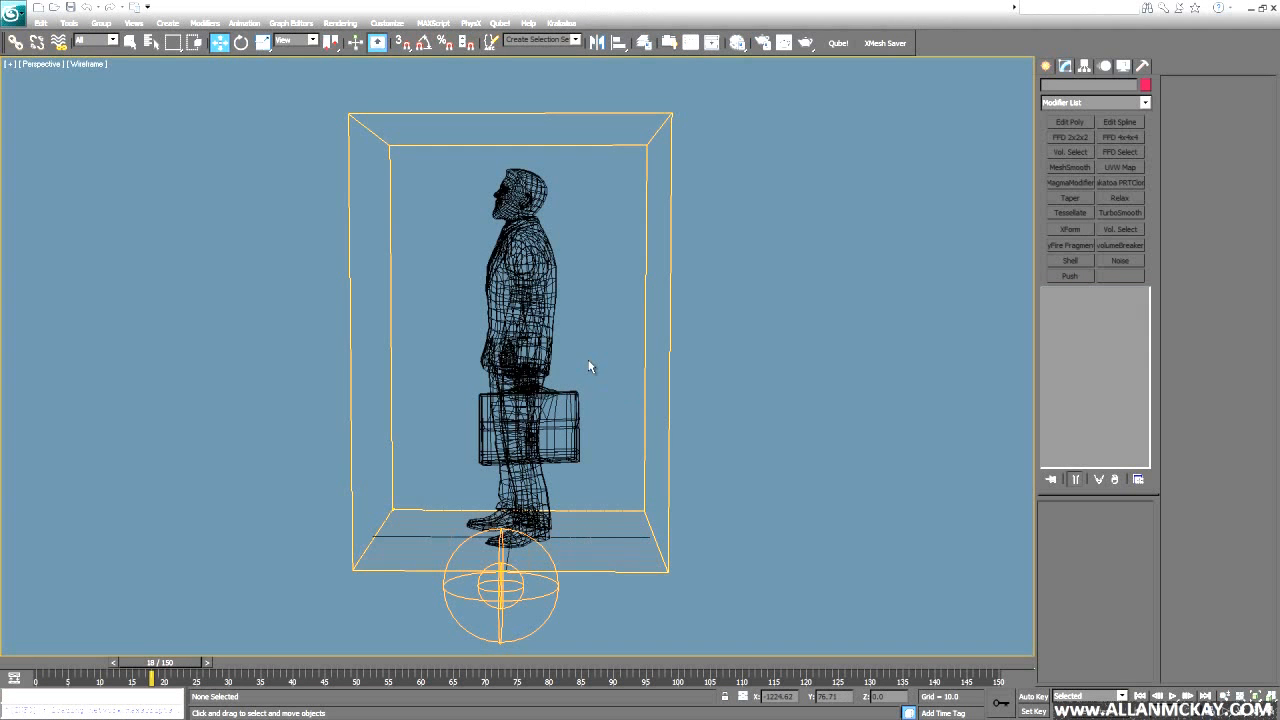
key("F3")
middle_click_drag(563, 337, 602, 319, "alt")
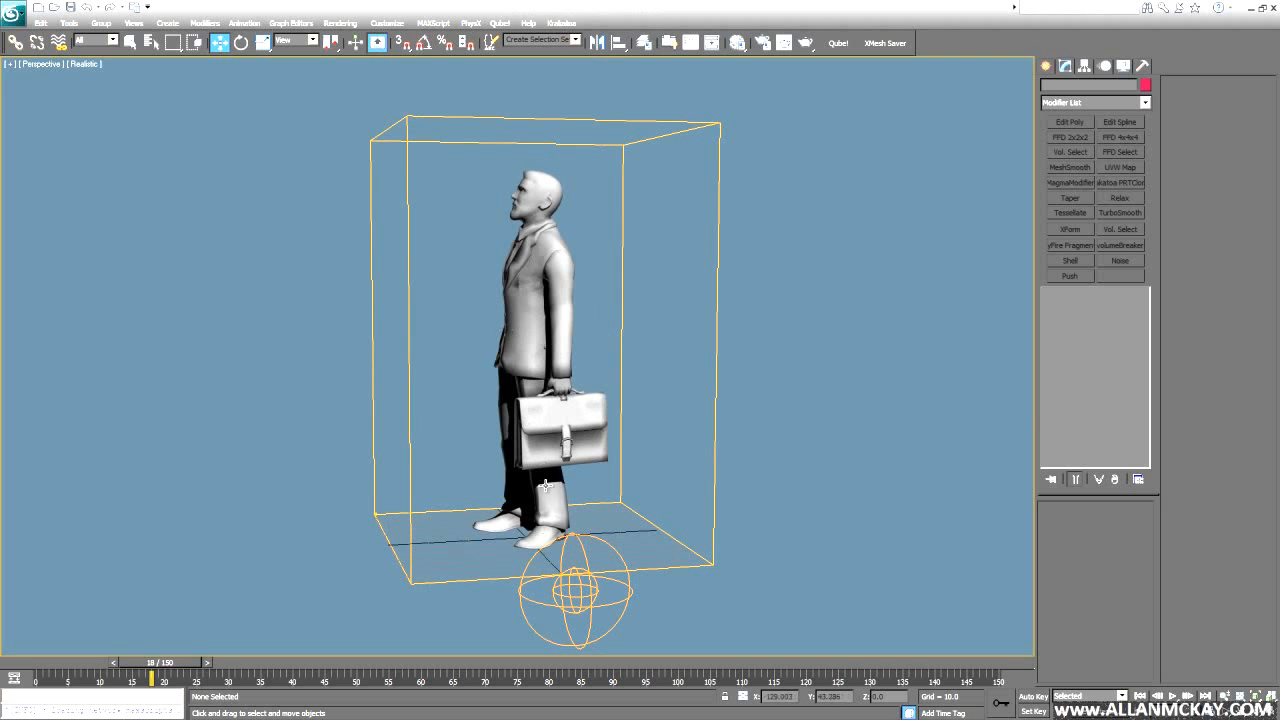
left_click(565, 308)
key("alt+h")
- Select the FumeFX grid and refresh the Output Preview to show the smoke at frame 17
left_click(623, 313)
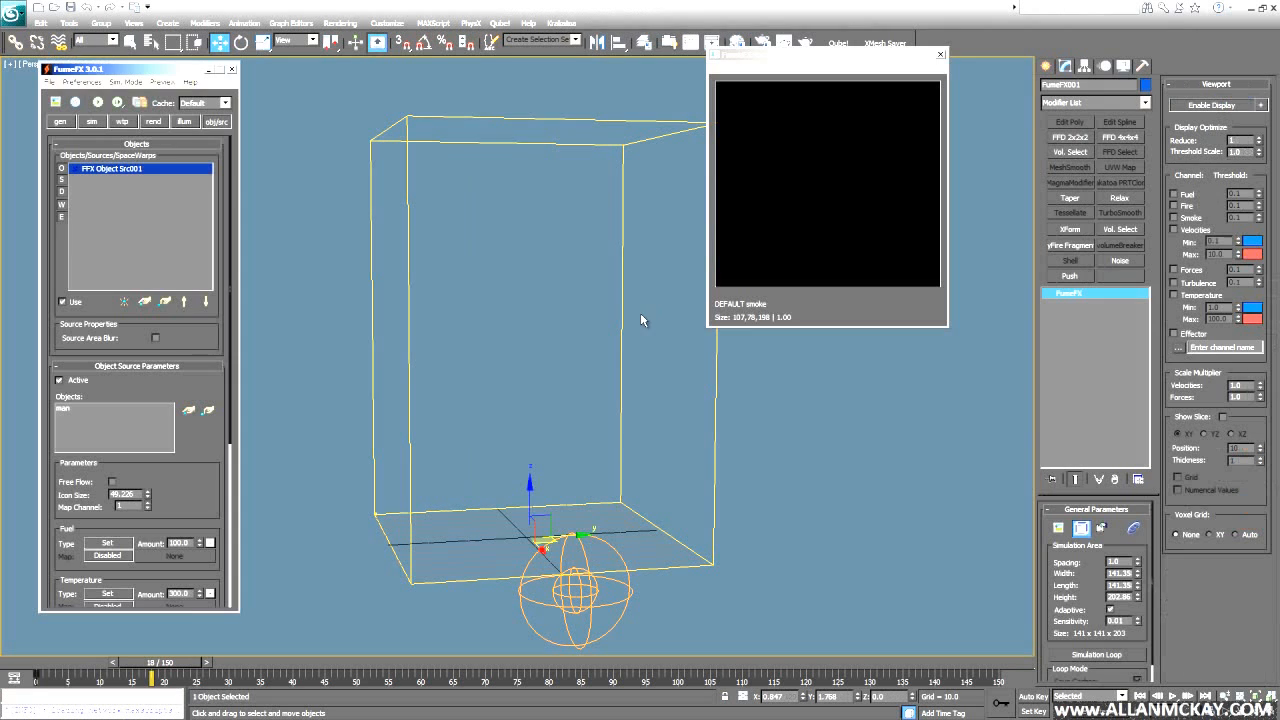
left_click(55, 102)
scroll(529, 383, "up", 3)
scroll(530, 387, "down", 1)
key("comma")
middle_click_drag(522, 398, 538, 392)
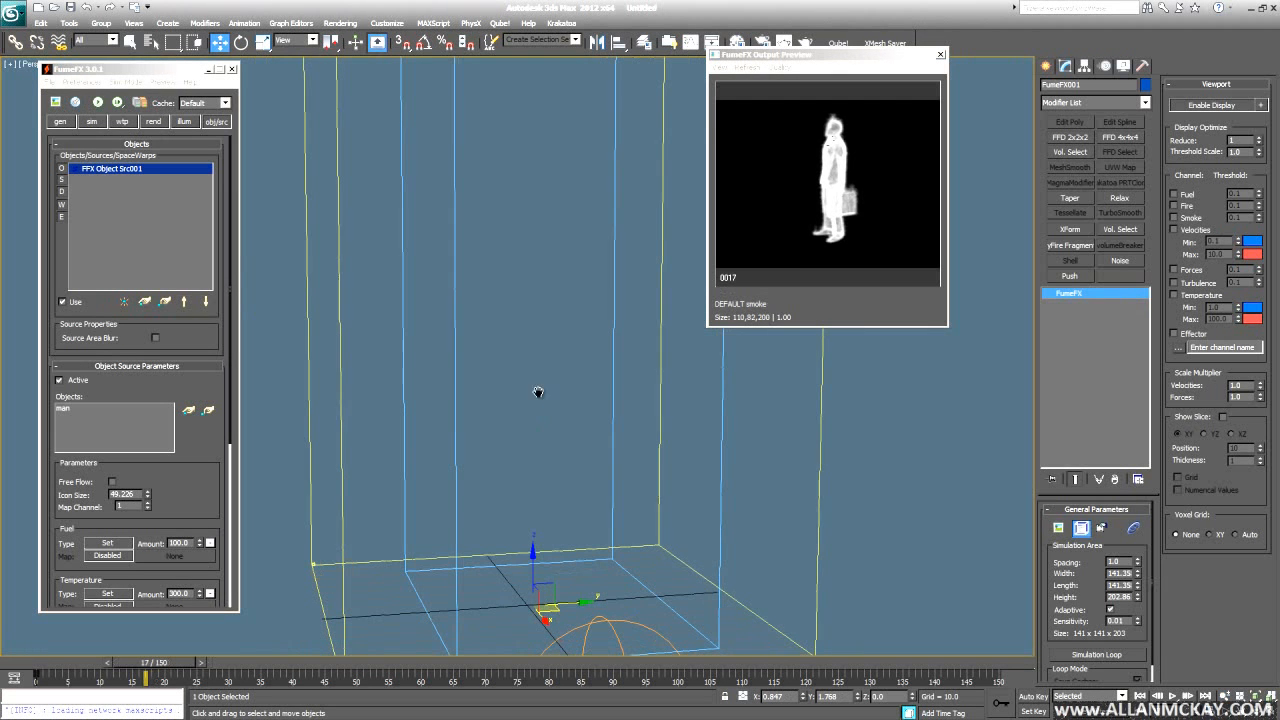
- Set the FumeFX smoke colour to grey 116 in the Color Selector
left_click(148, 121)
left_click_drag(137, 436, 133, 104)
right_click(197, 323)
left_click(207, 328)
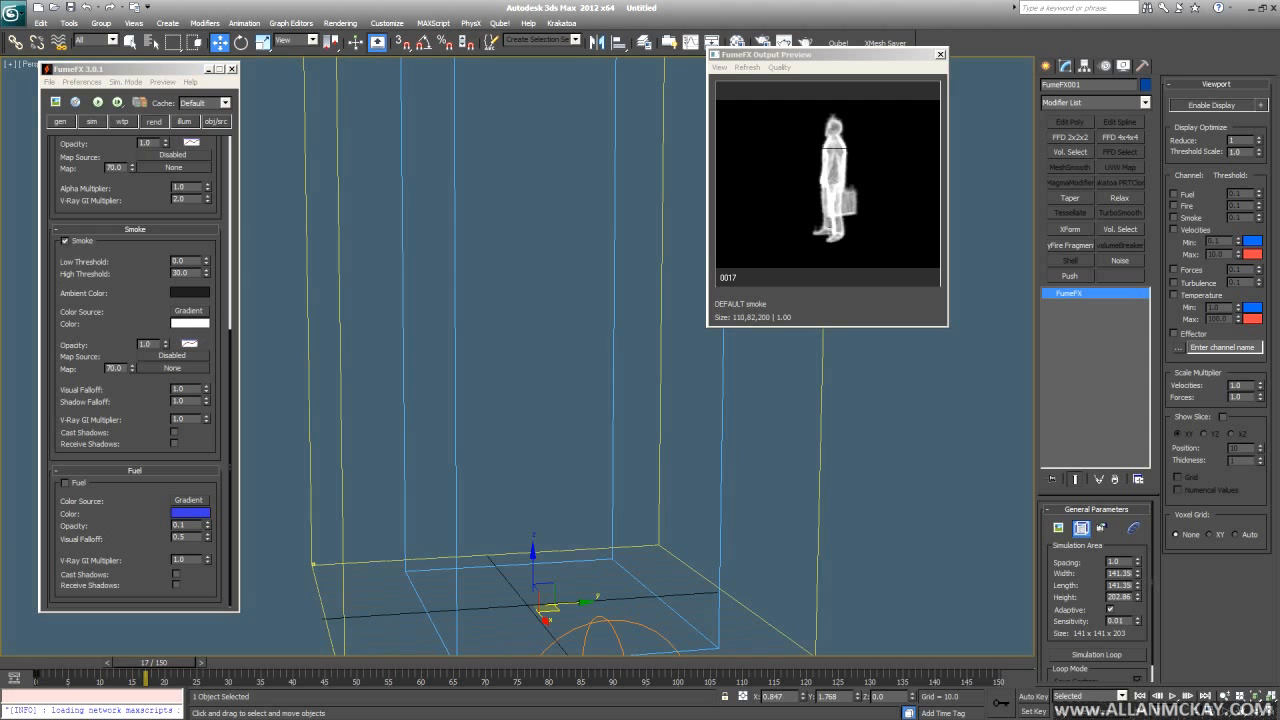
left_click_drag(0, 172, 554, 172)
left_click_drag(486, 290, 487, 238)
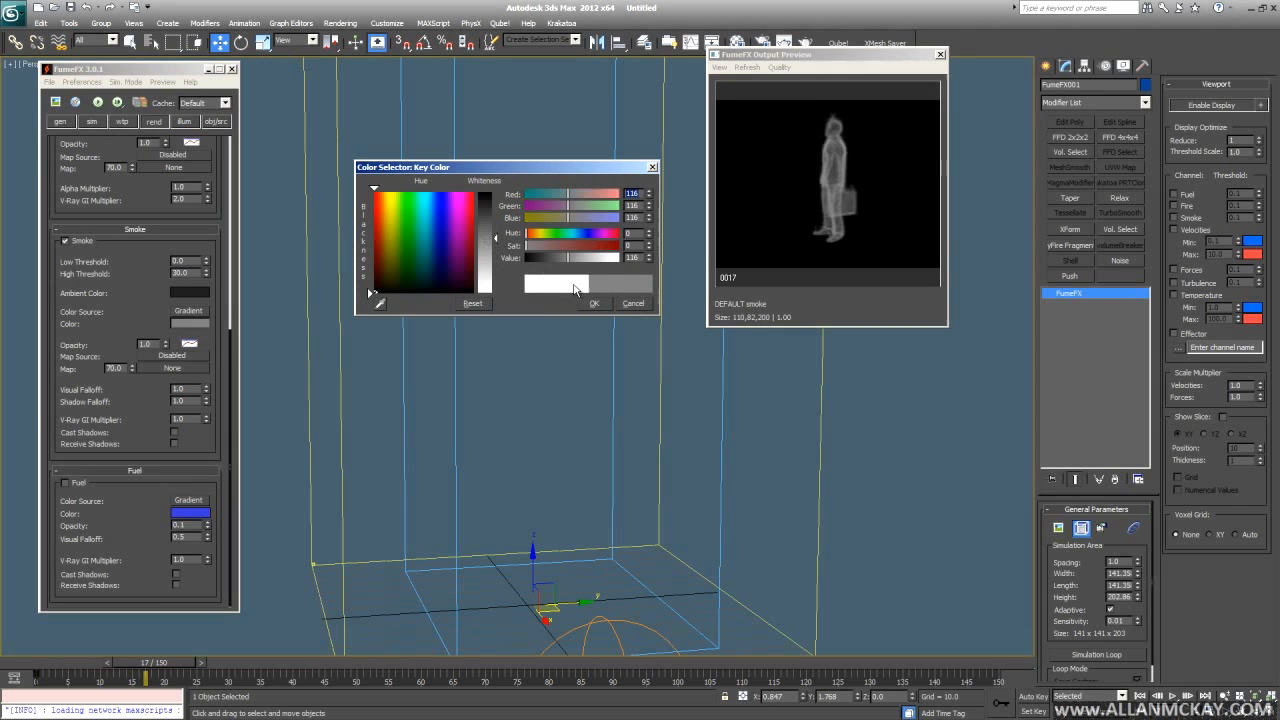
left_click(594, 304)
- Set the smoke opacity to 10.0 and return to frame 0
double_click(147, 344)
type("10")
key("Return")
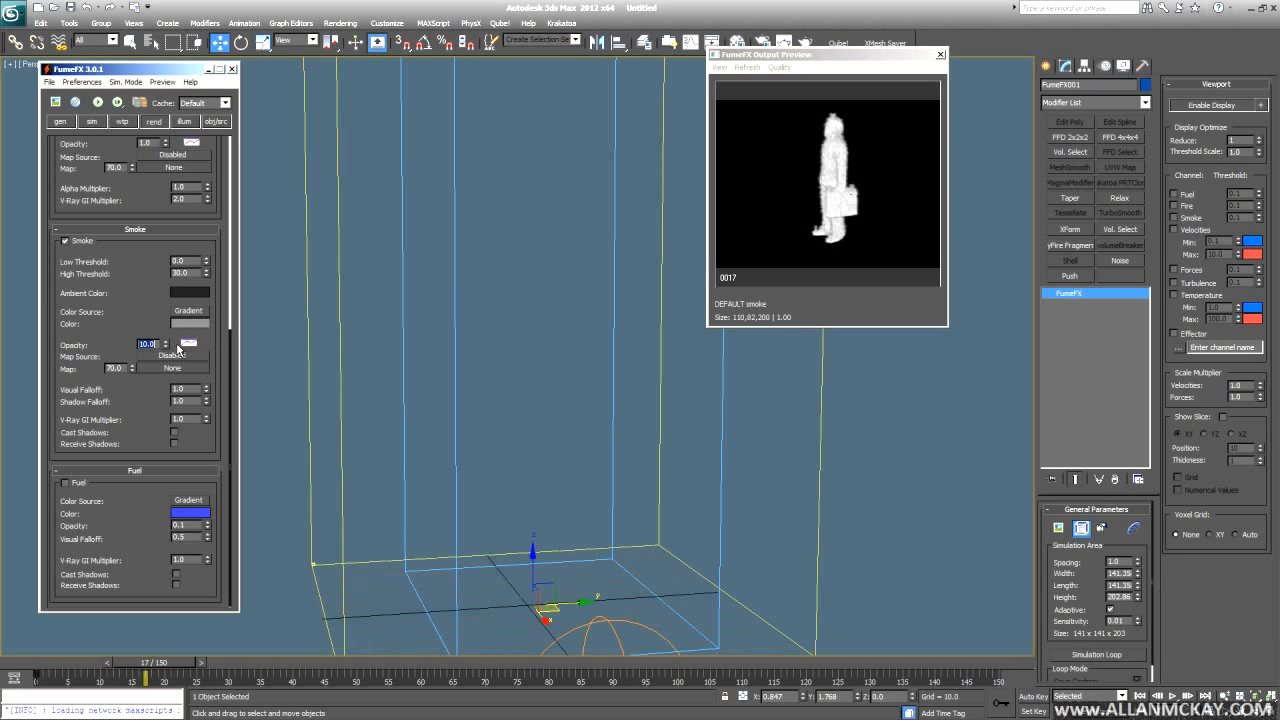
middle_click_drag(416, 346, 475, 394, "alt")
key("Home")
- Render a test frame, toggle its alpha channel view, and zoom in and out
key("shift+q")
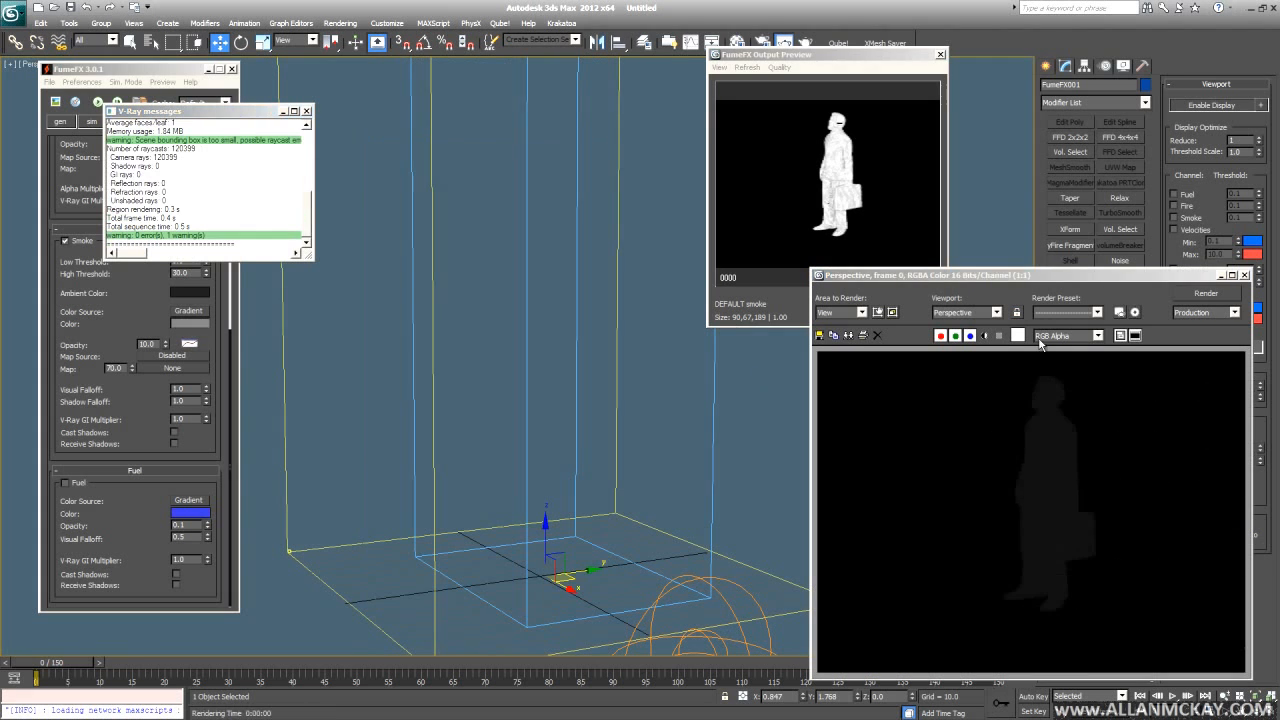
left_click(988, 337)
left_click(988, 337)
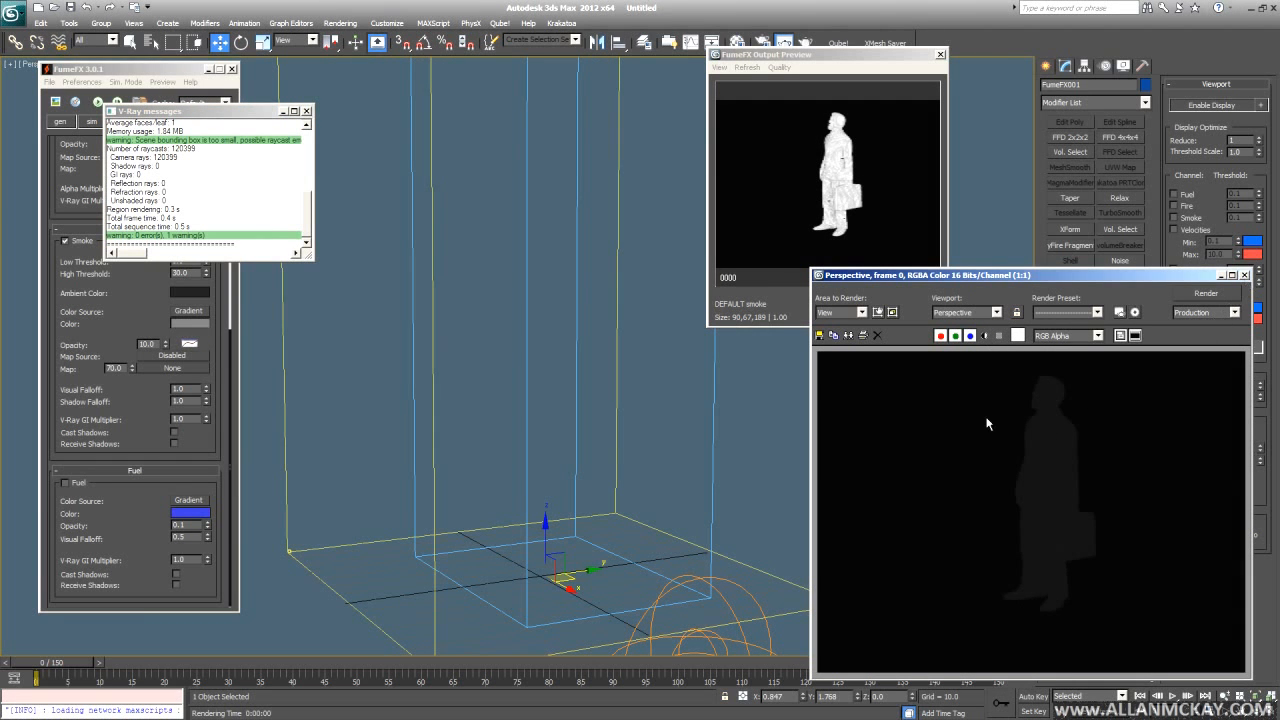
scroll(1026, 398, "up", 2)
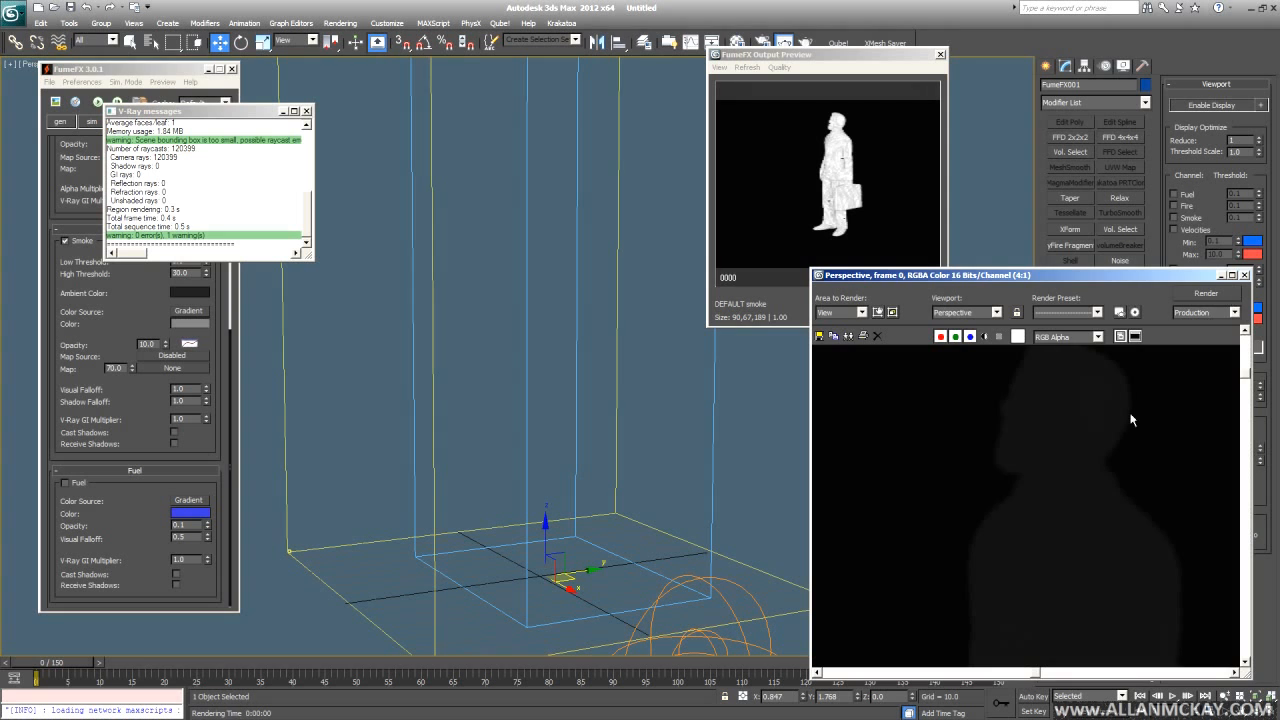
scroll(1131, 419, "down", 1)
- Close the rendered frame, deselect the FumeFX grid, then undo to reselect it
left_click(1245, 275)
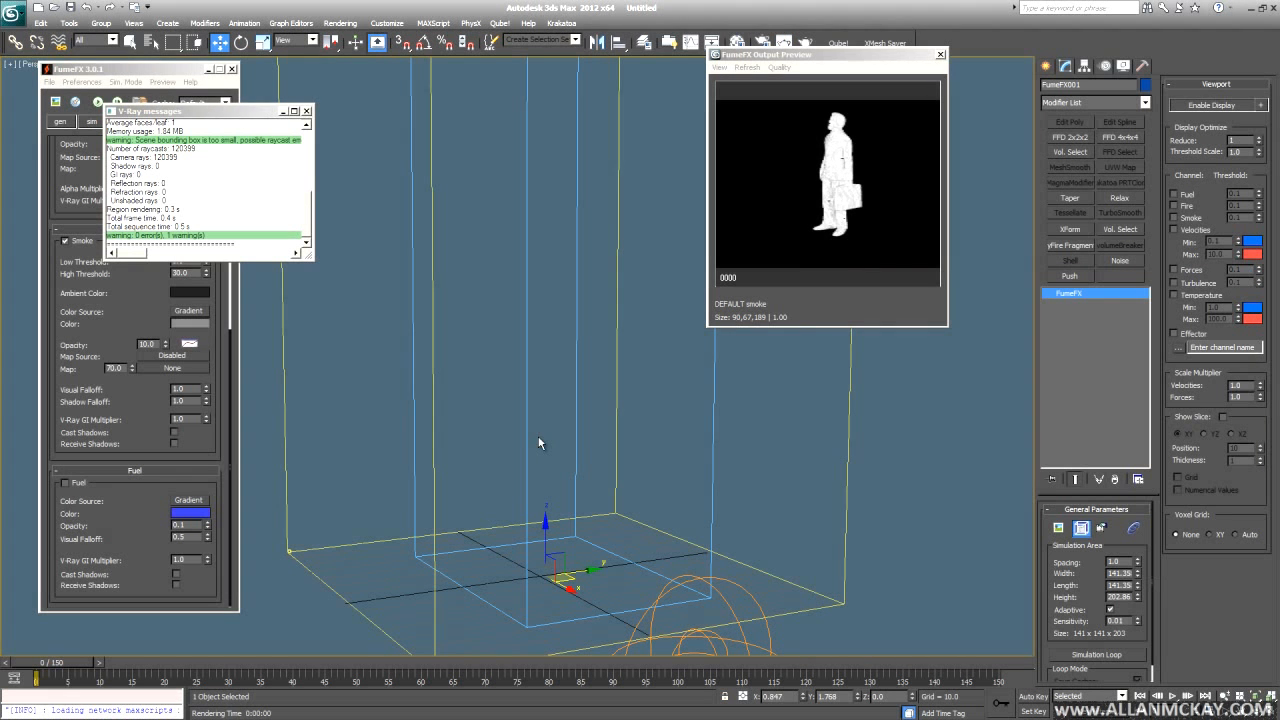
left_click(356, 417)
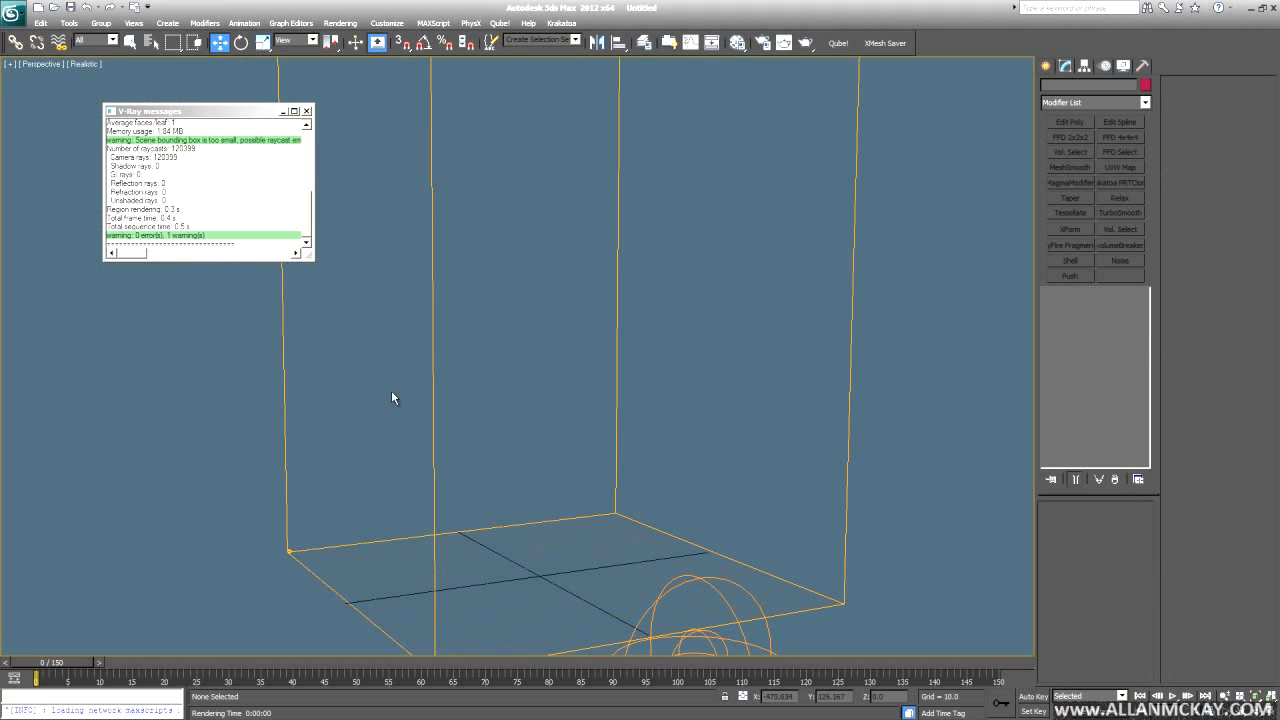
key("ctrl+z")
- Disable Temperature and Fuel on the man's object source and start the simulation
left_click(282, 111)
left_click(220, 91)
left_click(215, 121)
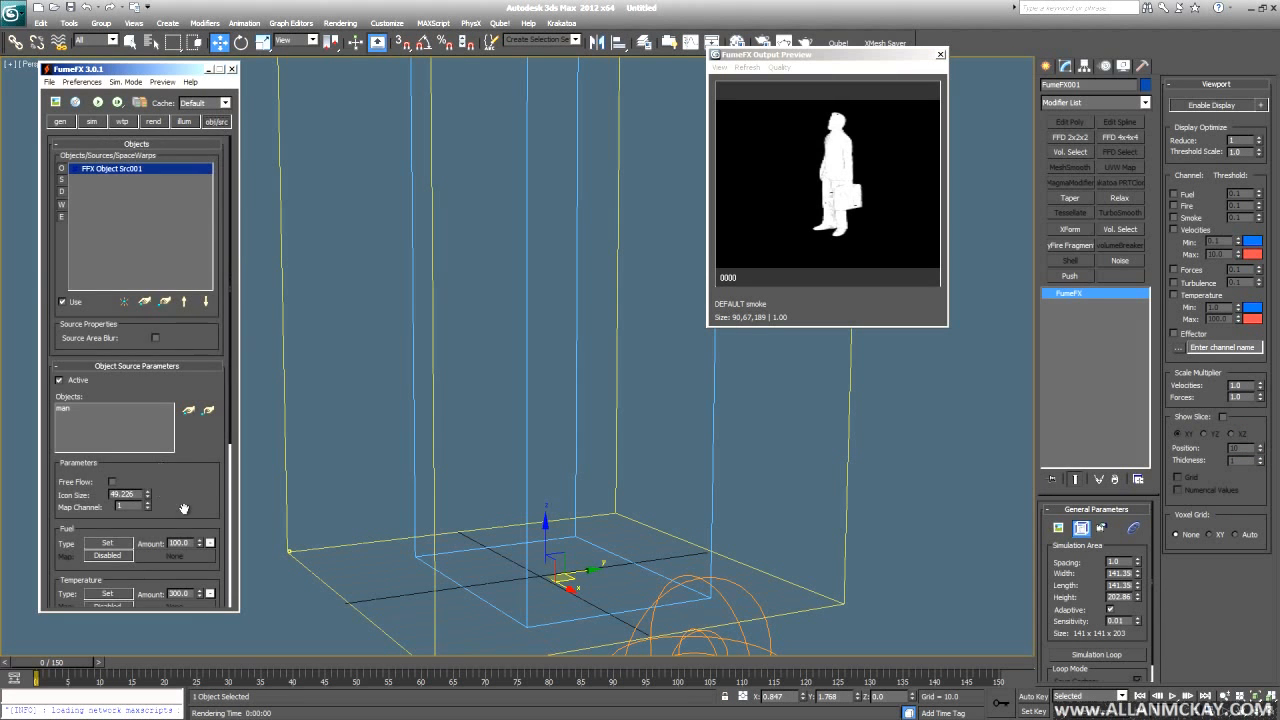
left_click_drag(184, 509, 127, 56)
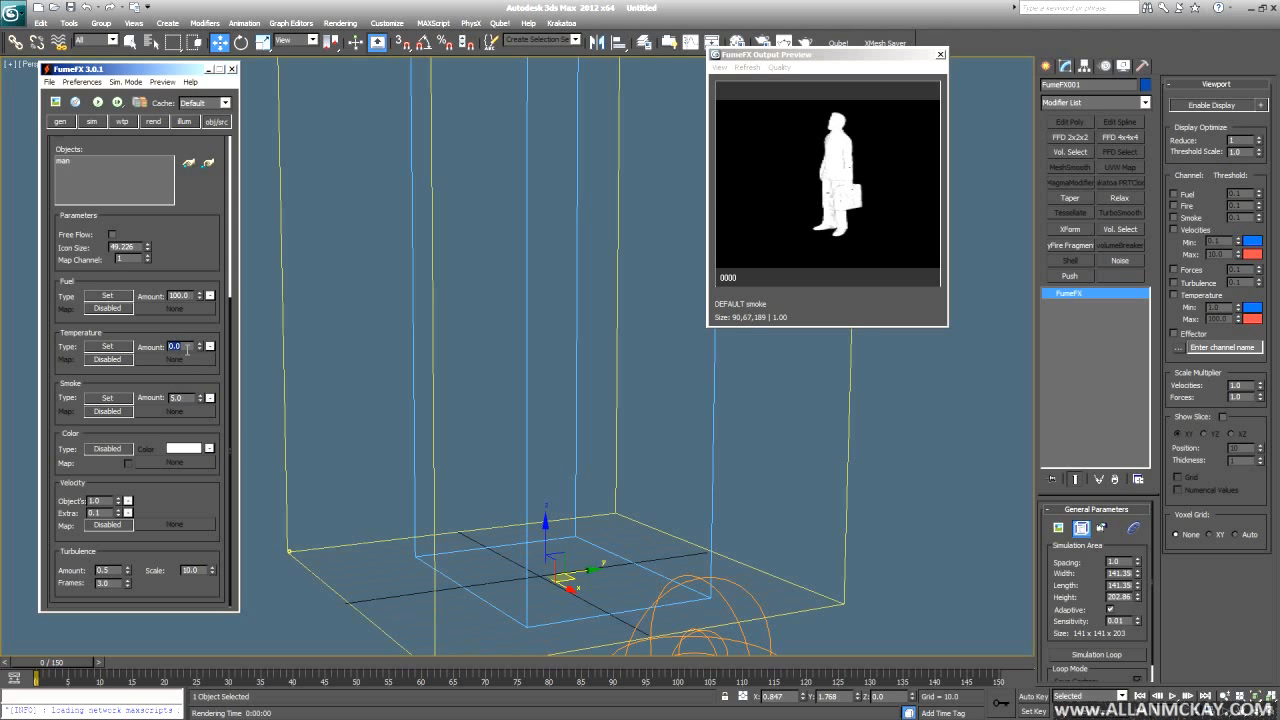
left_click(110, 347)
left_click(110, 296)
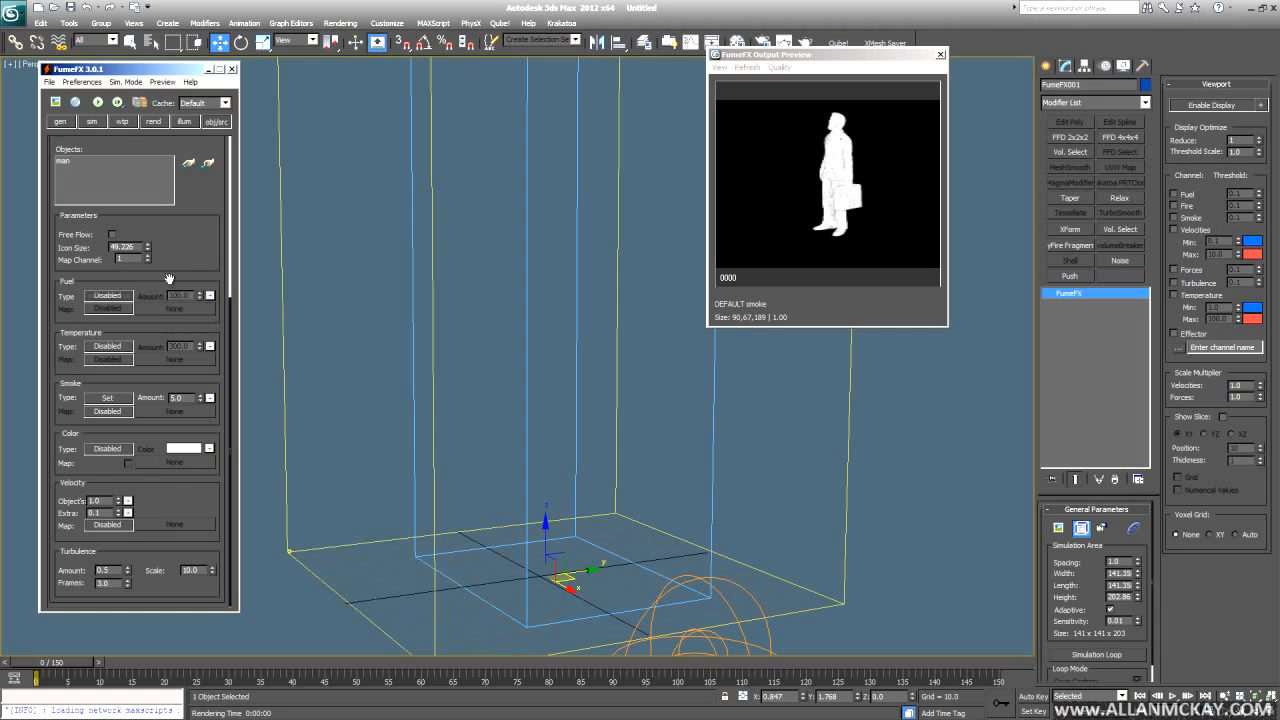
left_click(428, 376)
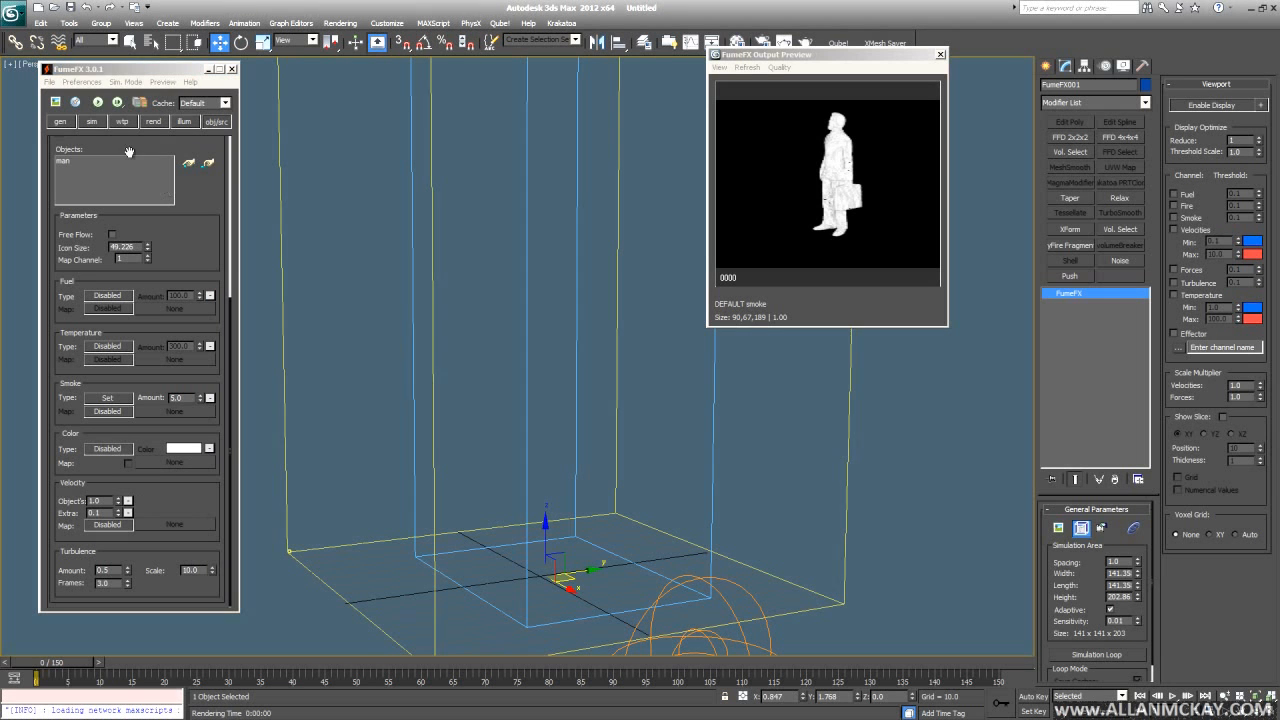
left_click(98, 103)
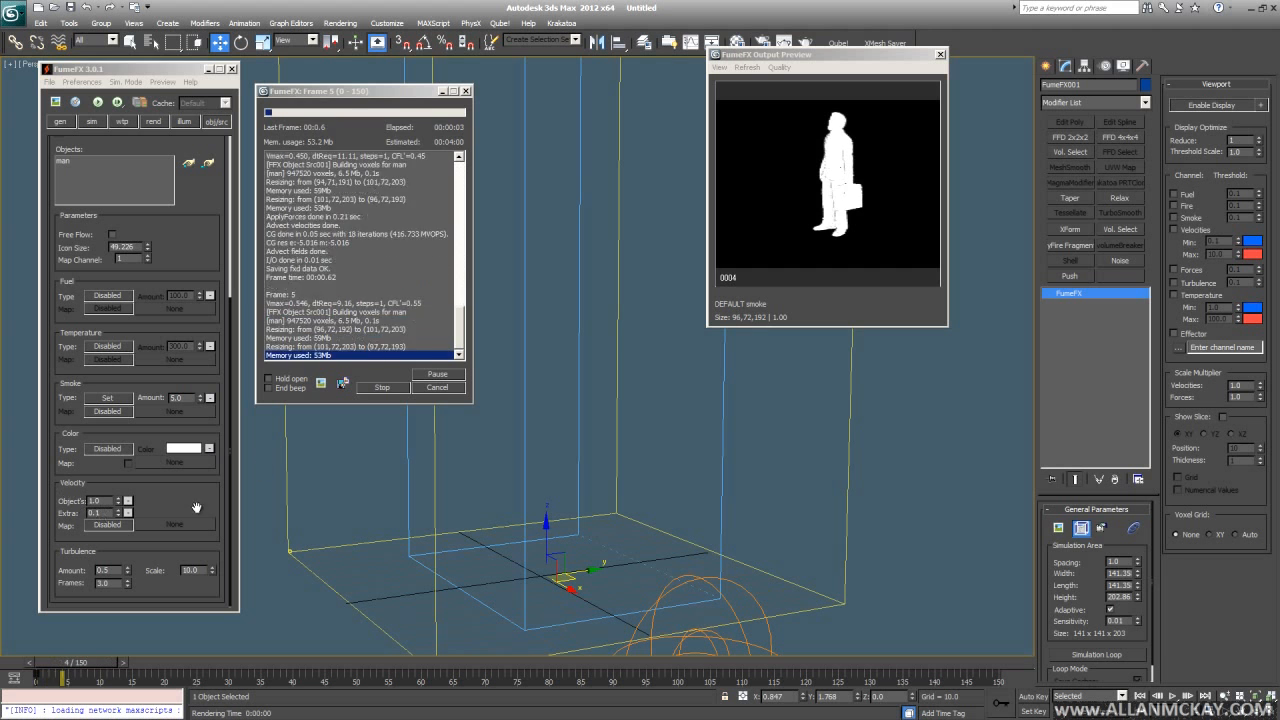
- Restart the smoke simulation from frame 0 and render a frame to check it
left_click(437, 389)
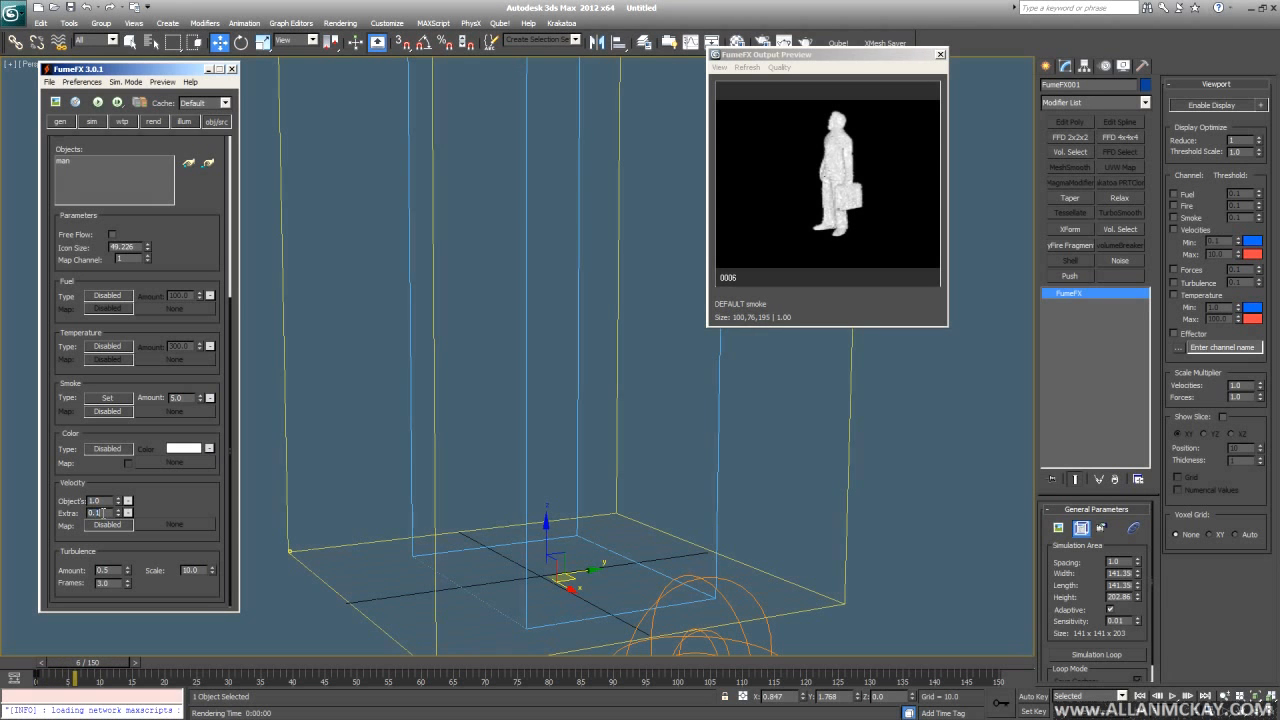
left_click(98, 103)
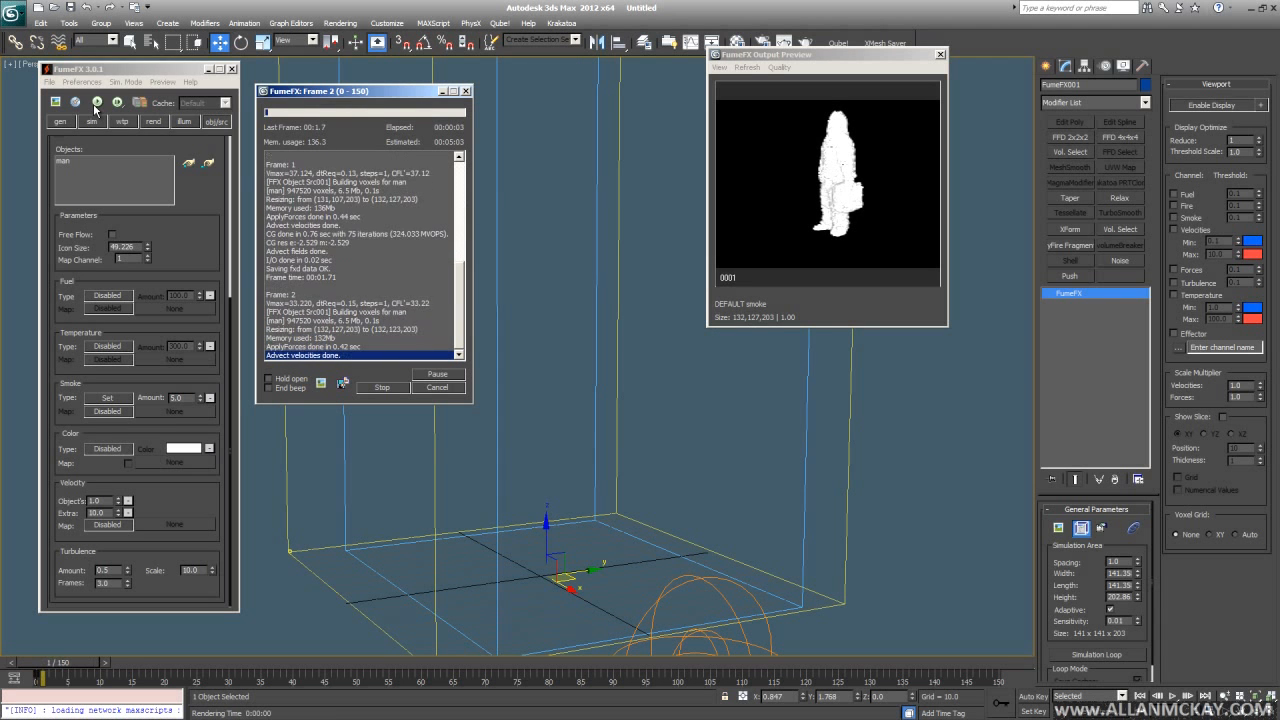
middle_click_drag(661, 369, 631, 391, "alt")
key("shift+q")
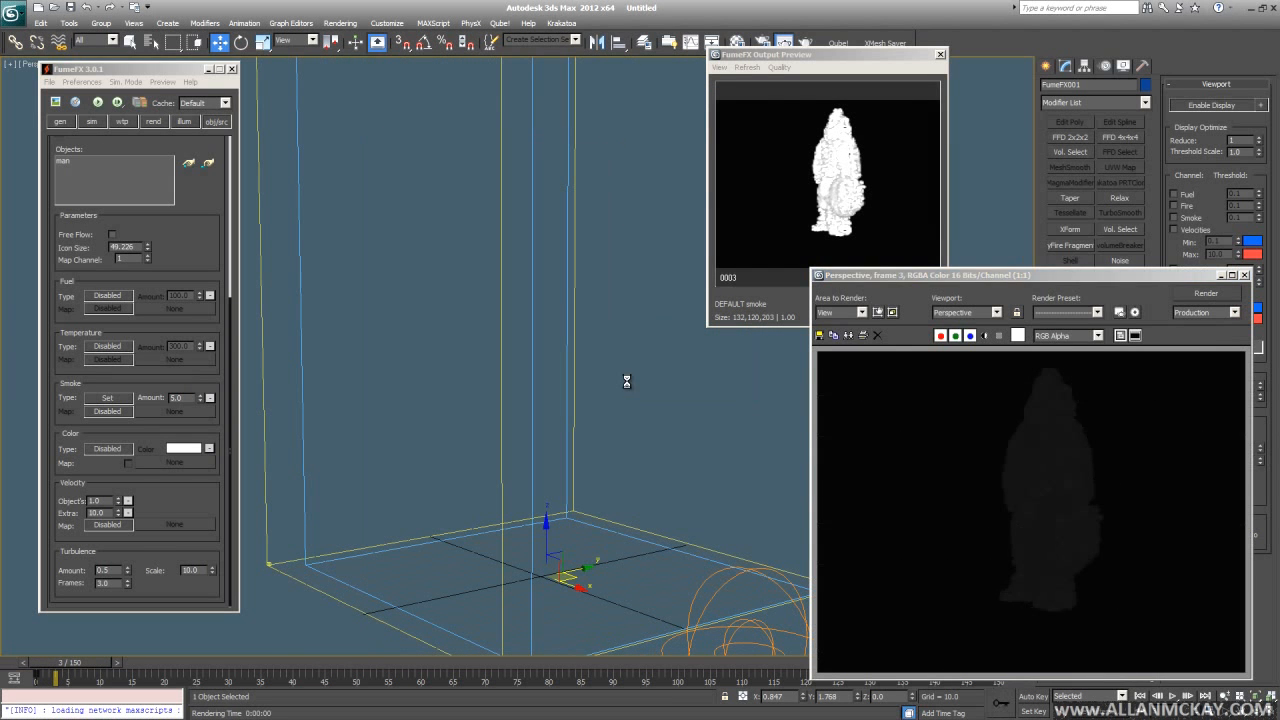
- Reset the source's extra velocity to 0, rerun the simulation and scrub the result
right_click(117, 514)
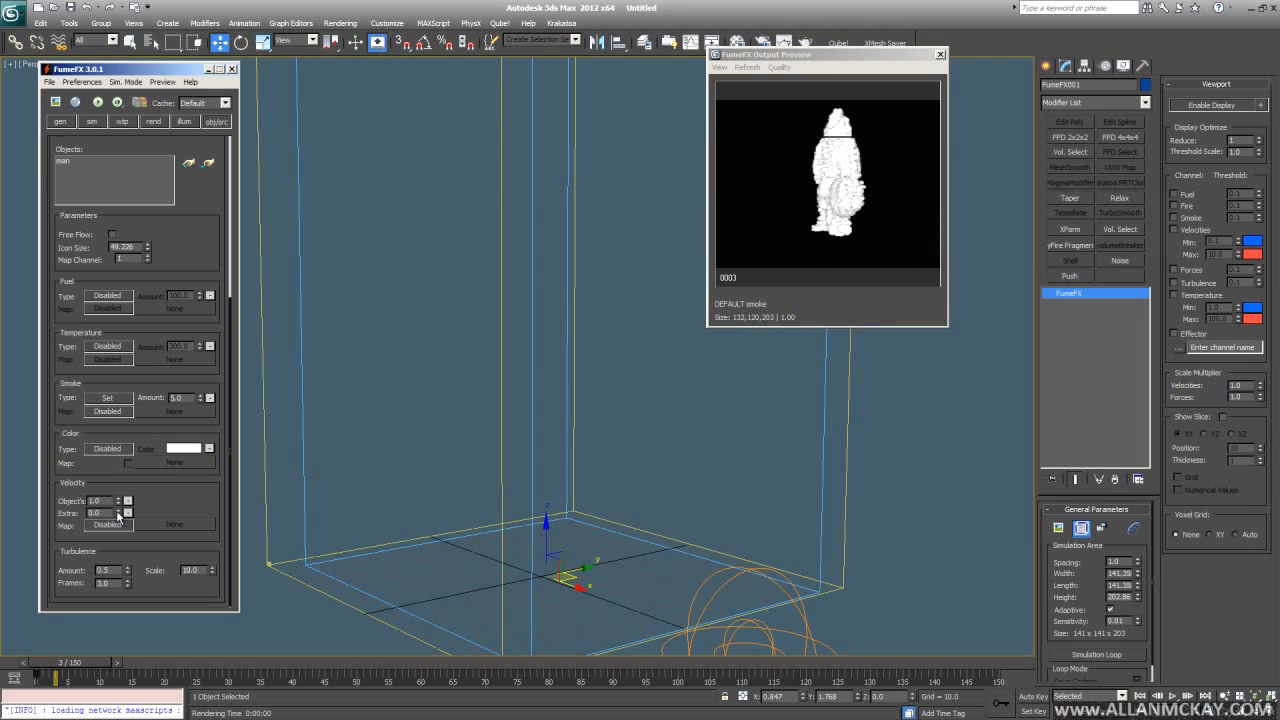
key("Home")
left_click(97, 102)
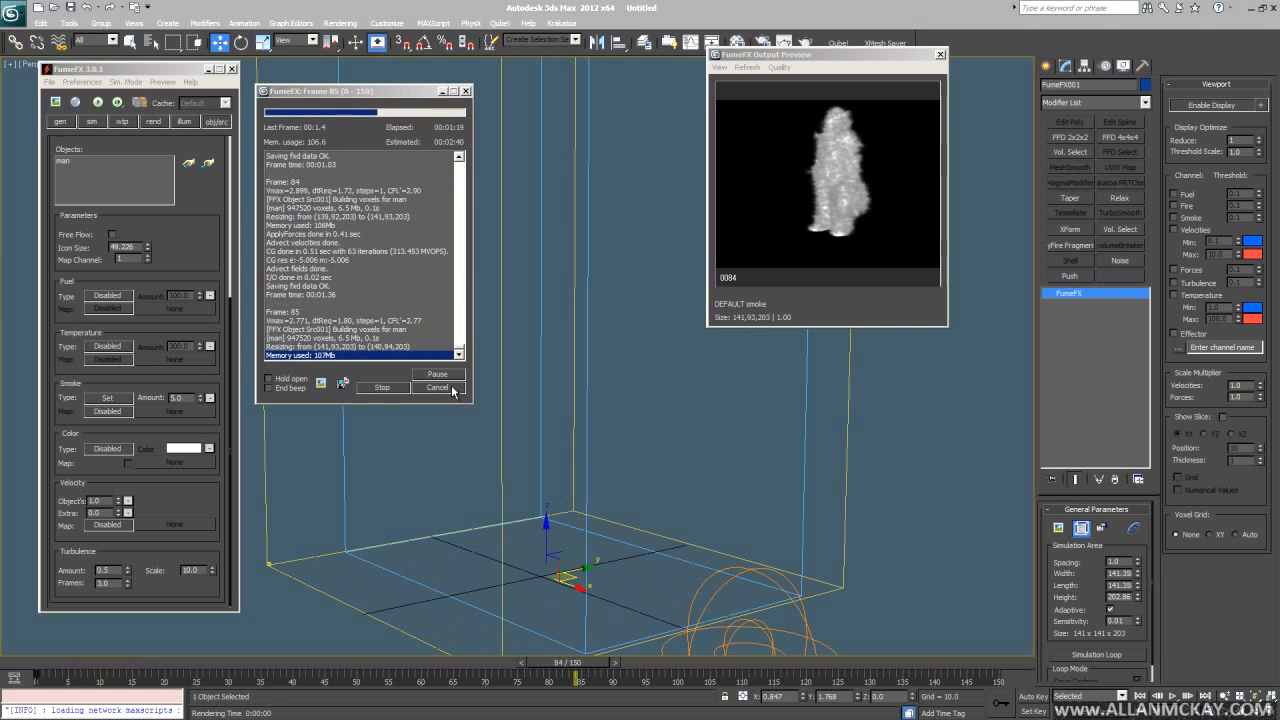
left_click(449, 387)
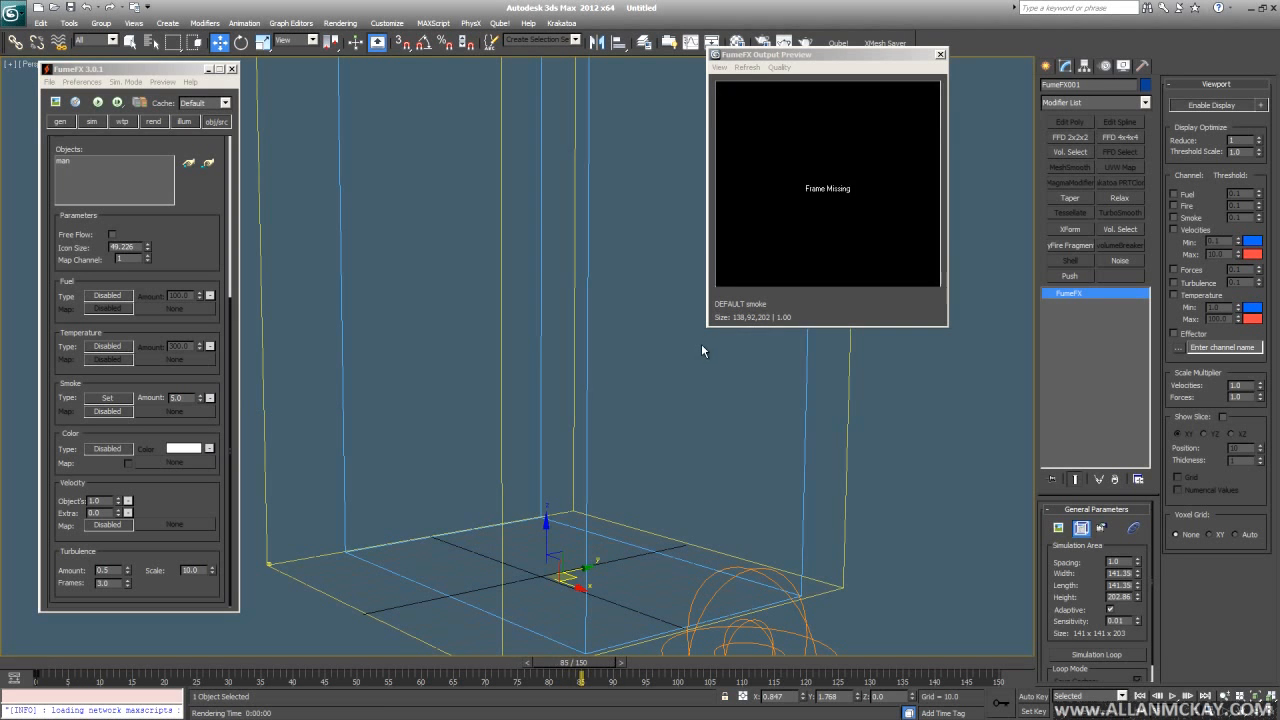
key("Home")
left_click_drag(87, 664, 449, 664)
key("Home")
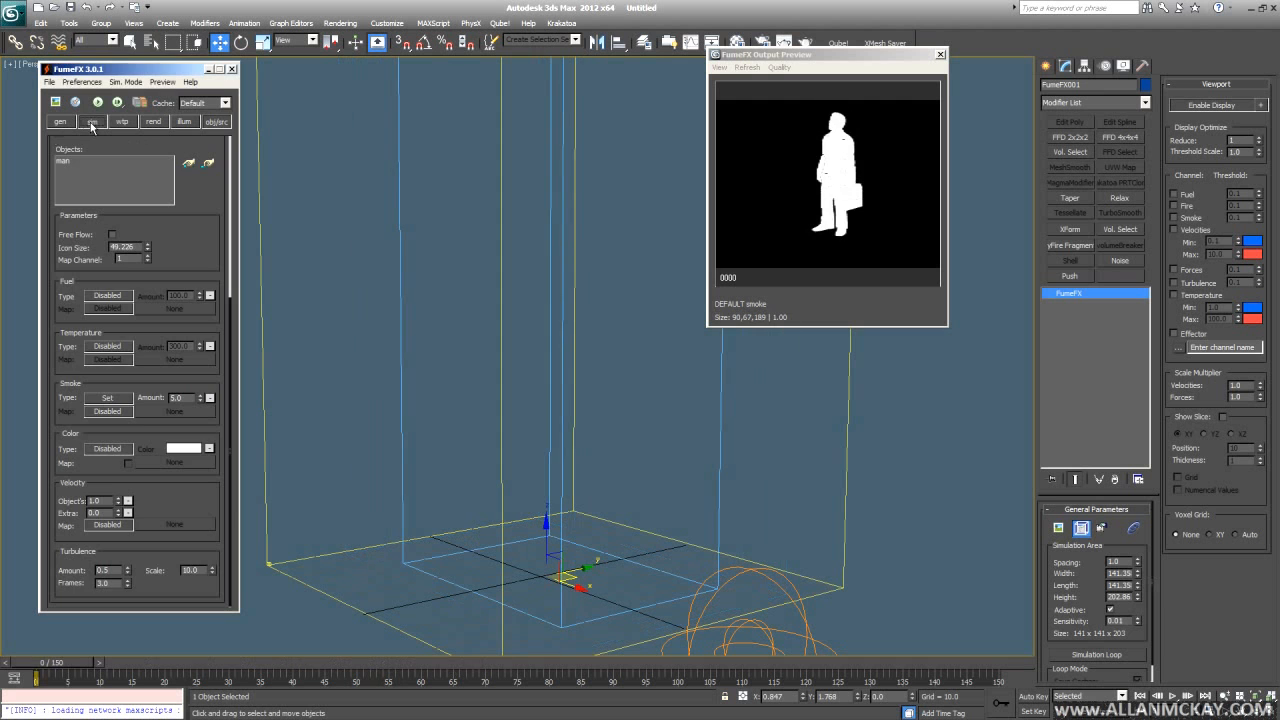
- Reset X turbulence to 0 in the simulation settings and run a new simulation
left_click(92, 121)
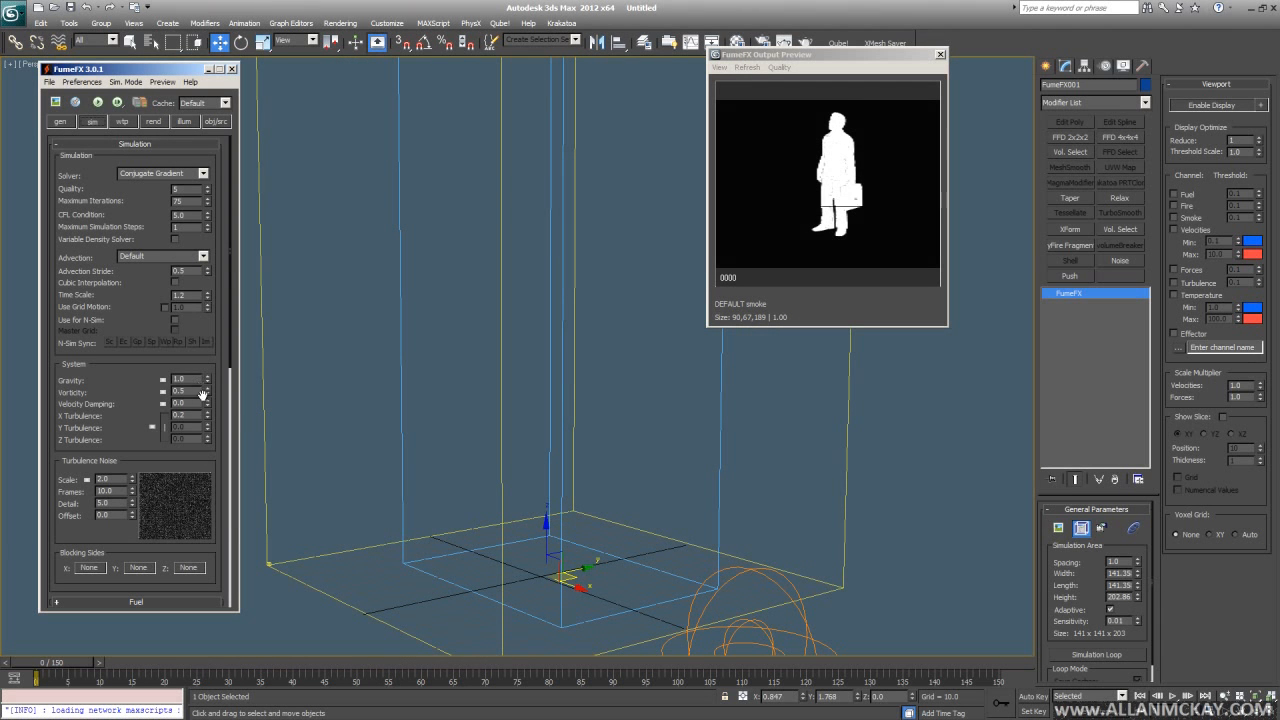
right_click(208, 415)
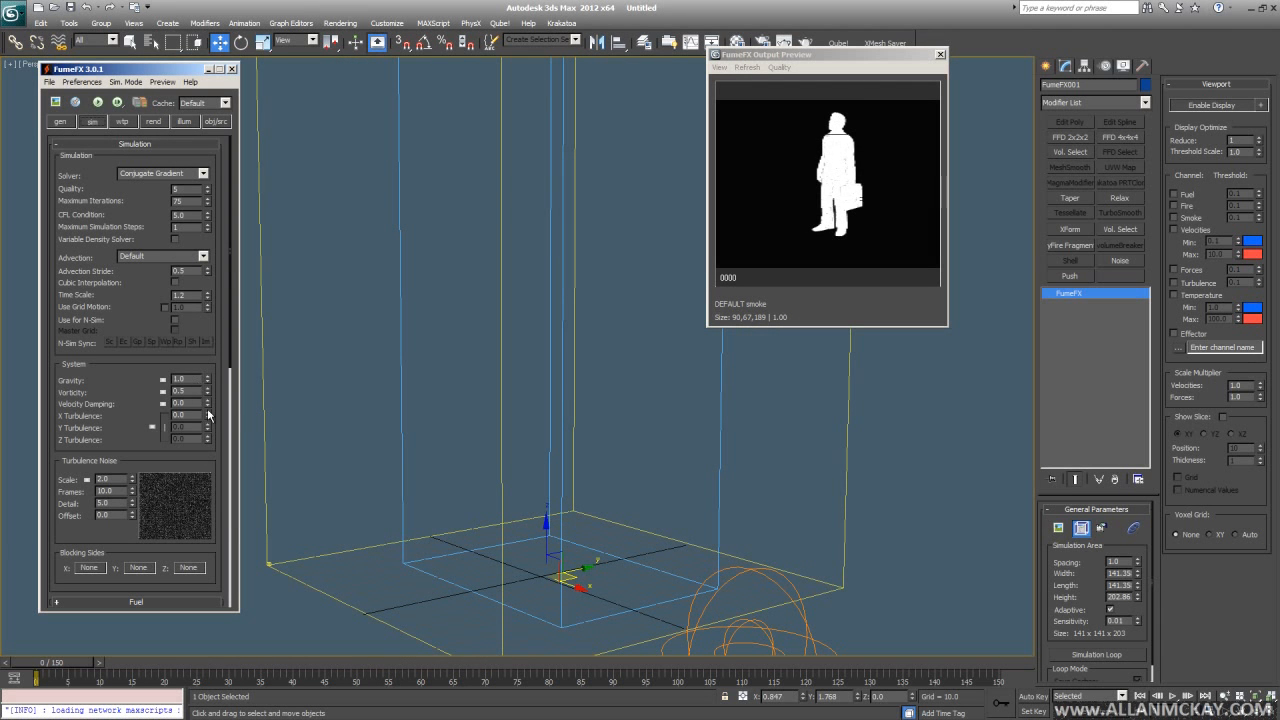
left_click(213, 121)
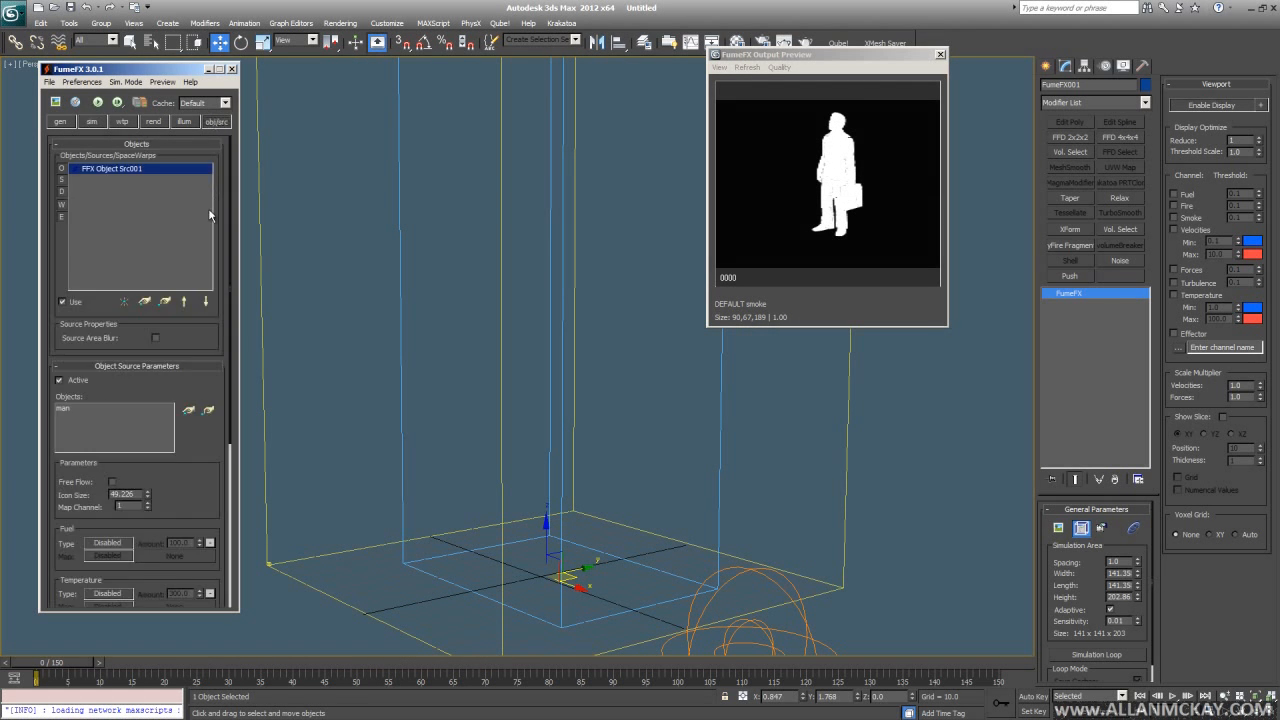
left_click(100, 103)
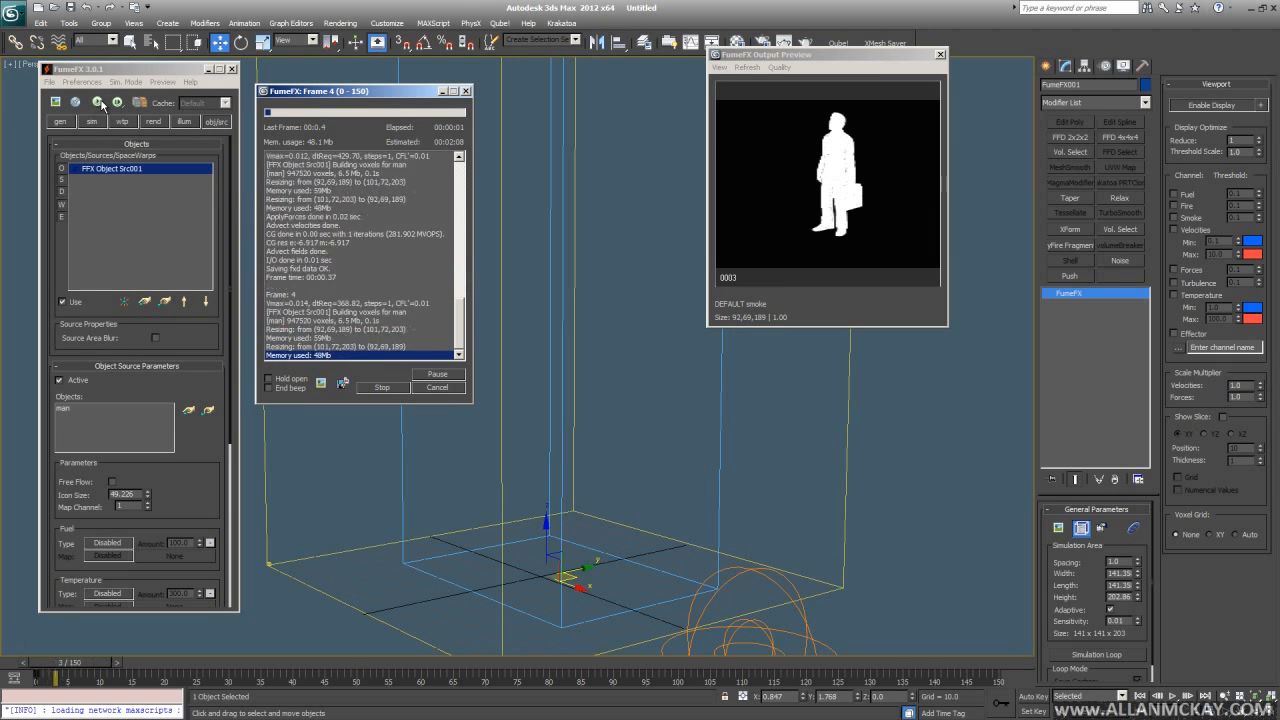
middle_click_drag(602, 478, 569, 437)
scroll(611, 440, "up", 4)
scroll(588, 443, "up", 4)
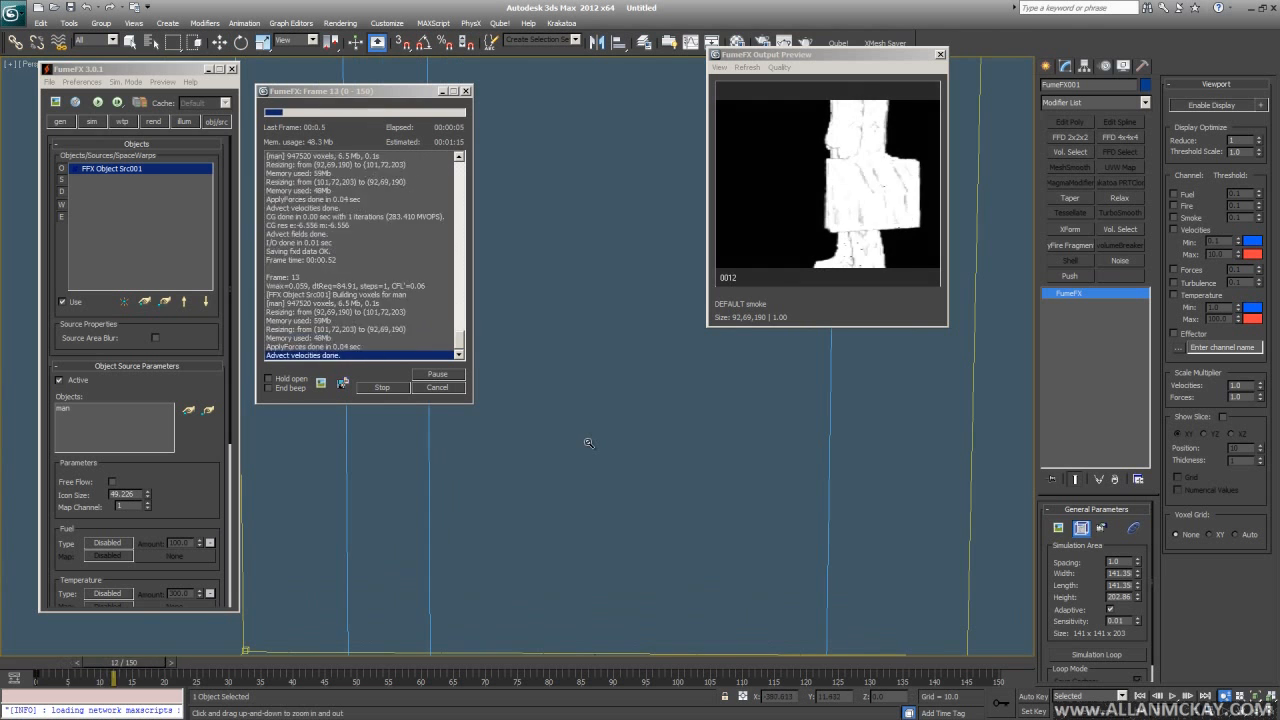
key("Escape")
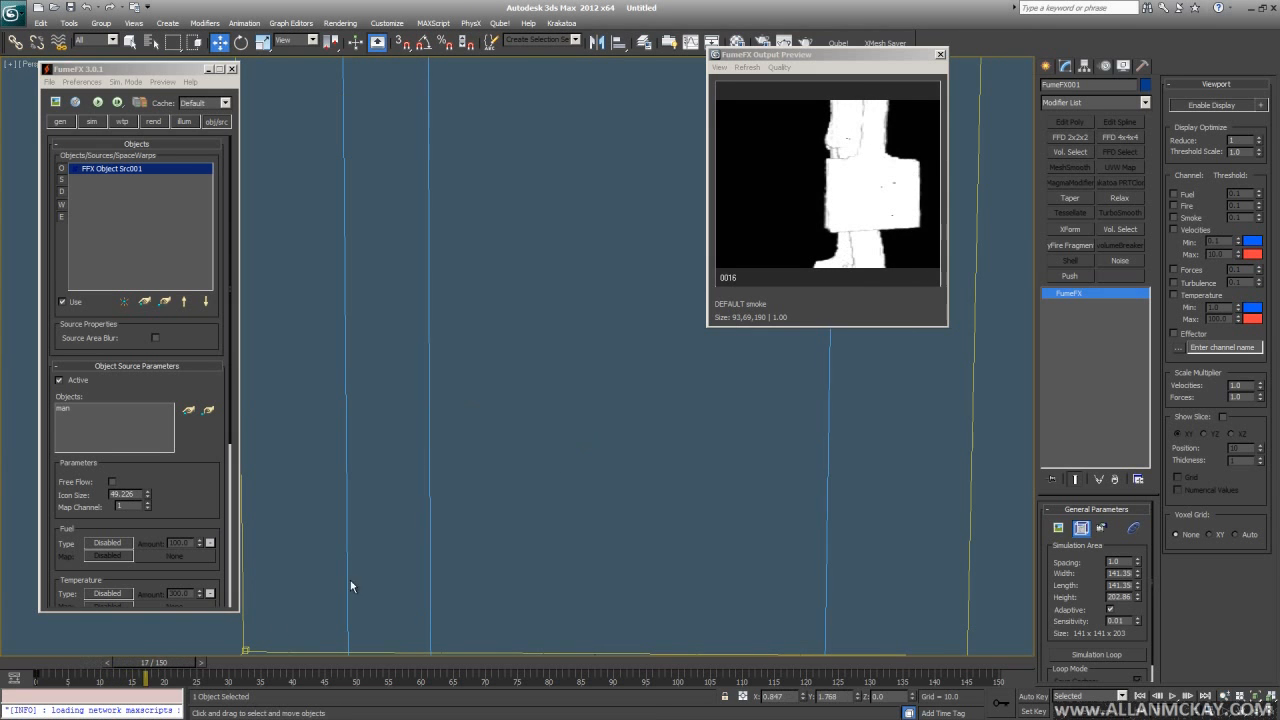
- Enable Free Flow on the man source and rerun the simulation
left_click_drag(172, 515, 155, 333)
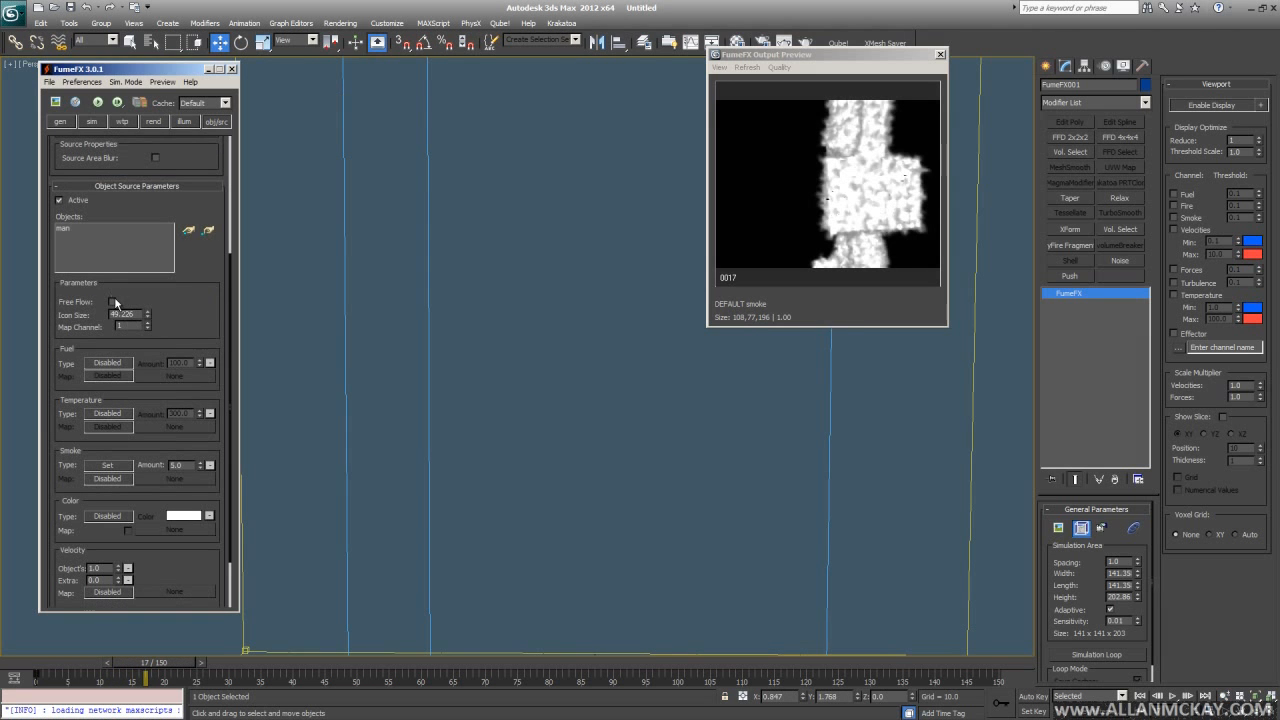
left_click(113, 301)
left_click(99, 102)
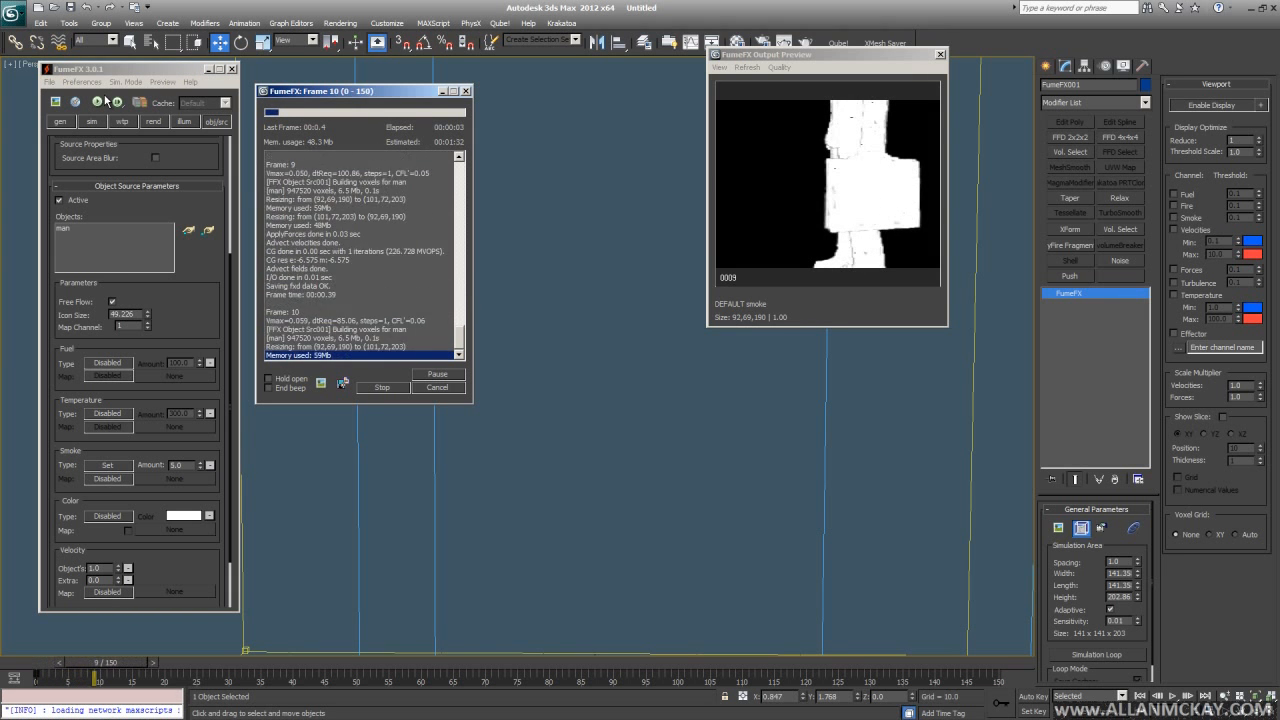
scroll(674, 470, "down", 10)
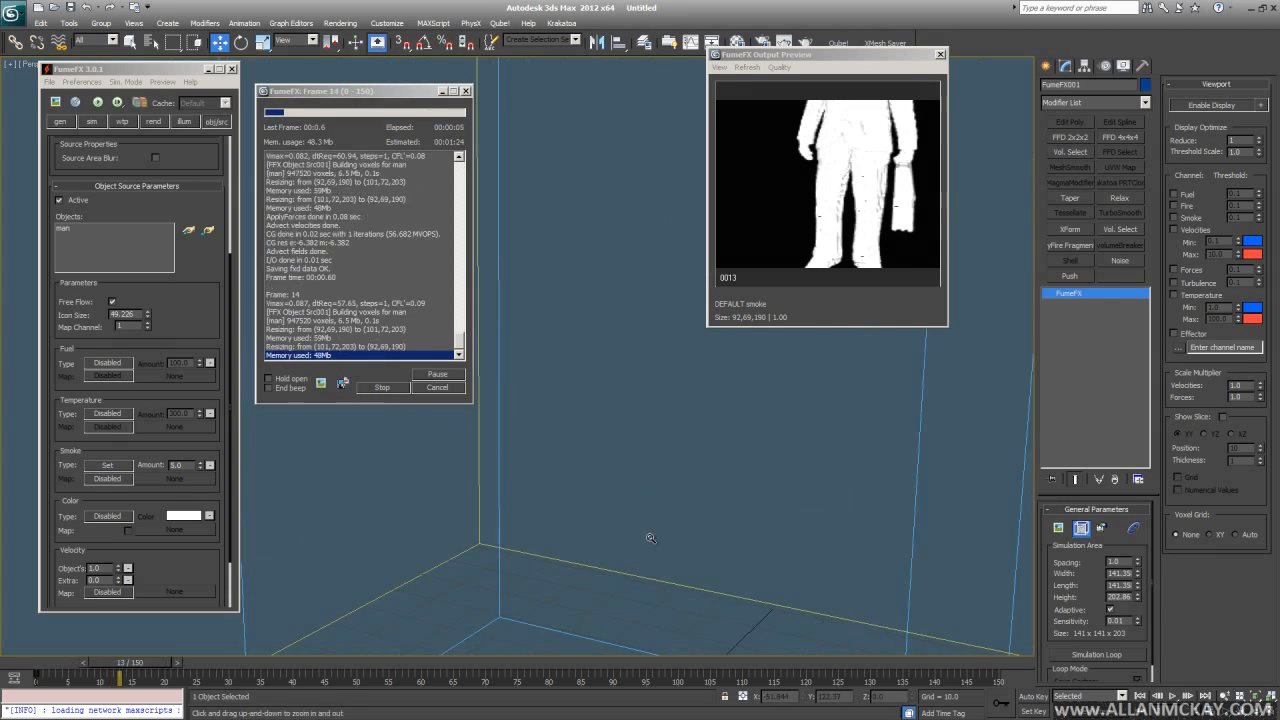
- Create a target spotlight, Spot001, aimed at the man
left_click(900, 457)
scroll(895, 448, "down", 5)
middle_click_drag(881, 428, 759, 519)
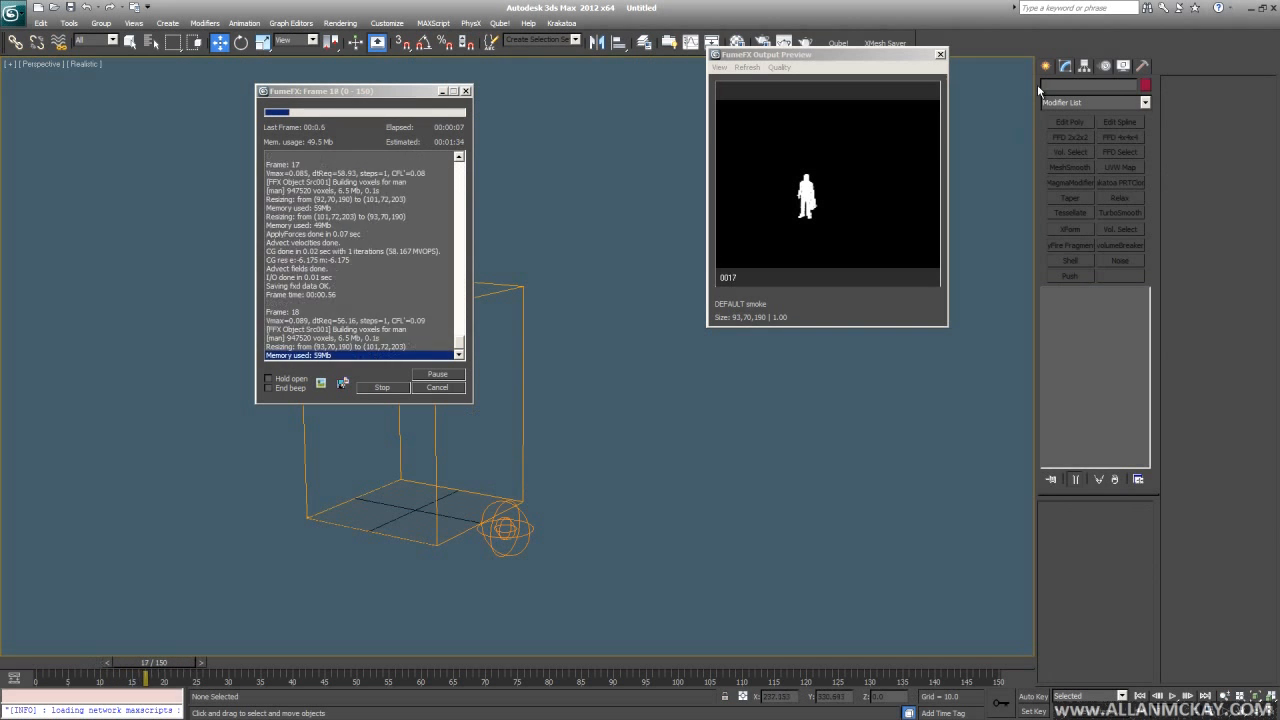
left_click(1045, 66)
left_click(1085, 89)
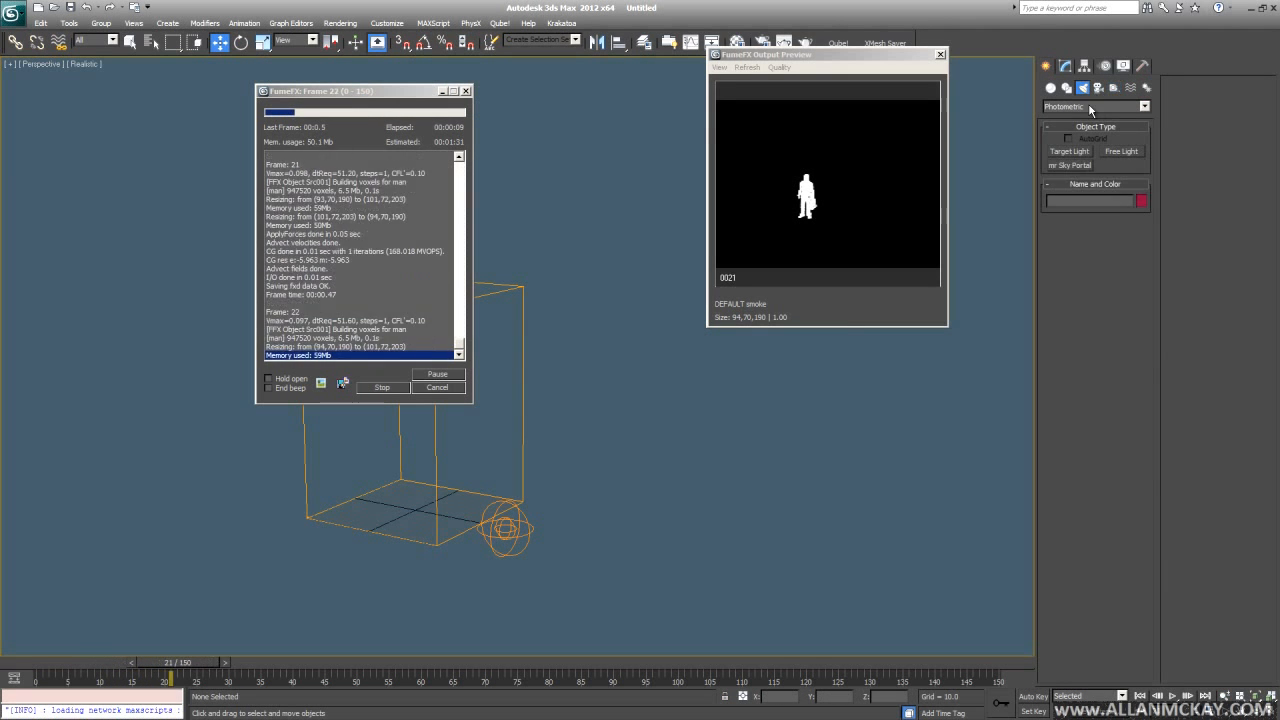
left_click(1080, 150)
middle_click_drag(674, 501, 742, 498)
left_click_drag(794, 557, 556, 514)
- Reposition Spot001 through its own view, swinging it farther around the man
key("shift+4")
middle_click_drag(617, 494, 578, 367, "alt")
middle_click_drag(668, 465, 704, 468, "alt")
middle_click_drag(704, 468, 657, 443, "ctrl+alt")
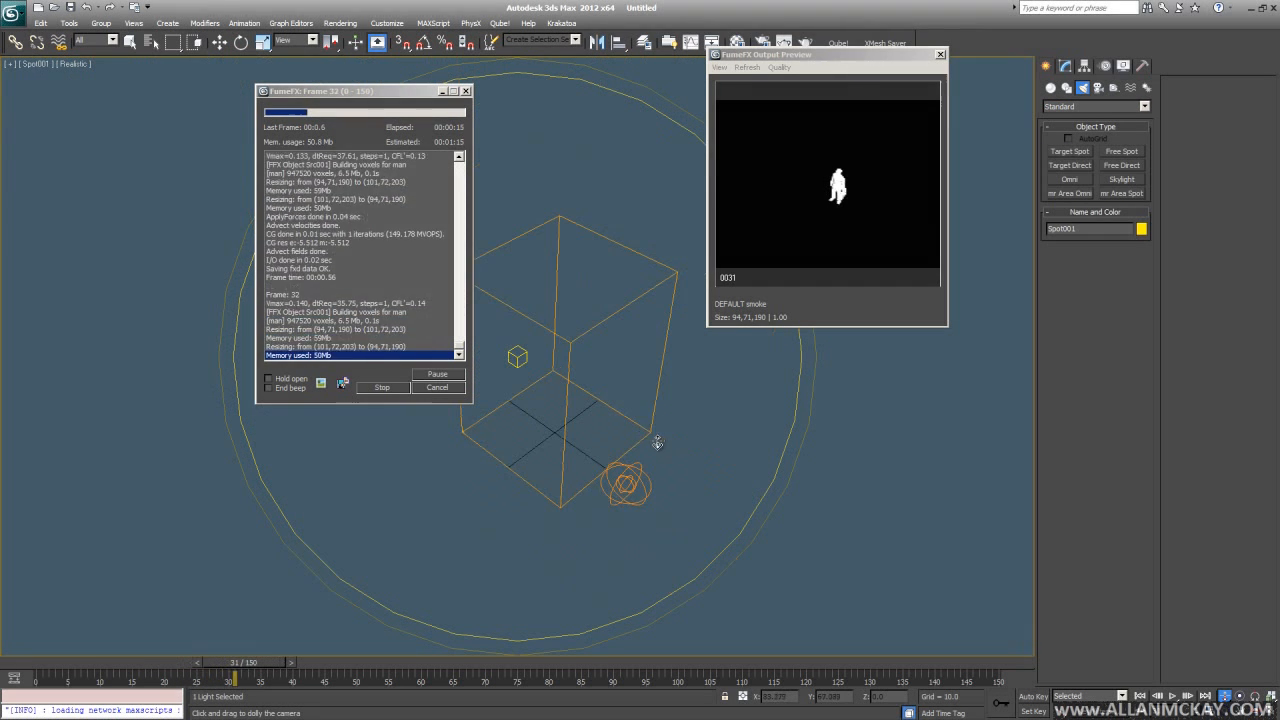
key("f")
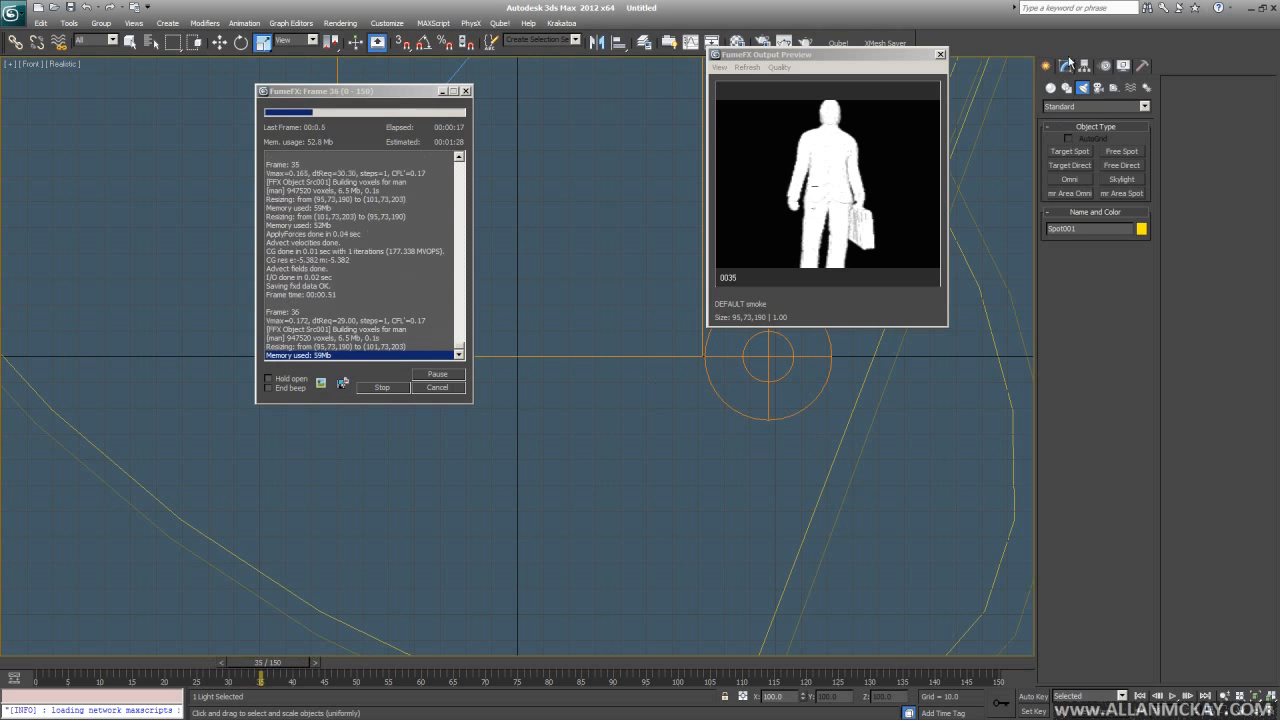
- Set Spot001's shadow type to VRayShadow
left_click(1066, 65)
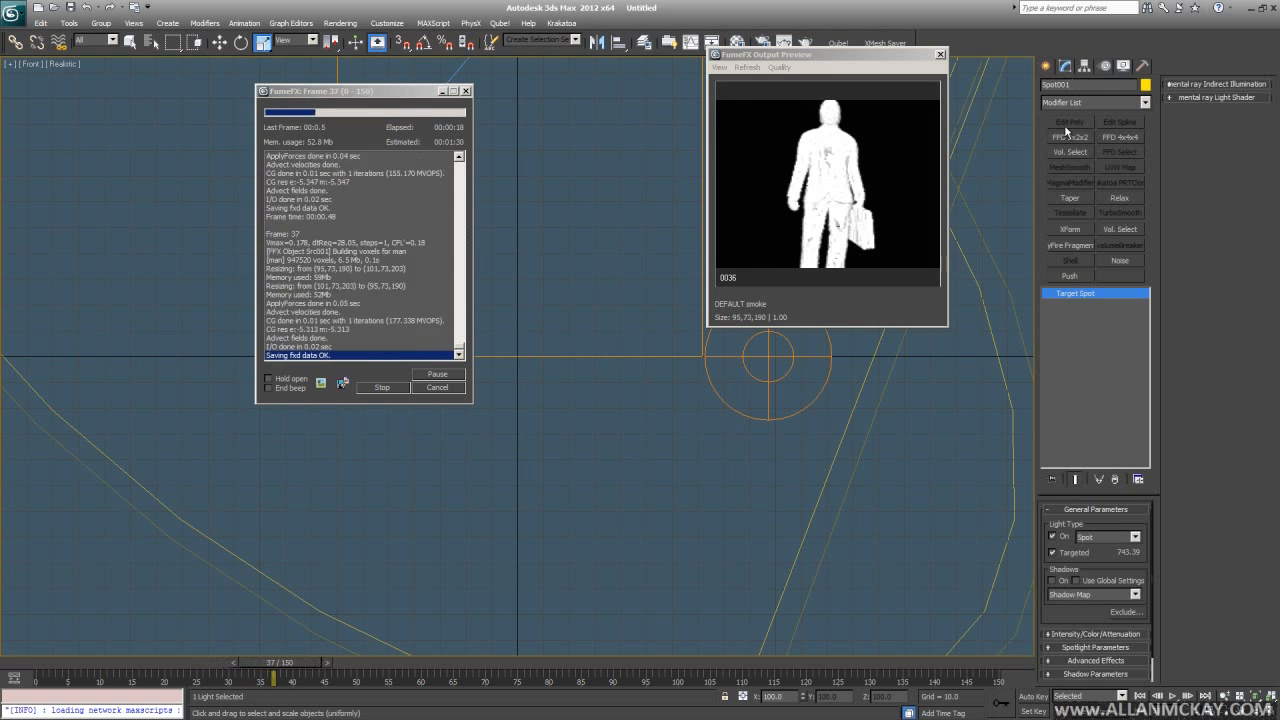
left_click(1092, 594)
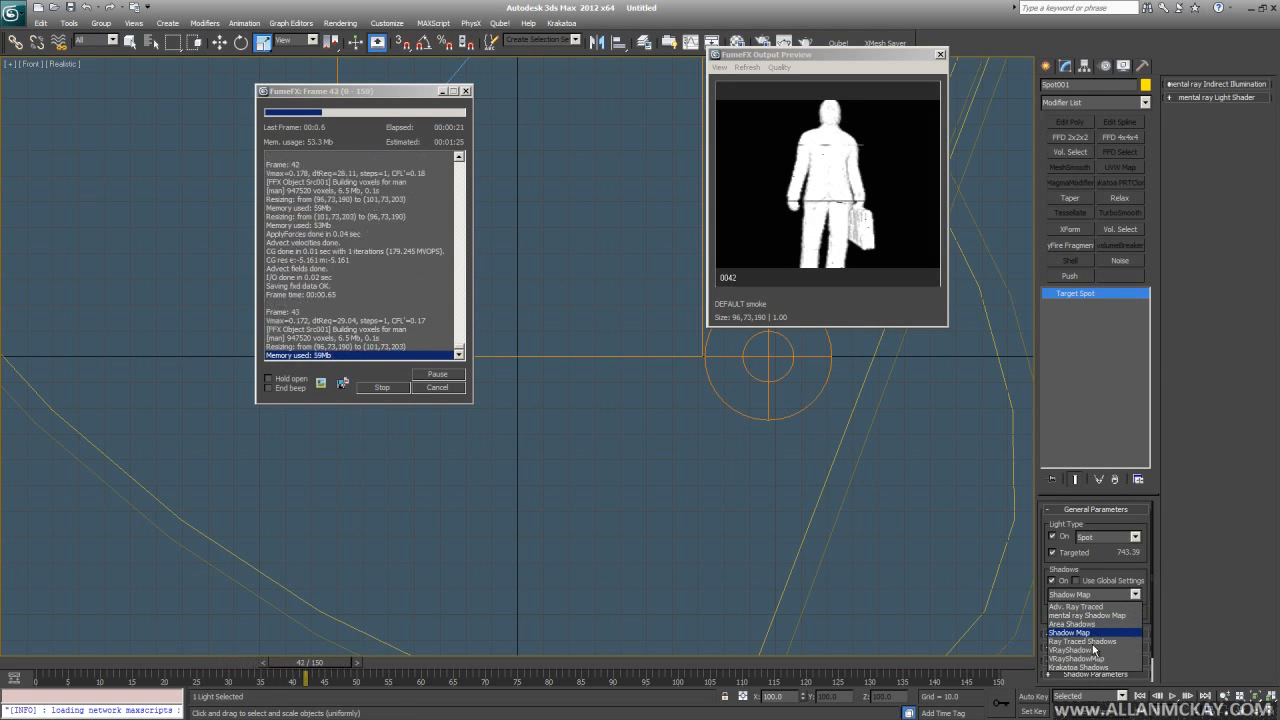
left_click(1092, 650)
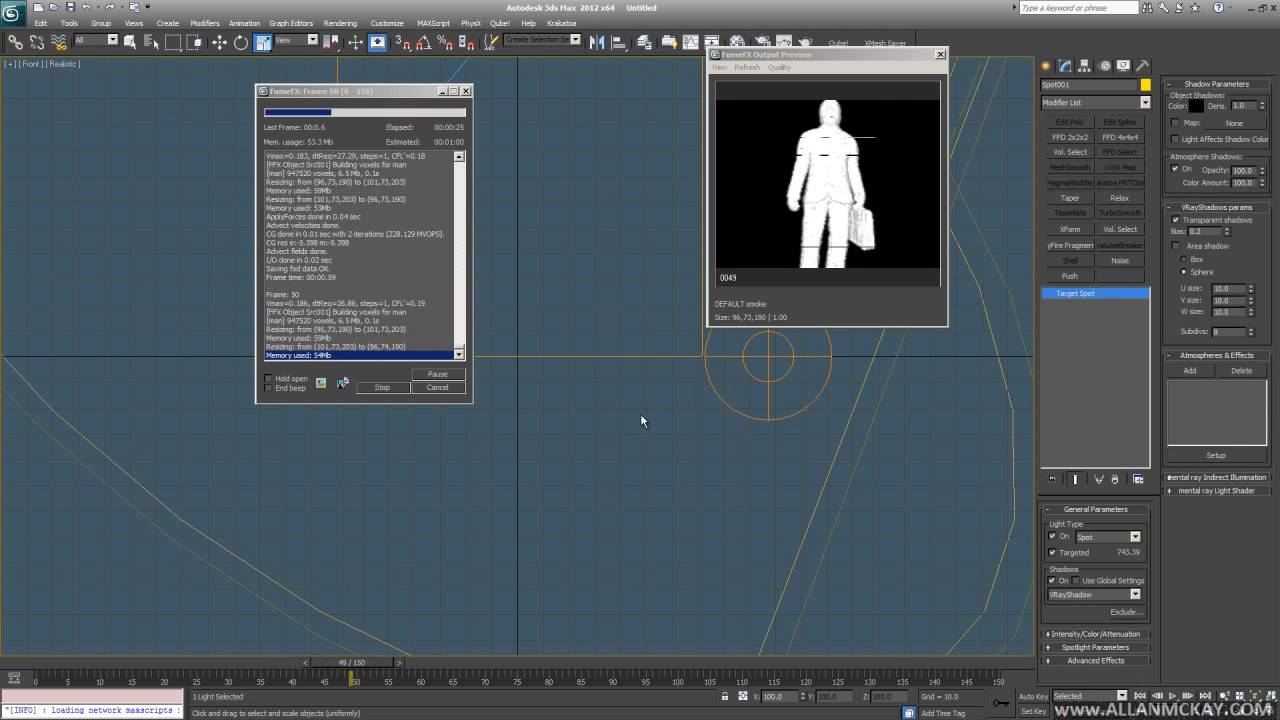
- Add Spot001 to the FumeFX illumination Lights list
left_click(622, 357)
left_click(186, 121)
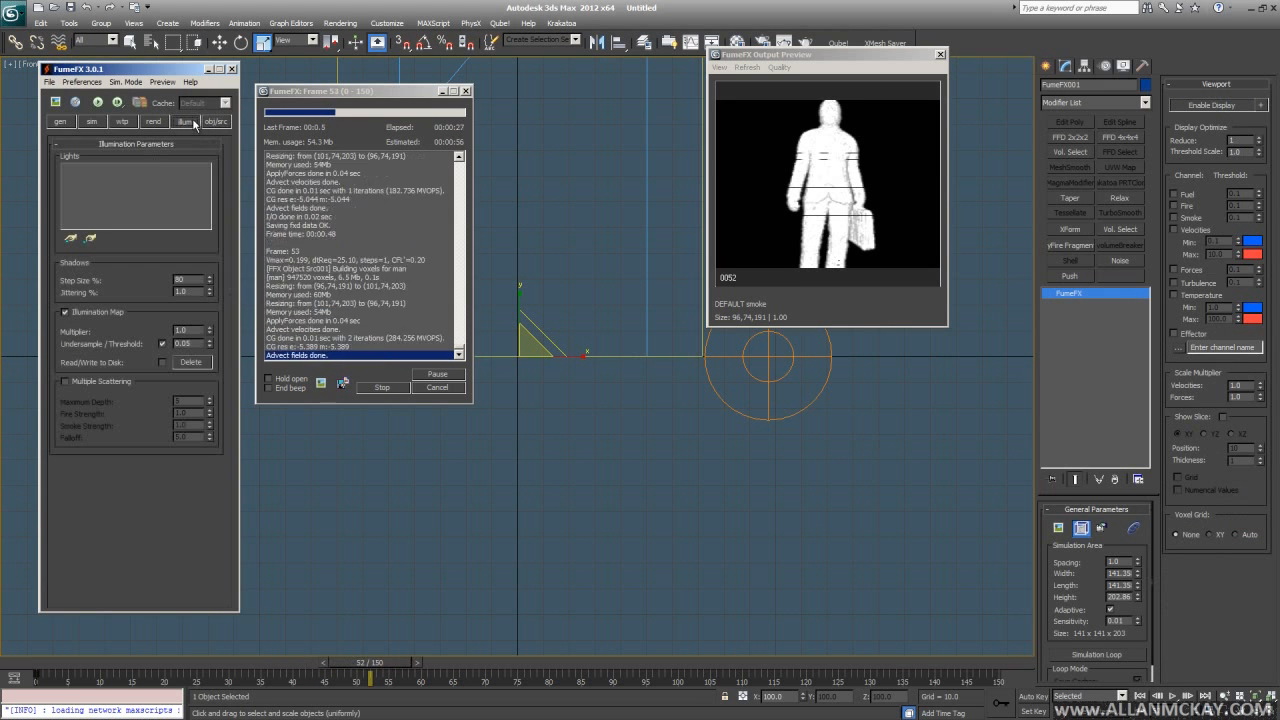
left_click(70, 238)
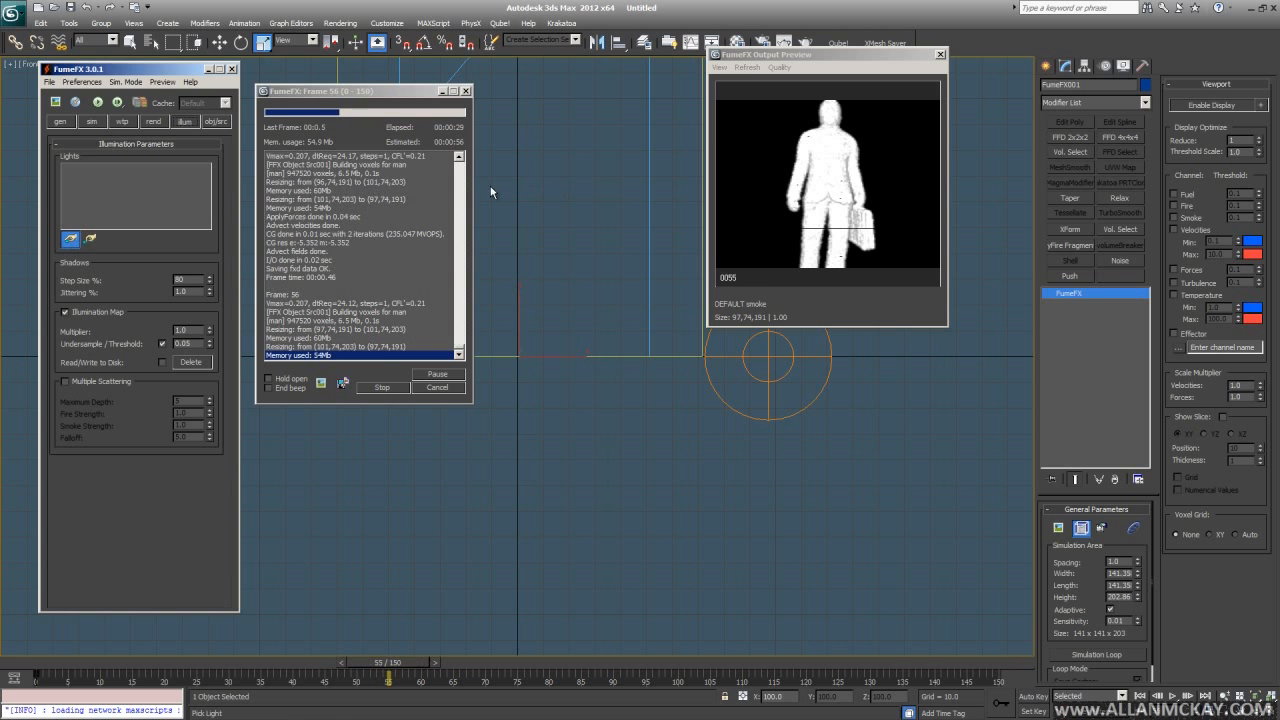
key("h")
double_click(522, 226)
- Switch to the perspective view, zoom out, and hide the spotlight target and cone
left_click(594, 282)
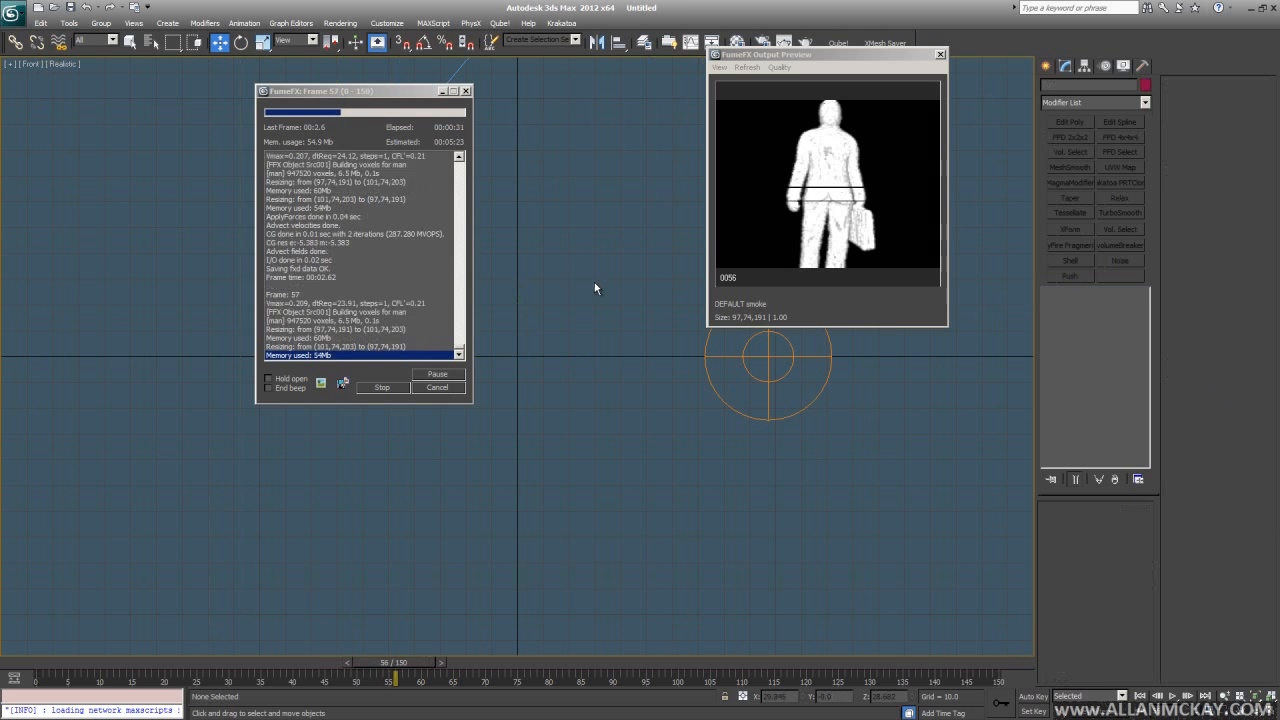
key("p")
key("z")
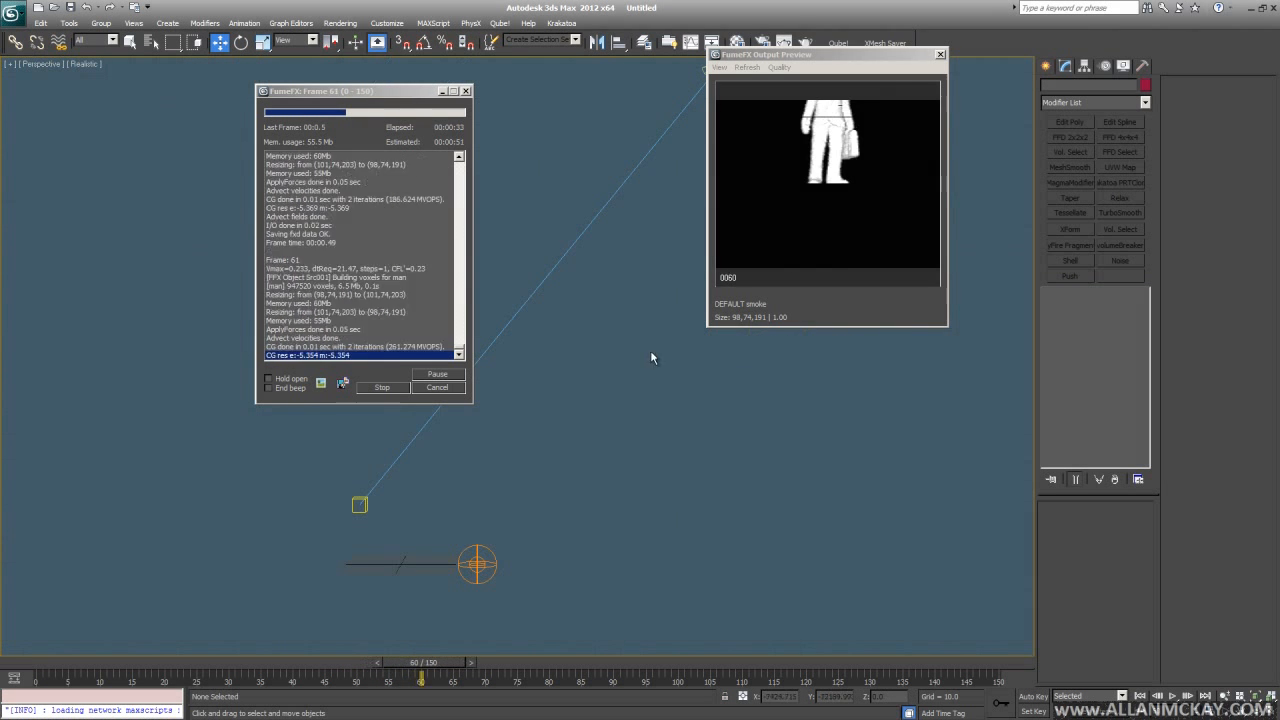
left_click(514, 515)
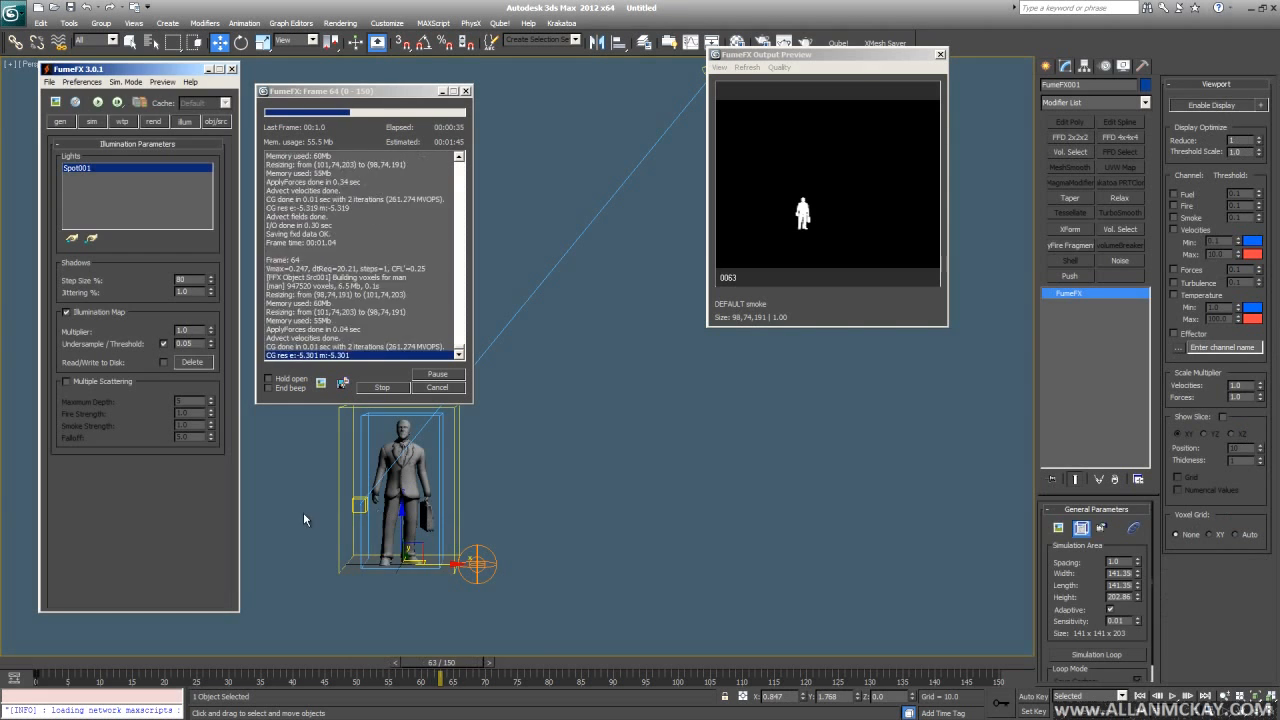
left_click(359, 504)
key("Delete")
- Hide the man model, bring it back, and frame a closer three-quarter view
left_click(404, 482)
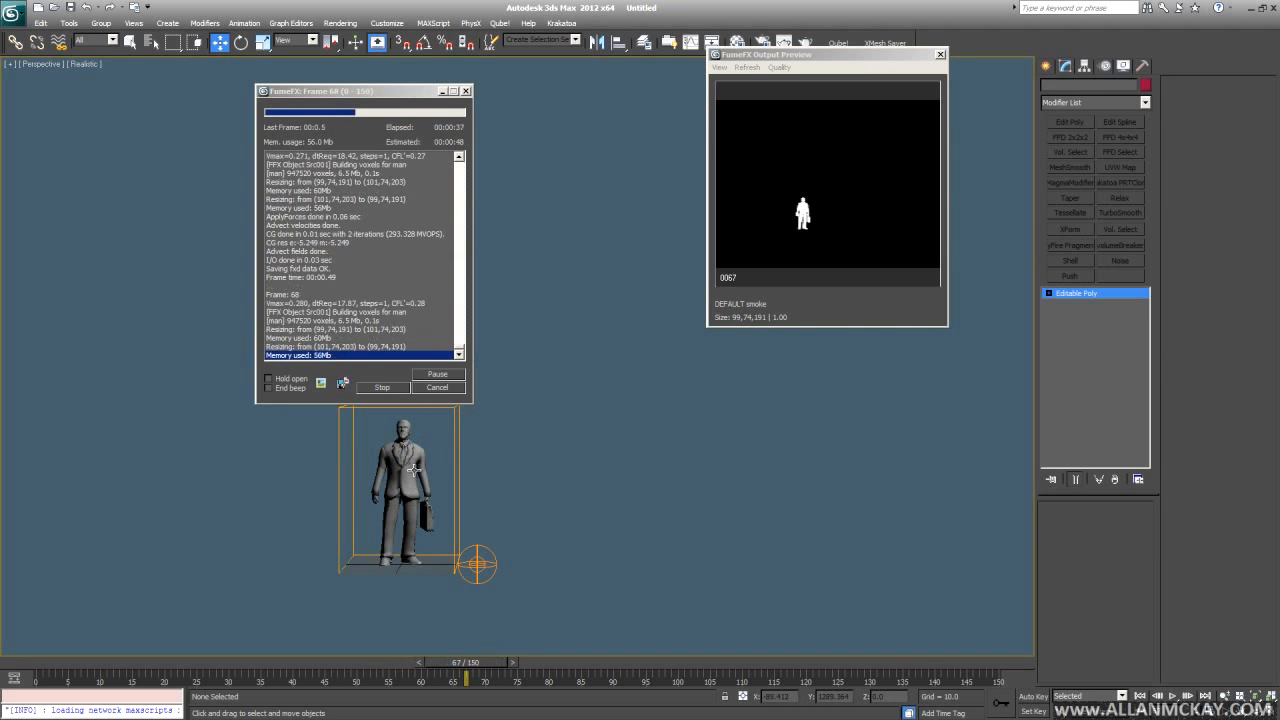
key("Delete")
key("shift+g")
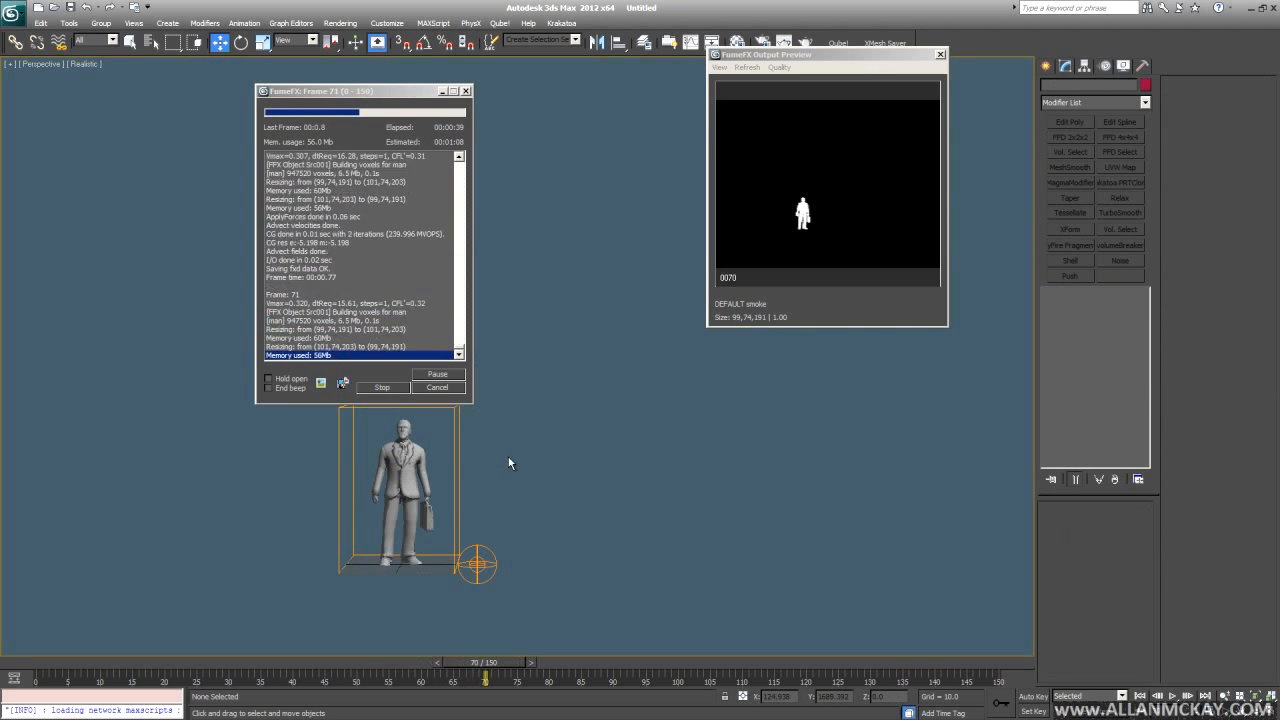
key("Home")
middle_click_drag(498, 472, 584, 436)
scroll(491, 467, "up", 6)
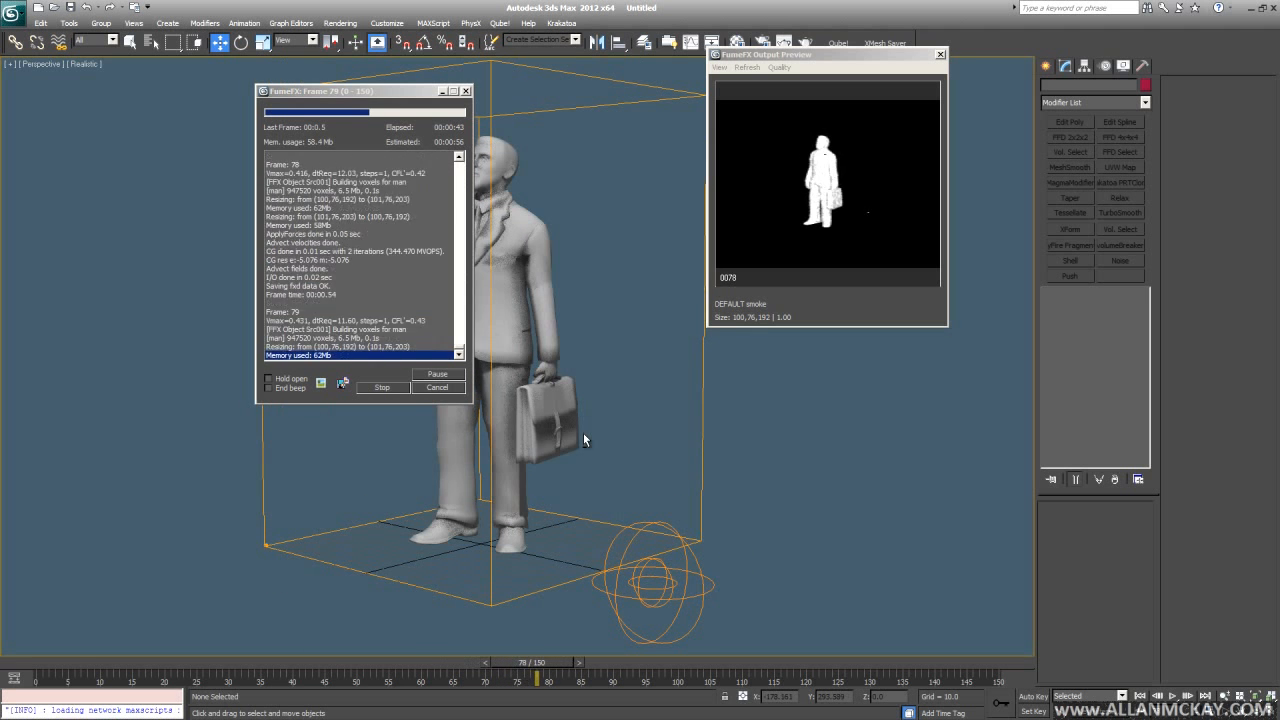
key("Escape")
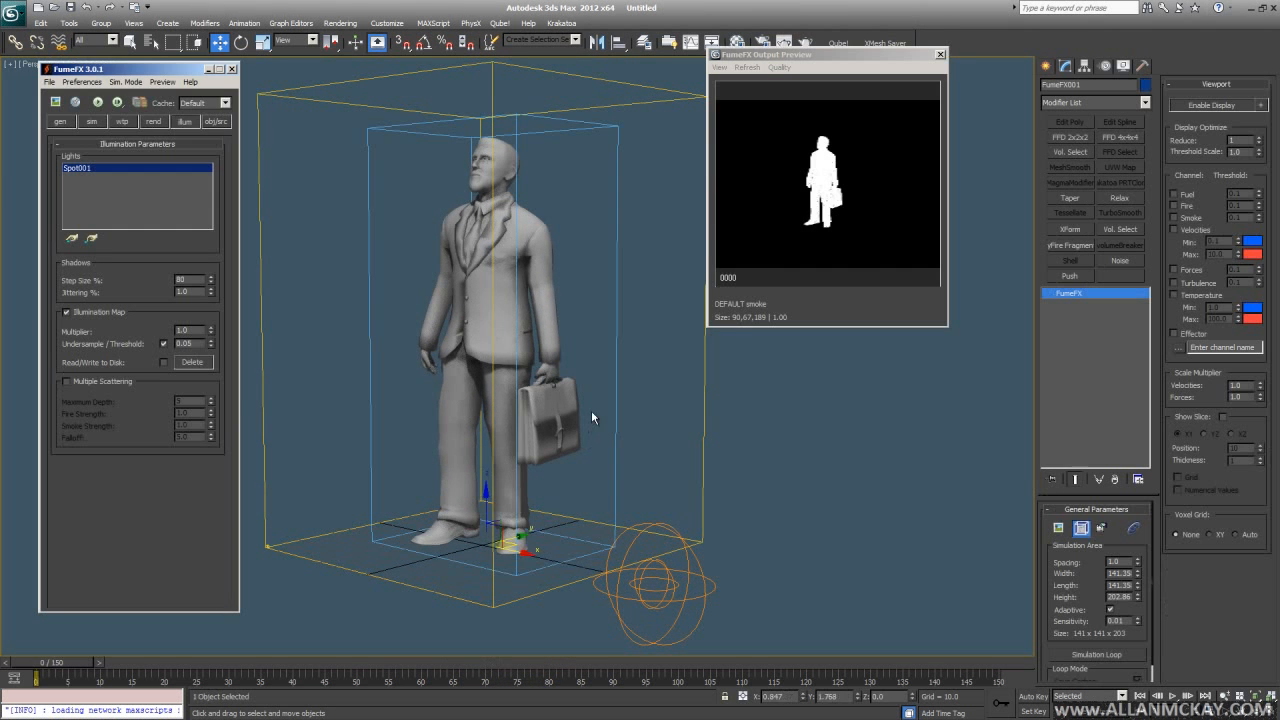
- Play the animation from the start and stop at frame 20
scroll(592, 400, "up", 5)
scroll(592, 395, "up", 4)
key("w")
key("Home")
key("slash")
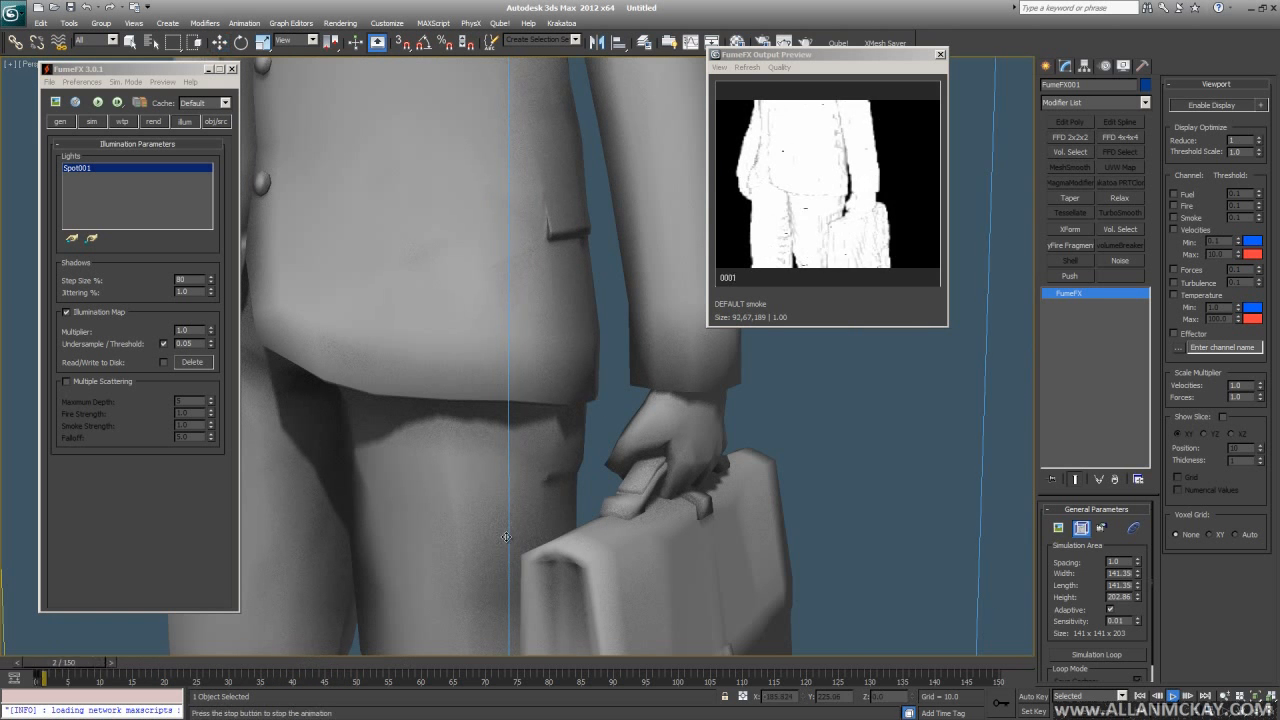
key("slash")
- Turn on Smoke Receive Shadows and set the preview to smooth shaded smoke
left_click(154, 121)
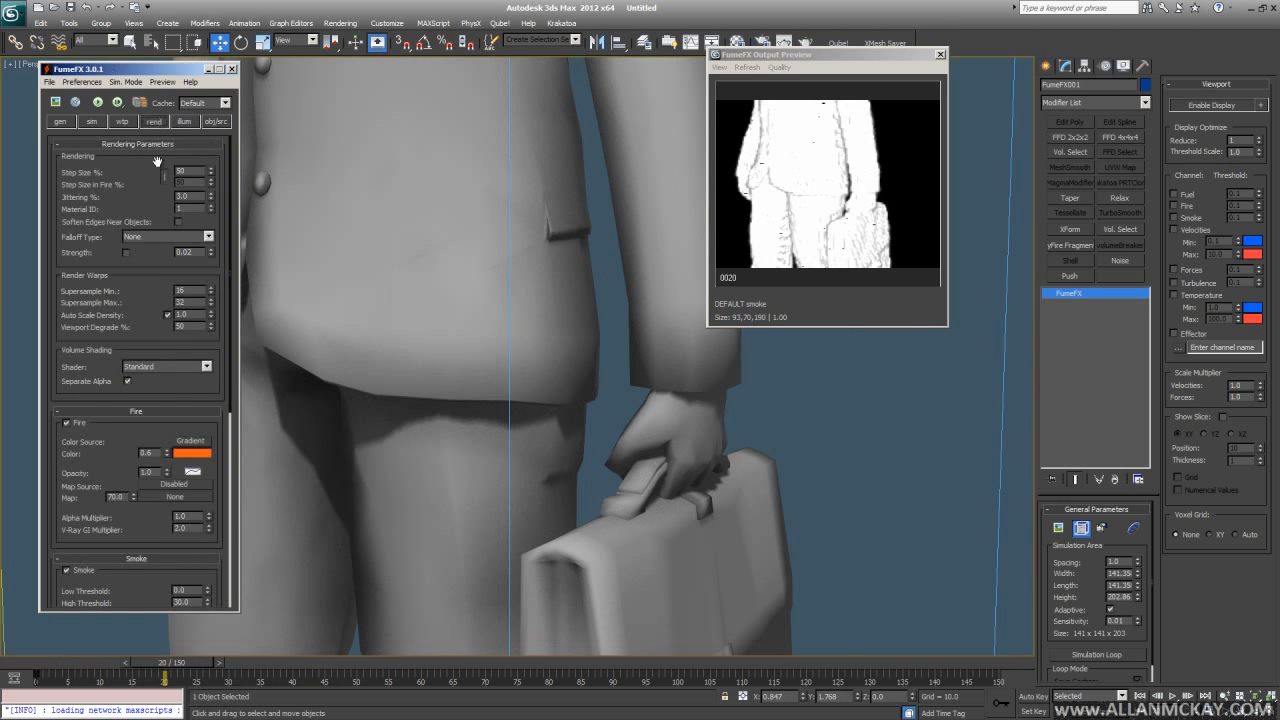
scroll(107, 522, "down", 5)
left_click(176, 443)
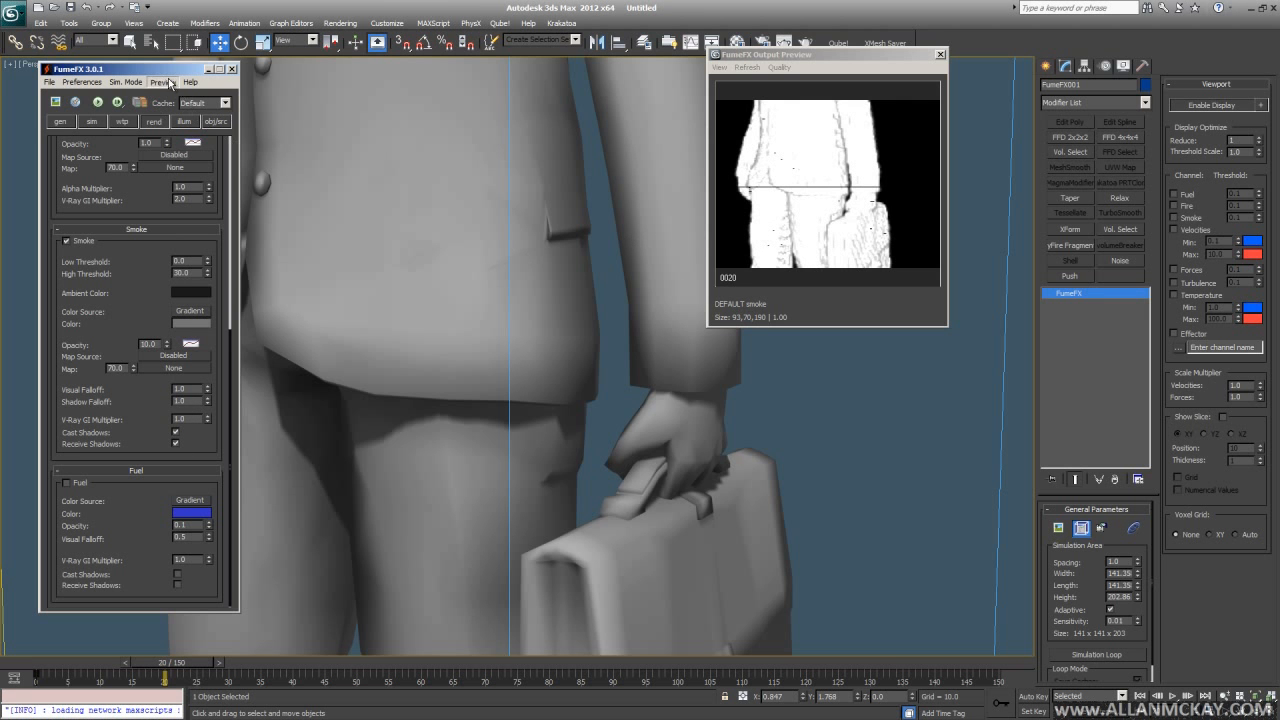
left_click(170, 83)
left_click(192, 118)
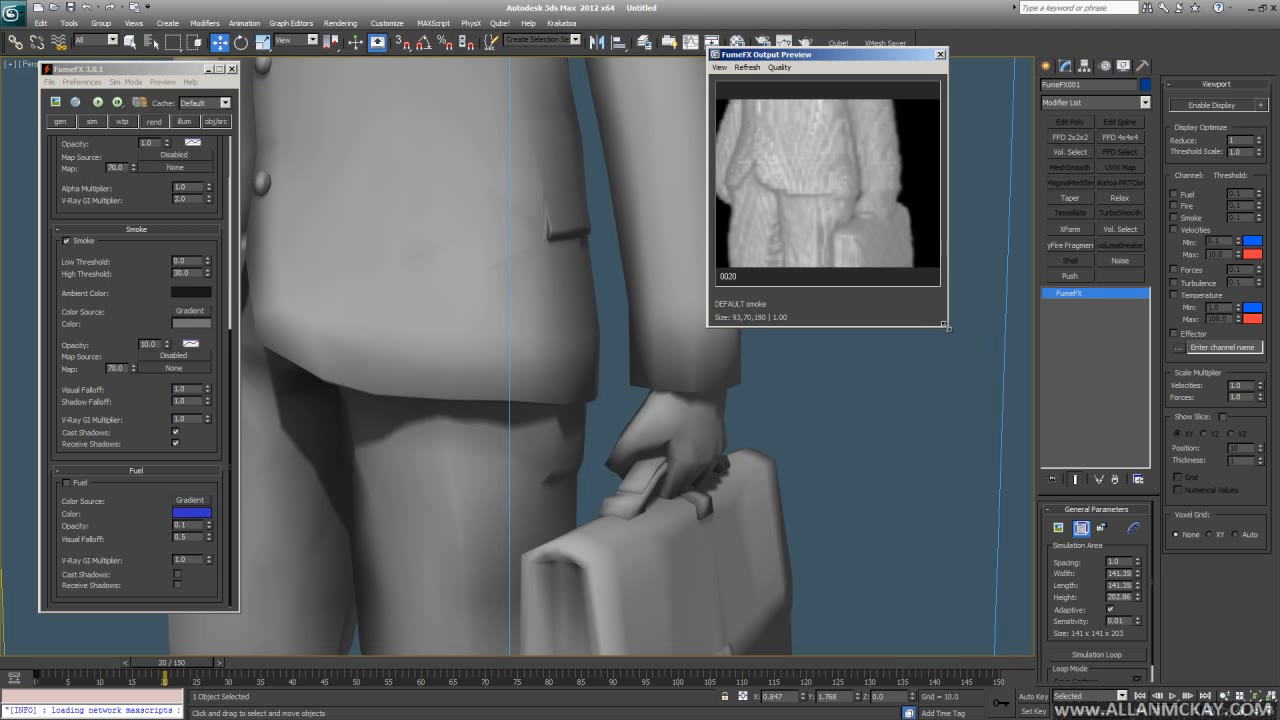
- Enlarge the Output Preview window and enable shadows in its view
left_click_drag(946, 326, 1052, 431)
left_click(719, 67)
left_click(735, 100)
scroll(608, 205, "down", 8)
middle_click_drag(601, 227, 549, 325, "alt")
scroll(689, 298, "down", 2)
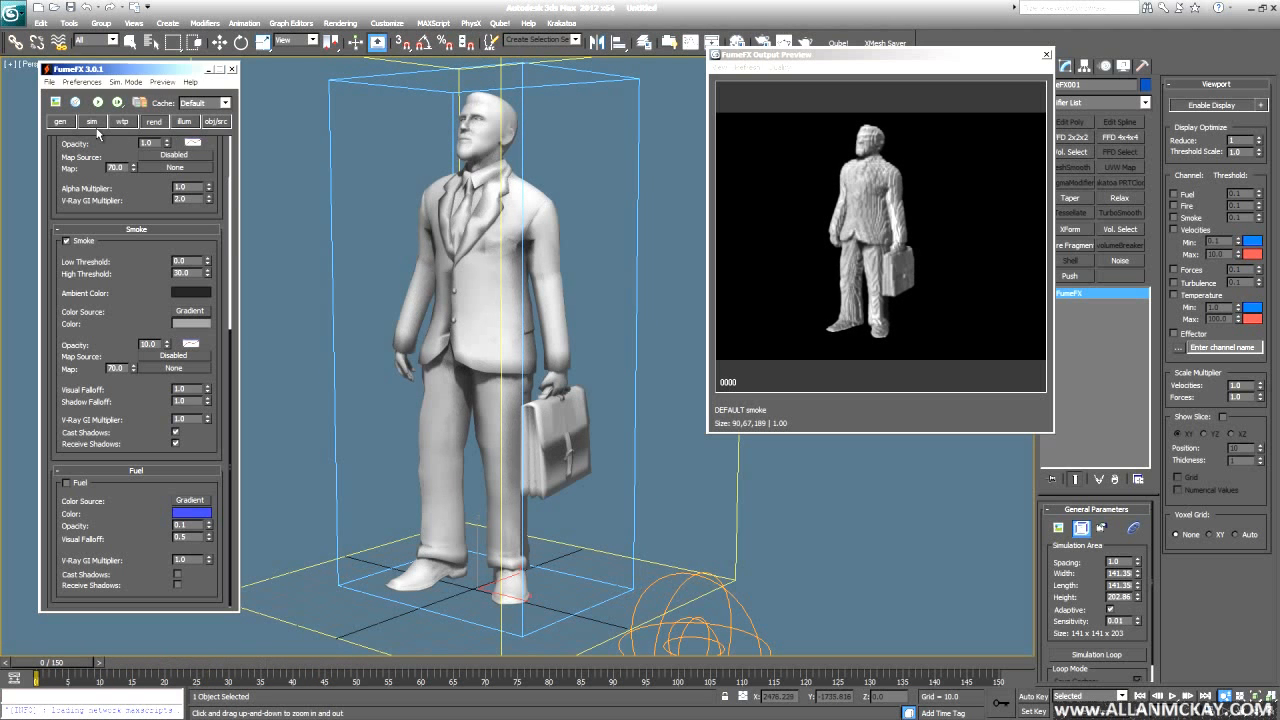
- Uncheck Free Flow on the man source and reset its Turbulence Amount to 0.0
left_click(217, 122)
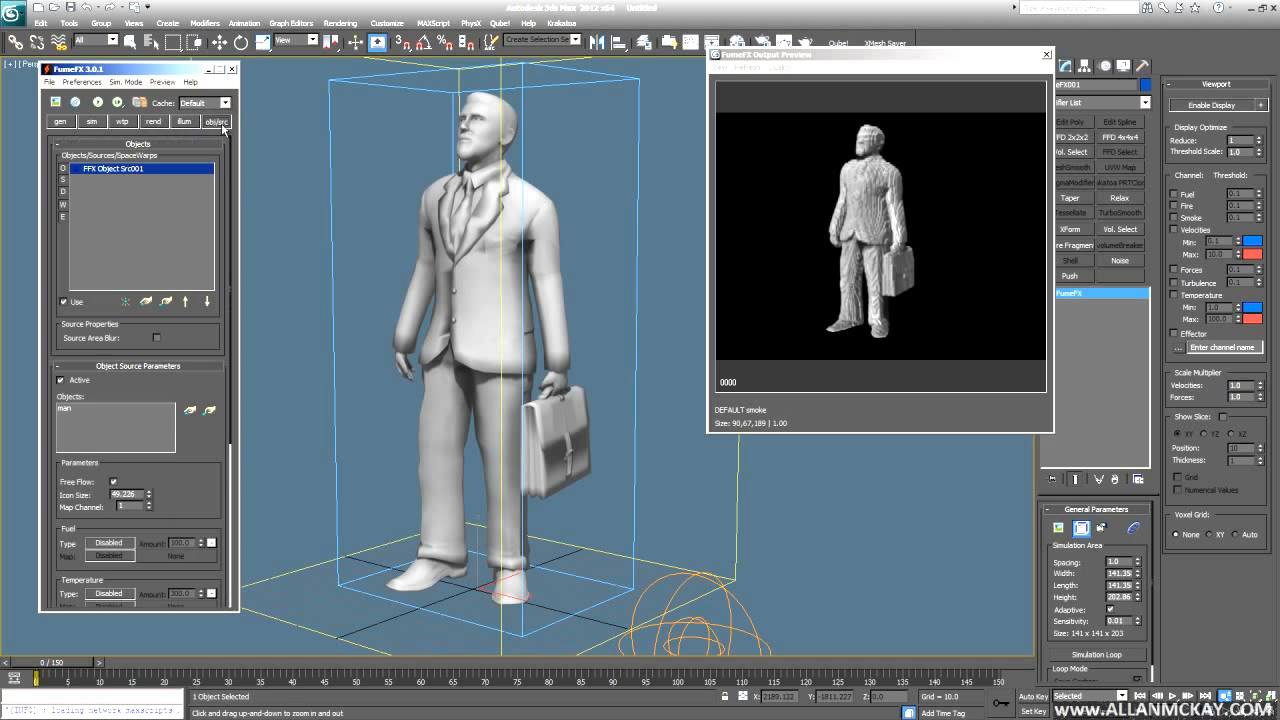
left_click_drag(197, 476, 201, 232)
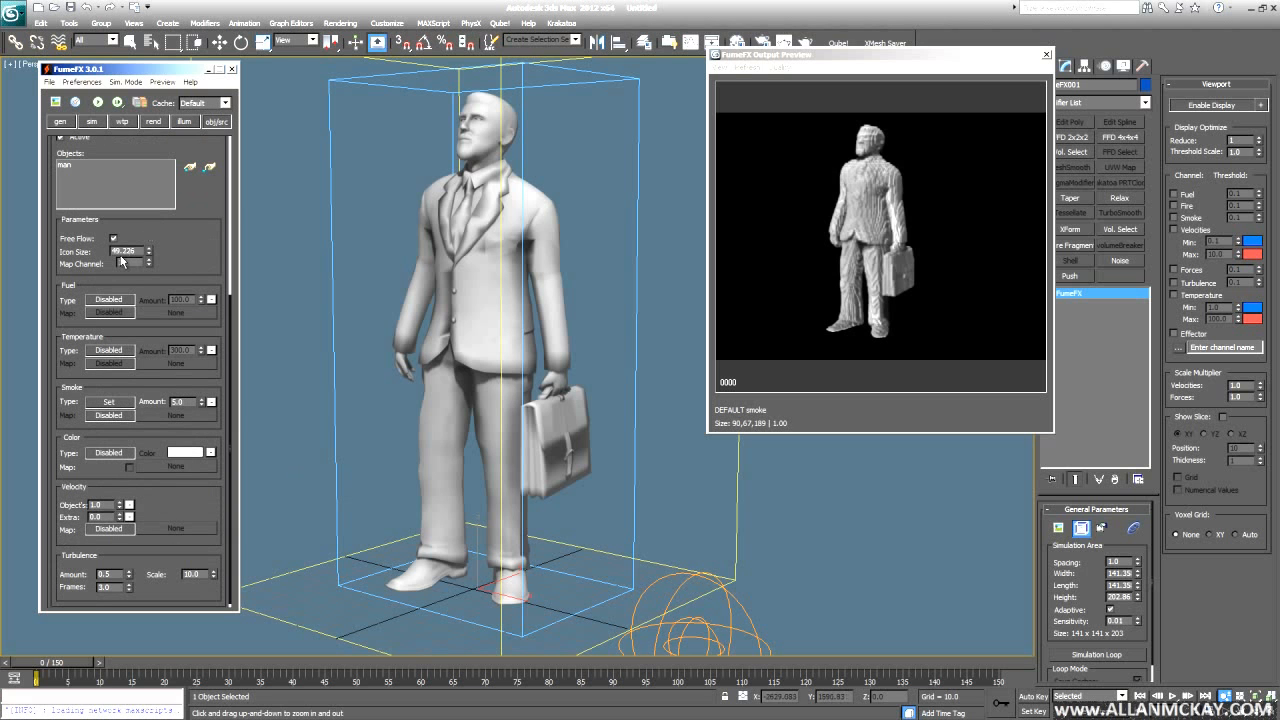
left_click_drag(193, 552, 217, 349)
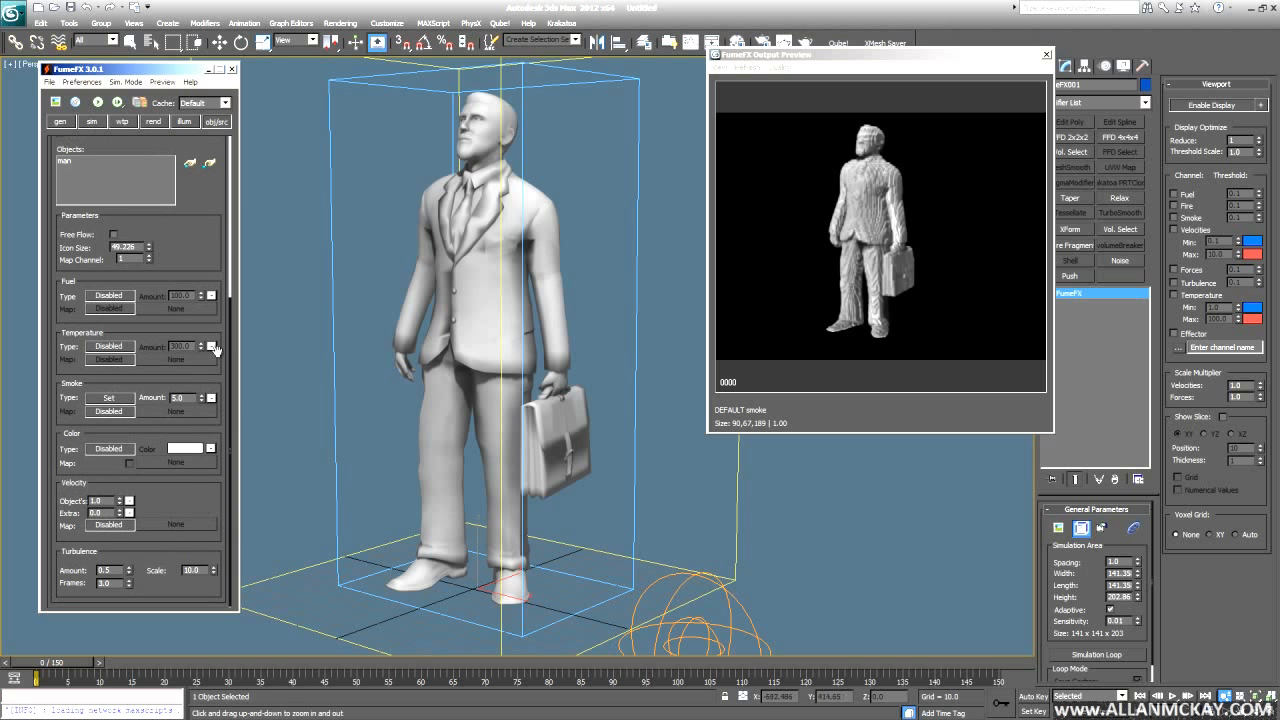
left_click(490, 416)
right_click(129, 573)
left_click_drag(573, 402, 573, 384)
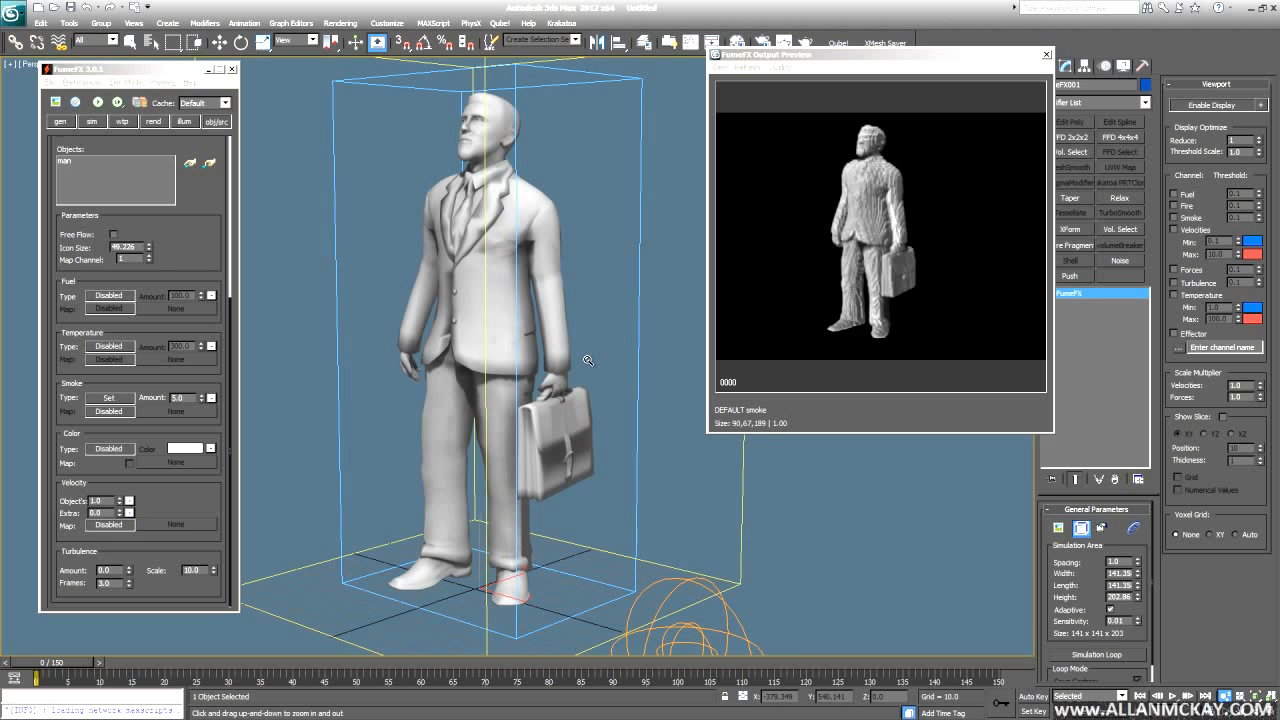
middle_click_drag(577, 349, 527, 307, "alt")
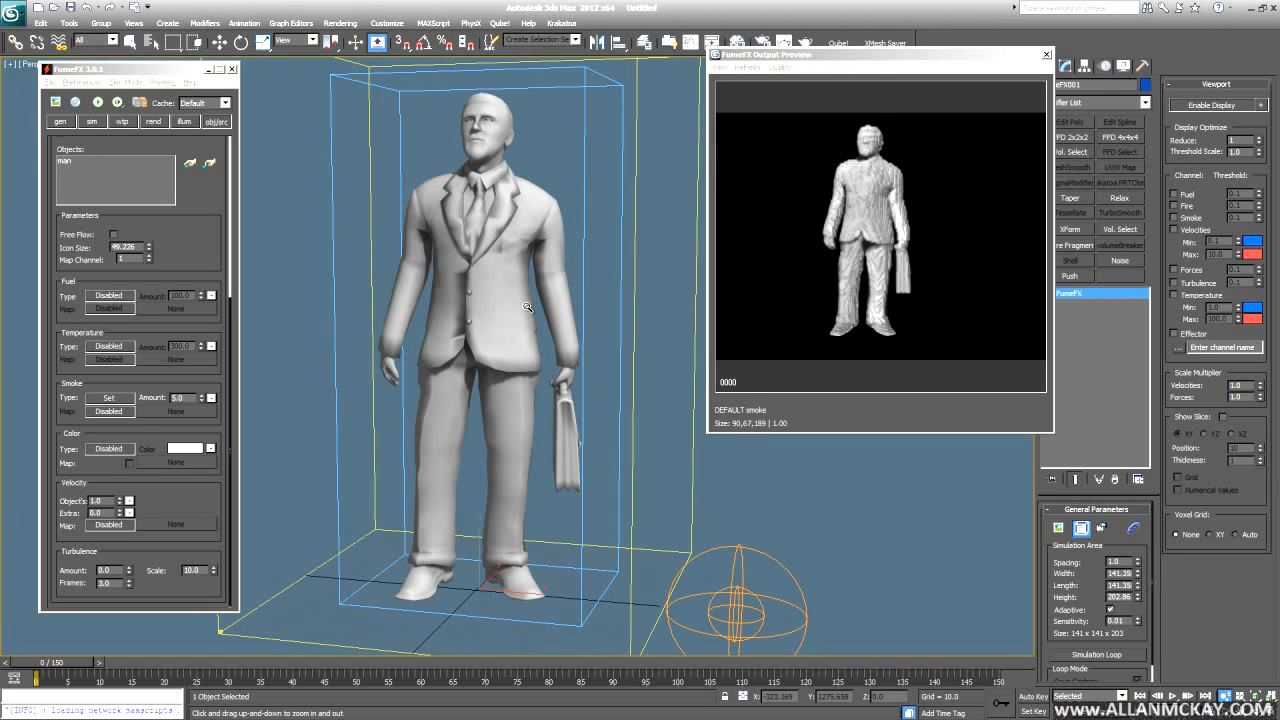
key("w")
middle_click_drag(498, 374, 499, 346, "alt")
scroll(472, 352, "down", 3)
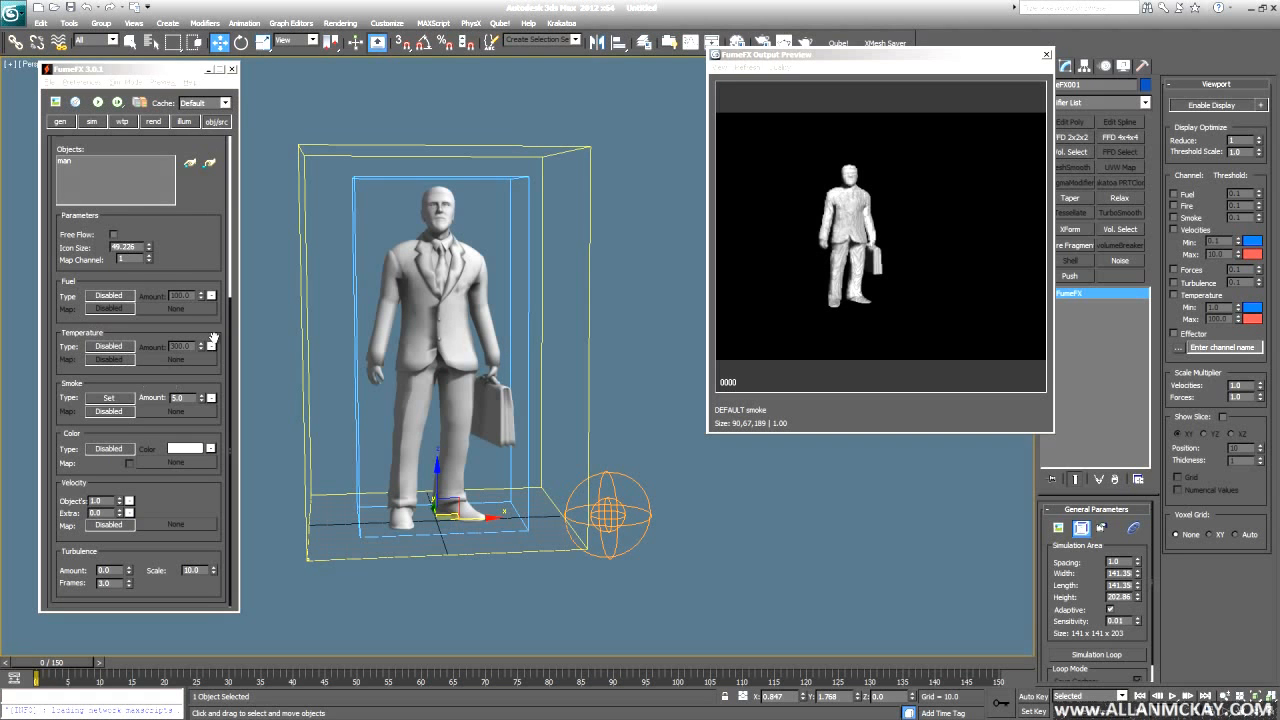
- Reselect the FumeFX container, move the output preview window aside, and orbit to a side-on view
left_click(608, 487)
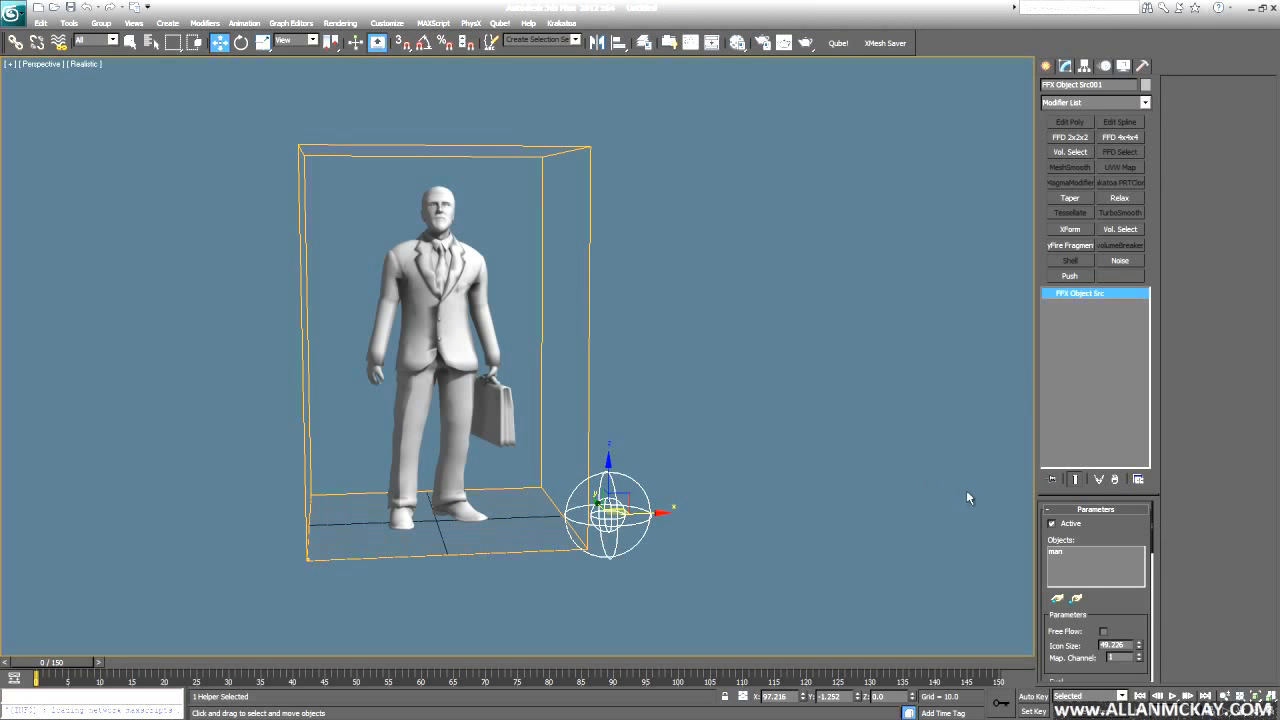
left_click(590, 406)
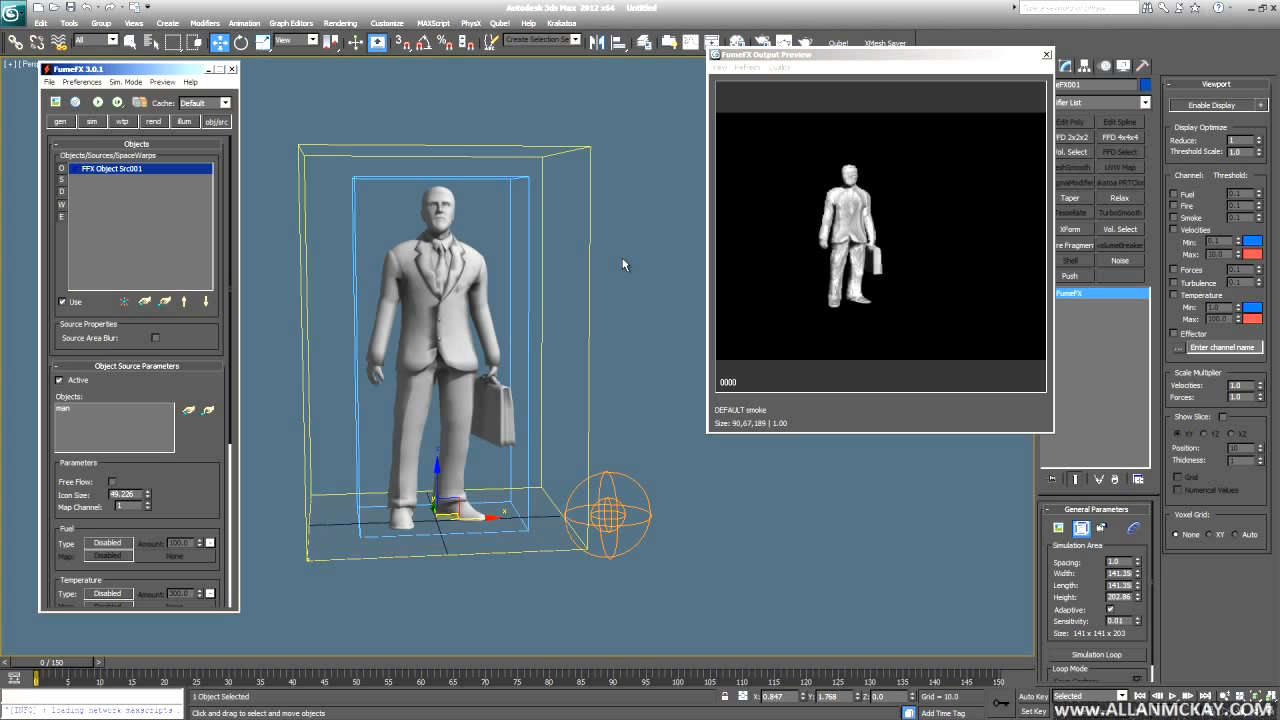
left_click(92, 121)
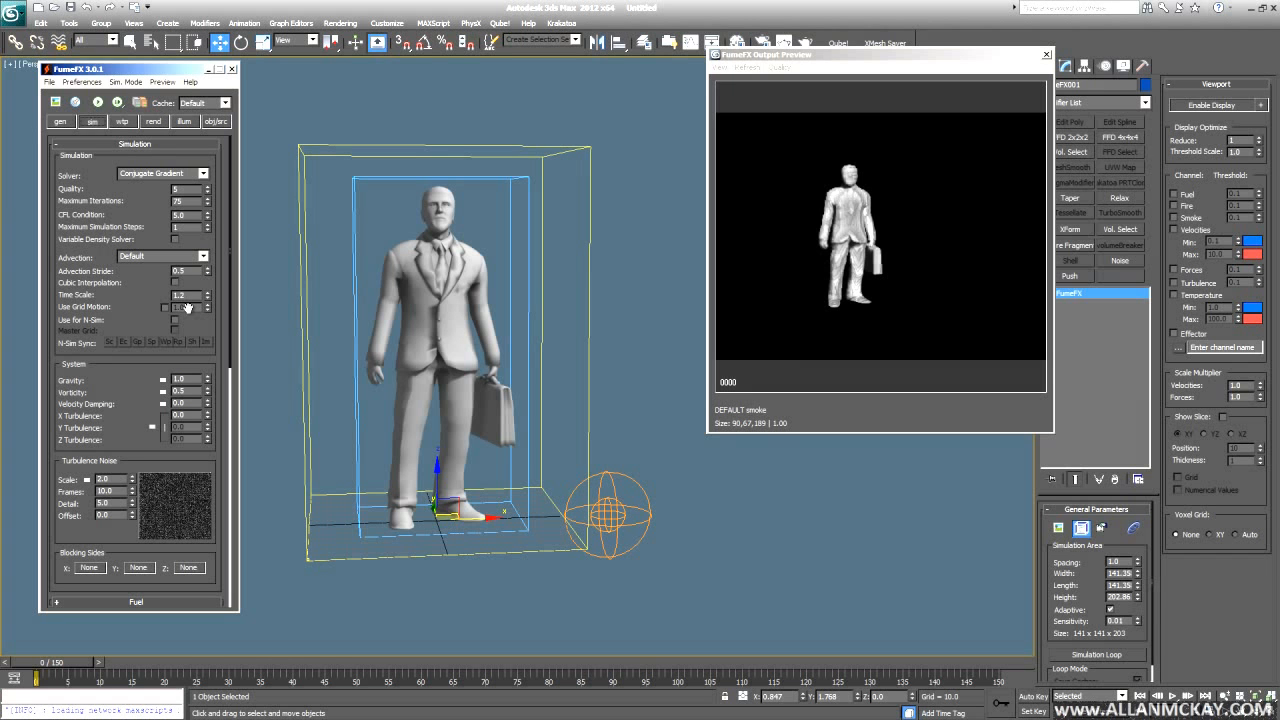
left_click_drag(855, 52, 788, 28)
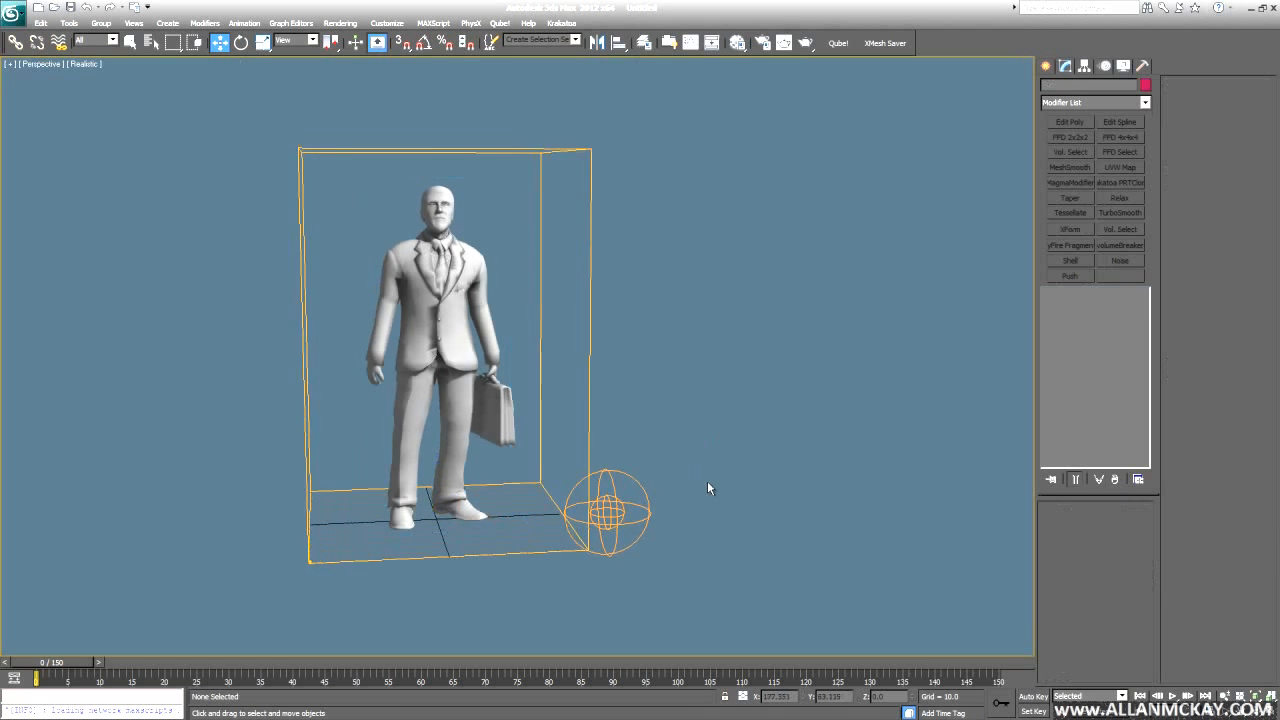
middle_click_drag(707, 481, 584, 332, "alt")
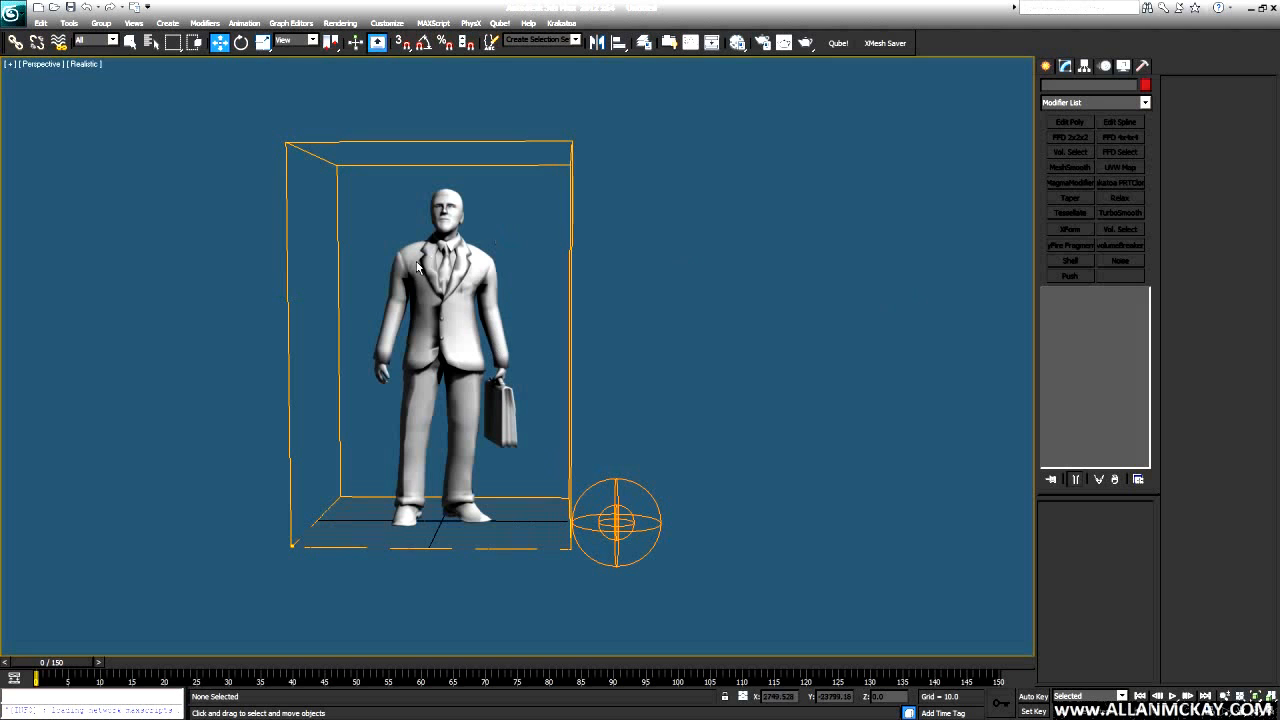
middle_click_drag(520, 300, 471, 289, "alt")
- Create FFX Effector001 beside the grid's corner, then reselect the grid and reopen its FumeFX windows
mouse_move(575, 410)
middle_mouse_down("alt")
mouse_move(454, 424)
mouse_move(573, 411)
middle_mouse_up("alt")
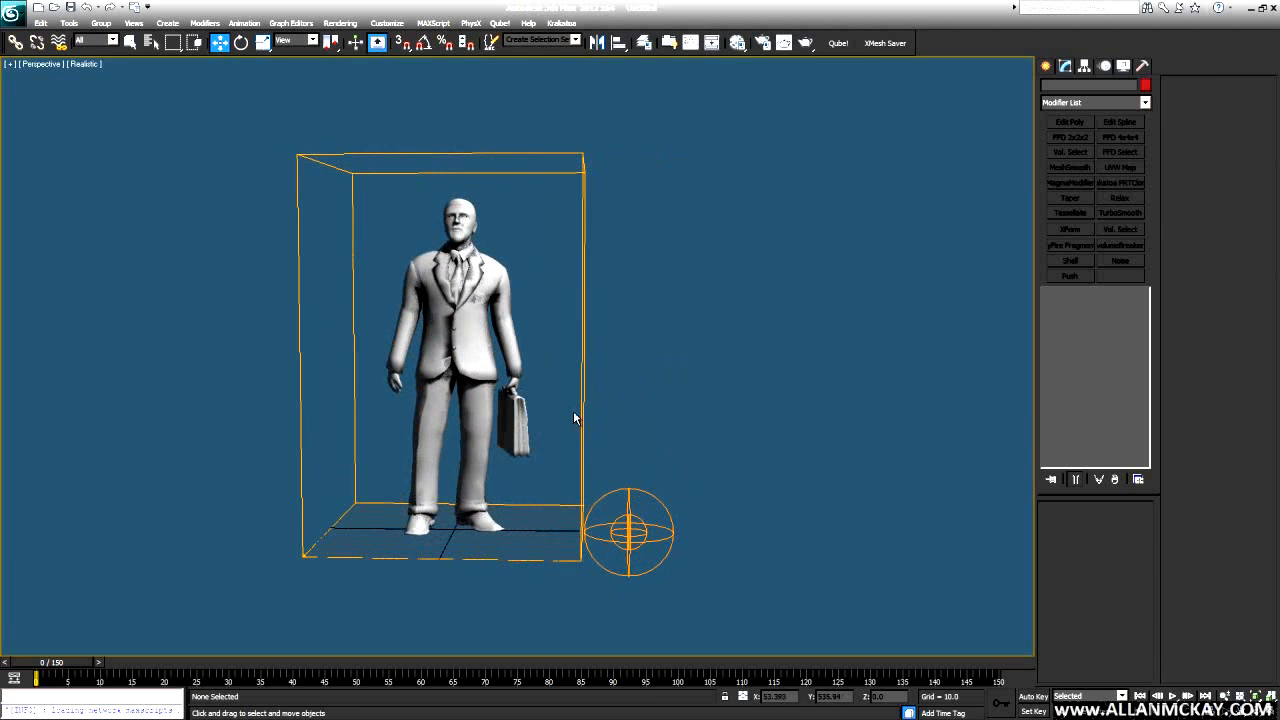
left_click(1046, 65)
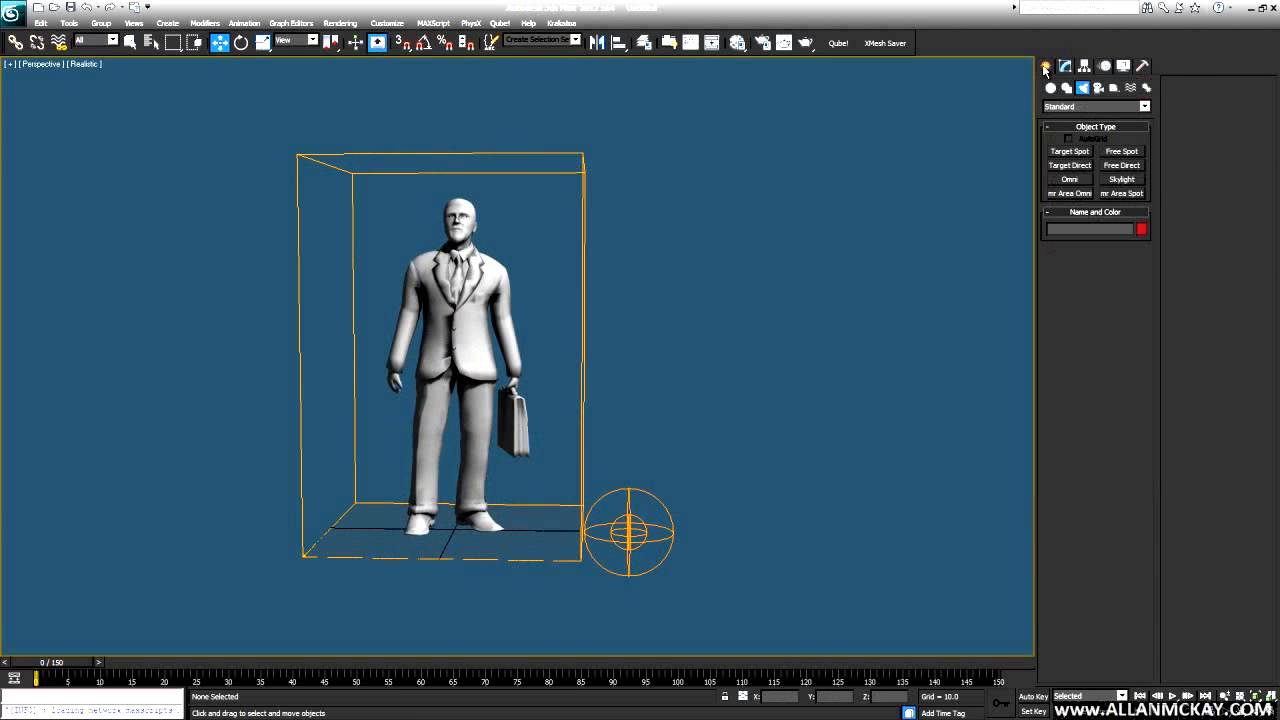
left_click(1115, 88)
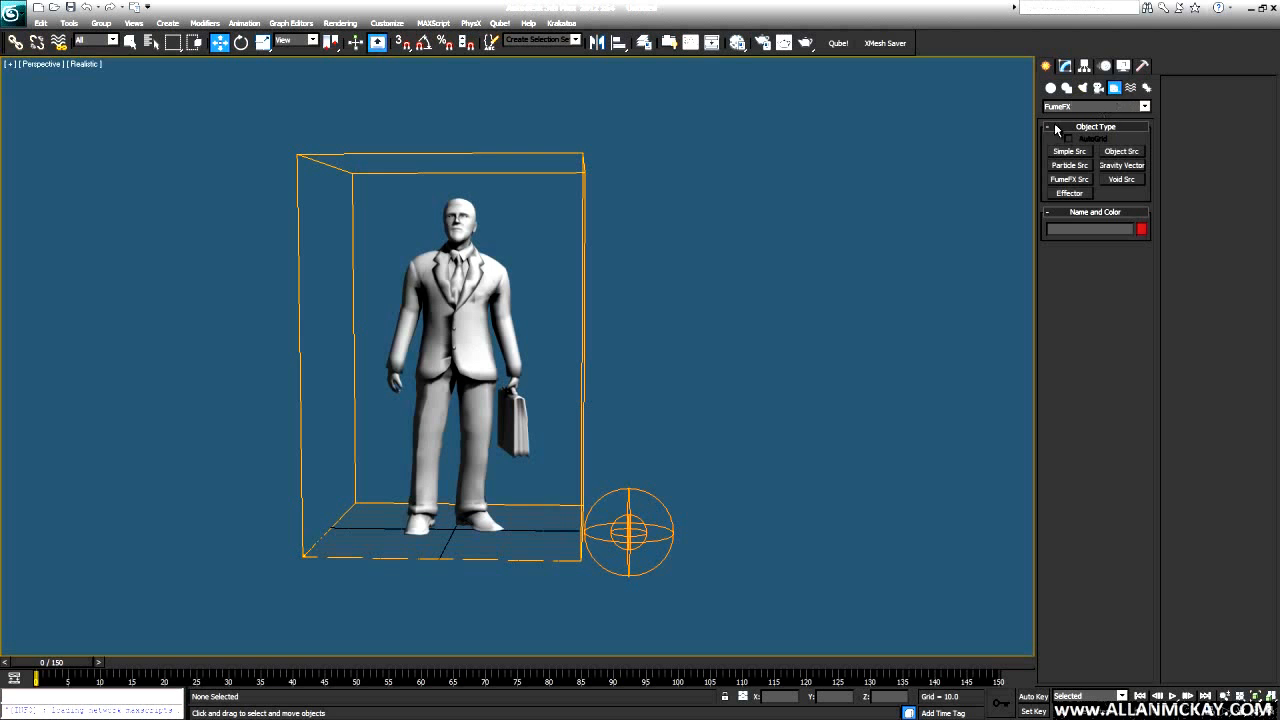
left_click(1068, 193)
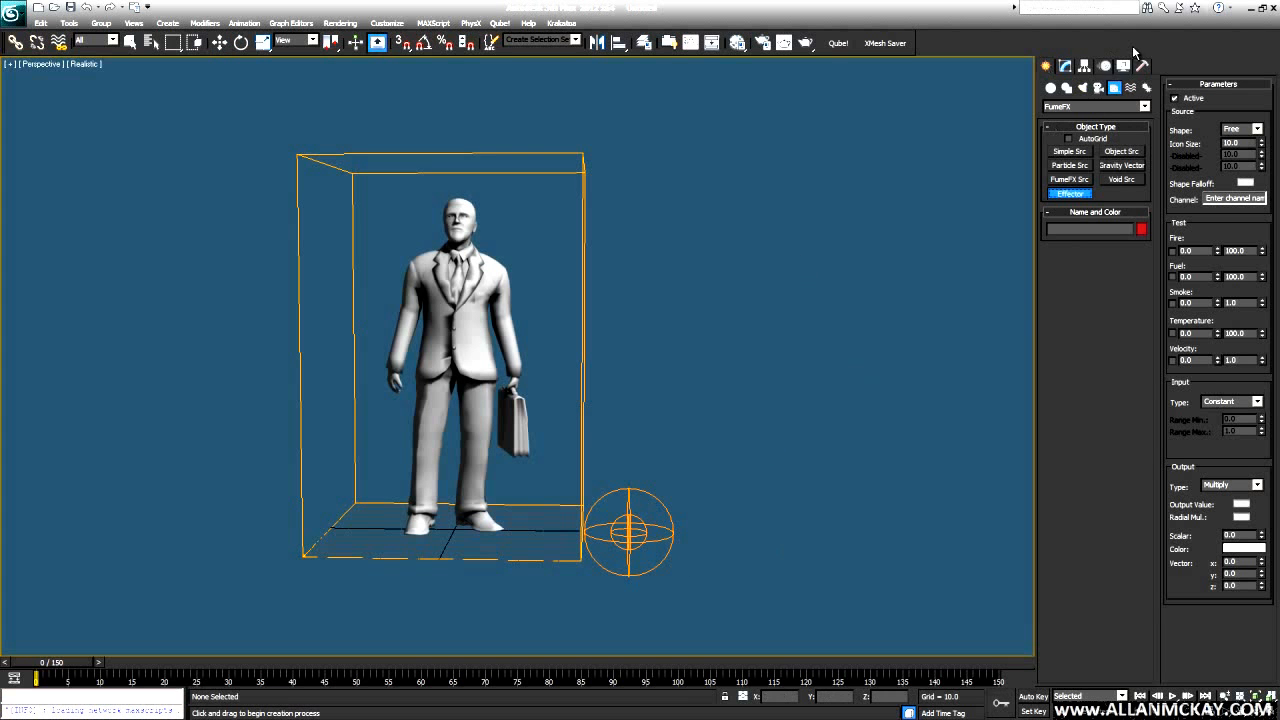
left_click_drag(678, 528, 723, 531)
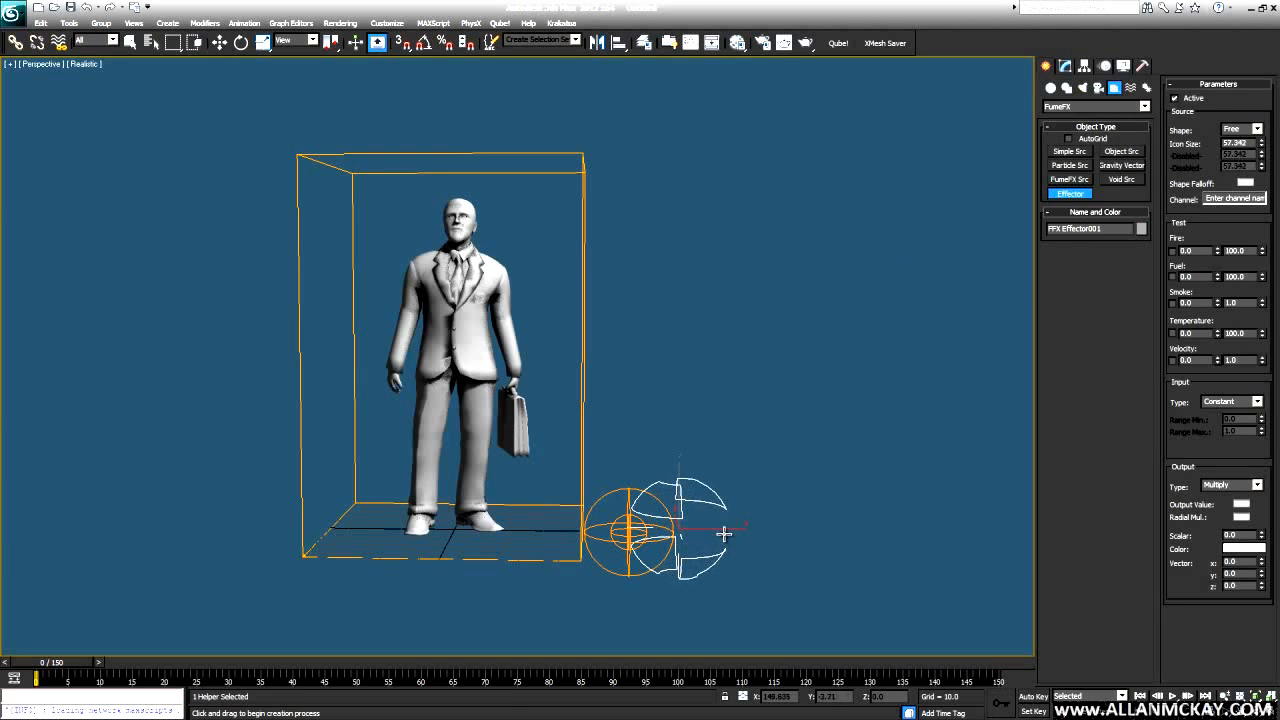
key("w")
left_click(1065, 66)
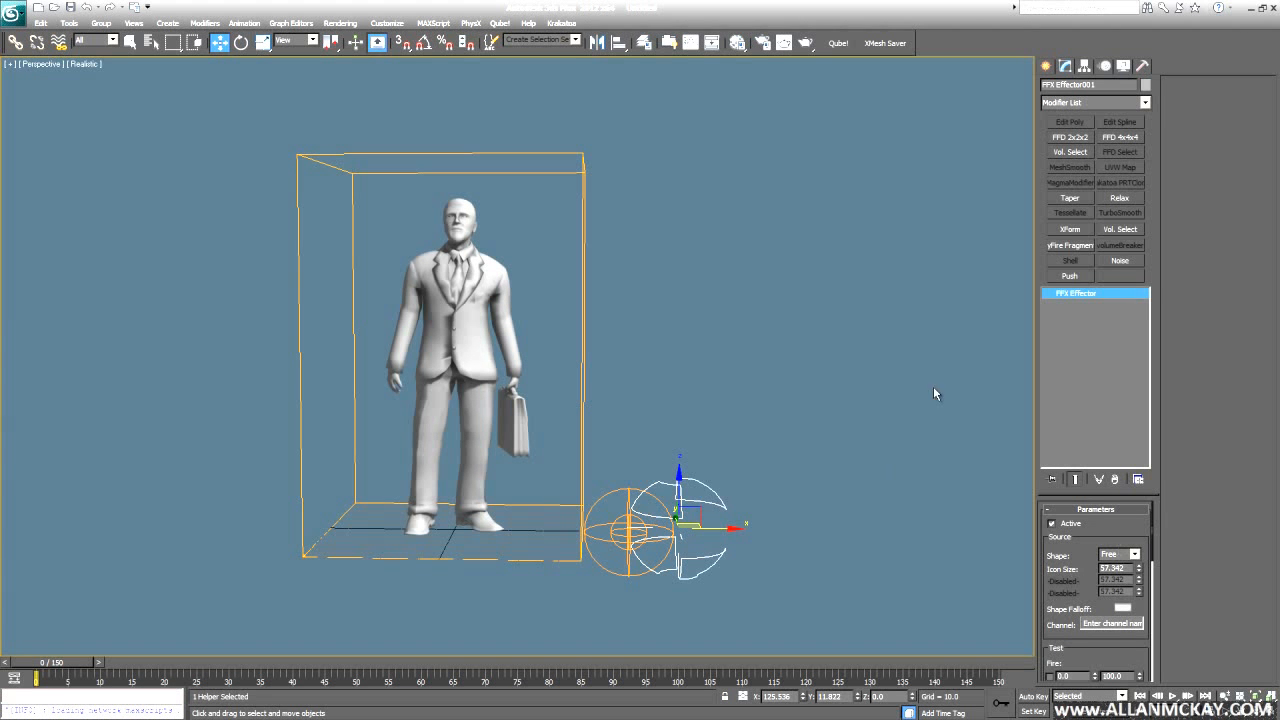
left_click(714, 329)
key("alt+f")
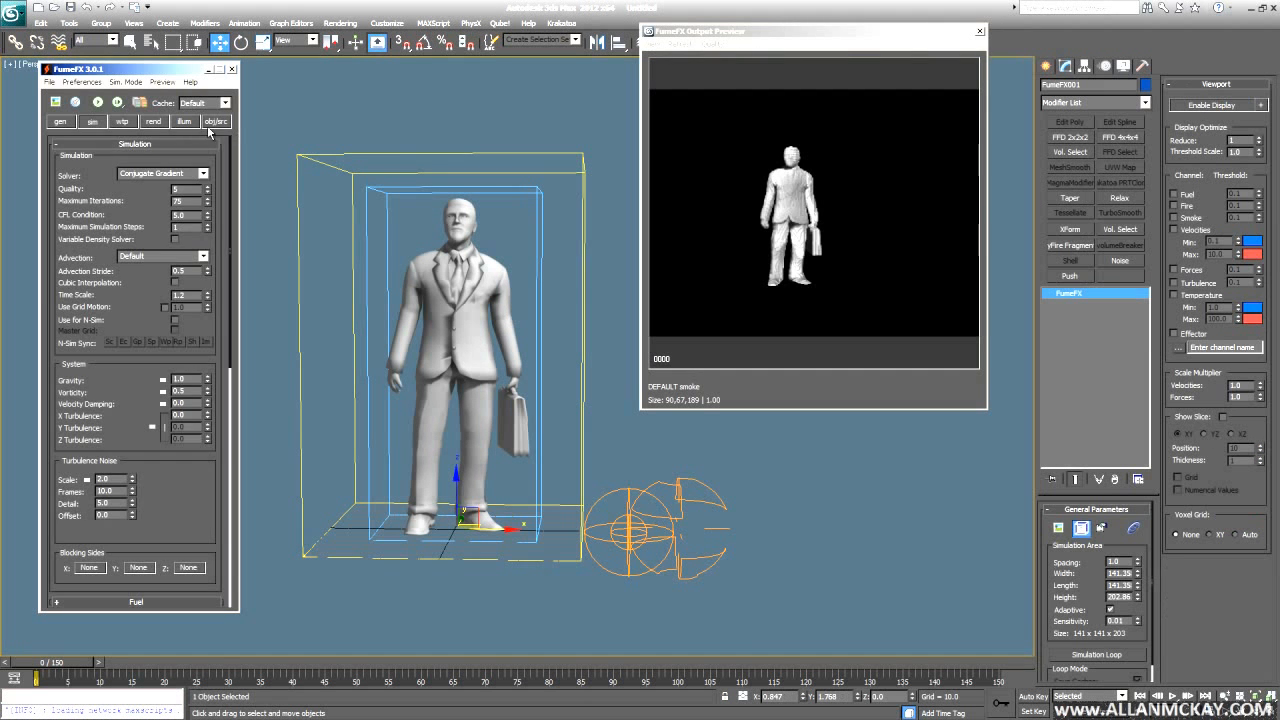
- Pick FFX Effector001 into the FumeFX objects and sources list
left_click(215, 121)
left_click(145, 301)
left_click(714, 496)
scroll(579, 490, "down", 3)
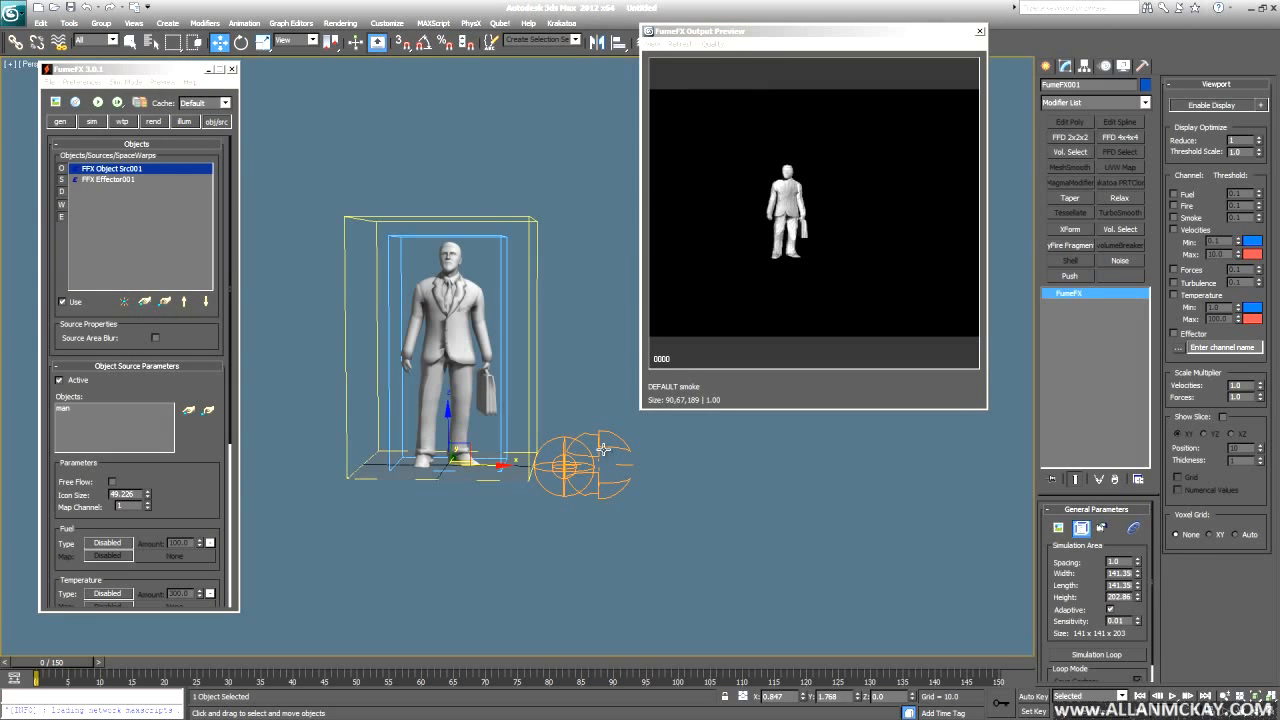
- Make the effector a Box shape with height 221.34
left_click(98, 178)
left_click(204, 410)
left_click(186, 430)
left_click_drag(212, 443, 218, 281)
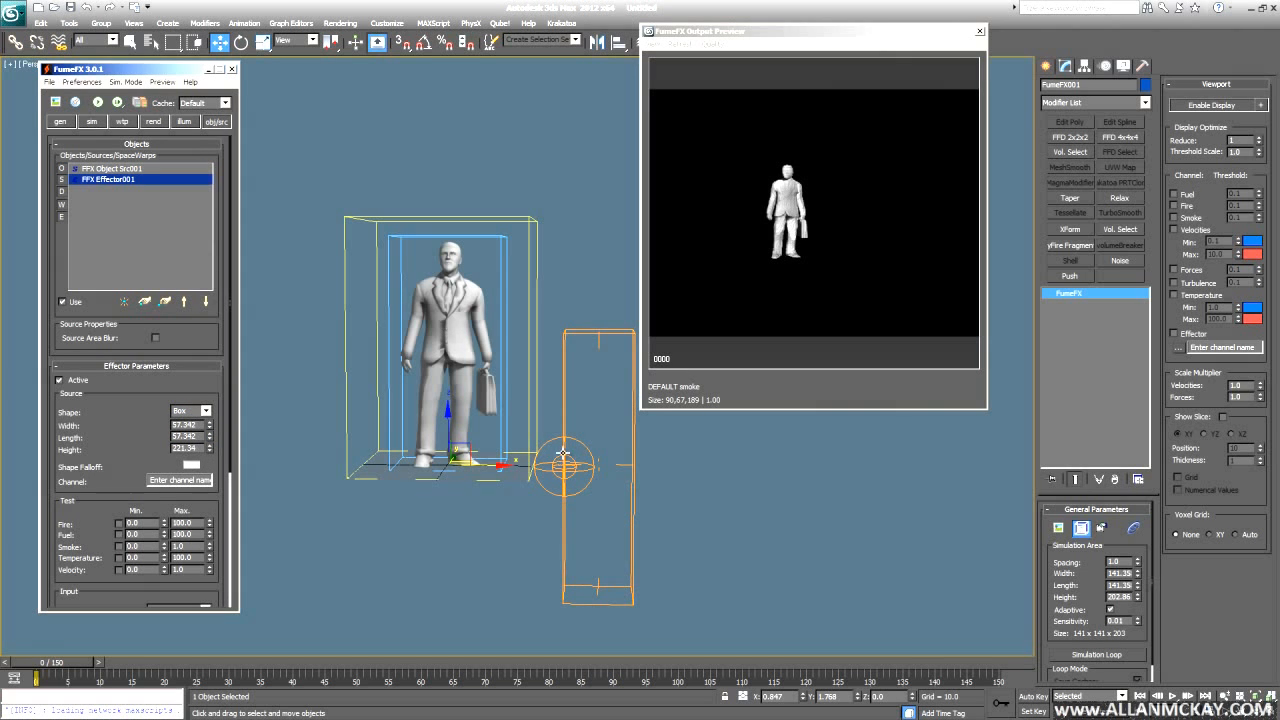
left_click(580, 335)
middle_click_drag(598, 459, 460, 468, "alt")
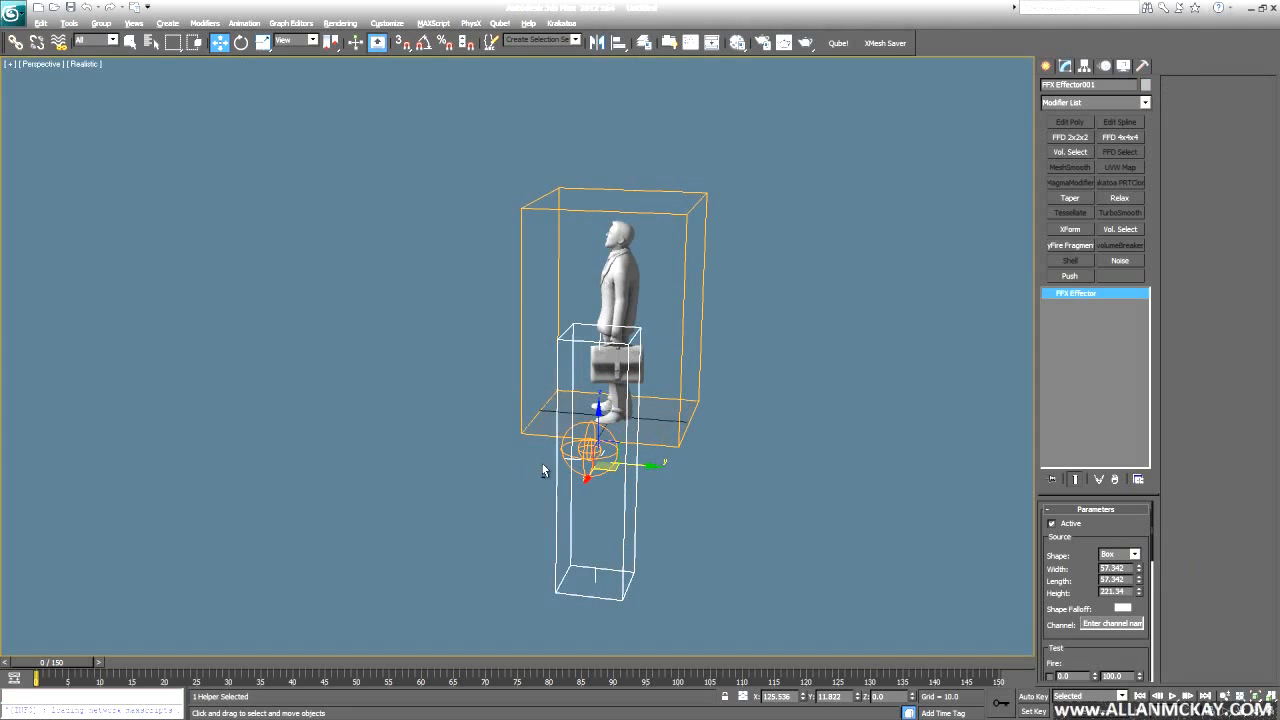
- Lengthen the effector box to 90.027 and raise it on Z beside the man
middle_click_drag(543, 470, 665, 465, "alt")
left_click_drag(1139, 580, 1138, 541)
middle_click_drag(402, 484, 560, 427, "alt")
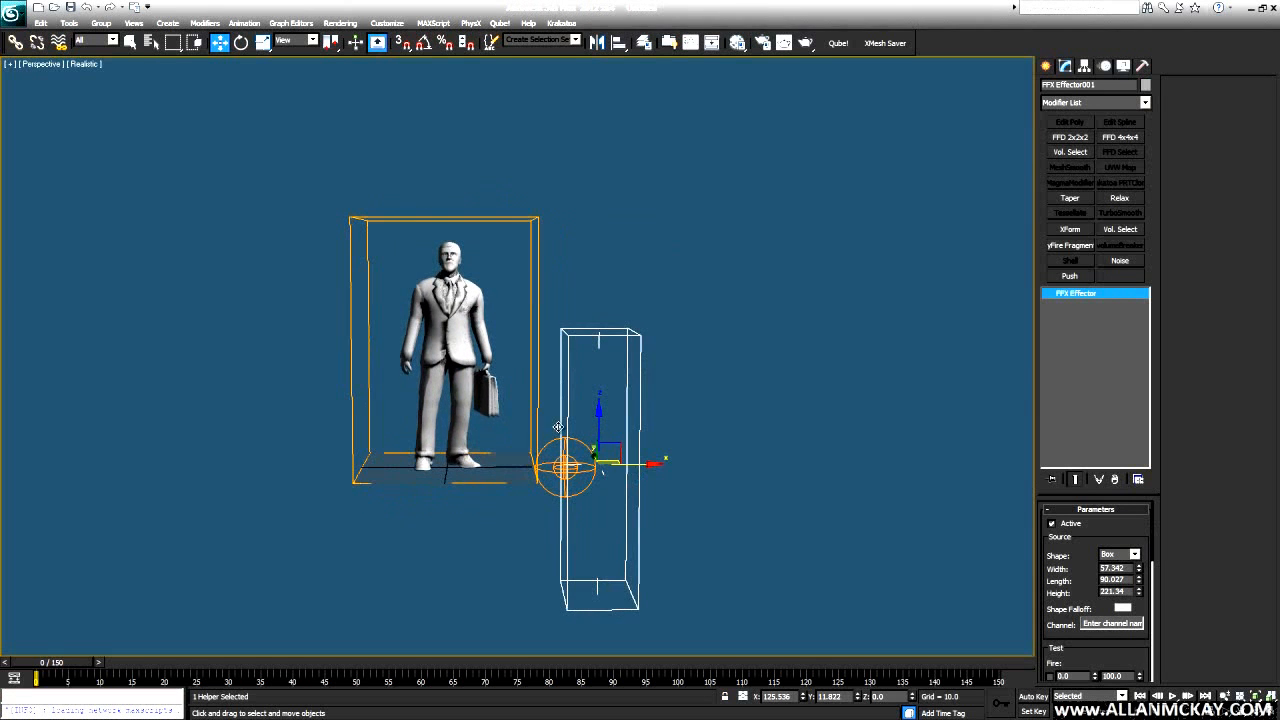
left_click_drag(598, 420, 579, 305)
middle_click_drag(578, 305, 557, 356, "alt")
- With Auto Key on, move the effector box left past the man and play its motion
key("n")
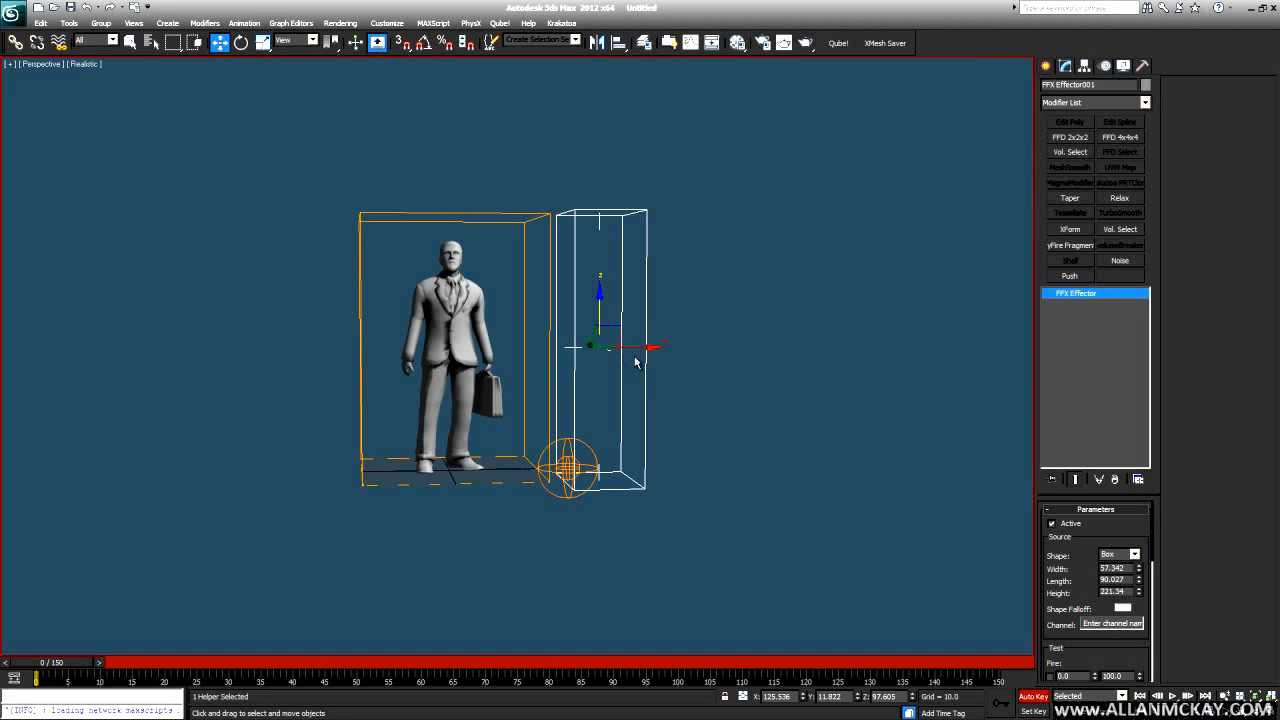
key("slash")
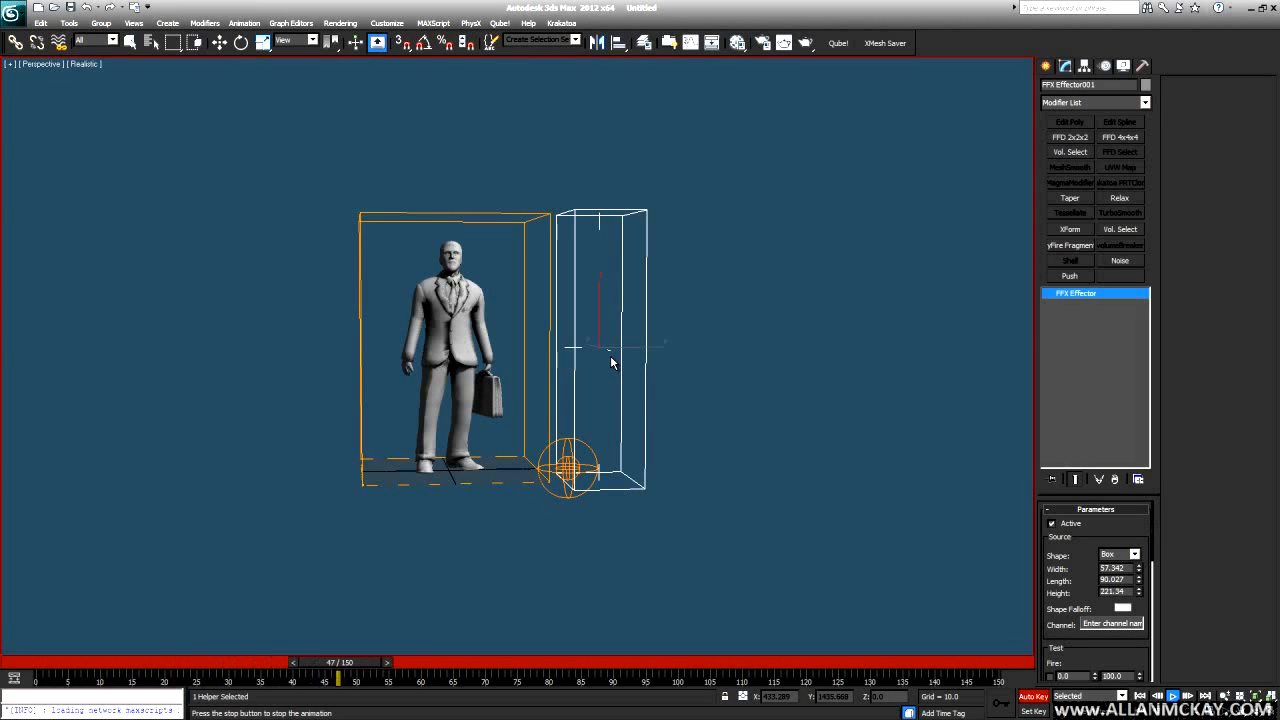
key("slash")
left_click_drag(629, 354, 408, 349)
key("n")
key("slash")
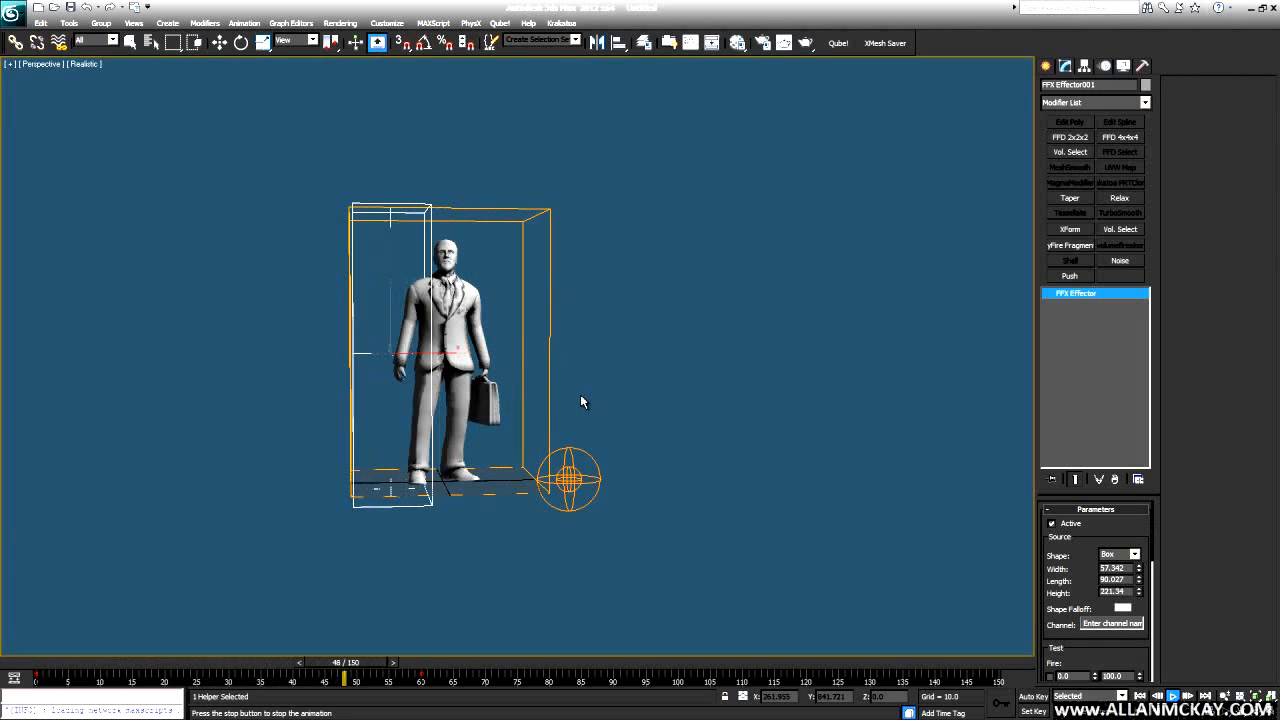
key("Home")
- Re-key the effector sweep onto the man's left side through frame 150, ending at frame 0
key("n")
left_click_drag(640, 351, 585, 352)
key("End")
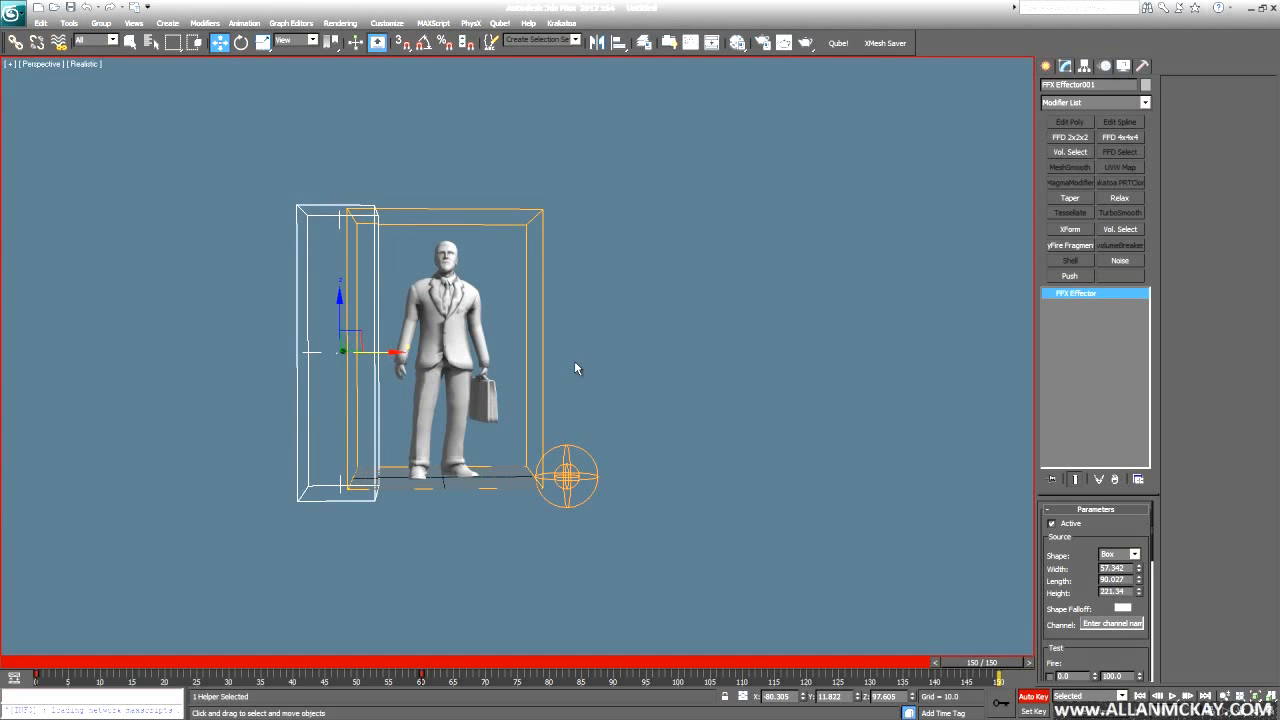
key("n")
left_click(529, 354)
key("Home")
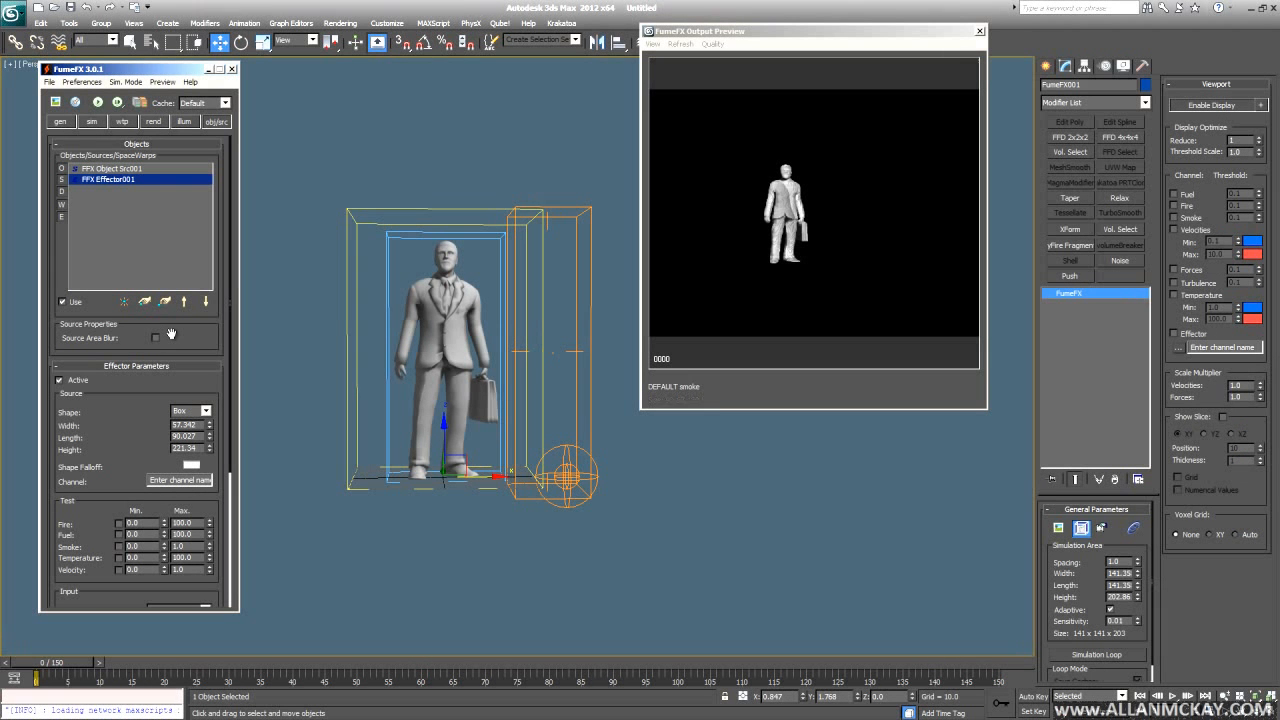
- Start a test simulation and change the grid spacing to 1.5, then 2.0
left_click(97, 102)
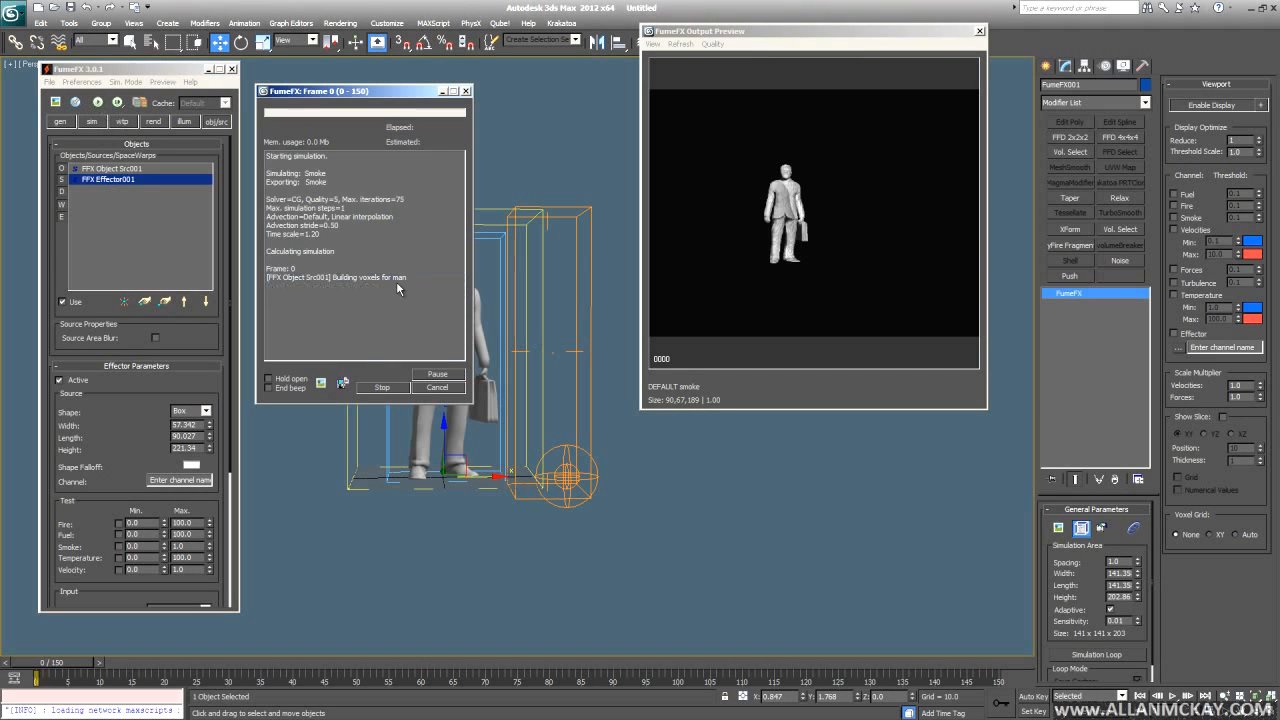
double_click(1114, 561)
type("1.5")
key("Return")
type("2")
key("Return")
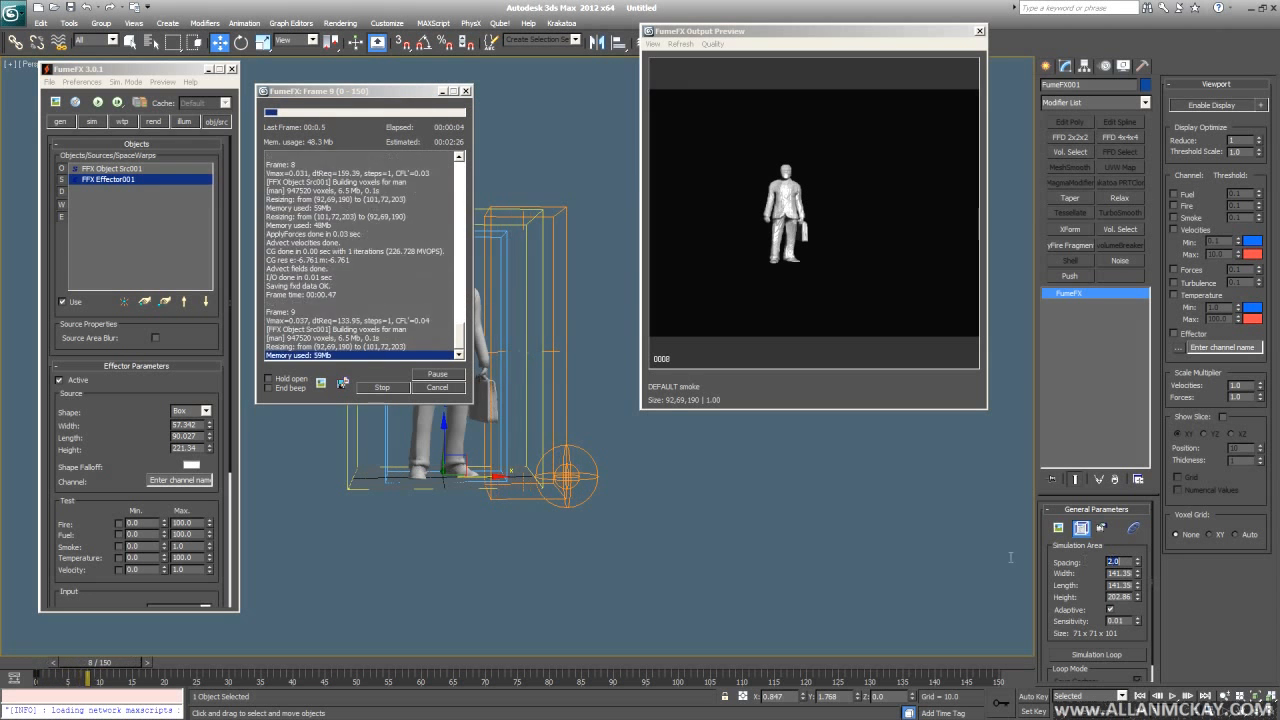
- Cancel the running simulation and return to frame 0
middle_click_drag(527, 466, 551, 488)
scroll(485, 490, "up", 3)
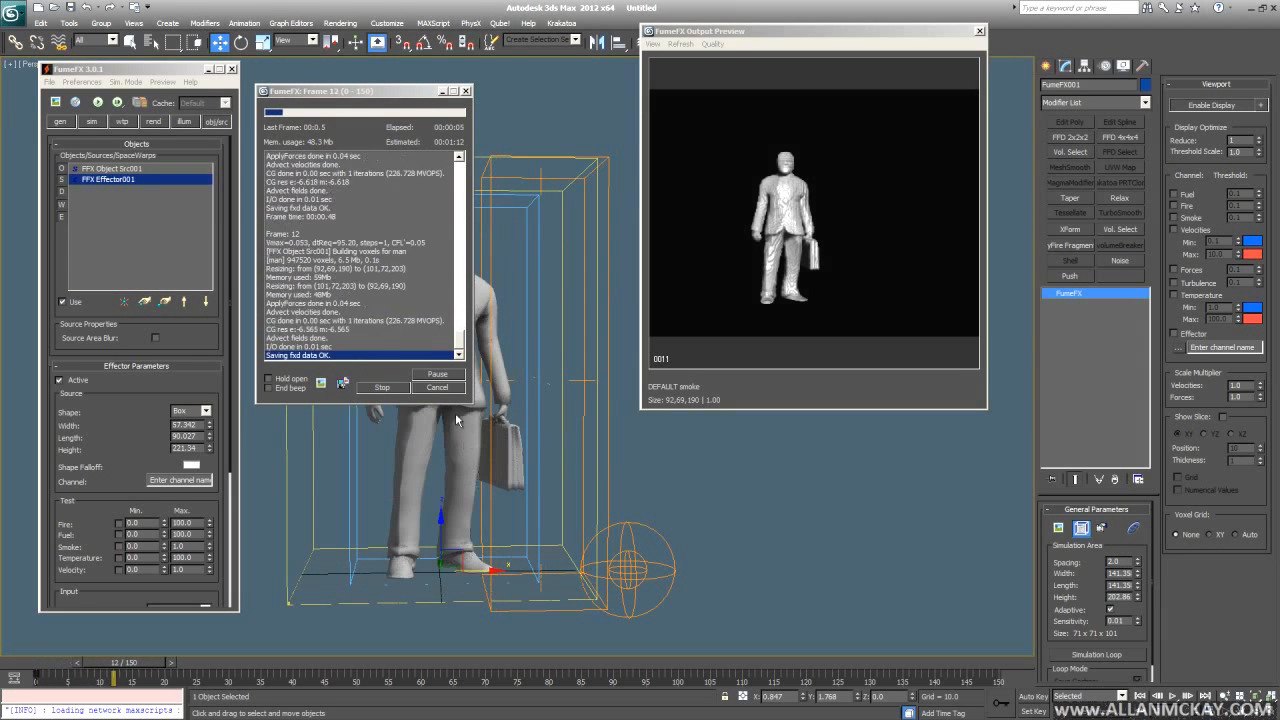
left_click(440, 388)
left_click_drag(160, 468, 160, 428)
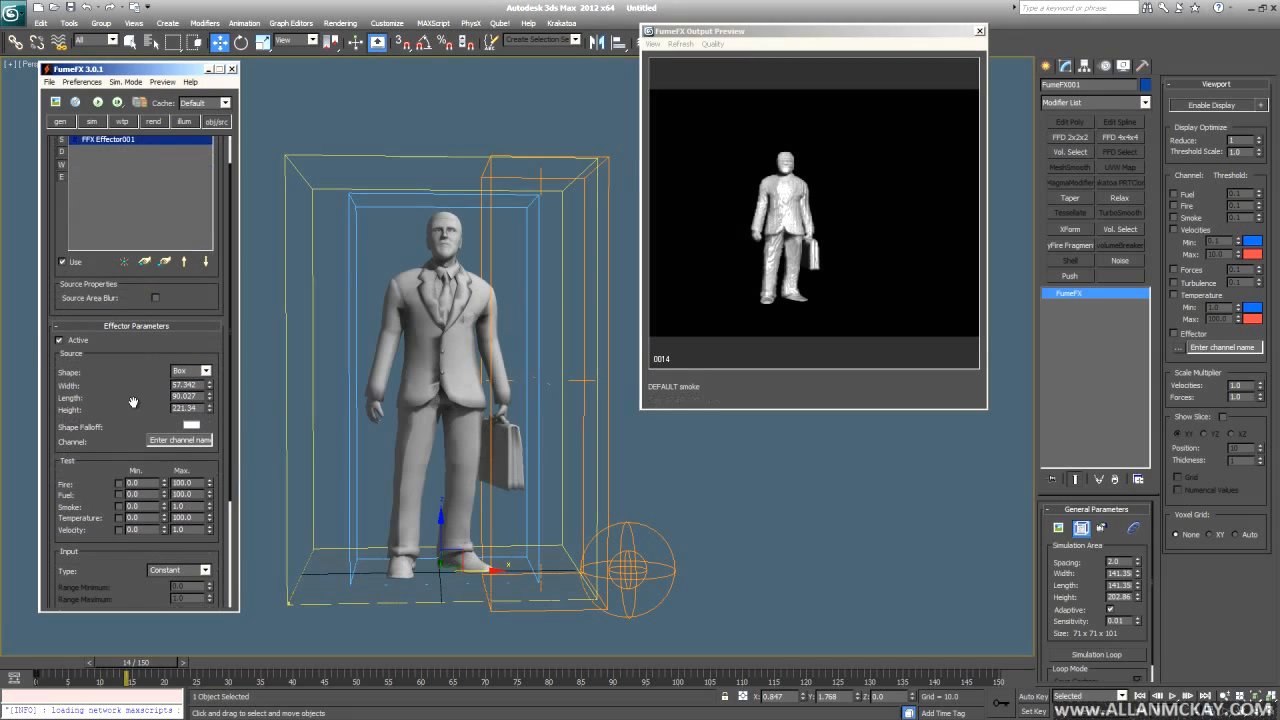
key("Home")
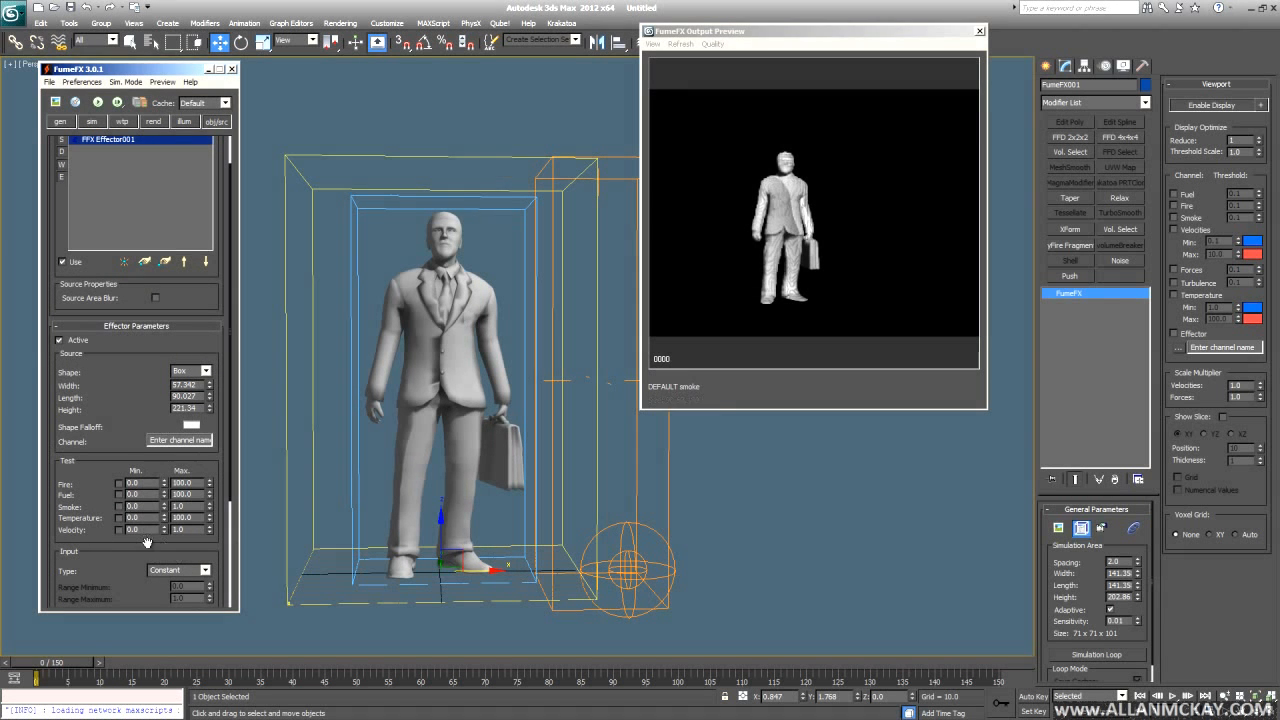
left_click_drag(98, 481, 99, 389)
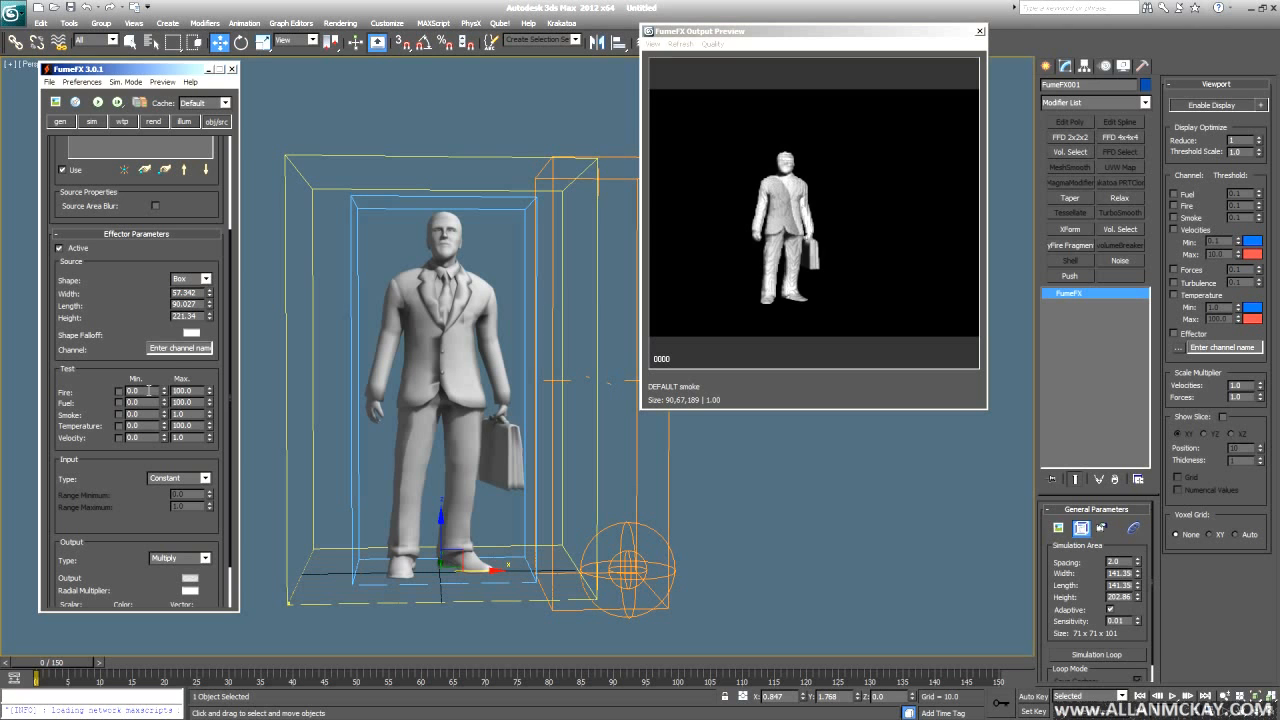
- Set the effector's Channel to Temp and reset Temperature Buoyancy to 0.0
left_click(180, 348)
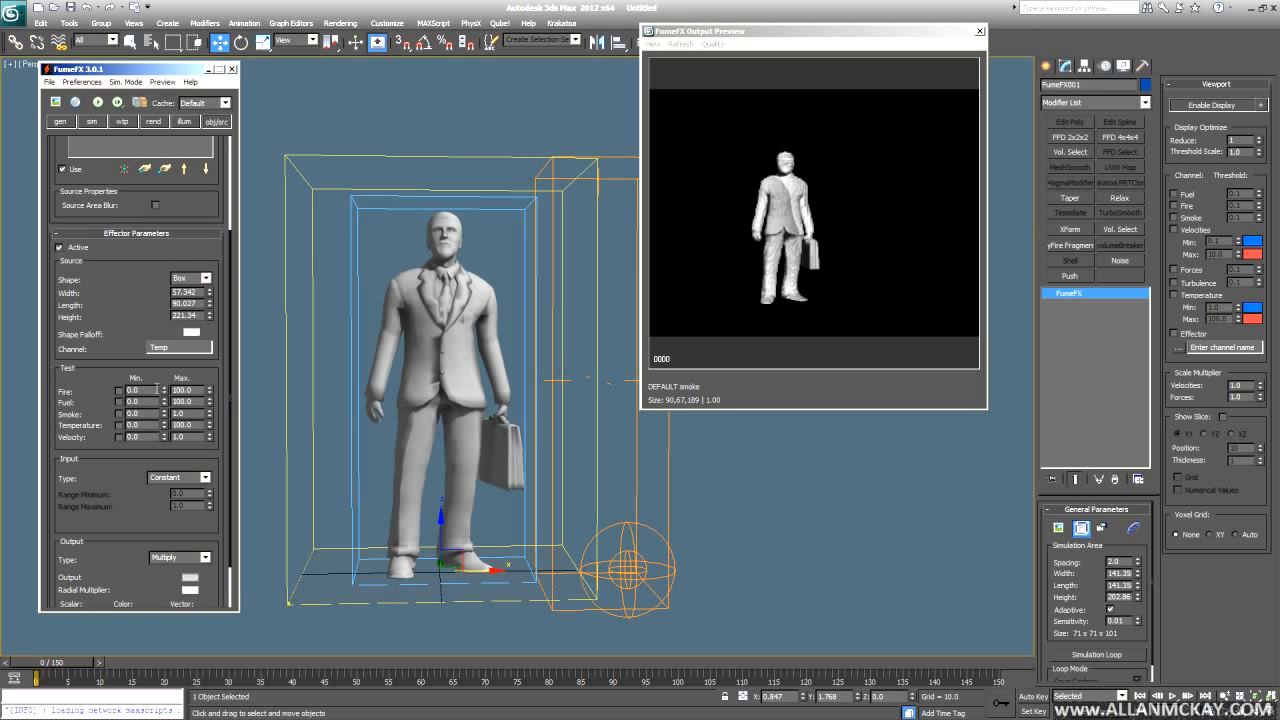
scroll(146, 514, "down", 2)
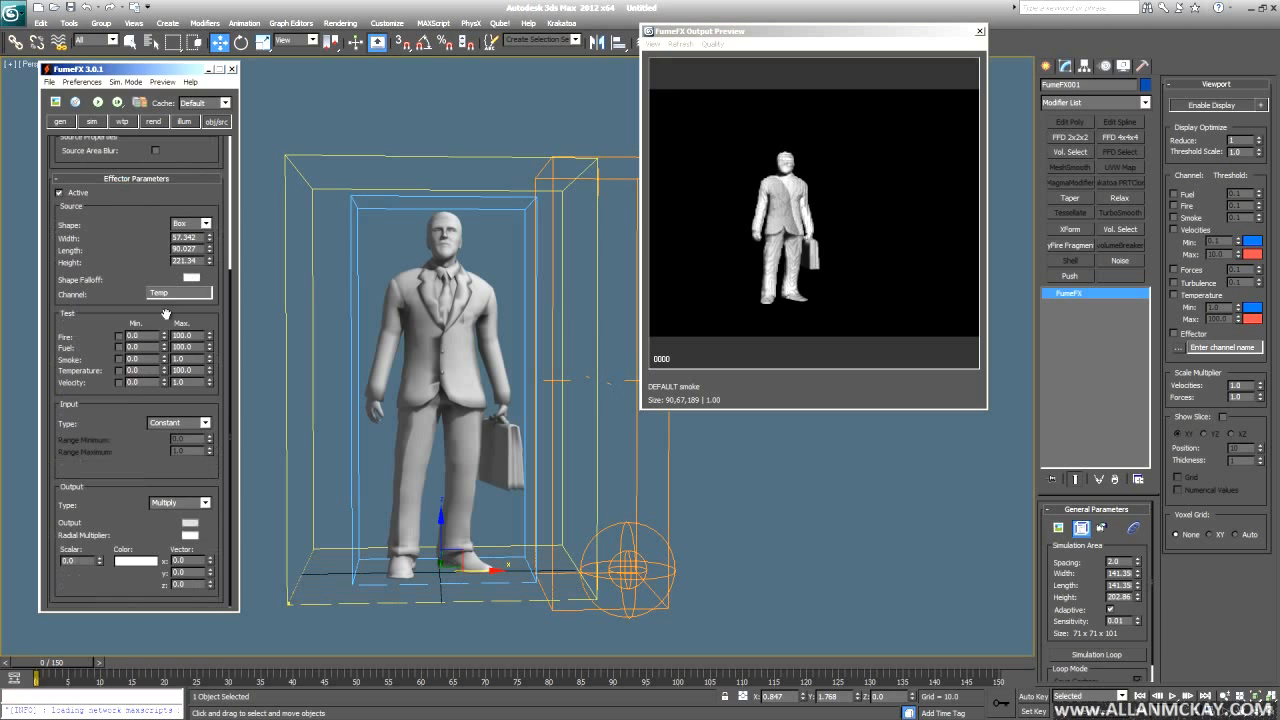
left_click(92, 122)
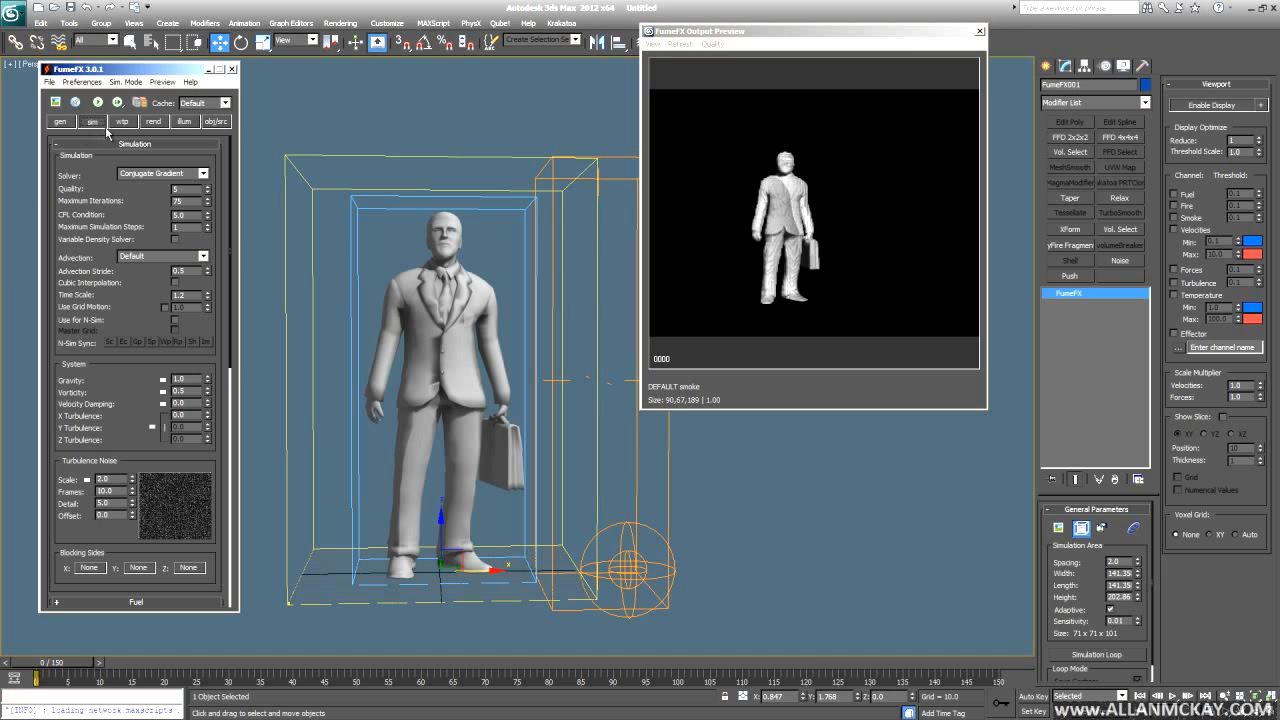
scroll(86, 436, "down", 5)
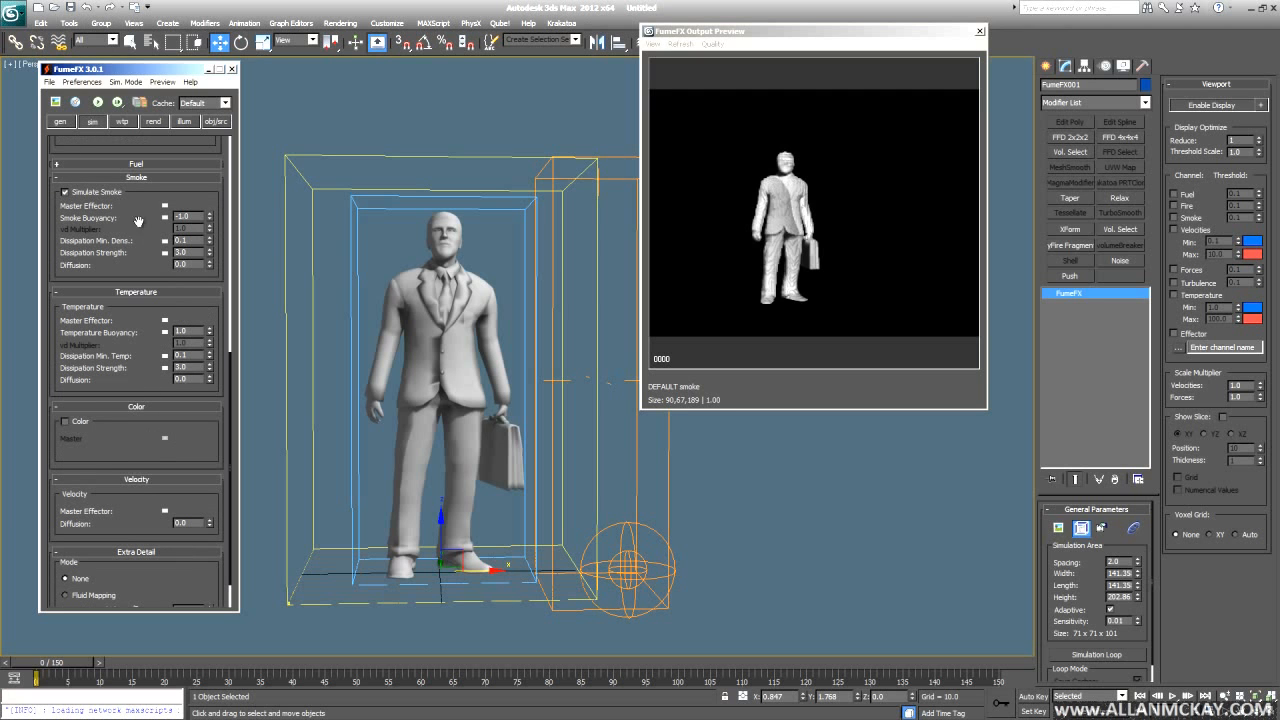
right_click(209, 335)
left_click(216, 122)
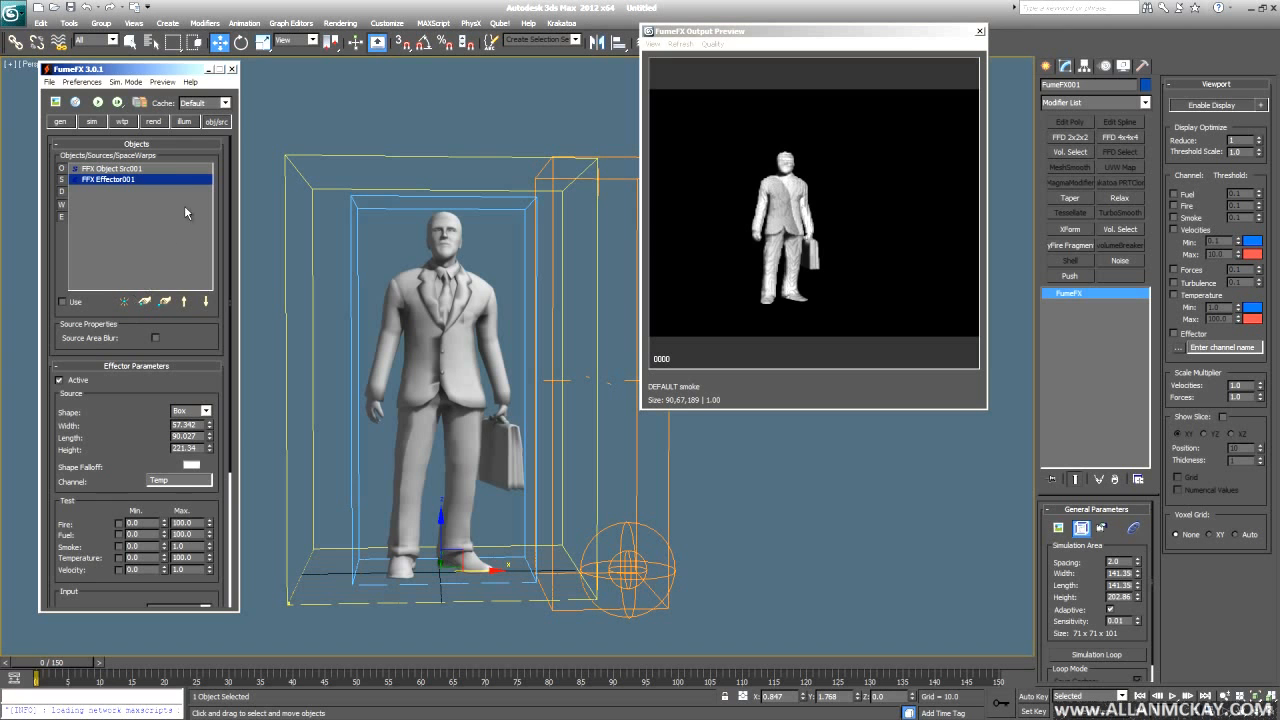
- Switch the man's source Temperature emission to Set, then start the simulation
left_click(175, 169)
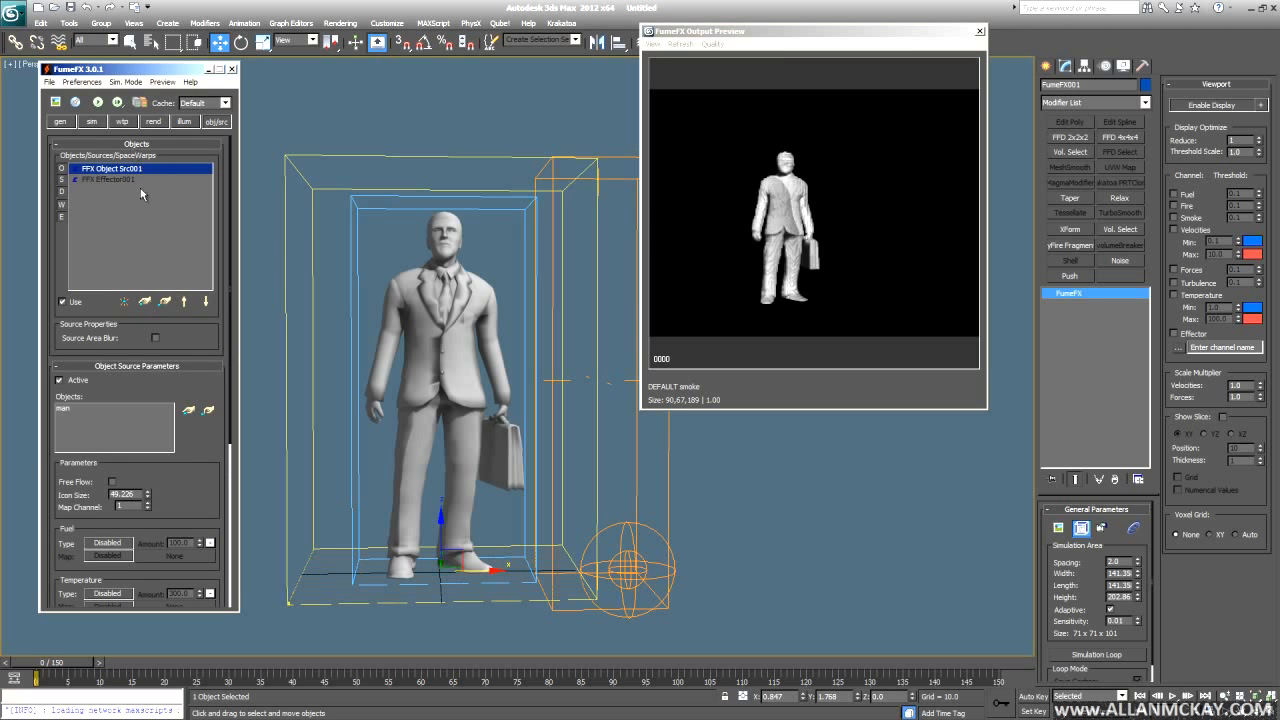
left_click_drag(197, 469, 180, 221)
left_click(107, 347)
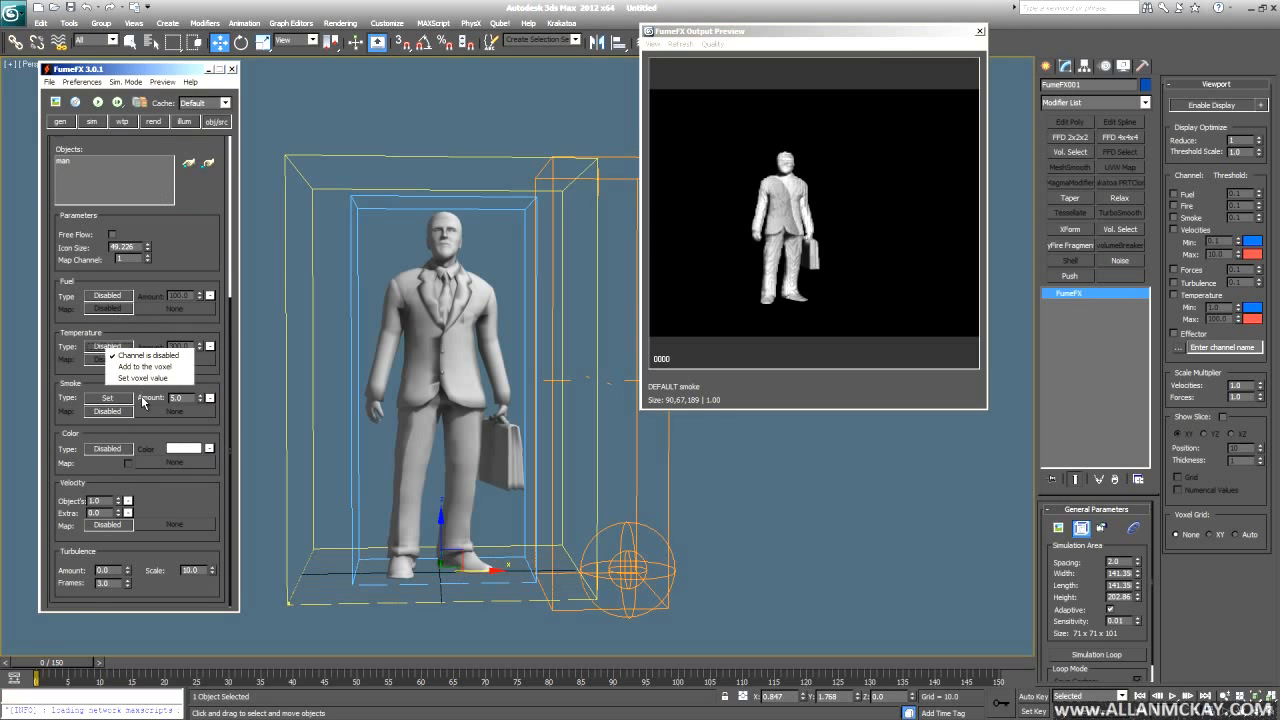
left_click(141, 378)
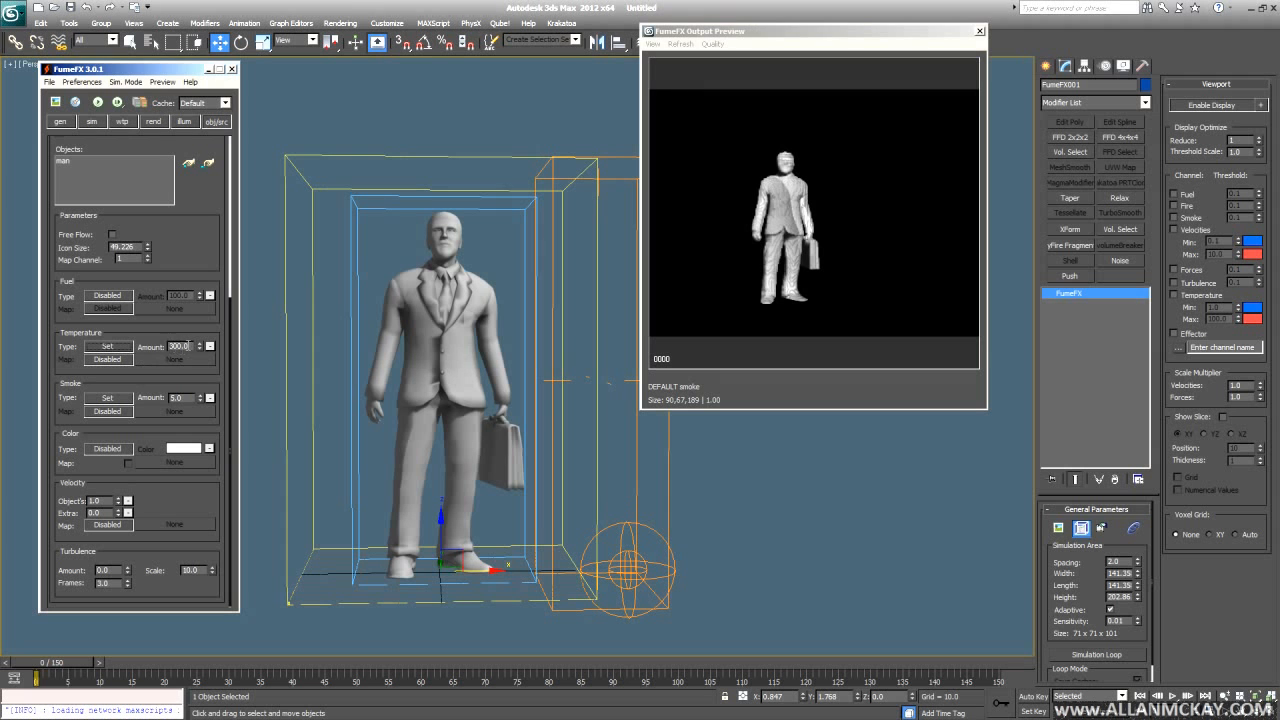
left_click(96, 103)
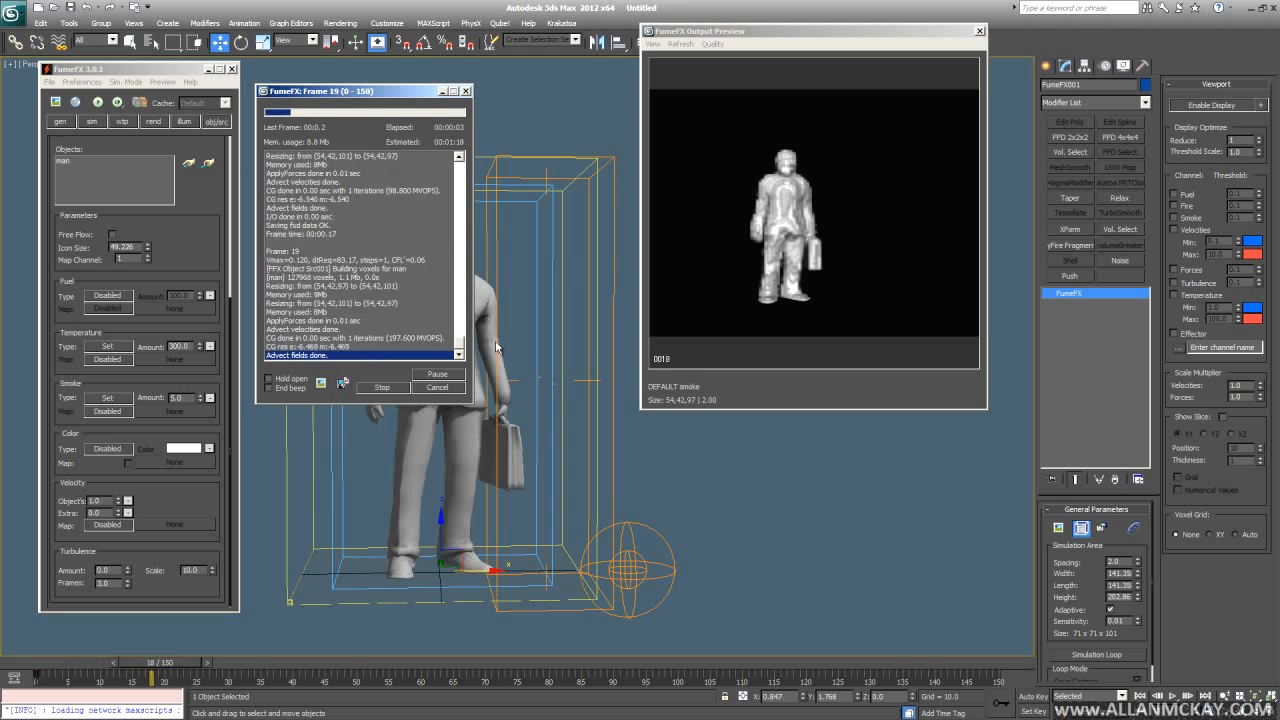
- Set Temperature Buoyancy to 1.0, play back the simulated smoke, and rewind to frame 0
left_click(93, 122)
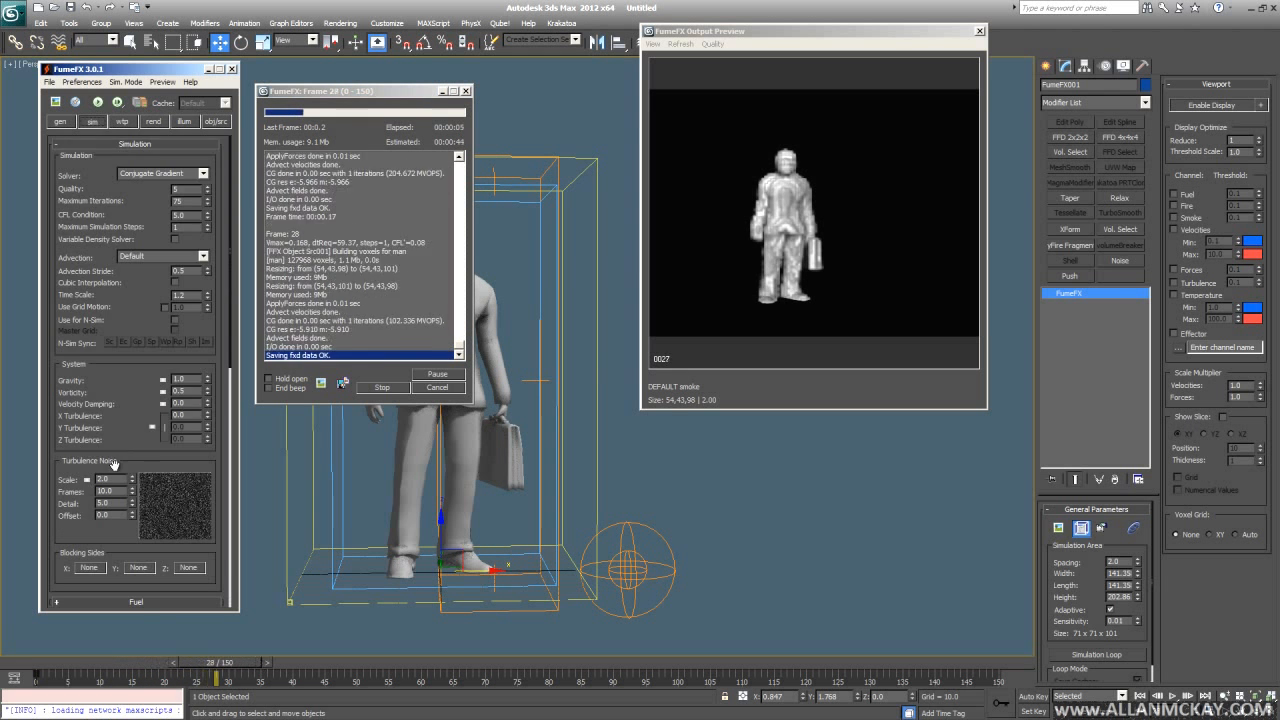
left_click_drag(111, 465, 279, 100)
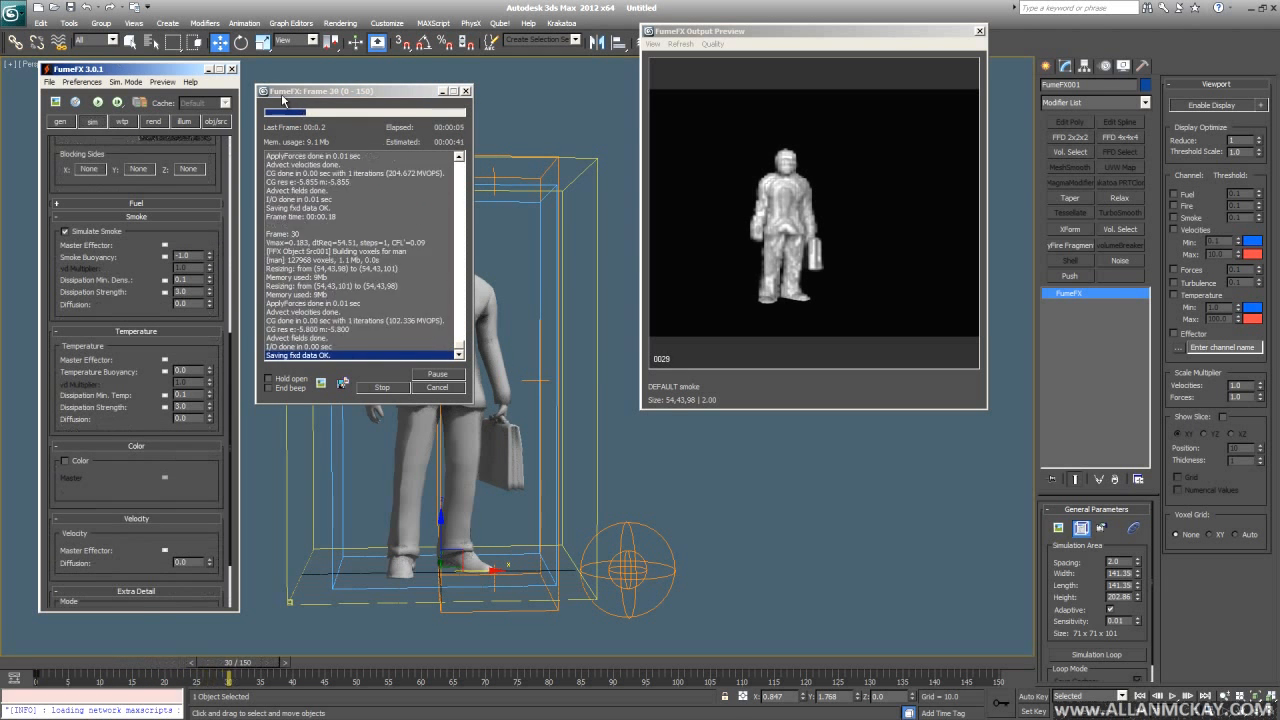
left_click(188, 369)
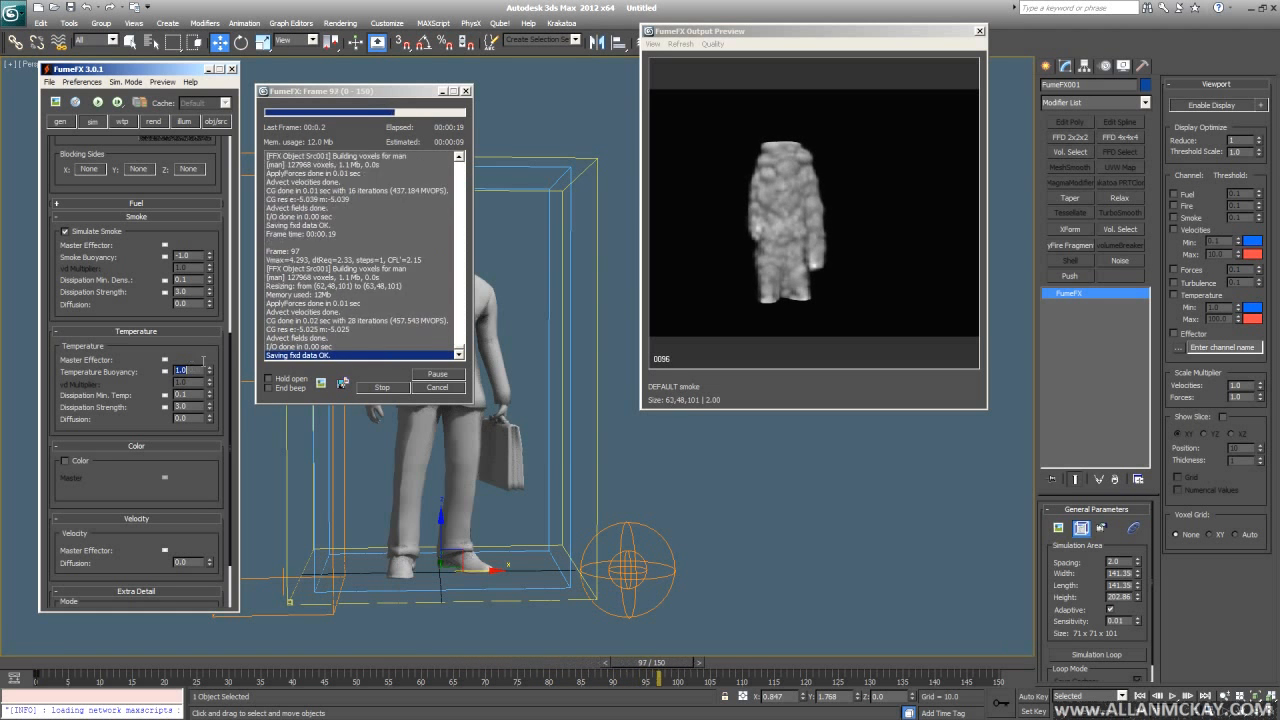
middle_click_drag(564, 501, 574, 529)
key("/")
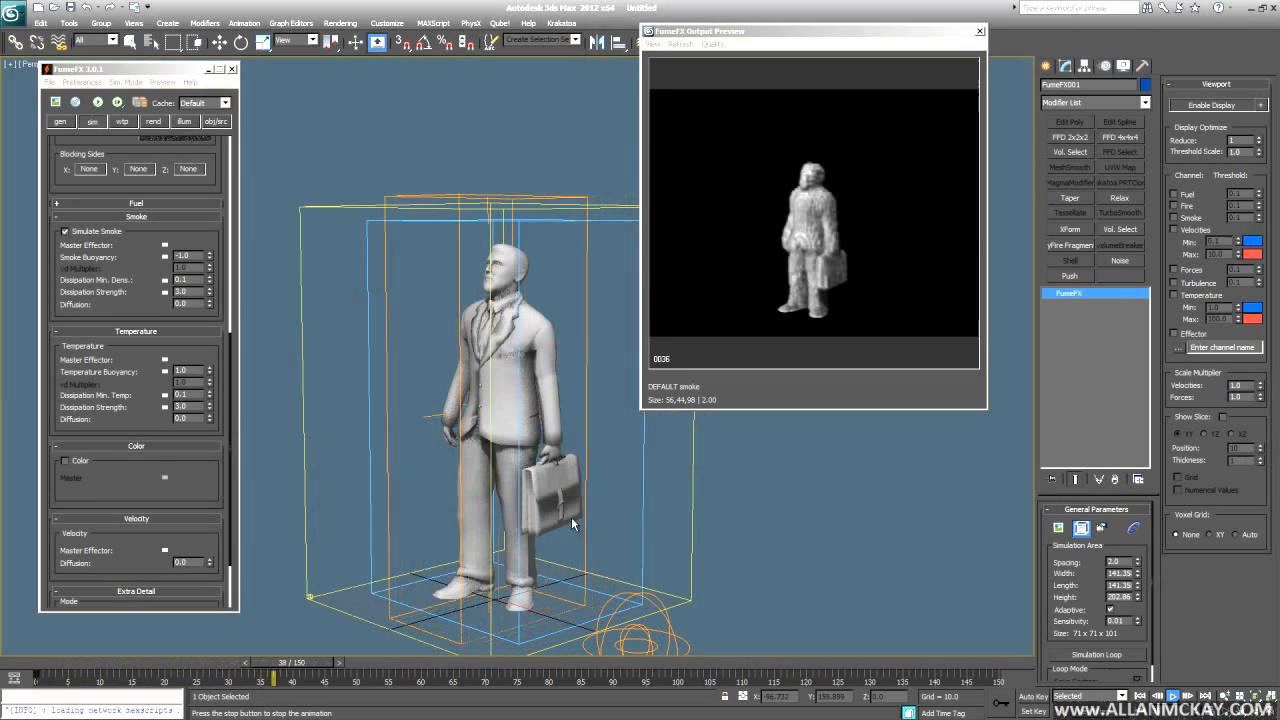
key("w")
key("Home")
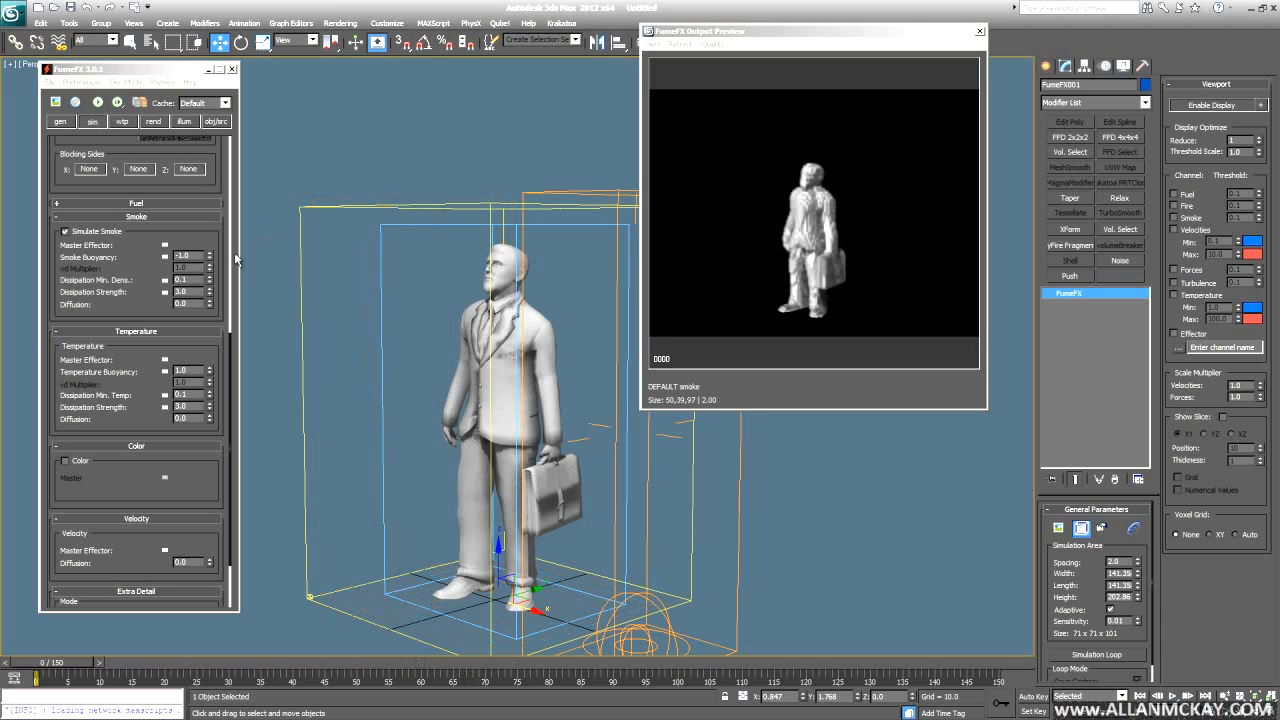
- Set the man's source Temperature to -200 with Free Flow on and re-simulate
left_click(216, 121)
scroll(189, 495, "down", 5)
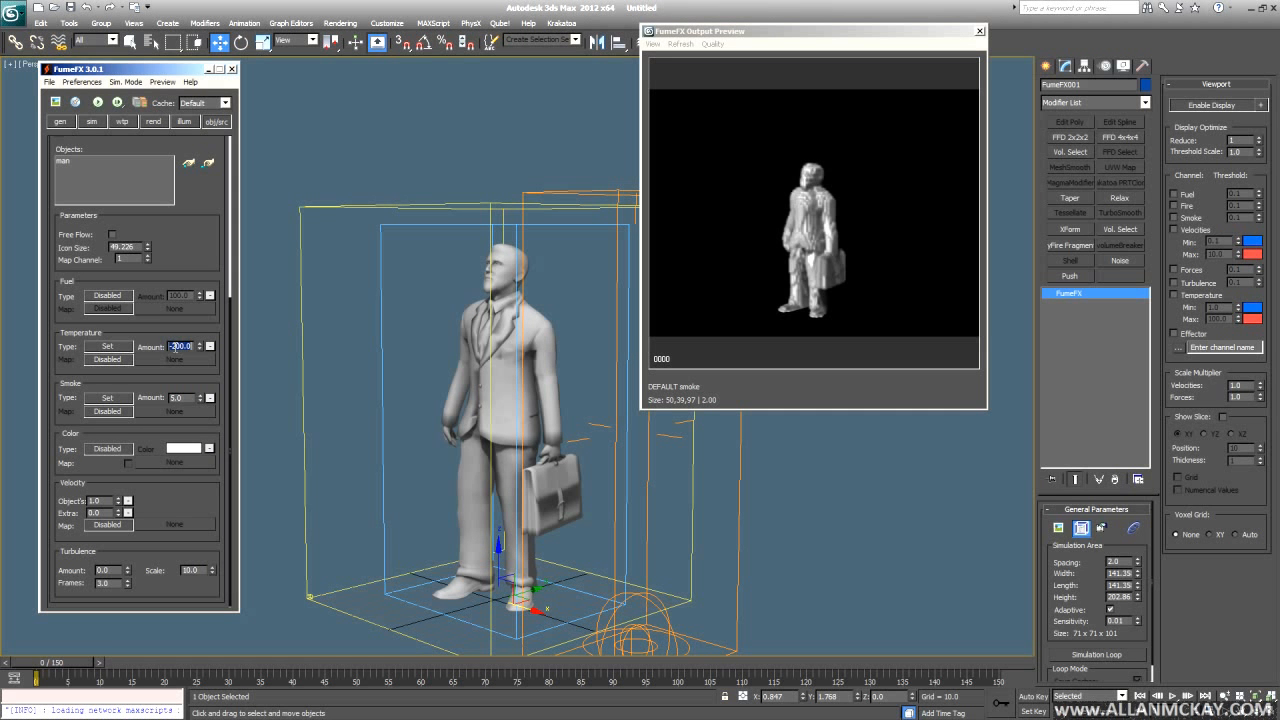
middle_click_drag(405, 352, 490, 340, "alt")
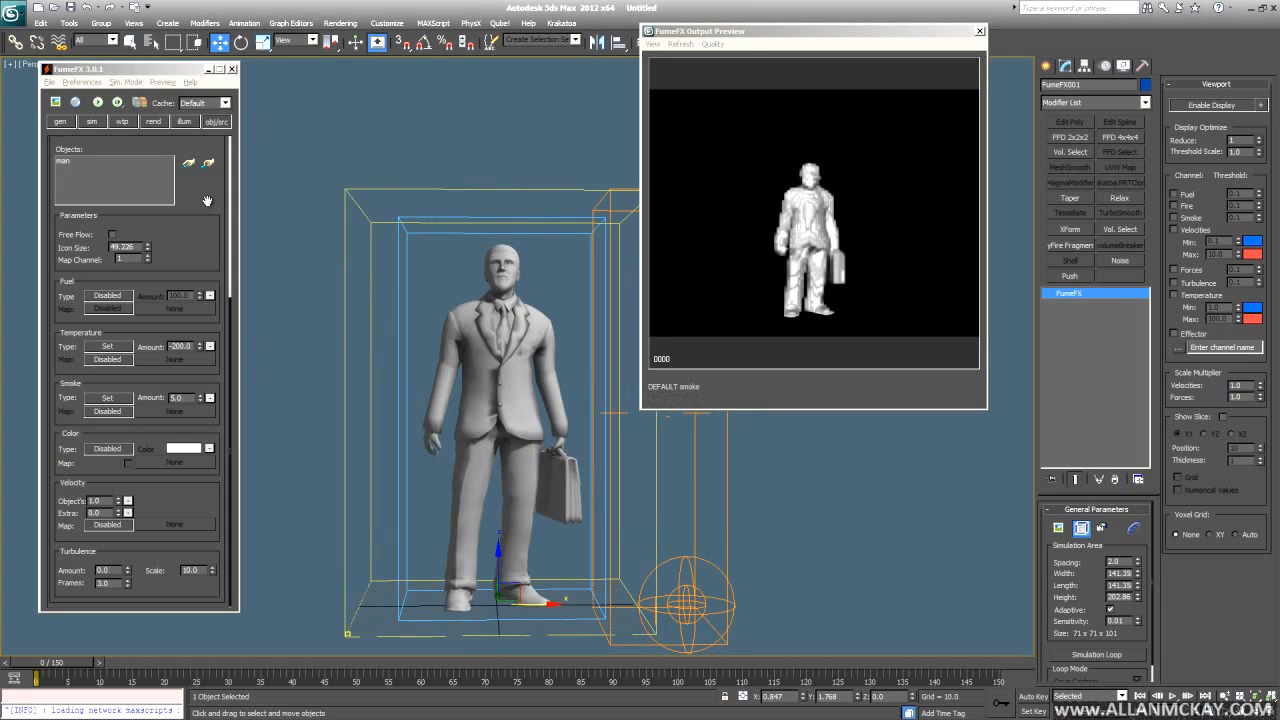
left_click(112, 234)
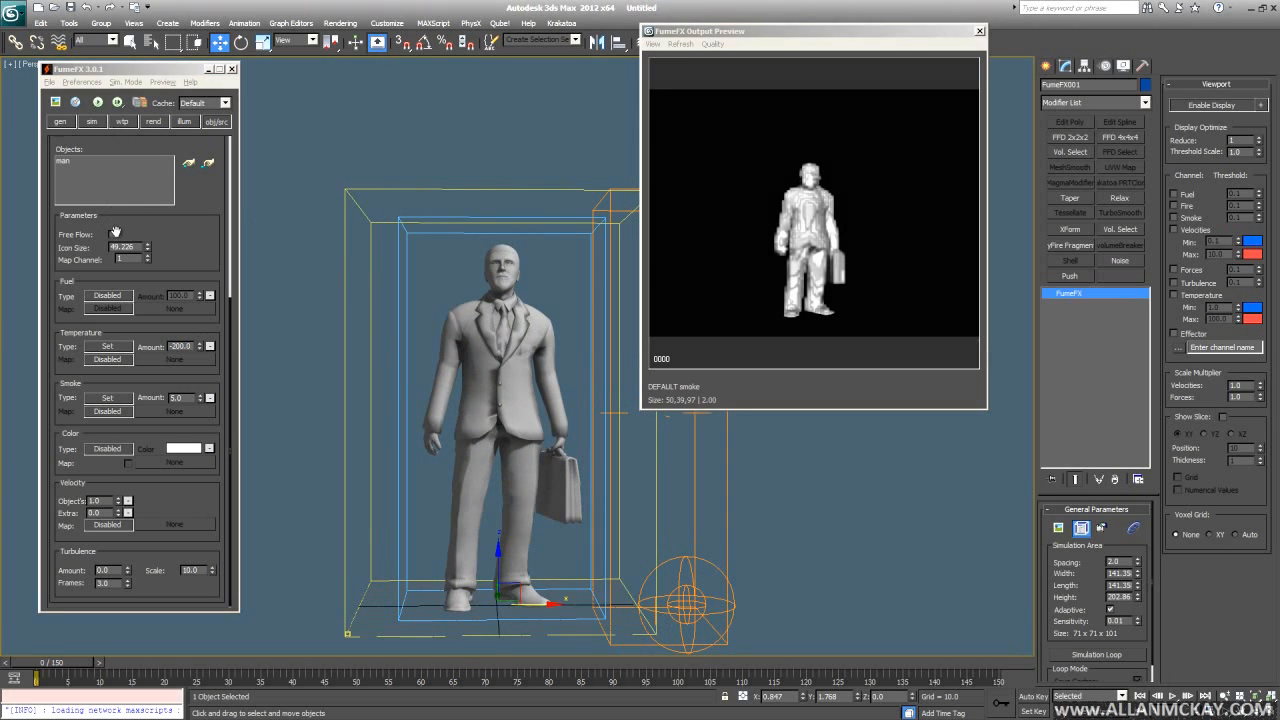
left_click(97, 103)
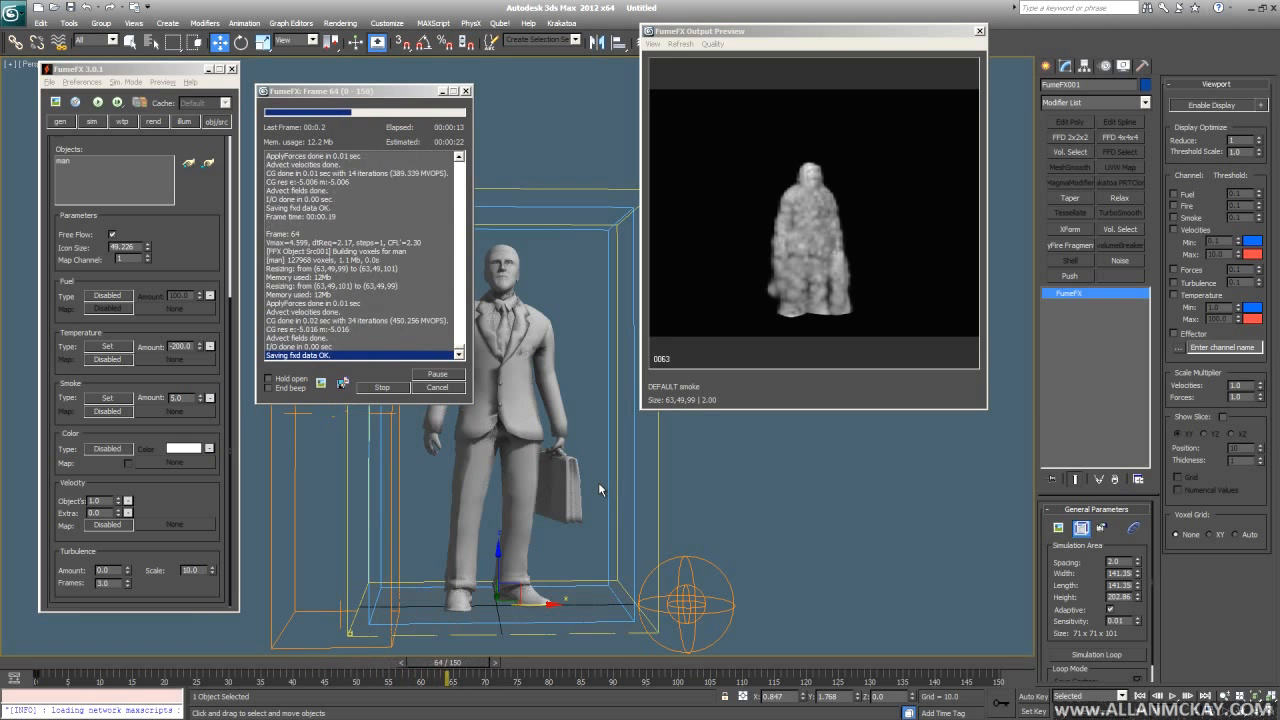
- Stop the simulation and play back the cached smoke from frame 0
key("Escape")
key("Home")
key("slash")
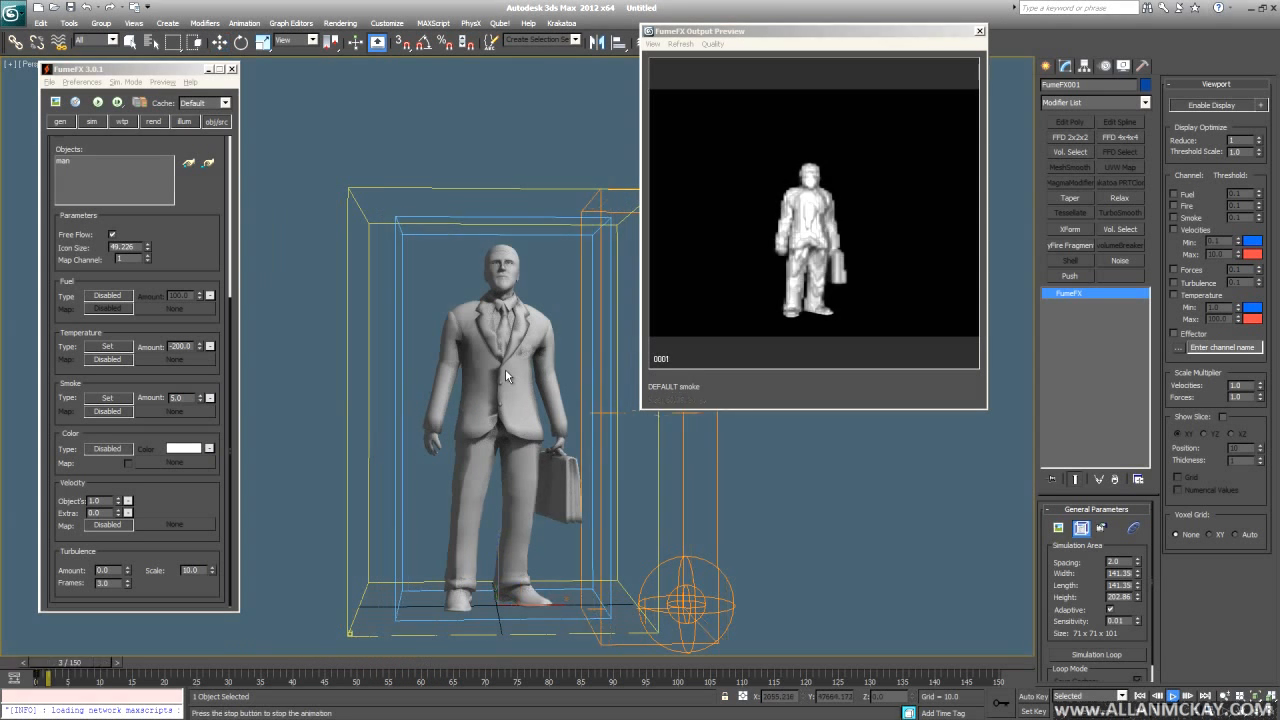
key("slash")
key("Home")
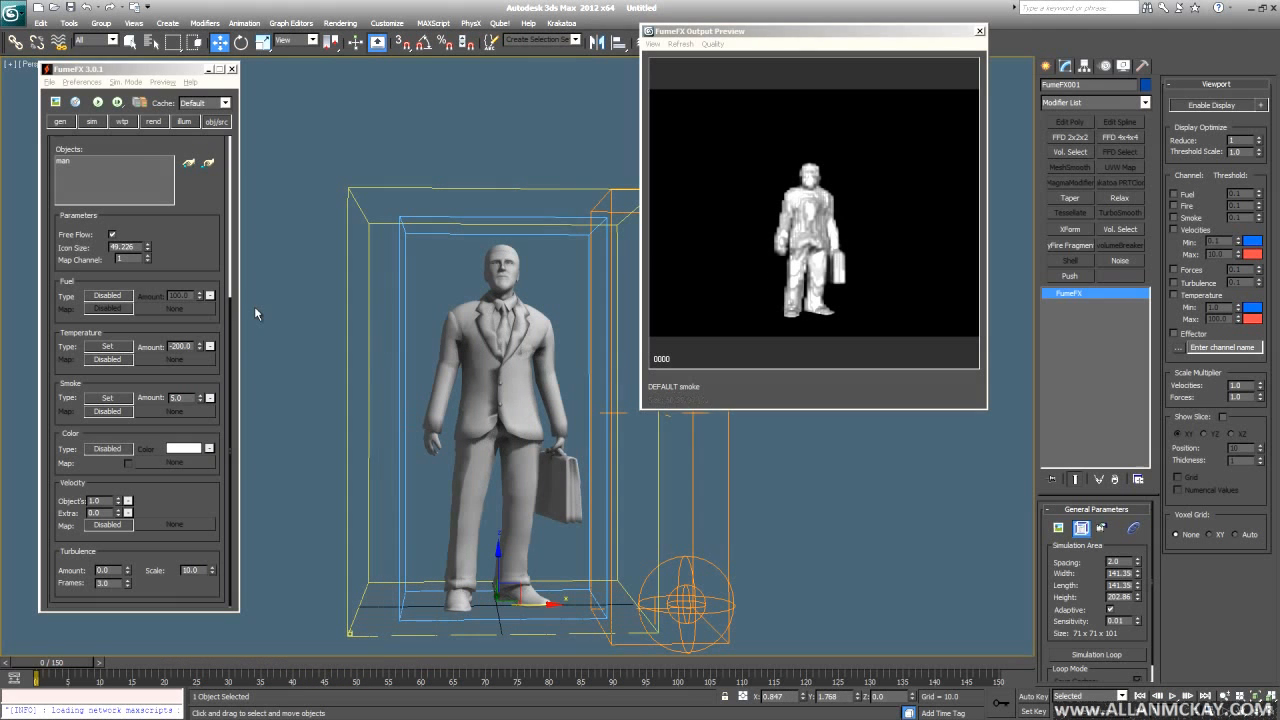
scroll(150, 240, "up", 5)
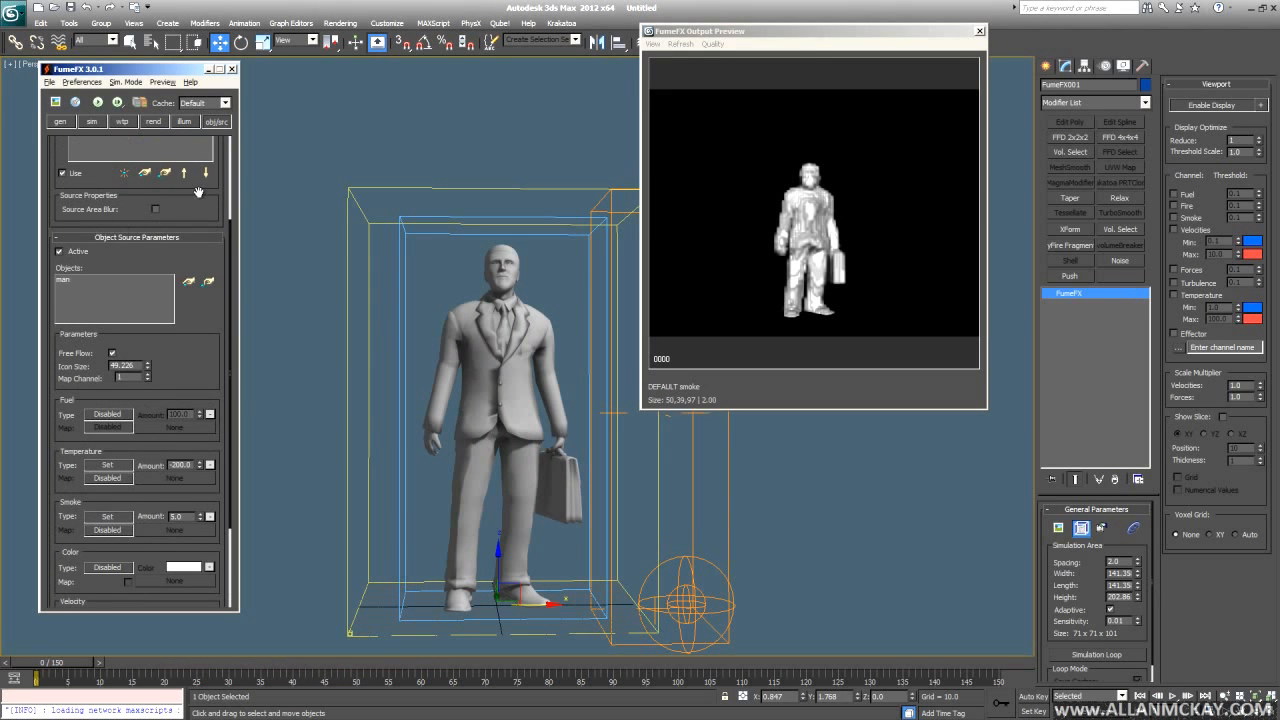
- Check the effector settings, then scrub to frame 49 and replay the smoke from frame 0
left_click(100, 151)
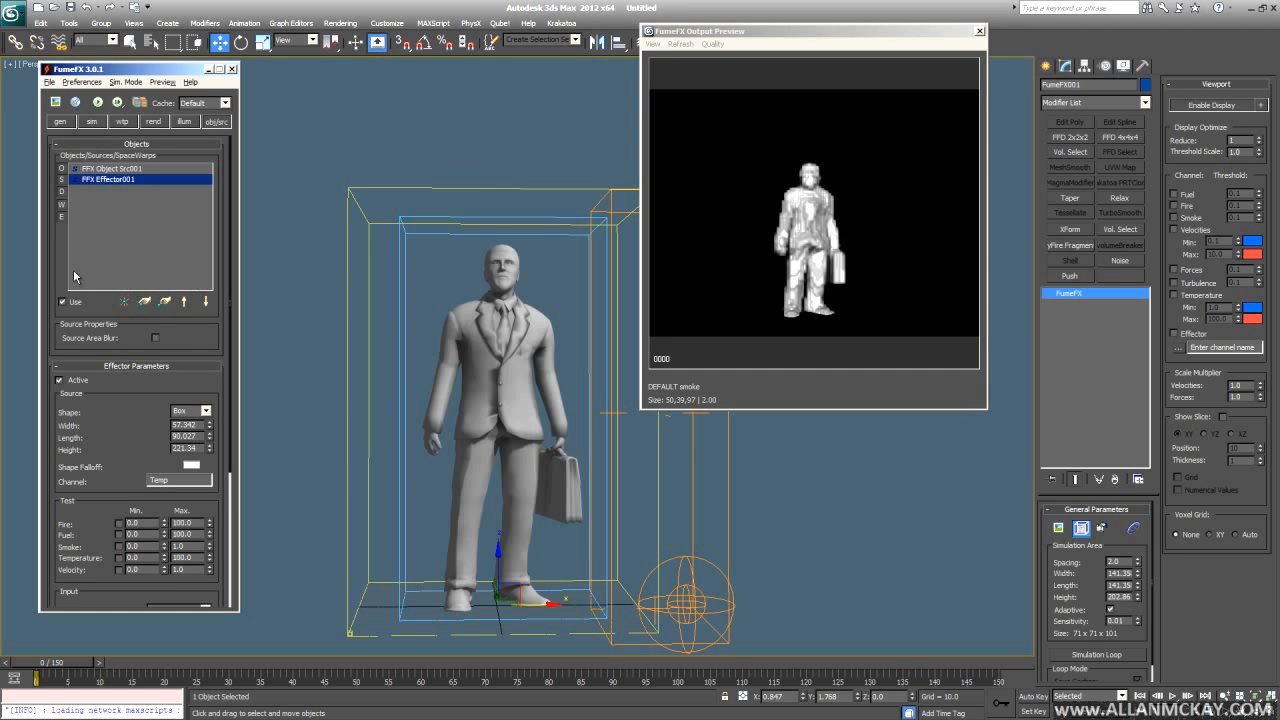
left_click(121, 172)
scroll(550, 421, "down", 3)
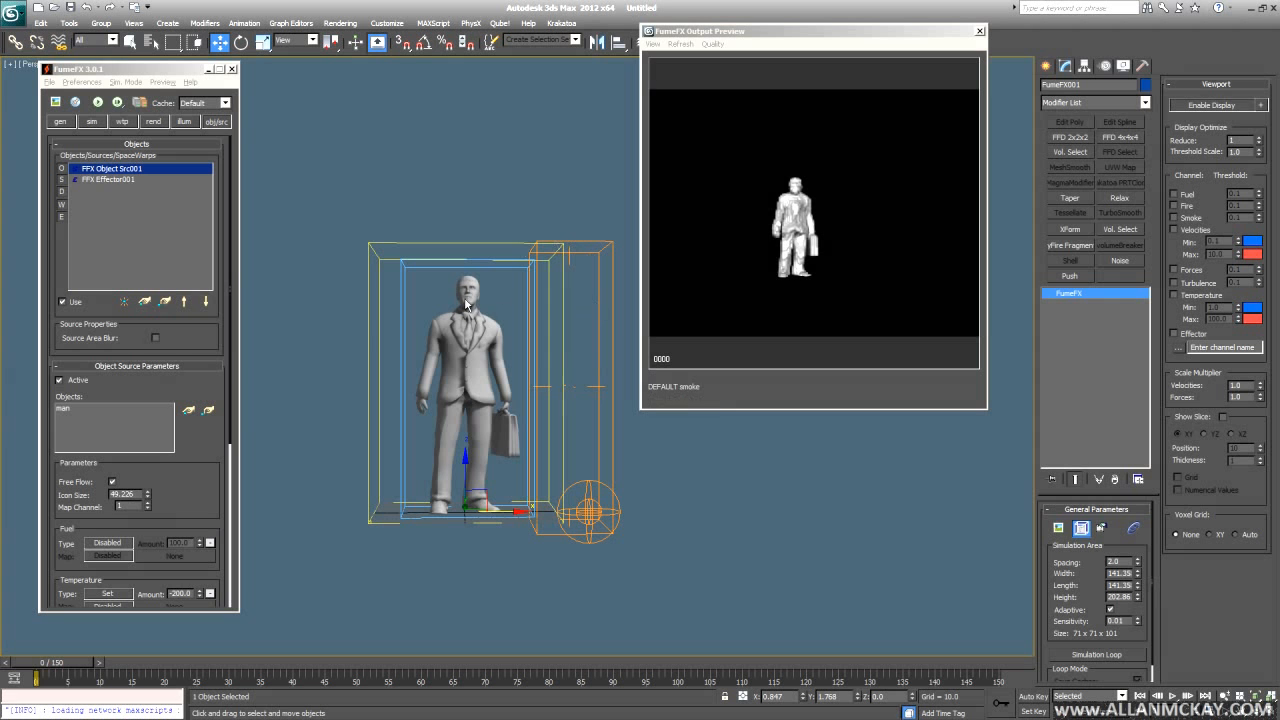
left_click_drag(40, 676, 520, 678)
key("Home")
key("slash")
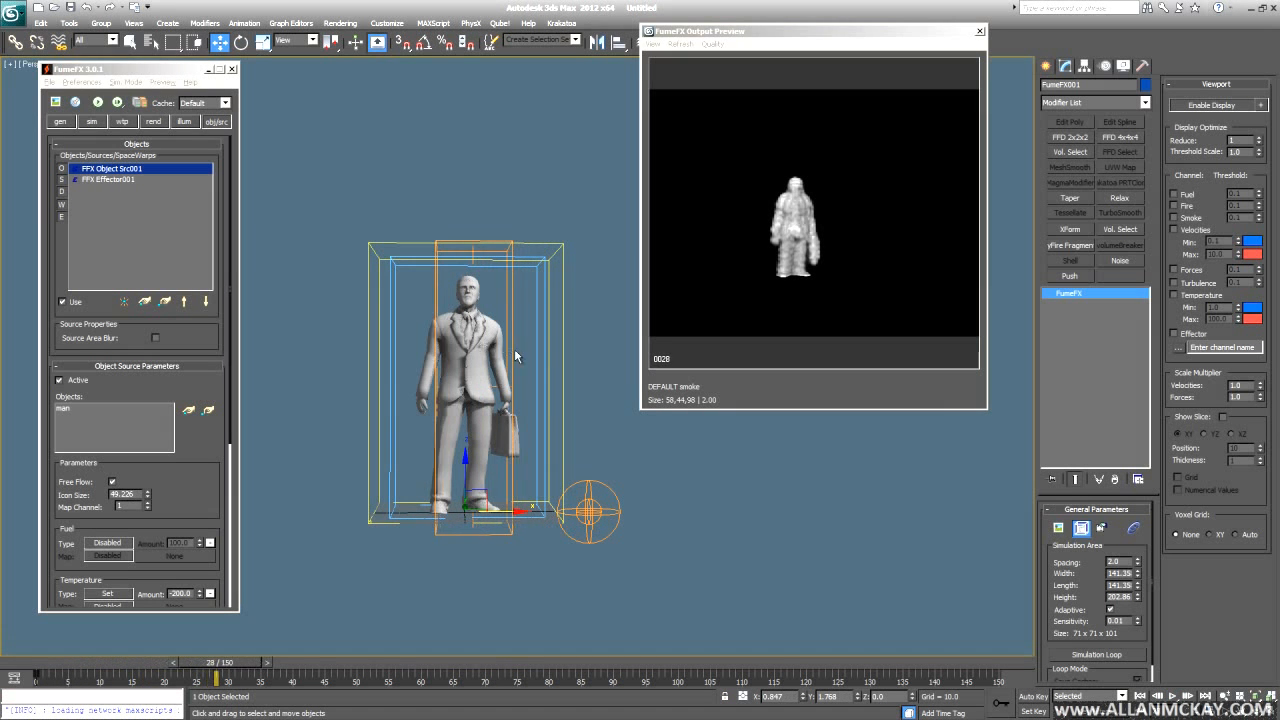
key("slash")
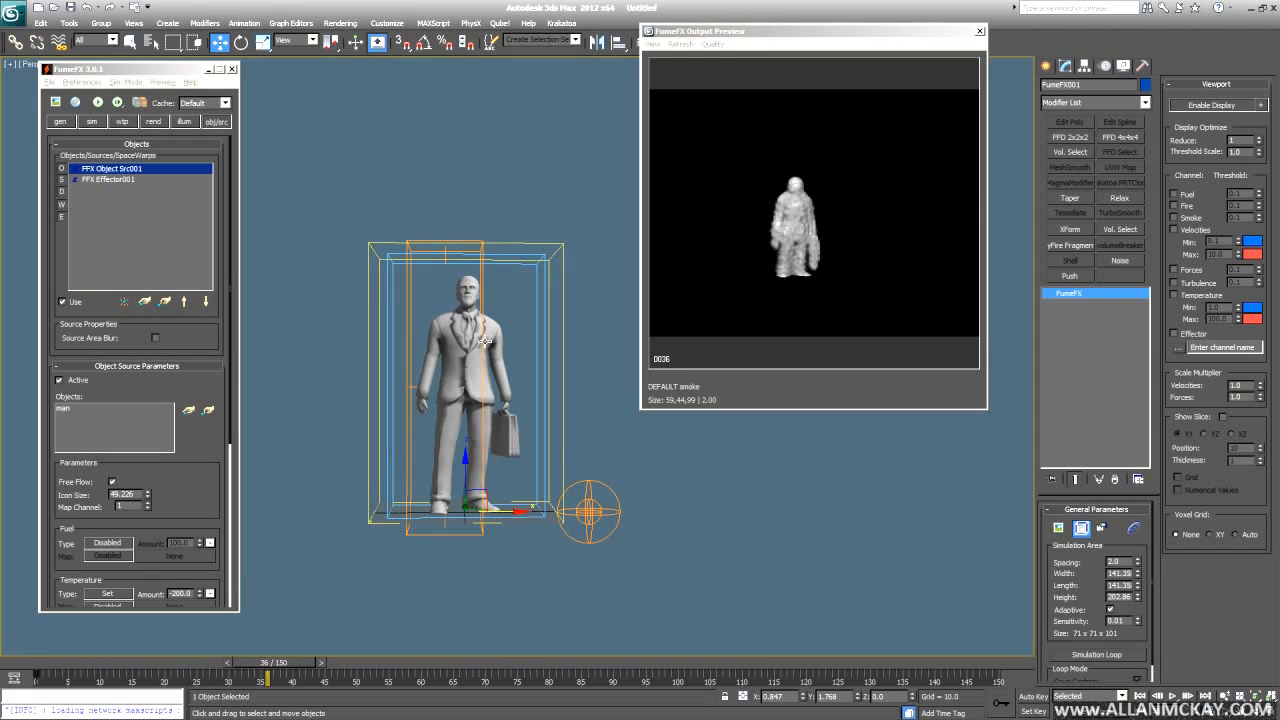
key("Home")
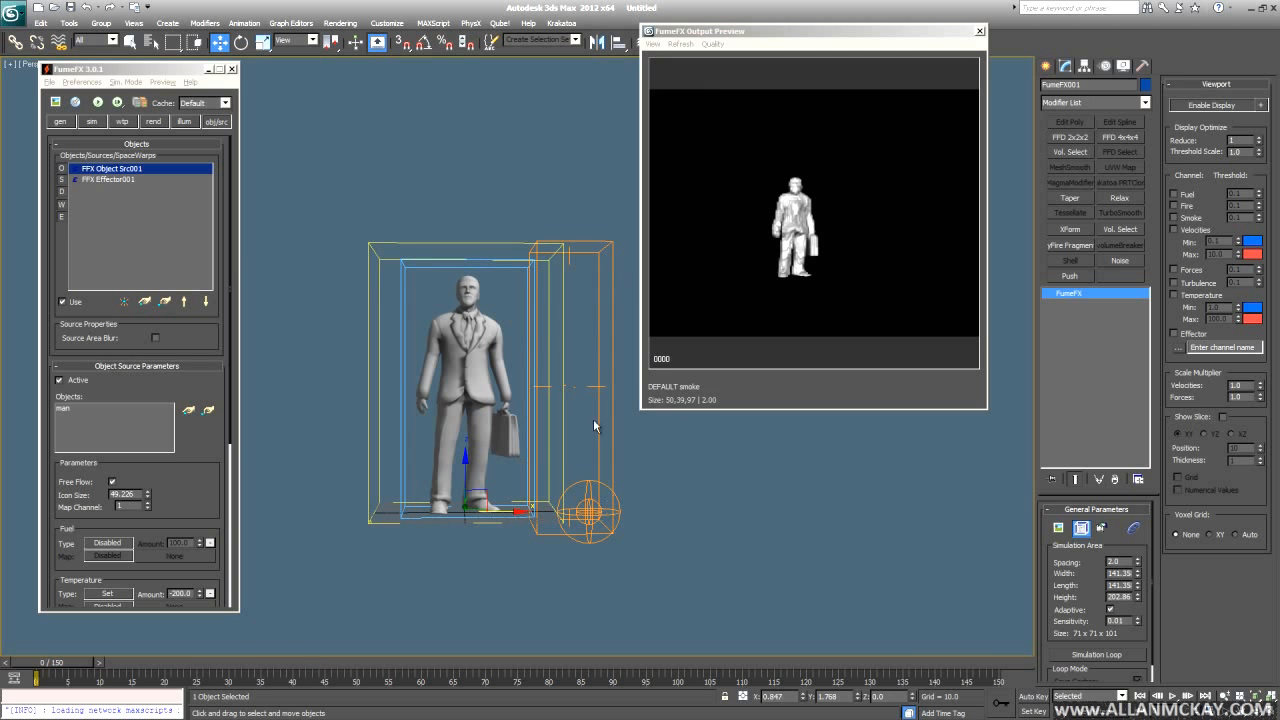
scroll(217, 426, "down", 5)
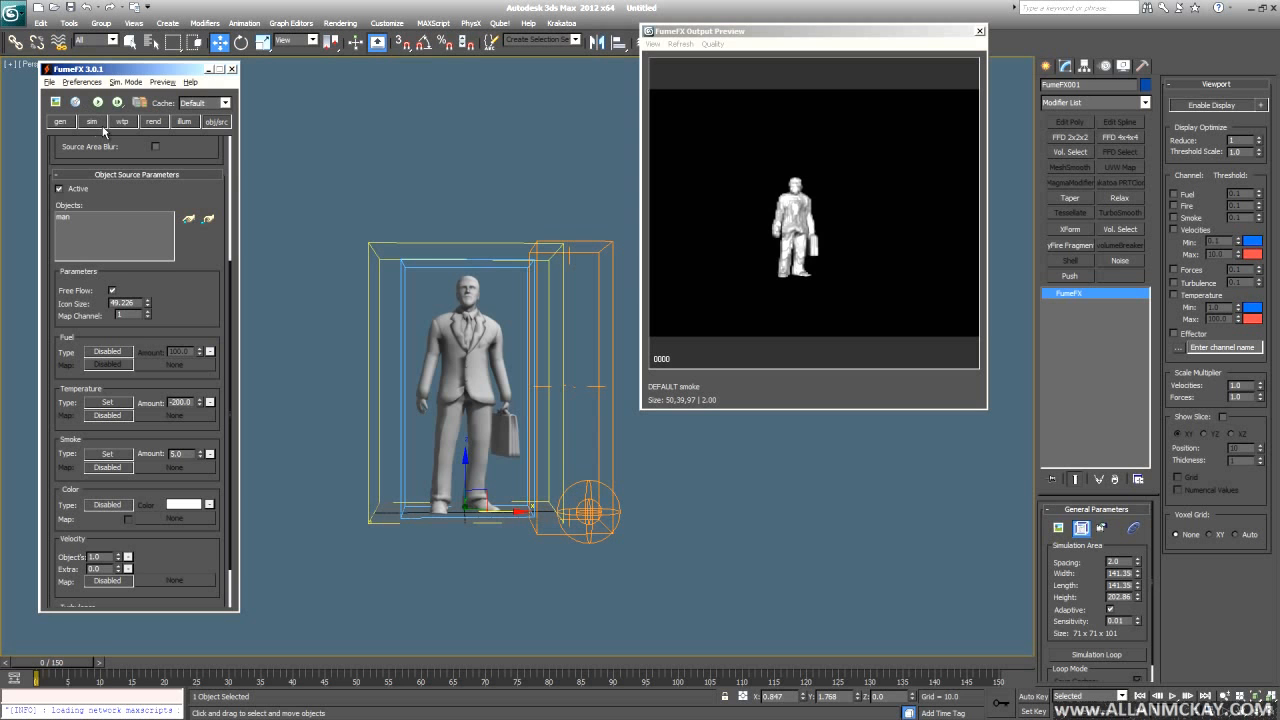
- Review the effector, source and Smoke/Temperature sim settings, then restart the simulation
scroll(165, 394, "up", 4)
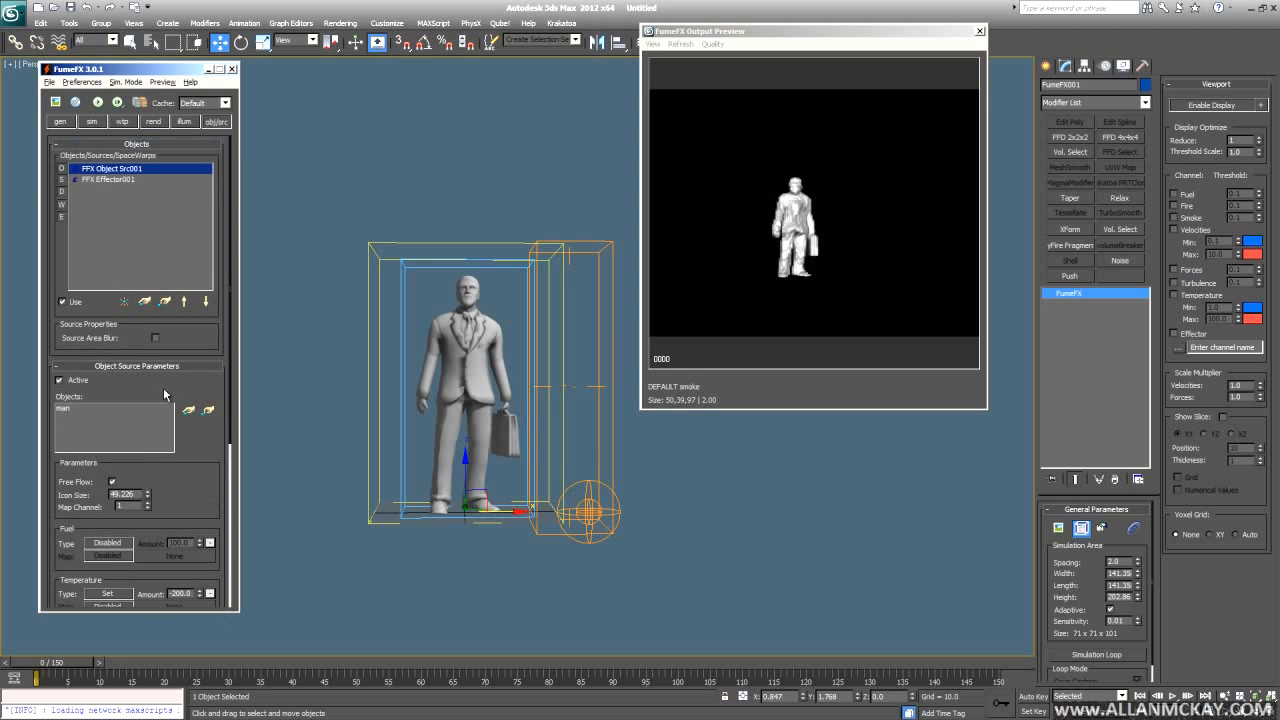
left_click(115, 179)
left_click(93, 121)
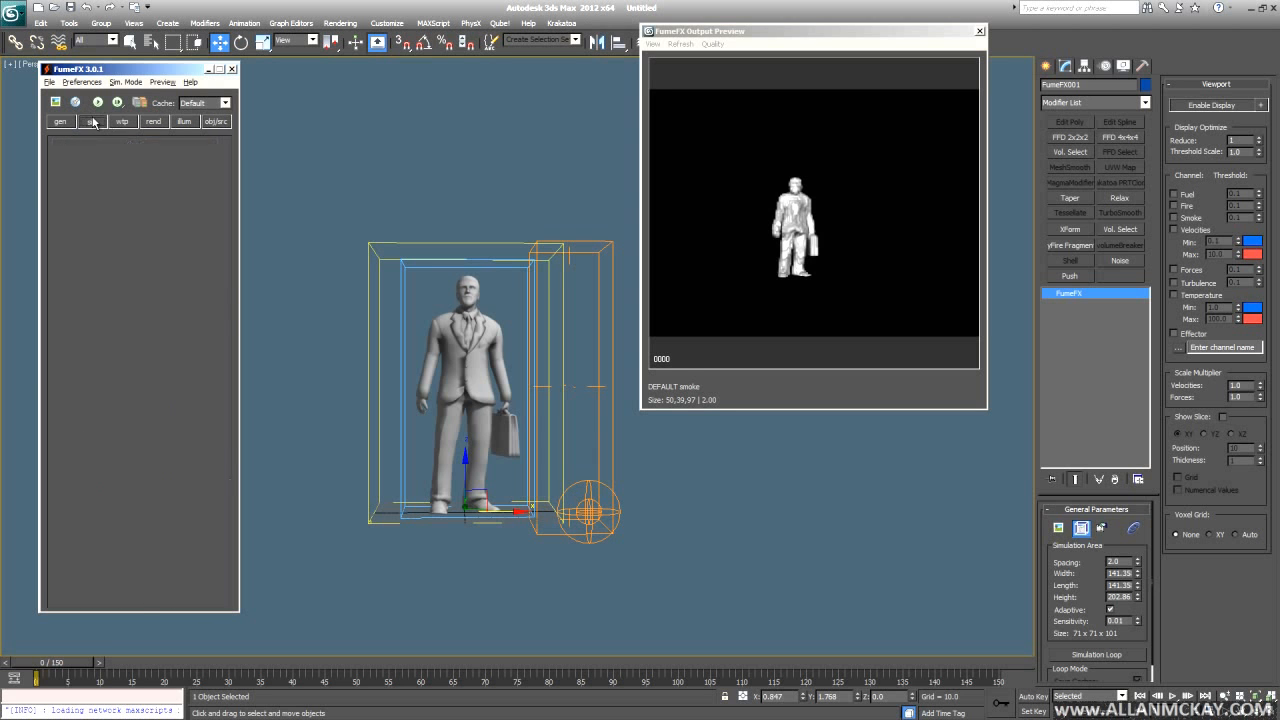
left_click(215, 121)
left_click(120, 169)
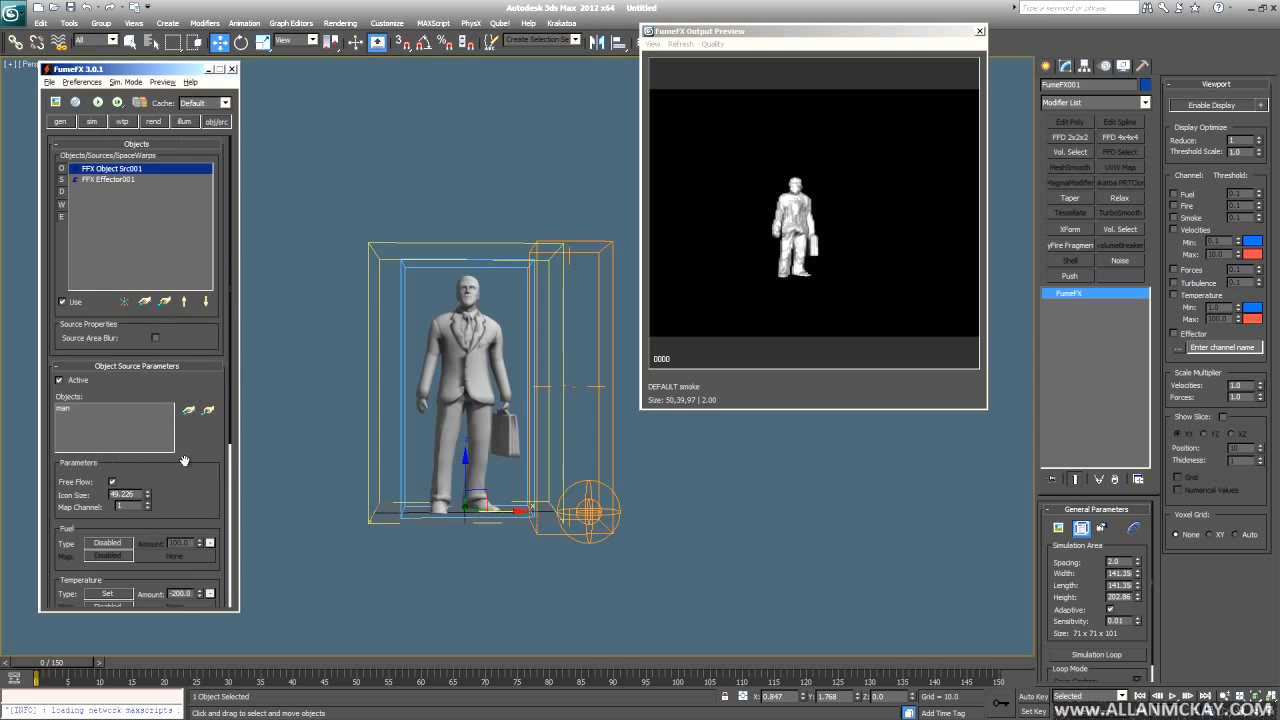
scroll(166, 339, "down", 3)
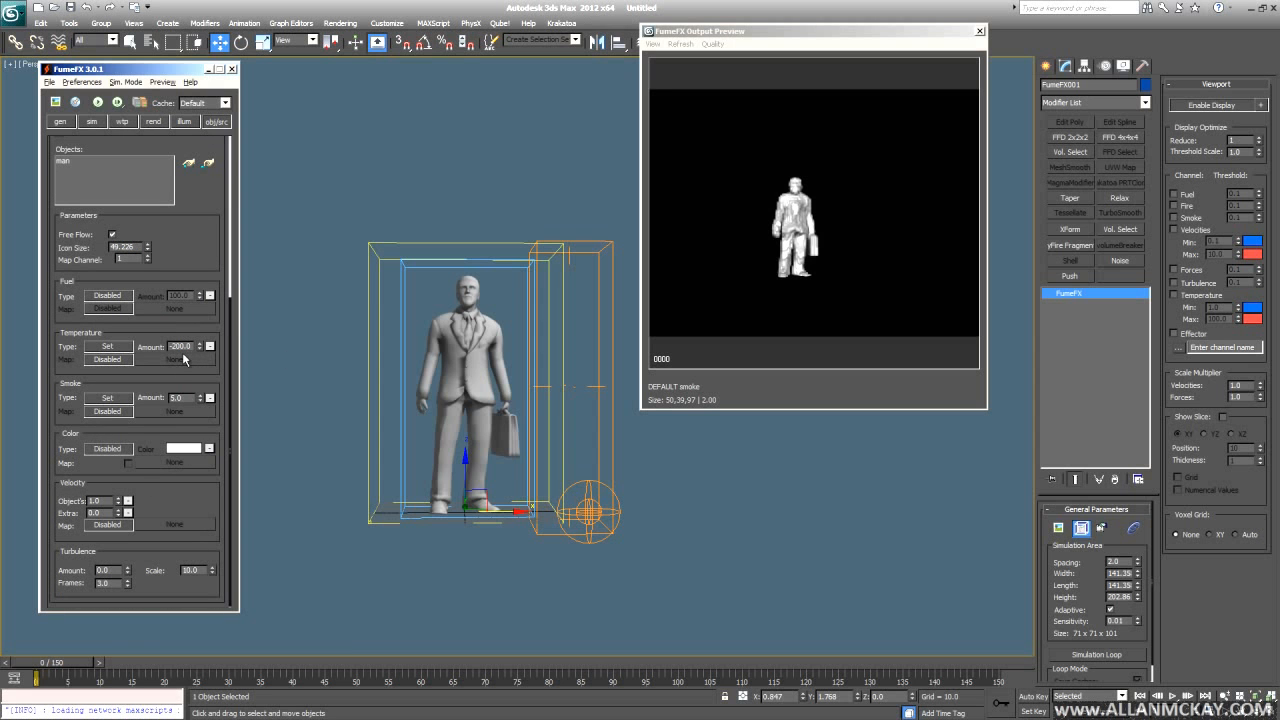
left_click(93, 121)
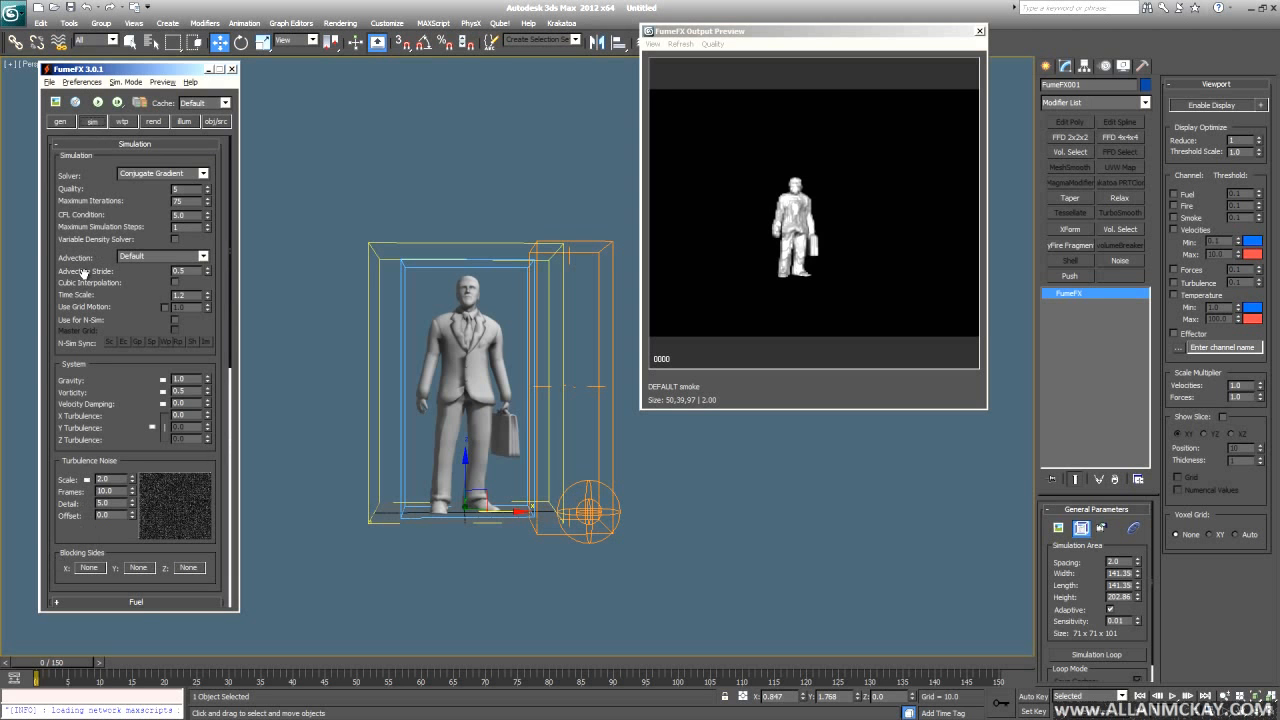
scroll(107, 404, "down", 5)
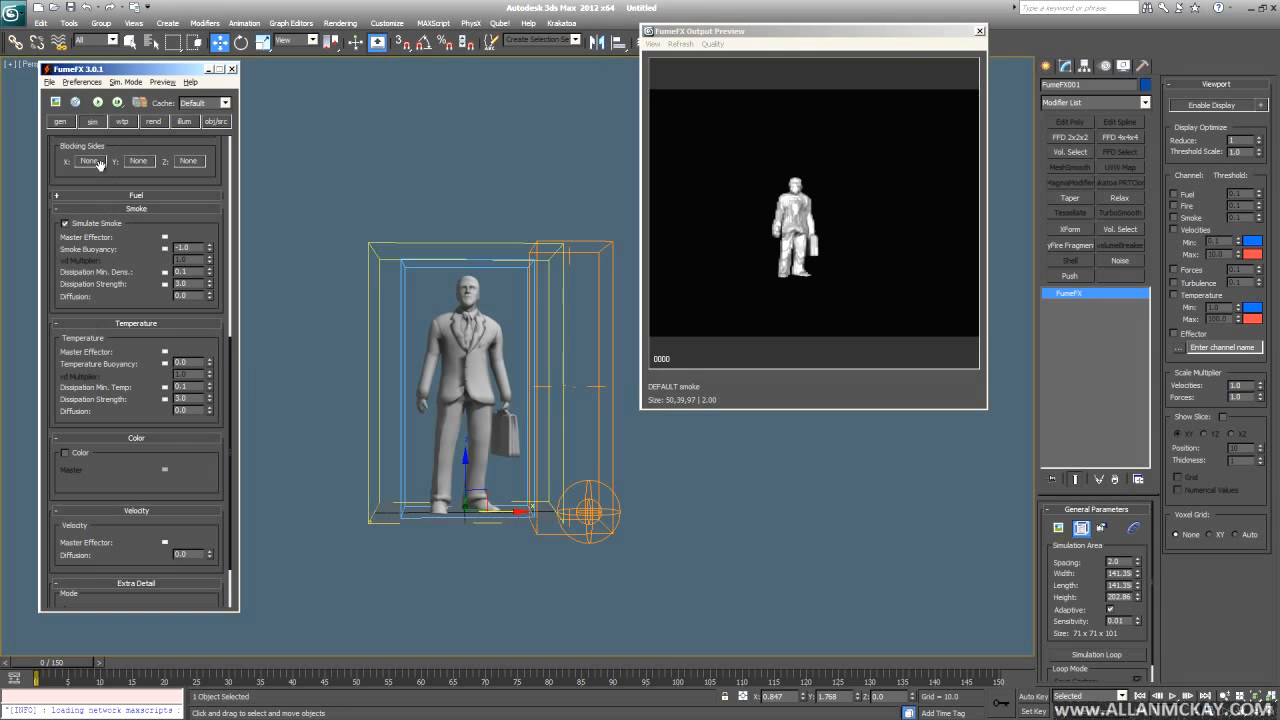
left_click(97, 104)
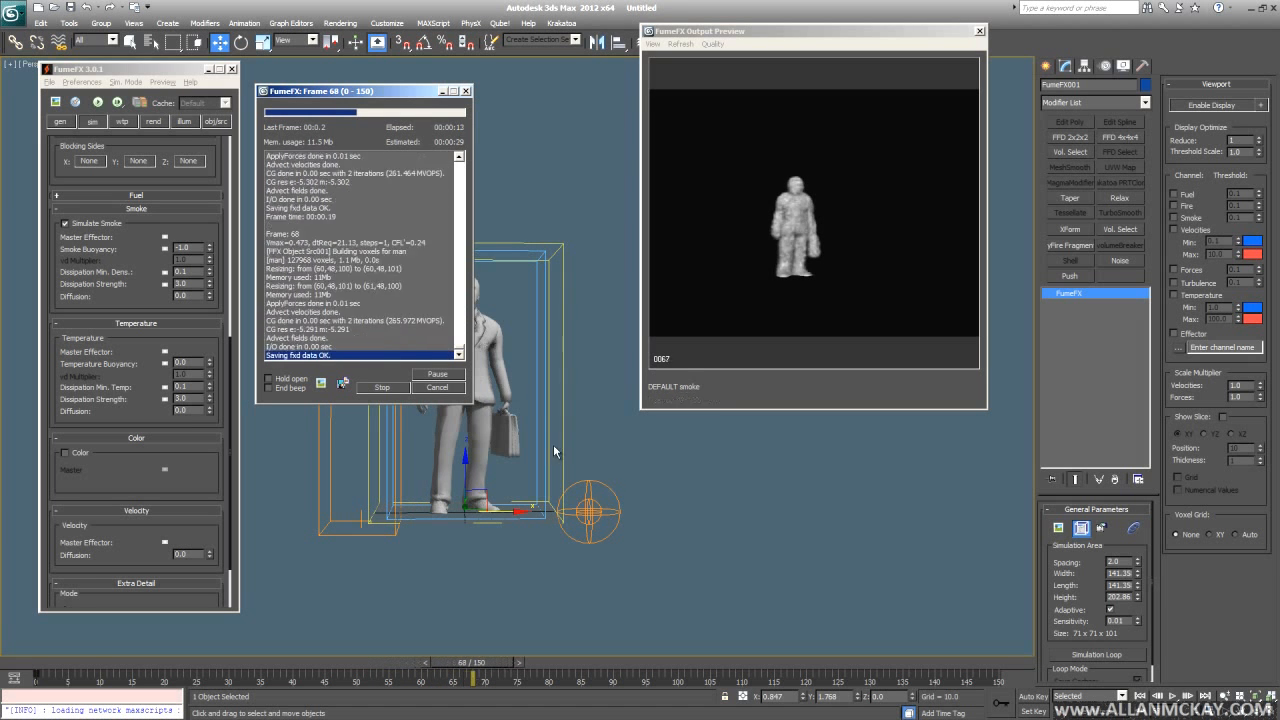
- Cancel the running simulation around frame 68
left_click(455, 390)
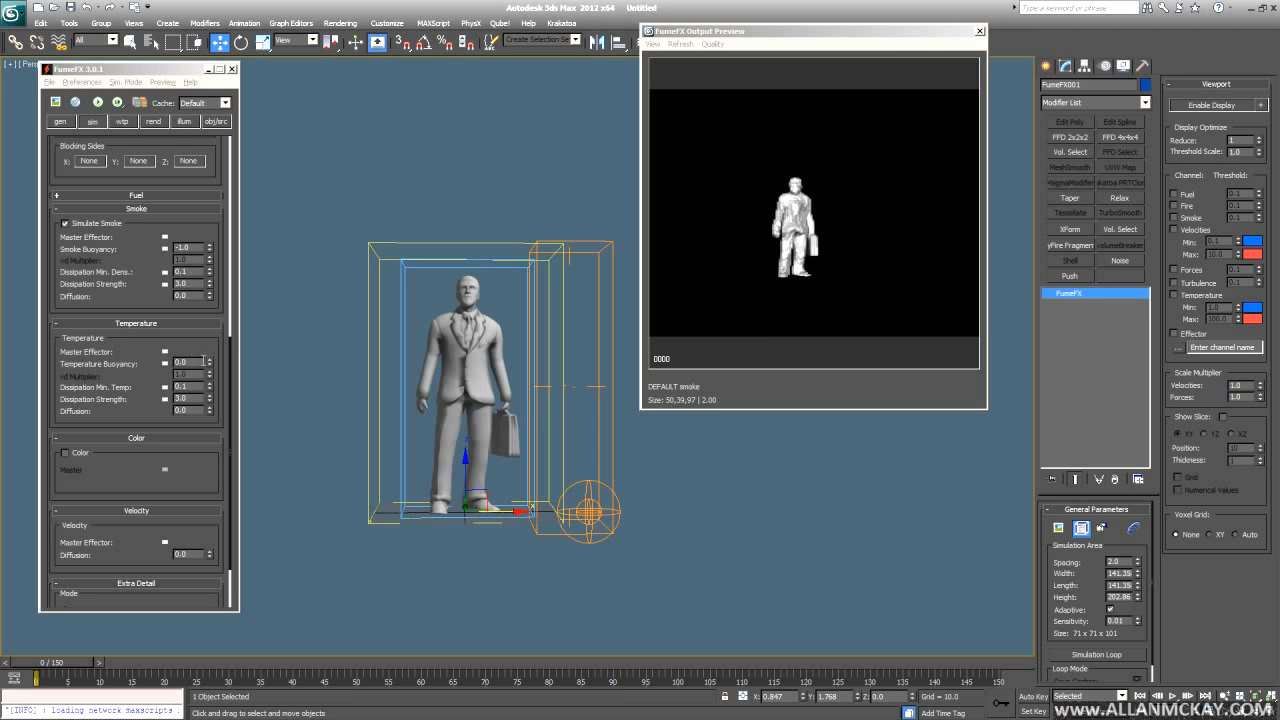
- Connect Temperature Buoyancy to the 'Temp - FFX Effector001' effector channel and confirm
left_click(165, 364)
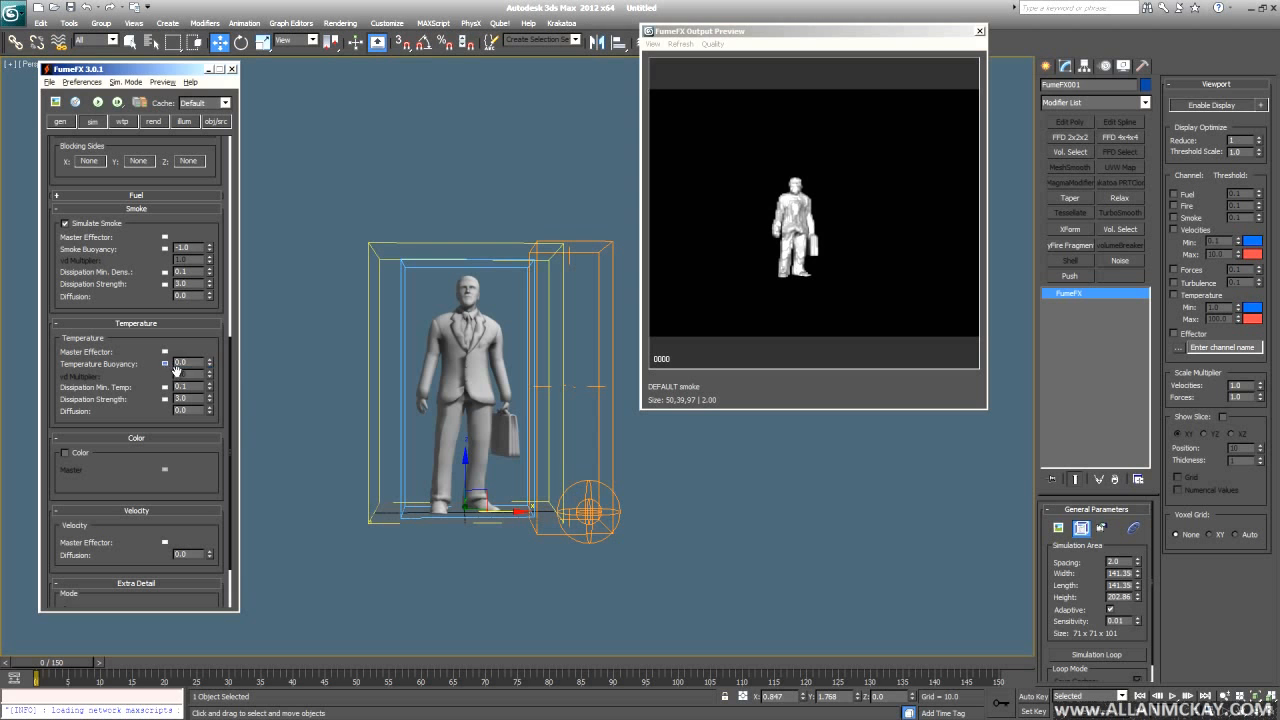
left_click(165, 364)
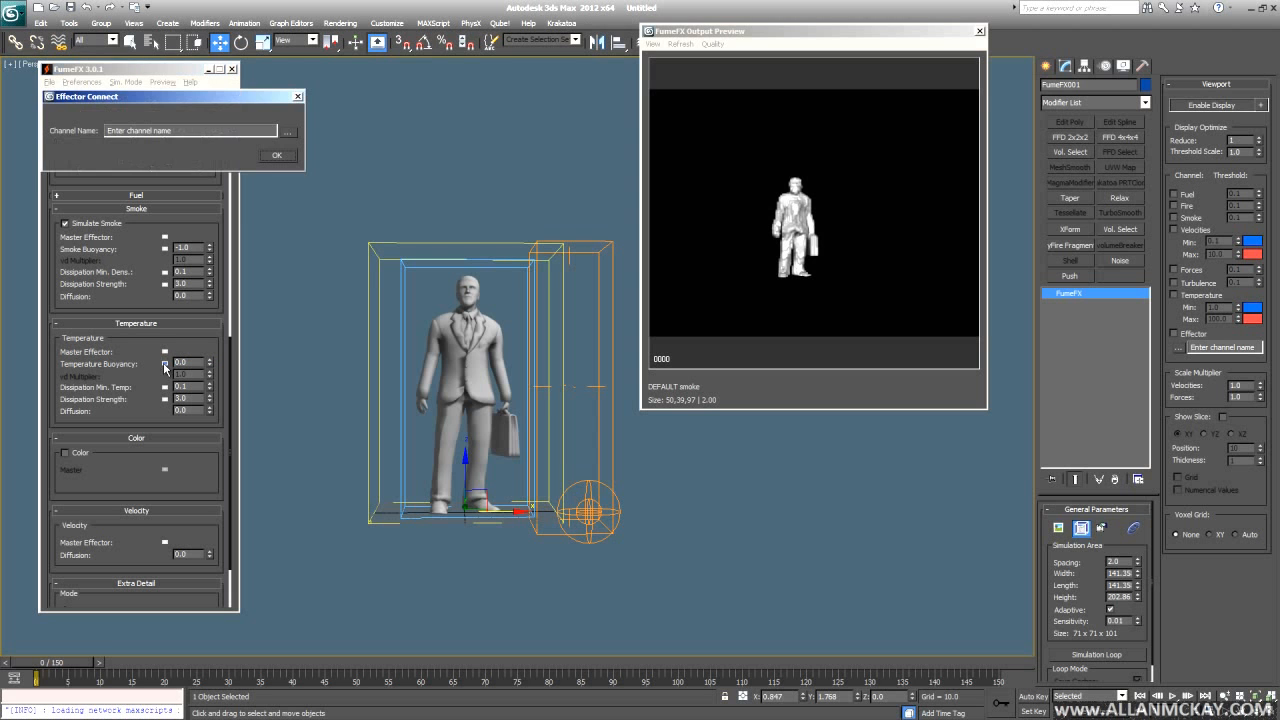
left_click_drag(164, 98, 393, 131)
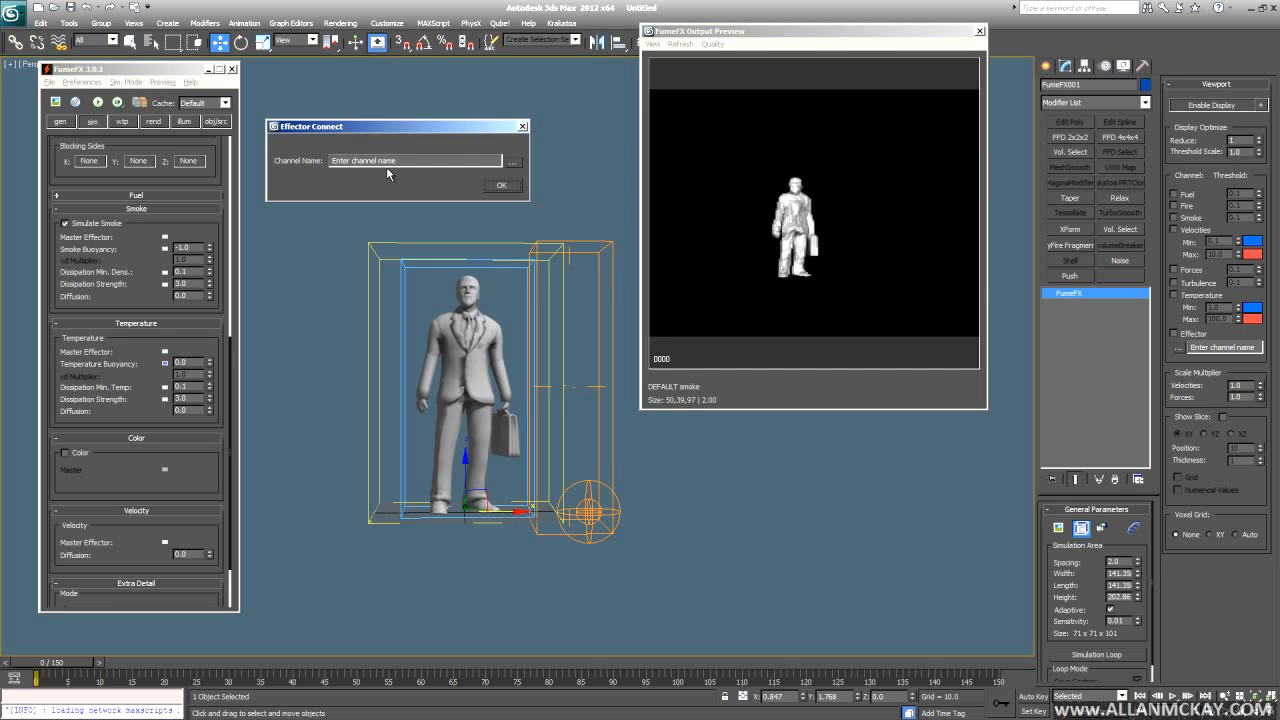
left_click(512, 163)
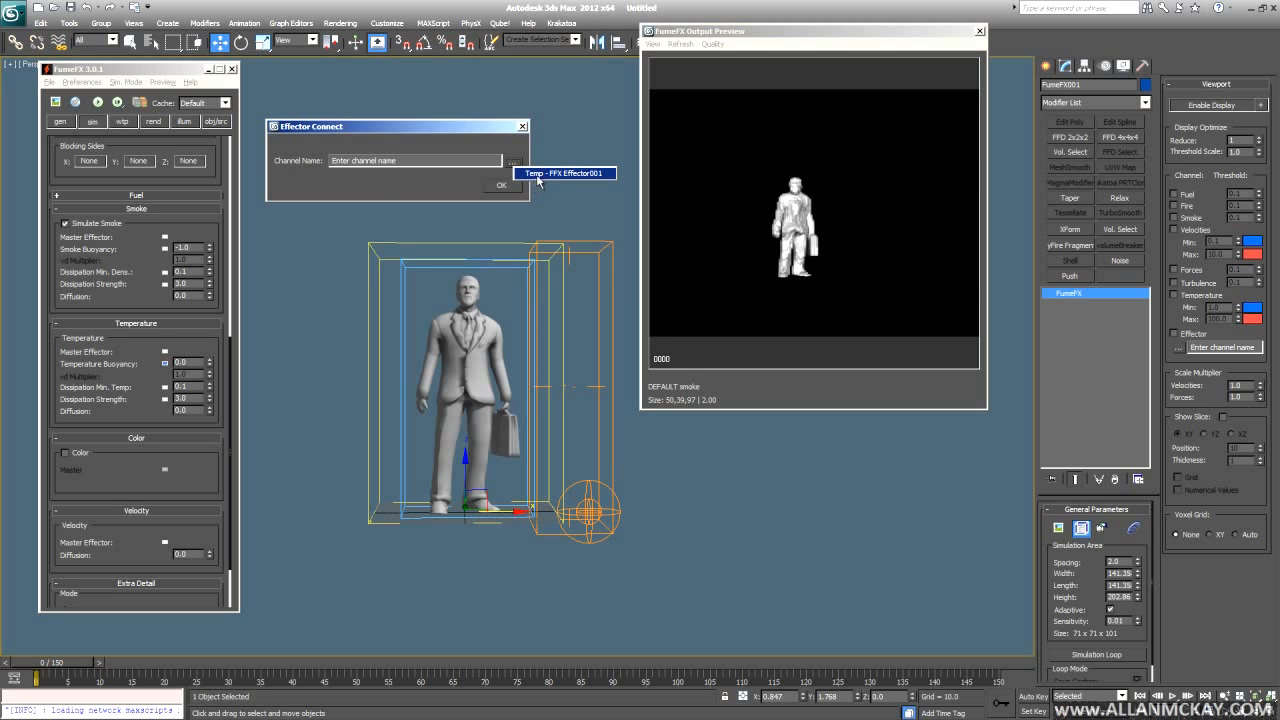
left_click(551, 175)
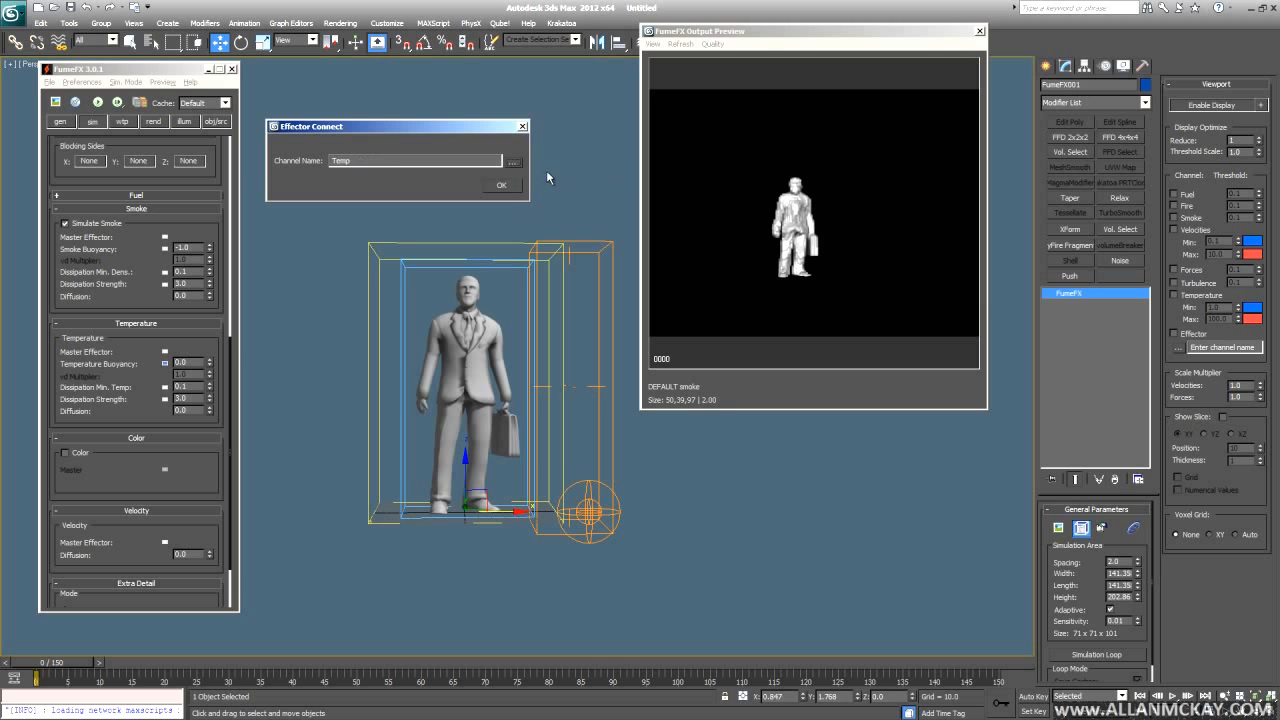
left_click(503, 186)
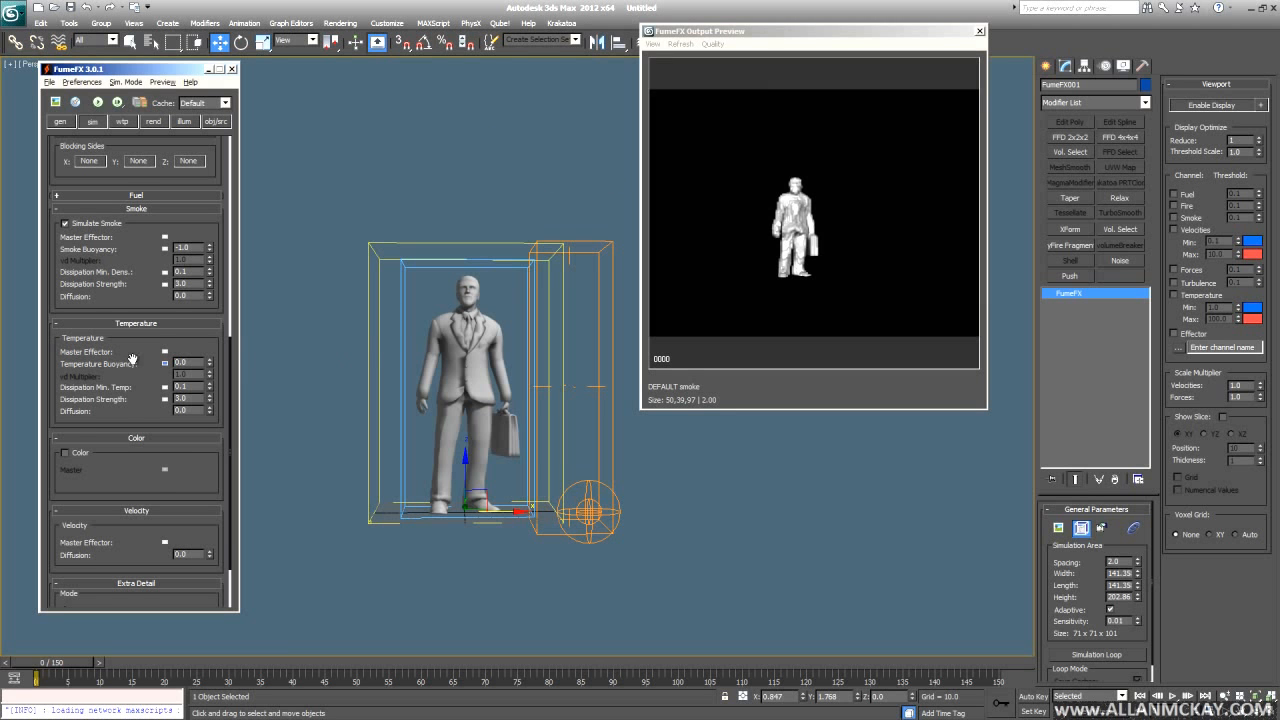
left_click_drag(133, 359, 136, 354)
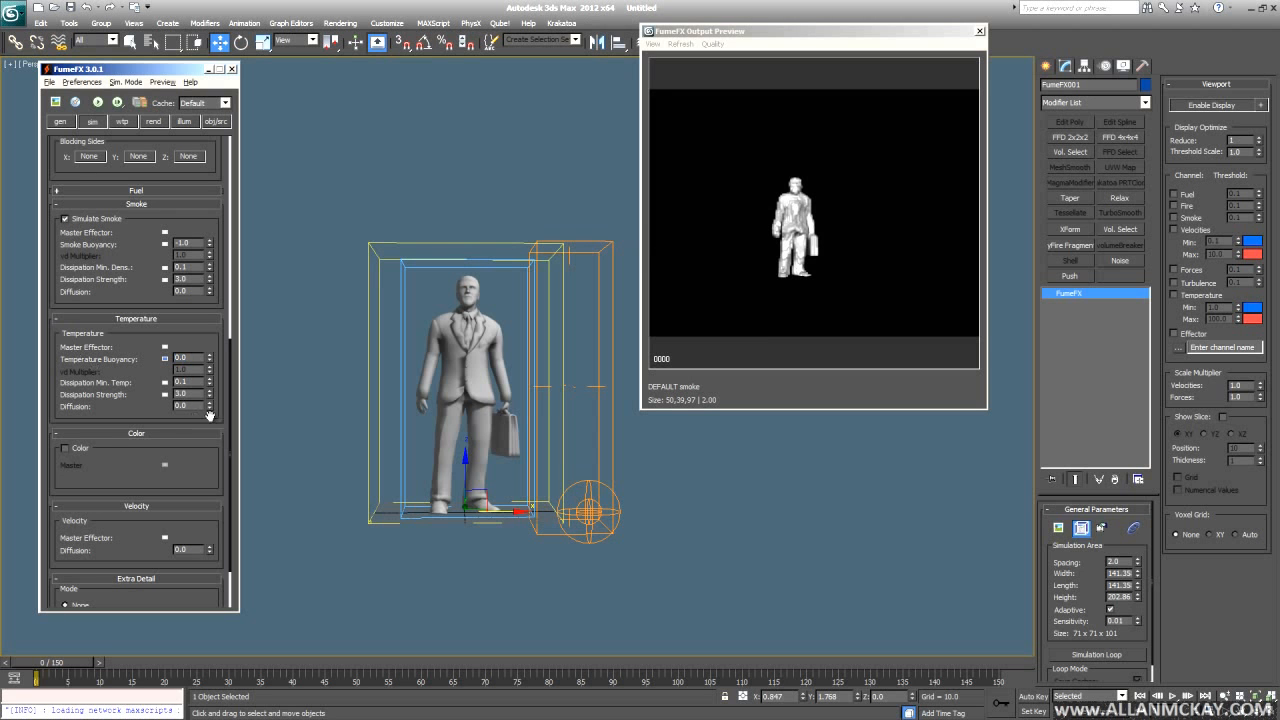
- Select the man's object source and key a spinner change at frame 3 with Auto Key
left_click(216, 121)
left_click(157, 178)
mouse_move(152, 425)
left_mouse_down()
mouse_move(146, 353)
mouse_move(139, 422)
left_mouse_up()
left_click(137, 169)
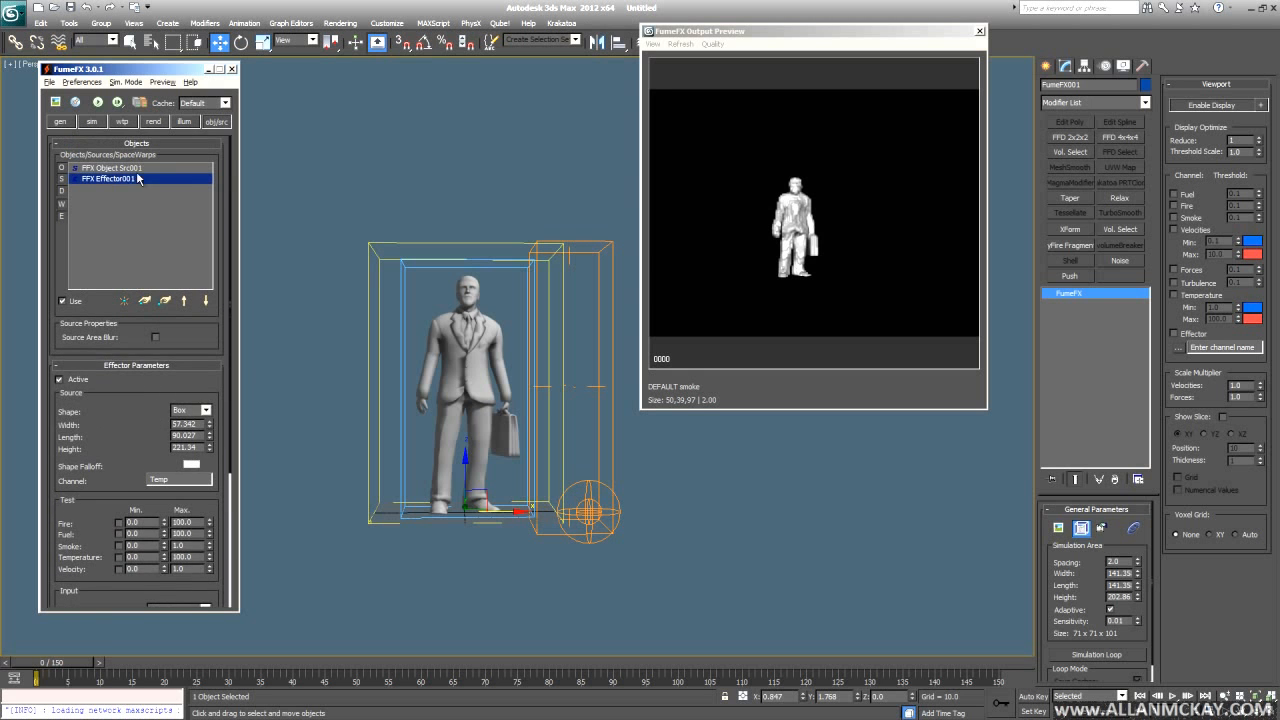
key("n")
left_click_drag(78, 662, 97, 662)
left_click(148, 574)
left_click_drag(148, 574, 148, 326)
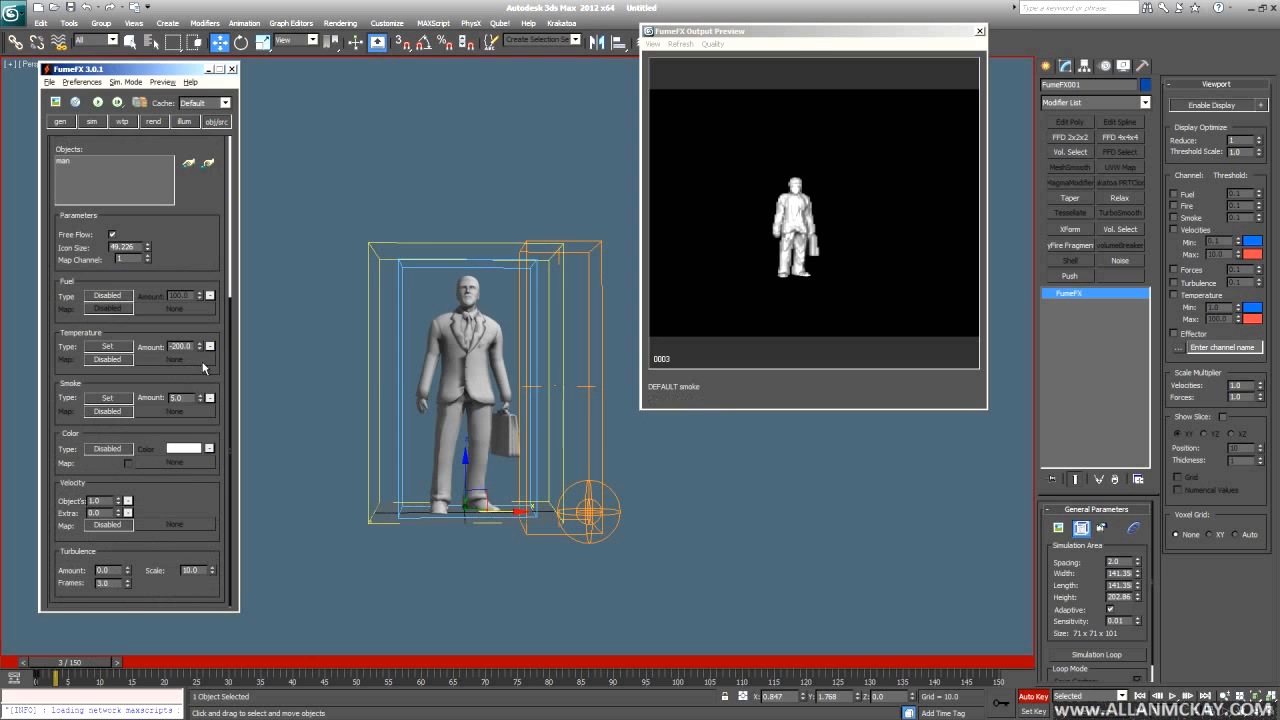
key("n")
key("Home")
- Change the man's Smoke Type from Set to Add and start the simulation
left_click(122, 401)
left_click(133, 422)
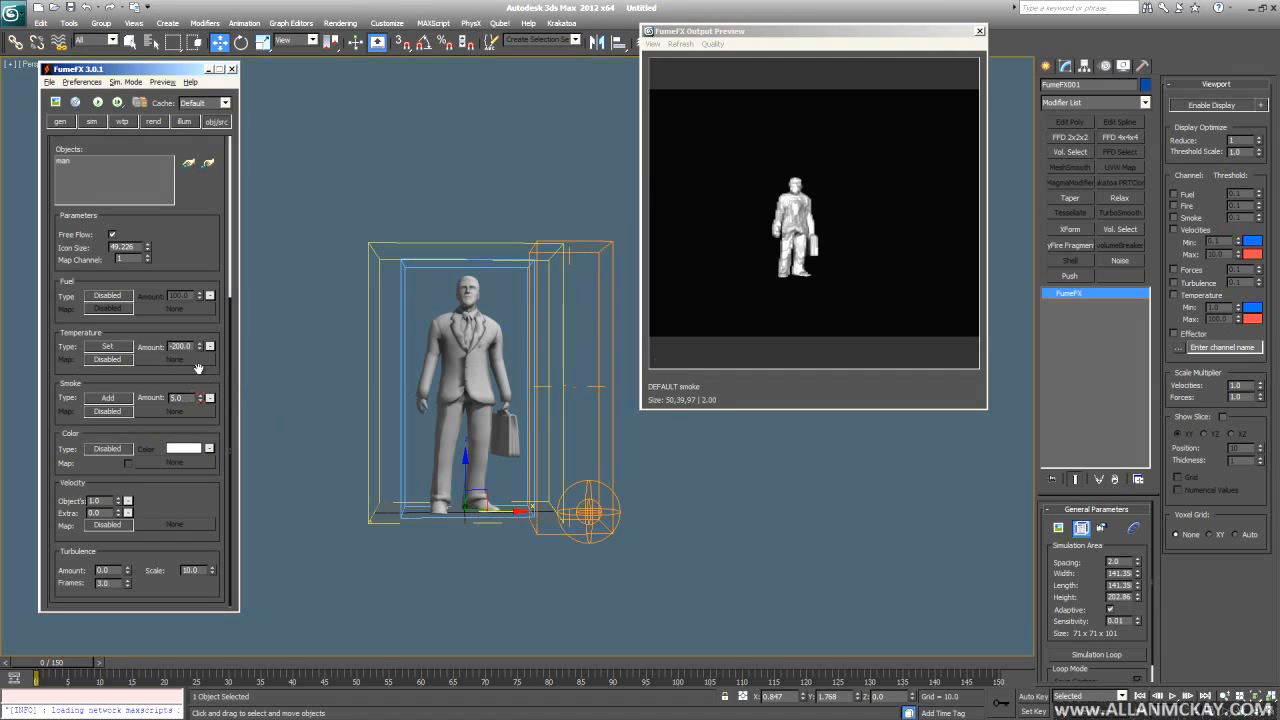
left_click(97, 102)
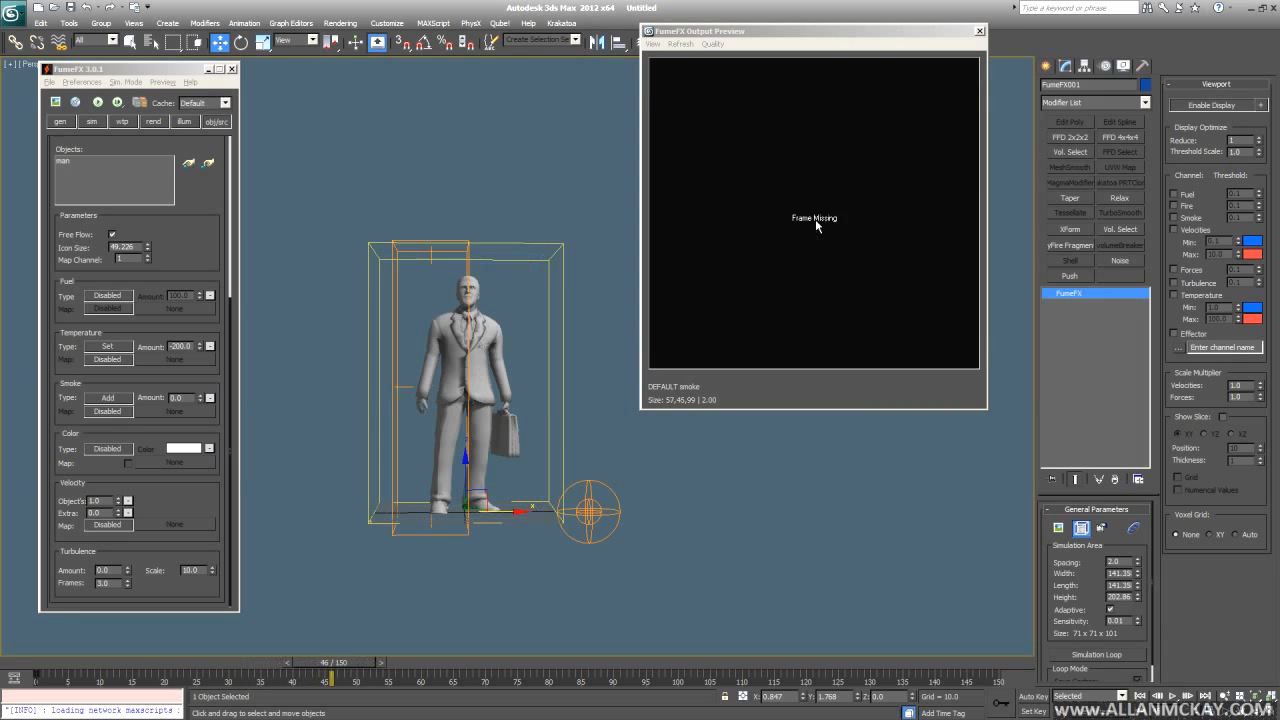
scroll(205, 272, "up", 5)
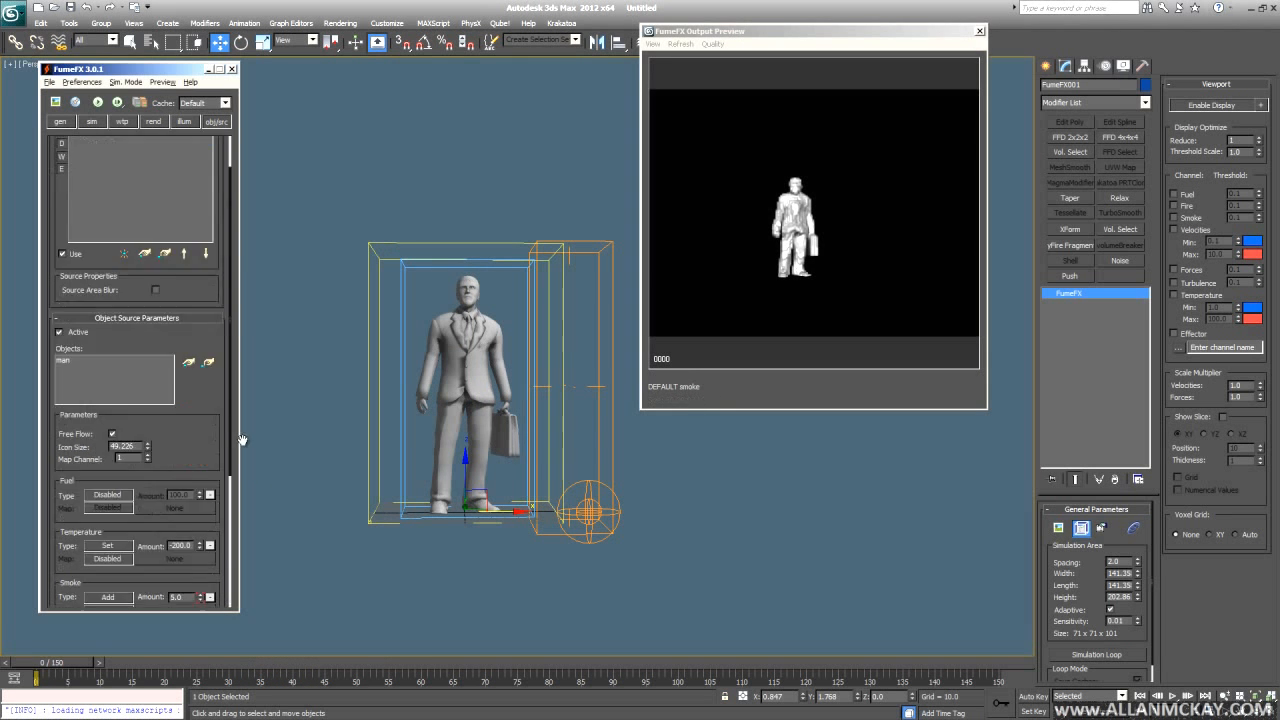
- Select FFX Effector001 in the Objects list and scroll to its Effector Parameters rollout
left_click(143, 172)
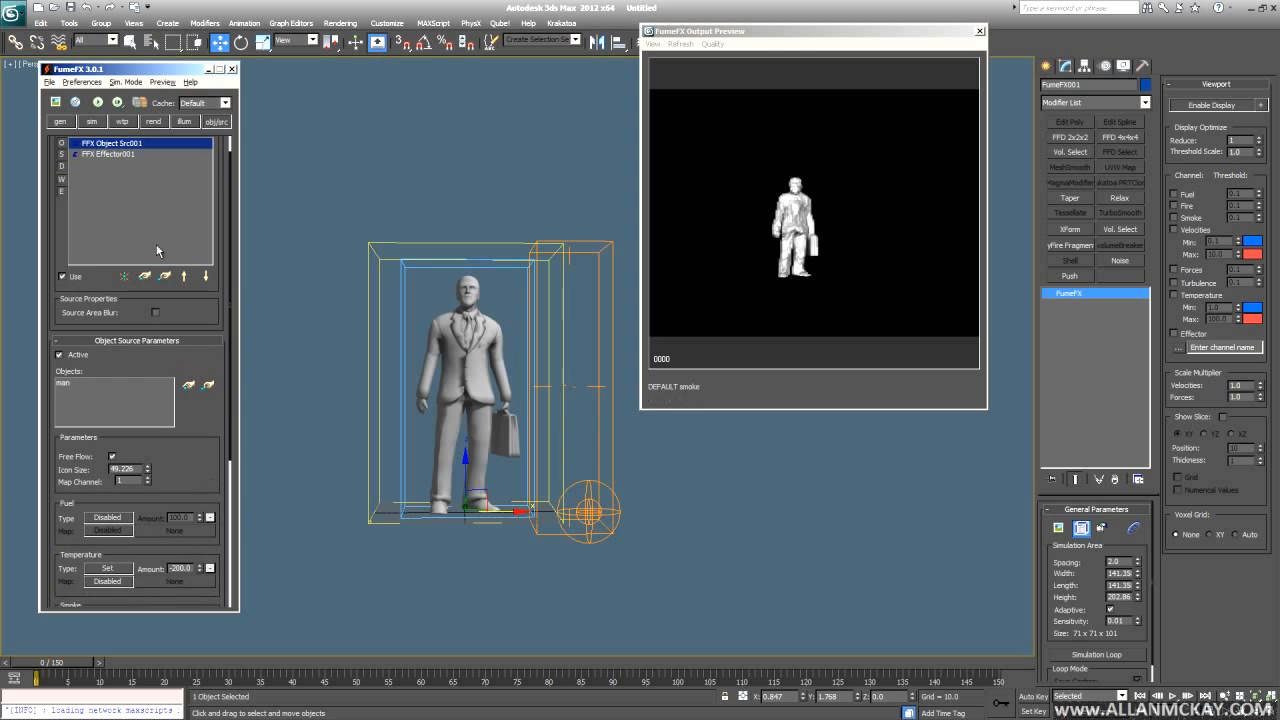
left_click_drag(163, 393, 130, 212)
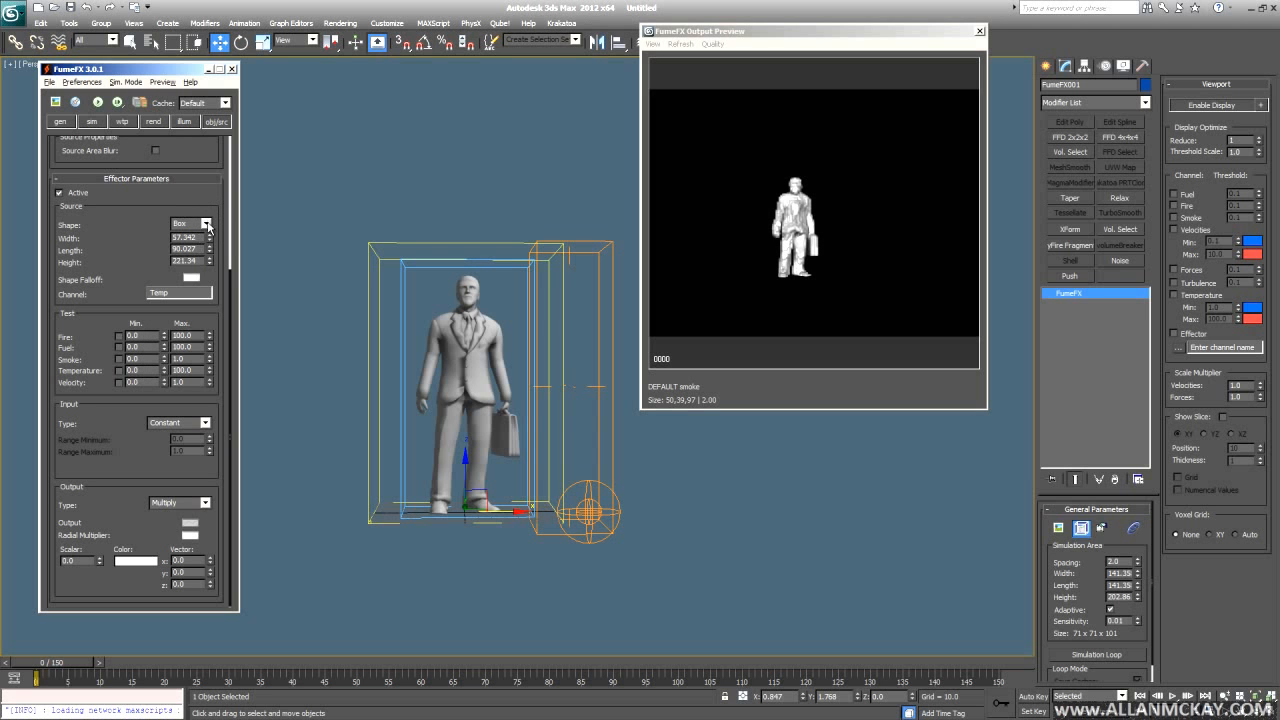
- Keep the effector input type at Constant, set output type to Replace, and select the Scalar value
left_click(209, 423)
left_click(209, 423)
left_click(209, 503)
left_click(205, 503)
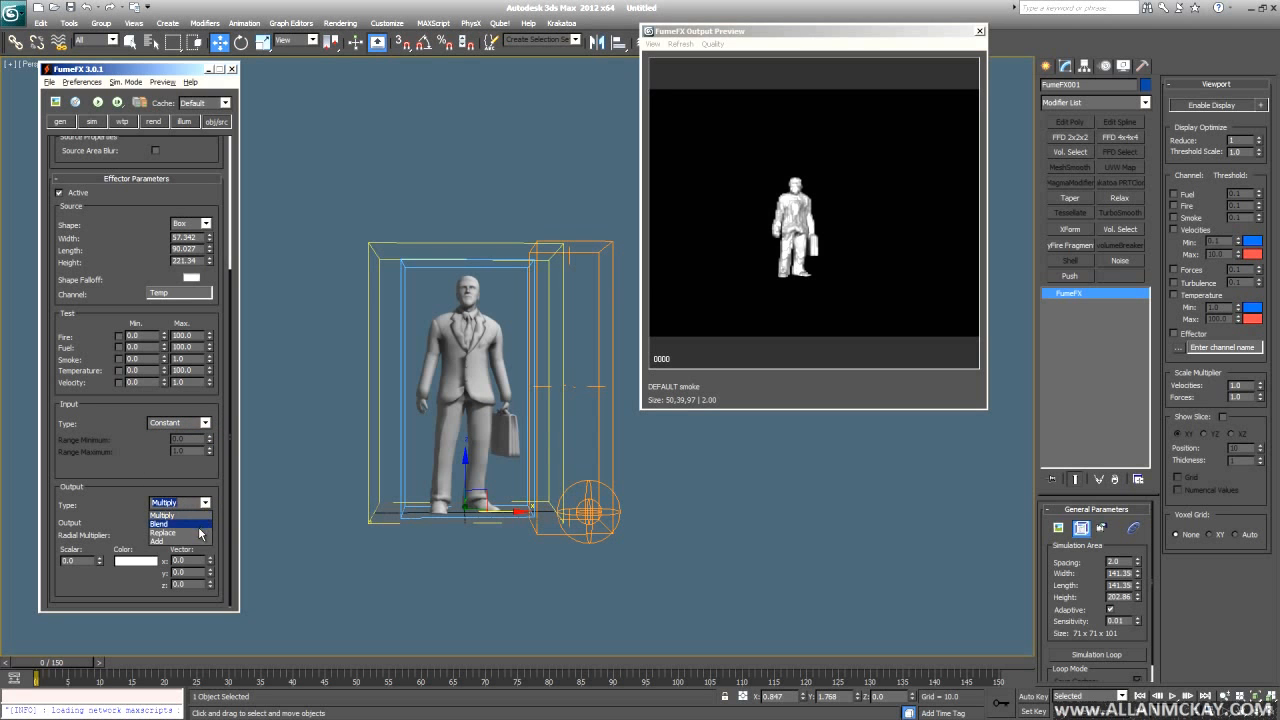
left_click(165, 532)
double_click(70, 562)
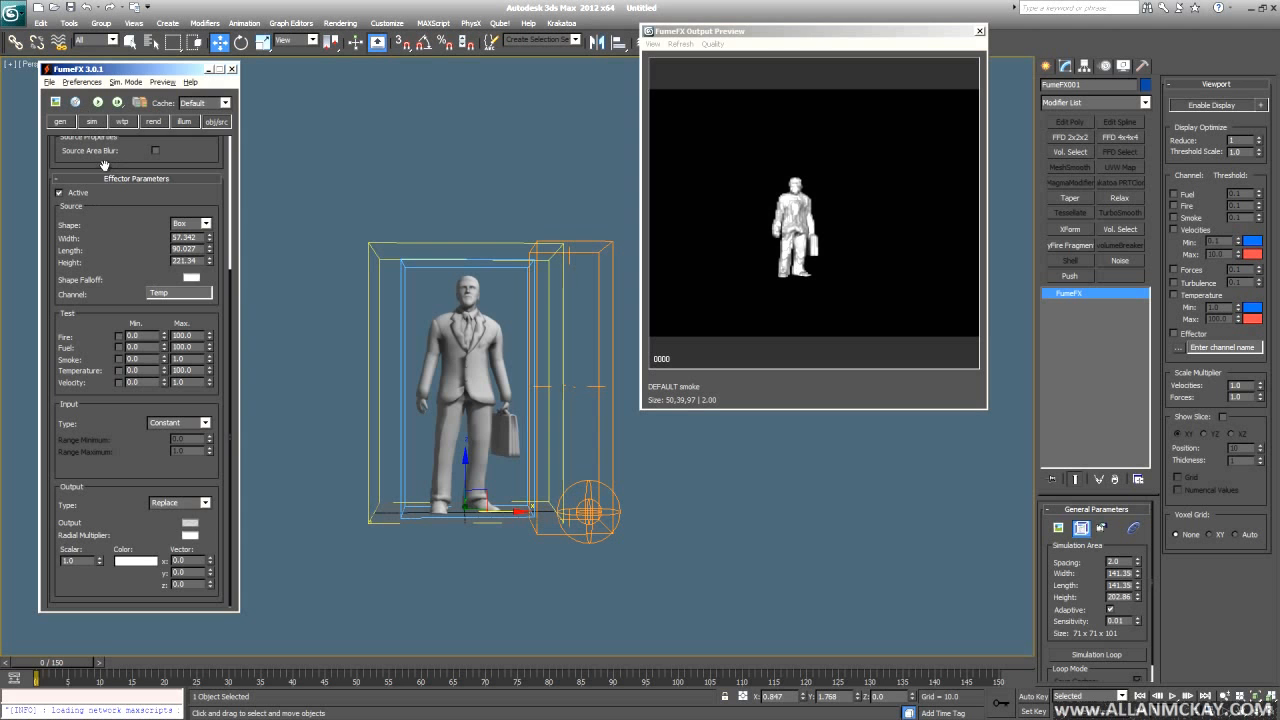
- Verify Temperature Buoyancy's effector connection is Temp, then return to the effector parameters
left_click(96, 124)
scroll(205, 370, "down", 5)
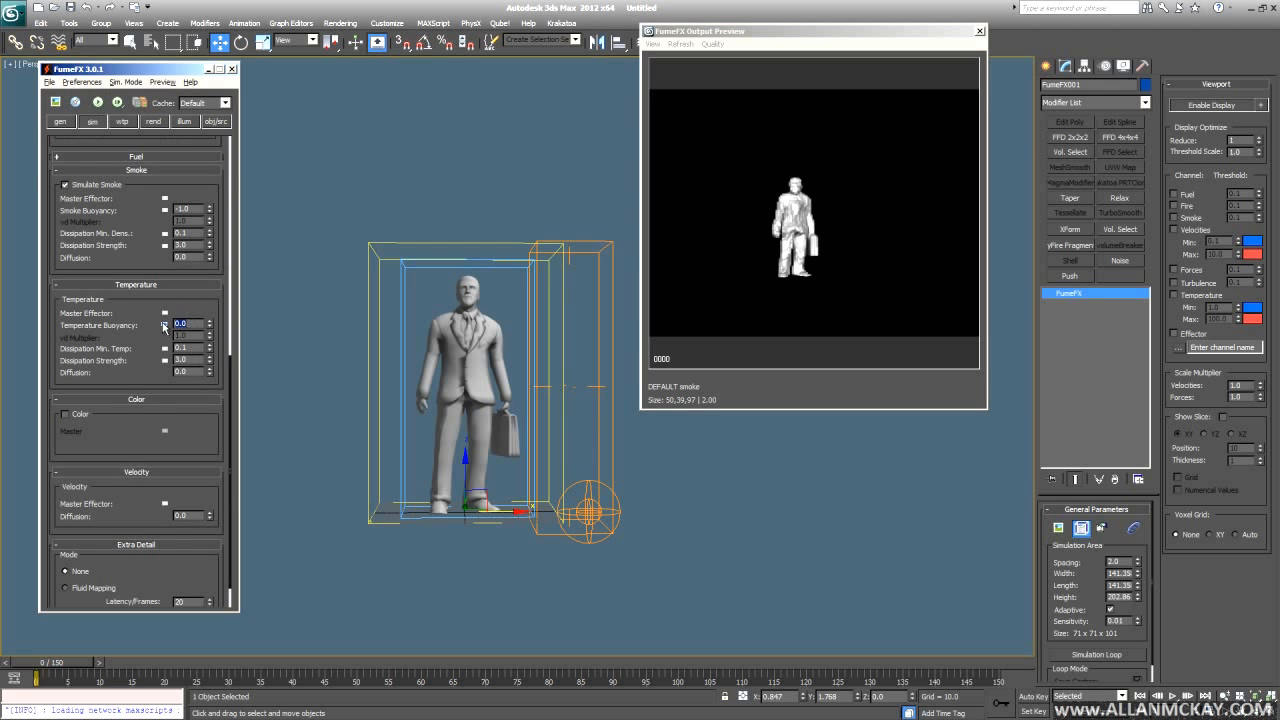
left_click(165, 325)
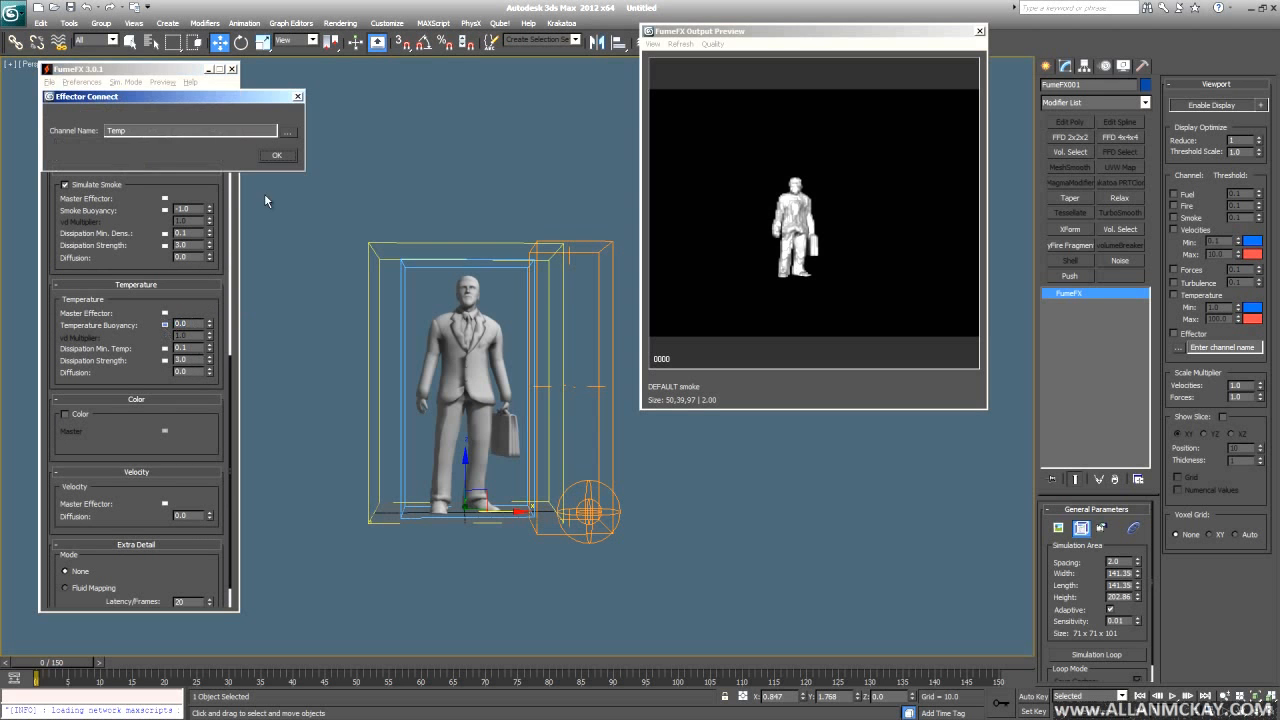
left_click(297, 96)
left_click(216, 122)
scroll(103, 503, "down", 5)
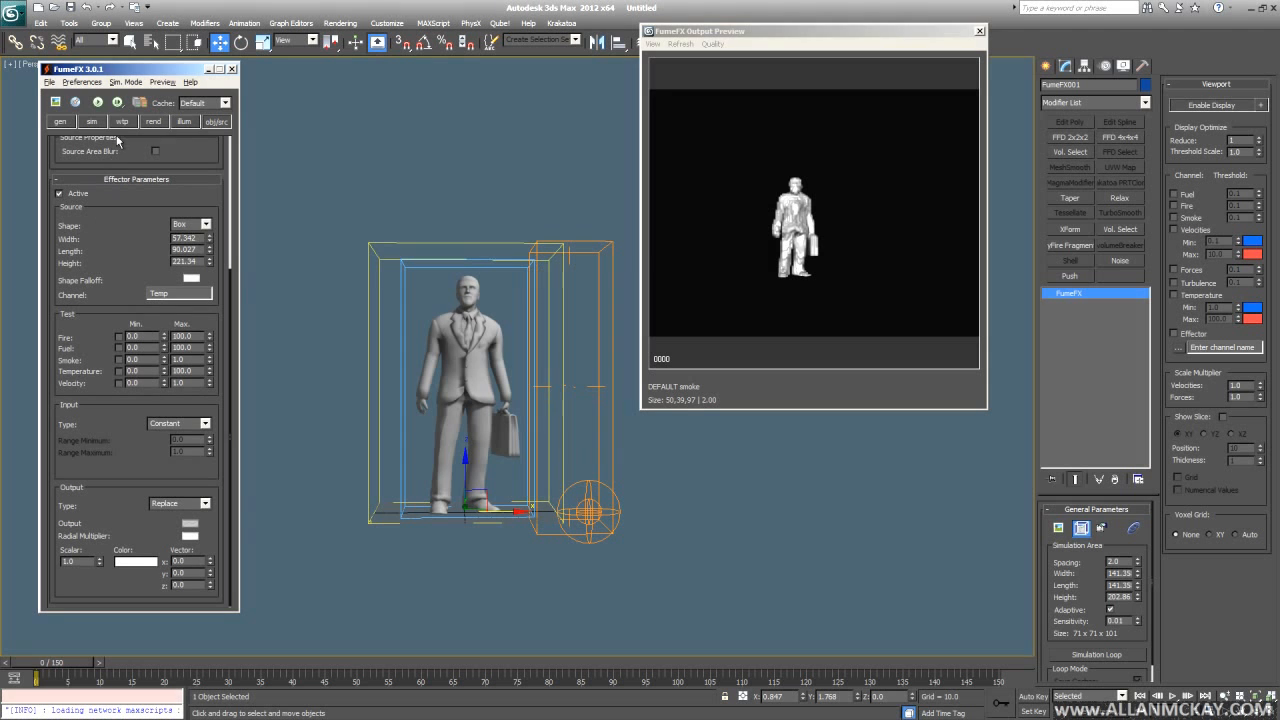
- Run a test smoke simulation while orbiting around the man figure, then cancel it
left_click(97, 102)
scroll(520, 550, "up", 5)
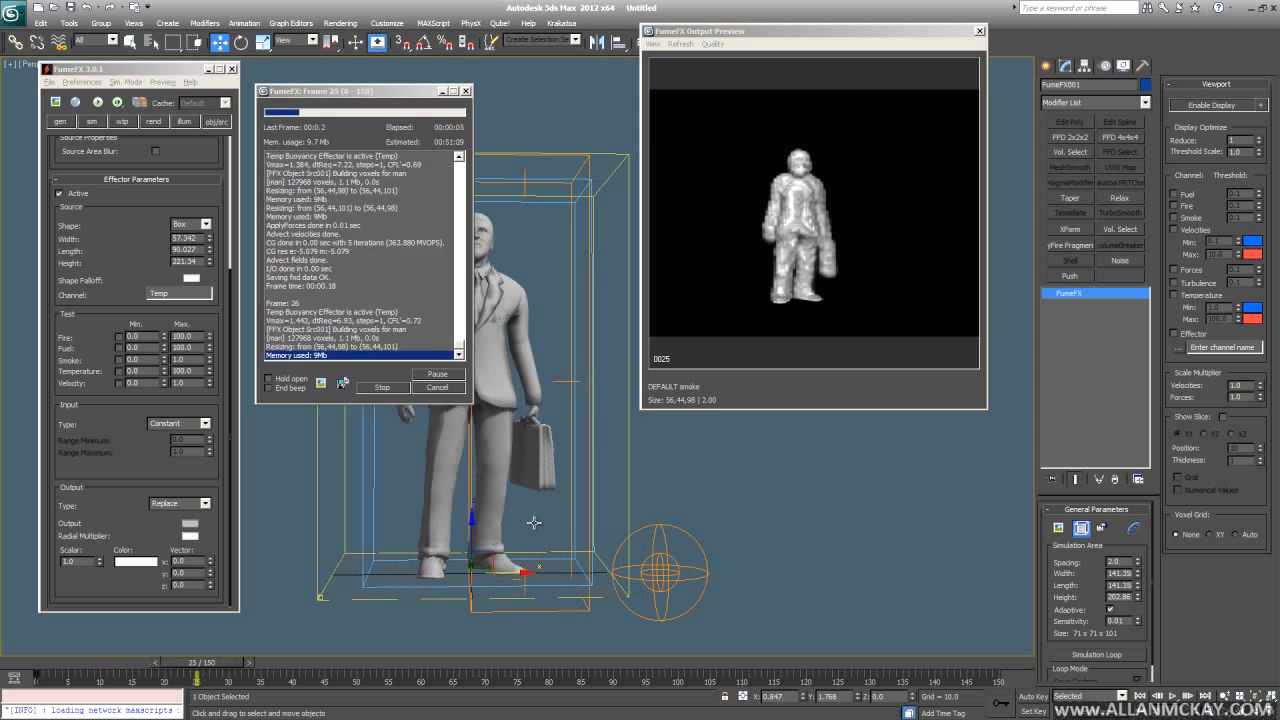
middle_click_drag(534, 523, 595, 536, "alt")
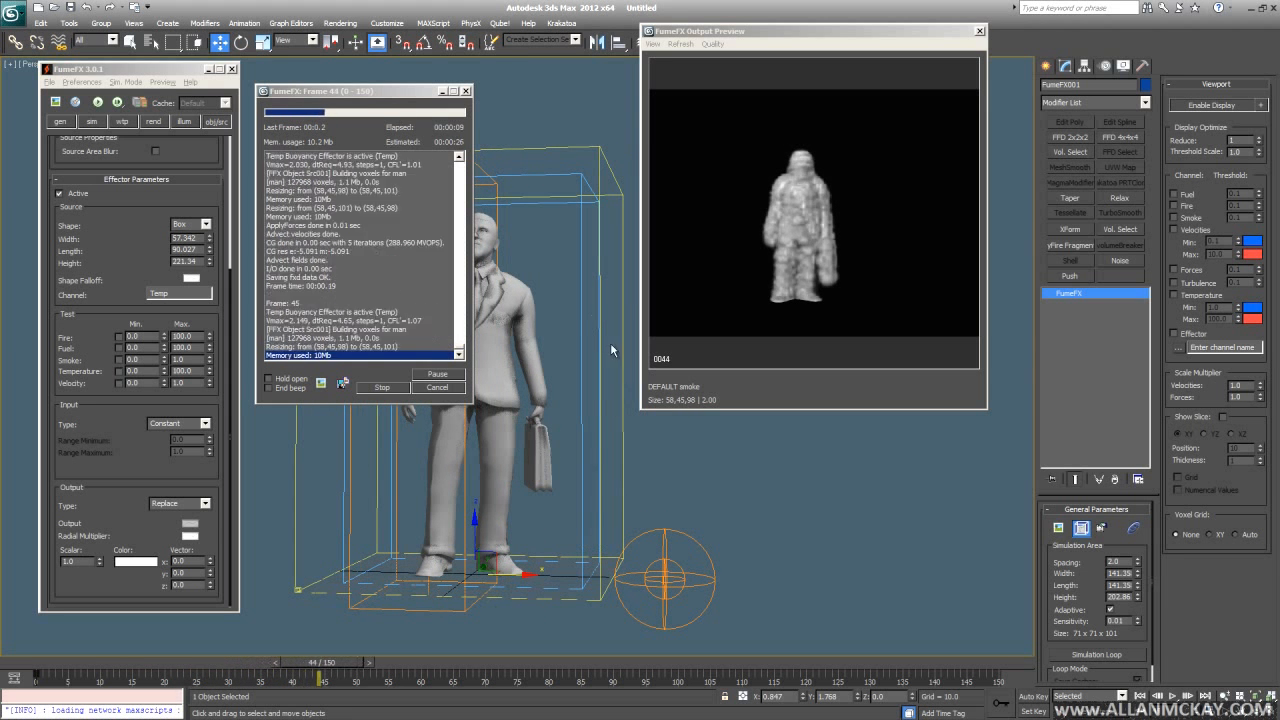
left_click(458, 388)
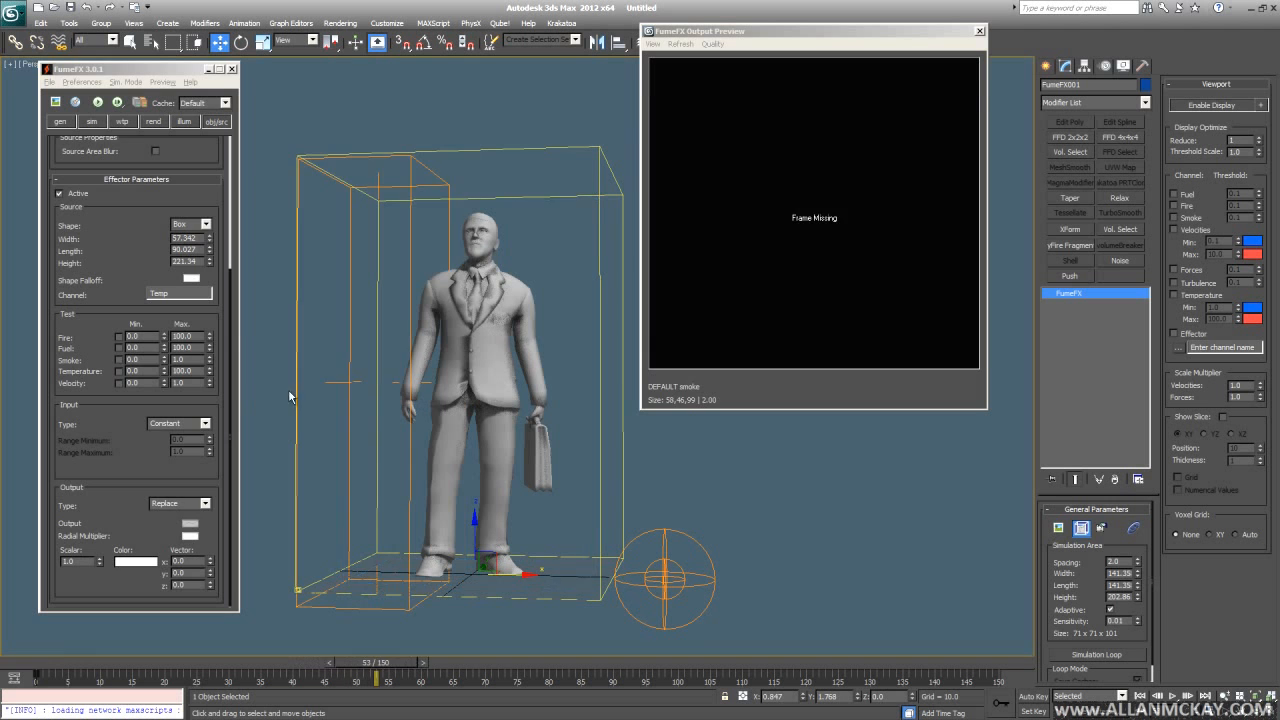
scroll(160, 250, "up", 5)
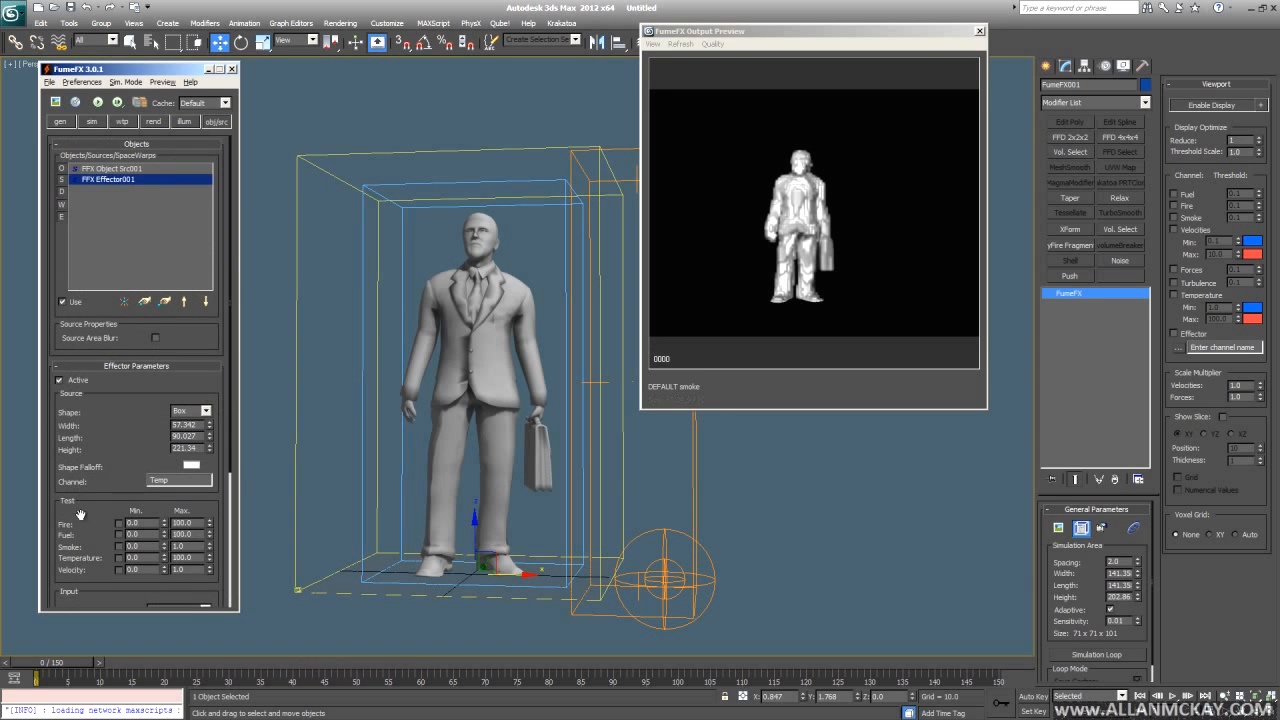
scroll(81, 514, "down", 5)
- Set the output Scalar to 3.0, rerun the simulation and stop it
type("3")
key("Return")
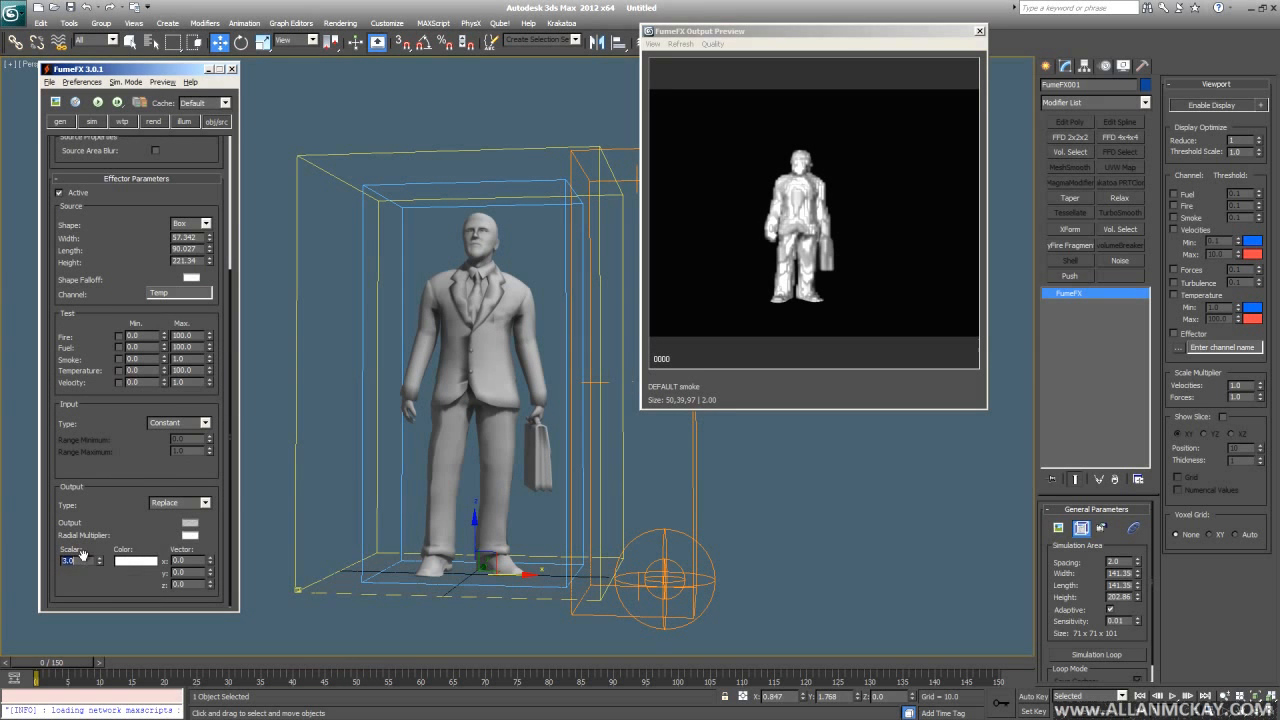
left_click(96, 103)
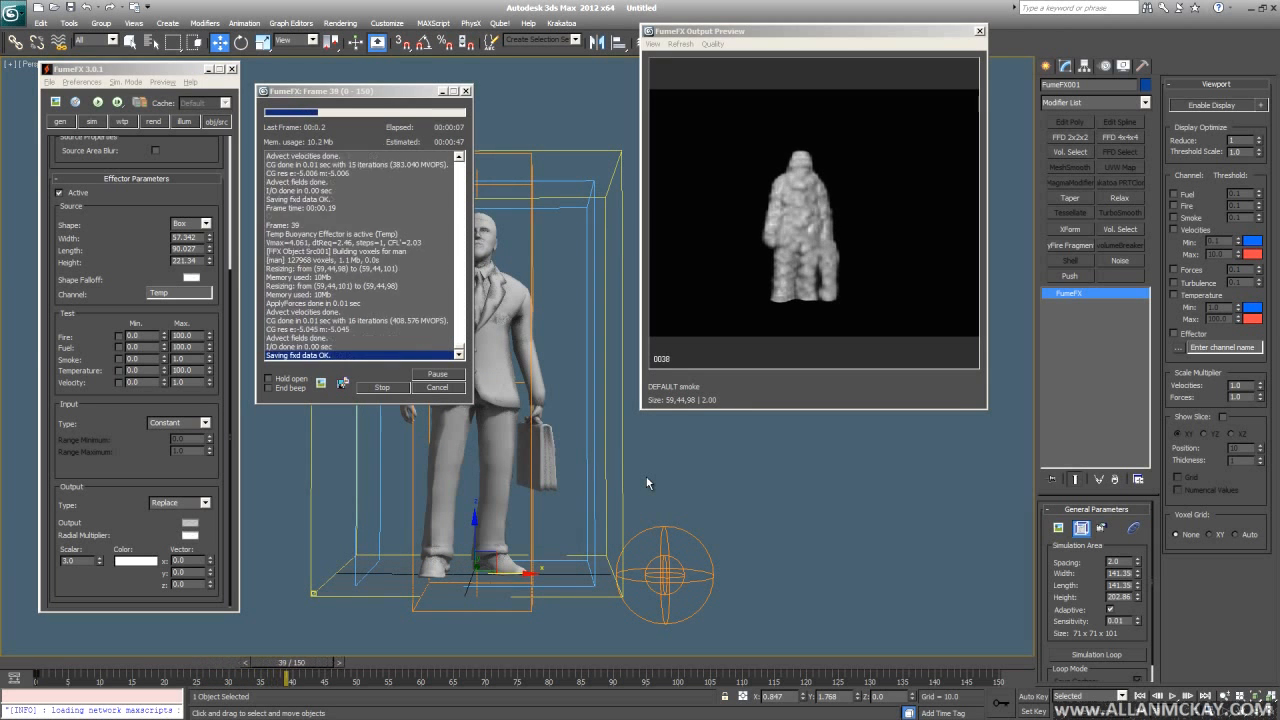
key("Escape")
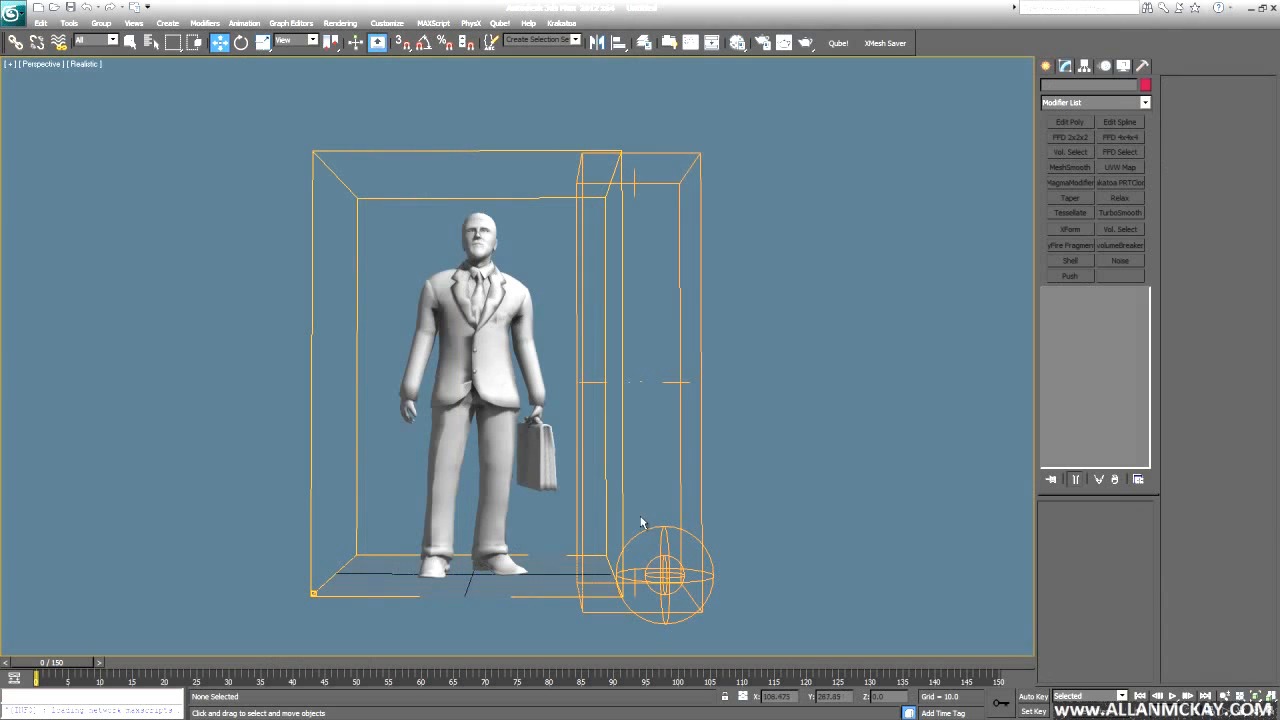
- Select the effector box, then deselect it and play back the scene animation
scroll(615, 469, "down", 3)
left_click(619, 456)
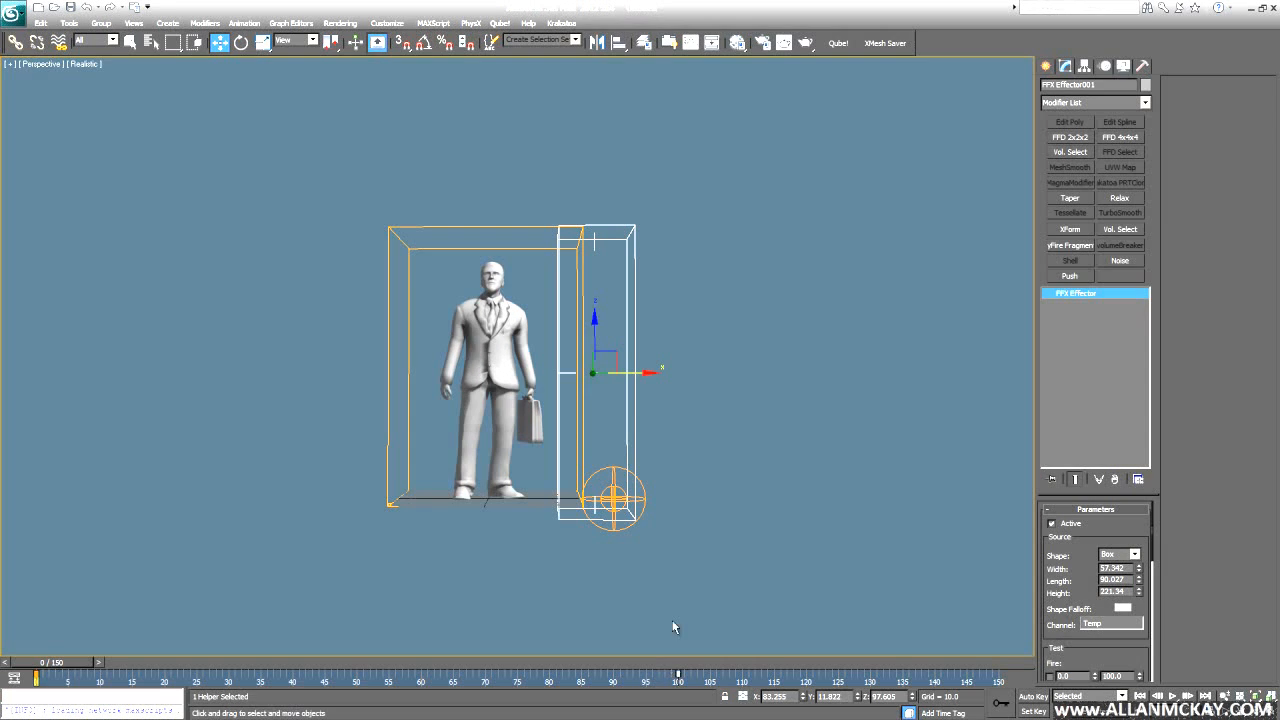
left_click(669, 584)
key("/")
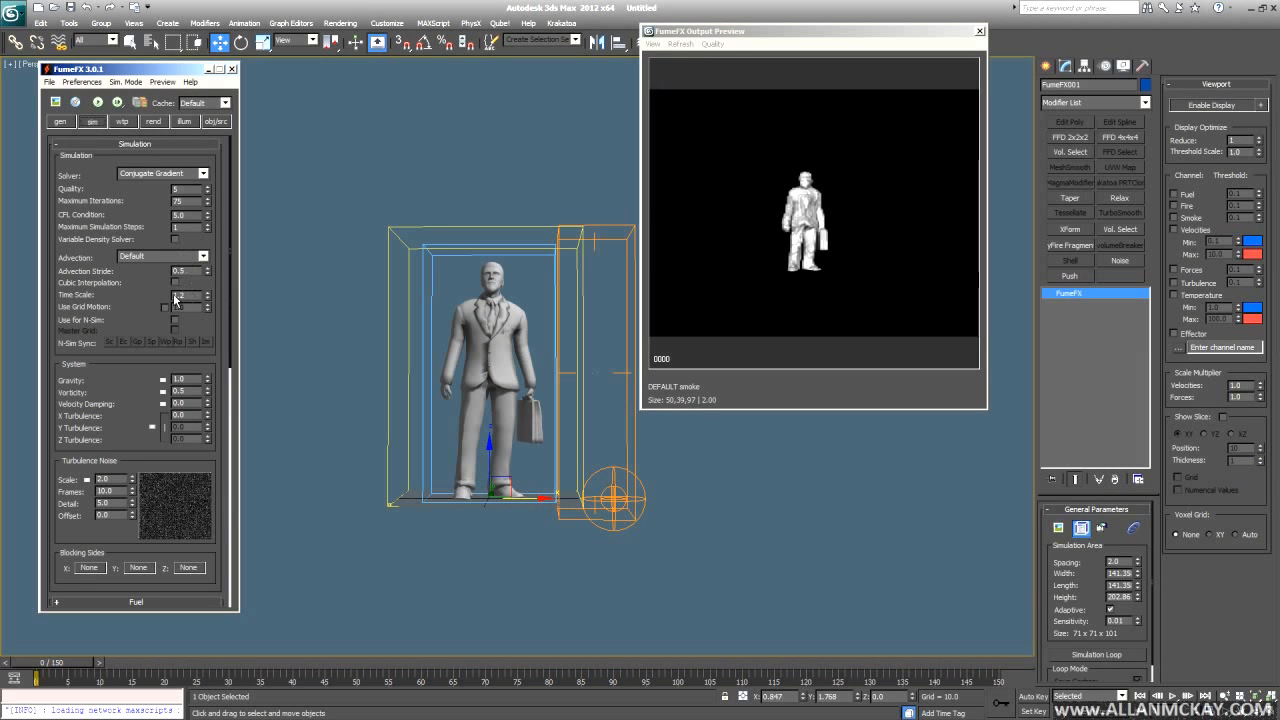
- Change Time Scale from 1.2 to 1.9, then run a test simulation and cancel it
double_click(195, 296)
type("1.9")
key("Return")
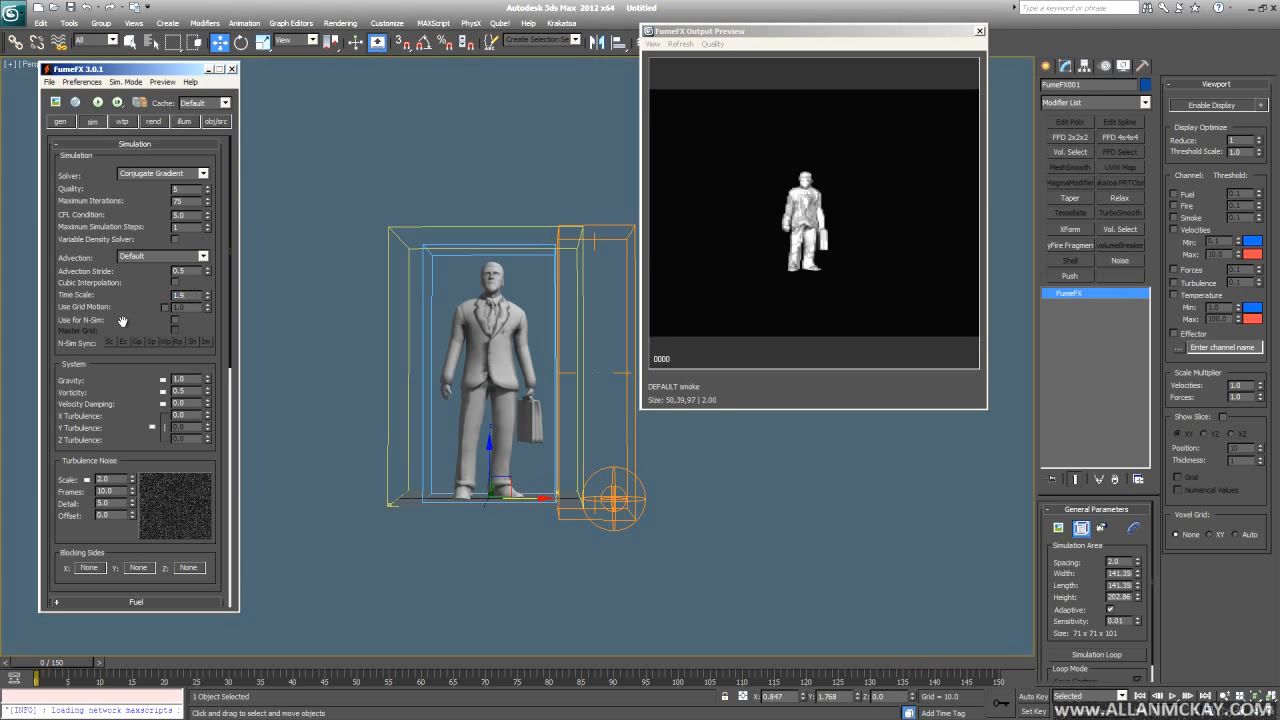
left_click(97, 102)
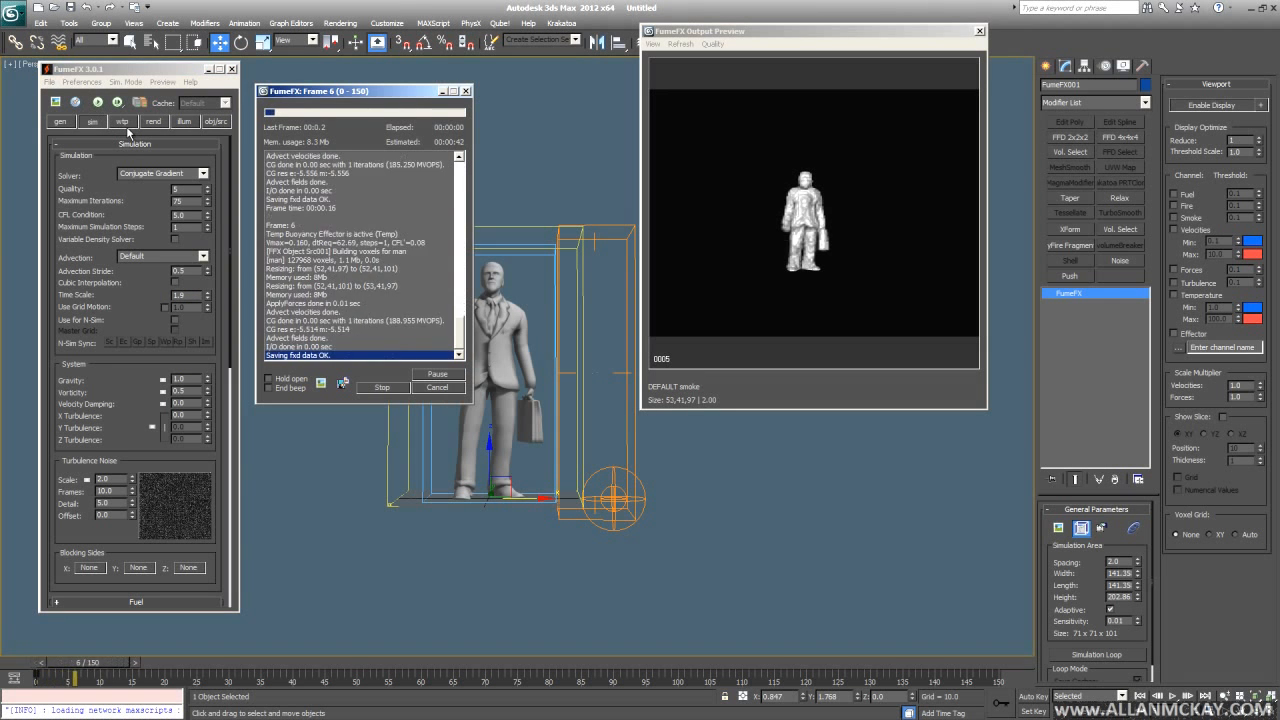
scroll(559, 505, "up", 4)
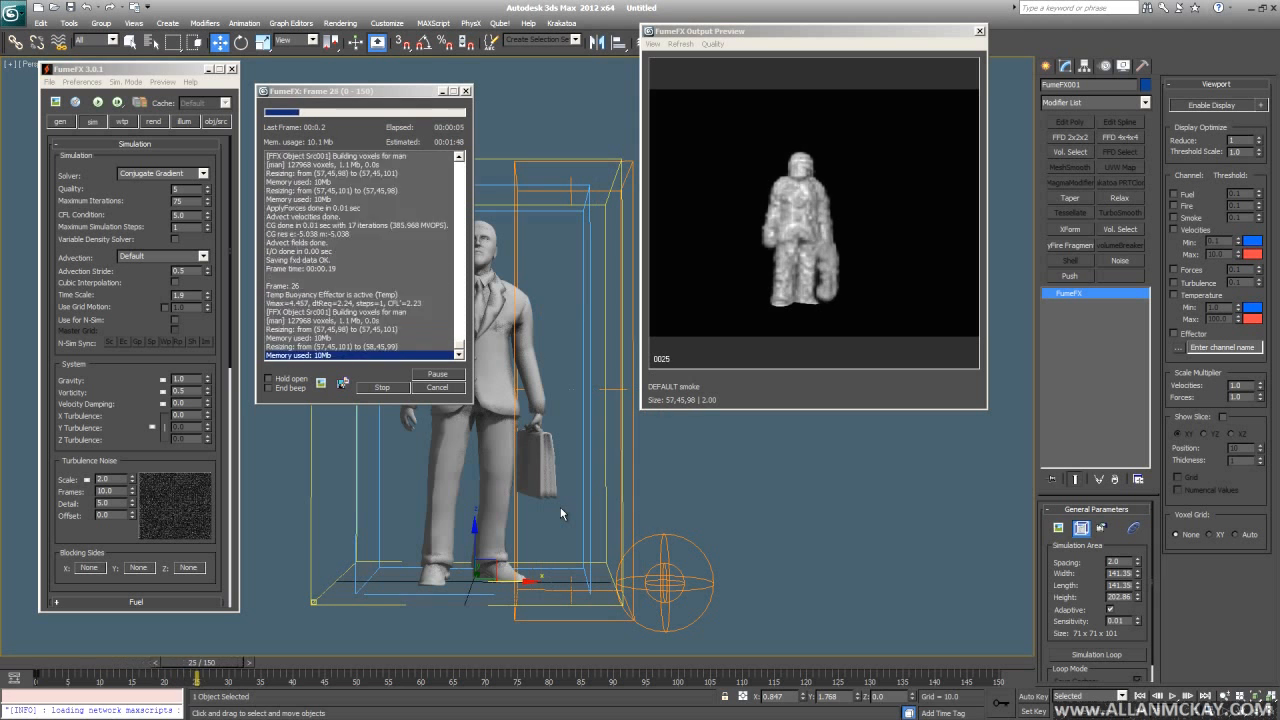
left_click(450, 389)
- Shift-drag FFX Effector001 along X to clone it as FFX Effector002
left_click(216, 121)
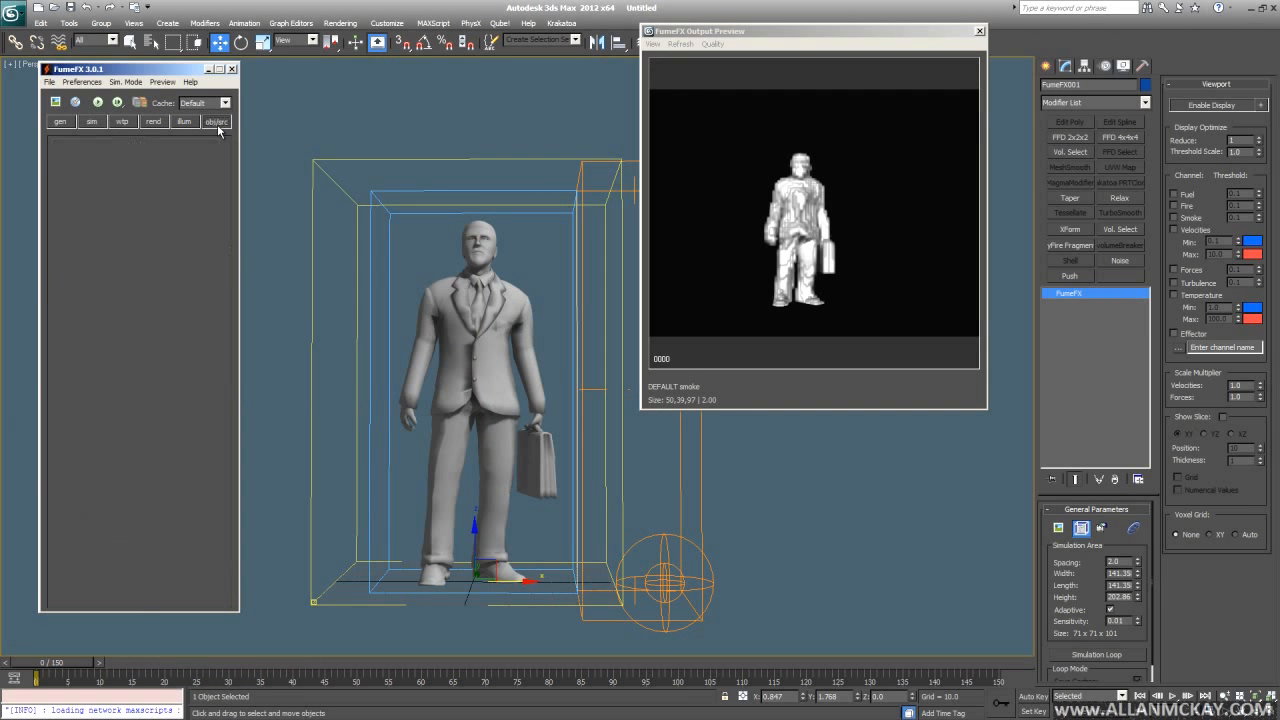
left_click_drag(127, 424, 250, 445)
left_click(696, 450)
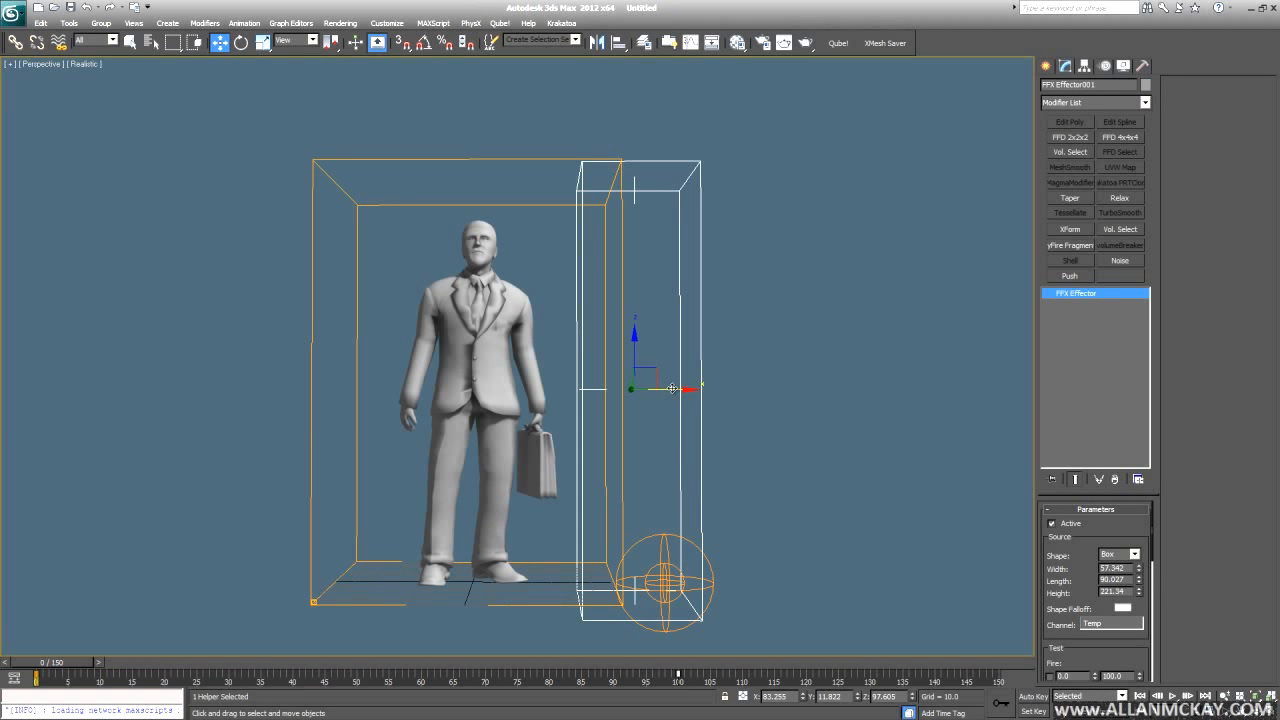
left_click_drag(667, 389, 695, 397, "shift")
key("Return")
left_click(622, 354)
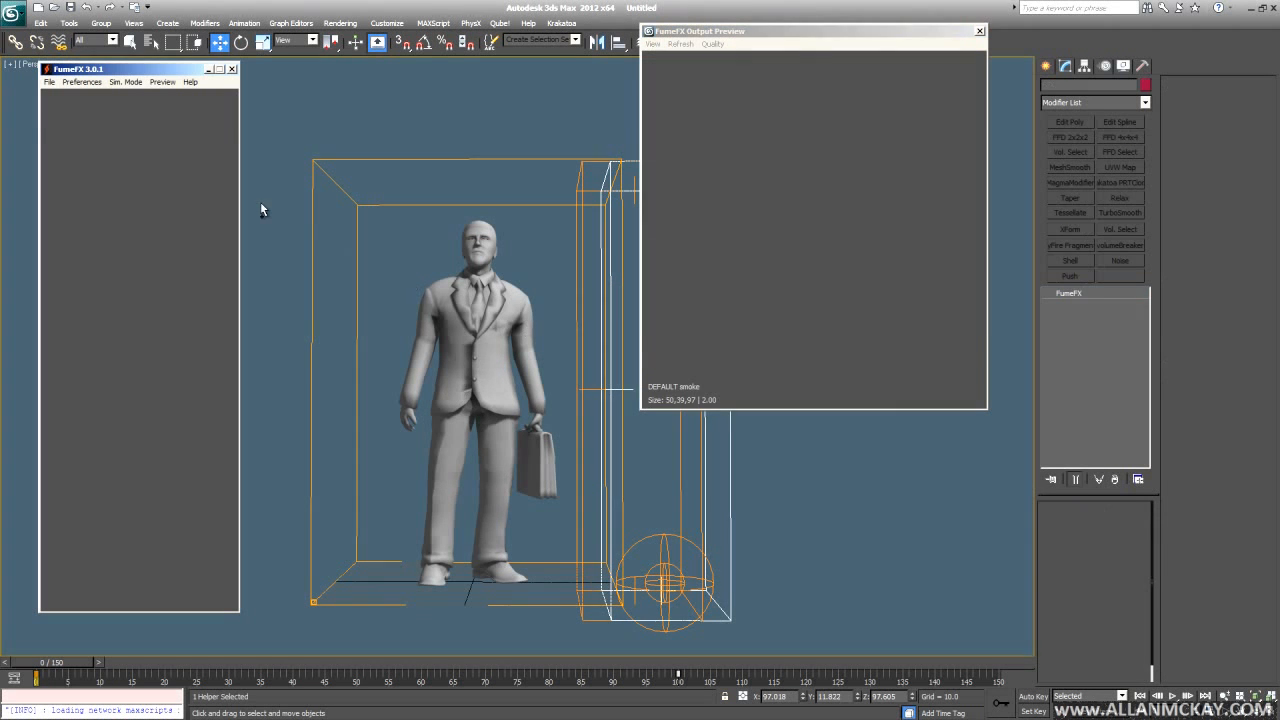
- Pick FFX Effector002 into the FumeFX Objects list and set its Channel to turb
left_click(144, 301)
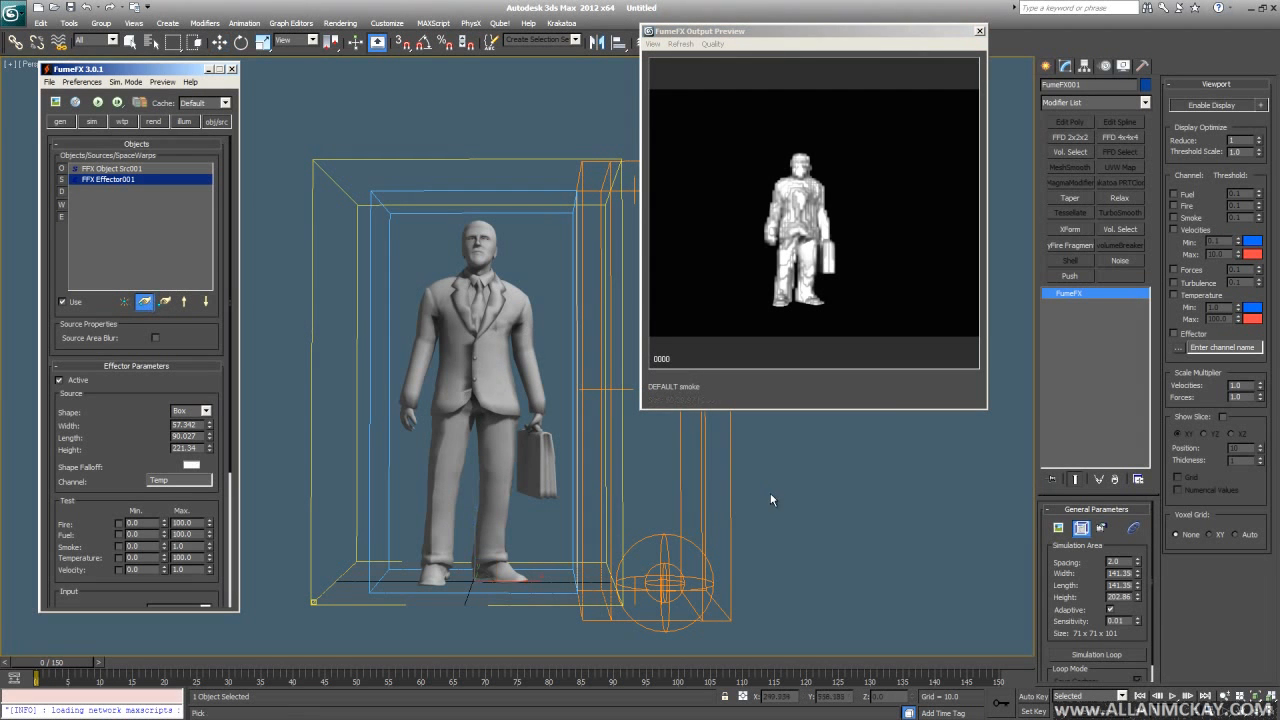
left_click(727, 463)
left_click(143, 190)
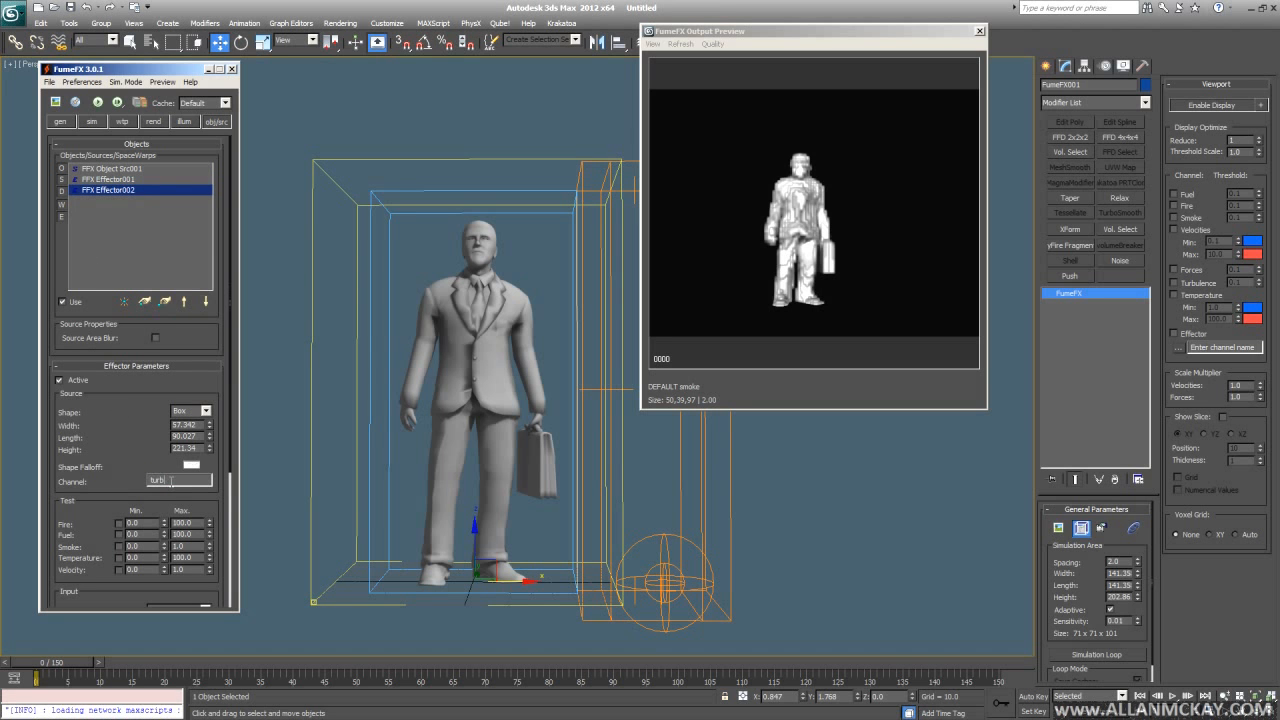
left_click_drag(77, 525, 77, 465)
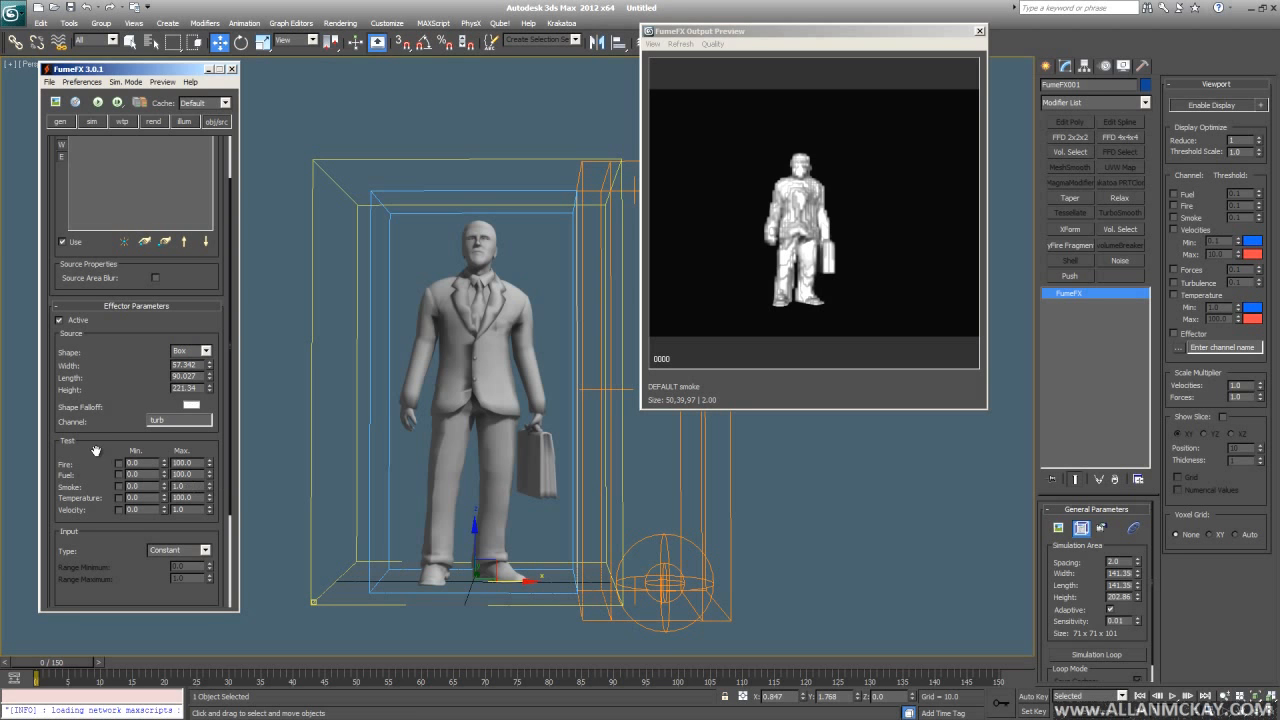
left_click_drag(96, 450, 91, 237)
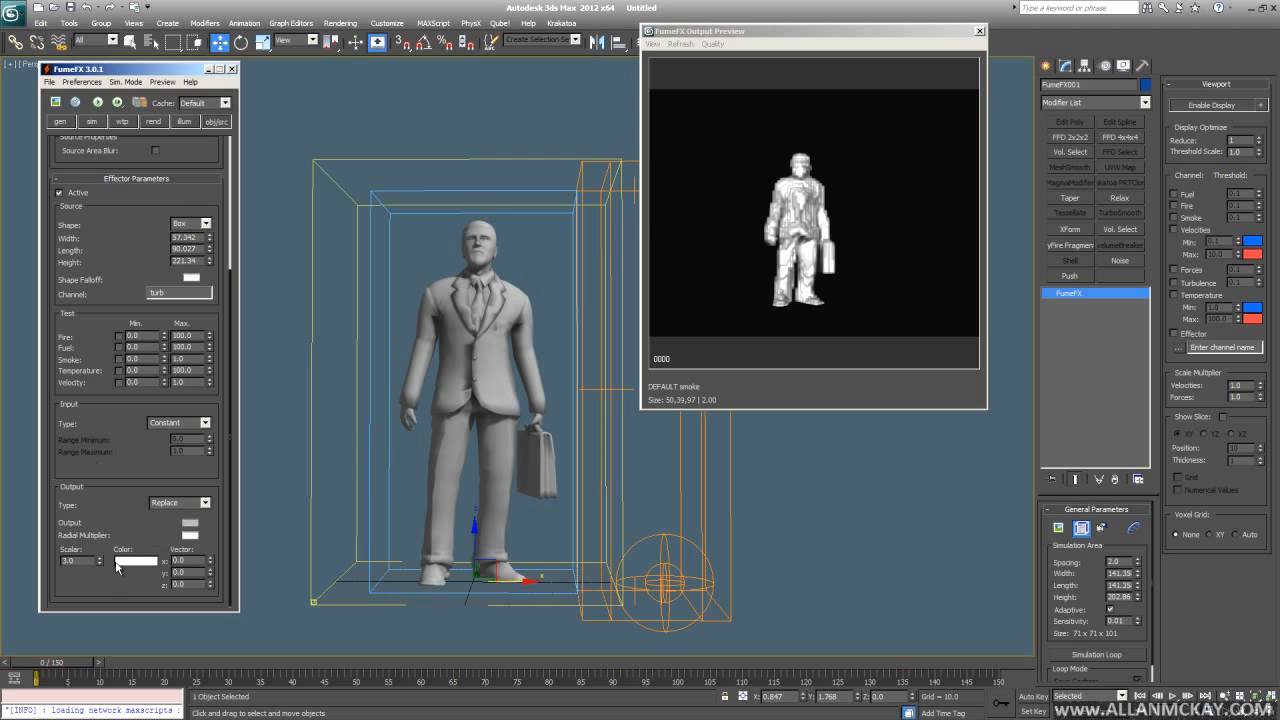
- On the sim tab, make Y Turbulence effector-driven and open its Effector Connect
left_click(92, 121)
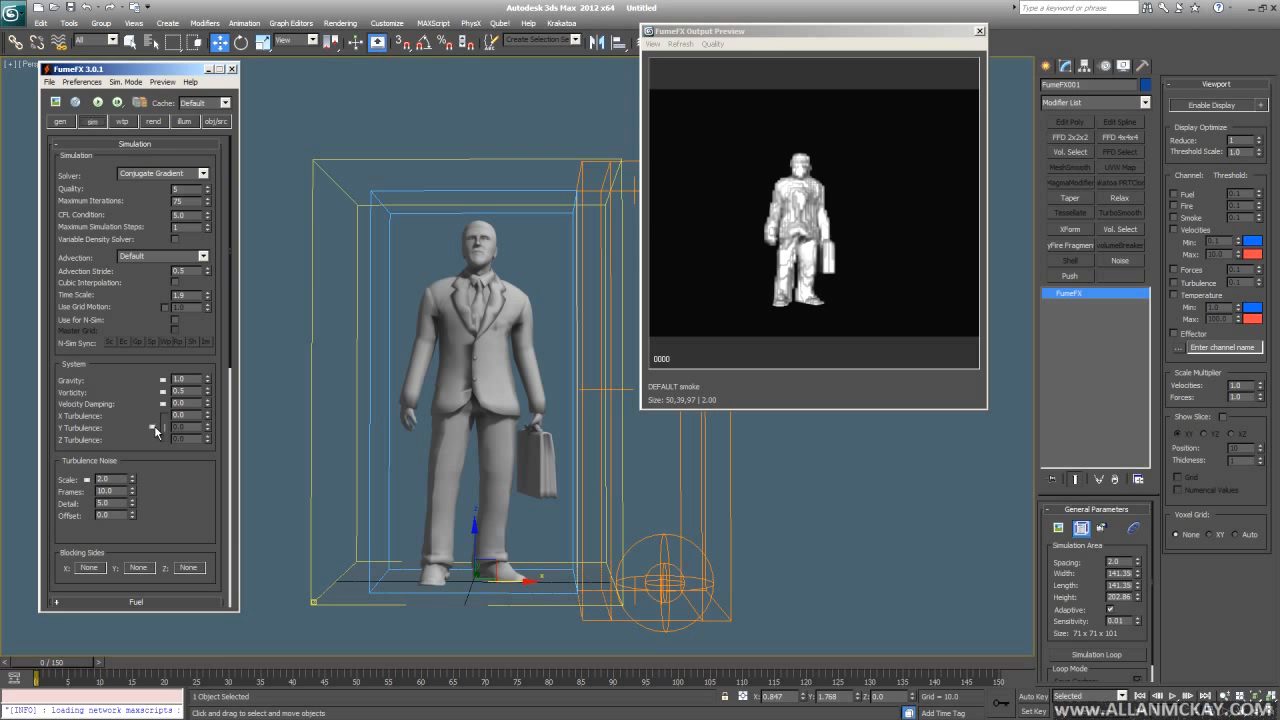
left_click(152, 428)
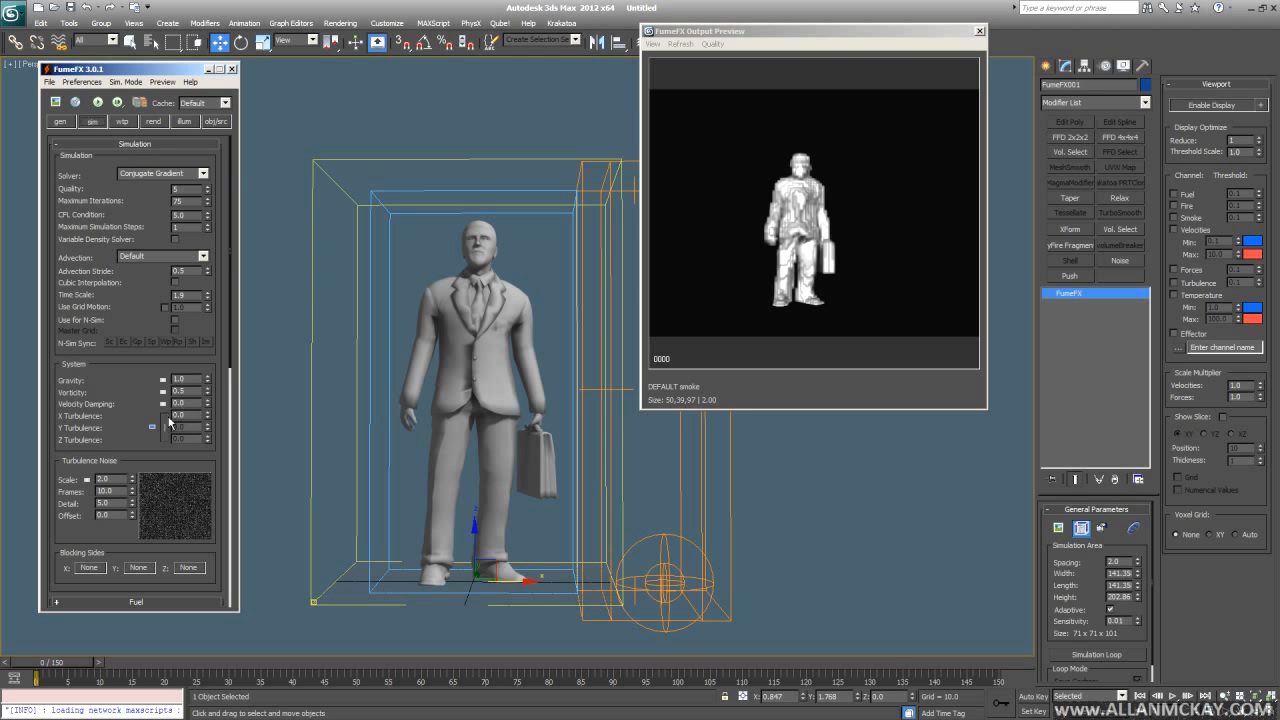
left_click(152, 428)
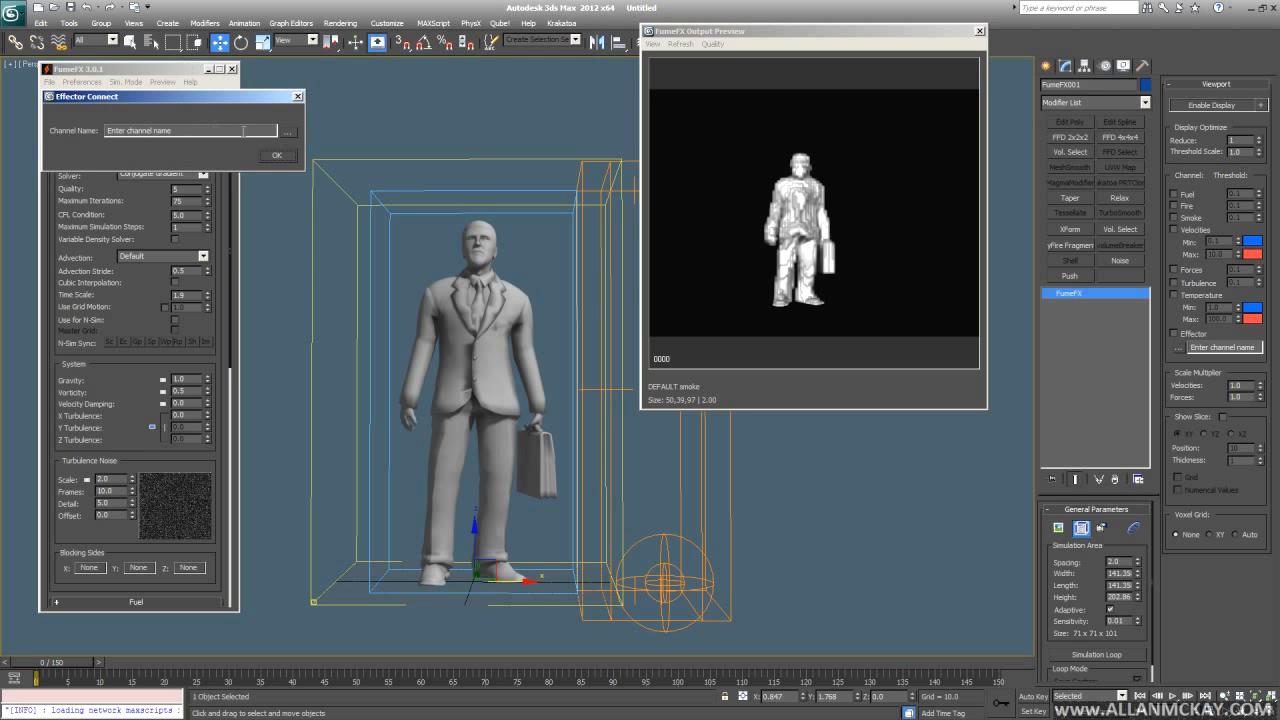
- Connect Y Turbulence to the turb effector channel
left_click(289, 132)
left_click(297, 161)
left_click(276, 156)
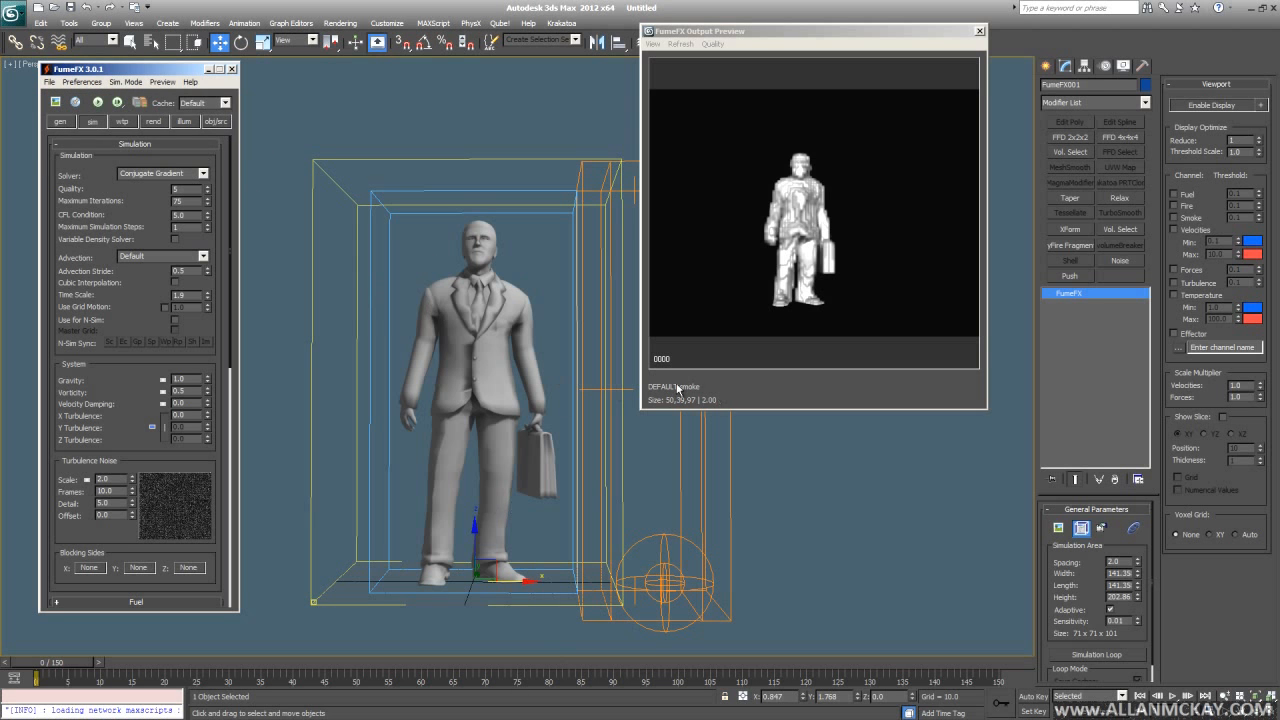
- Set FFX Effector002's Output Vector X, Y and Z to 1.0
left_click(199, 125)
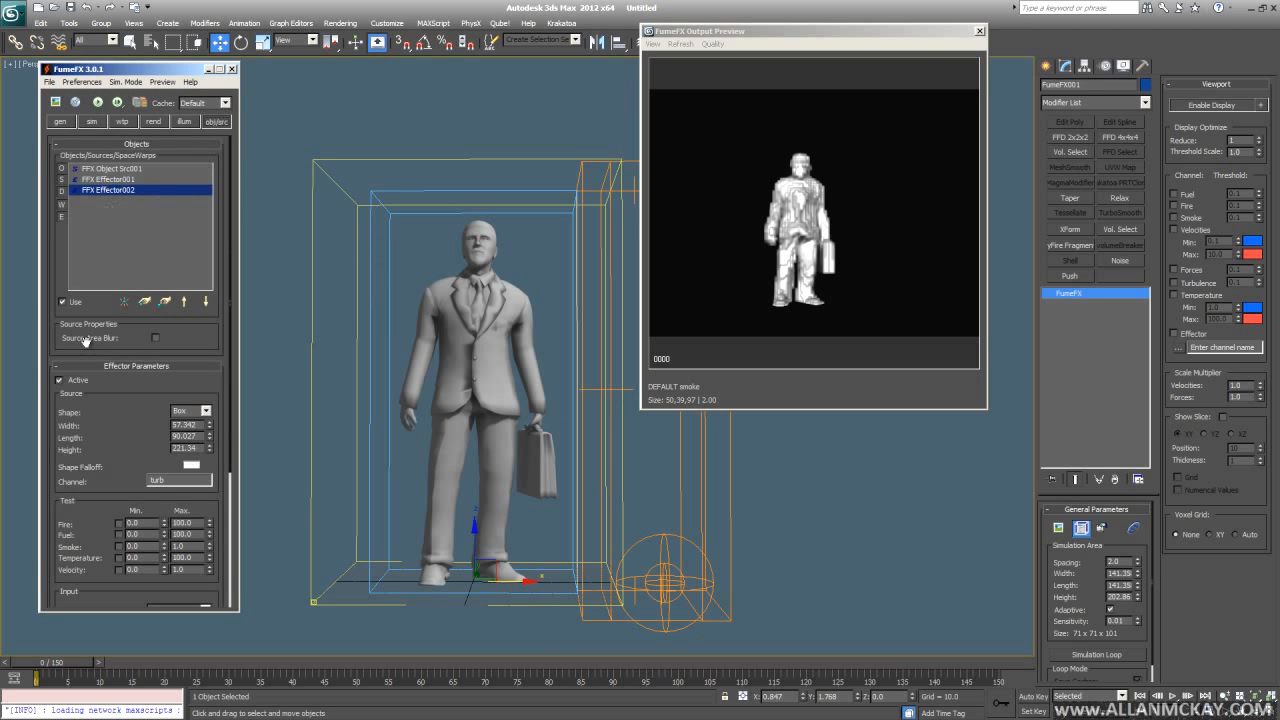
scroll(94, 477, "down", 4)
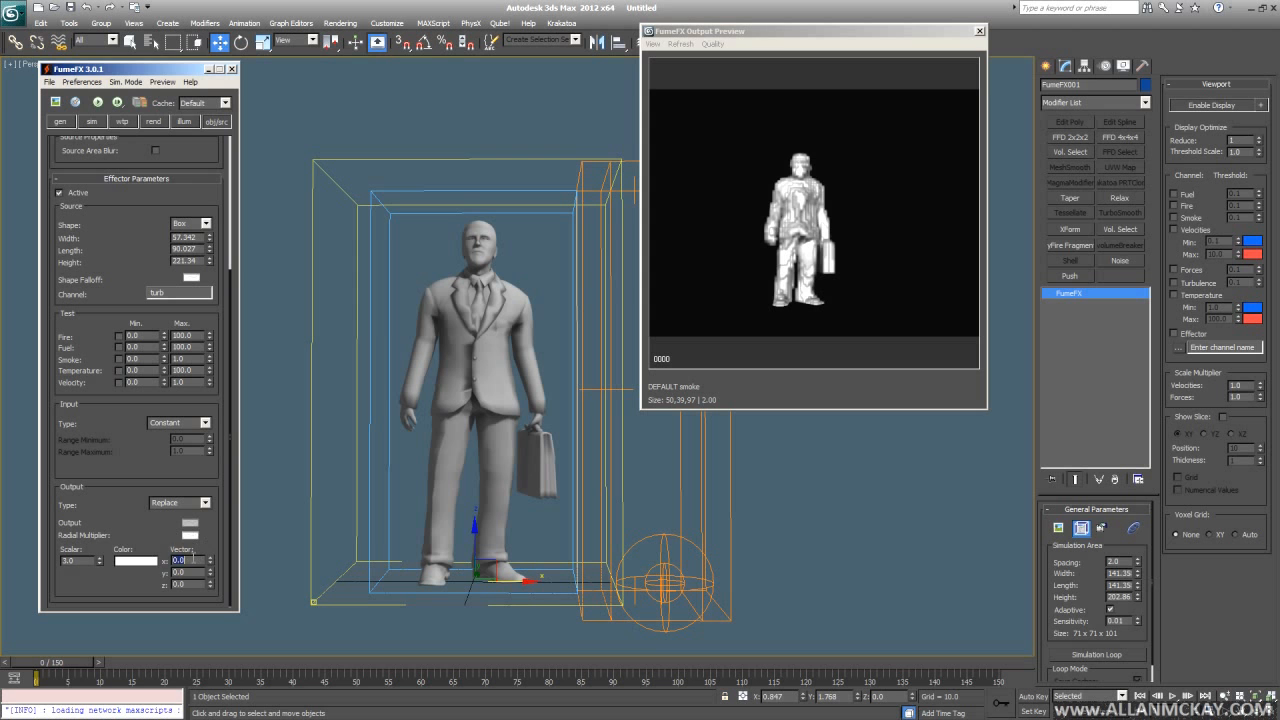
key("Tab")
type("1.0")
left_click(70, 406)
middle_click_drag(705, 523, 602, 530)
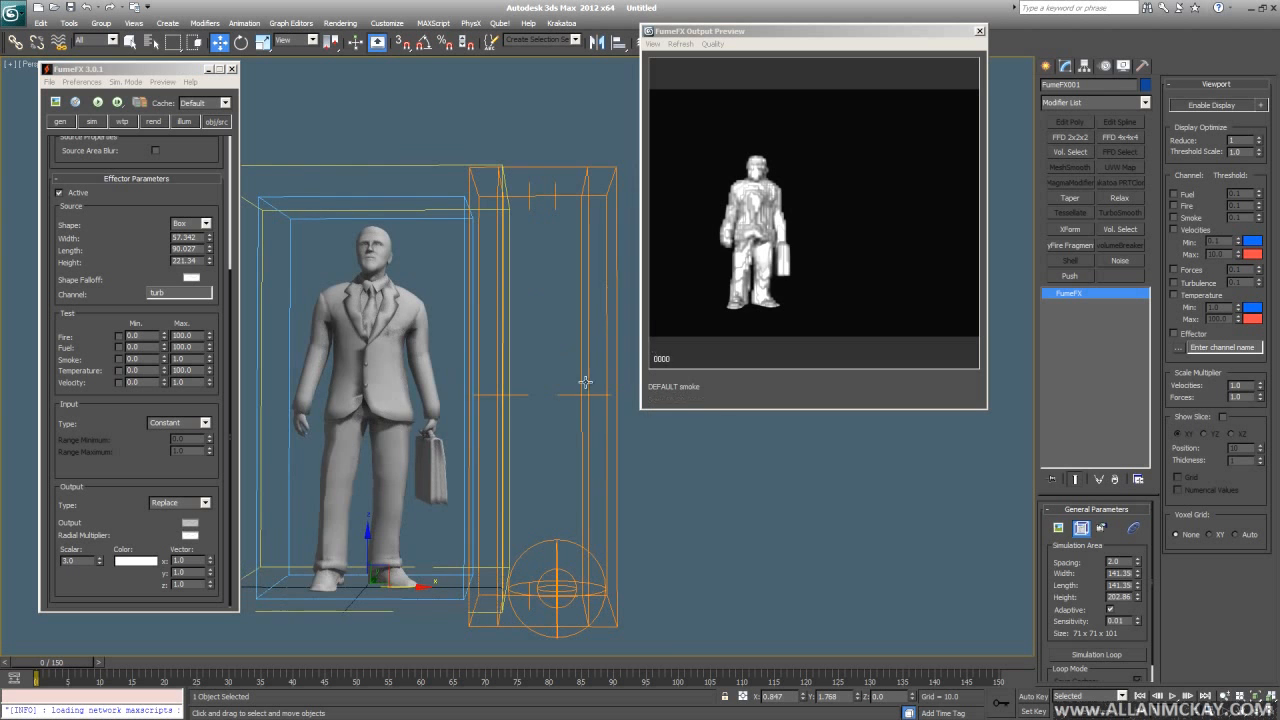
middle_click_drag(371, 454, 467, 449)
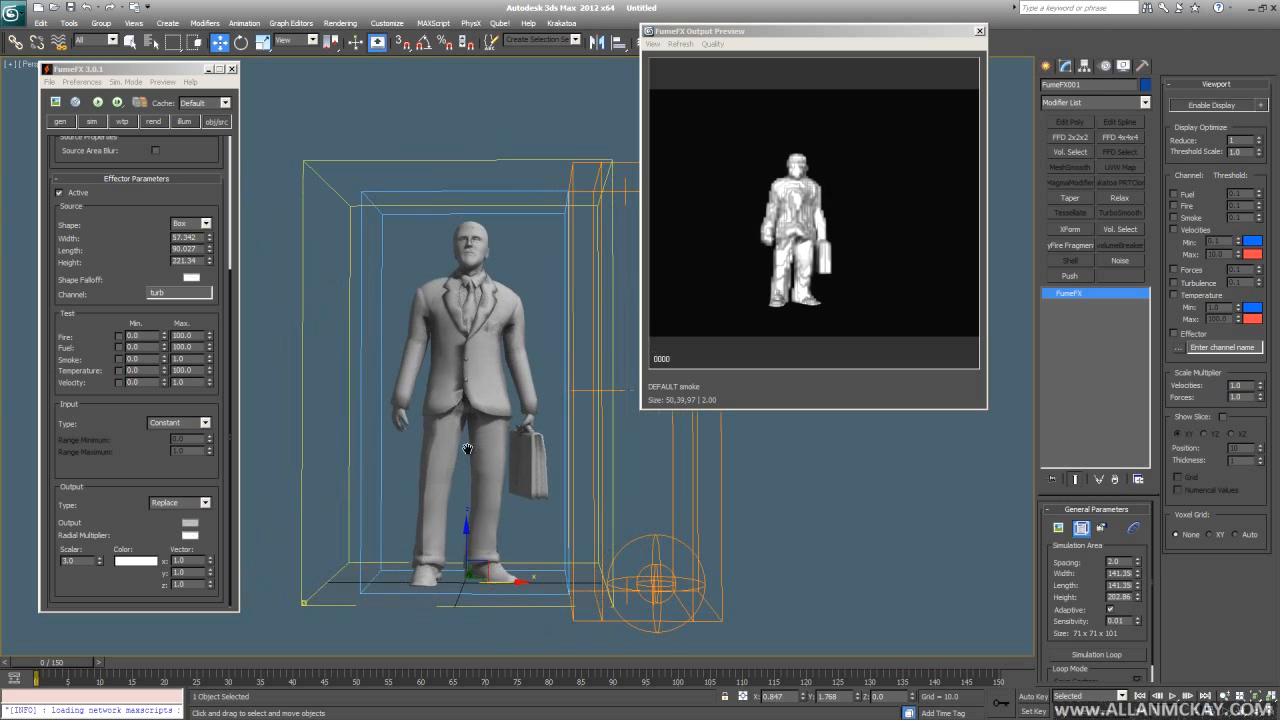
- Start a smoke simulation and orbit around the man to watch it
left_click(97, 102)
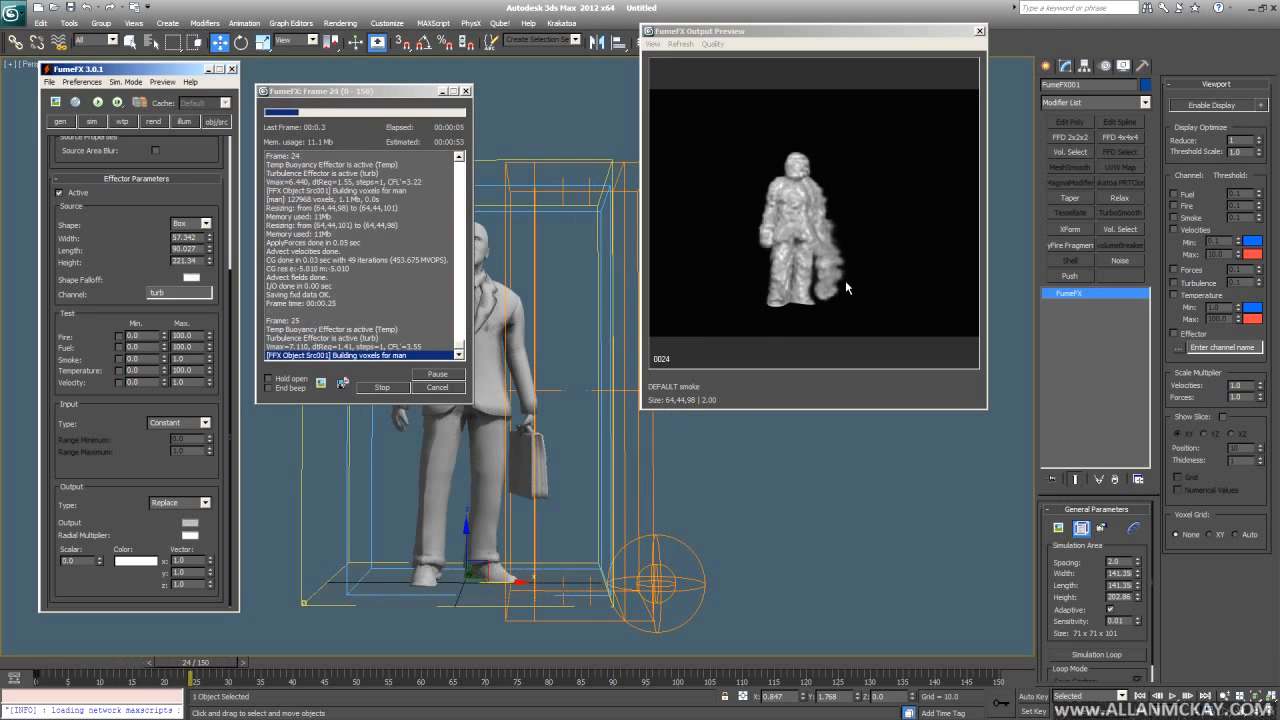
middle_click_drag(663, 473, 631, 474)
middle_click_drag(554, 510, 600, 495, "alt")
scroll(597, 499, "down", 3)
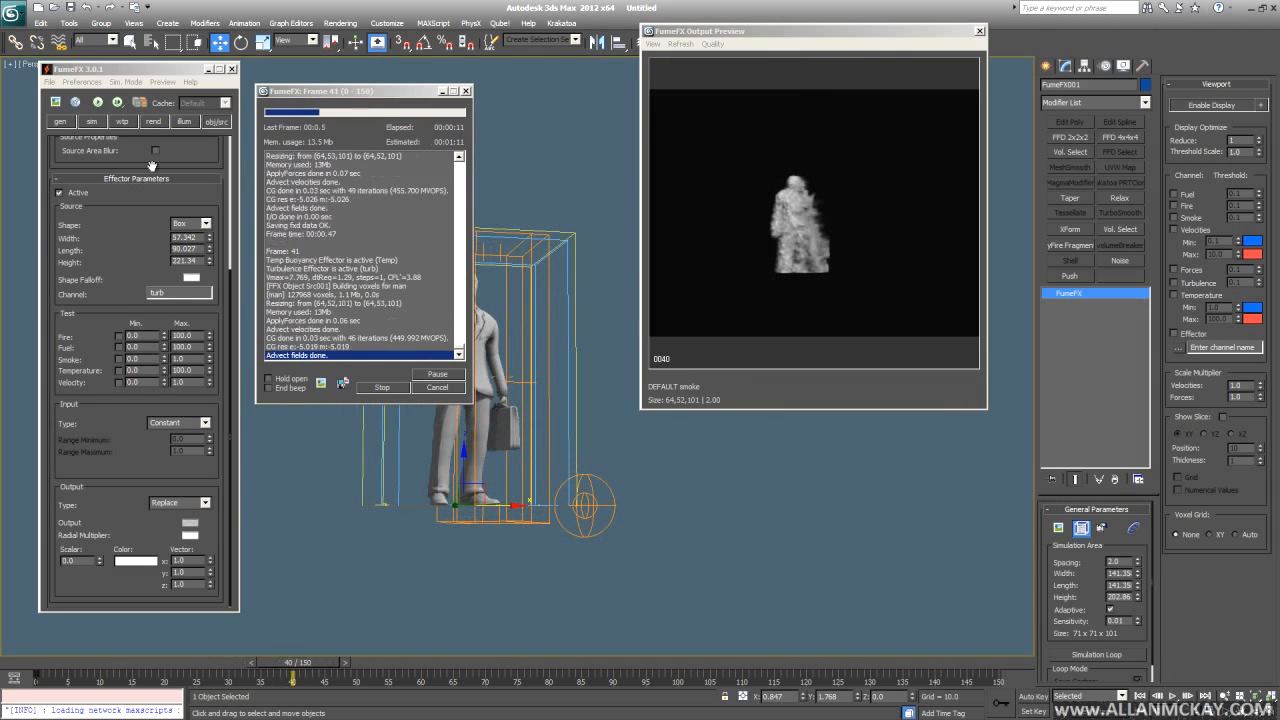
- Set Turbulence Noise Scale to 5.0, cancel the run, and return to obj/src
left_click(101, 120)
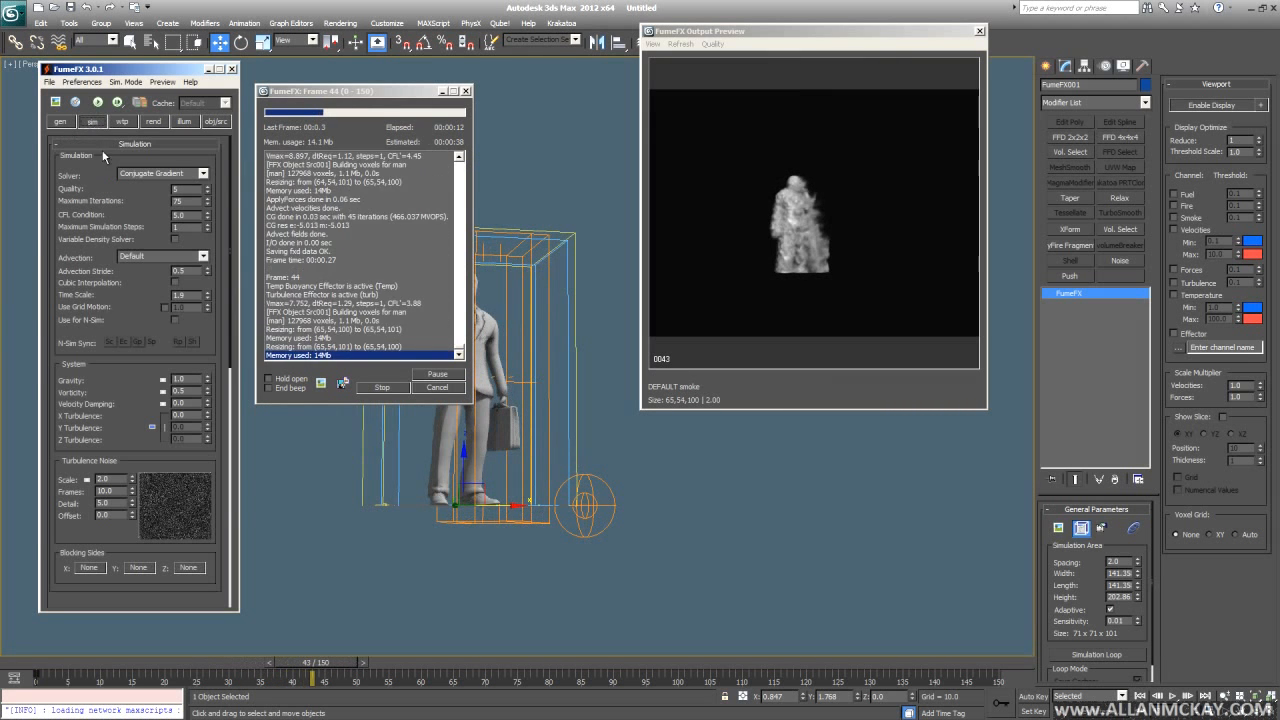
double_click(117, 478)
type("5")
key("Return")
left_click(447, 388)
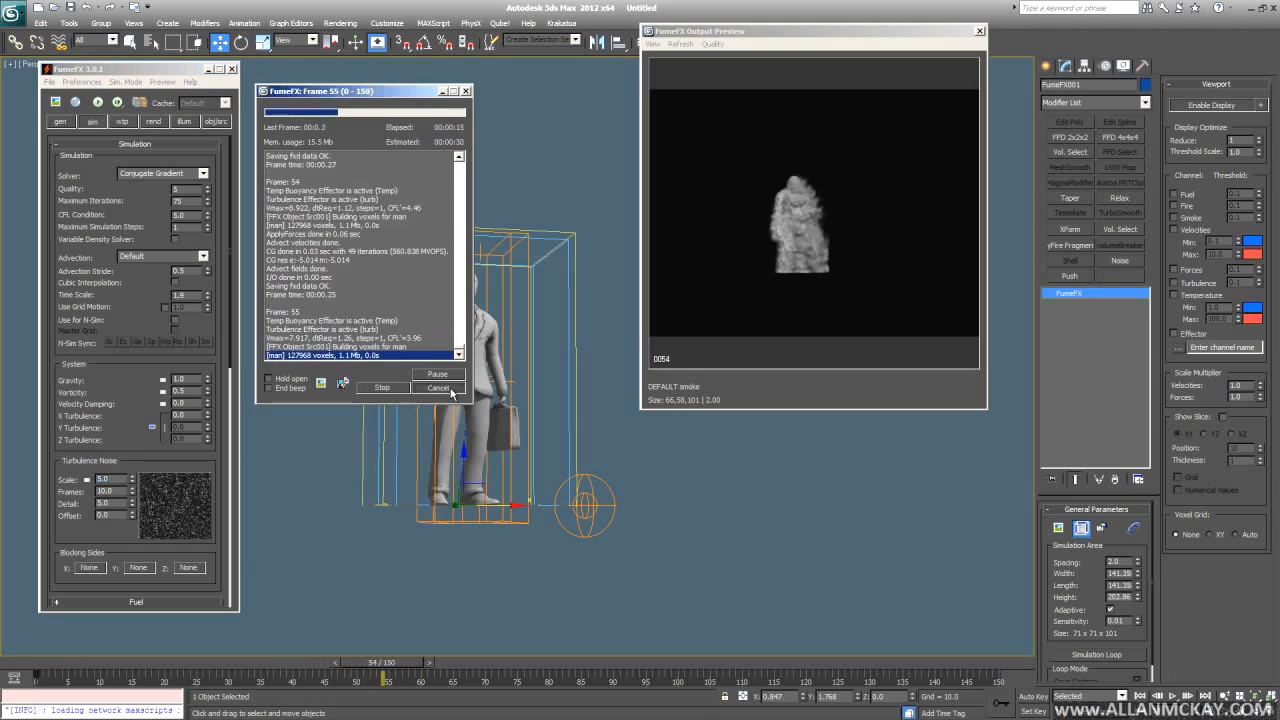
left_click(214, 121)
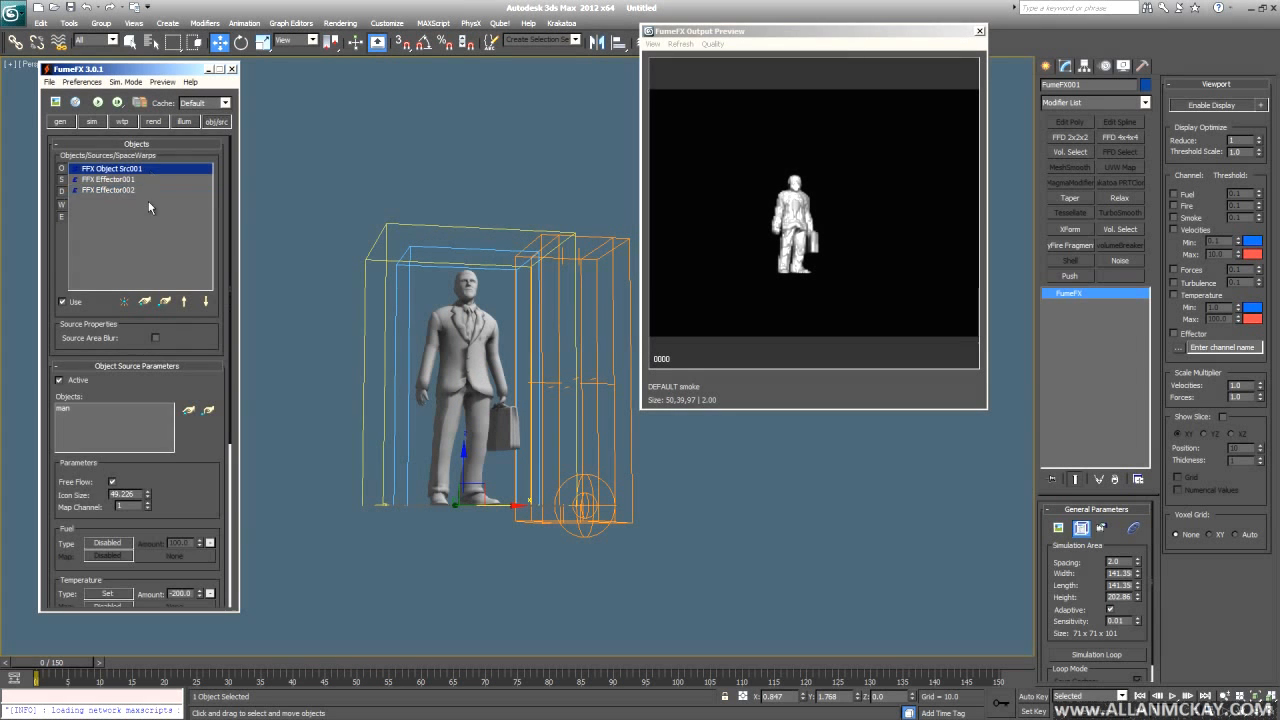
- Change Object Src001's Temperature Amount from -200 to -100
left_click_drag(88, 517, 87, 104)
double_click(181, 346)
type("-100")
key("Return")
left_click(190, 267)
- Rerun the smoke simulation while orbiting, cancel it, and play back the result
left_click(97, 102)
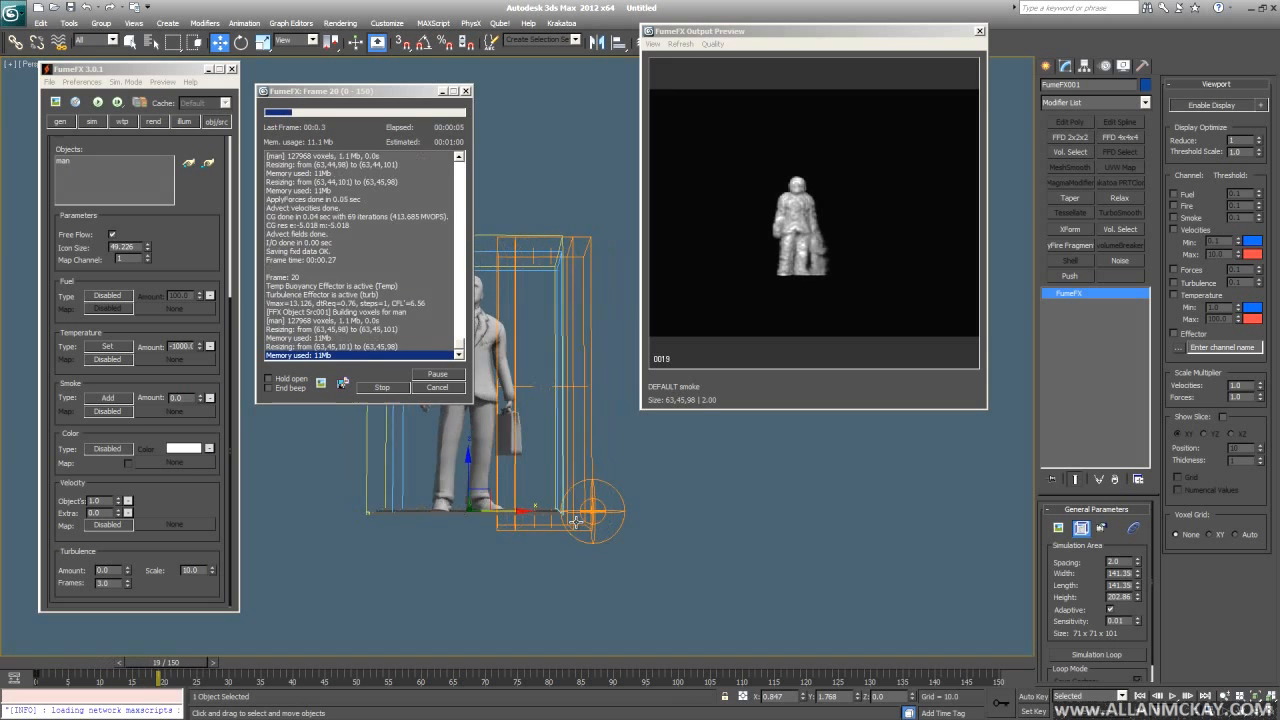
scroll(554, 545, "up", 3)
middle_click_drag(555, 545, 563, 544, "alt")
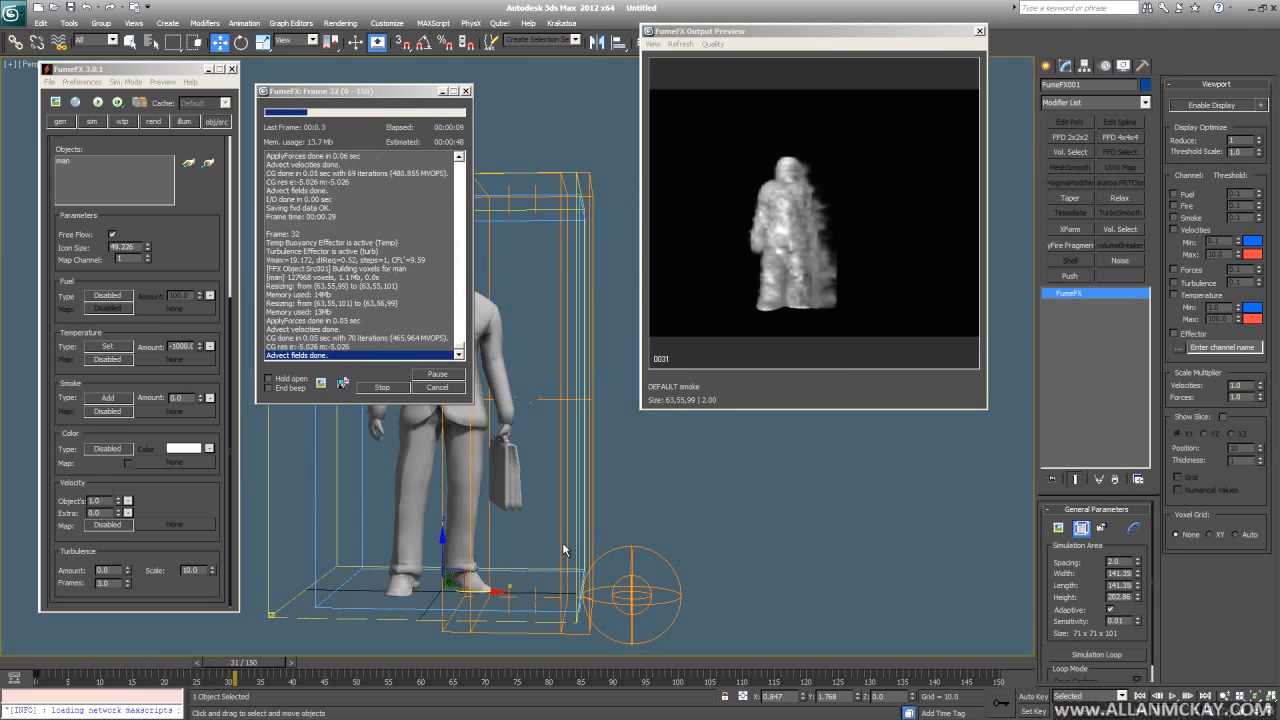
middle_click_drag(562, 542, 609, 571, "alt")
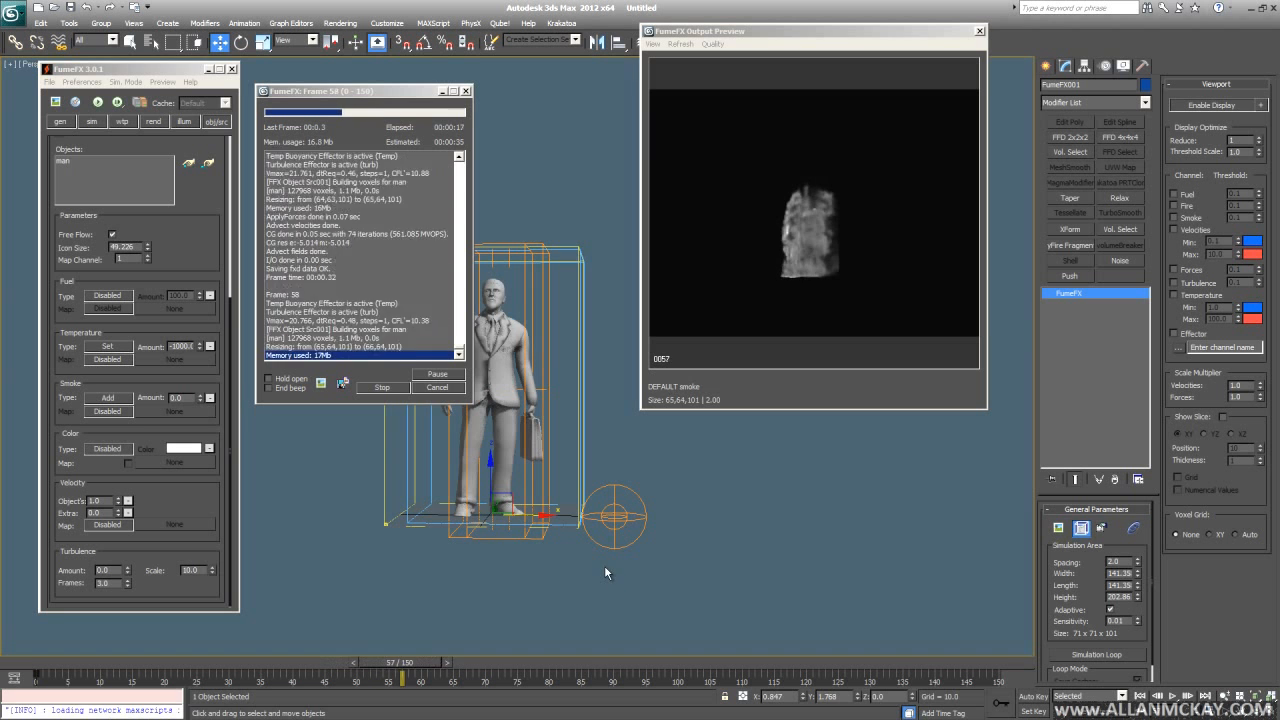
middle_click_drag(606, 571, 591, 540, "alt")
scroll(556, 558, "up", 2)
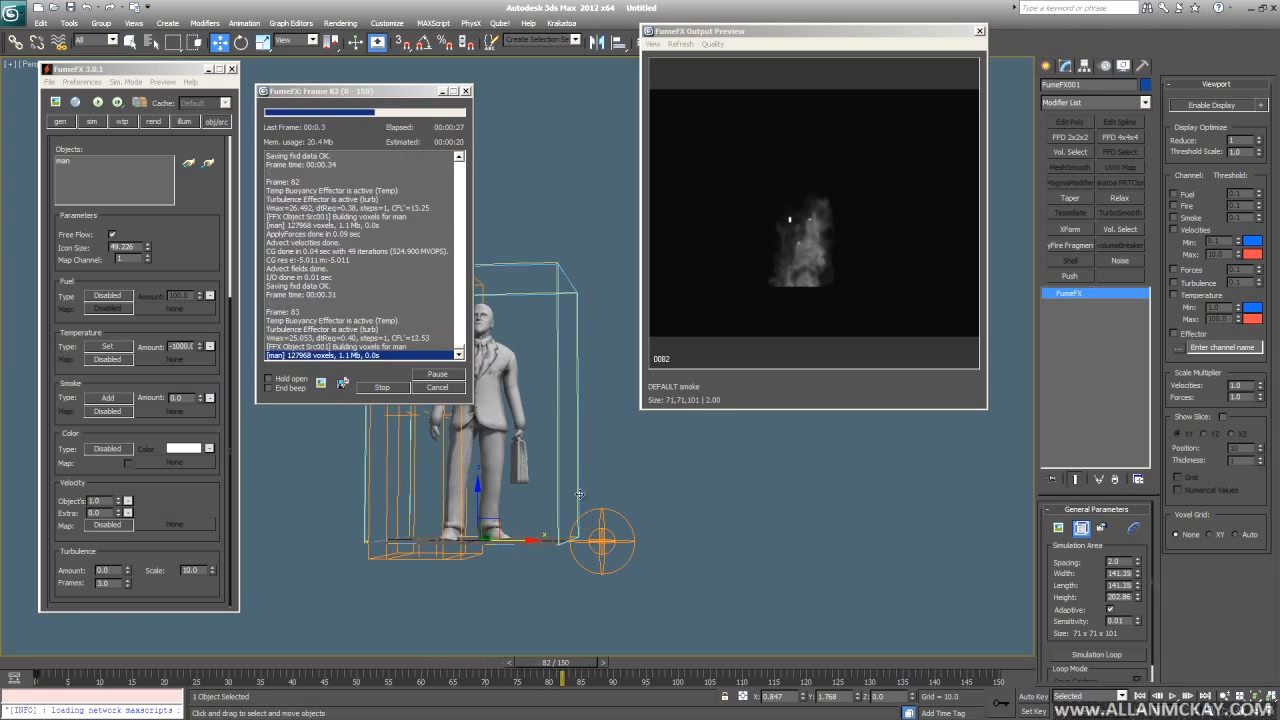
left_click(438, 388)
middle_click_drag(510, 418, 567, 413)
key("slash")
scroll(562, 418, "up", 3)
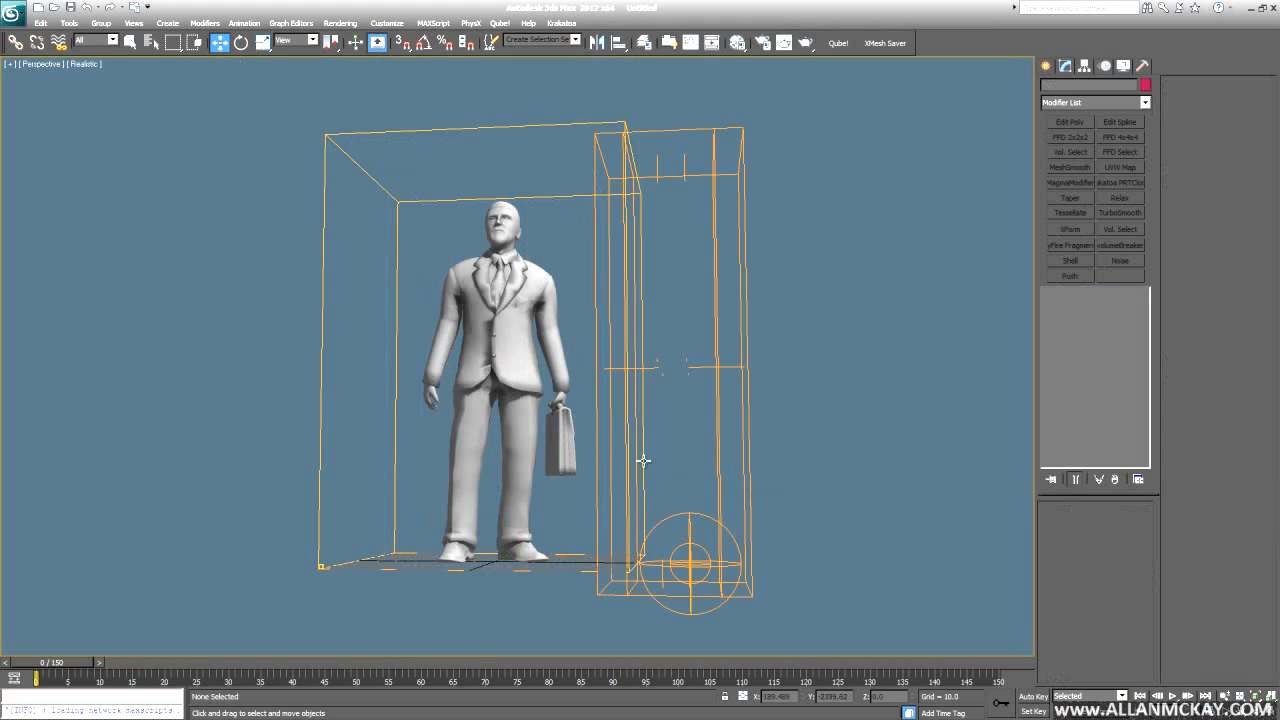
- Widen the turbulence effector box to 135.9 and the temperature effector box to 147.942
scroll(636, 440, "down", 2)
left_click(664, 364)
left_click_drag(1012, 516, 827, 525, "alt")
scroll(827, 525, "down", 2)
key("w")
left_click_drag(1138, 572, 935, 448)
left_click(629, 382)
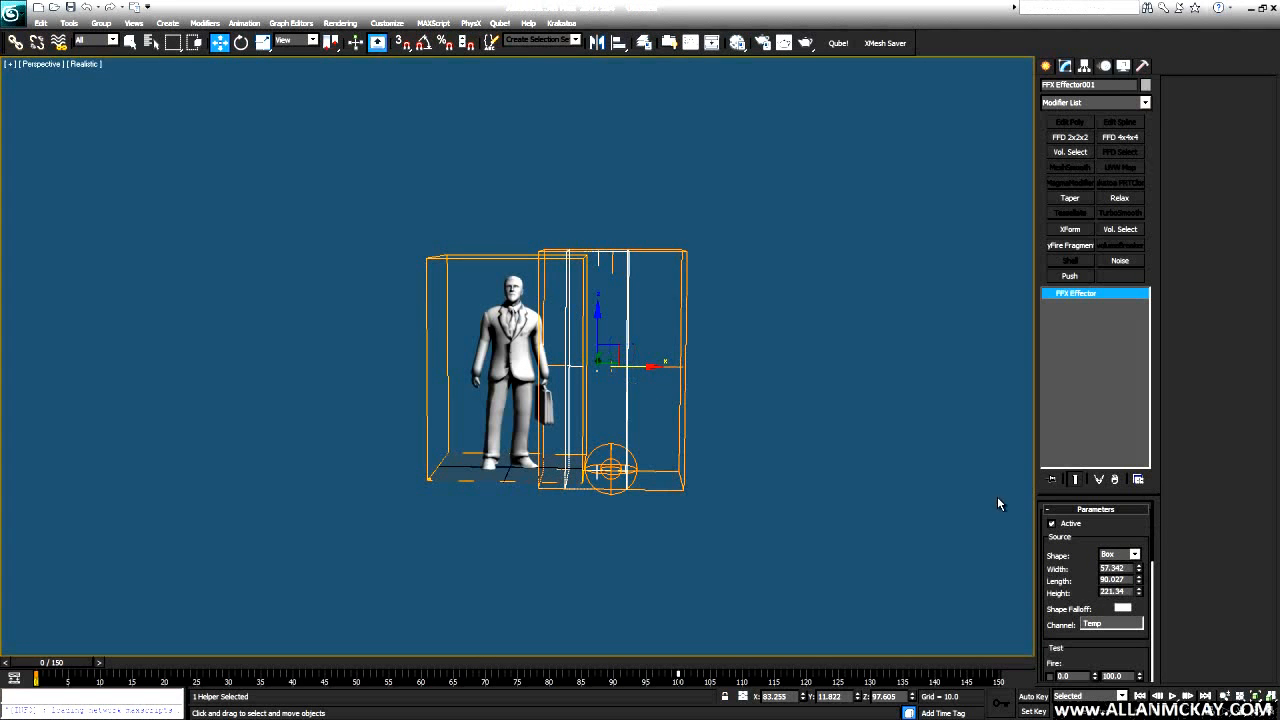
left_click_drag(1137, 567, 630, 422)
- Move both effector boxes further right on X, preview the sweep, then select the FumeFX container
left_click_drag(640, 310, 676, 313)
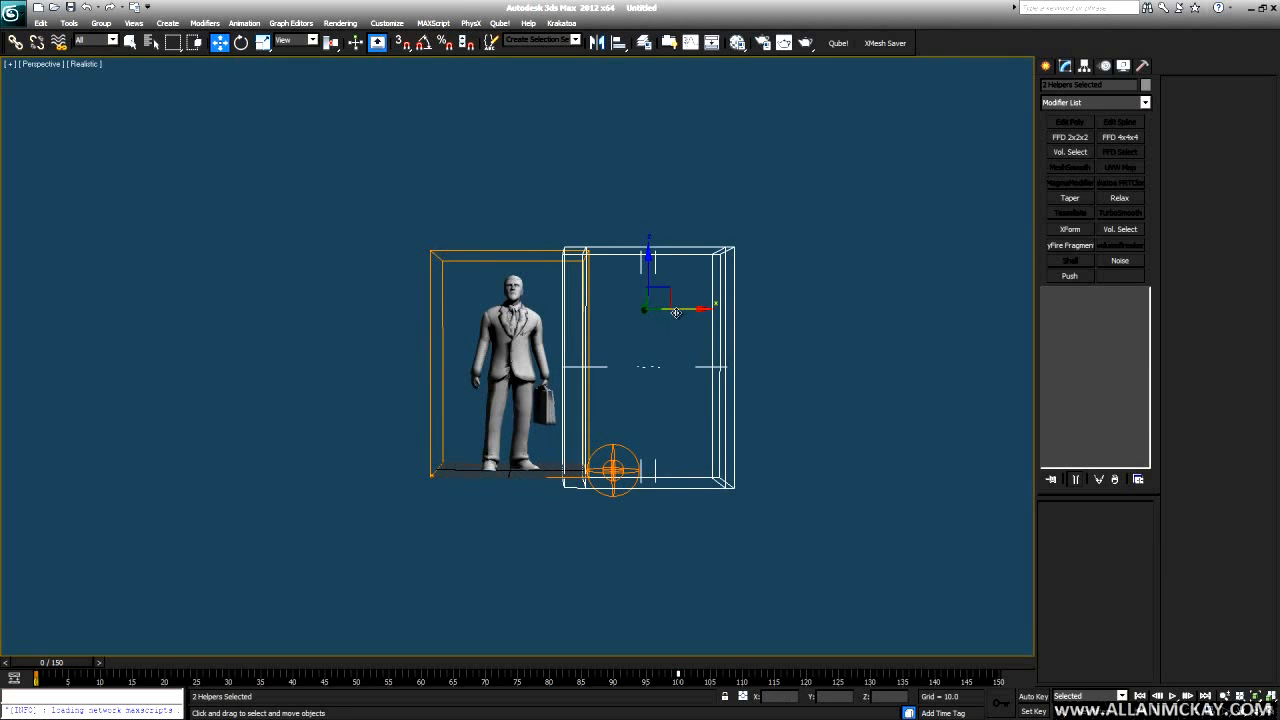
key("slash")
key("slash")
key("Home")
key("slash")
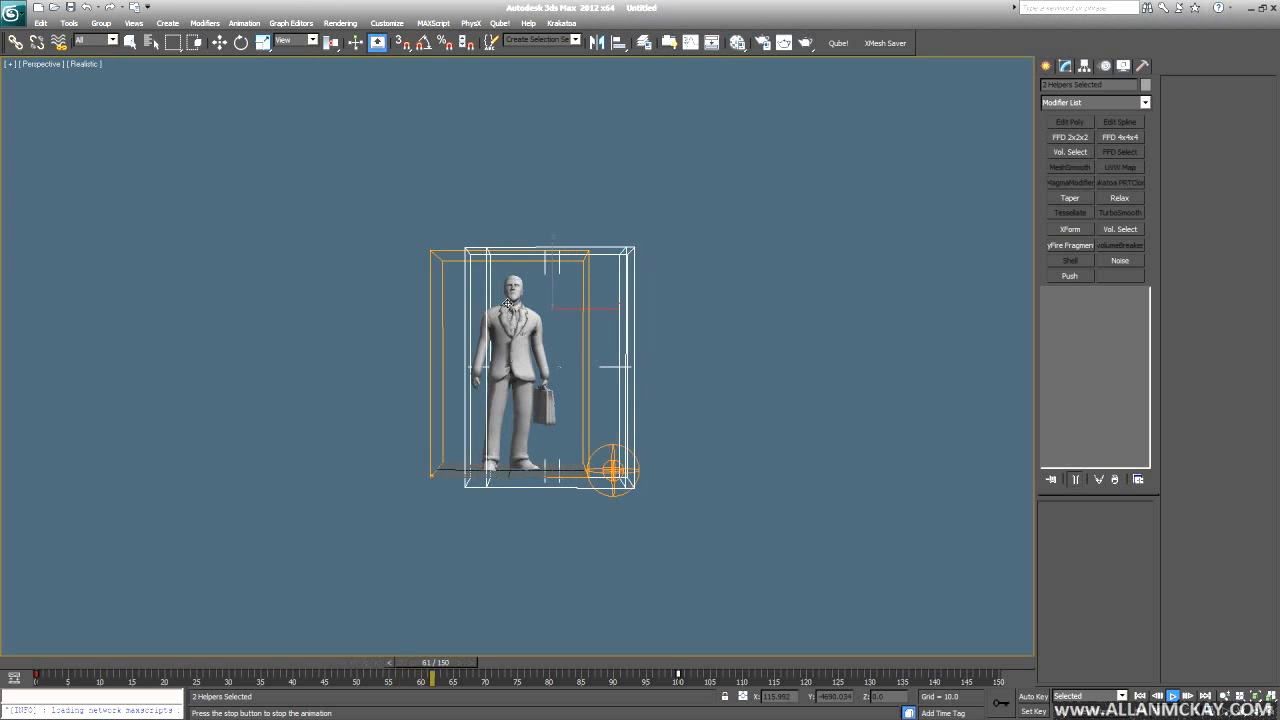
key("slash")
key("Home")
left_click(602, 232)
left_click(576, 306)
- Set the FumeFX grid's Z, Y and X blocking sides to Both
left_click(92, 121)
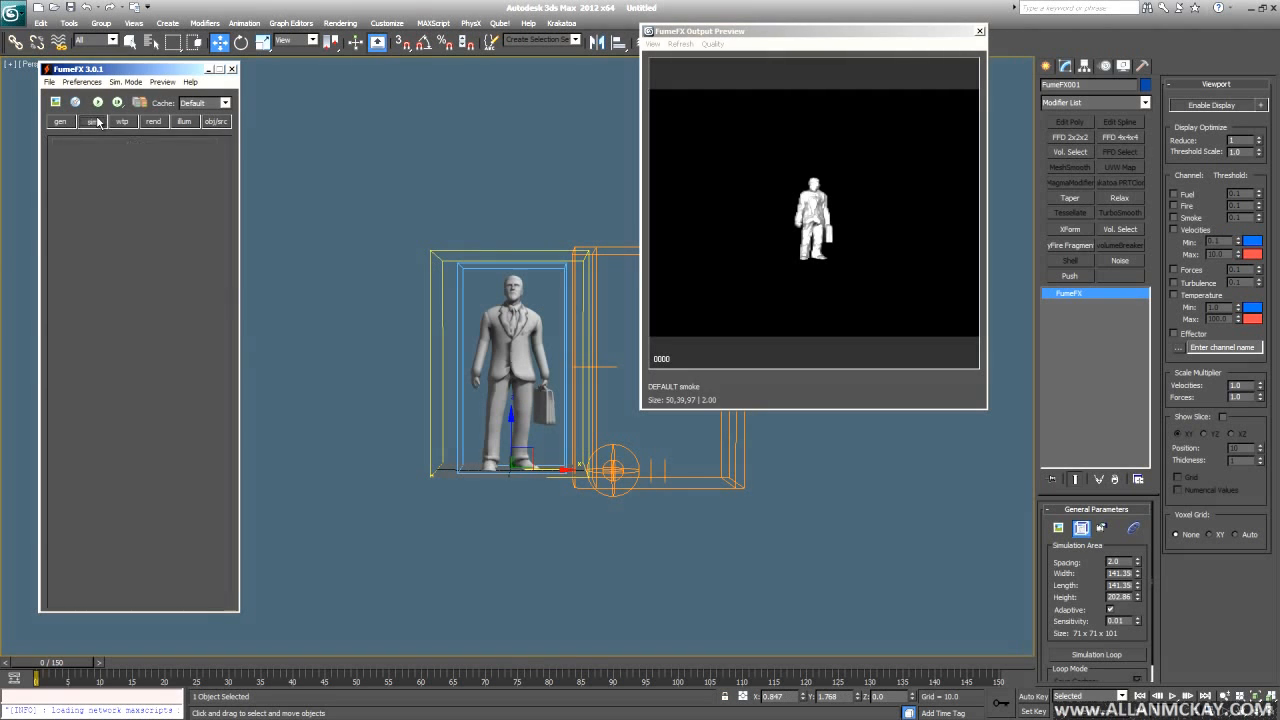
scroll(193, 270, "down", 10)
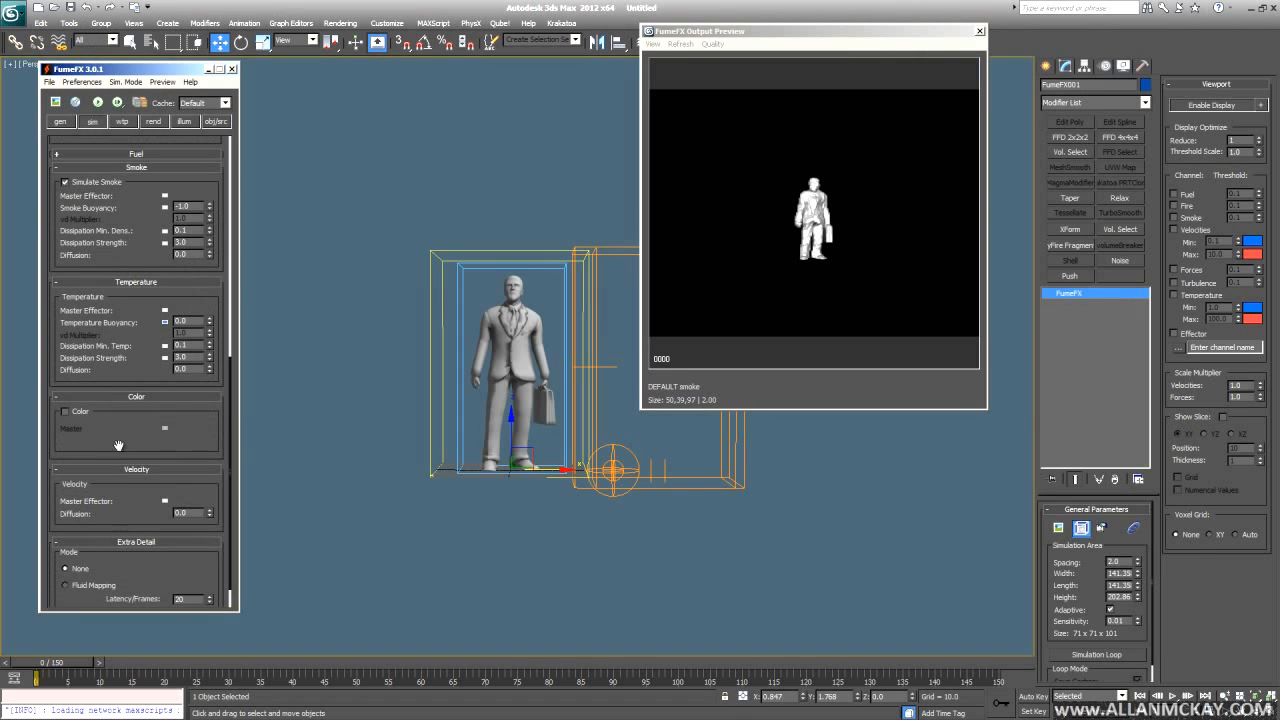
scroll(135, 517, "up", 7)
left_click(185, 352)
left_click(192, 366)
left_click(140, 351)
left_click(158, 394)
left_click(89, 351)
middle_click(577, 477)
- Enlarge the grid length and width to 173.87, then restart the smoke simulation
left_click_drag(1137, 586, 1136, 565)
middle_click_drag(843, 528, 774, 507, "alt")
scroll(519, 368, "up", 6)
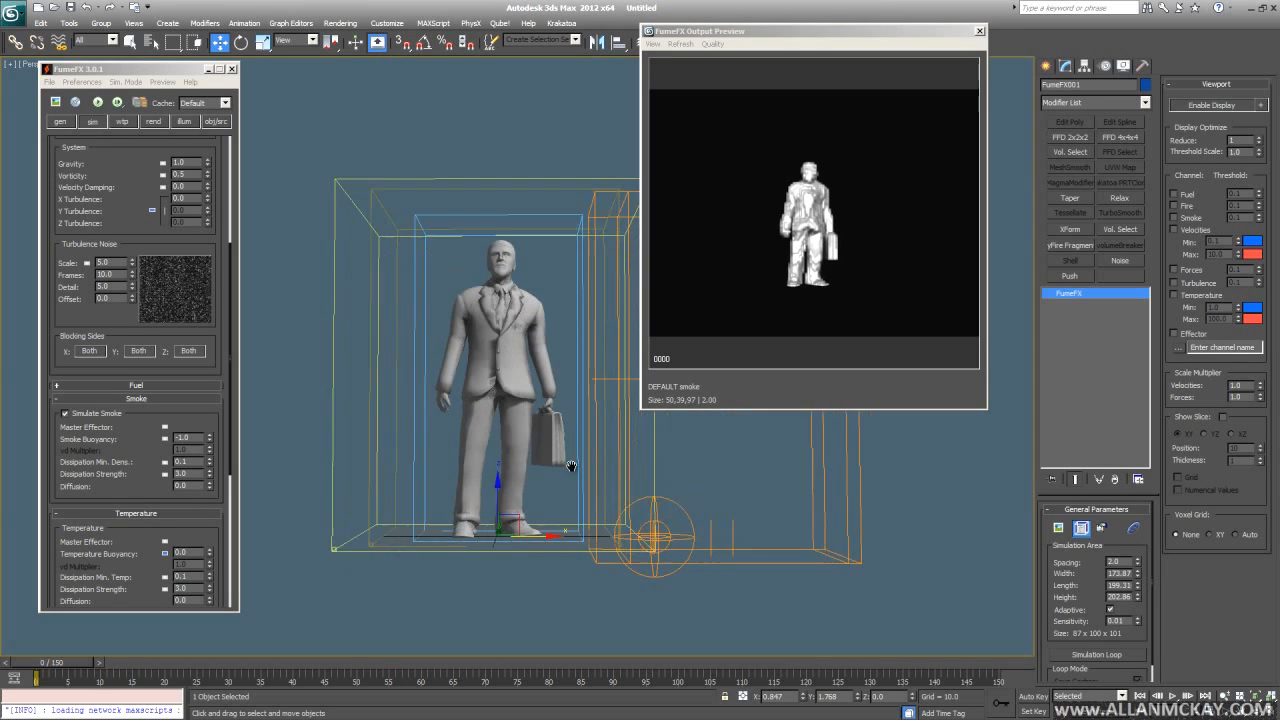
left_click(108, 112)
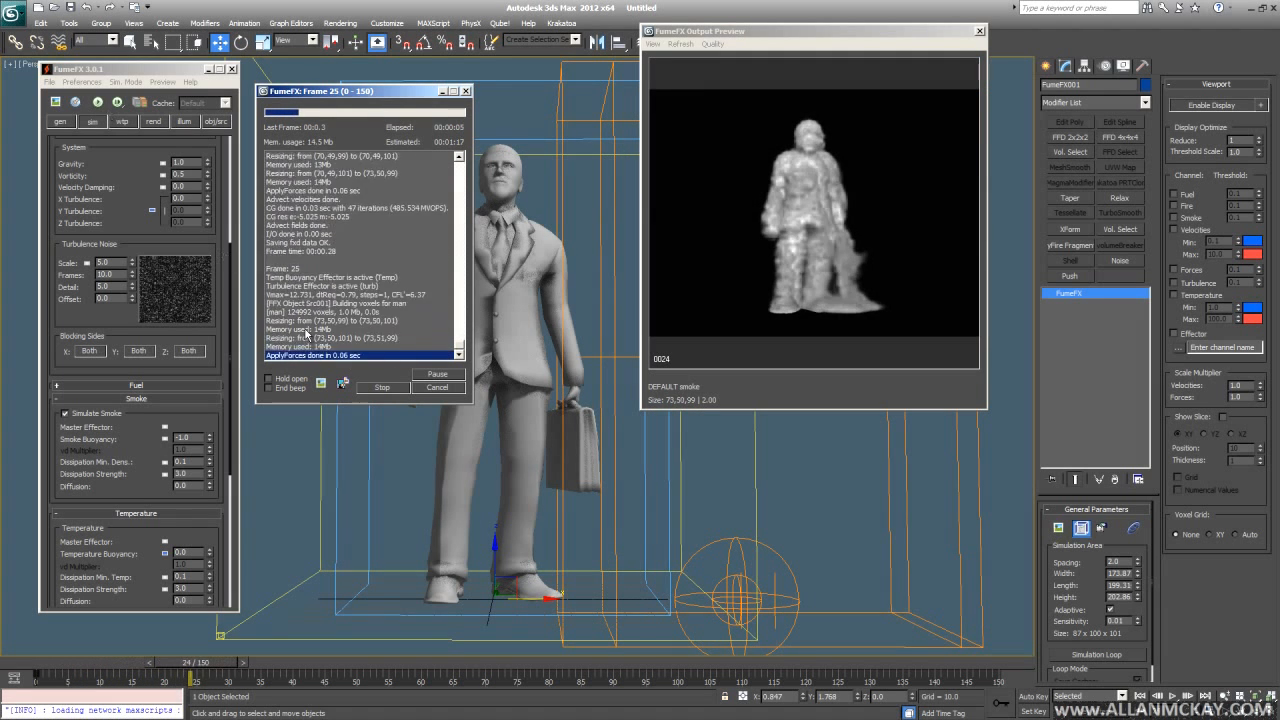
scroll(480, 448, "down", 4)
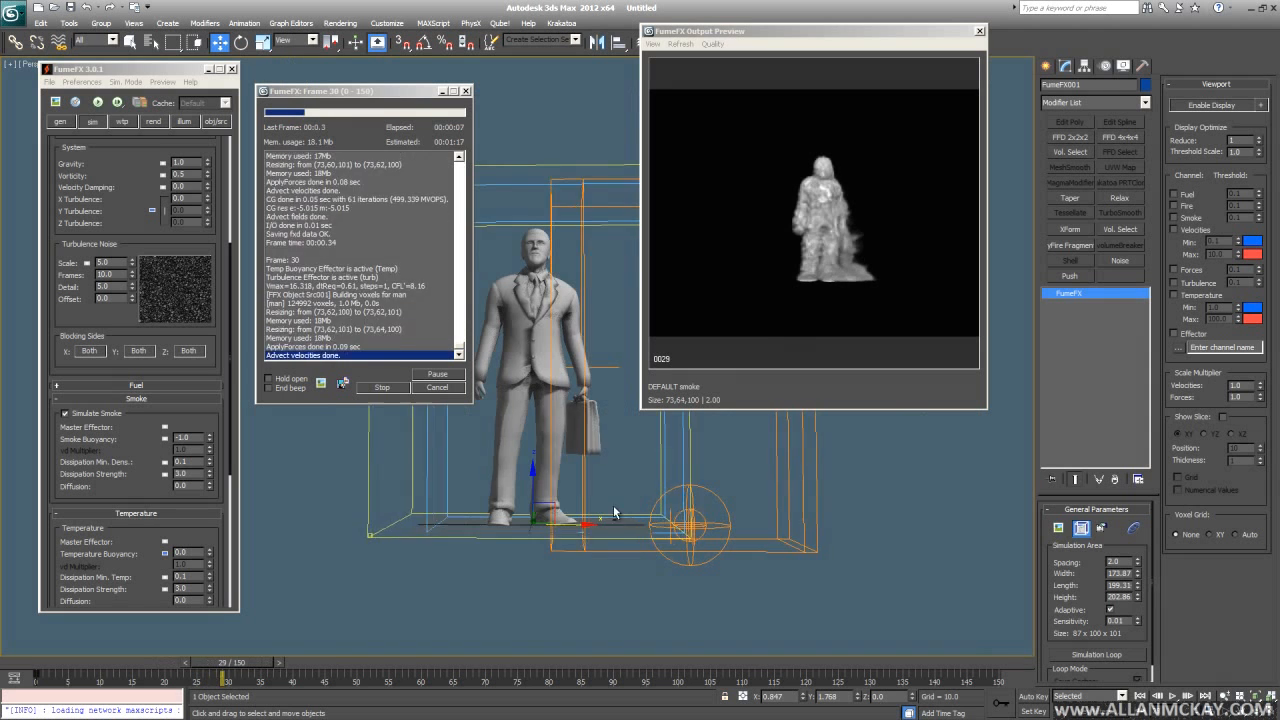
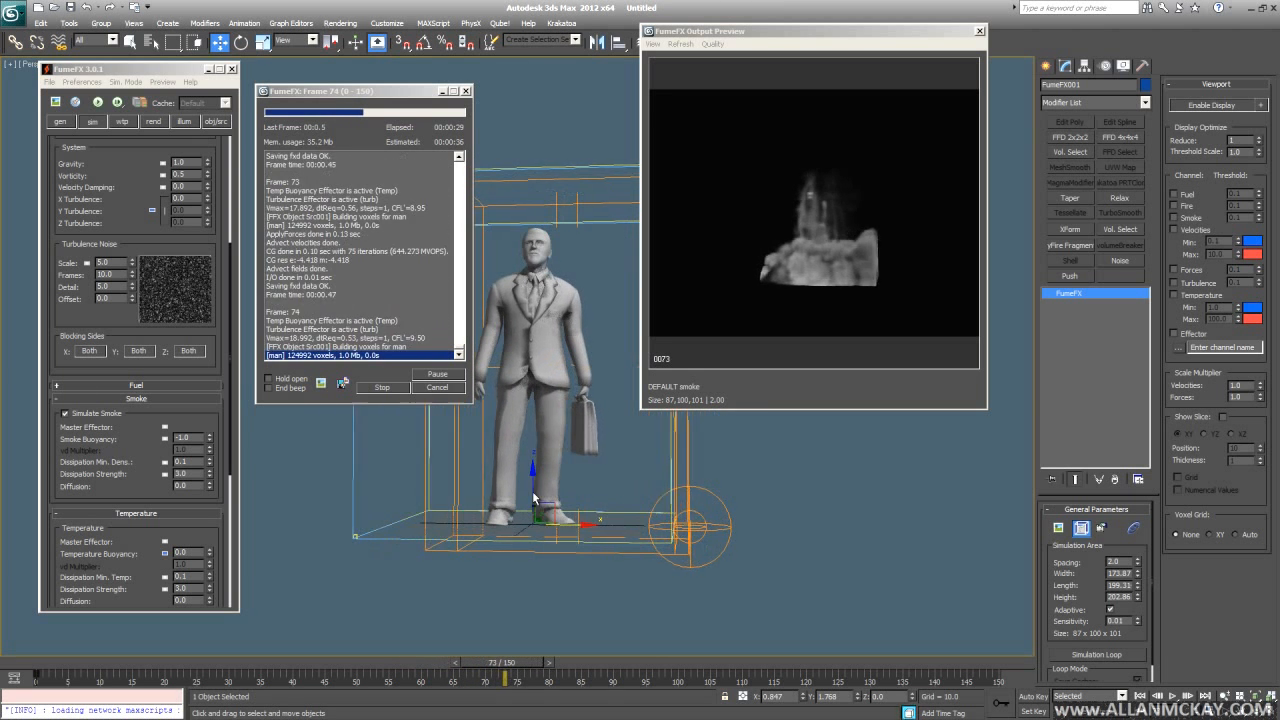
- Orbit to a side view of the smoke, then stop the simulation and return to frame 0
middle_click_drag(532, 491, 552, 525, "alt")
scroll(558, 490, "up", 5)
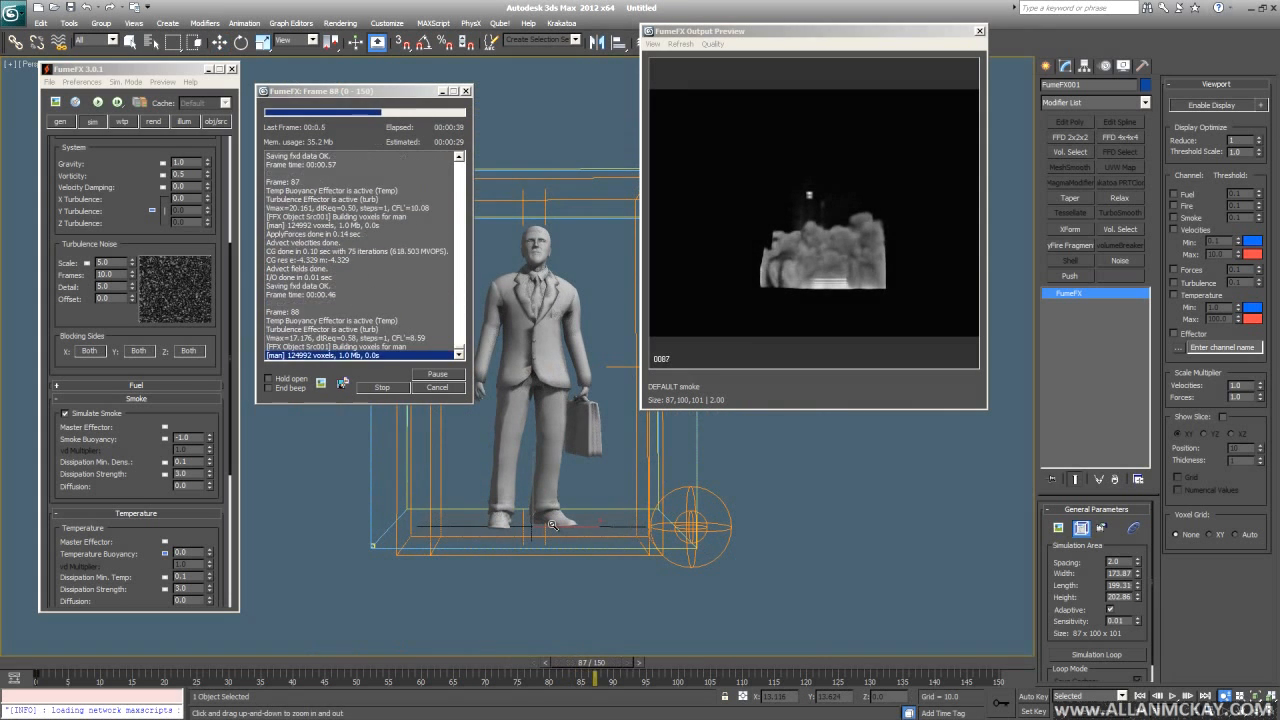
key("Escape")
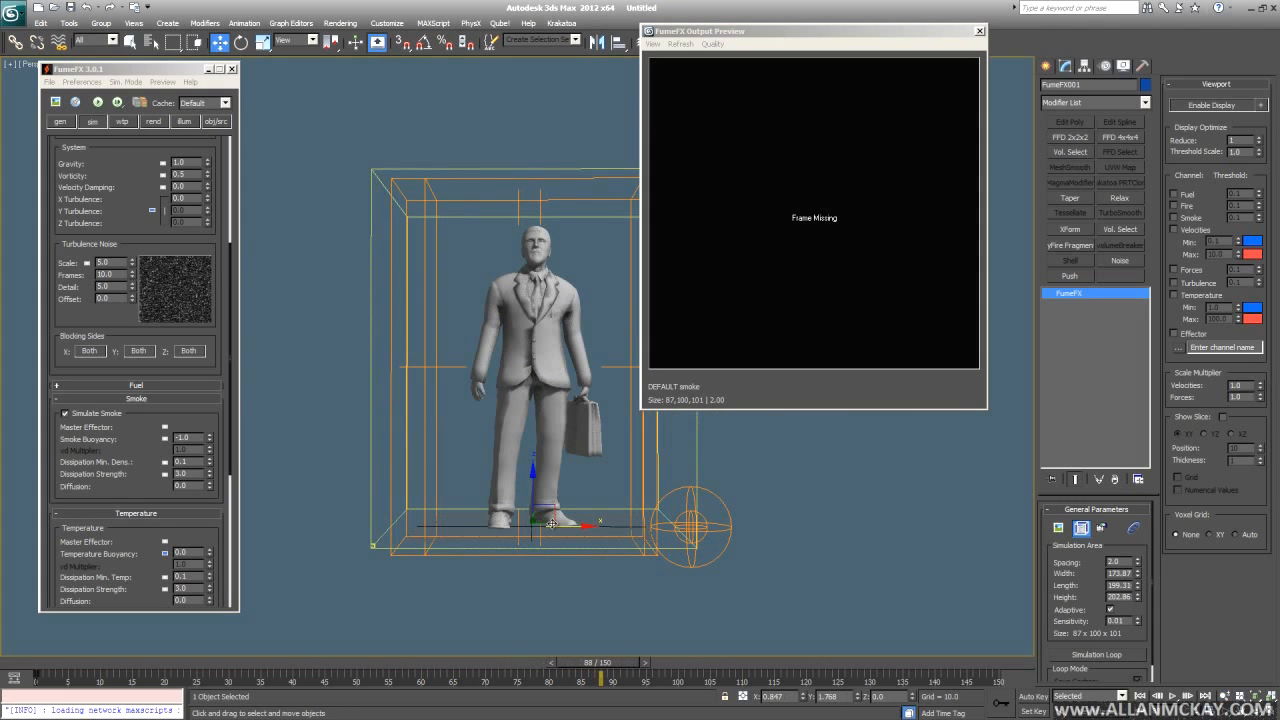
key("Home")
- Play back the cached smoke animation twice, ending on an elevated view of the man
key("slash")
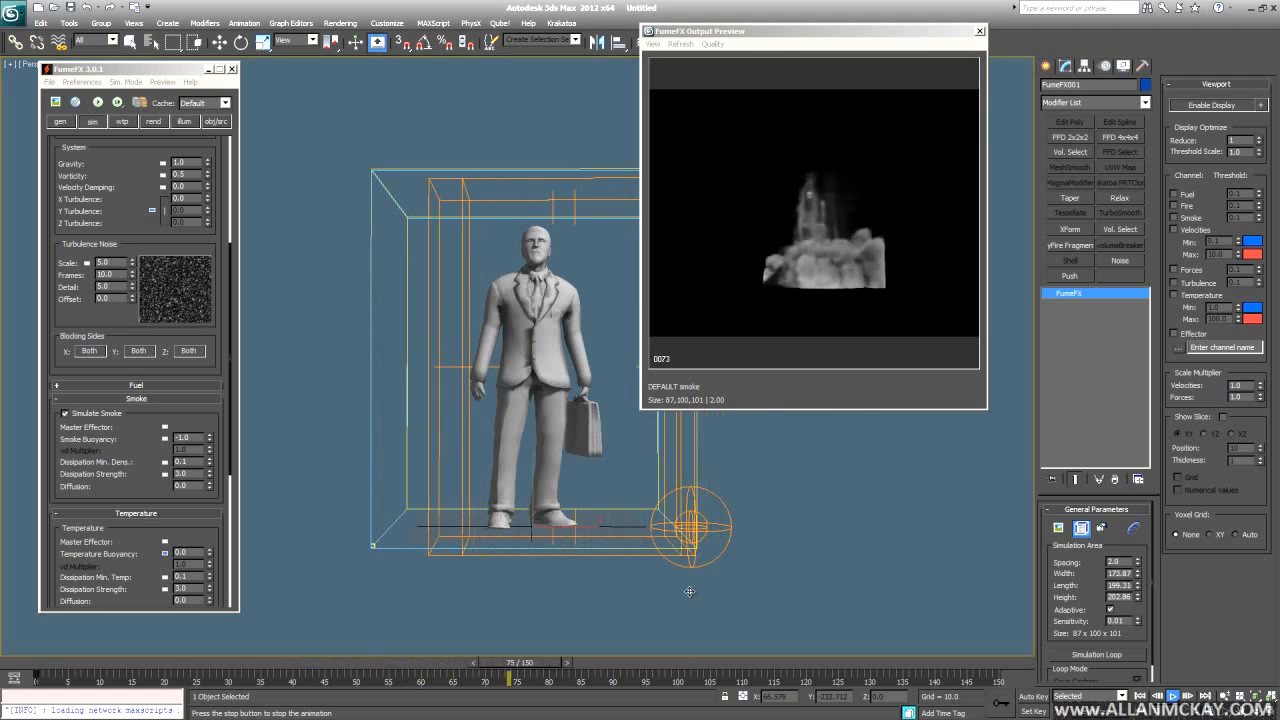
key("slash")
key("Home")
key("slash")
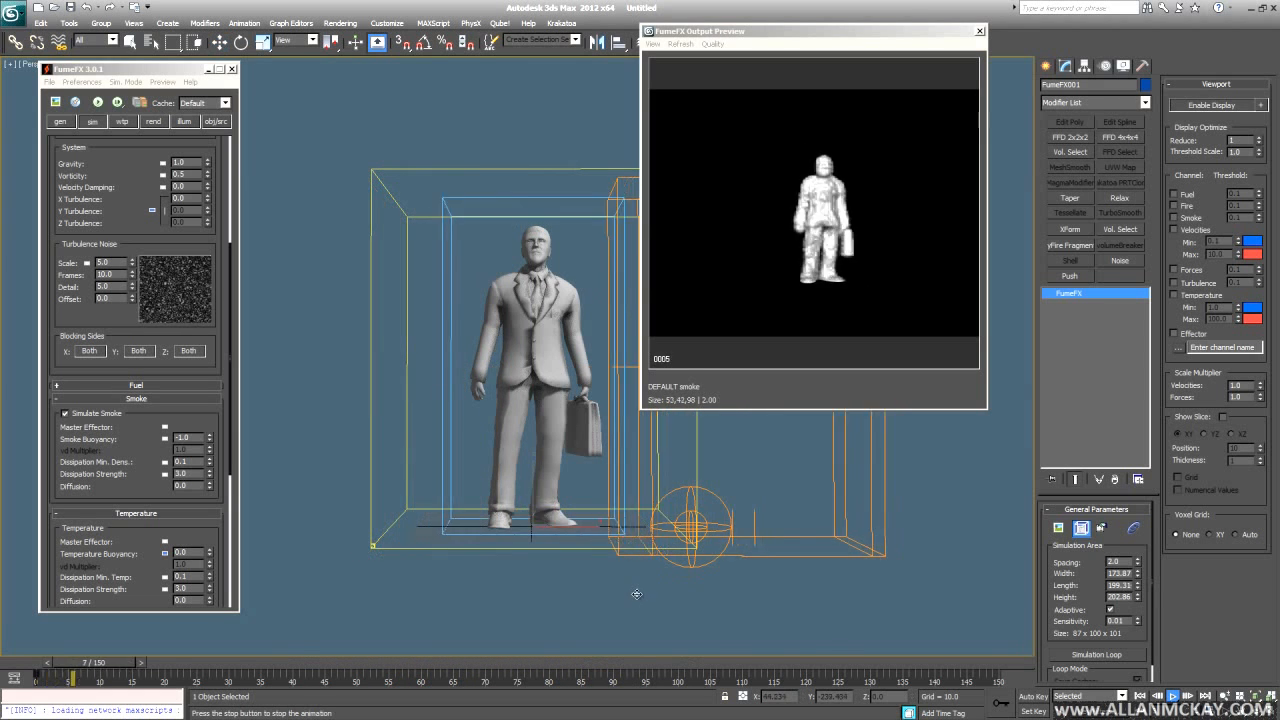
scroll(689, 591, "up", 3)
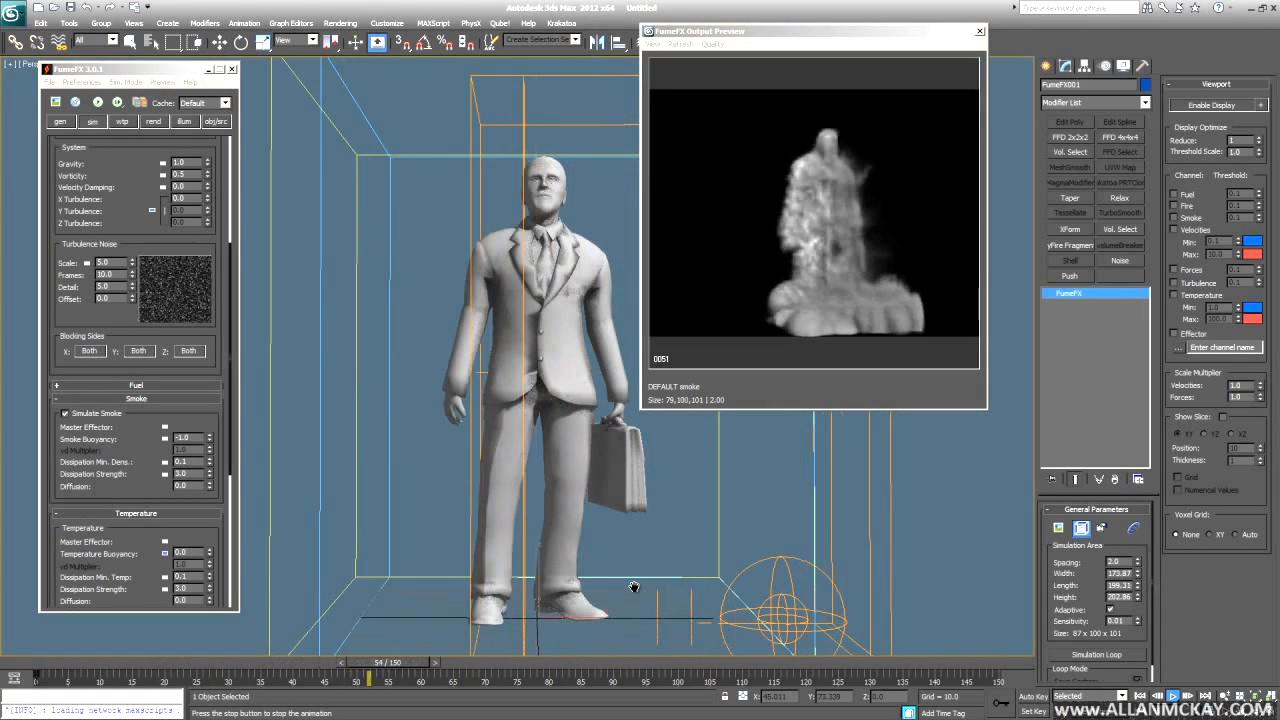
key("slash")
scroll(660, 560, "down", 3)
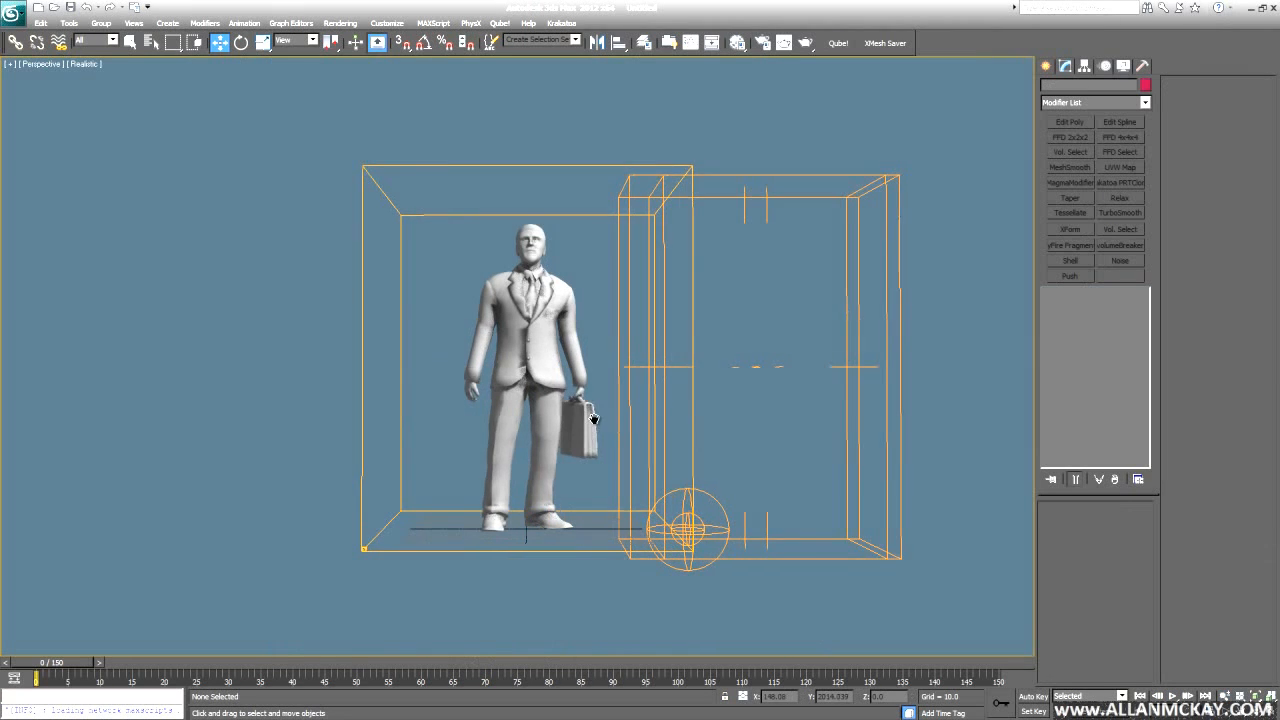
middle_click_drag(593, 418, 660, 430, "alt")
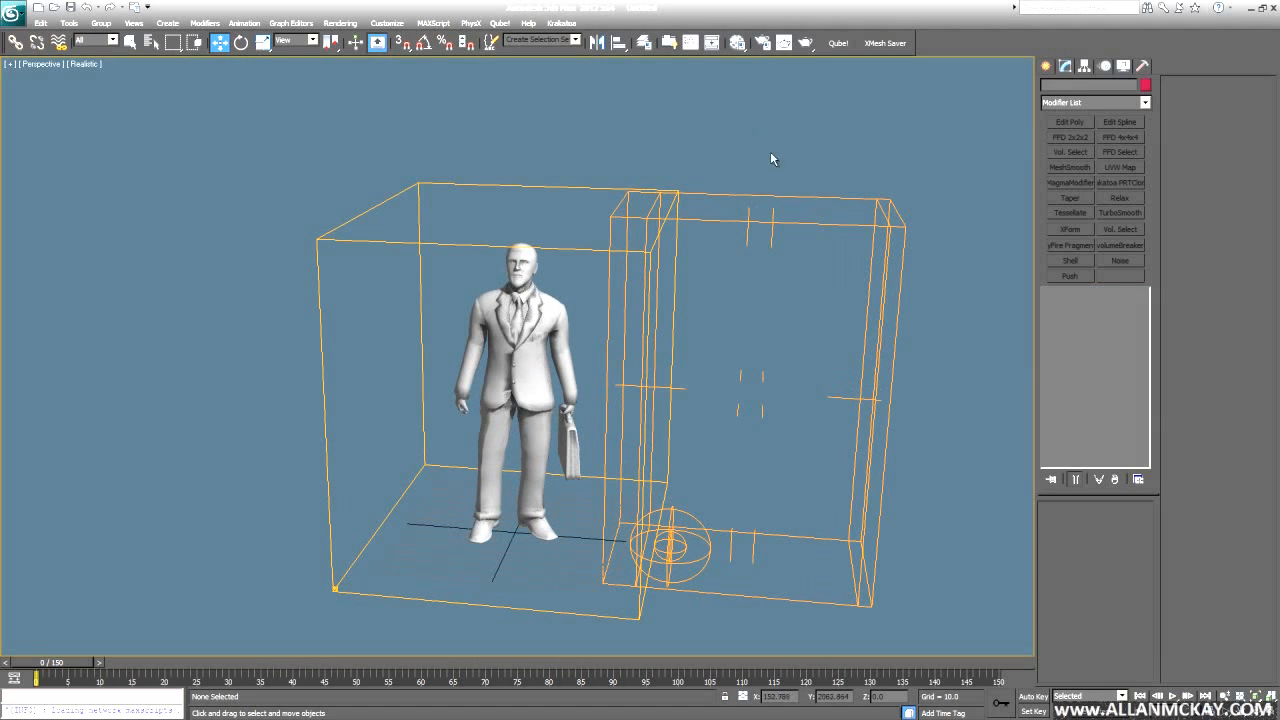
- Play the animation from a frontal view to watch the box move, then rewind to frame 0
key("slash")
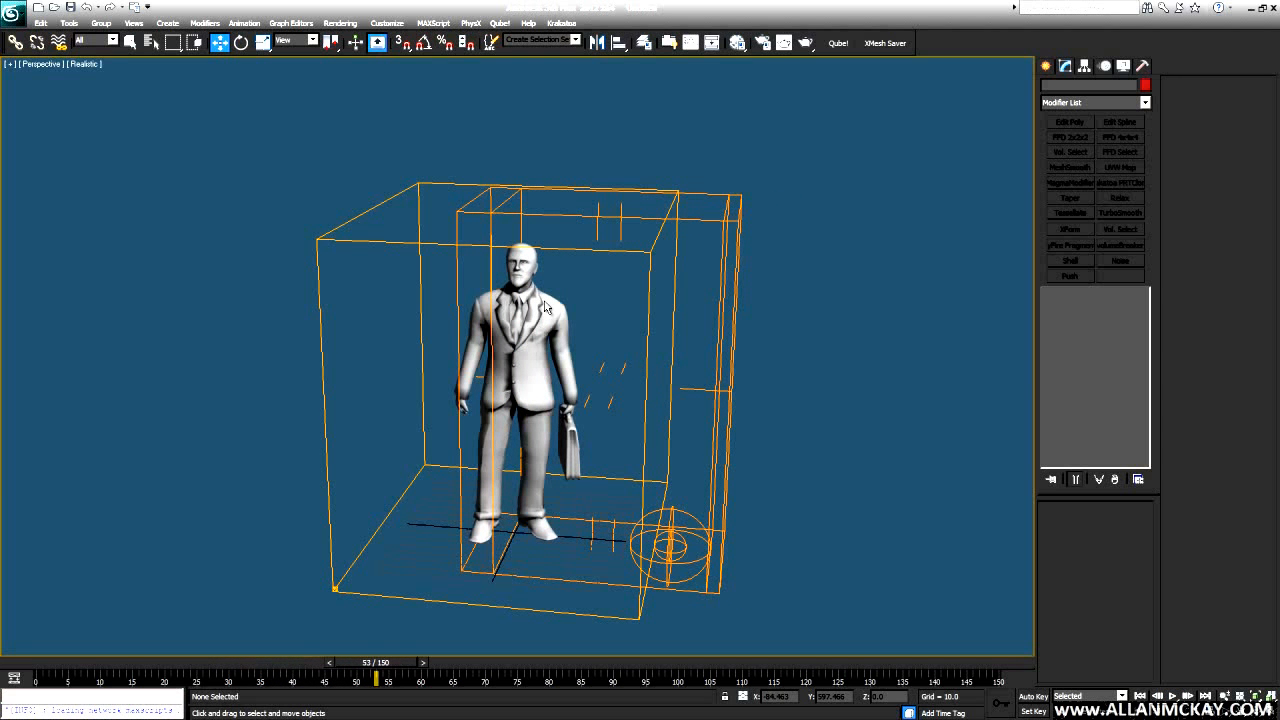
middle_click_drag(555, 311, 588, 297, "alt")
key("slash")
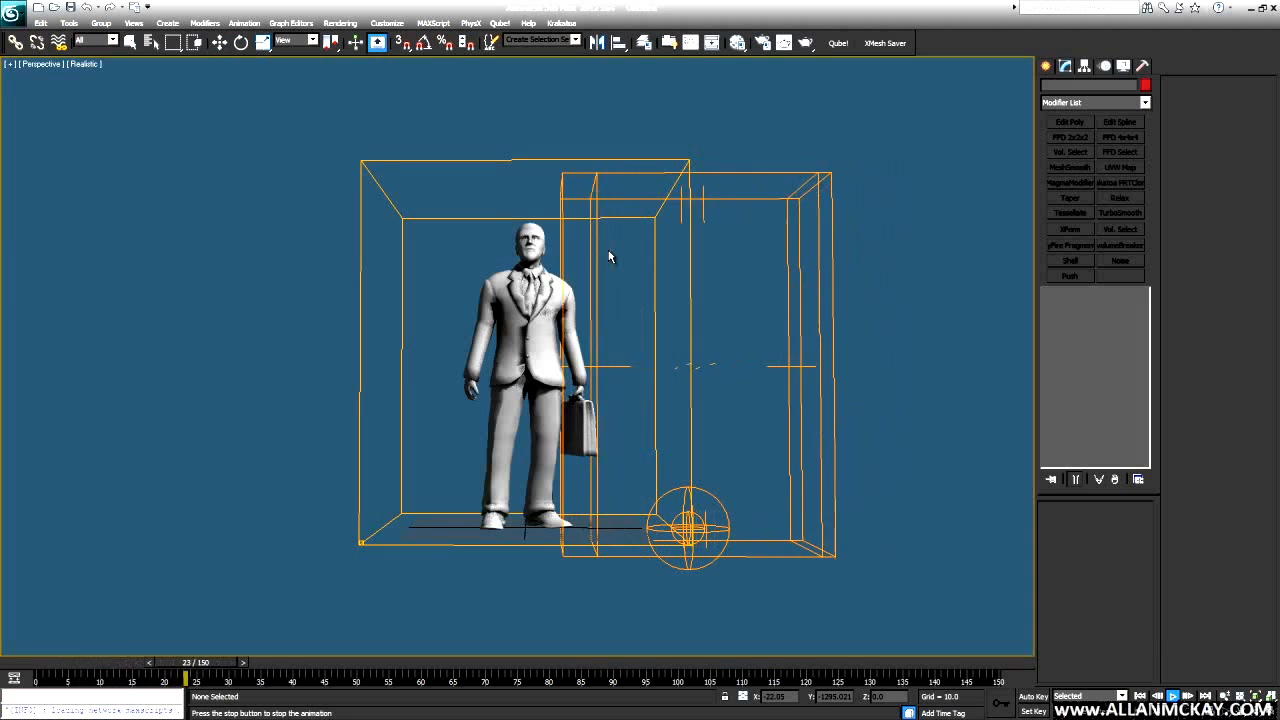
key("slash")
key("w")
key("Home")
- Draw a flat FumeFX Effector box, about 226 x 226 x 27.8, under the man's feet
left_click(1046, 65)
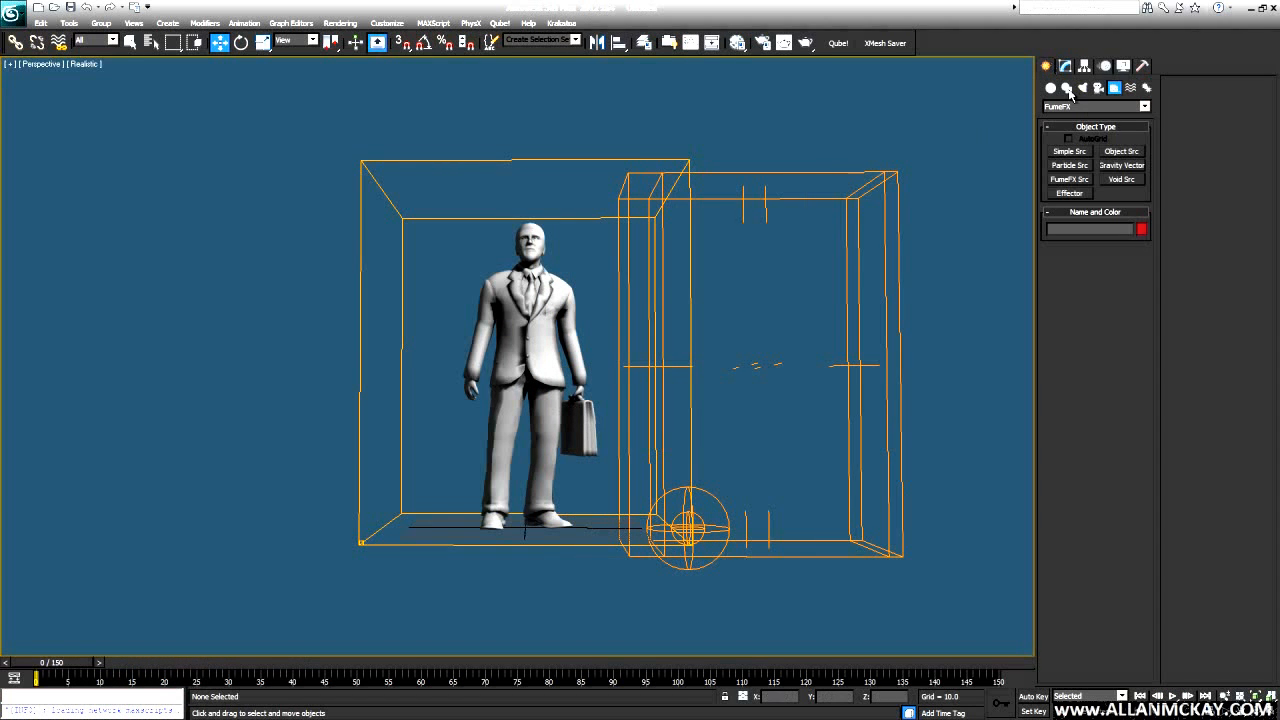
left_click(1069, 193)
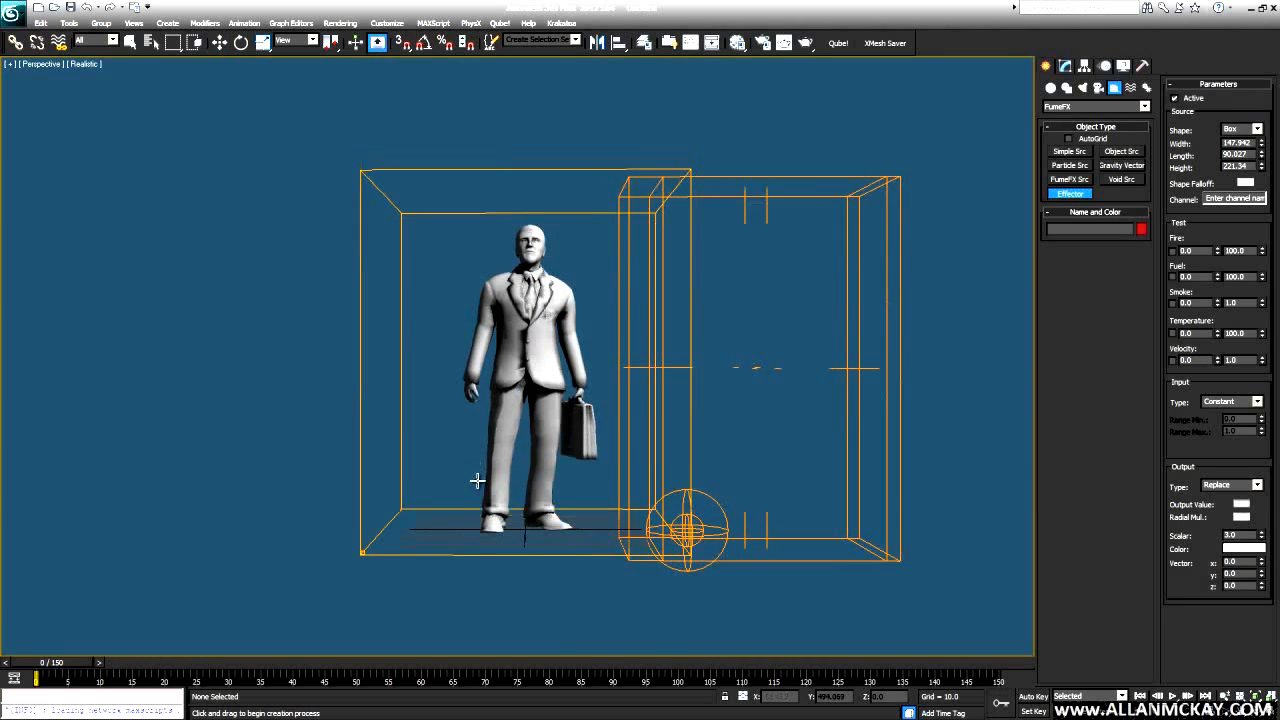
middle_click_drag(460, 420, 460, 498, "alt")
left_click_drag(537, 489, 700, 528)
middle_click_drag(690, 487, 575, 465, "alt")
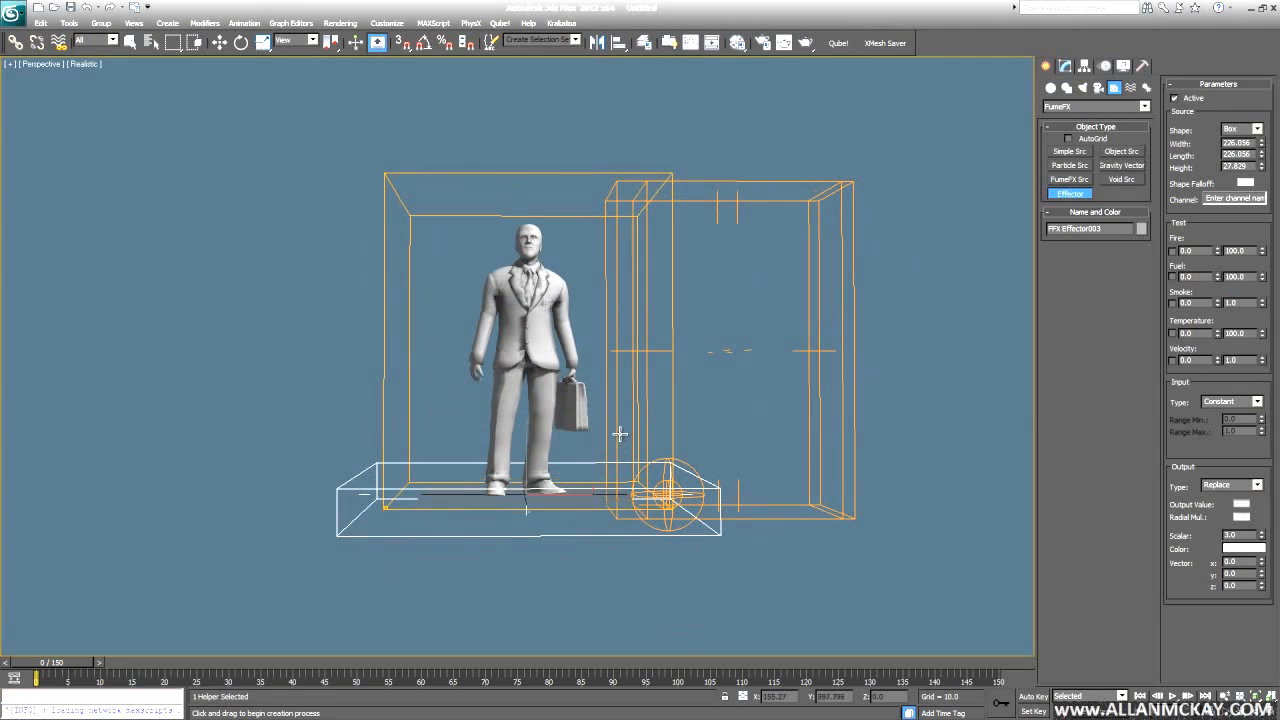
- Add FFX Effector003 to the FumeFX obj/src list and give it a drag channel with Scalar 0.5
key("w")
key("f")
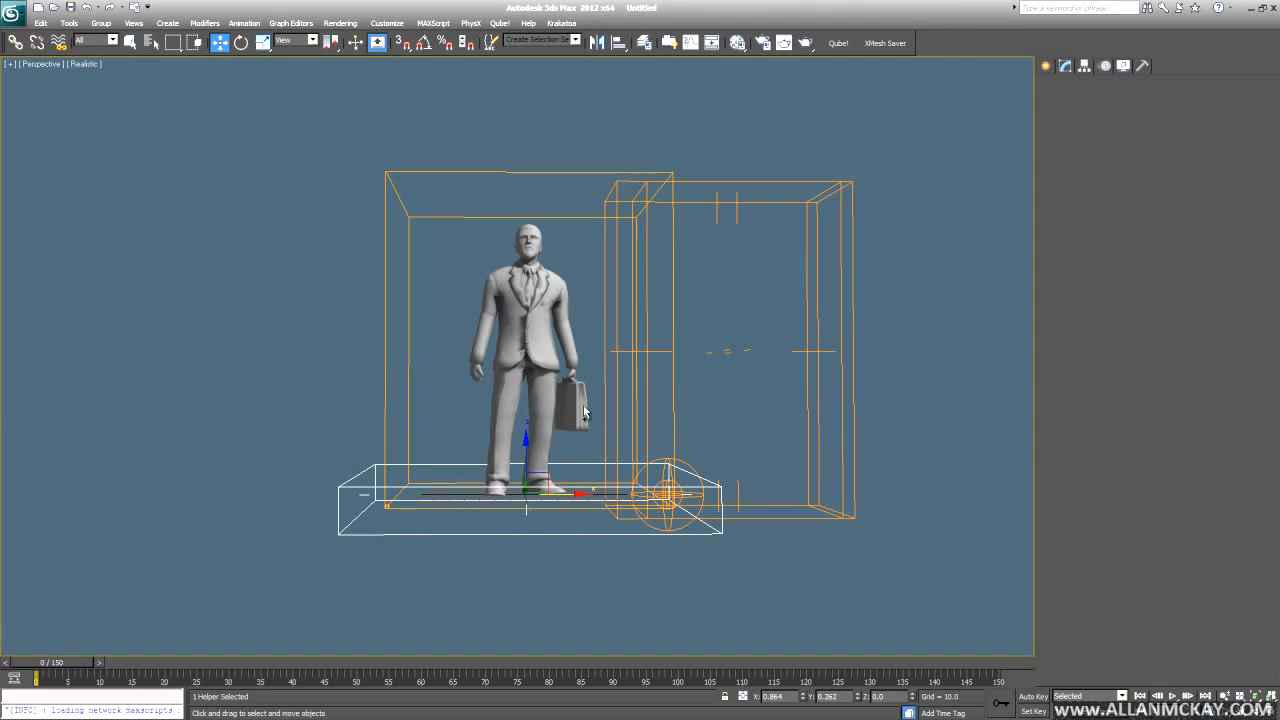
left_click(222, 126)
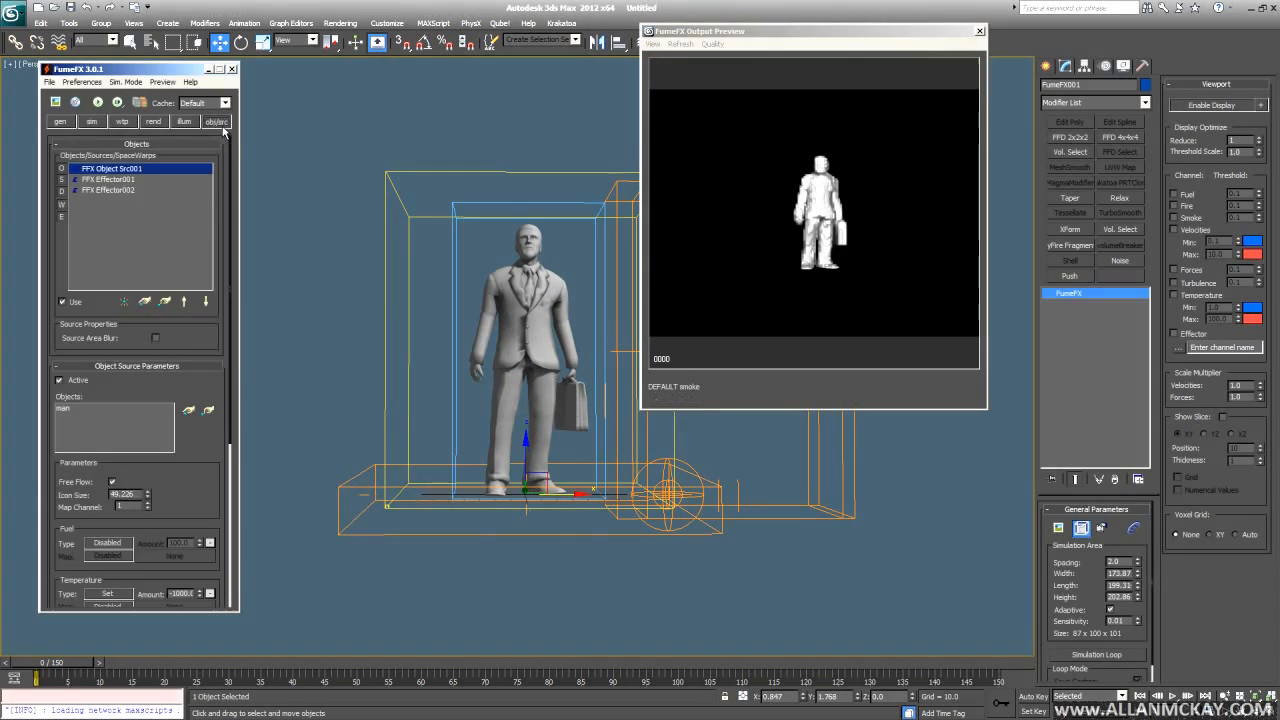
left_click(148, 300)
left_click(355, 534)
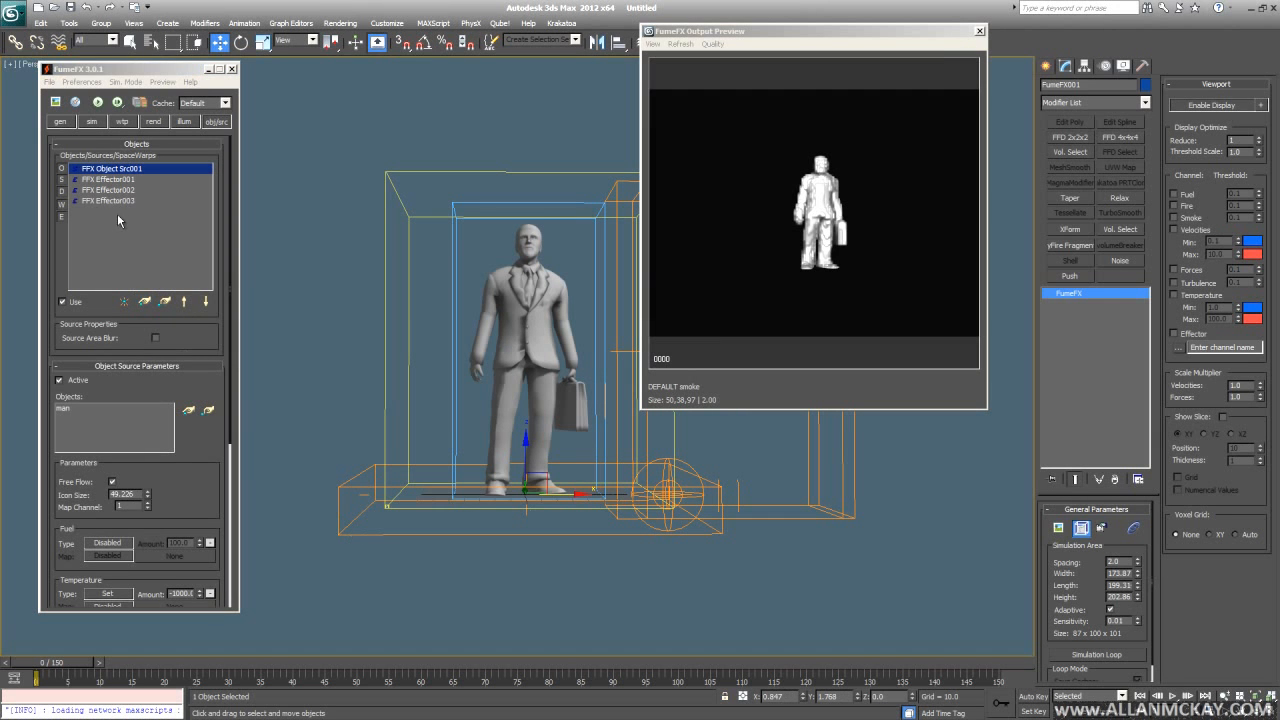
left_click(115, 202)
scroll(126, 252, "down", 5)
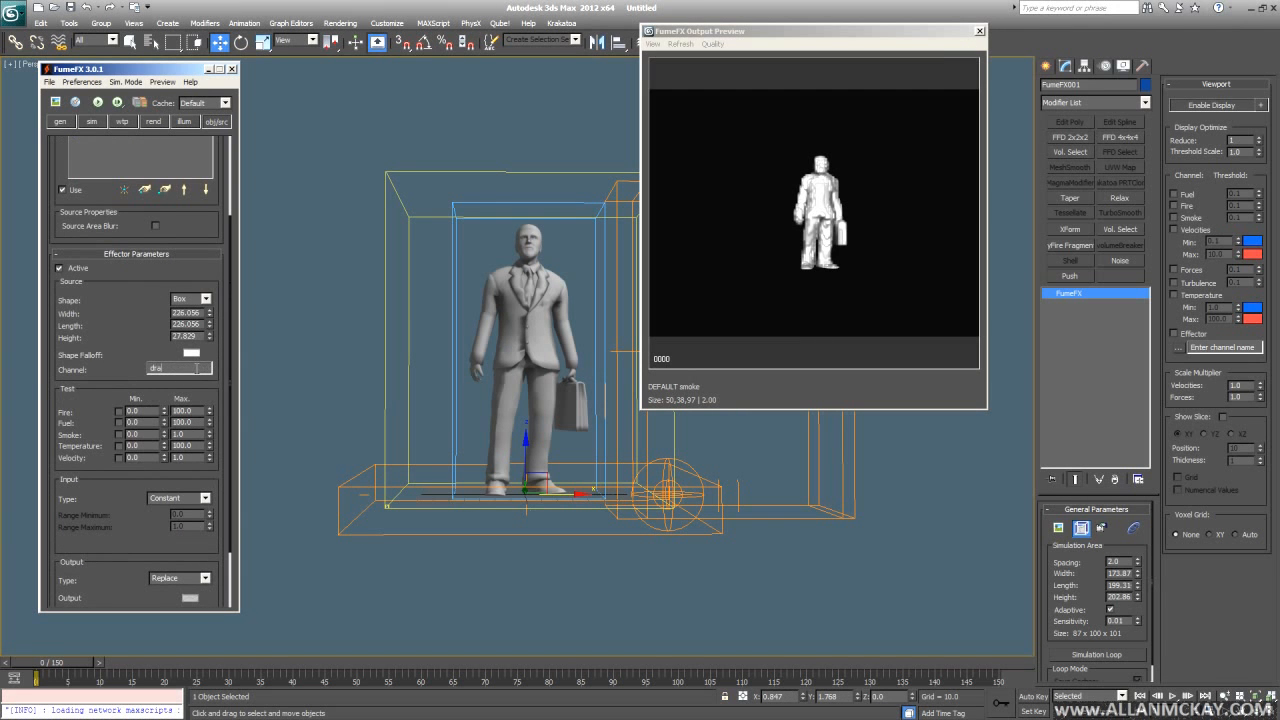
scroll(97, 179, "down", 3)
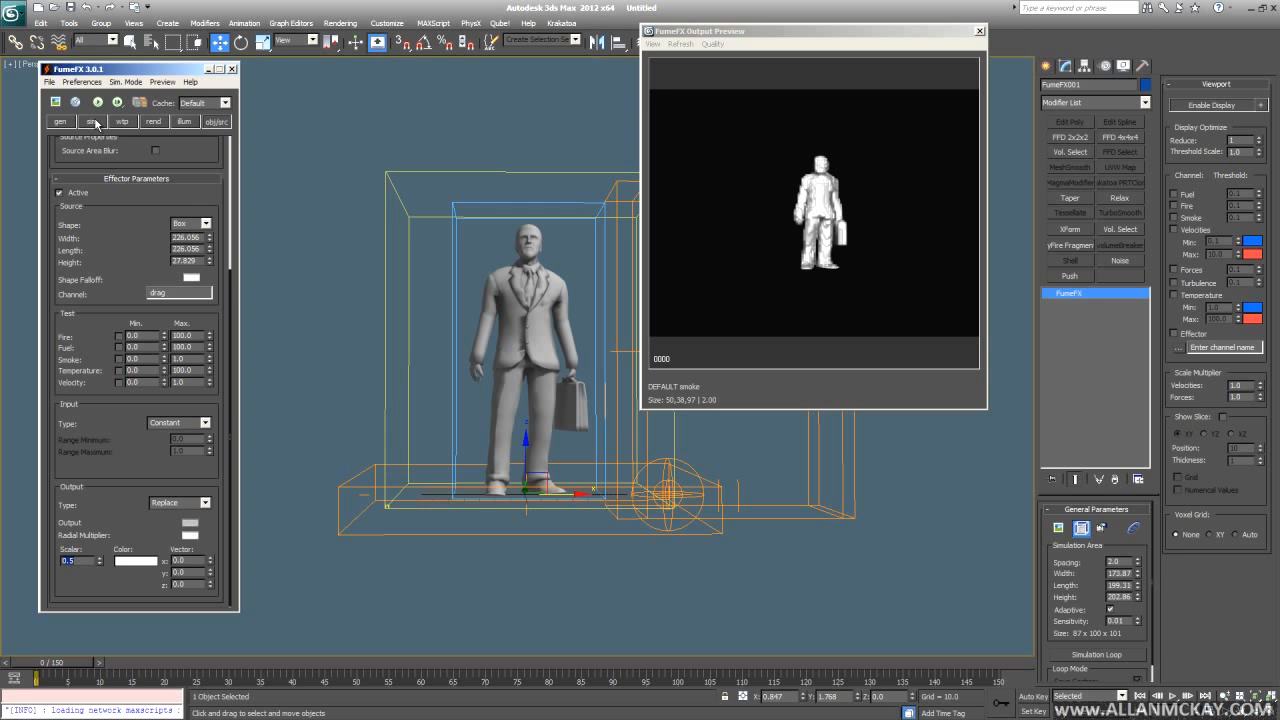
- Connect Velocity Damping to FFX Effector003's drag channel
left_click(93, 122)
scroll(113, 455, "down", 5)
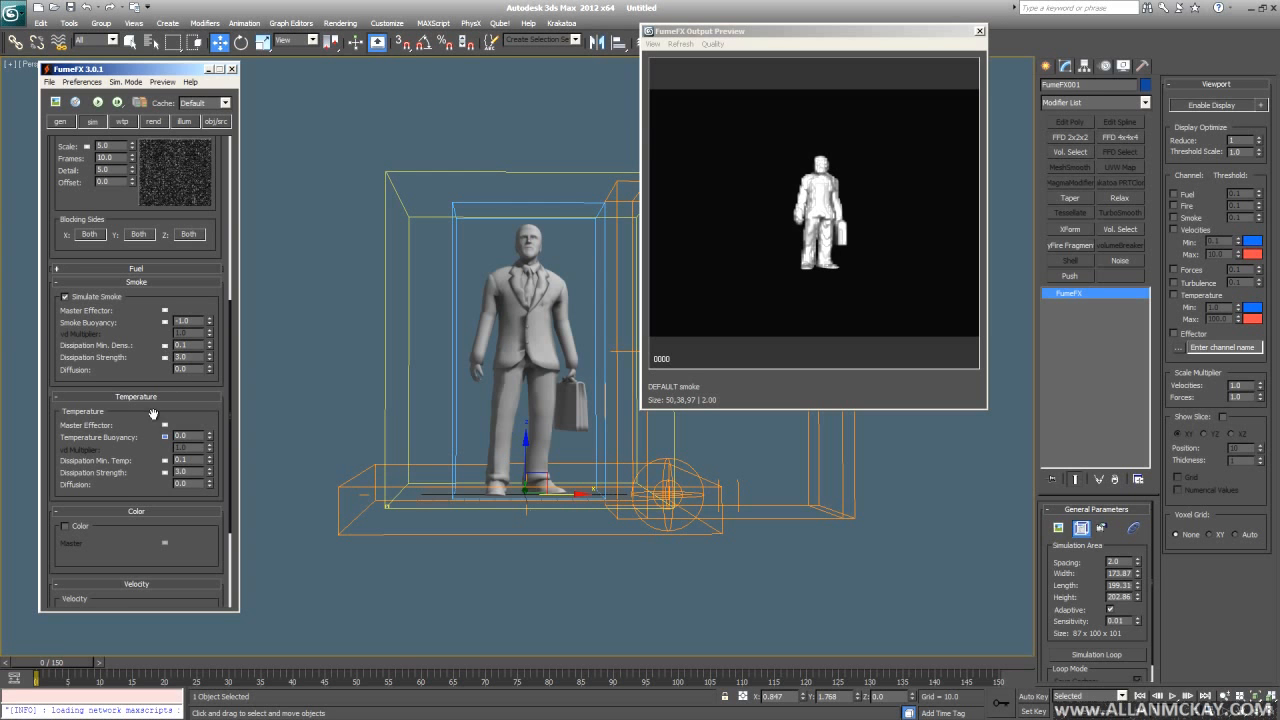
scroll(150, 331, "up", 3)
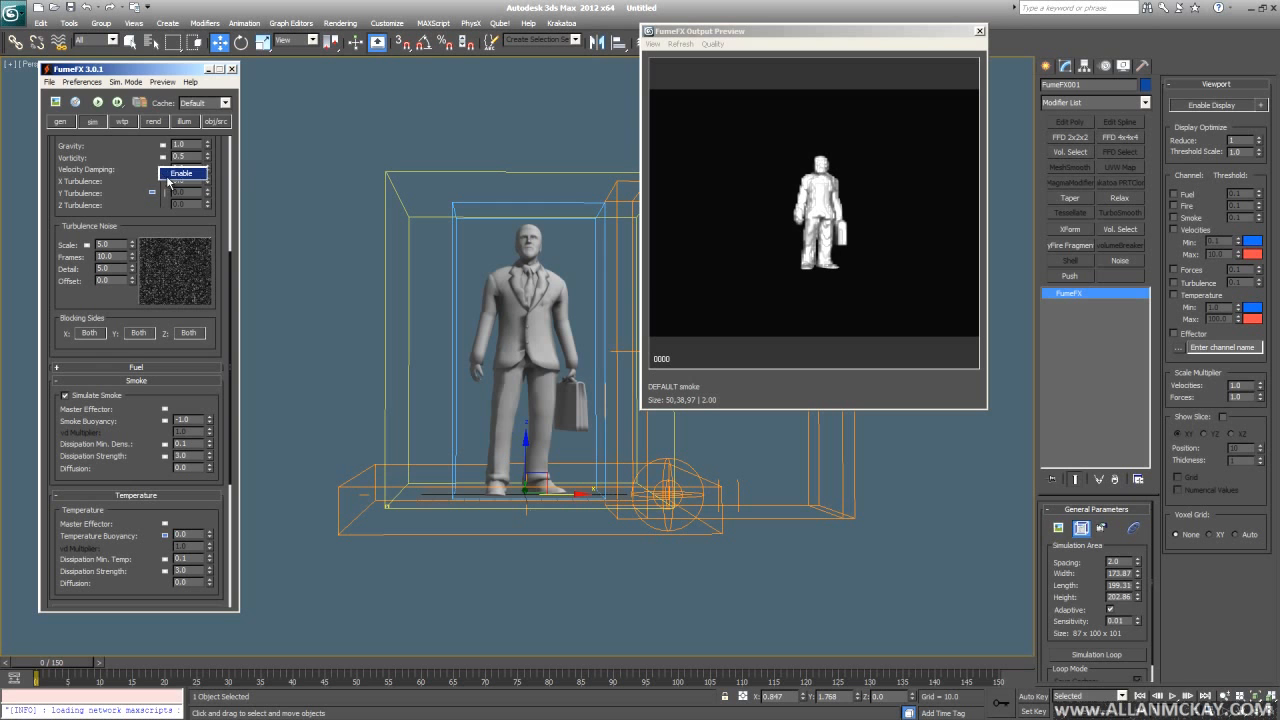
left_click(164, 171)
left_click(288, 131)
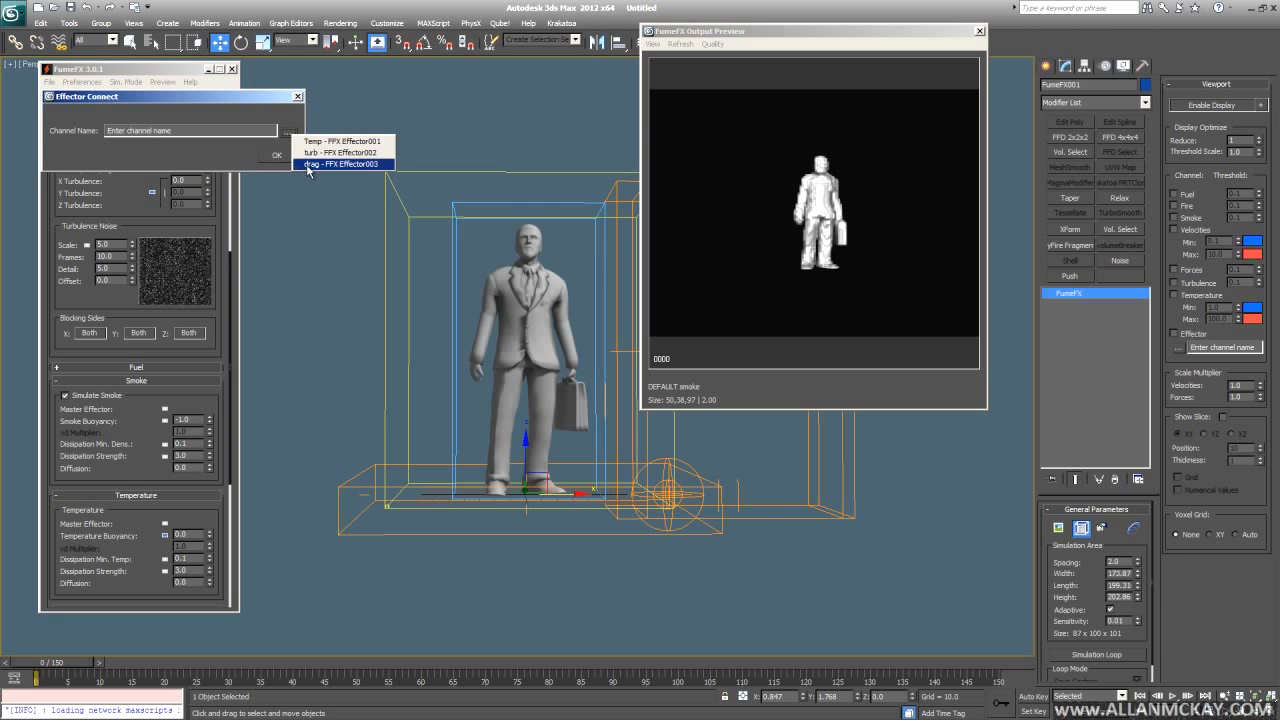
left_click(310, 163)
left_click(280, 155)
- Raise Maximum Iterations from 75 to 102 and restart the smoke simulation
scroll(188, 301, "up", 5)
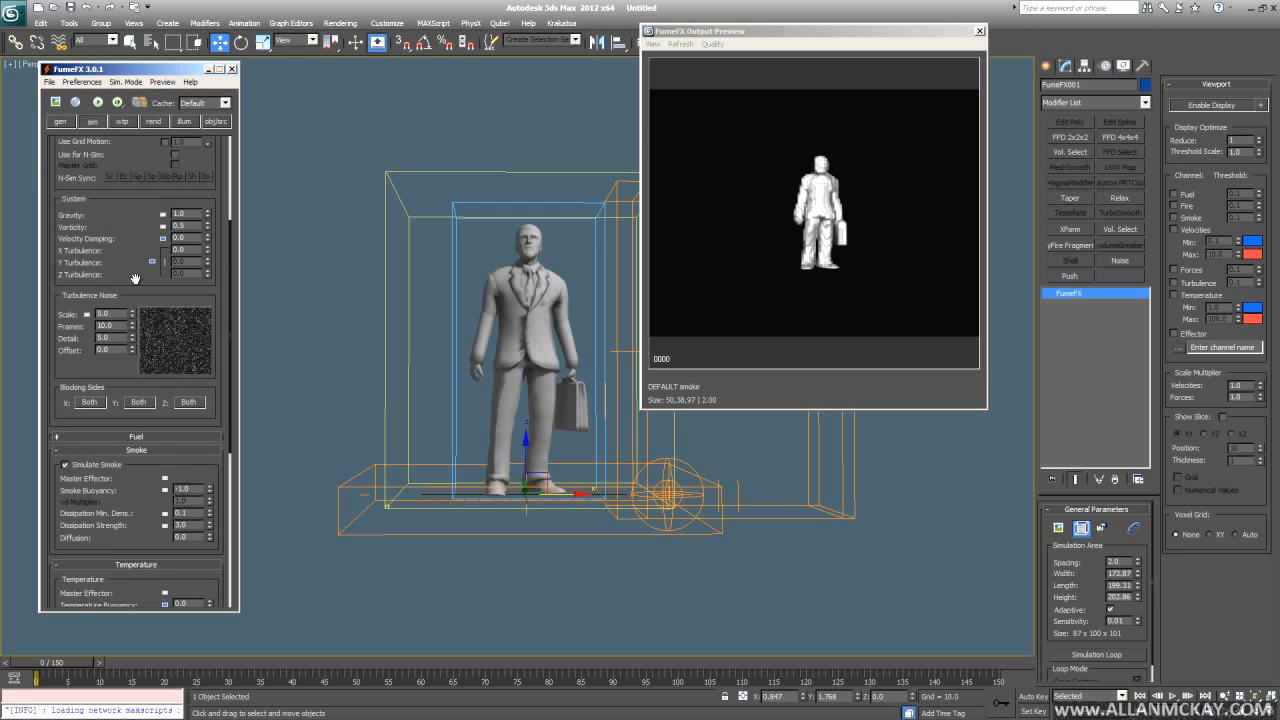
scroll(168, 265, "up", 3)
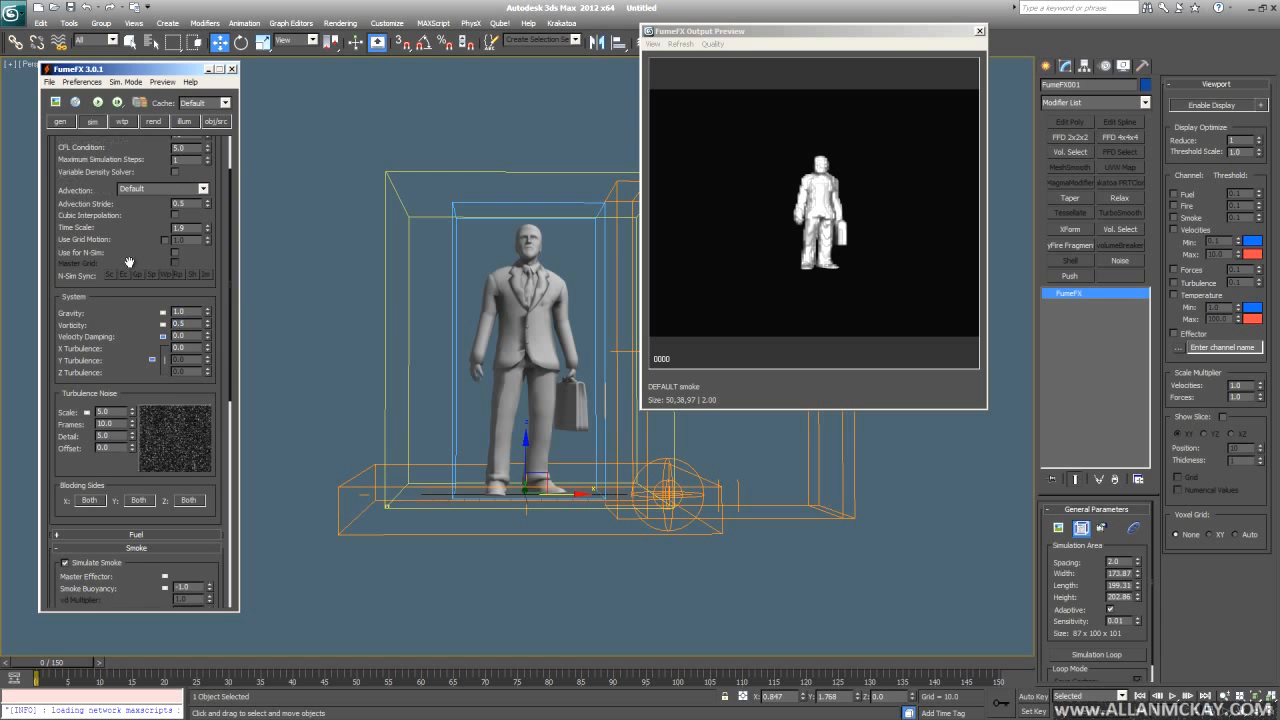
left_click_drag(208, 188, 209, 165)
key("slash")
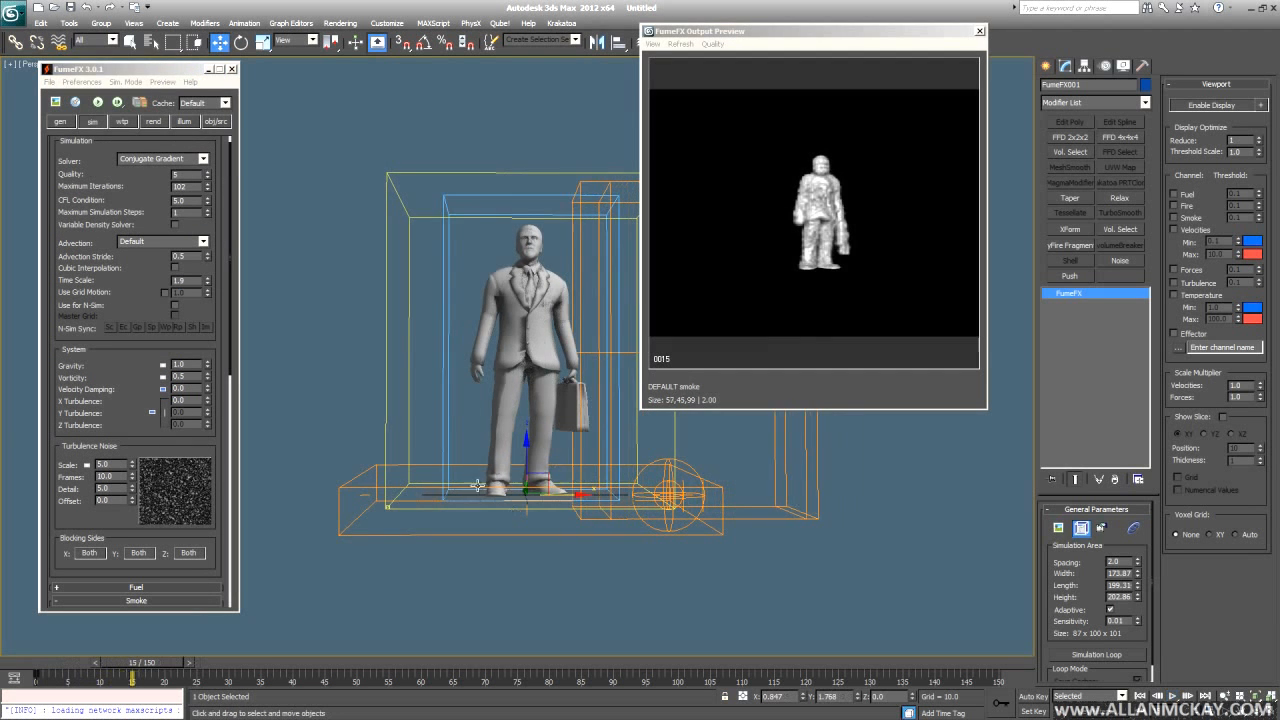
middle_click_drag(477, 486, 473, 403, "alt")
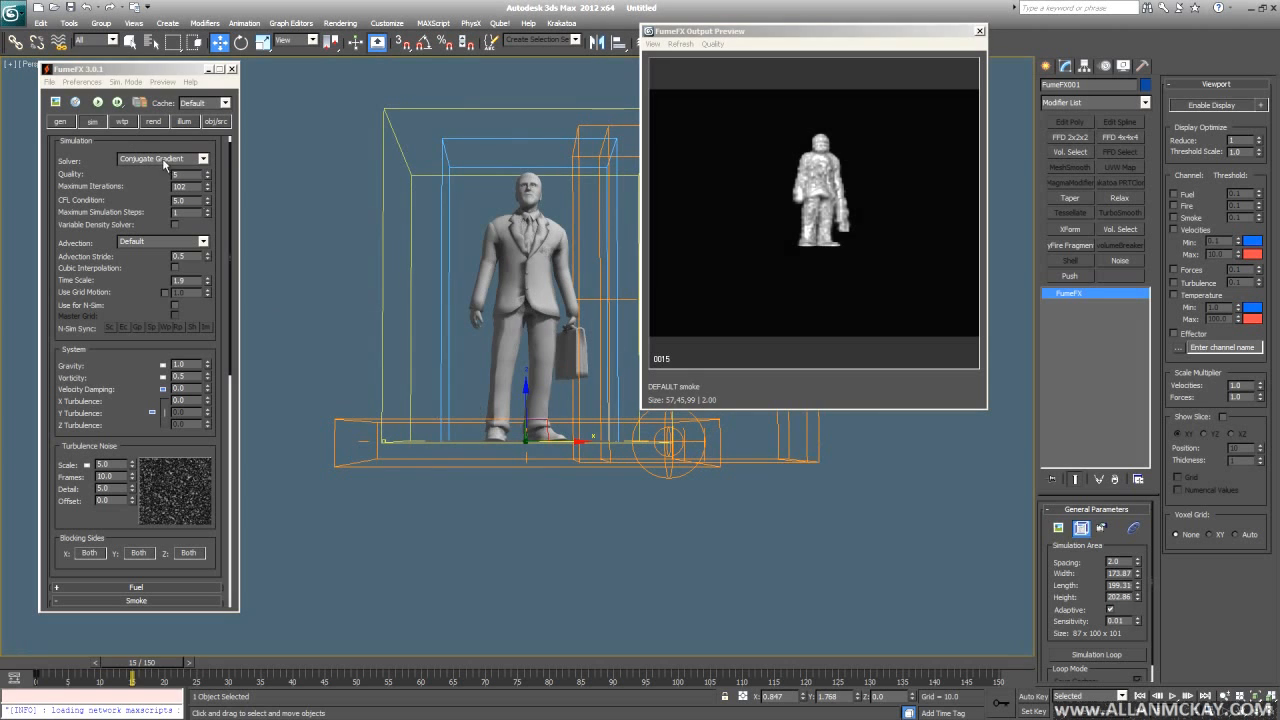
left_click(98, 104)
middle_click_drag(603, 450, 594, 476)
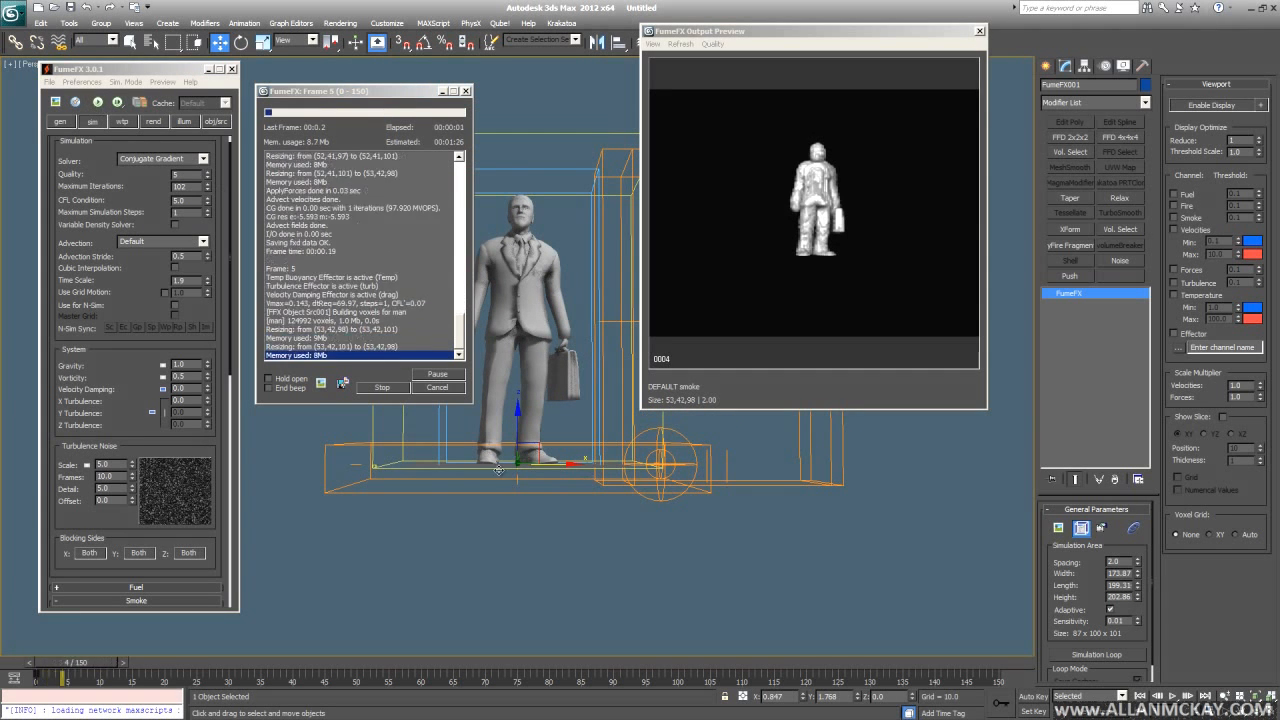
- Pause the running simulation, scrub through the simulated frames, then stop it
left_click(215, 121)
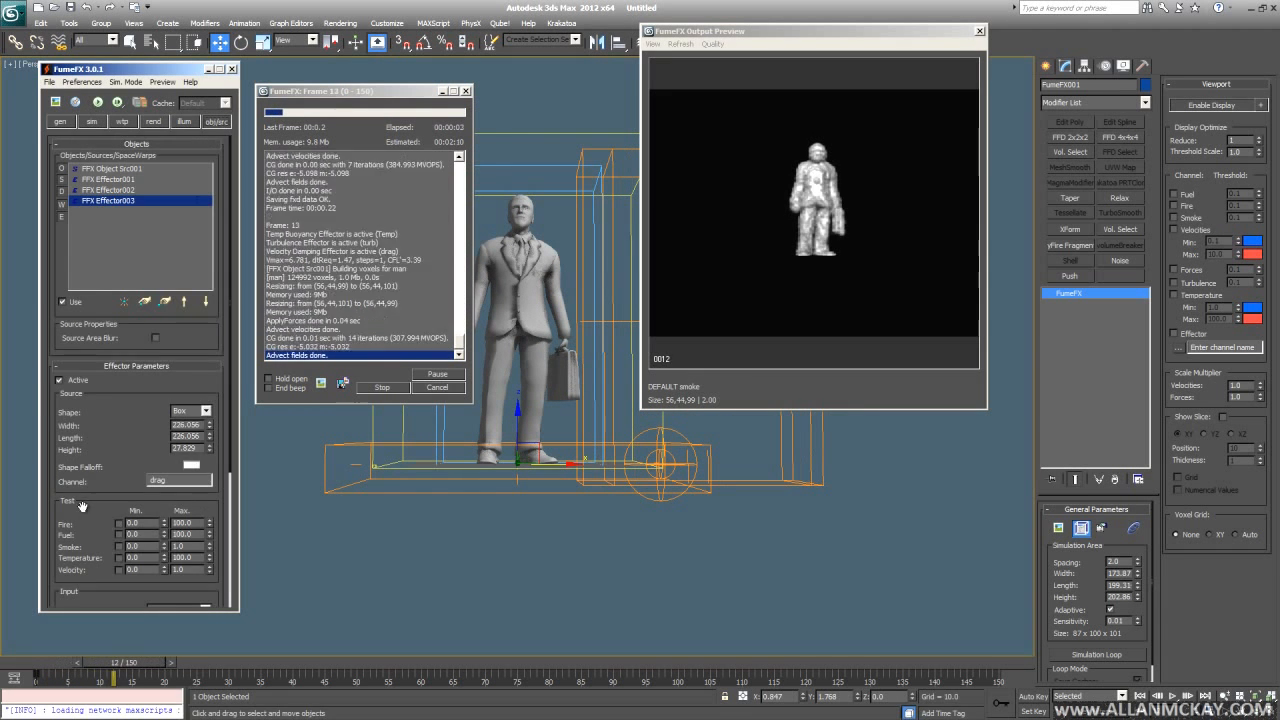
left_click_drag(82, 506, 82, 318)
middle_click_drag(505, 500, 575, 458, "alt")
scroll(520, 501, "up", 3)
middle_click_drag(722, 490, 730, 484, "alt")
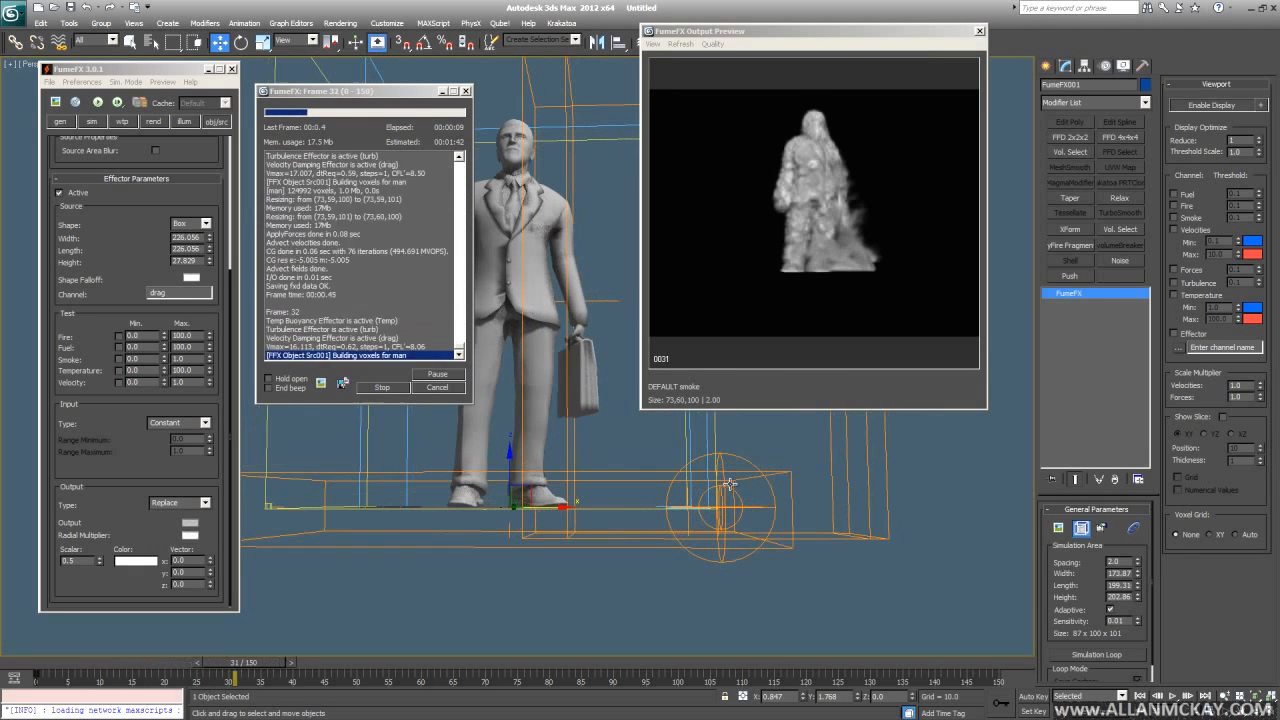
left_click(436, 374)
left_click_drag(42, 661, 97, 666)
left_click(437, 387)
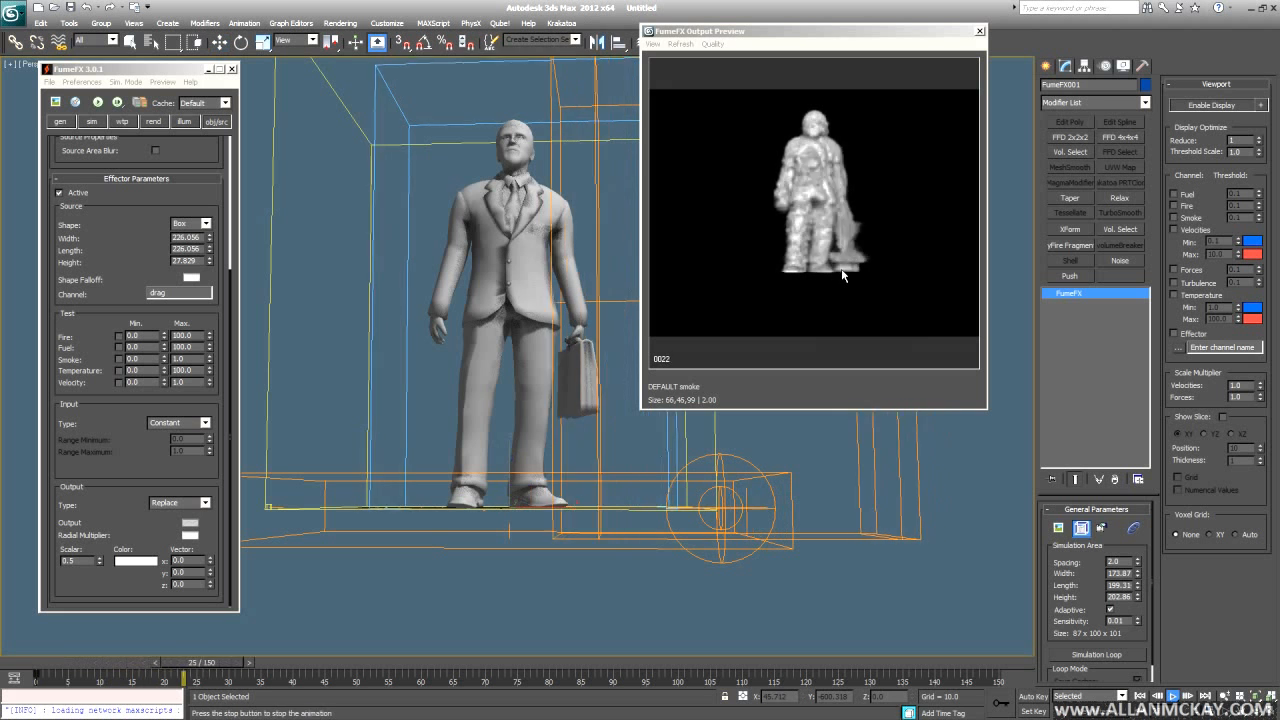
- Lower the effector's Output Scalar from 0.5 to 0.1 and re-simulate from frame 0
key("comma")
key("comma")
key("comma")
key("comma")
key("period")
key("period")
key("period")
key("period")
key("period")
key("Home")
double_click(80, 562)
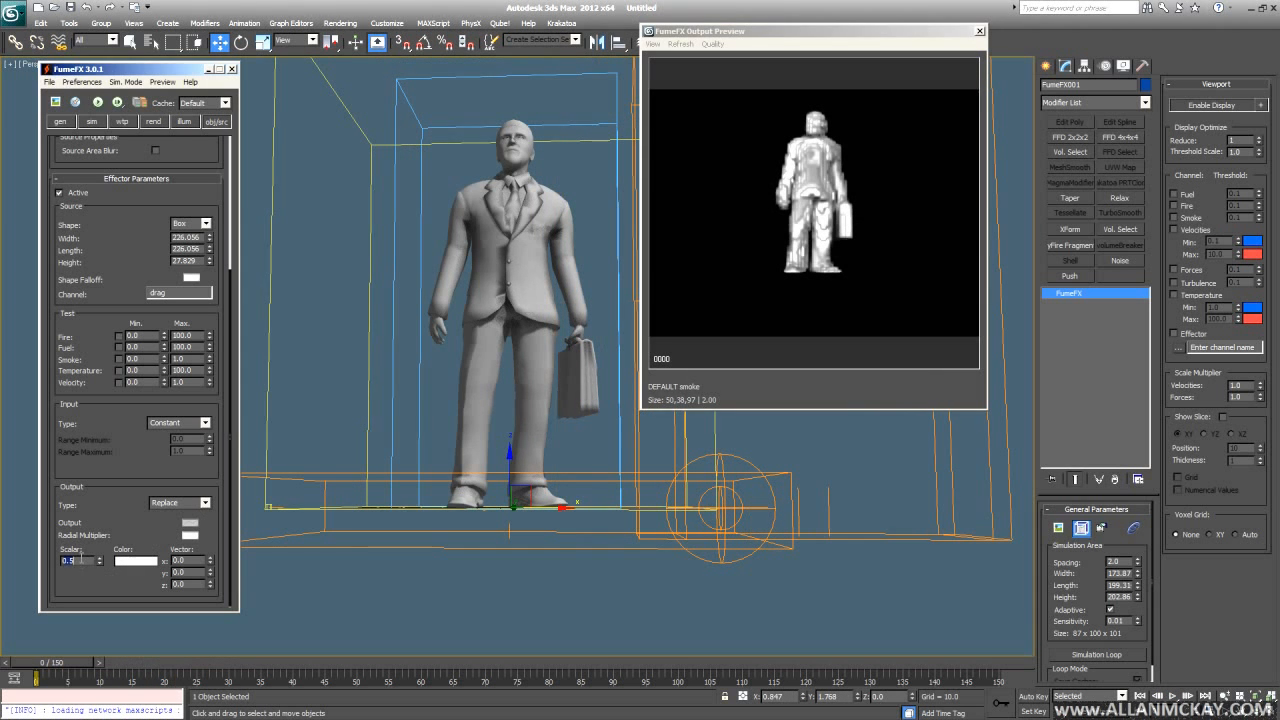
left_click(109, 98)
- Watch the smoke from several angles until about frame 60, then stop and close the FumeFX windows
middle_click_drag(587, 520, 606, 529, "alt")
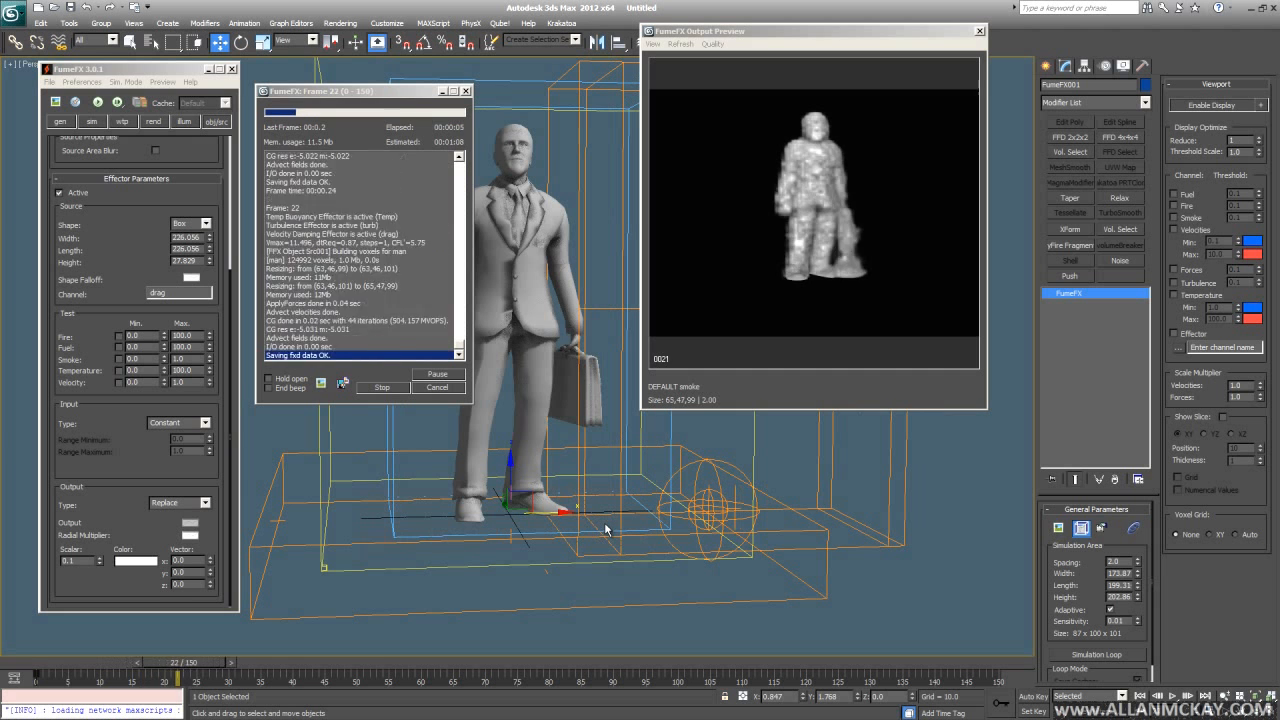
middle_click_drag(605, 528, 635, 545, "alt")
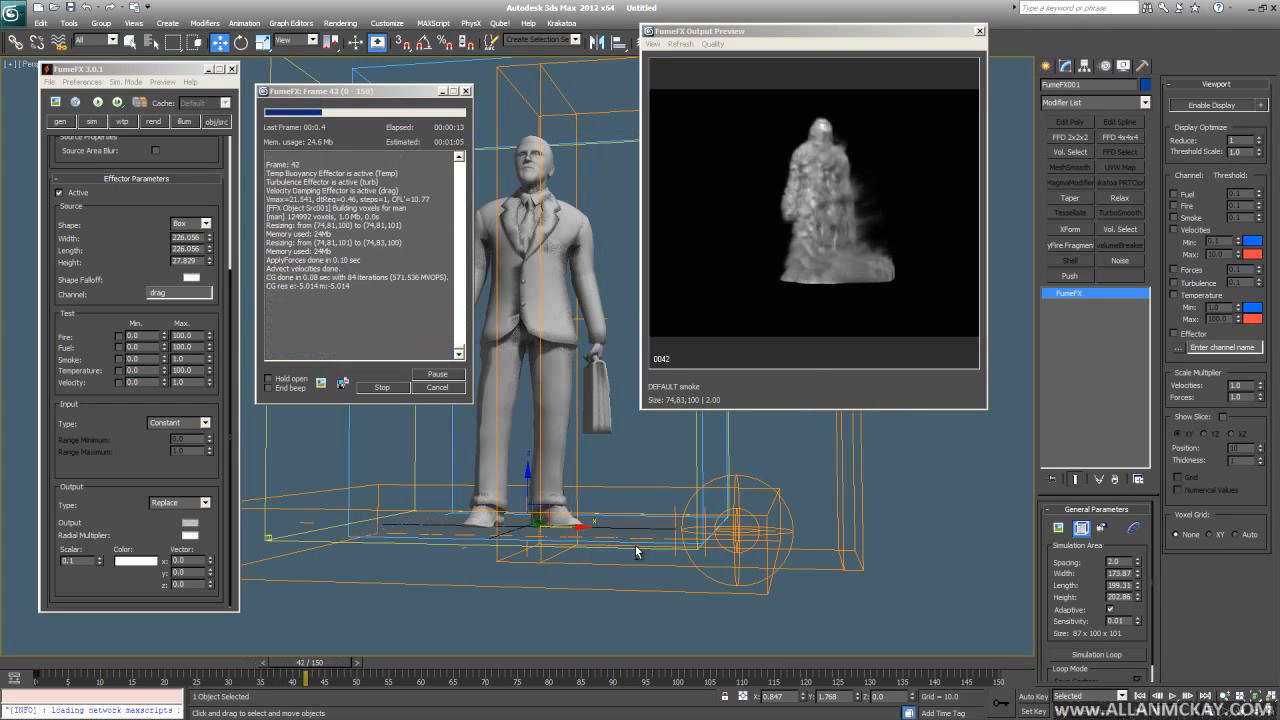
middle_click_drag(638, 549, 735, 510, "alt")
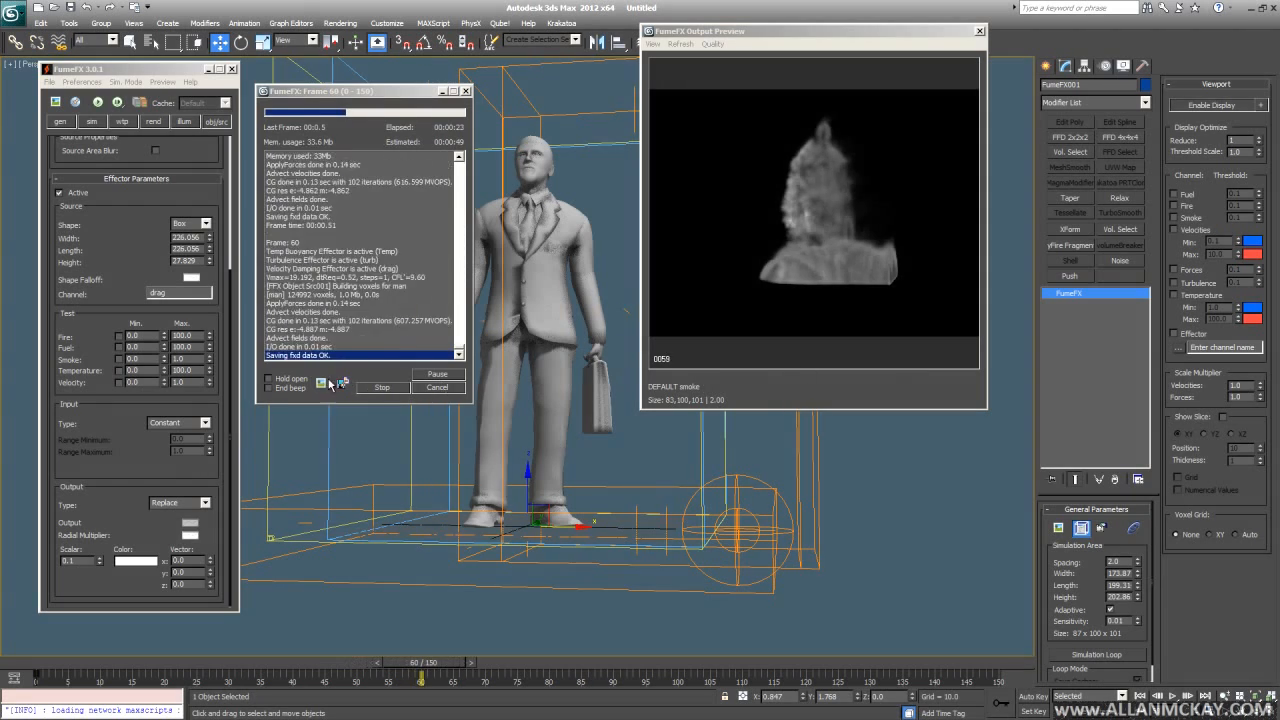
left_click(382, 387)
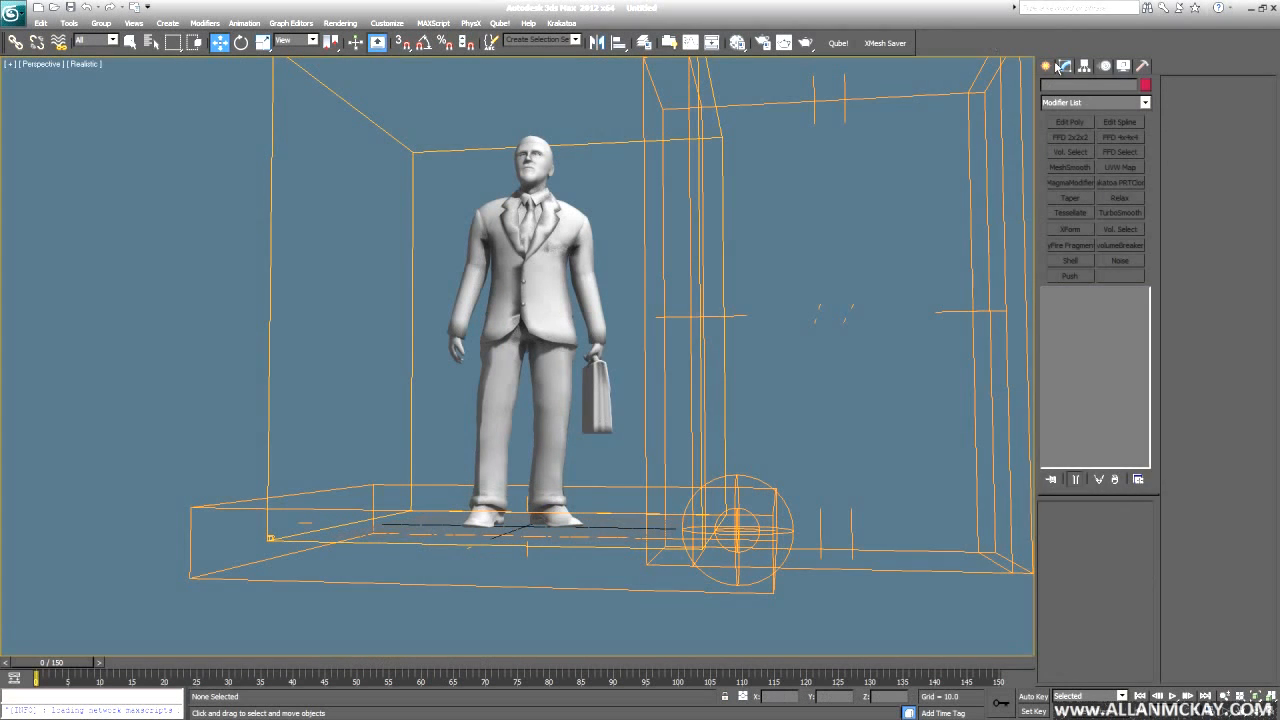
left_click(1048, 66)
left_click(1051, 88)
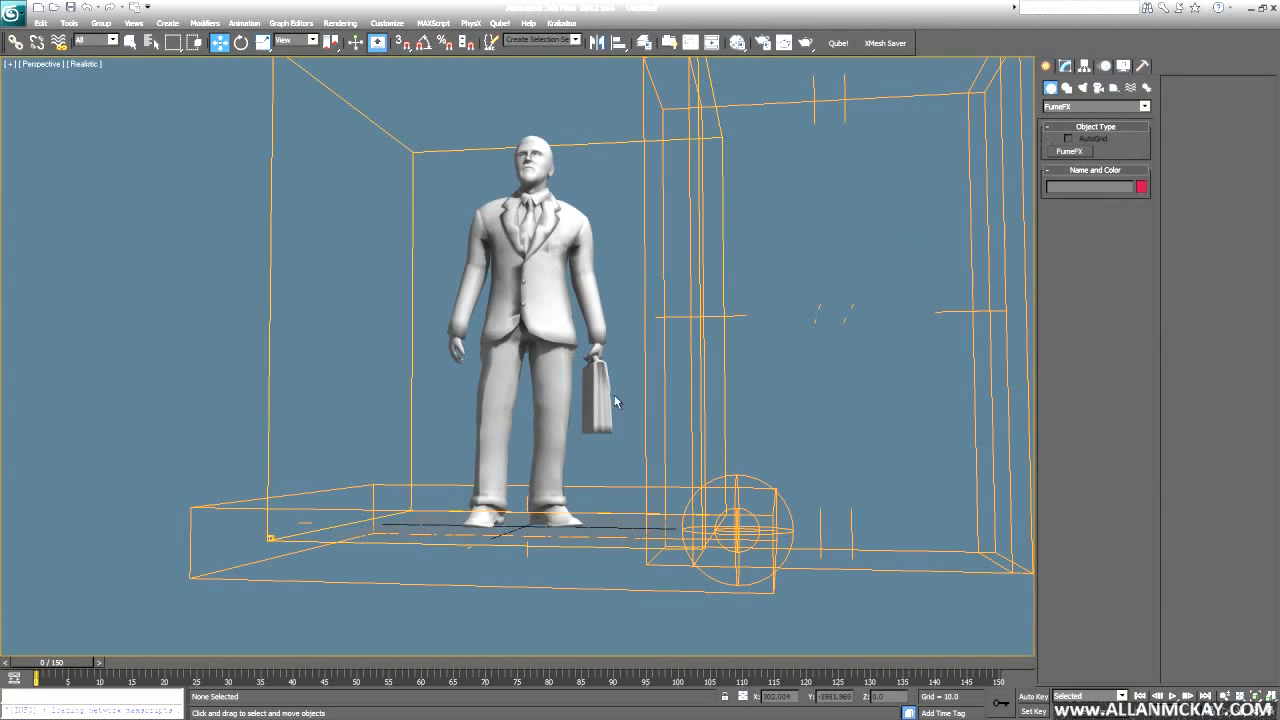
- Draw a flat Plane under the man from the top view in wireframe
left_click(270, 320)
key("F3")
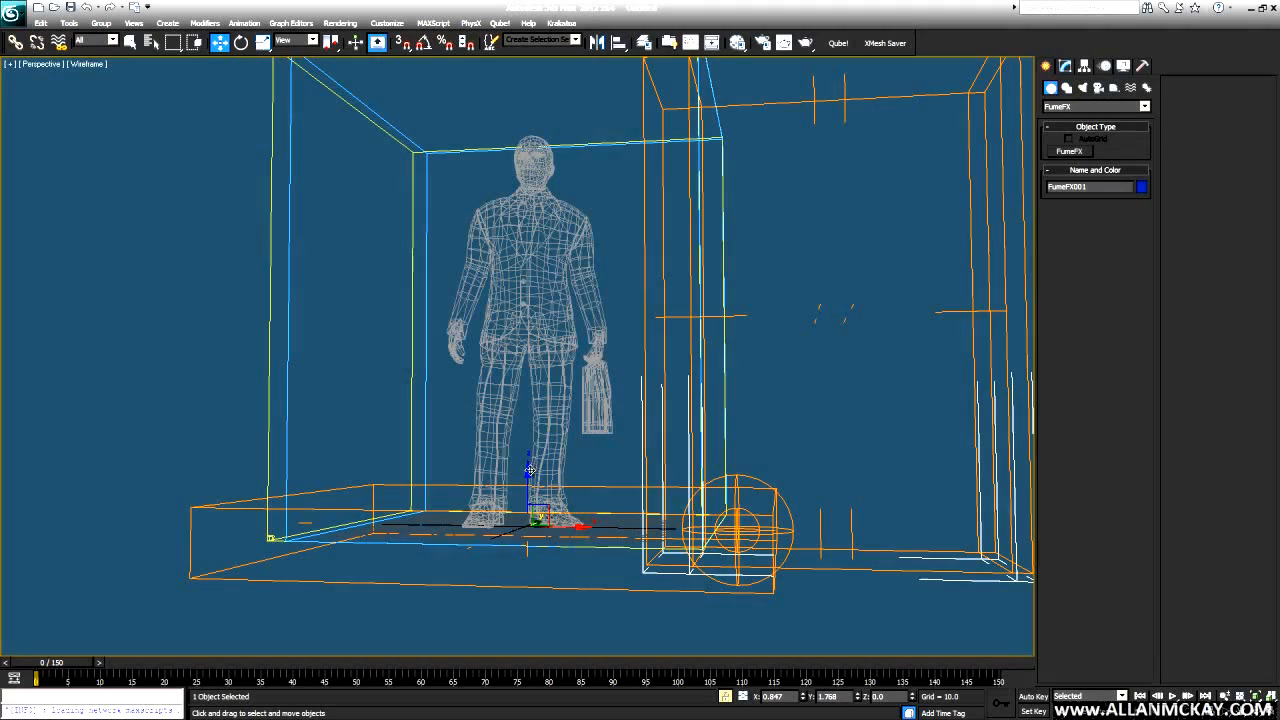
left_click(1101, 108)
left_click(1085, 114)
left_click(1121, 207)
key("t")
left_click_drag(517, 350, 776, 397)
key("f")
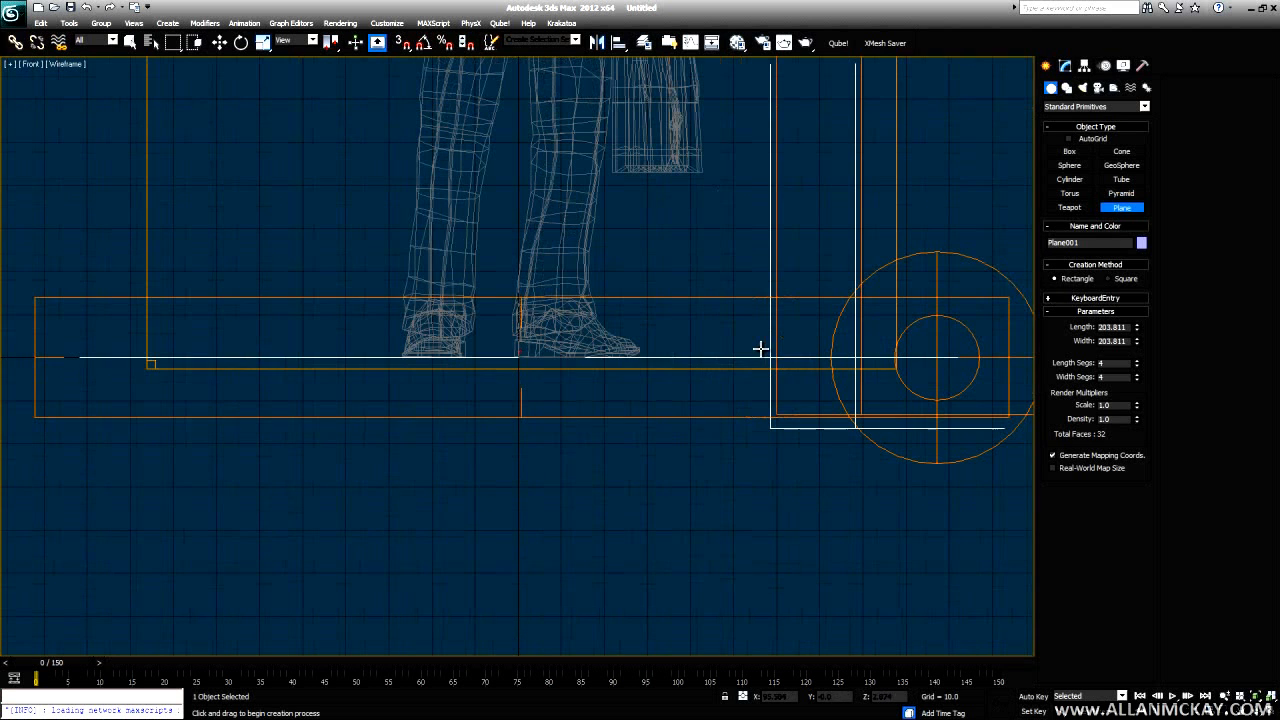
key("w")
- Add a Shell modifier to the plane with an Inner Amount of 2.18
left_click(1066, 66)
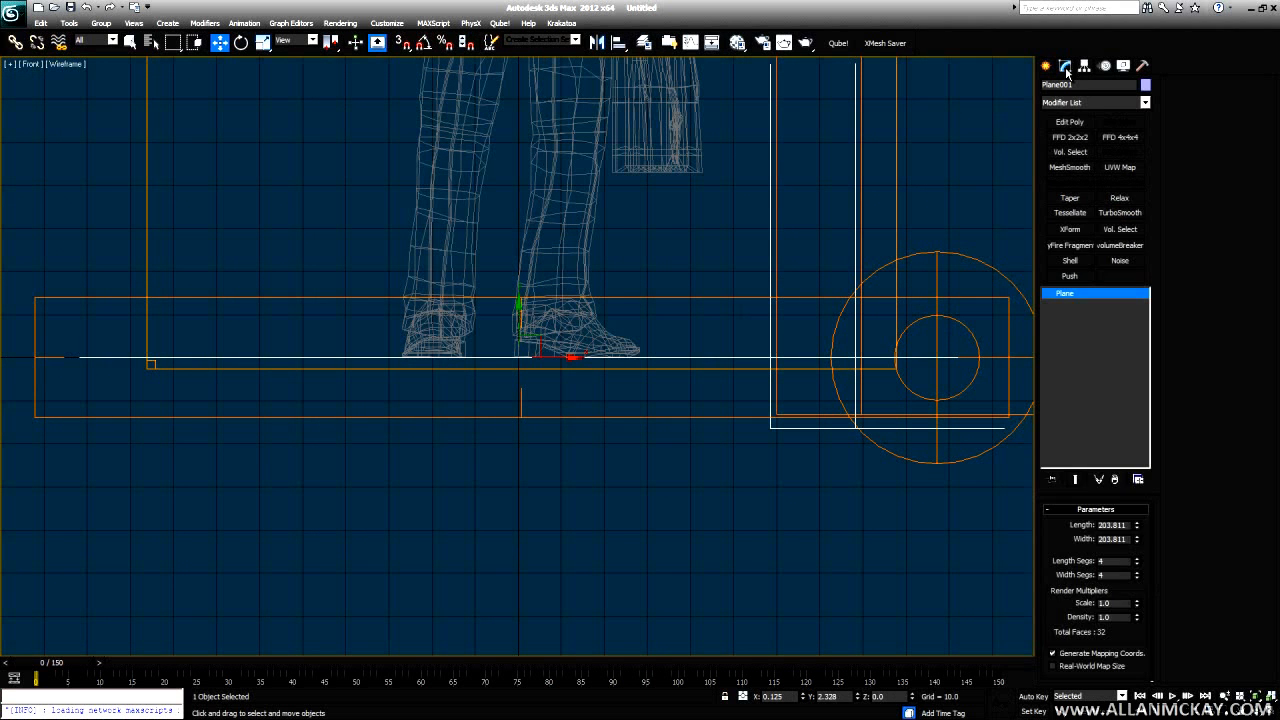
left_click(1100, 102)
scroll(1100, 110, "down", 2)
scroll(1103, 108, "down", 5)
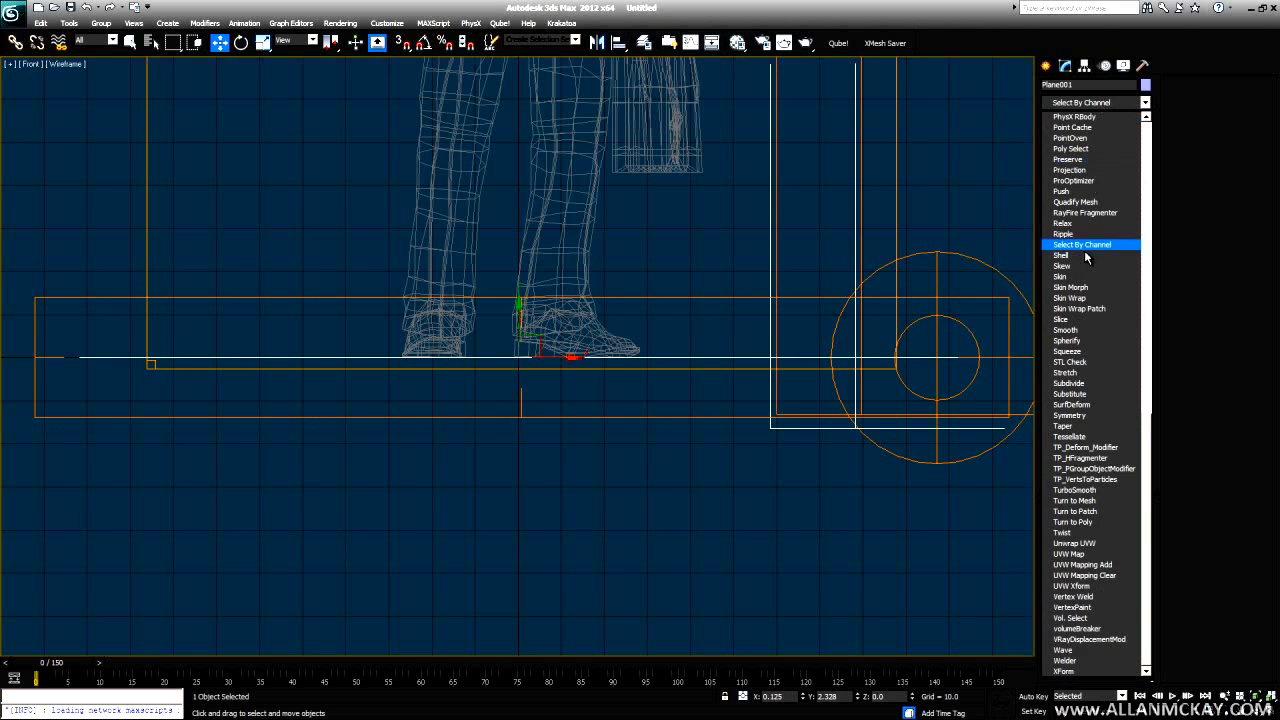
left_click(1074, 262)
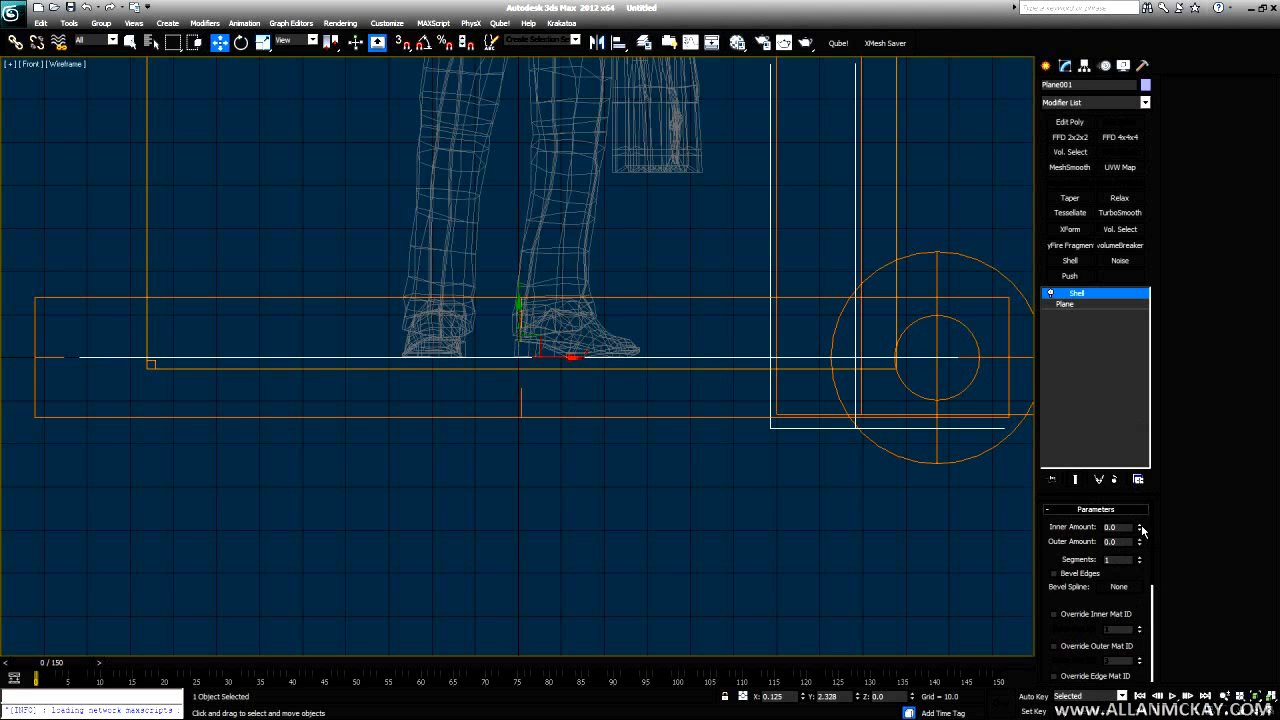
left_click_drag(1139, 526, 1116, 366)
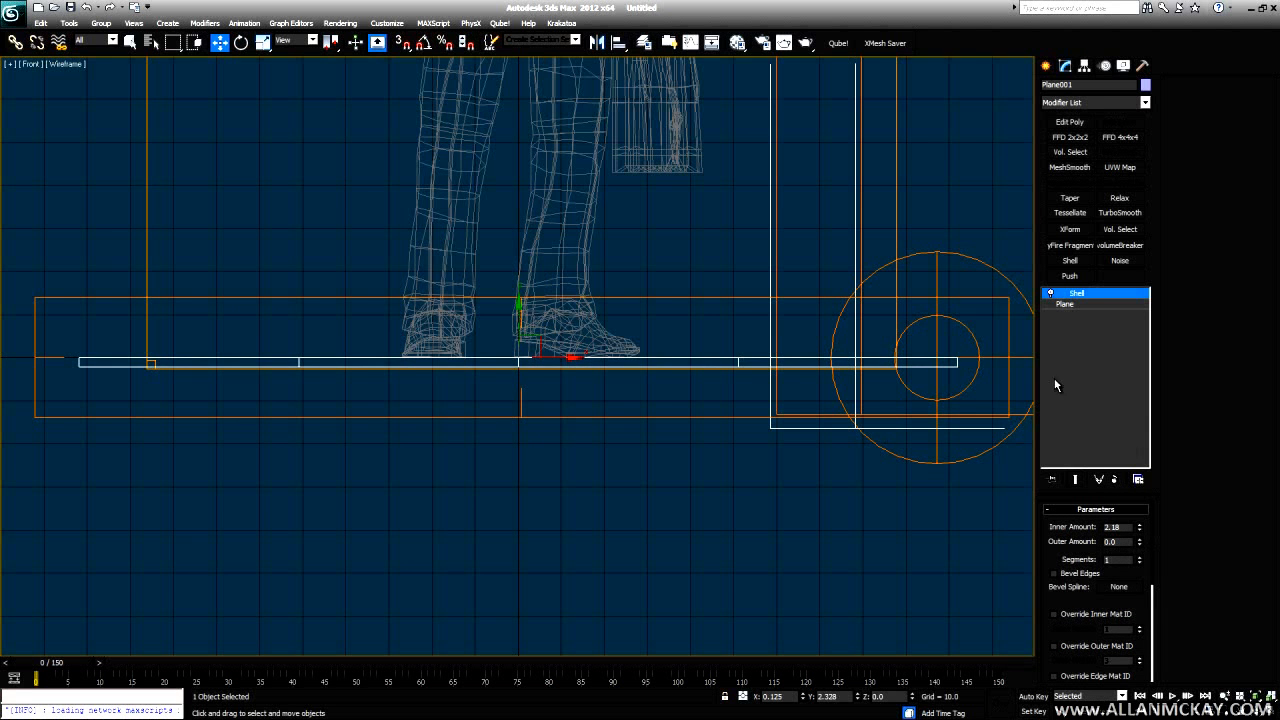
- Set the plane's Length and Width Segs to 8 and return to shaded perspective view
key("p")
middle_click_drag(726, 337, 642, 440, "alt")
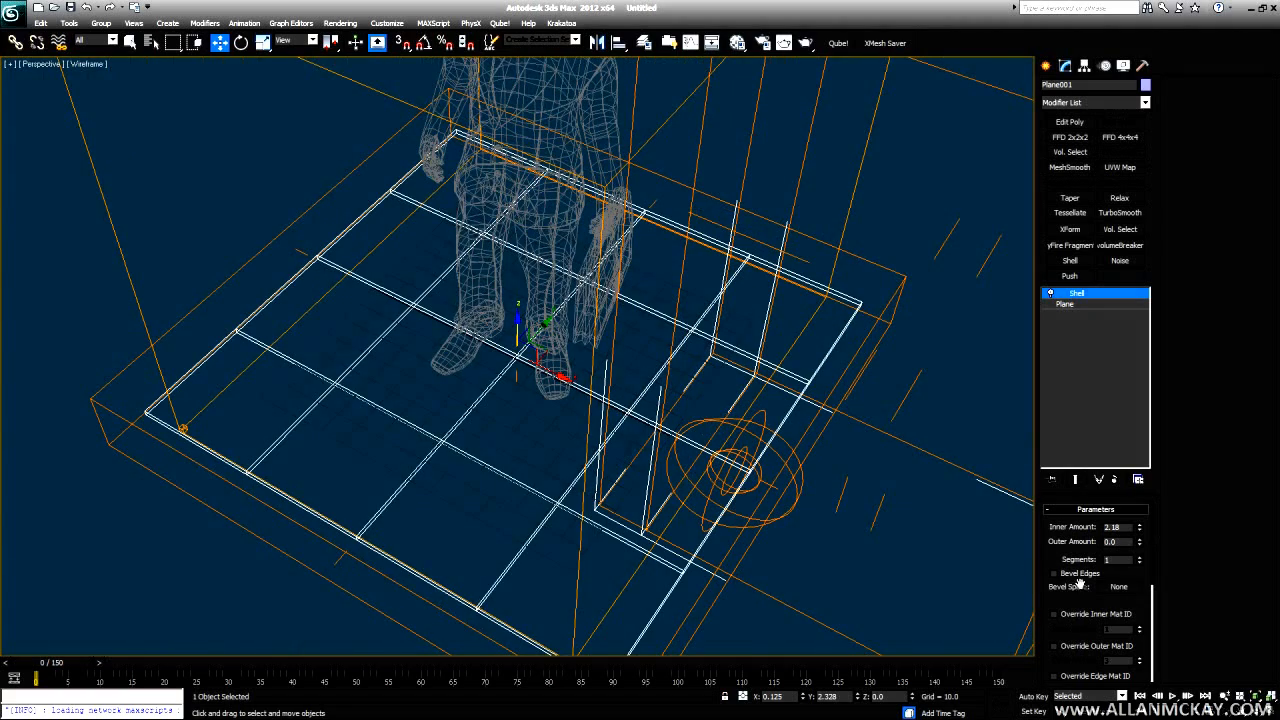
left_click(1068, 304)
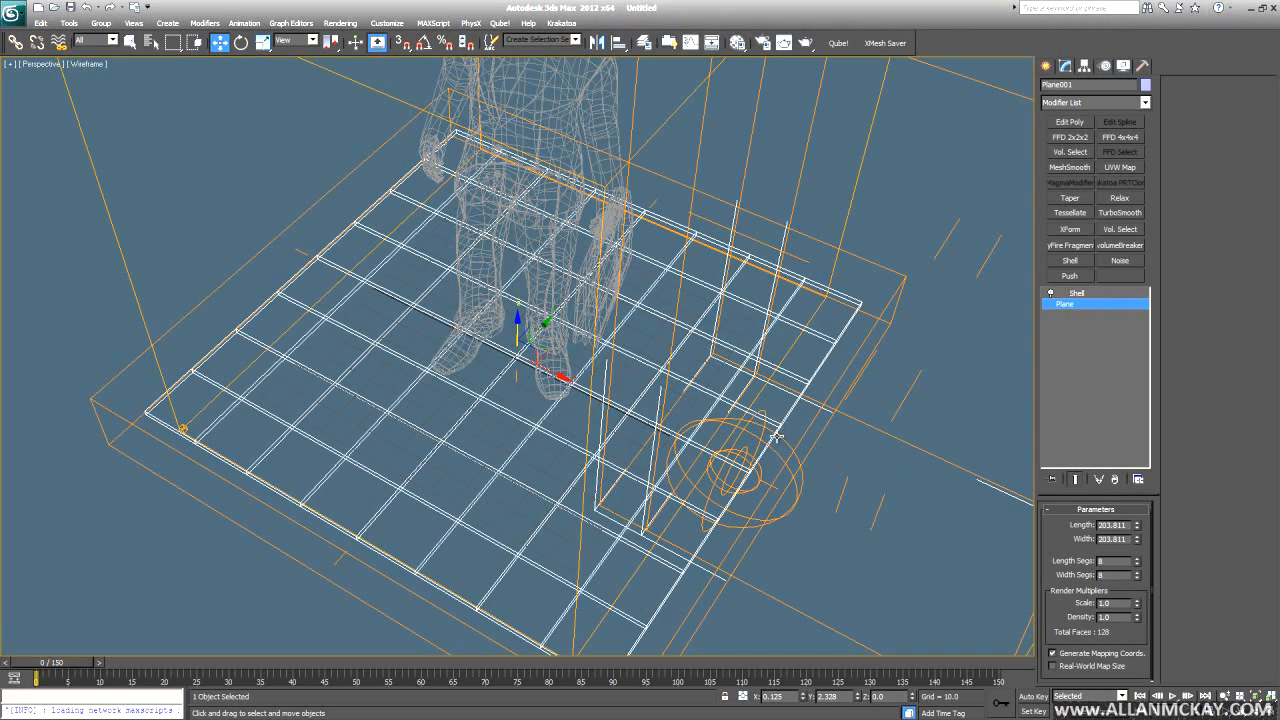
middle_click_drag(776, 437, 776, 370, "alt")
key("F3")
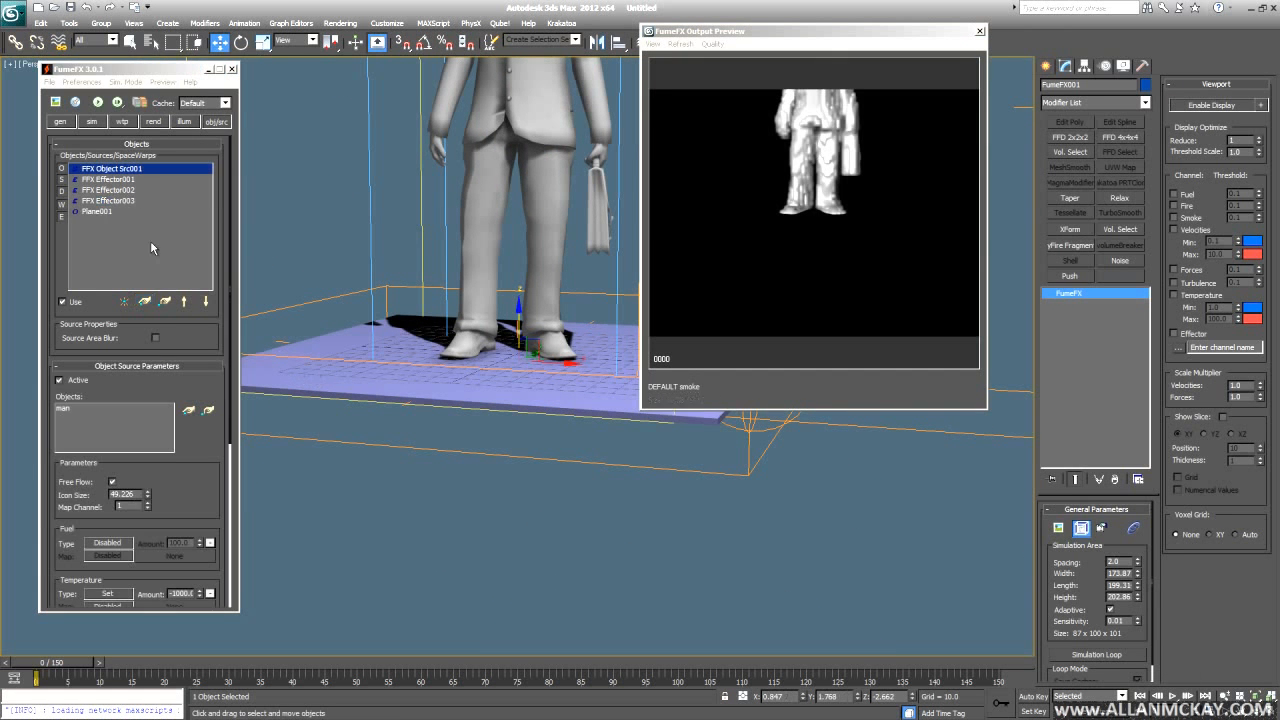
- Set Plane001 in FumeFX obj/src to Type Solid with SpeedMul 0.01
left_click(94, 212)
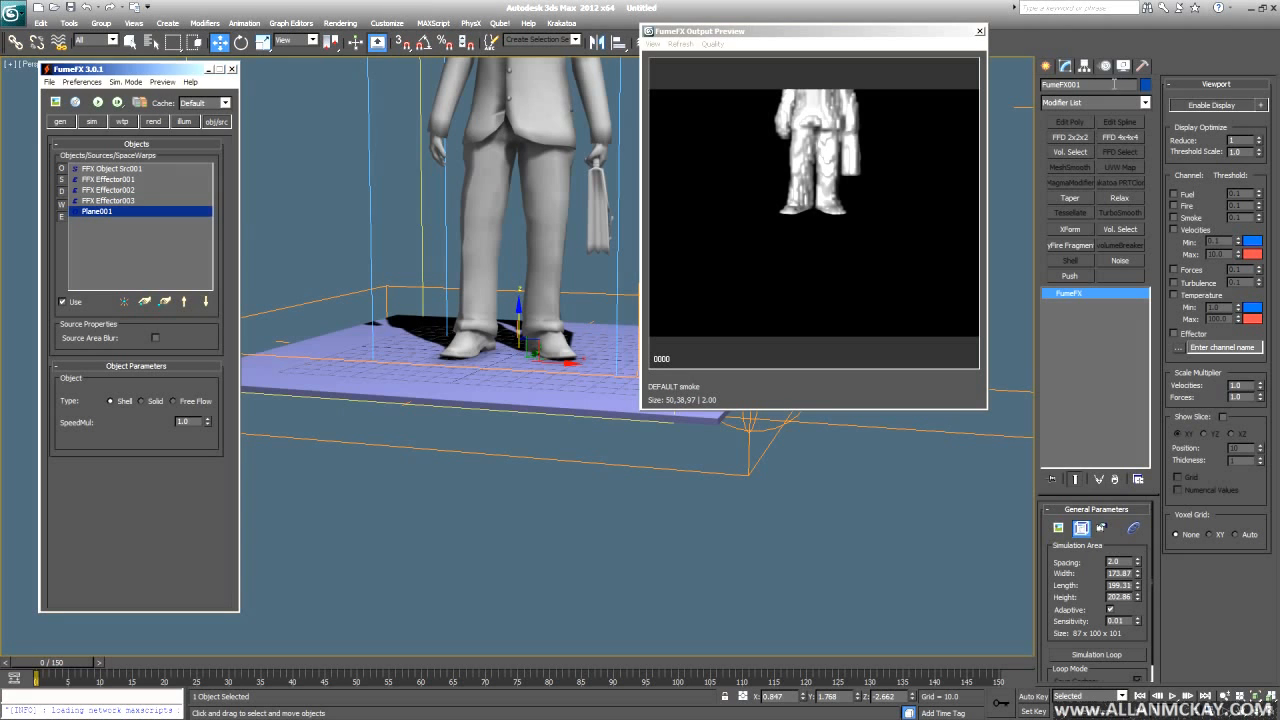
left_click(150, 403)
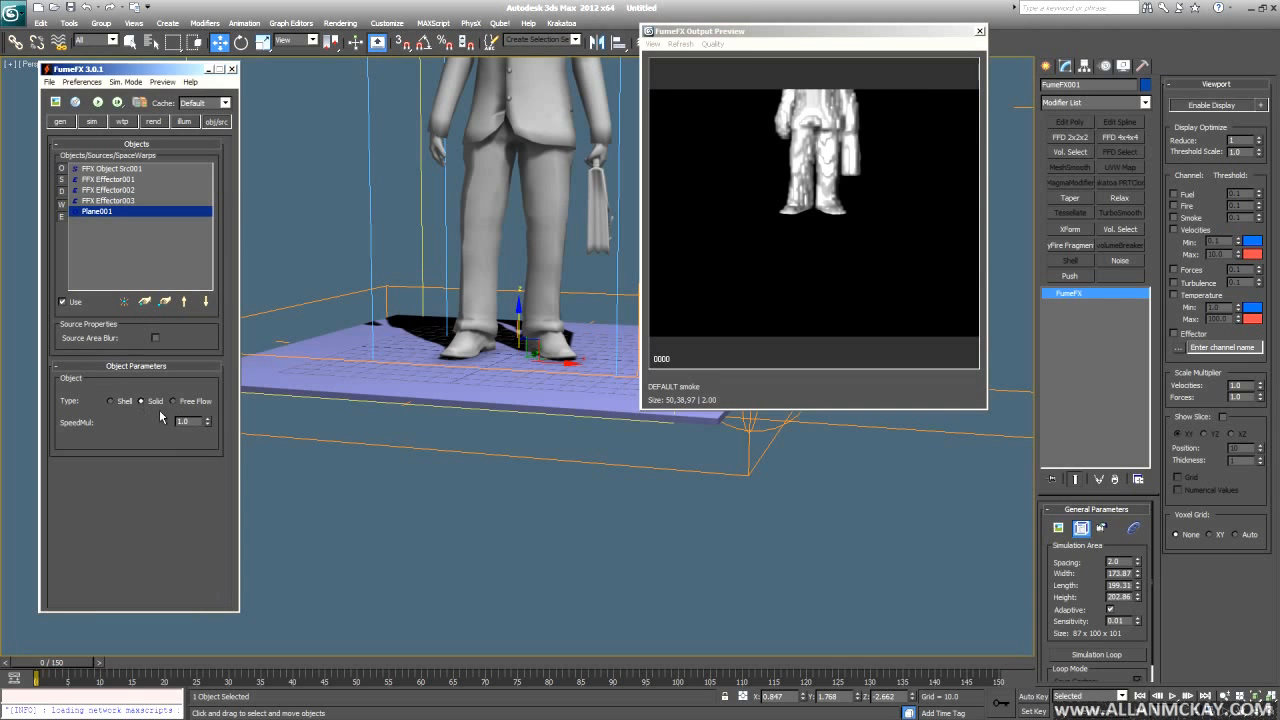
double_click(180, 421)
type("0")
middle_click(413, 415)
middle_click_drag(414, 416, 486, 483, "alt")
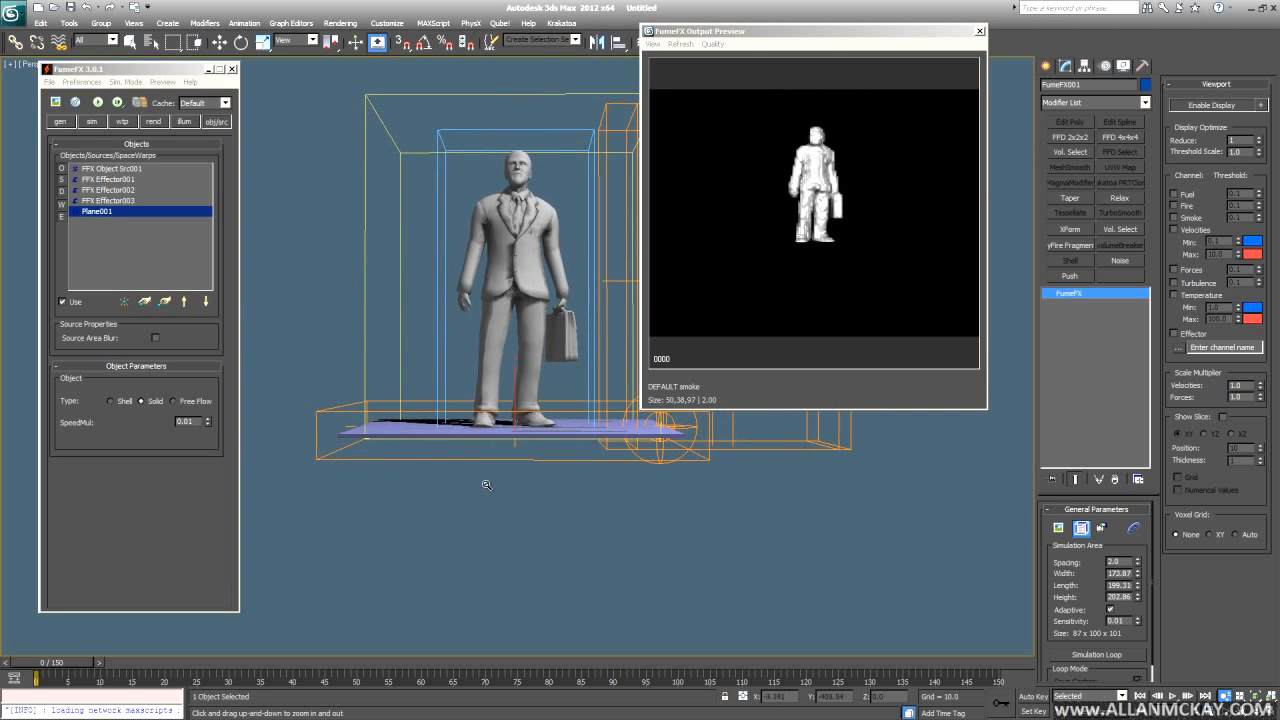
key("Escape")
- Run the FumeFX simulation with the solid floor and stop it at about frame 44
middle_click_drag(475, 428, 481, 437)
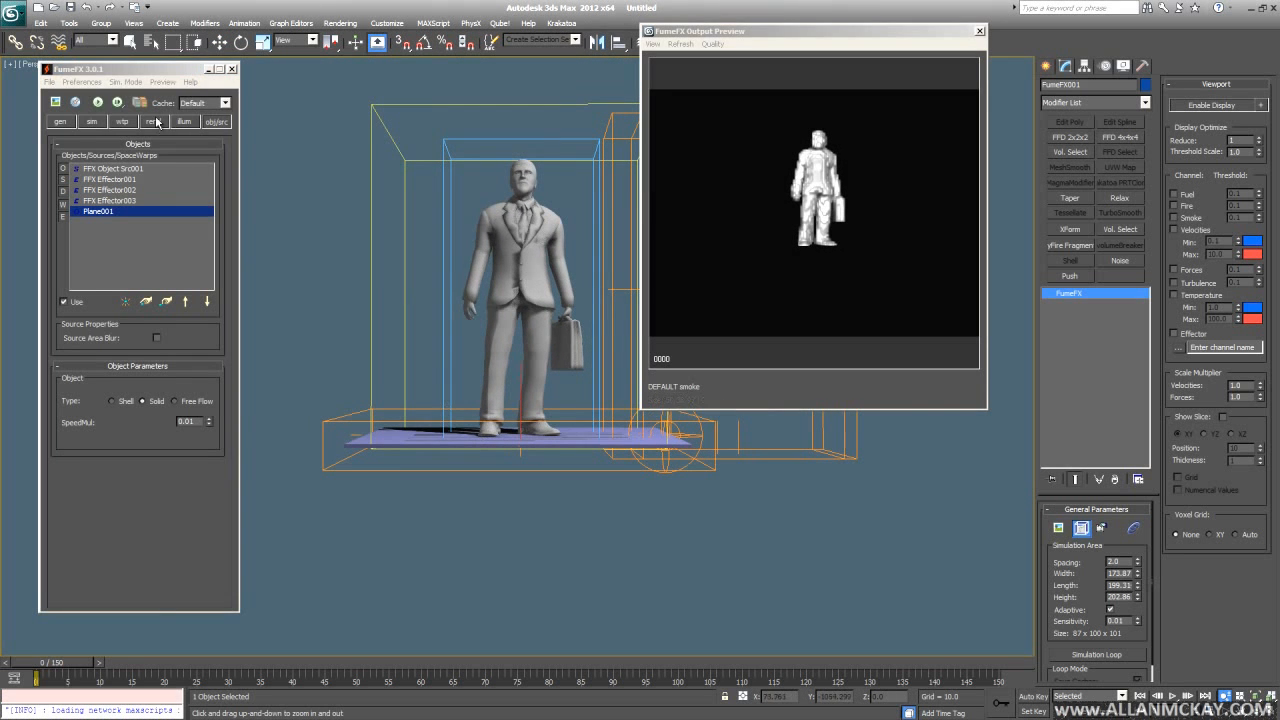
left_click(99, 103)
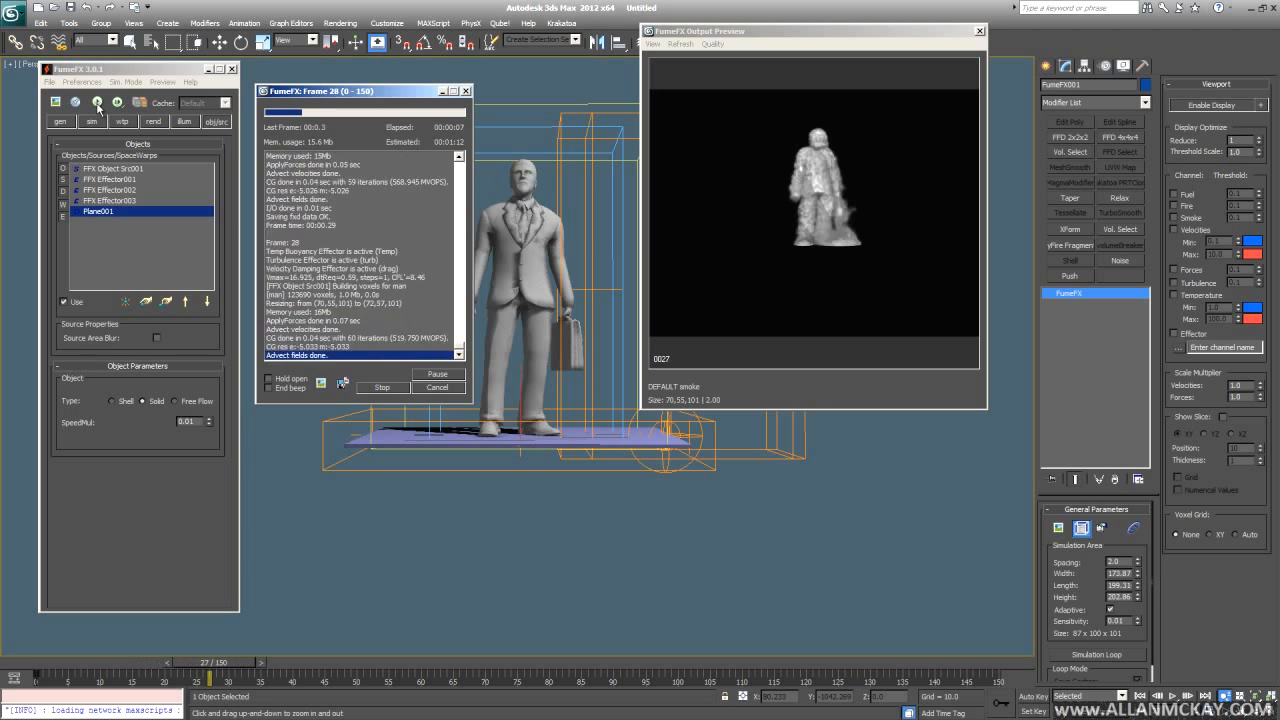
middle_click_drag(486, 455, 545, 501, "alt")
scroll(546, 480, "up", 3)
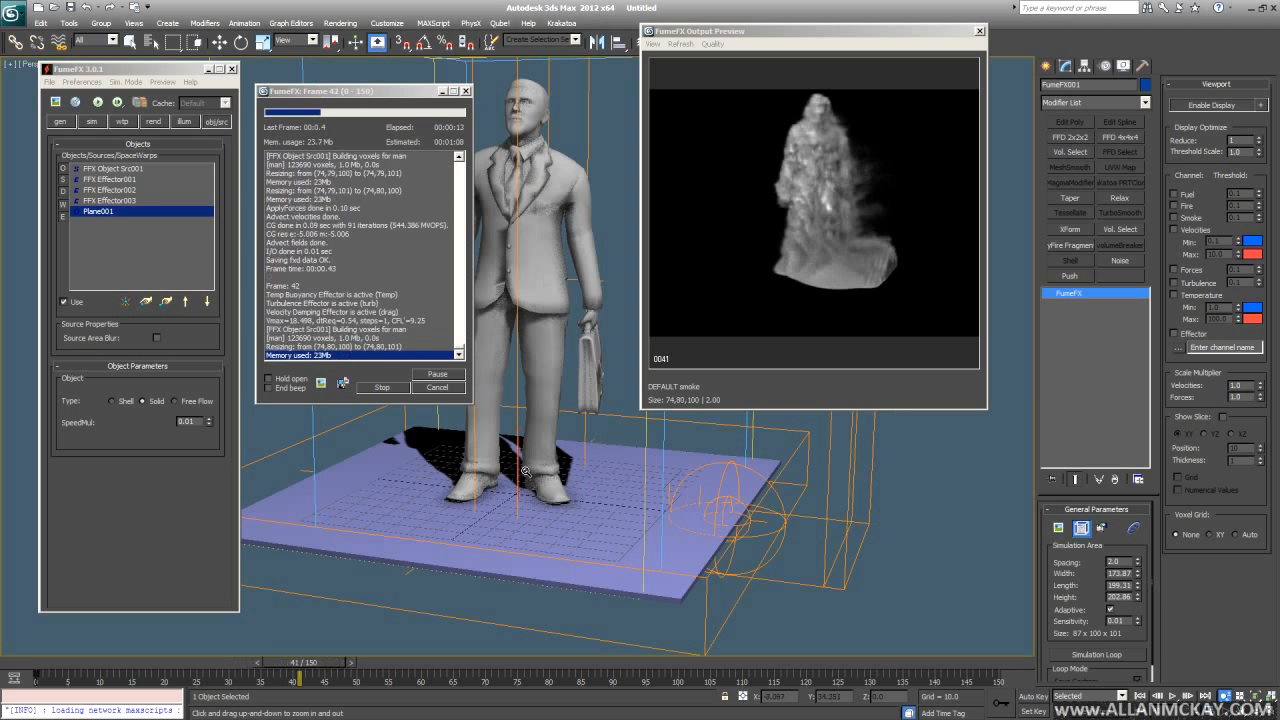
middle_click_drag(526, 471, 518, 495)
key("Escape")
scroll(518, 500, "down", 5)
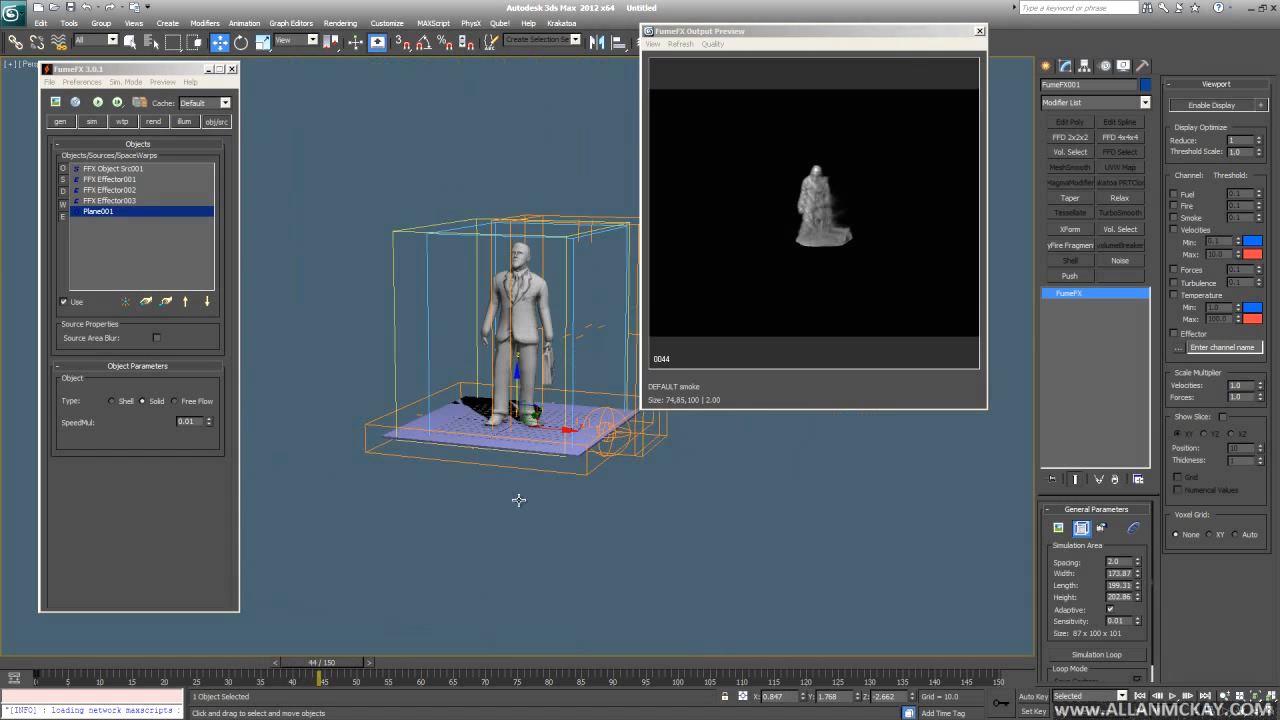
- At frame 0, inspect the Y Turbulence turb link and Velocity Damping drag link
key("Home")
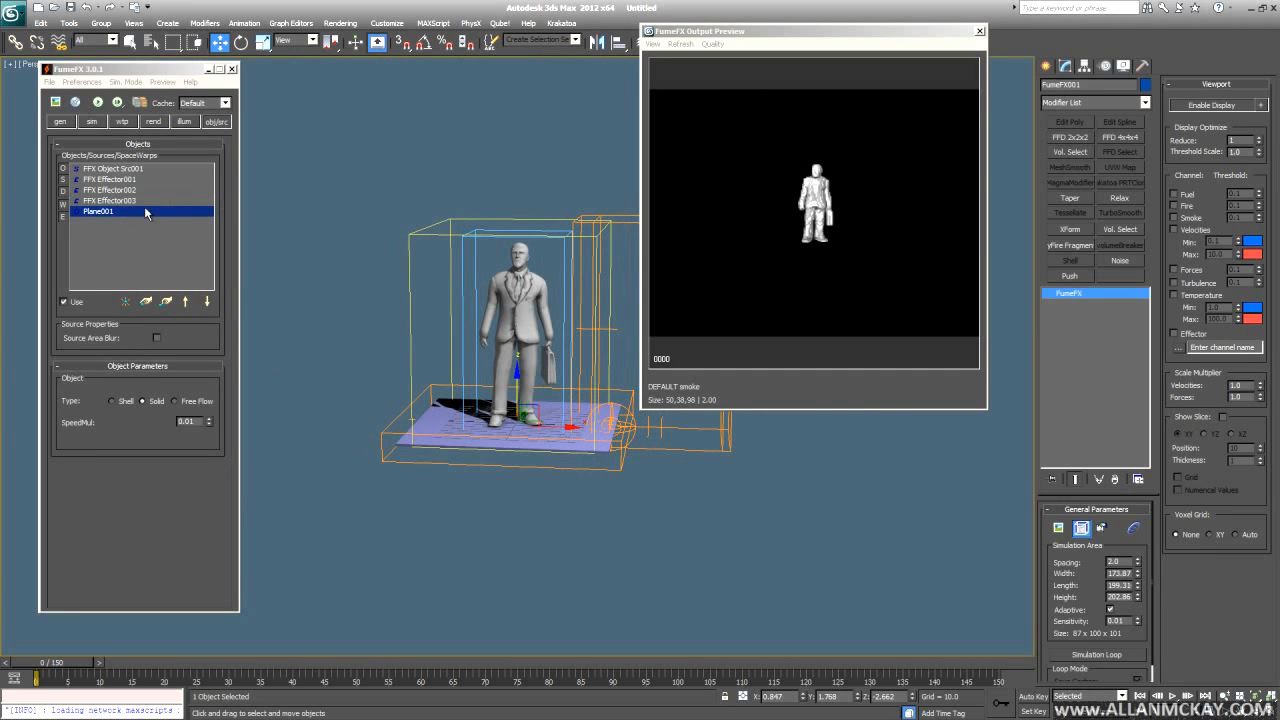
left_click(130, 200)
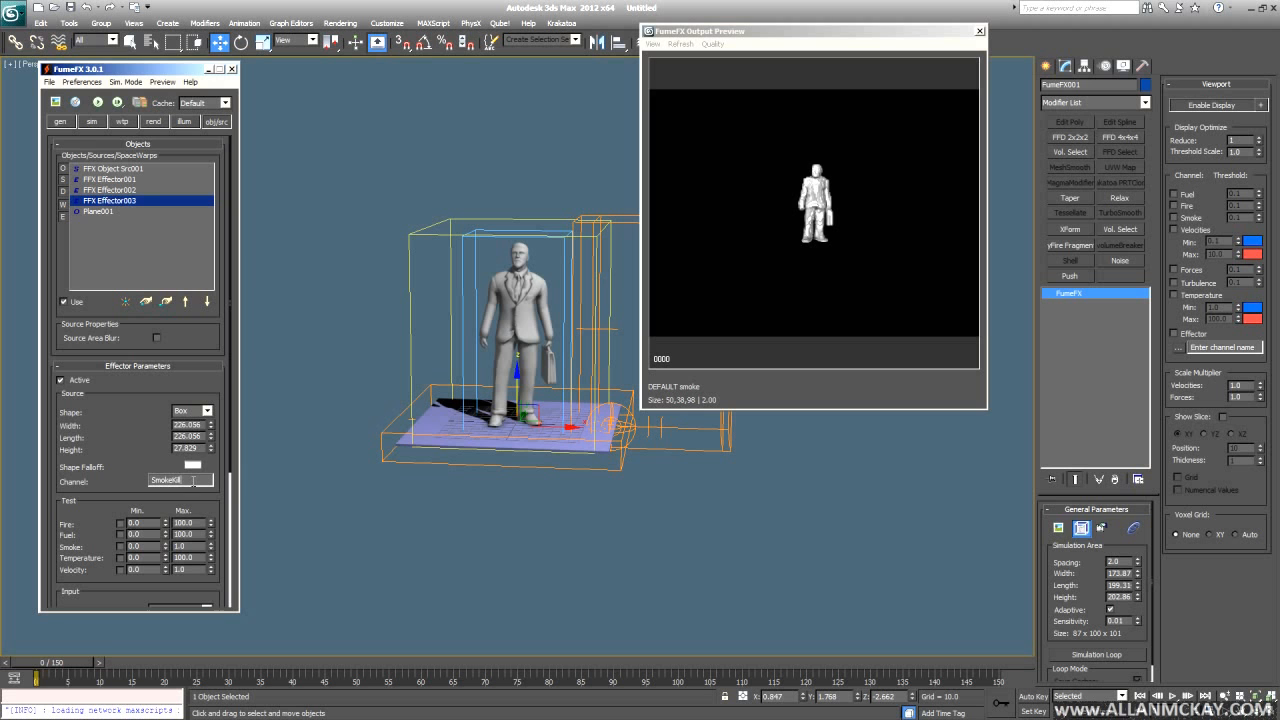
left_click(93, 122)
left_click_drag(100, 515, 104, 349)
left_click(152, 273)
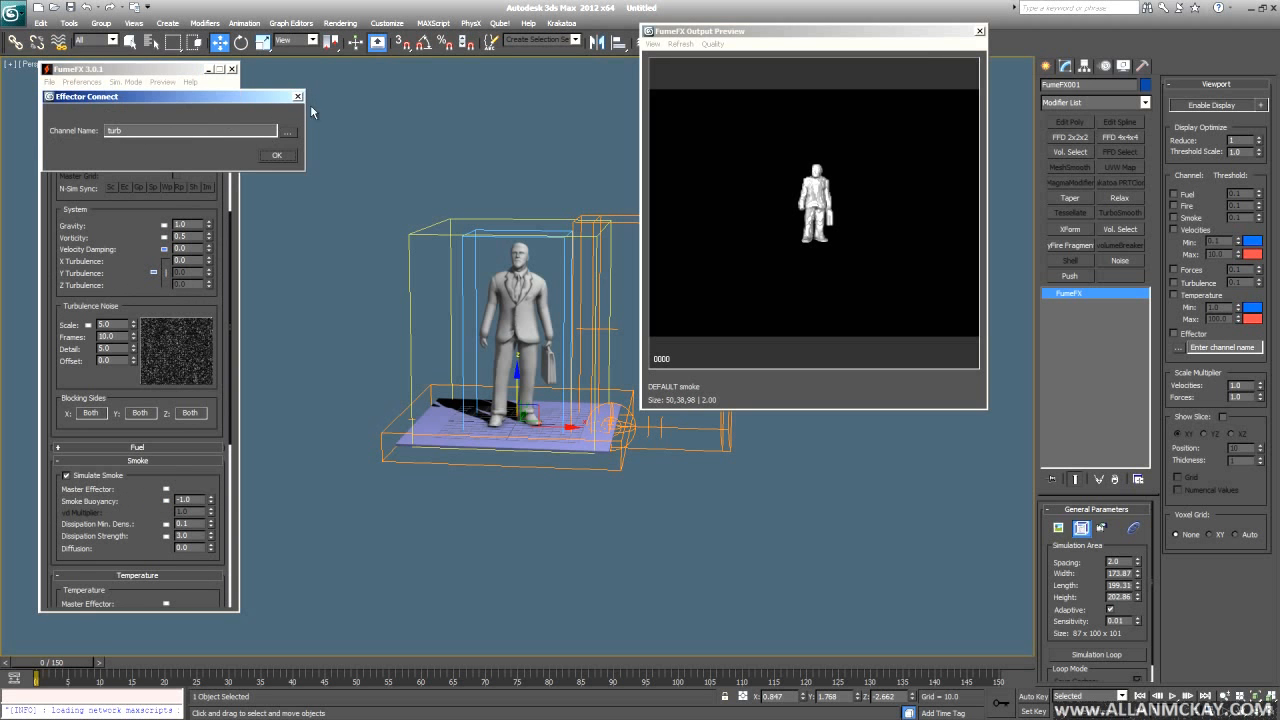
left_click(297, 96)
left_click(164, 248)
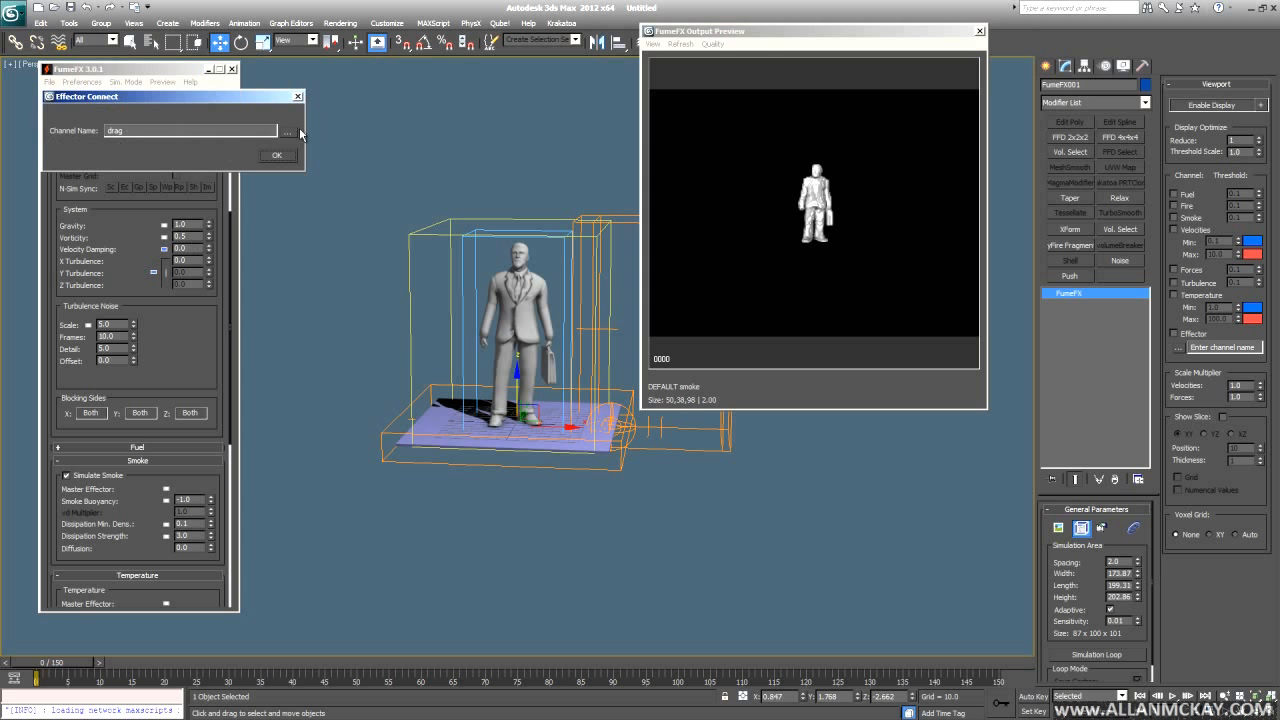
left_click(297, 96)
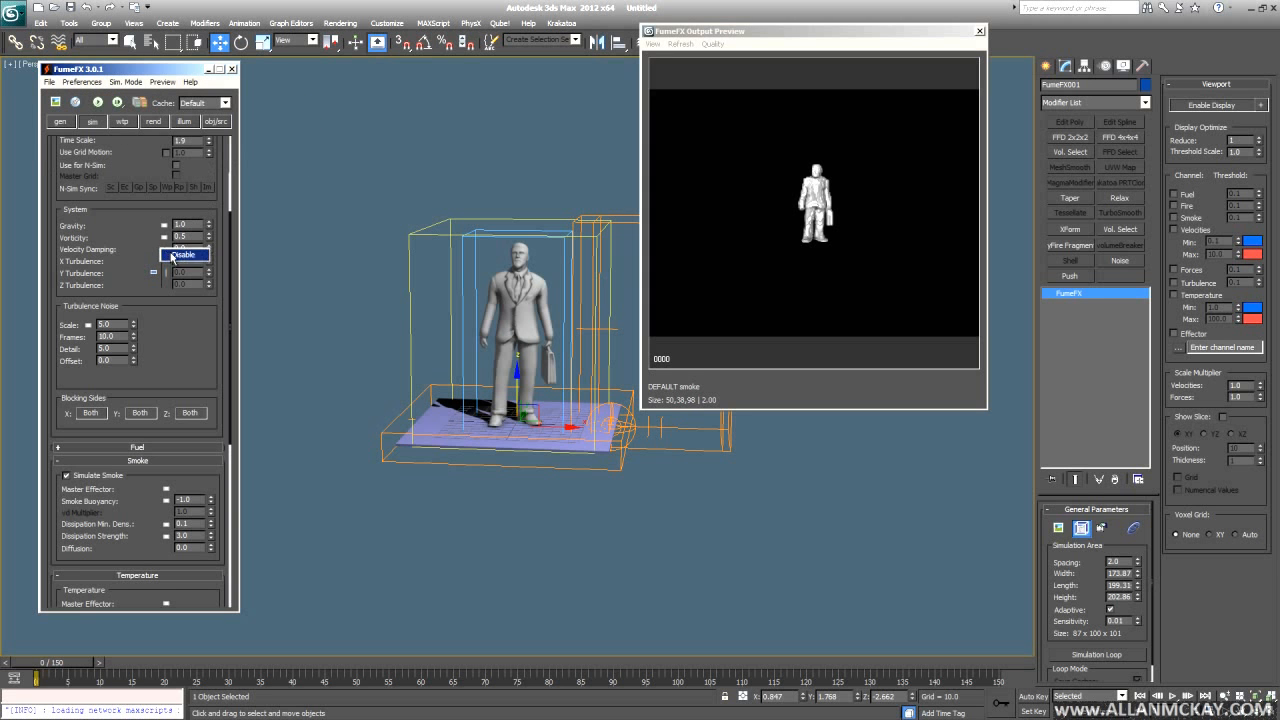
- Link Temperature Dissipation Strength to an effector channel and show FFX Effector003's SmokeKill settings
scroll(206, 455, "down", 5)
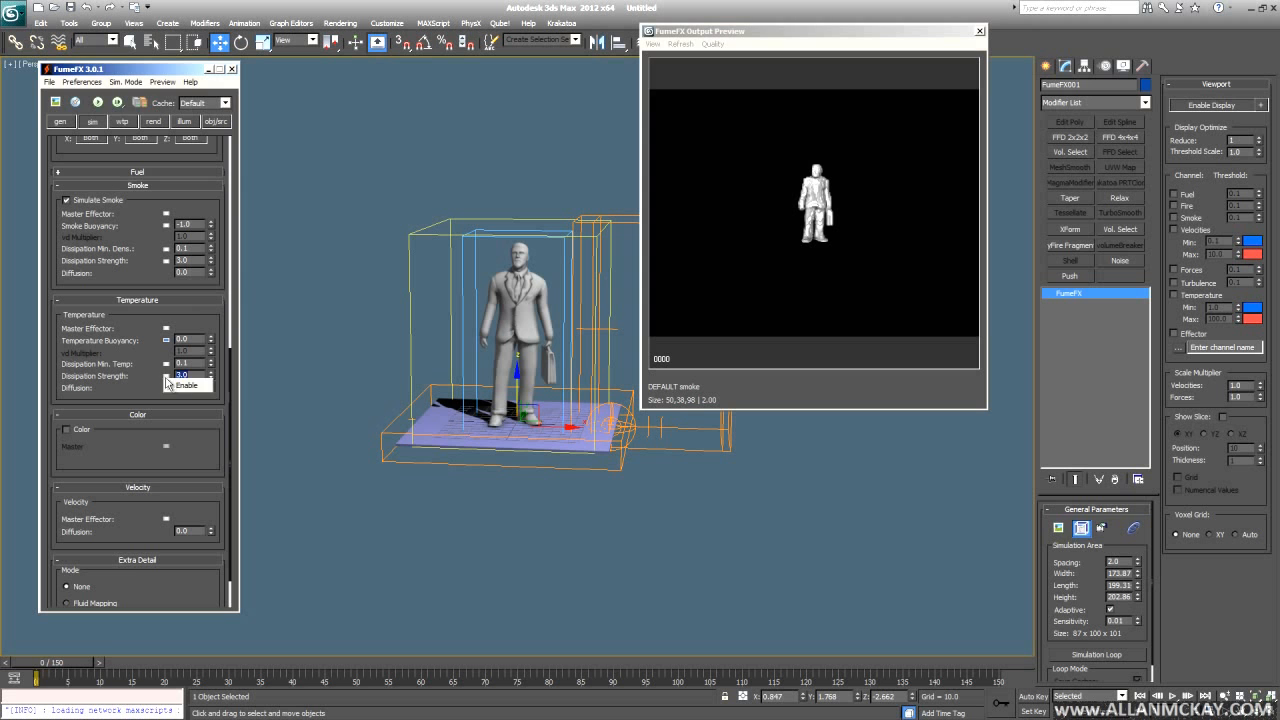
left_click(166, 376)
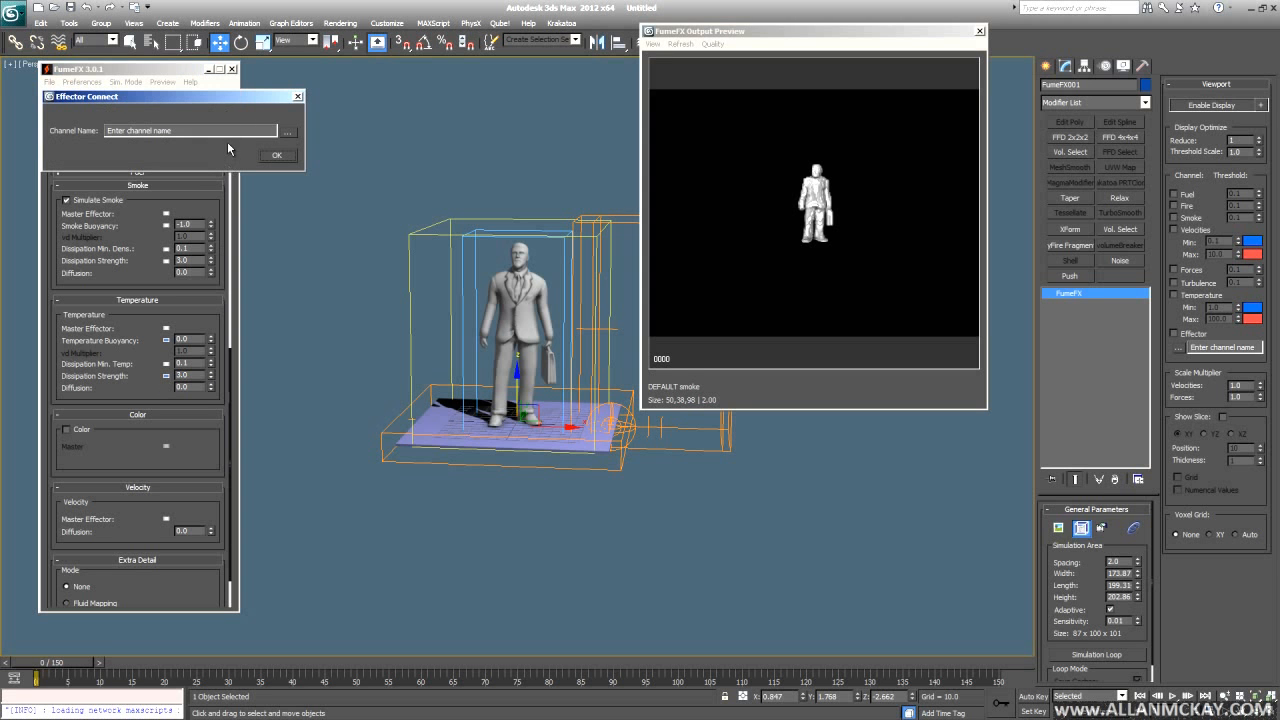
left_click(278, 158)
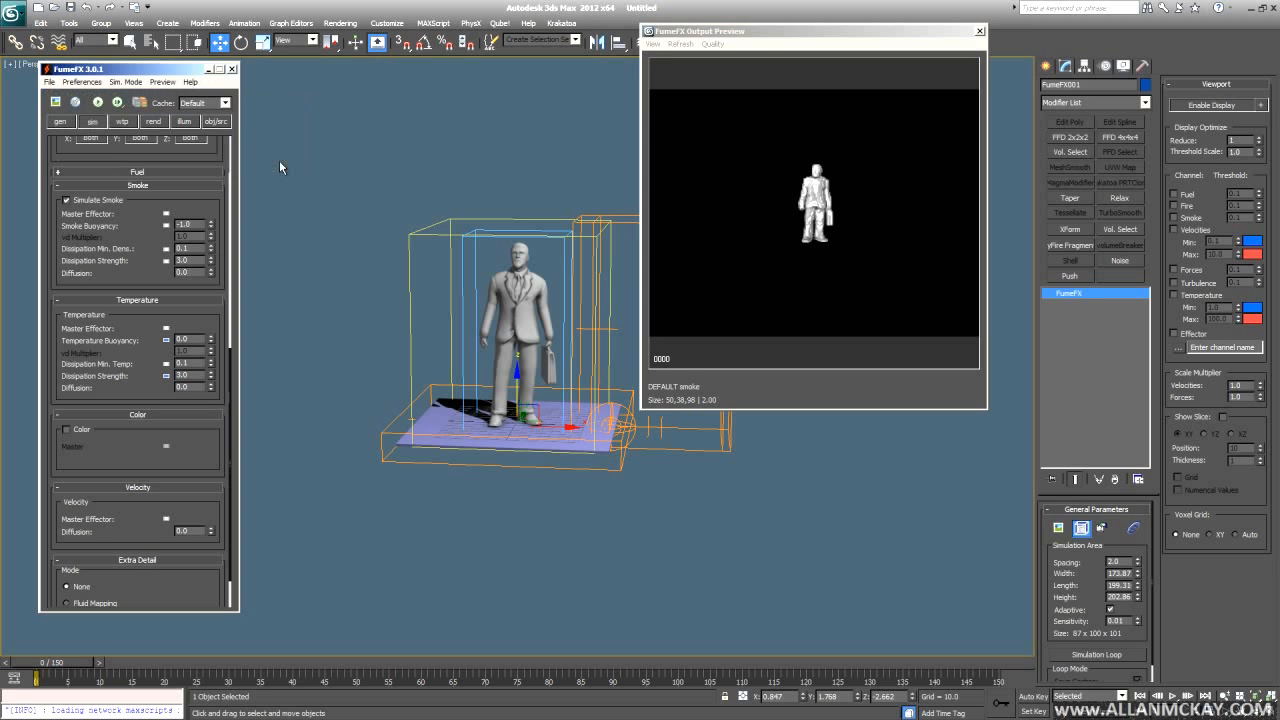
left_click(218, 121)
left_click_drag(167, 306, 89, 178)
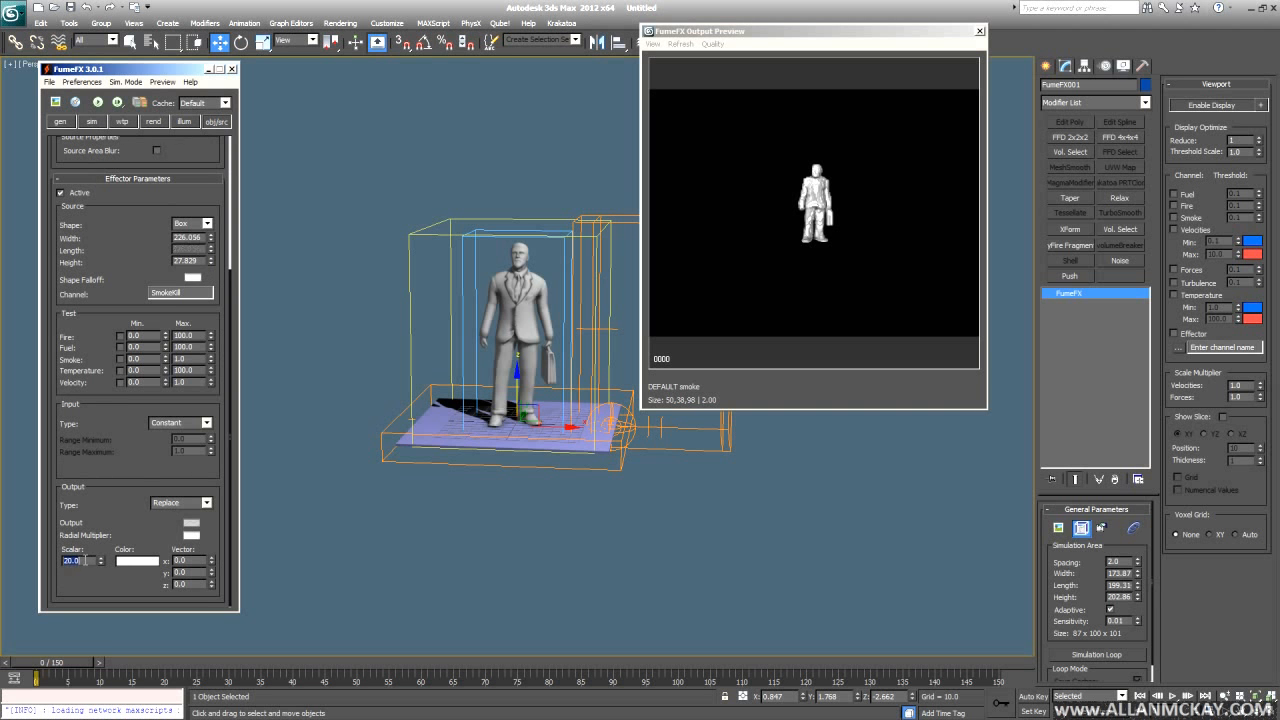
scroll(112, 394, "up", 3)
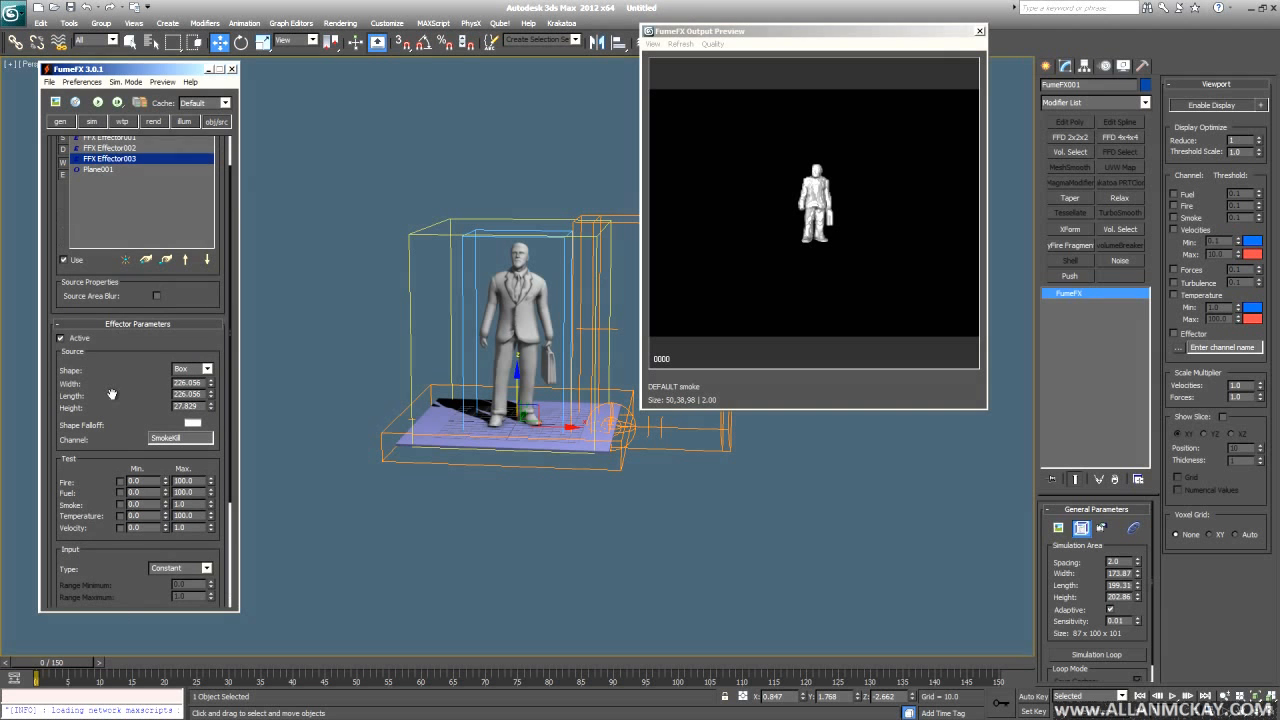
- Restart then stop the simulation, and link Smoke Dissipation Strength to the SmokeKill channel
left_click(97, 102)
scroll(550, 509, "up", 5)
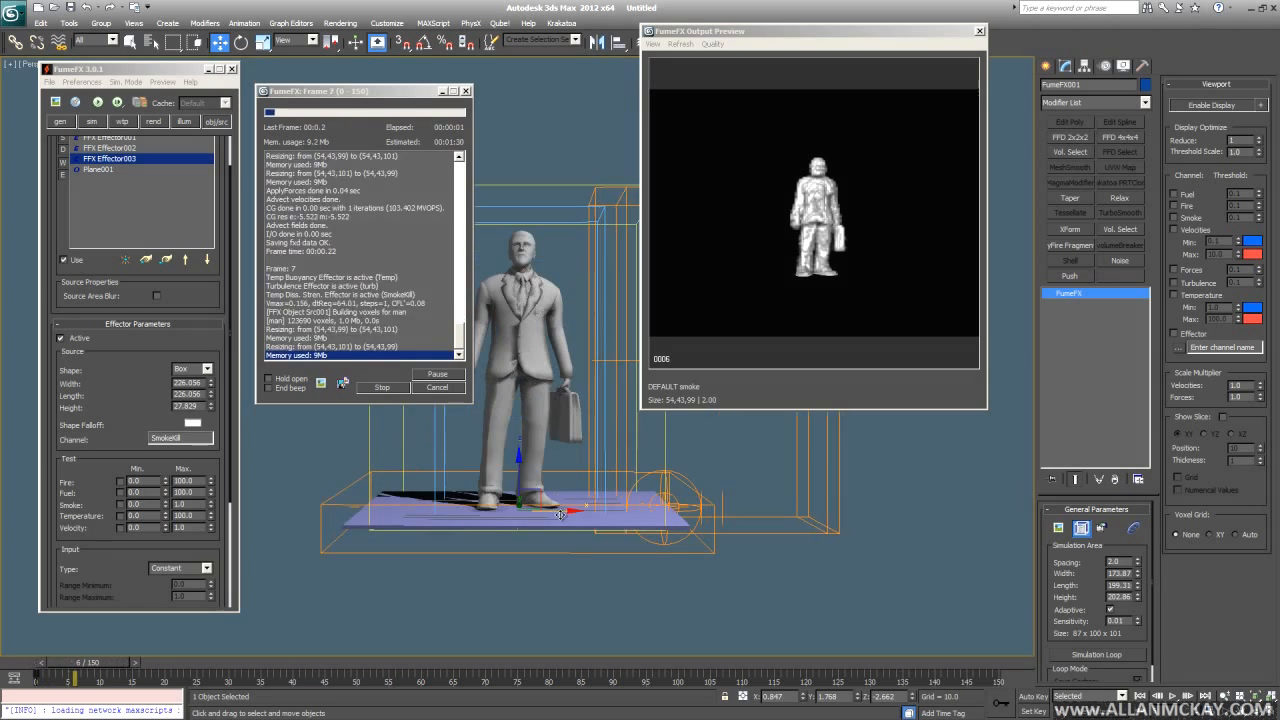
scroll(560, 514, "up", 3)
left_click(92, 122)
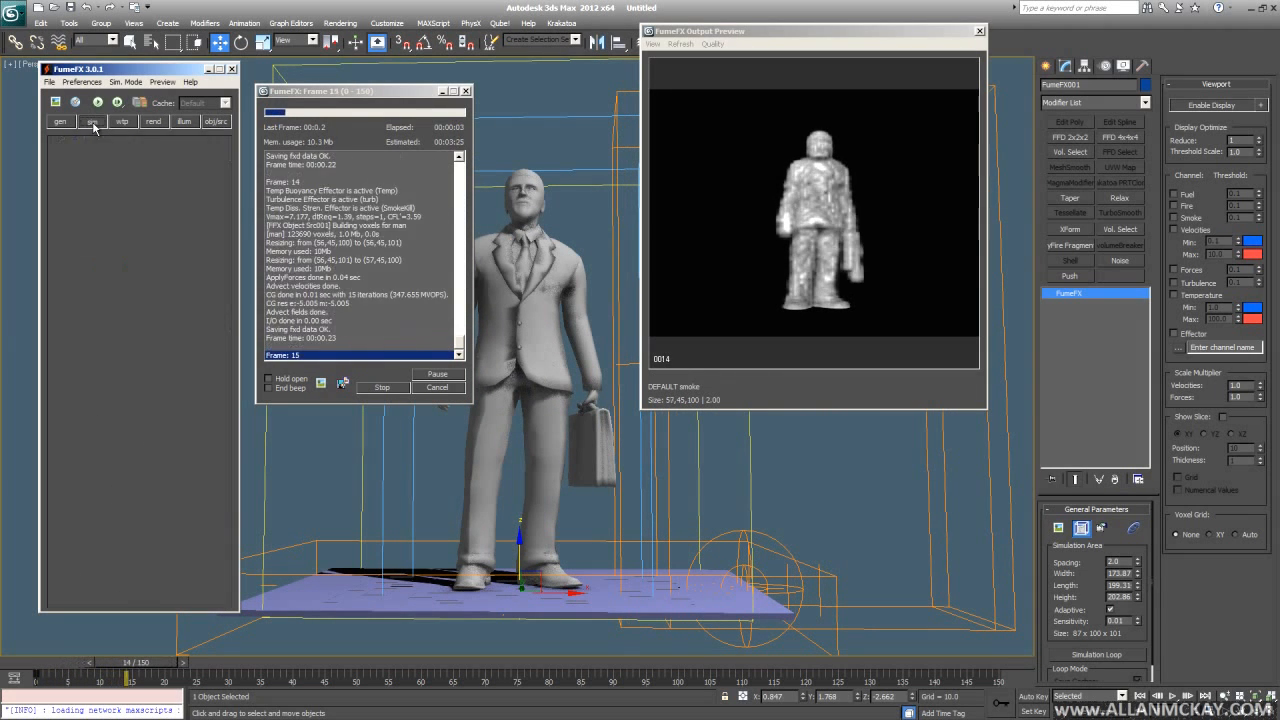
scroll(172, 437, "down", 5)
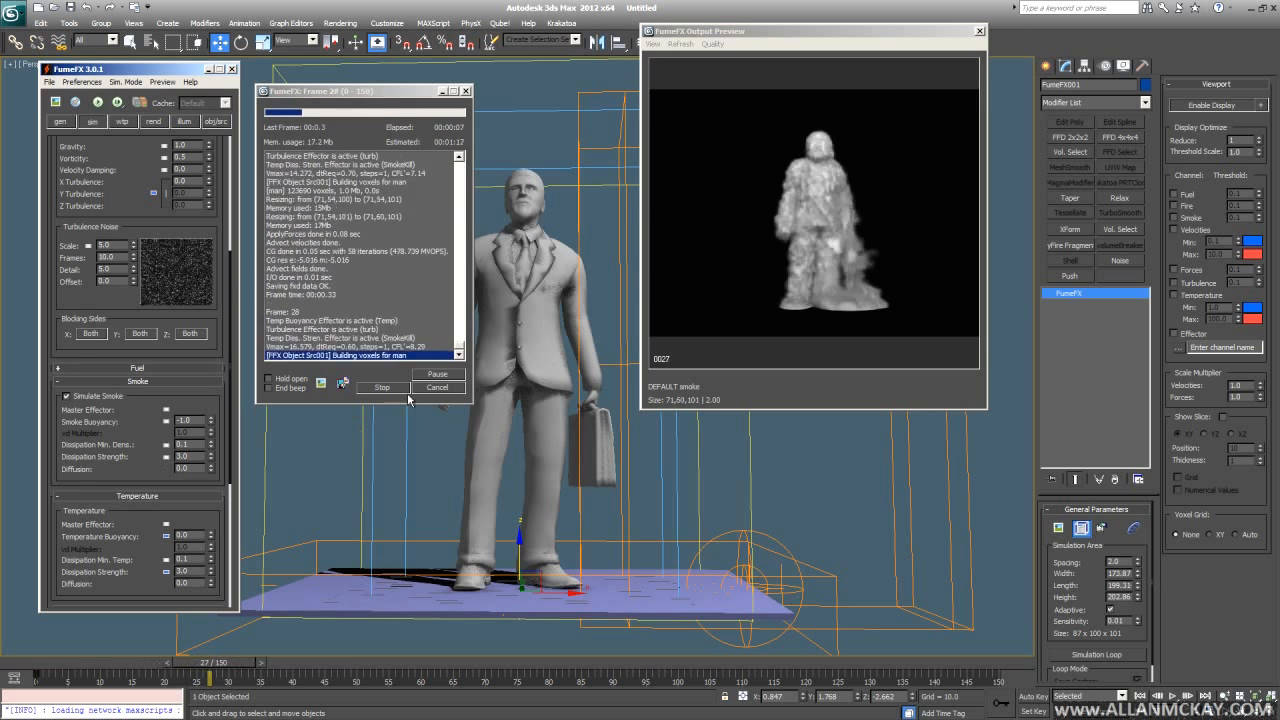
left_click(385, 387)
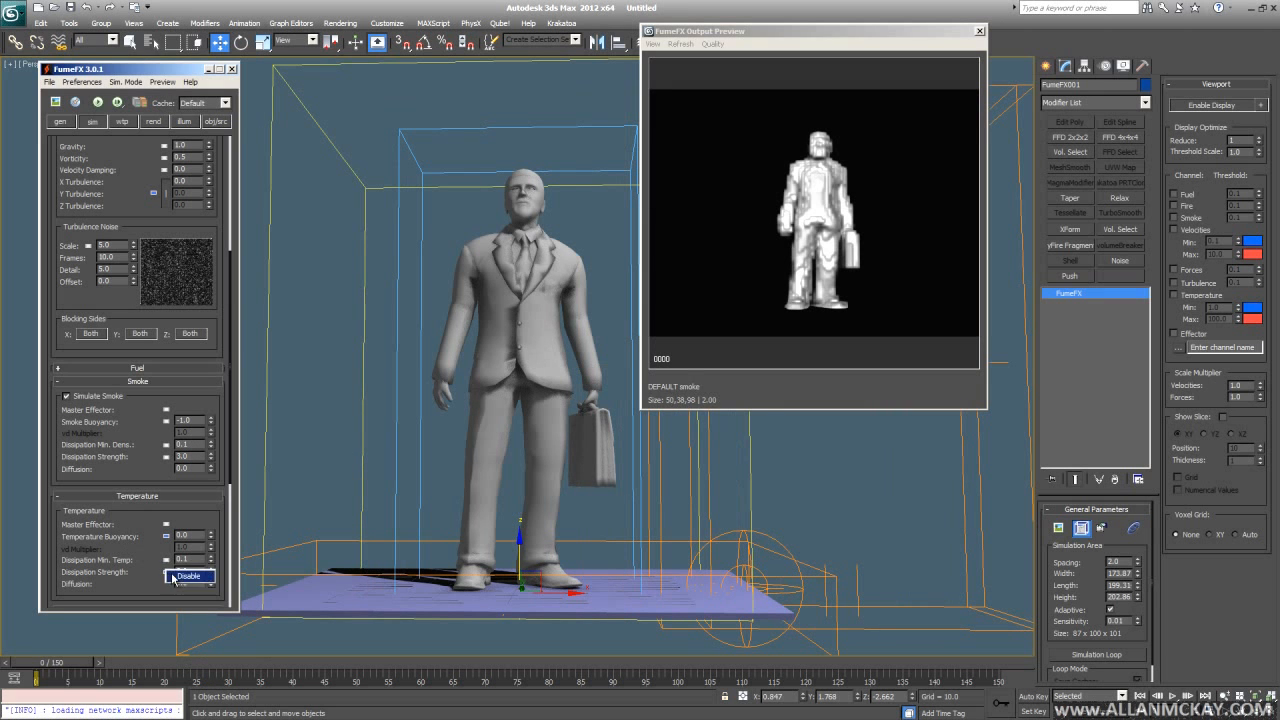
left_click(166, 457)
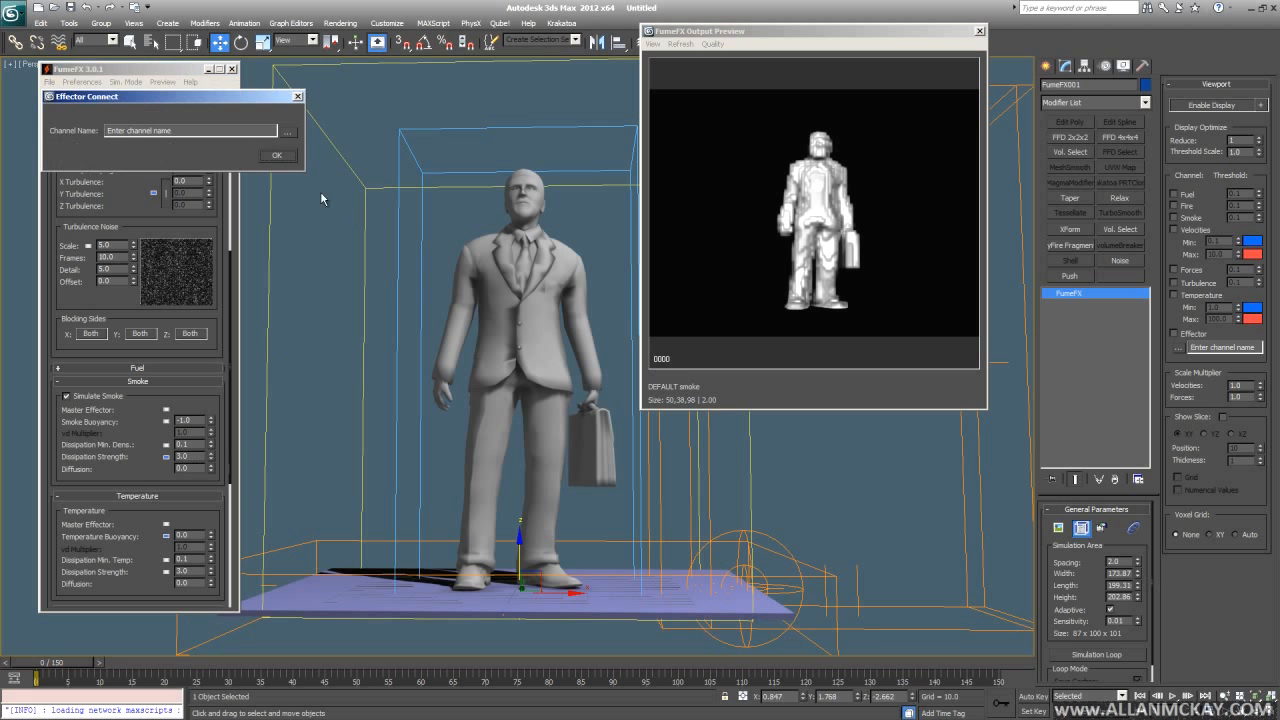
left_click(277, 157)
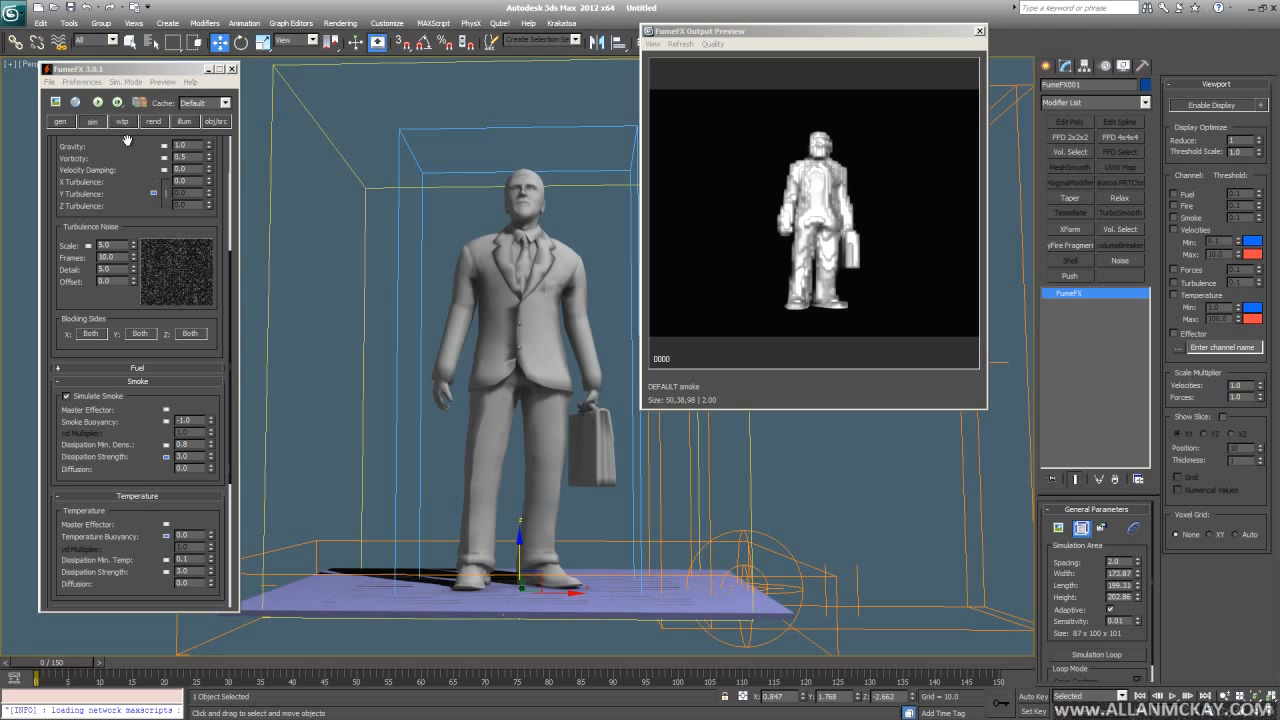
- Re-simulate the smoke and raise the SmokeKill effector box higher along Z
left_click(98, 102)
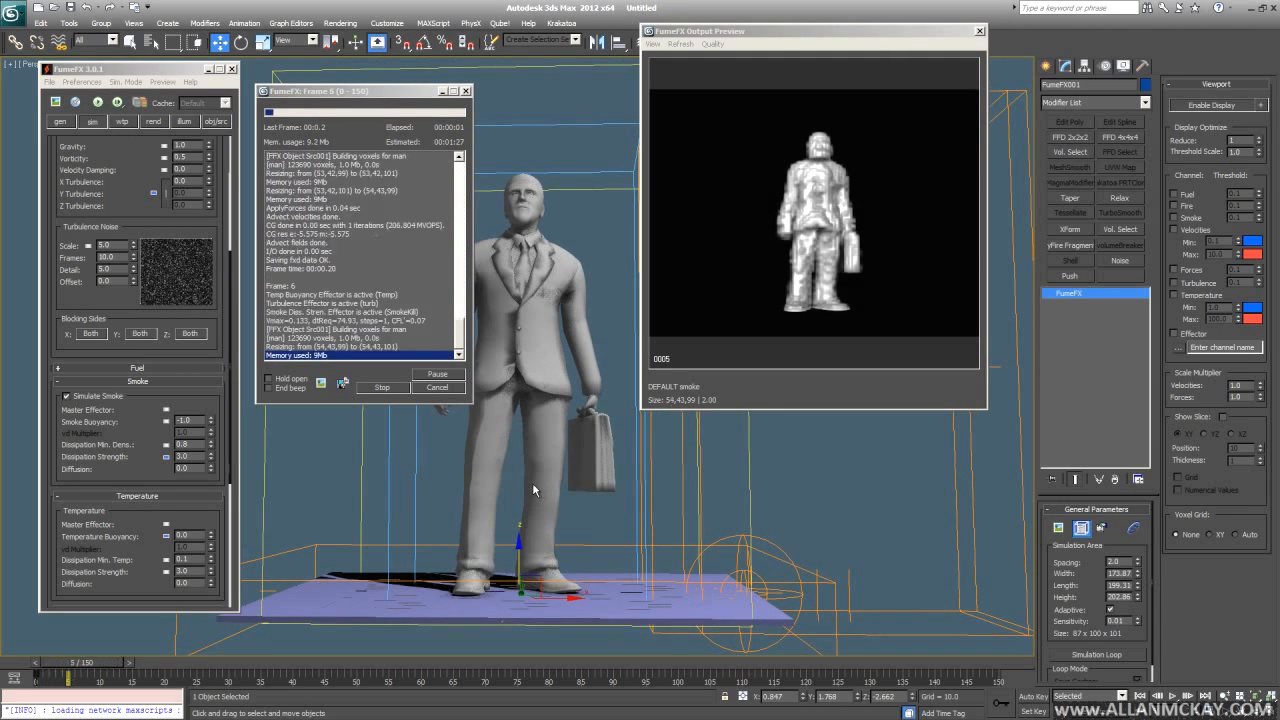
scroll(514, 500, "down", 3)
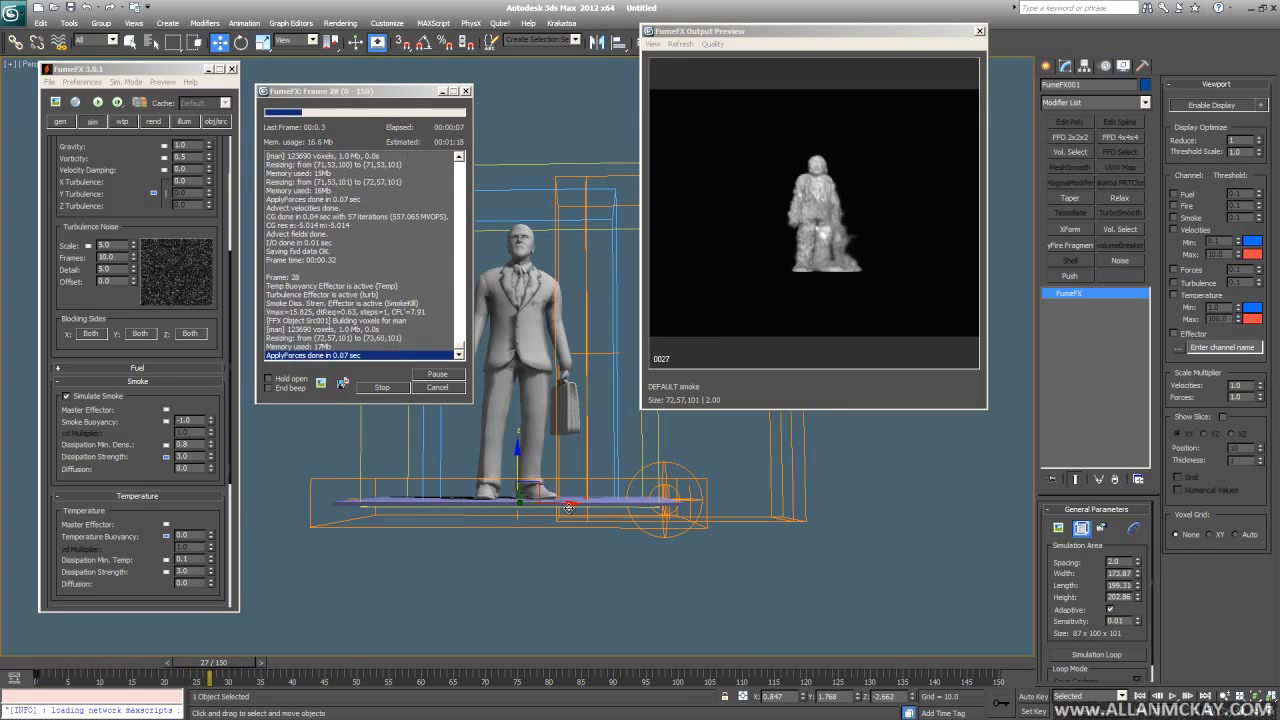
scroll(580, 520, "up", 5)
middle_click_drag(601, 540, 589, 505)
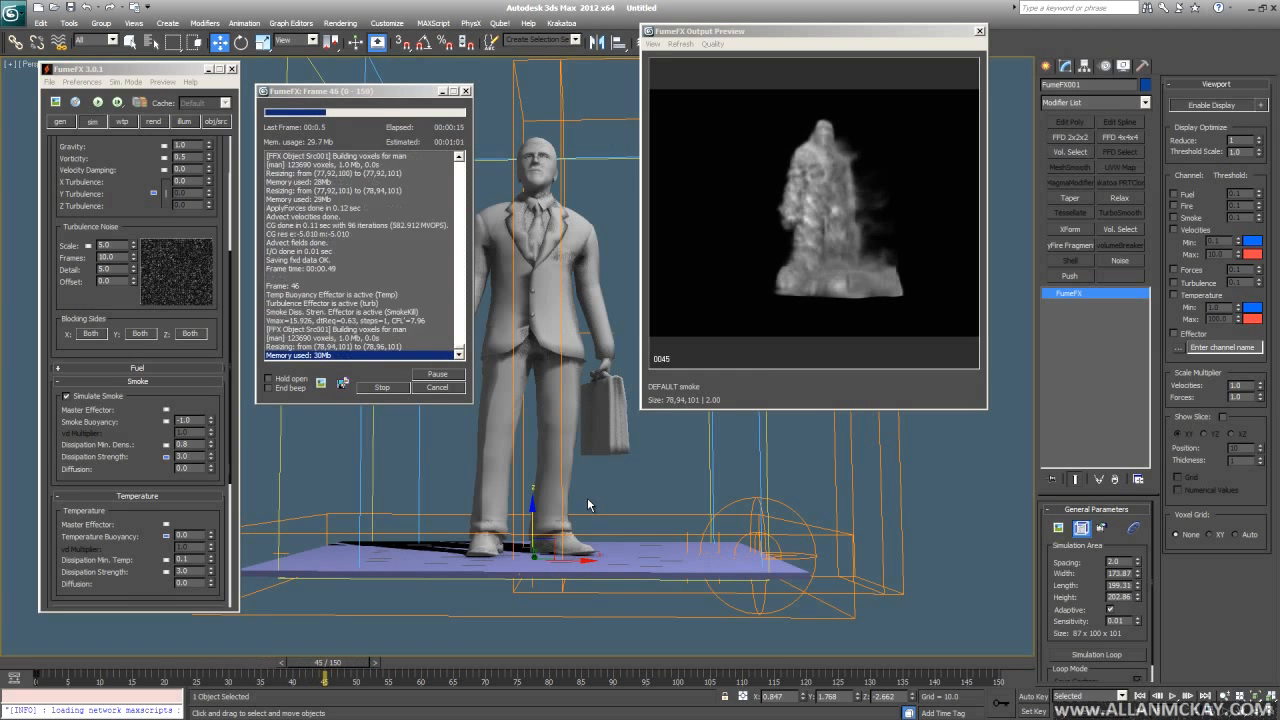
middle_click_drag(578, 547, 569, 528, "alt")
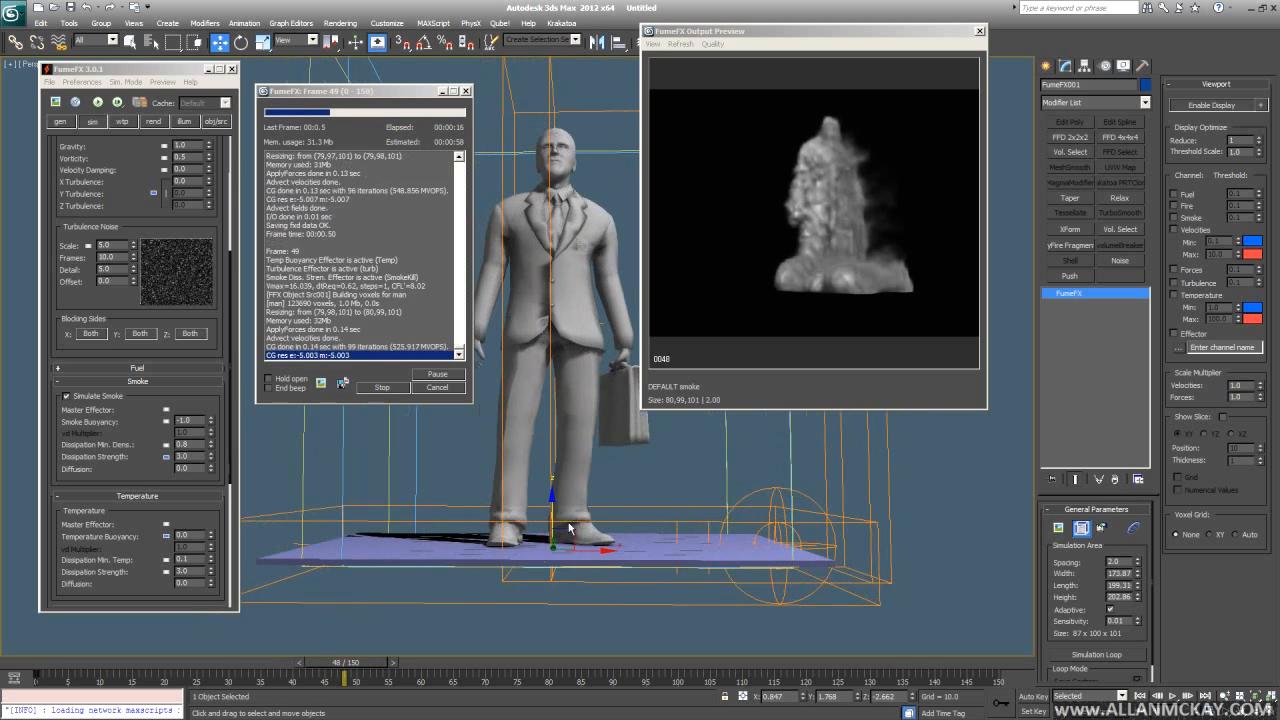
left_click(615, 521)
left_click_drag(552, 490, 551, 471)
middle_click_drag(551, 471, 570, 518, "alt")
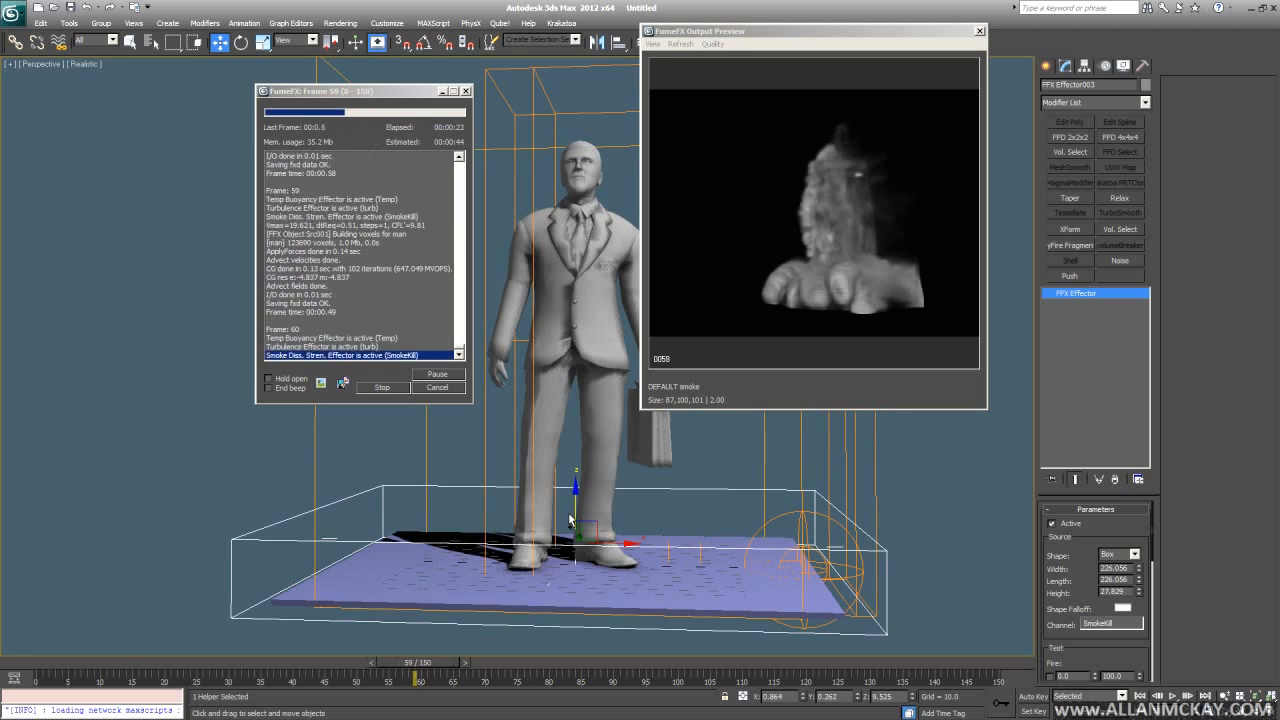
- Confirm the SmokeKill channel connection, set the effector Scalar to 50.0, and cancel the simulation
left_click(562, 509)
scroll(153, 428, "down", 6)
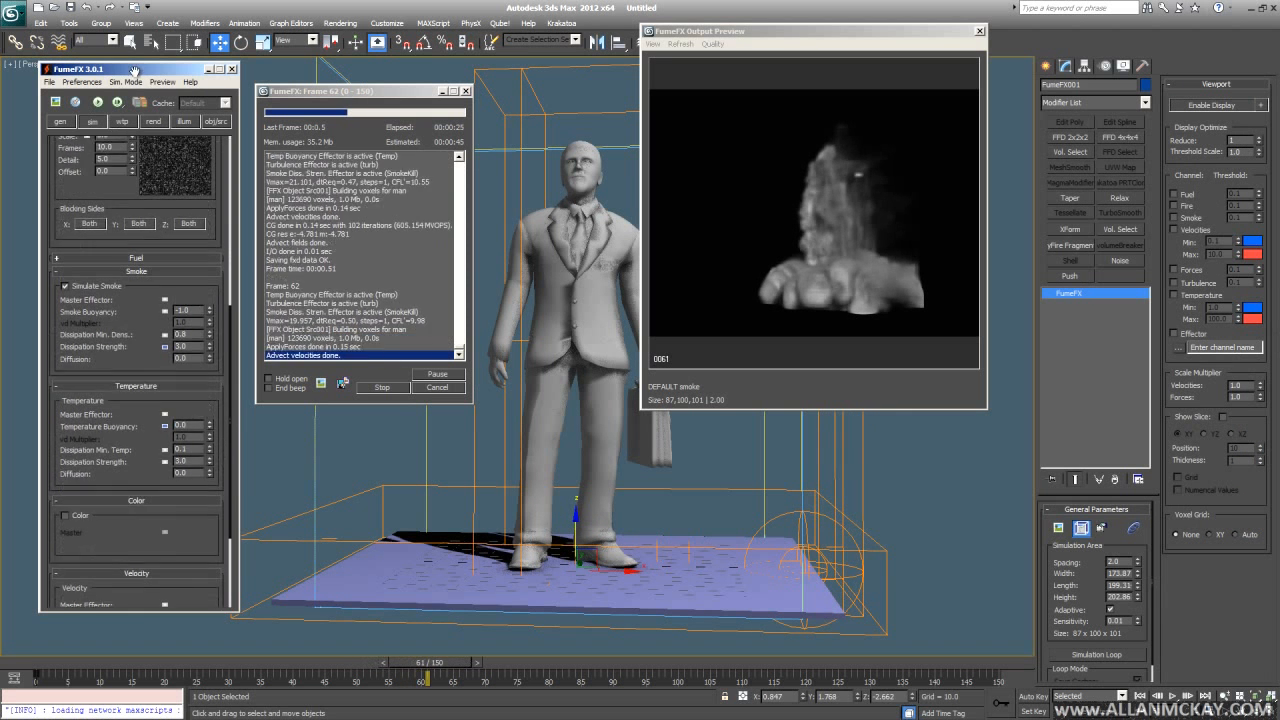
left_click(165, 338)
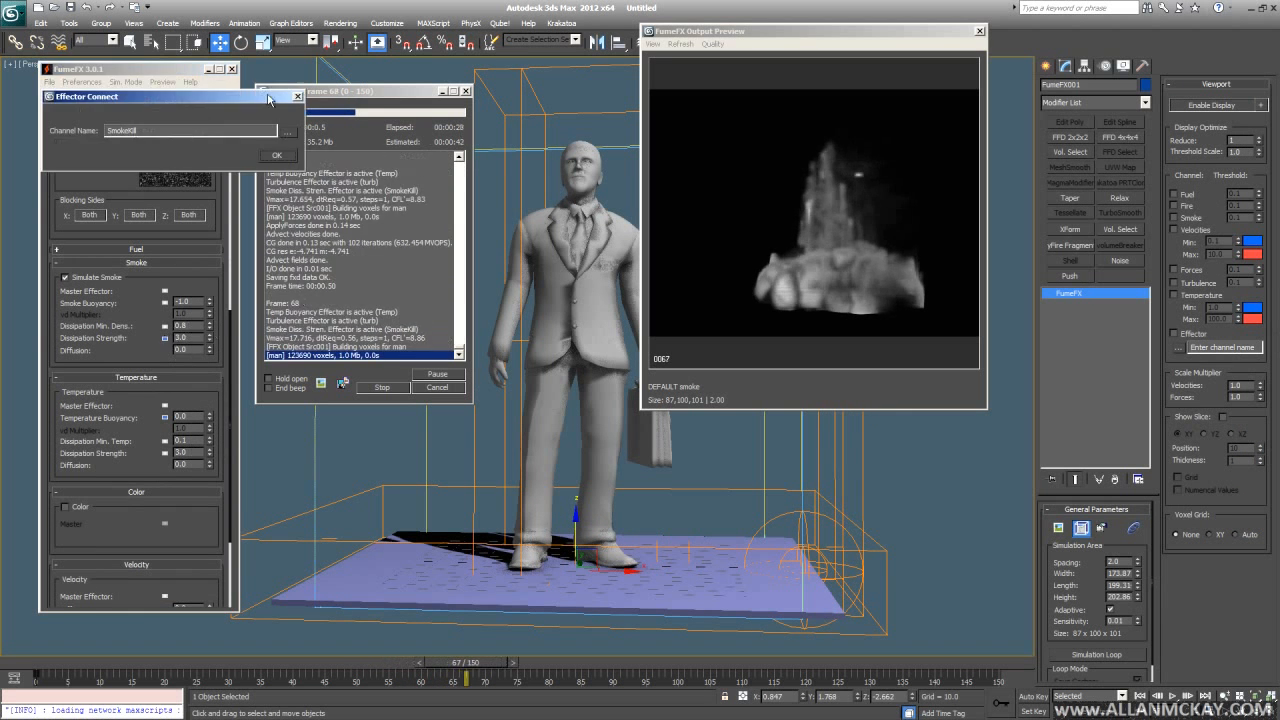
left_click(268, 155)
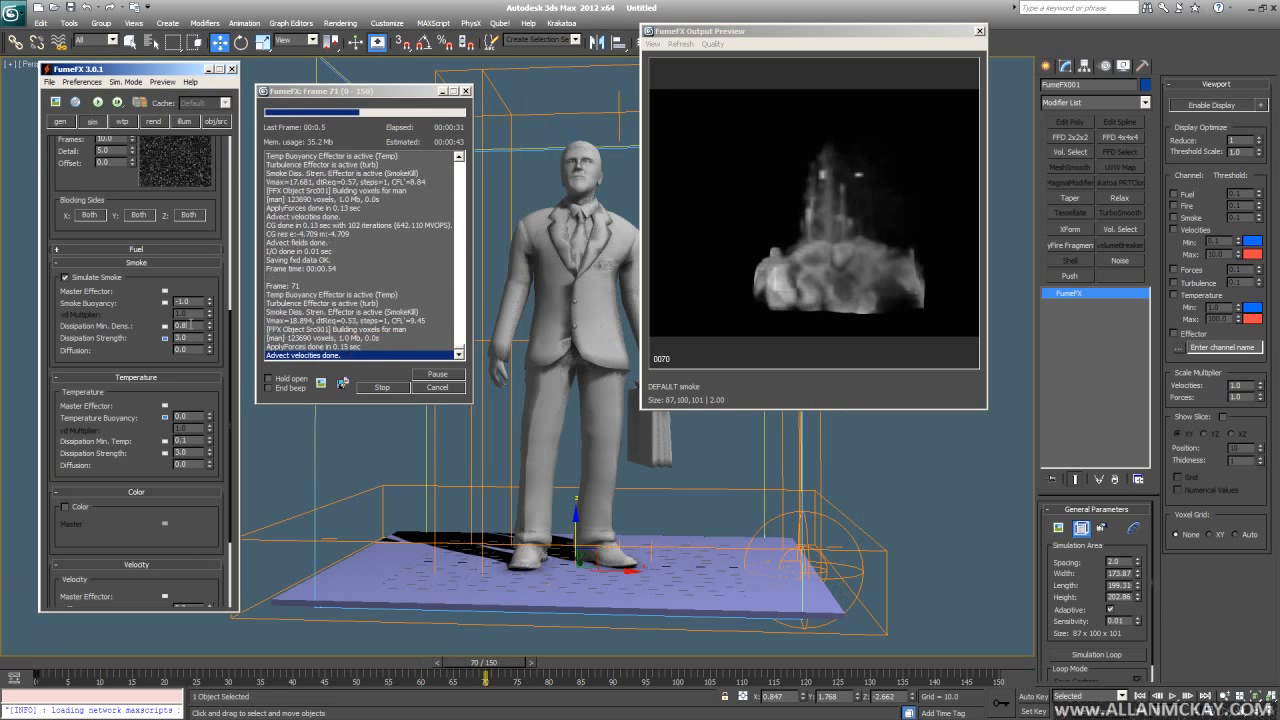
left_click(216, 122)
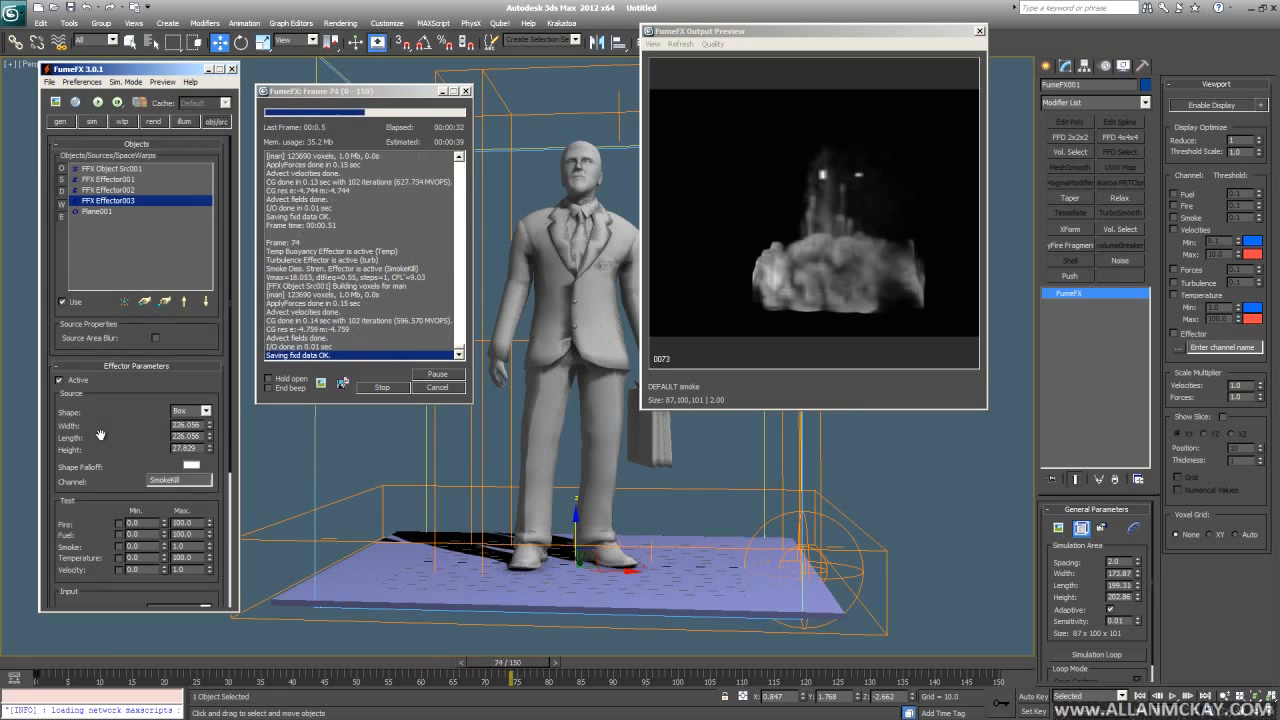
left_click_drag(101, 435, 125, 149)
type("50")
key("Return")
left_click(427, 387)
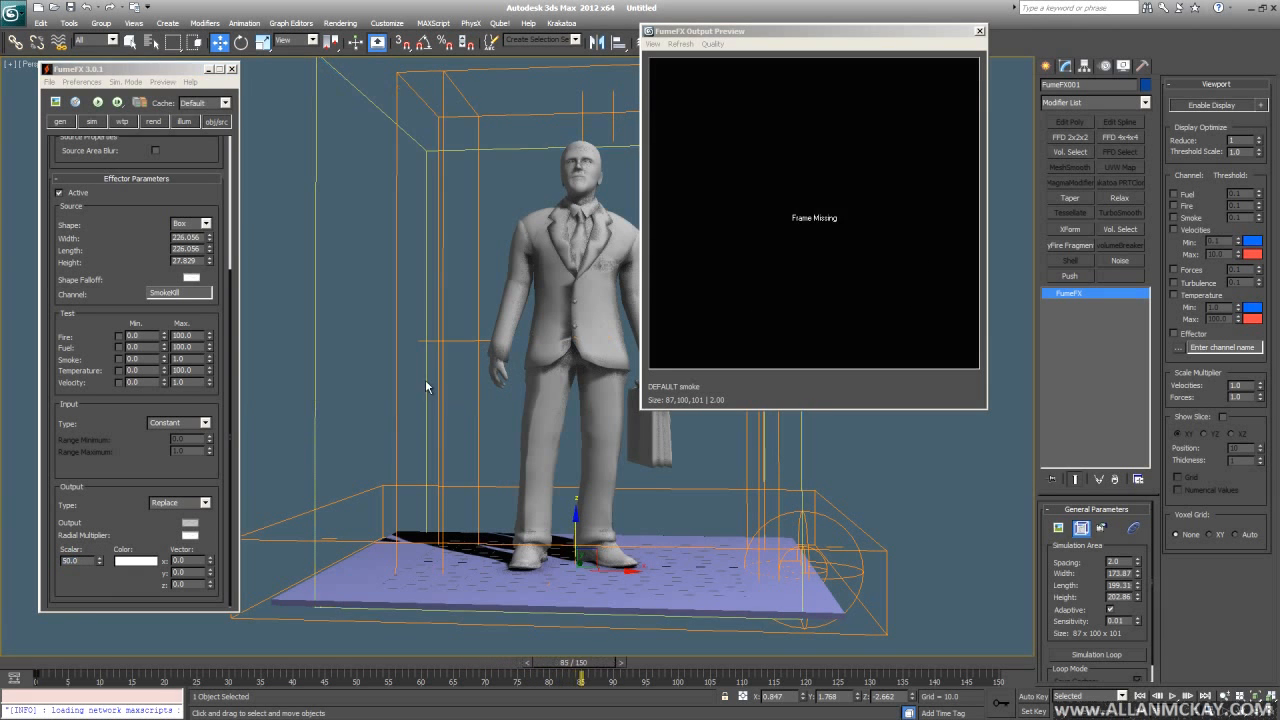
- Start a new simulation and set the smoke's Dissipation Min. Dens. to 2.2
left_click(97, 102)
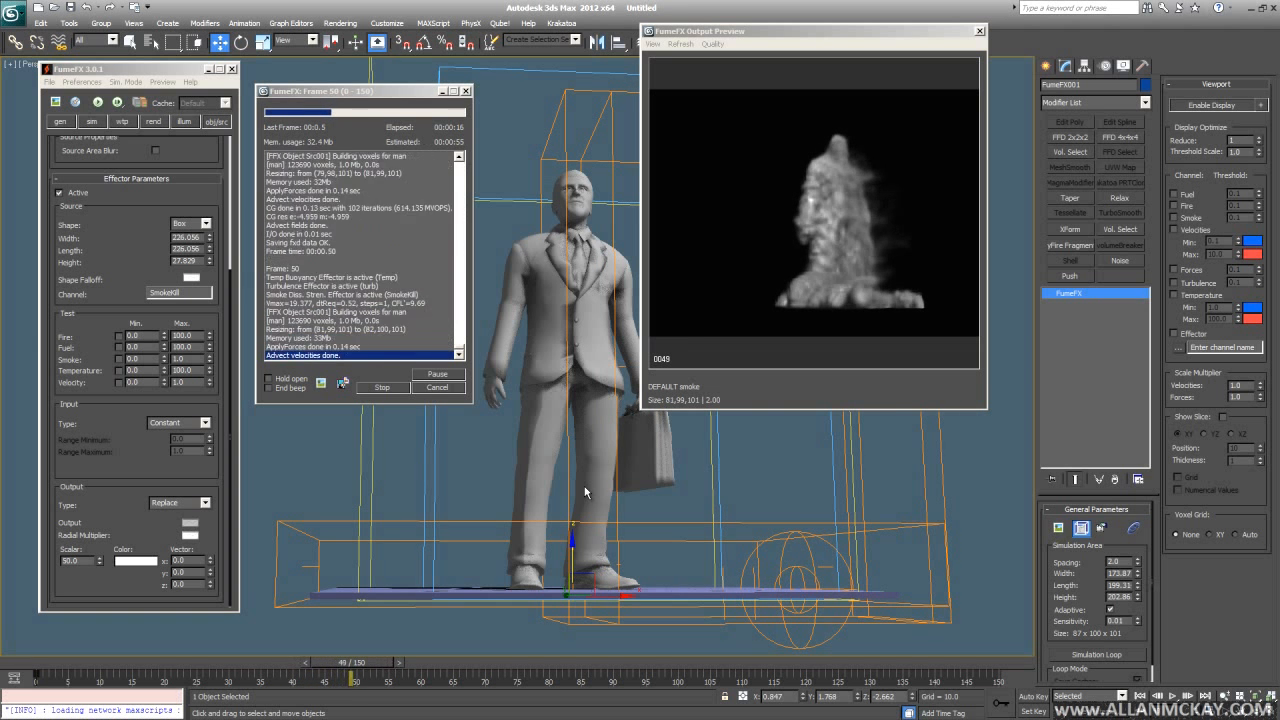
left_click(91, 121)
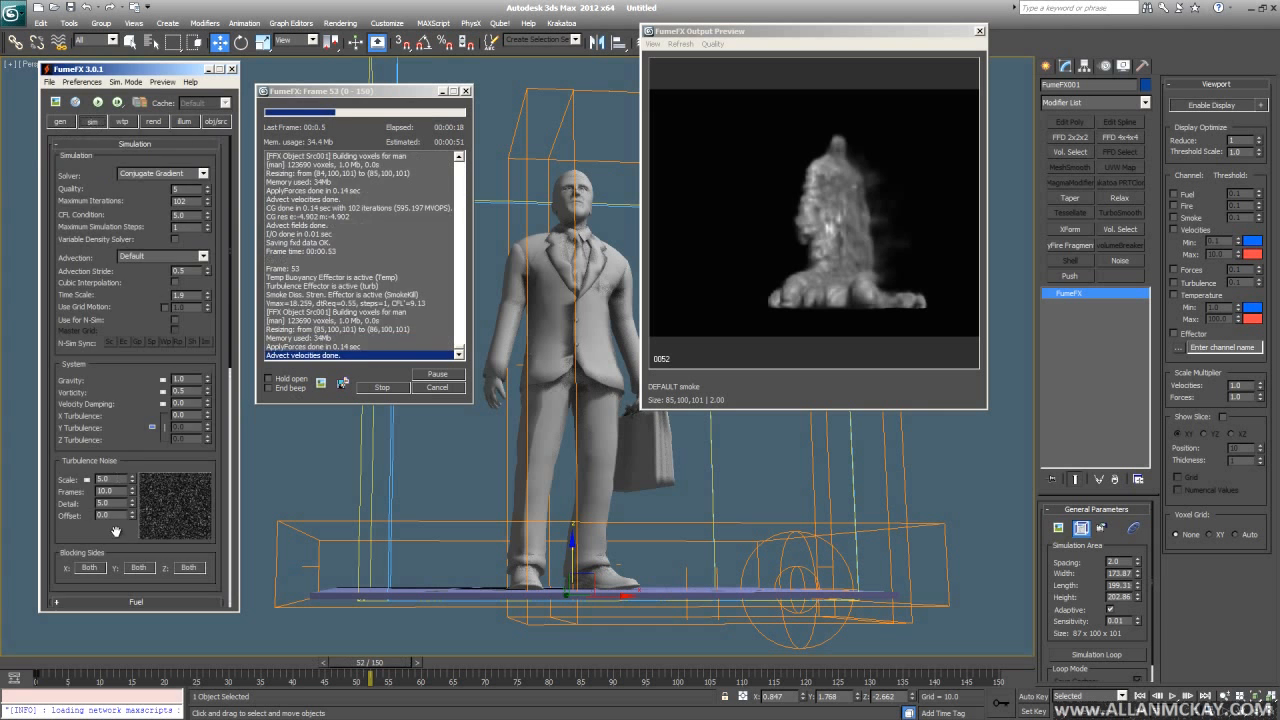
scroll(150, 400, "down", 5)
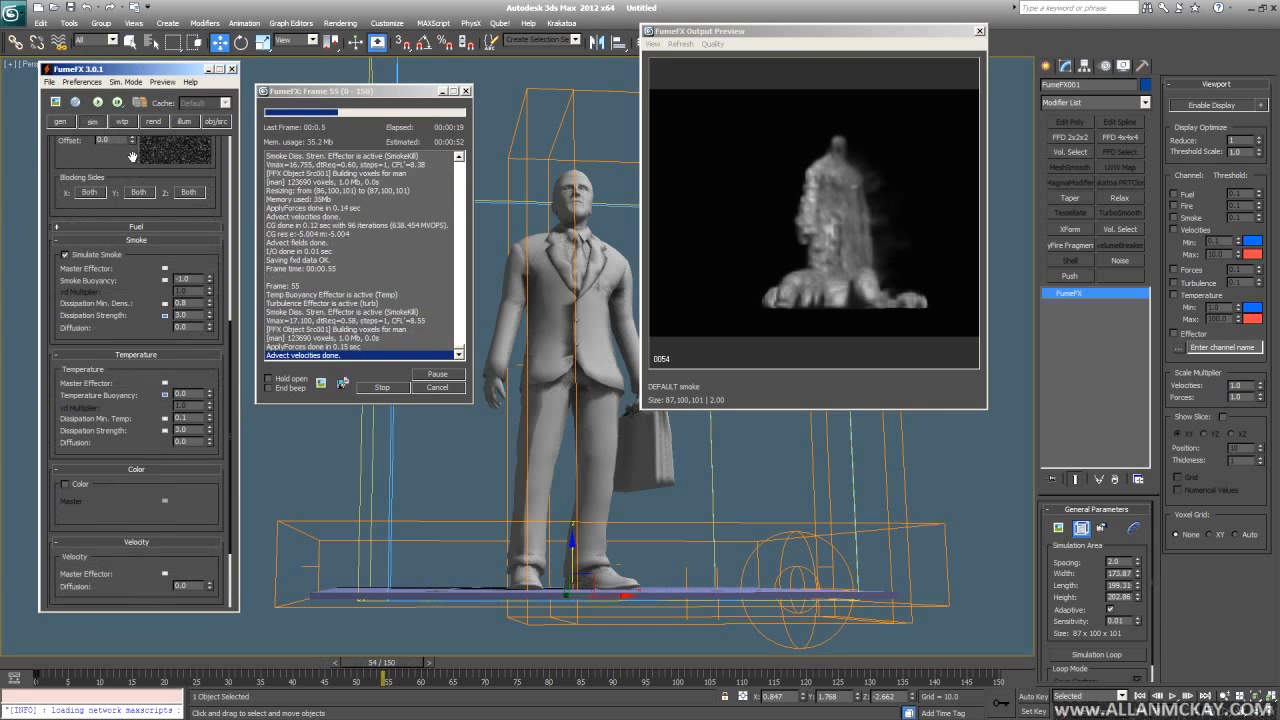
double_click(191, 303)
type("1")
key("BackSpace")
type("2.2")
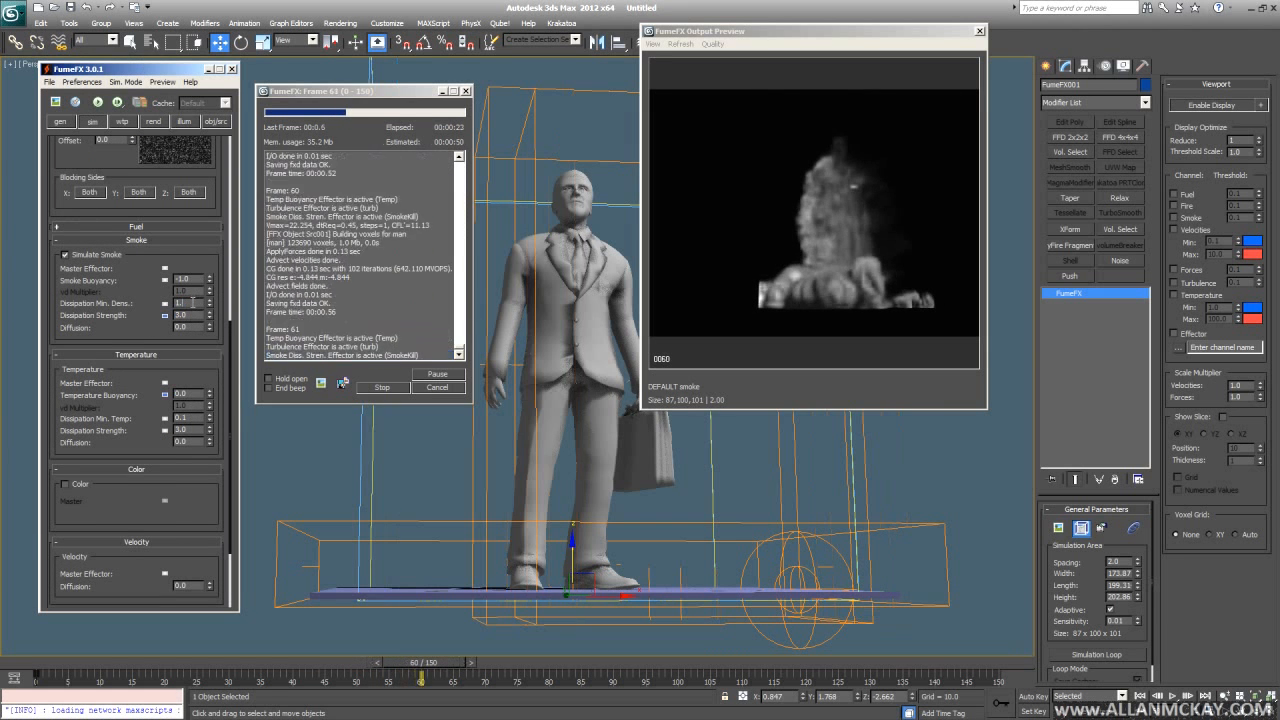
key("Return")
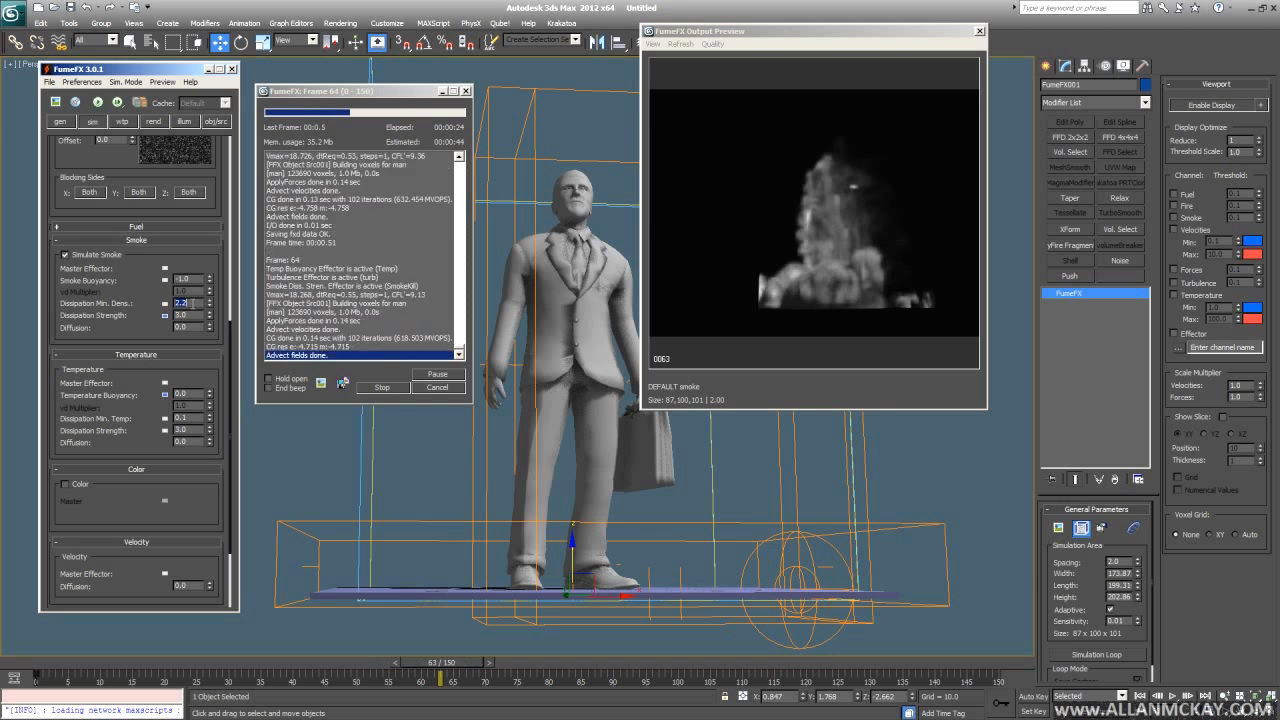
- Stop and restart the simulation, then change Dissipation Min. Dens. to 2.0
left_click(437, 387)
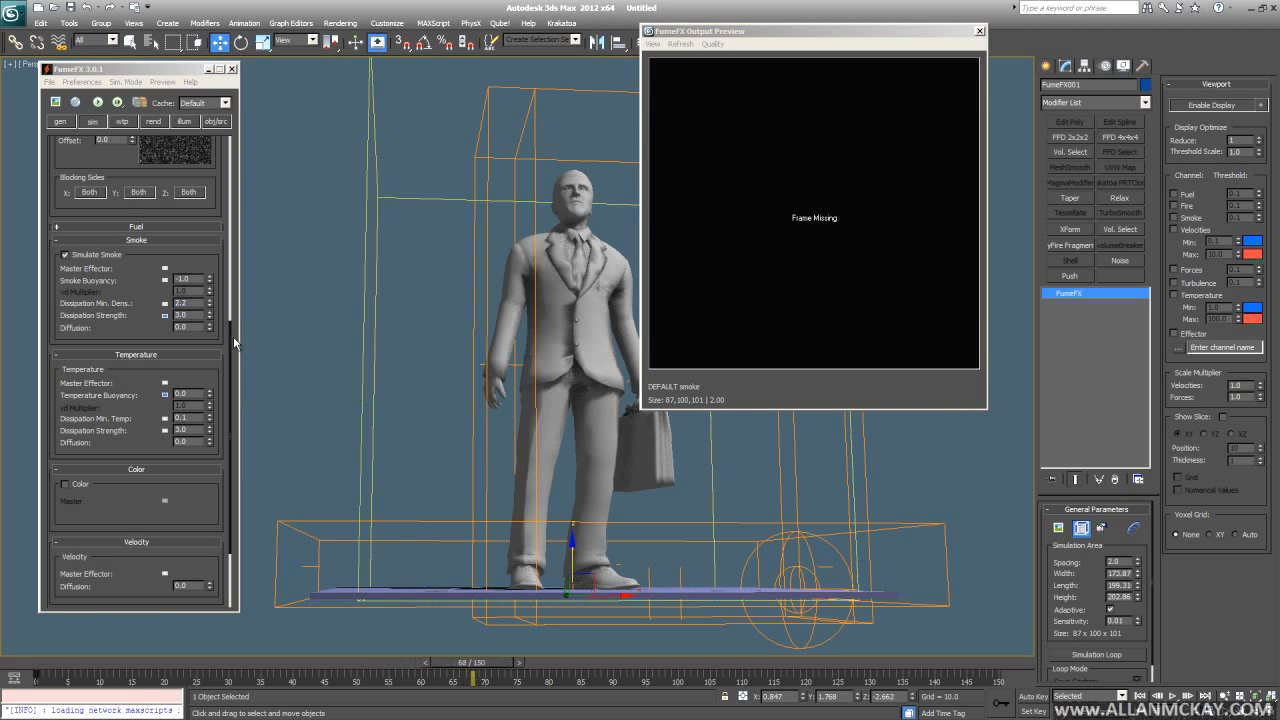
left_click(97, 102)
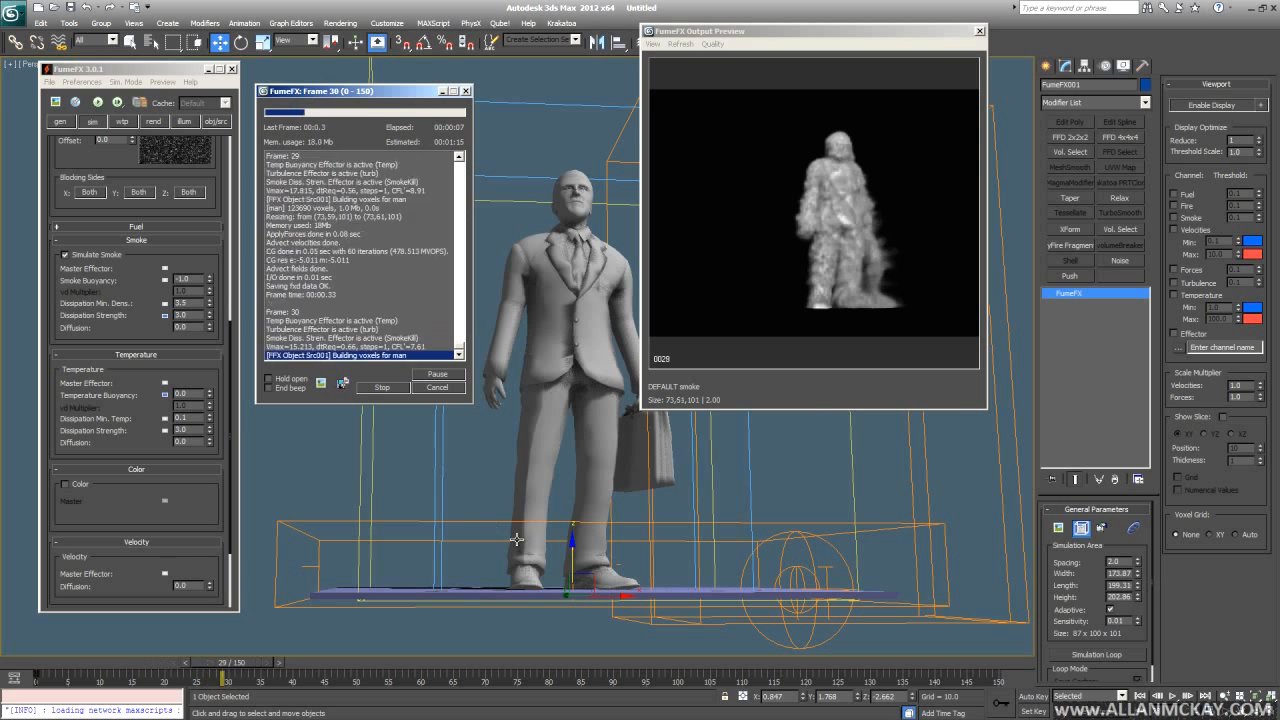
middle_click_drag(810, 541, 757, 535, "alt")
scroll(650, 588, "up", 3)
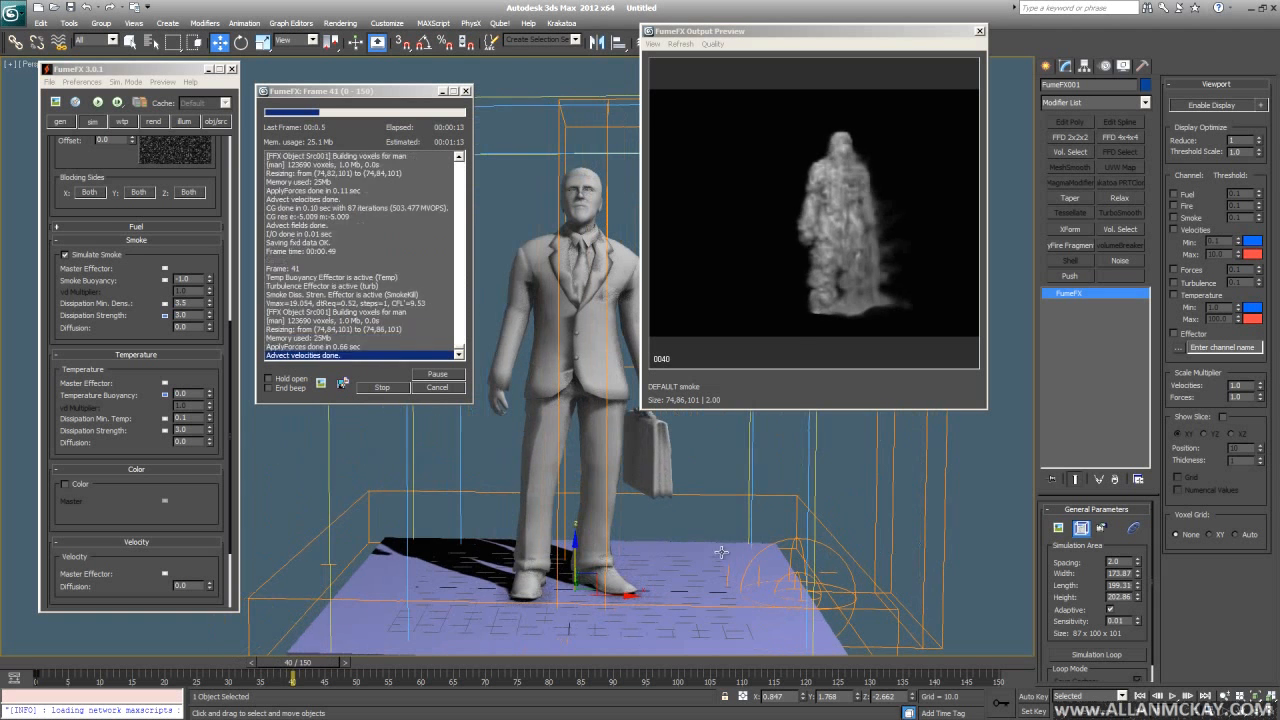
double_click(184, 303)
type("2")
middle_click_drag(506, 509, 549, 522)
scroll(527, 507, "down", 4)
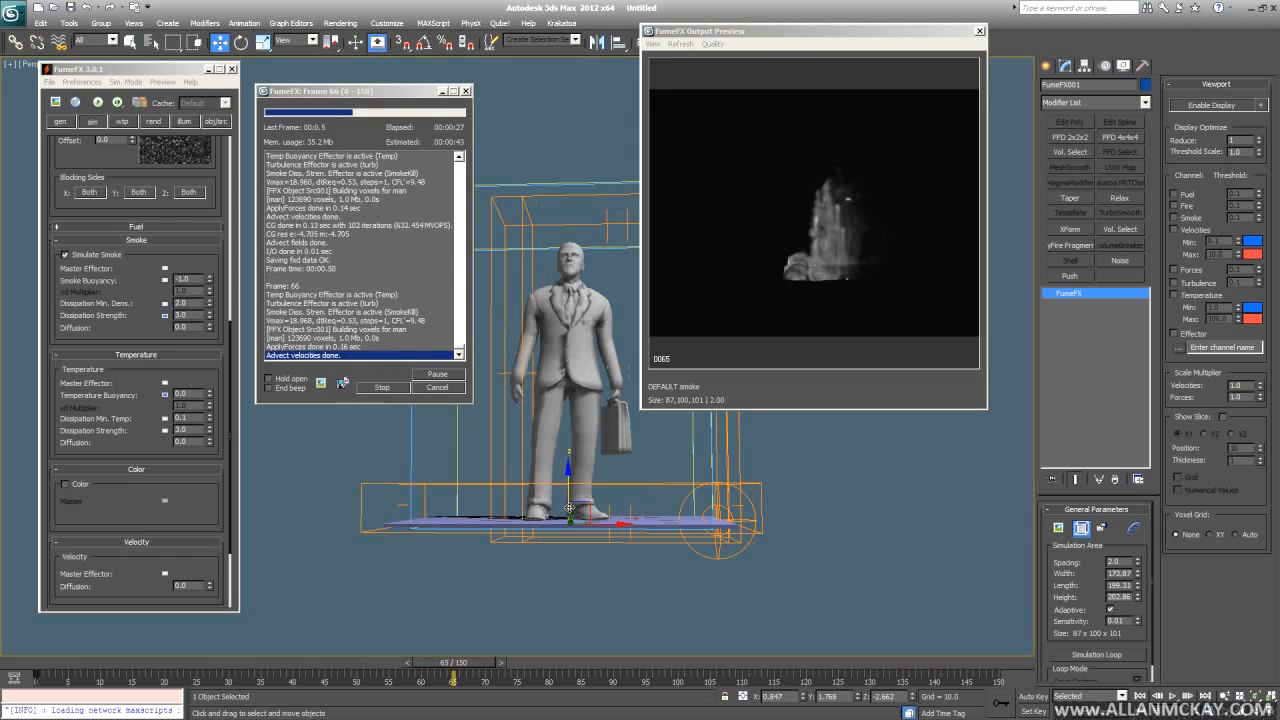
- Stop the simulation and render frame 68 with Shift+Q
left_click(441, 389)
key("comma")
key("comma")
middle_click_drag(516, 479, 521, 495)
key("shift+q")
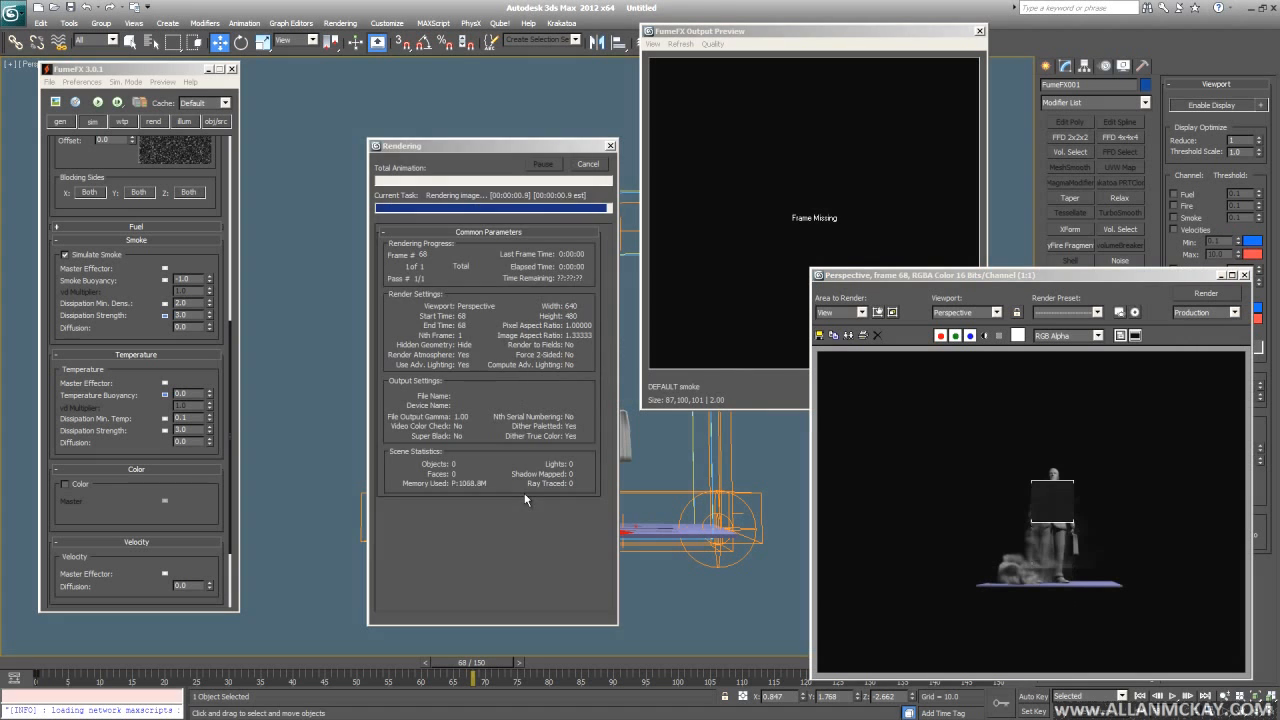
- Orbit and pan the viewport to inspect the smoke along the ground plane
middle_click_drag(617, 490, 621, 505, "alt")
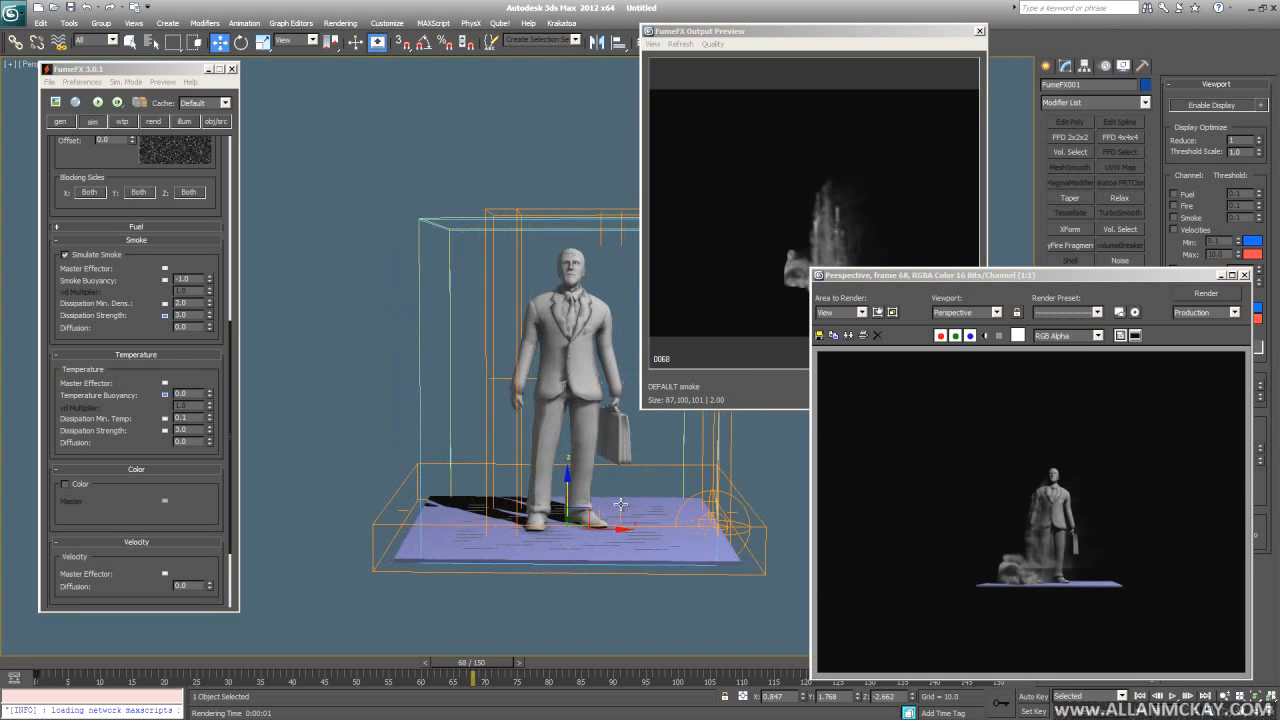
middle_click_drag(423, 274, 415, 260)
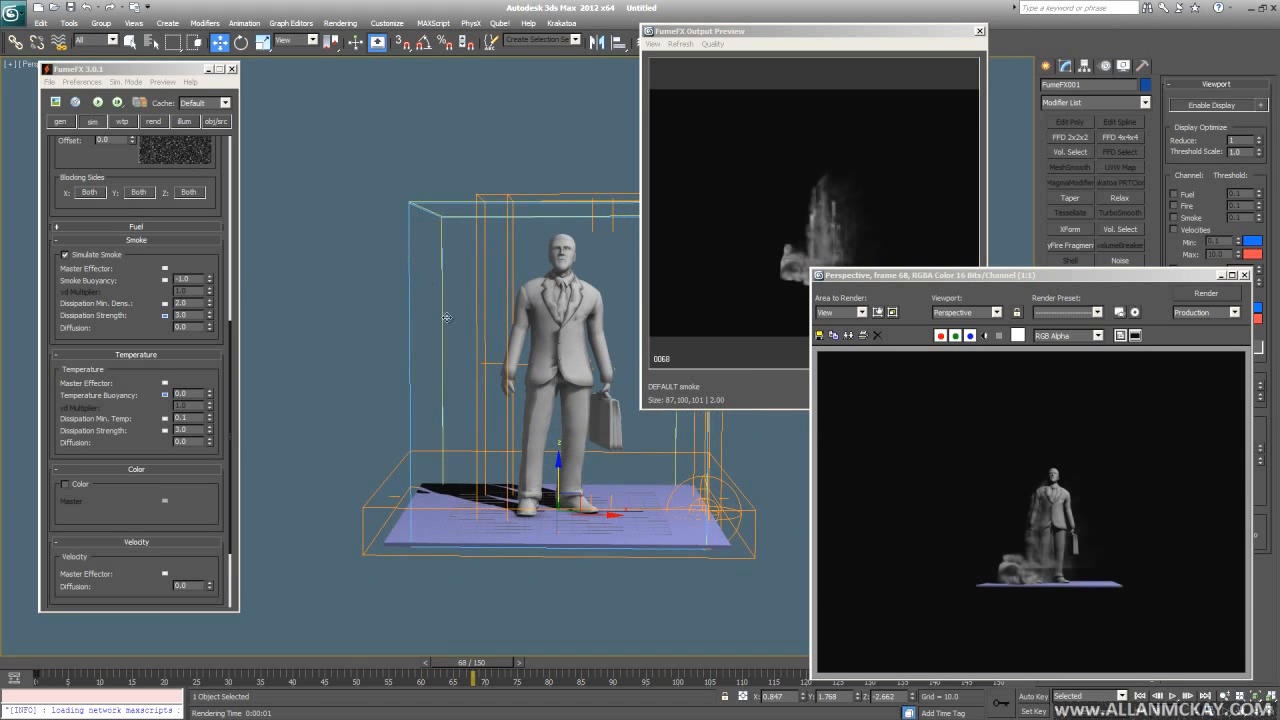
scroll(421, 318, "up", 2)
scroll(457, 423, "up", 3)
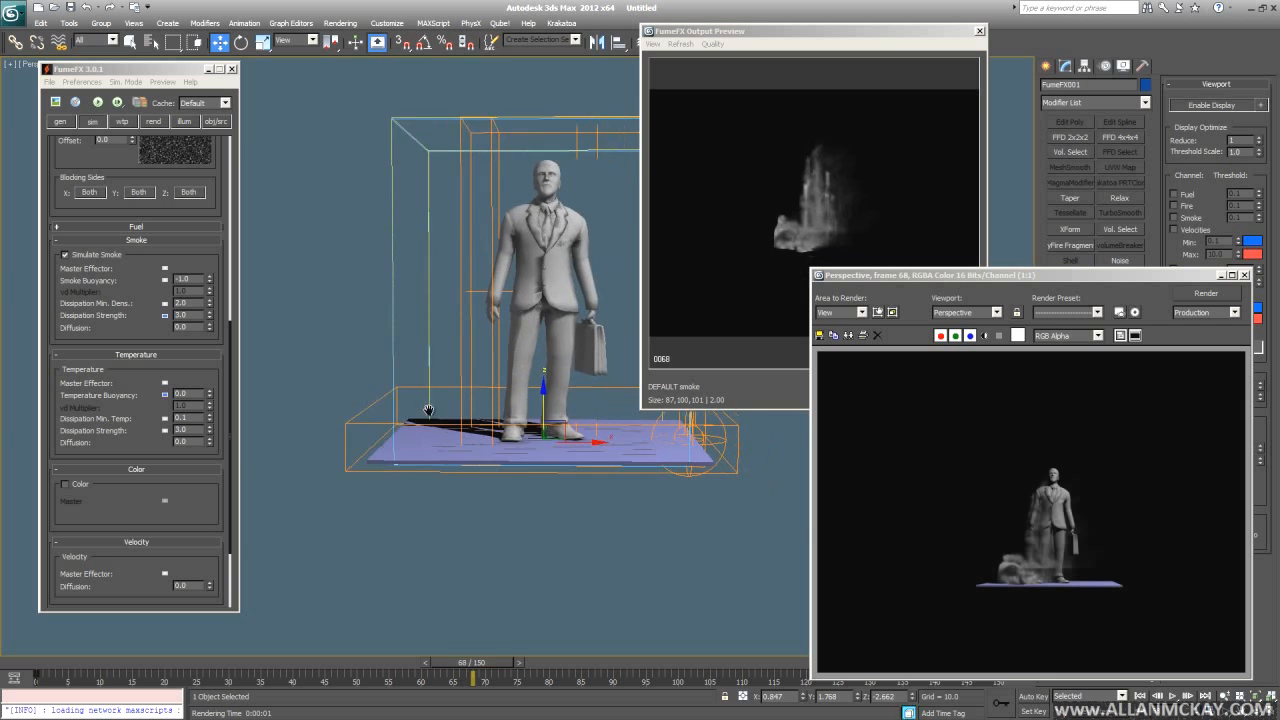
middle_click_drag(466, 427, 460, 428, "alt")
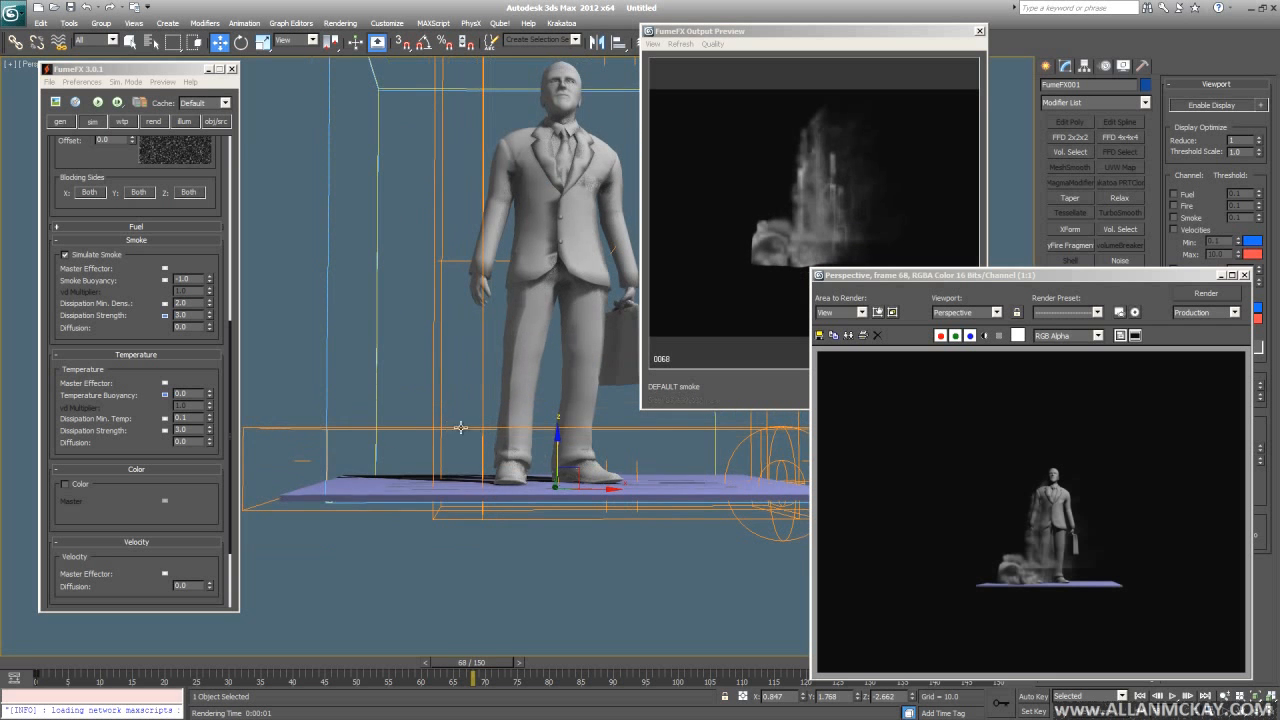
left_click(204, 121)
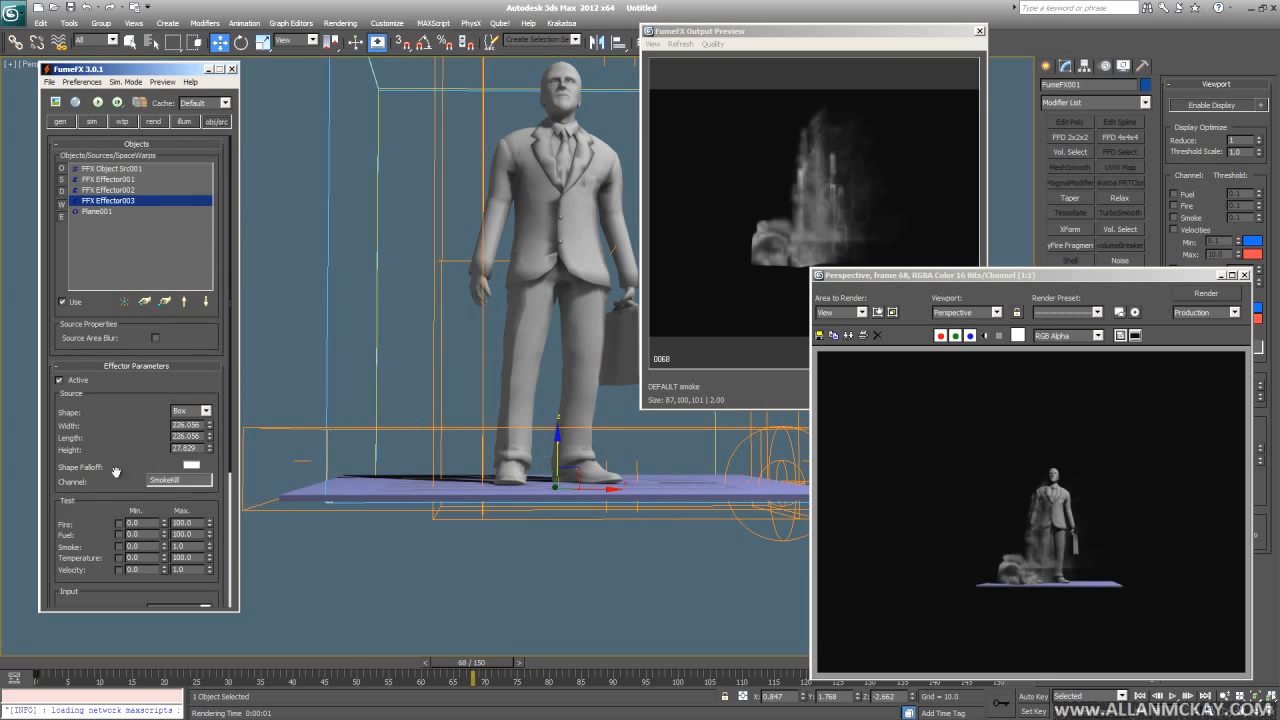
scroll(116, 471, "down", 3)
- Set the SmokeKill effector's Output Type to Multiply and start a new simulation
scroll(120, 480, "up", 3)
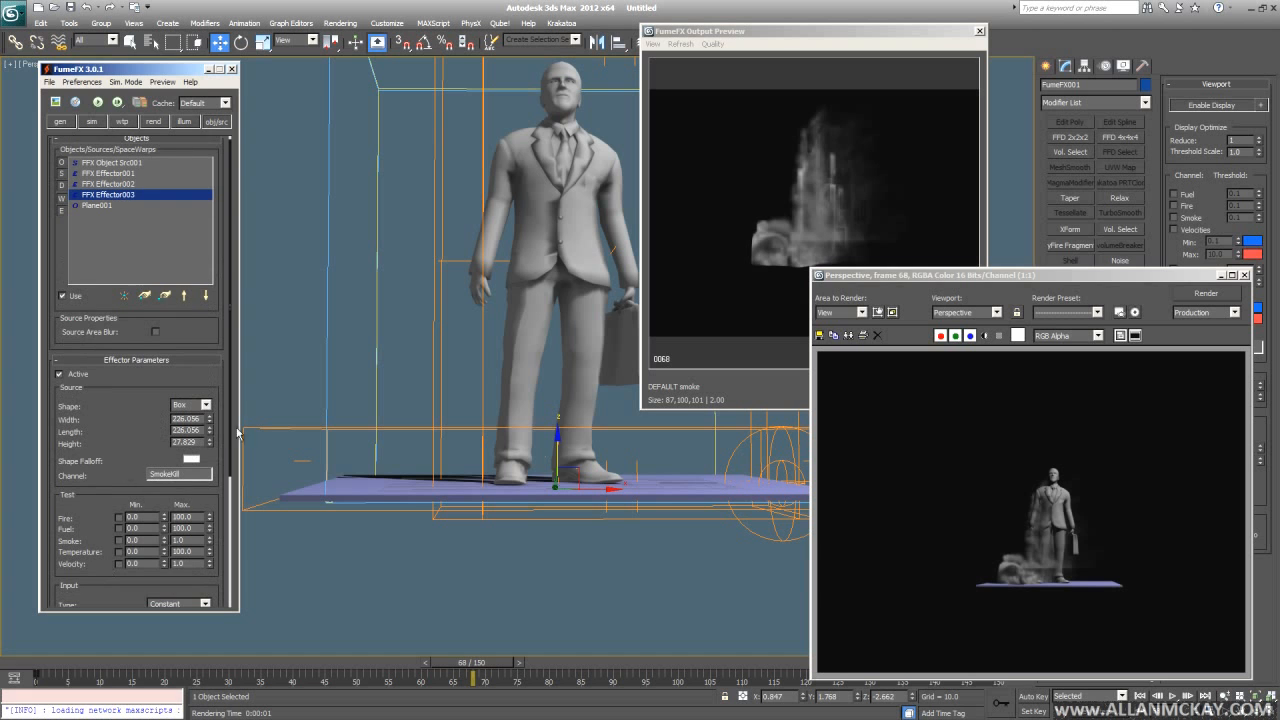
left_click(1066, 612)
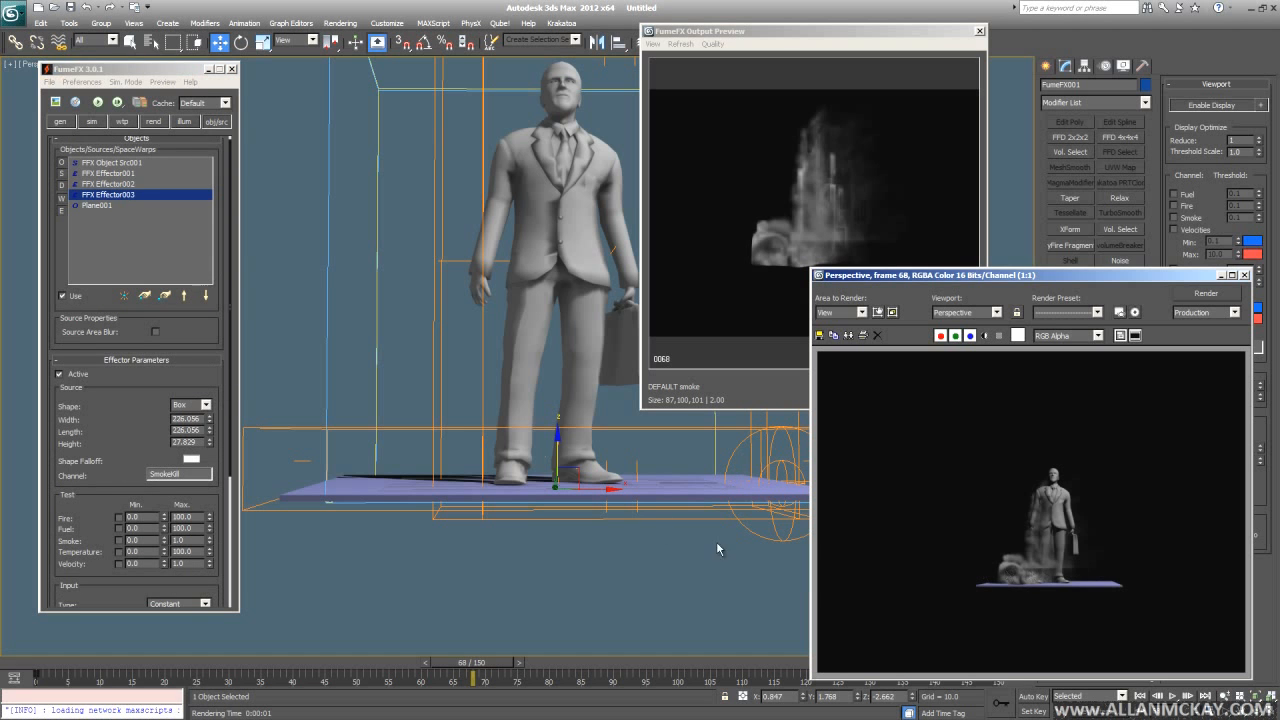
scroll(79, 512, "down", 3)
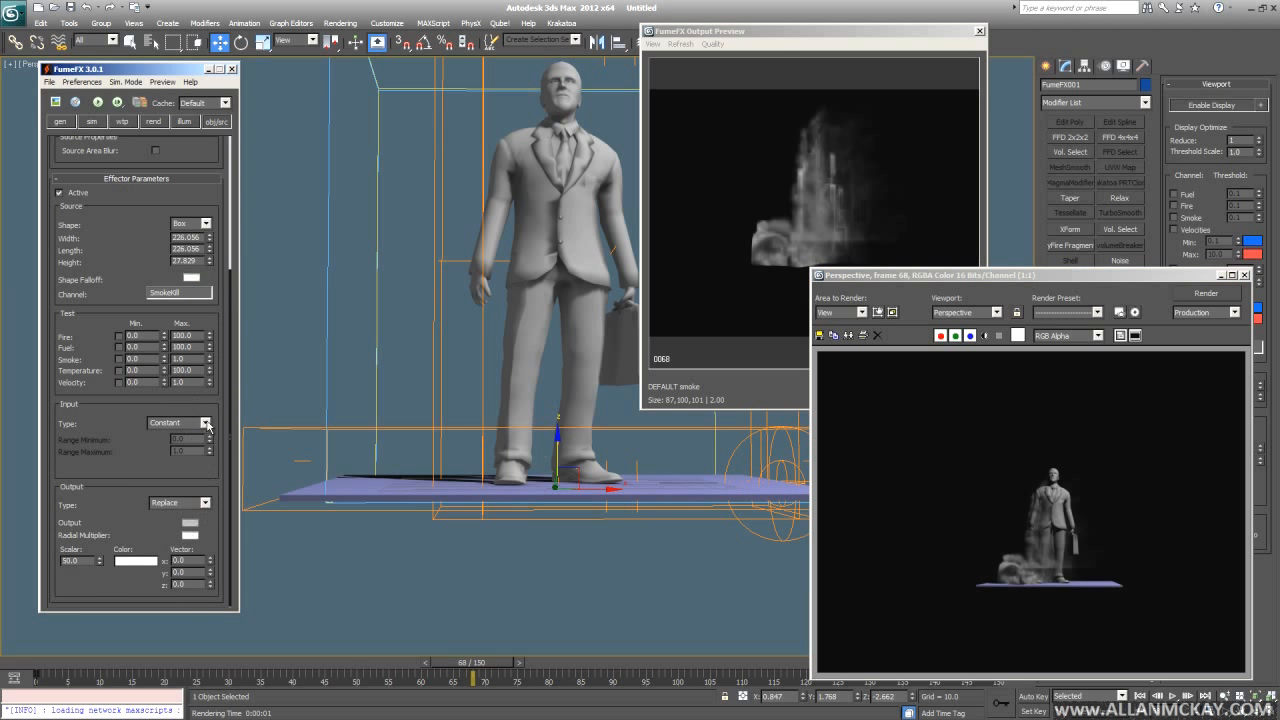
left_click(207, 502)
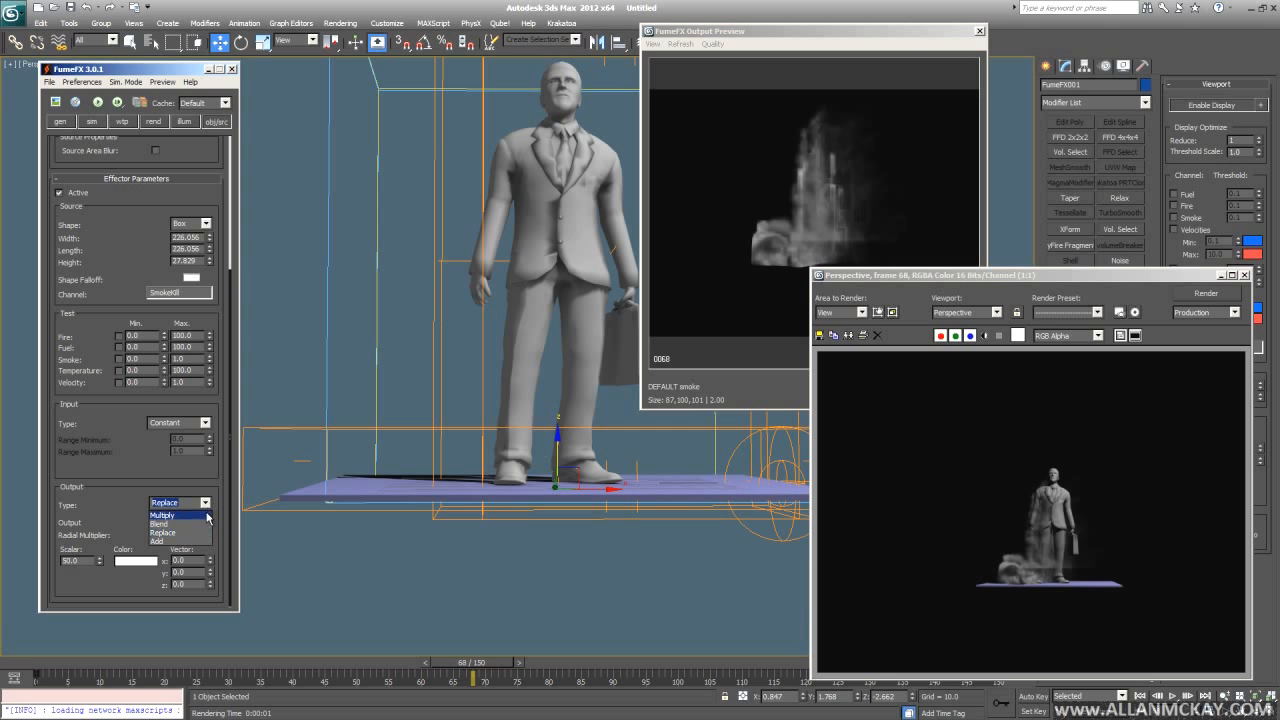
left_click(204, 516)
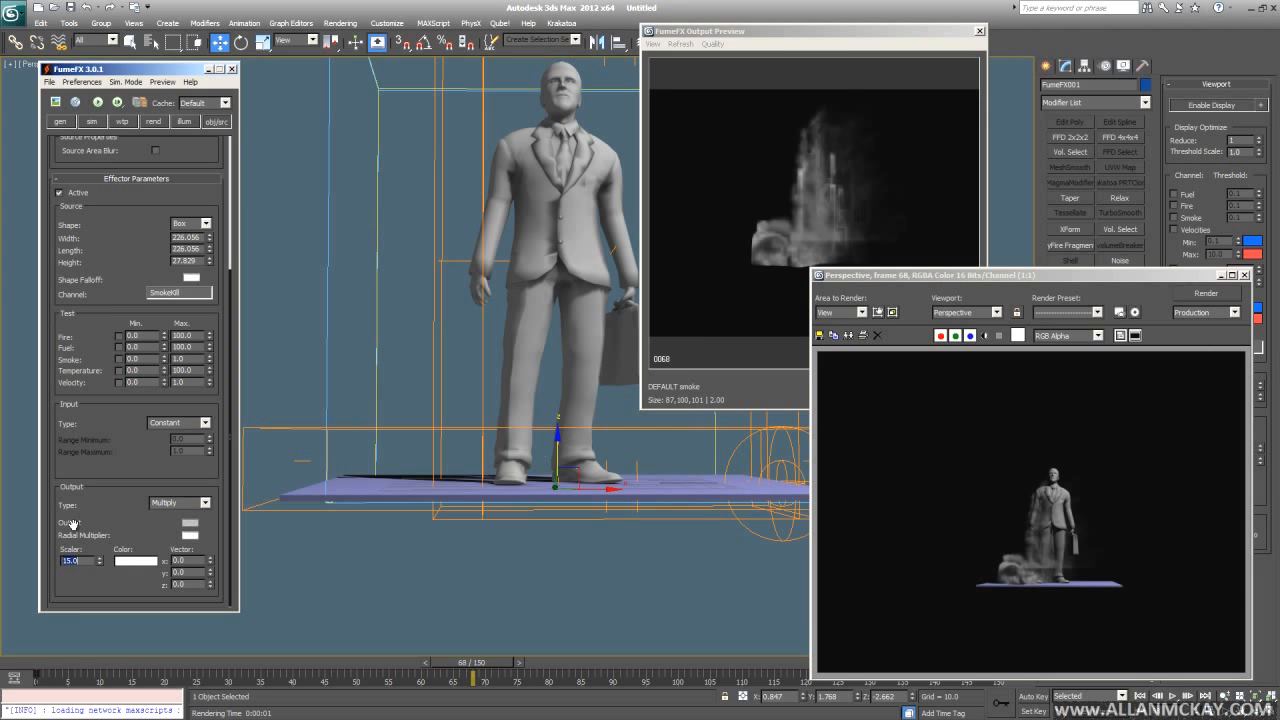
left_click(62, 101)
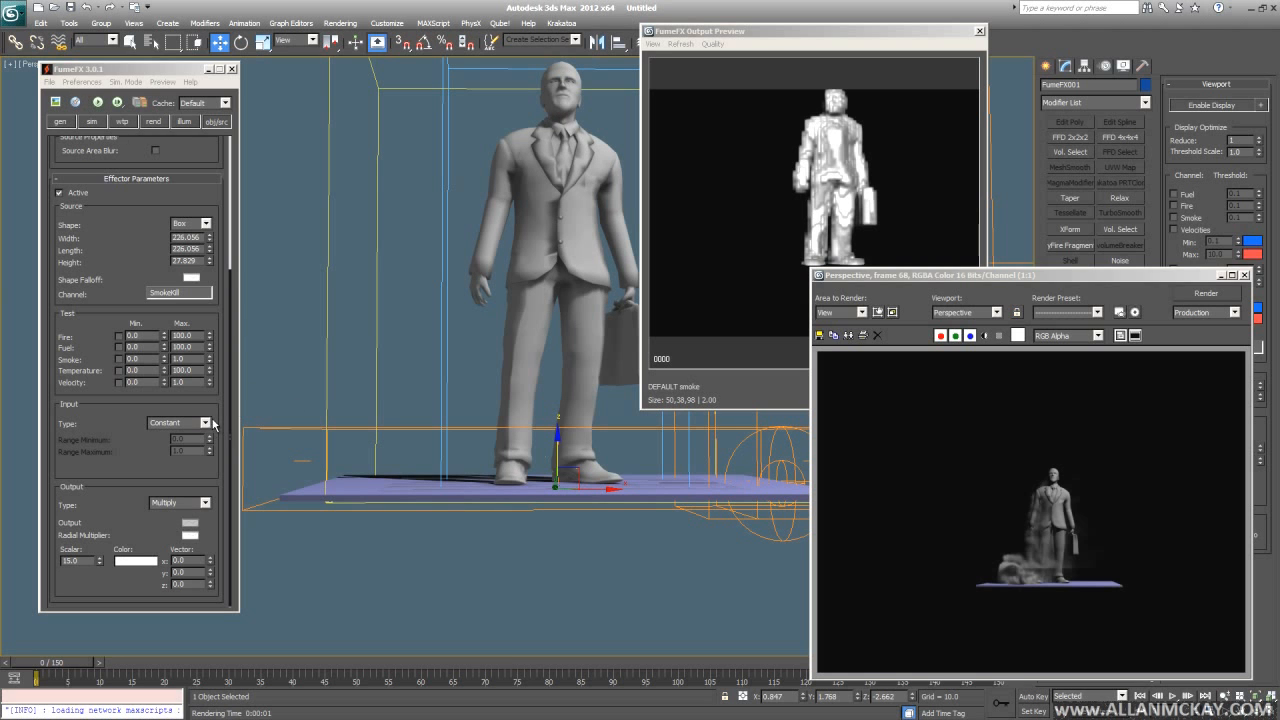
middle_click_drag(405, 391, 451, 400)
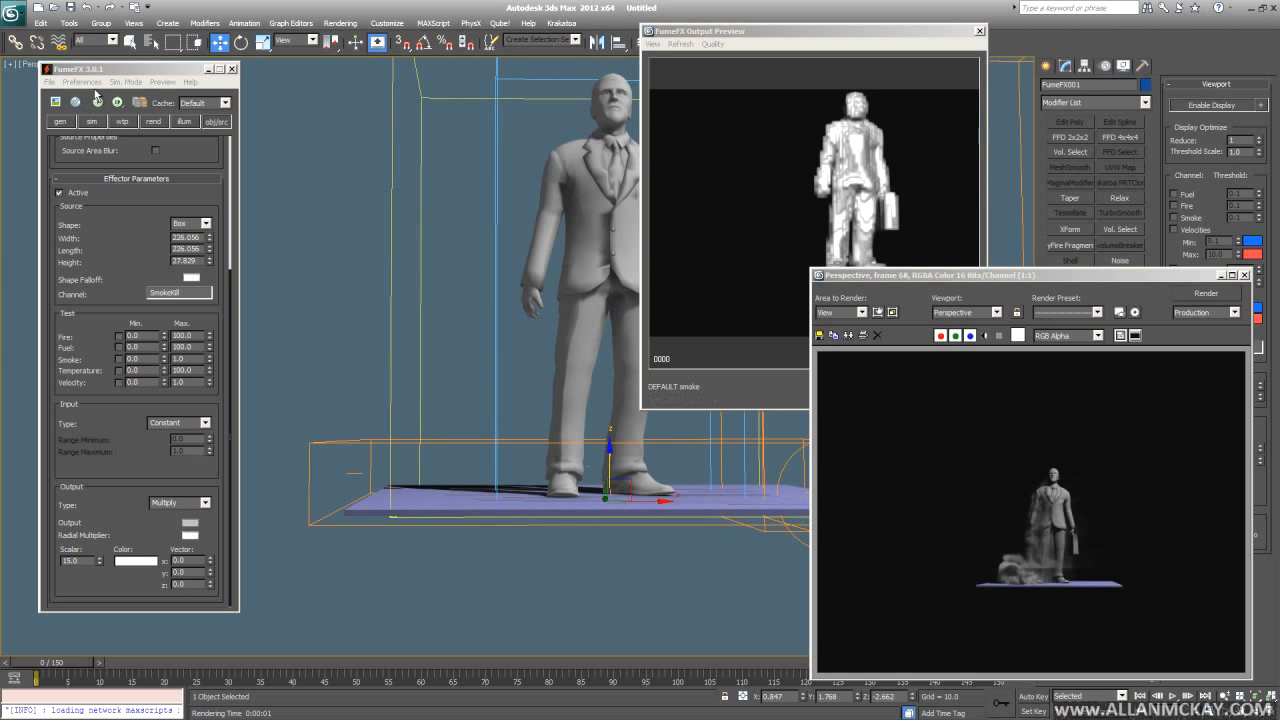
- Try the Add output type, then switch the effector back to Multiply
left_click(205, 502)
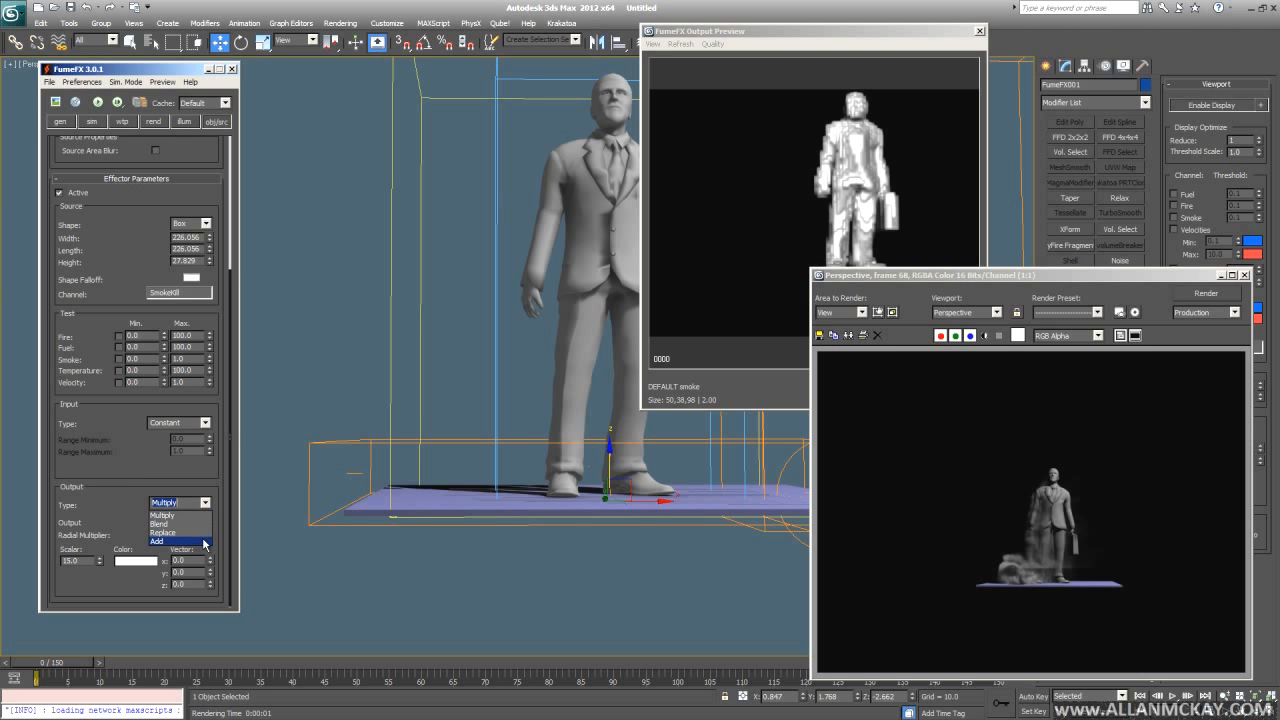
left_click(204, 541)
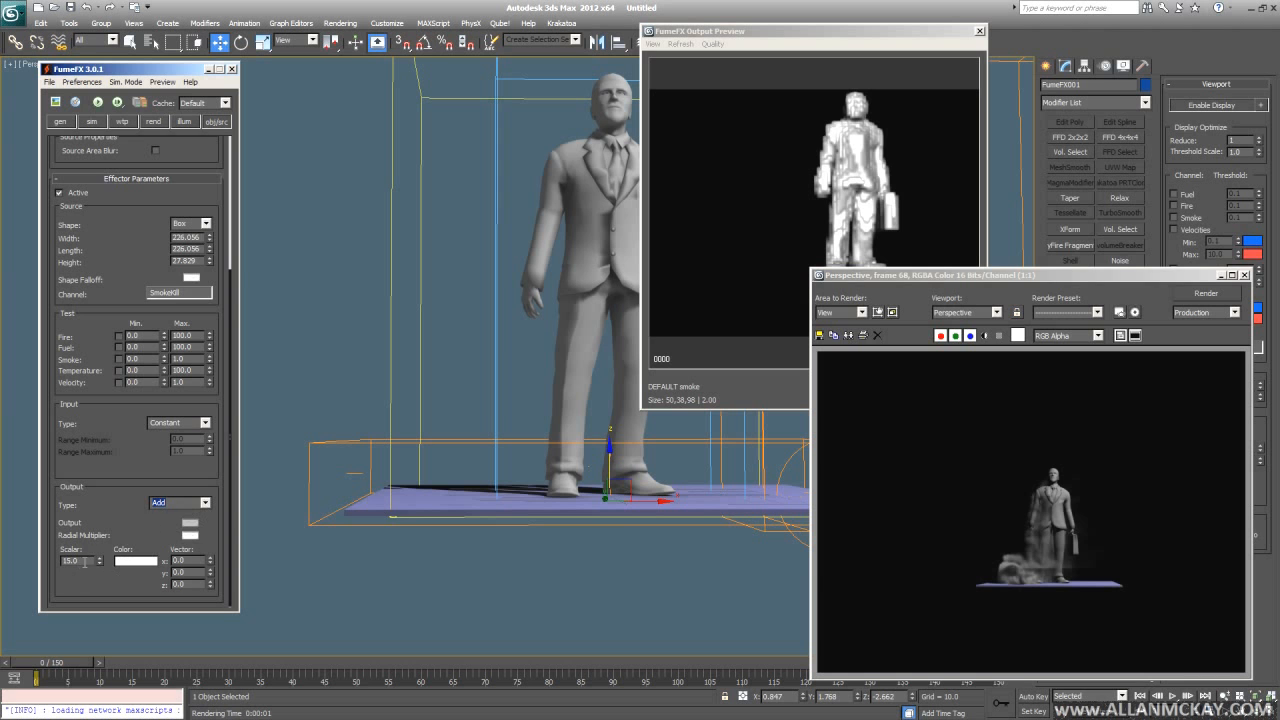
left_click(205, 503)
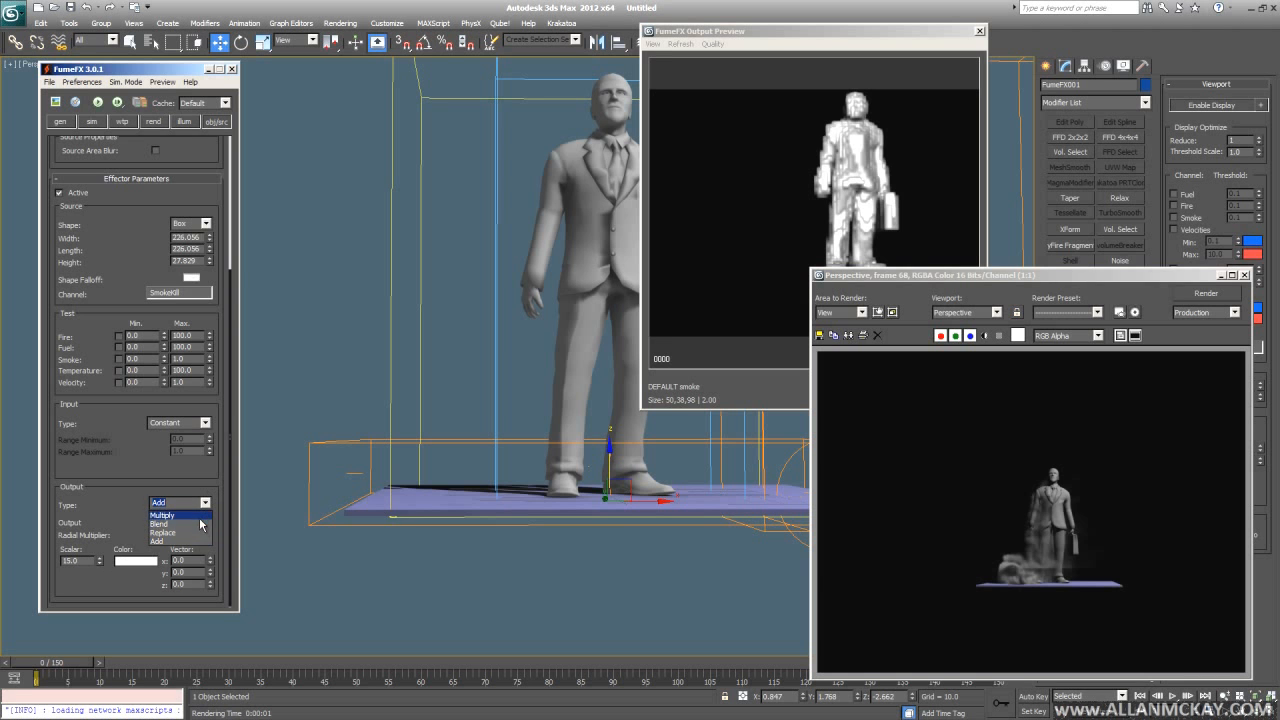
left_click(199, 516)
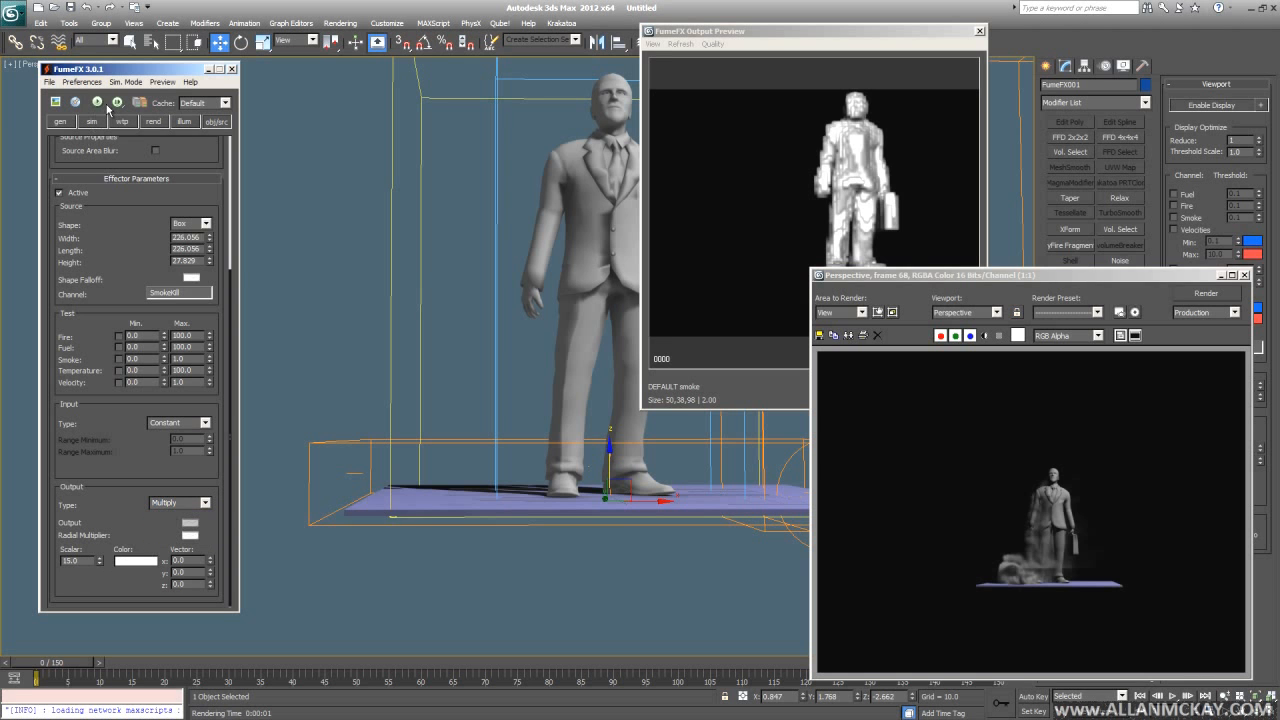
- Check the effector's radial falloff curve and keep its input type at Constant
right_click(186, 523)
left_click(171, 527)
left_click(190, 537)
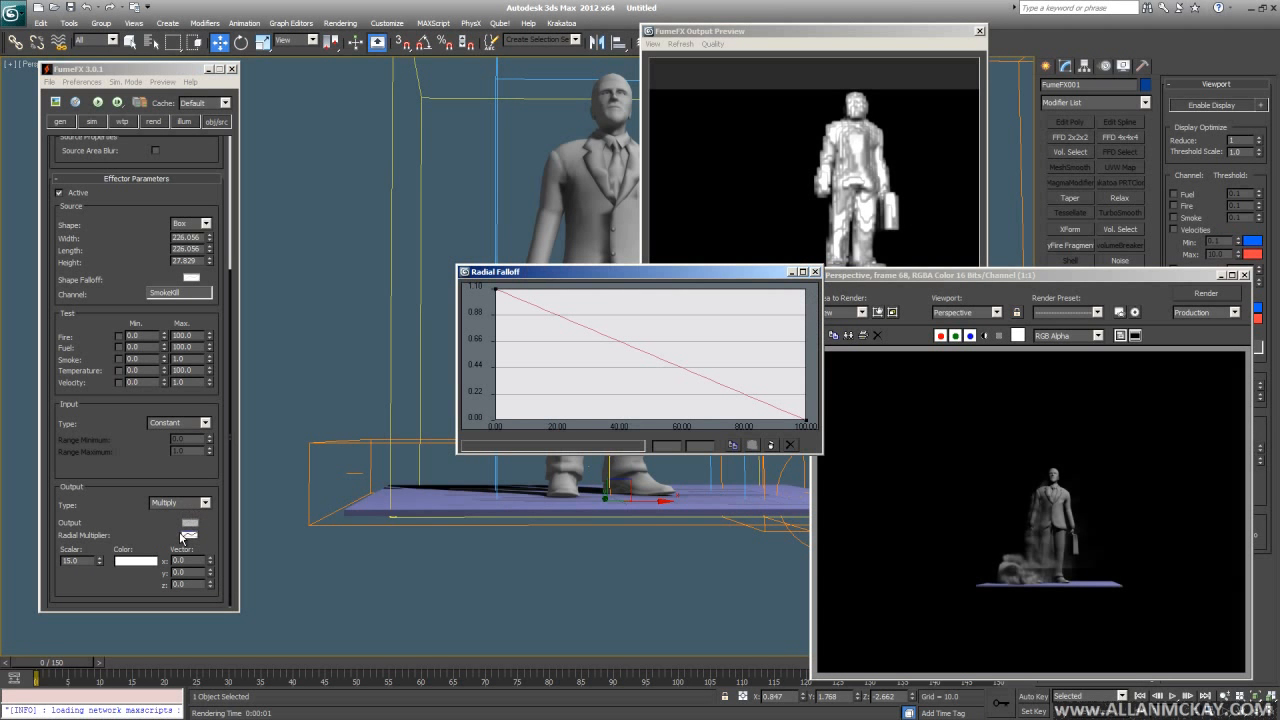
left_click(816, 271)
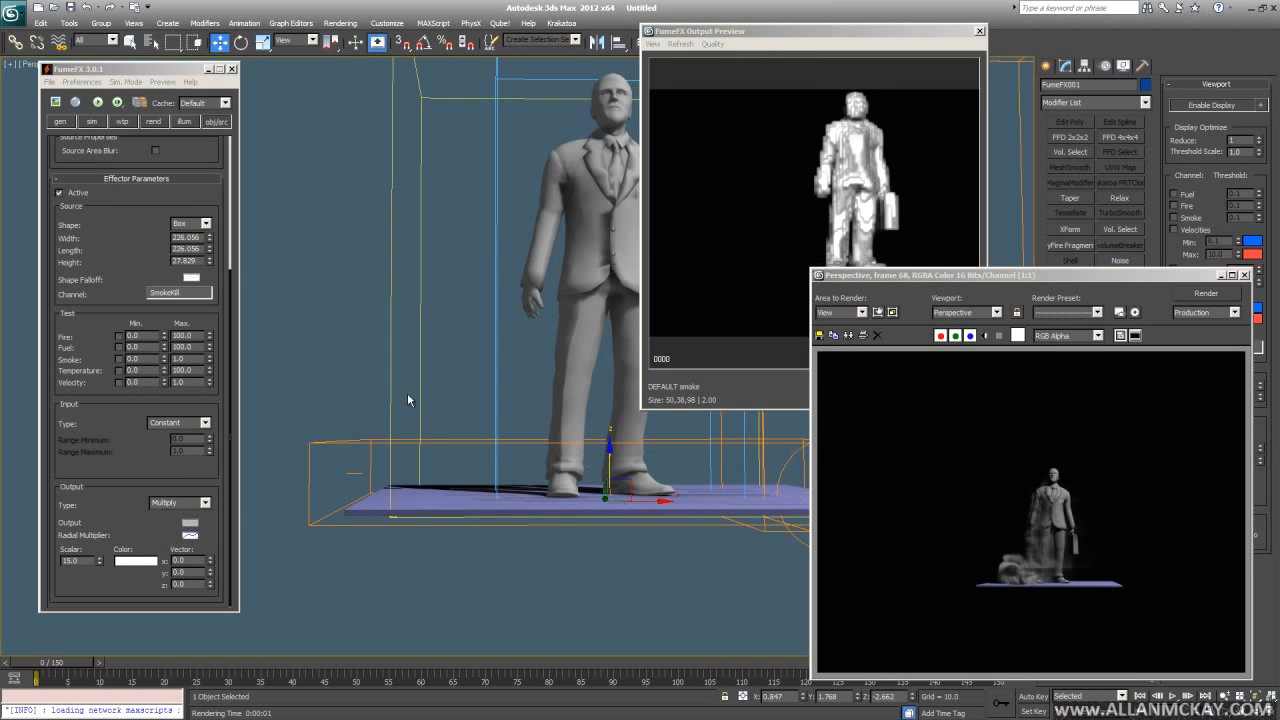
right_click(188, 537)
left_click(206, 425)
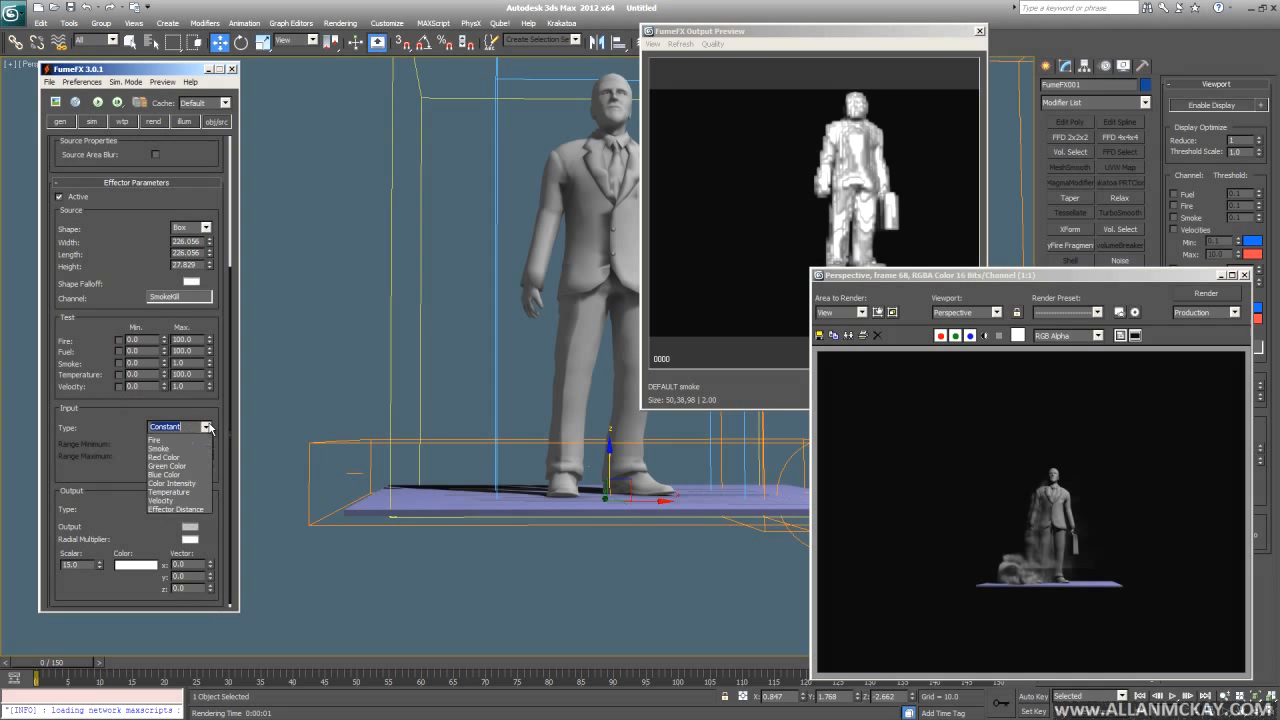
left_click(206, 426)
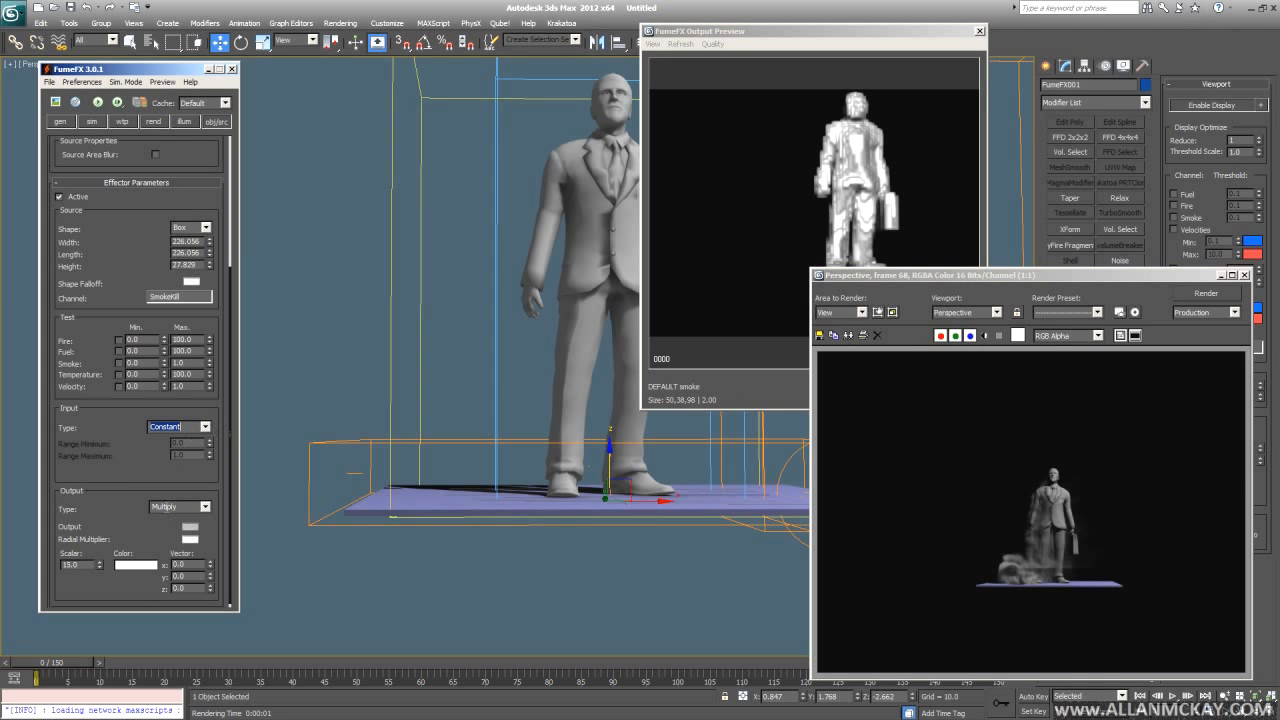
- Enable the Velocity test with a 3.0 minimum and re-run the smoke simulation
left_click(97, 104)
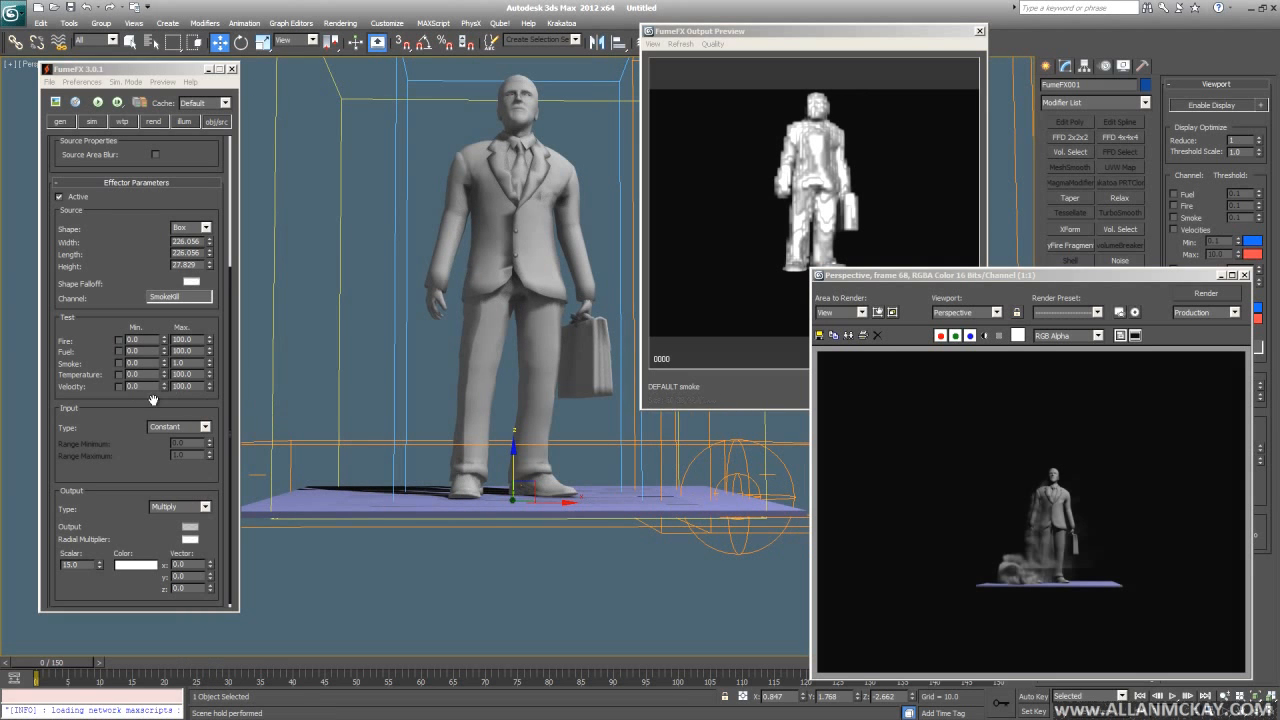
left_click(115, 392)
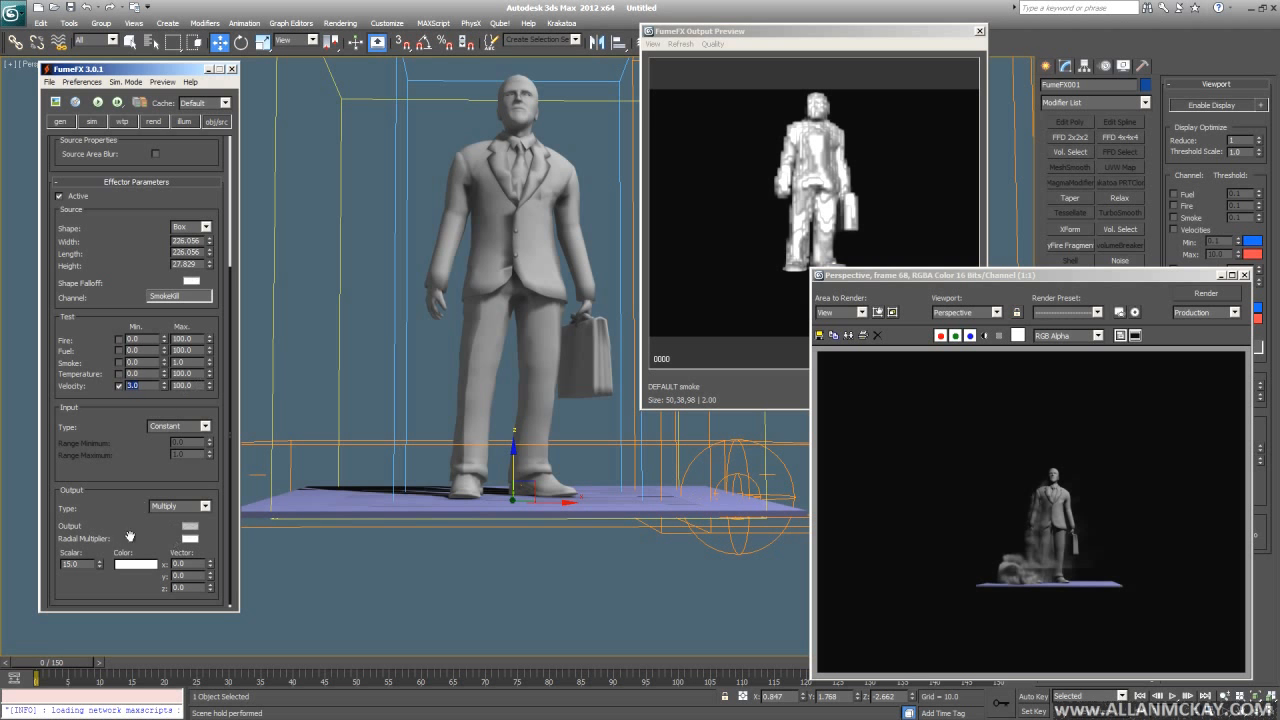
left_click(108, 488)
left_click(95, 103)
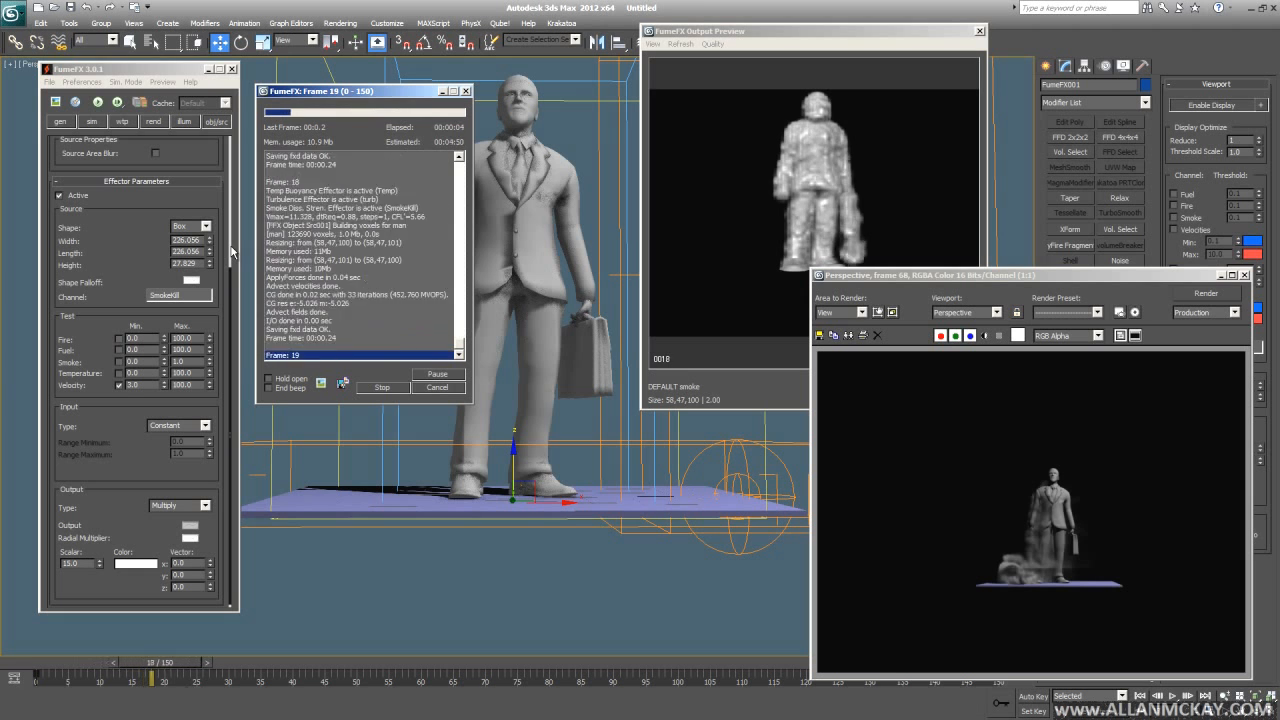
- Orbit around the man, cancel the simulation, and render frame 51
left_click_drag(740, 27, 586, 23)
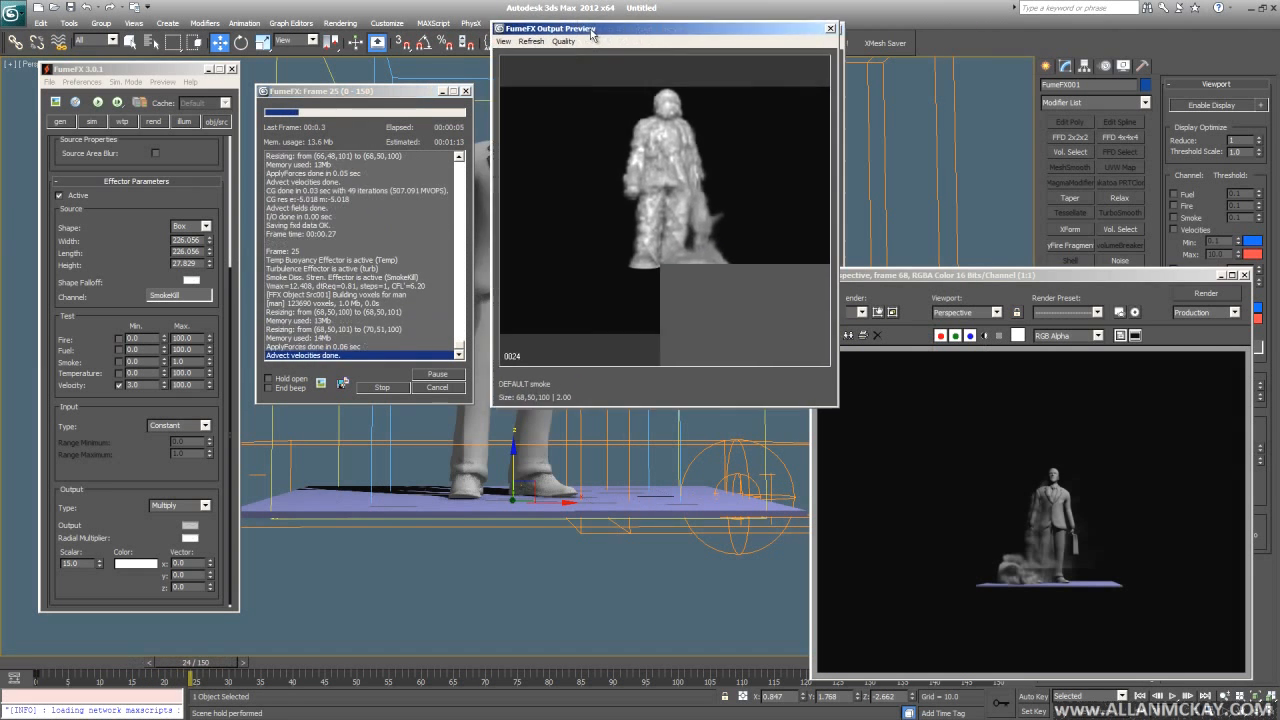
middle_click_drag(709, 457, 682, 469, "alt")
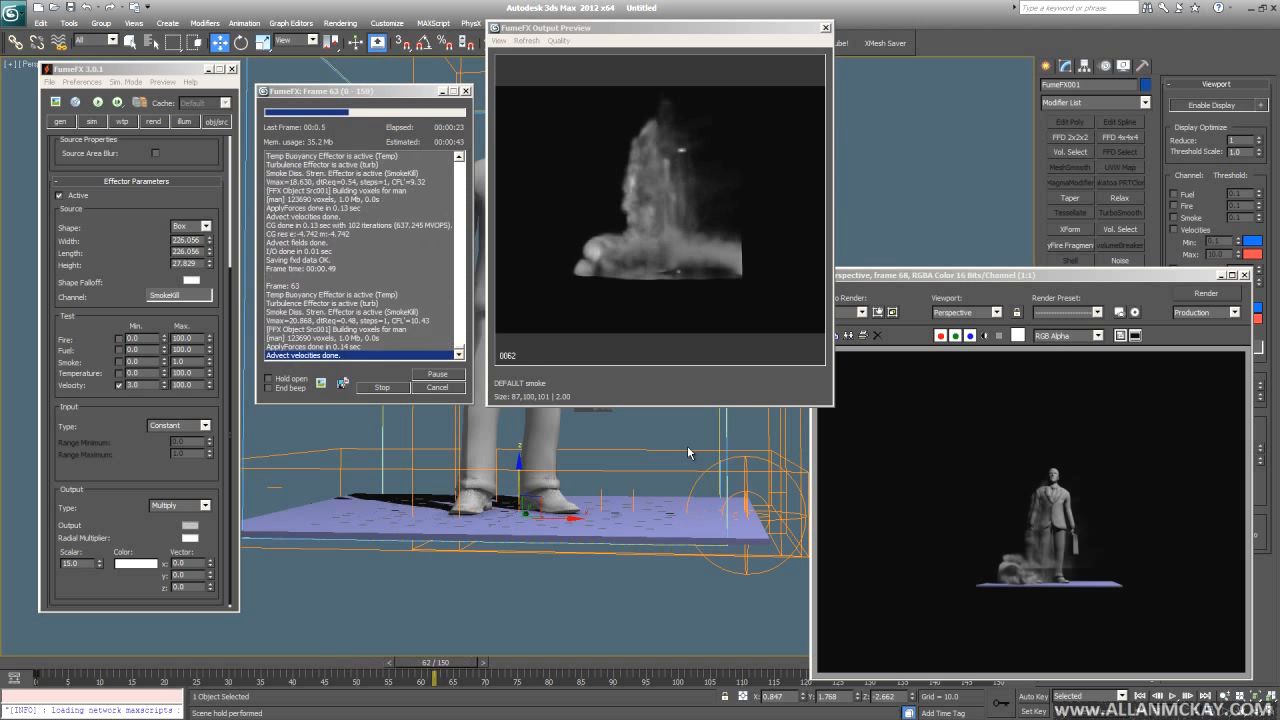
middle_click_drag(706, 456, 682, 441, "alt")
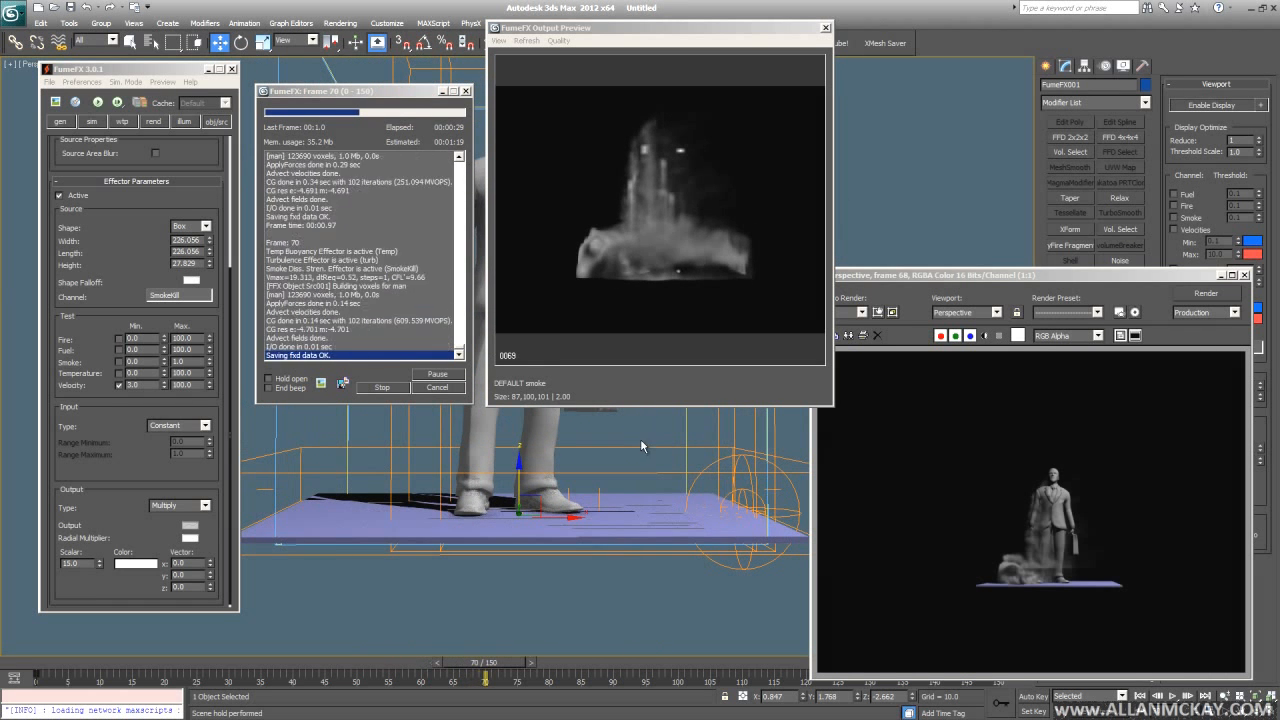
left_click(453, 387)
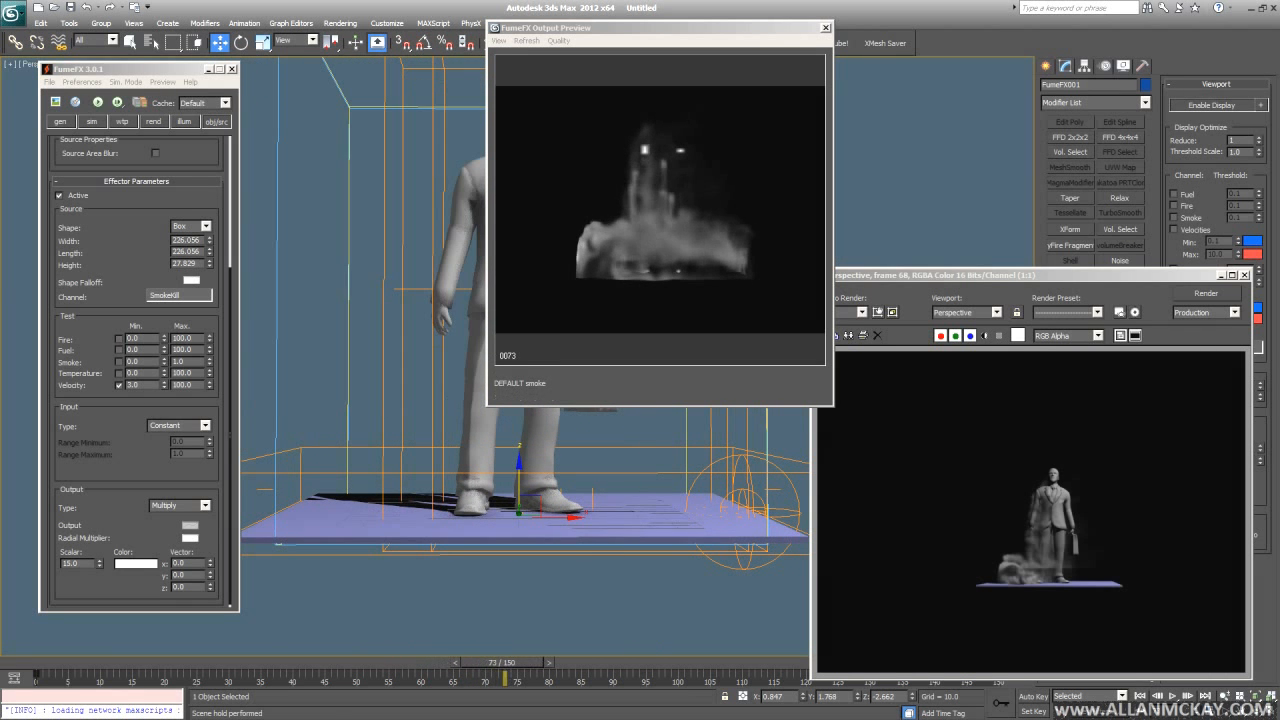
left_click_drag(169, 668, 368, 667)
key("shift+q")
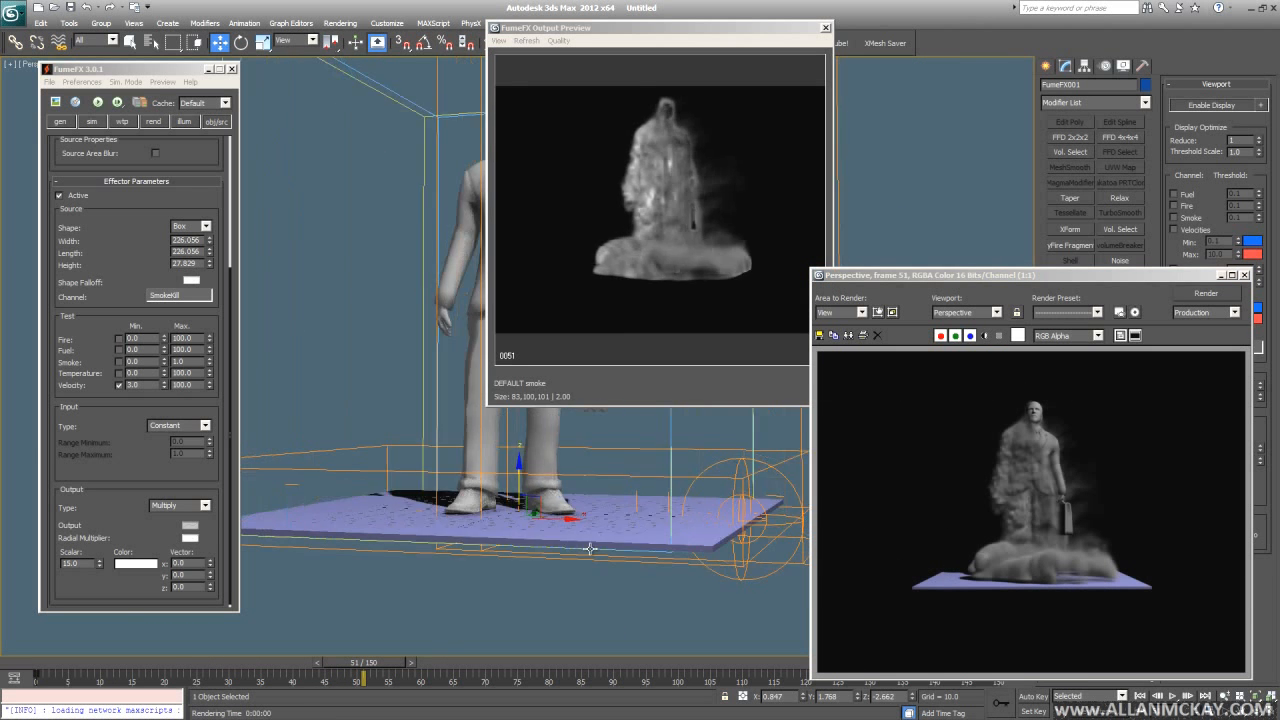
- Re-render frame 51 to compare the smoke around the man
key("shift+q")
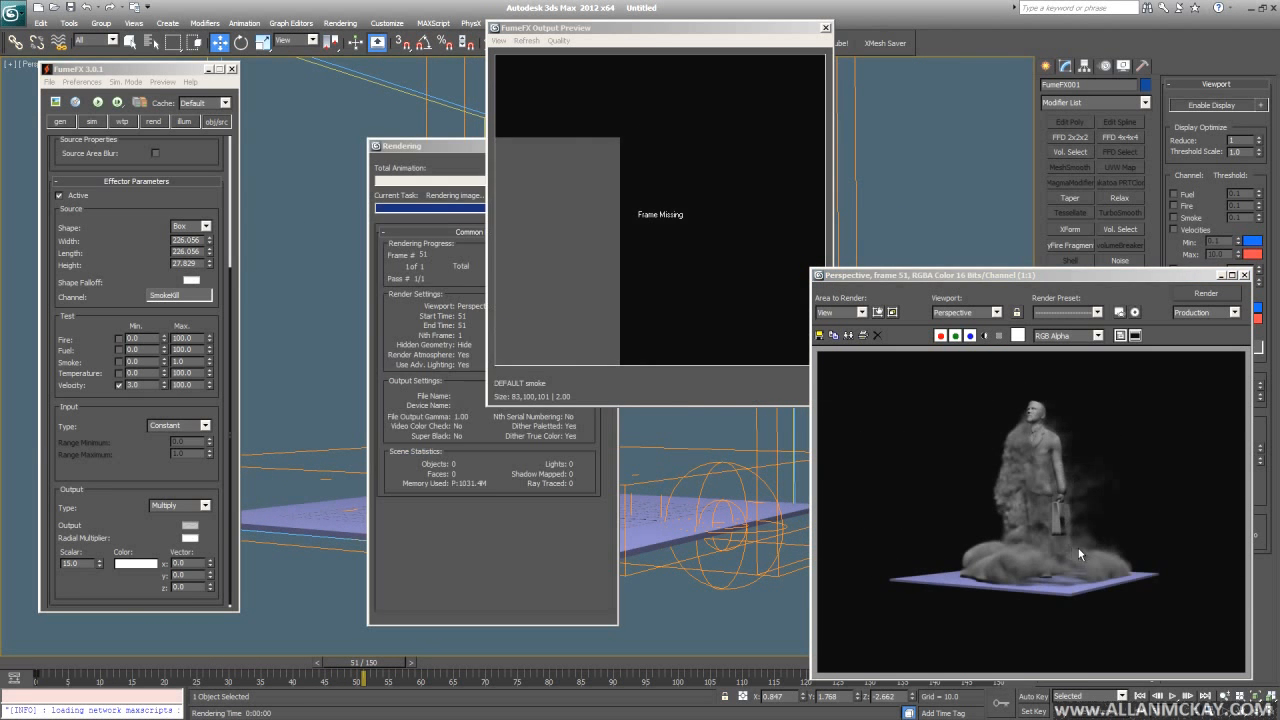
scroll(1081, 537, "up", 2)
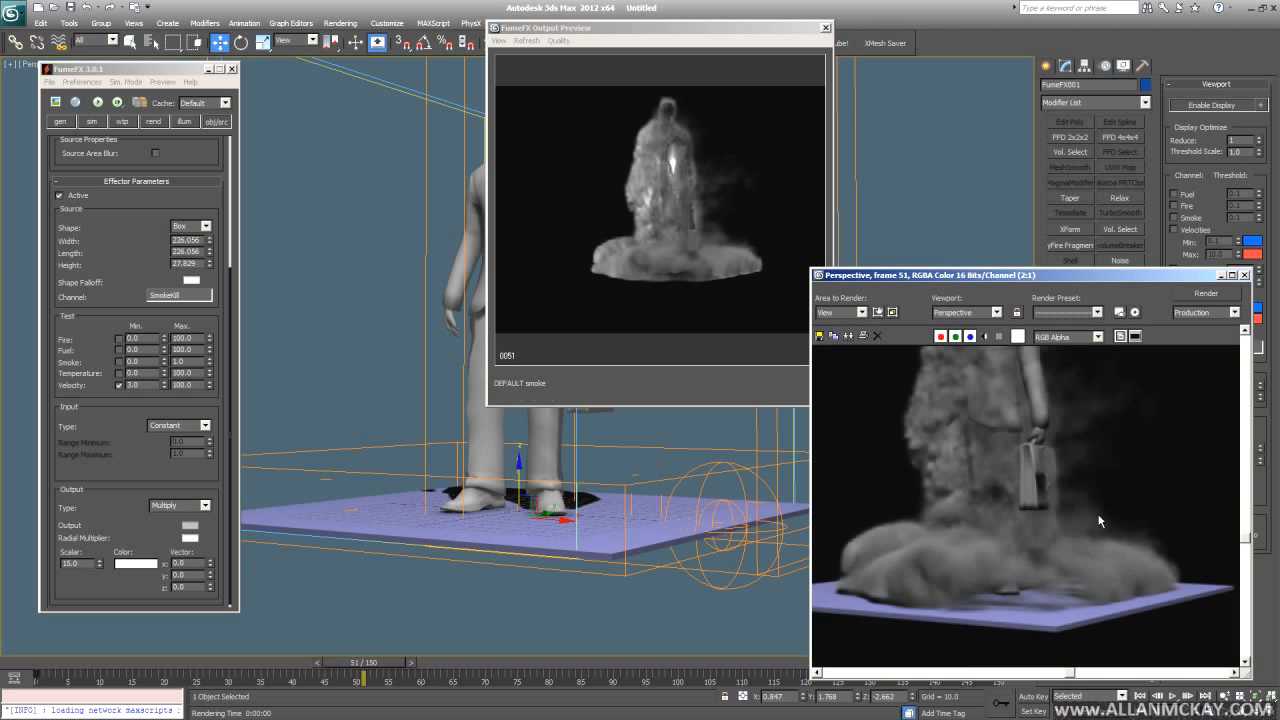
scroll(1097, 528, "up", 2)
scroll(1087, 505, "down", 2)
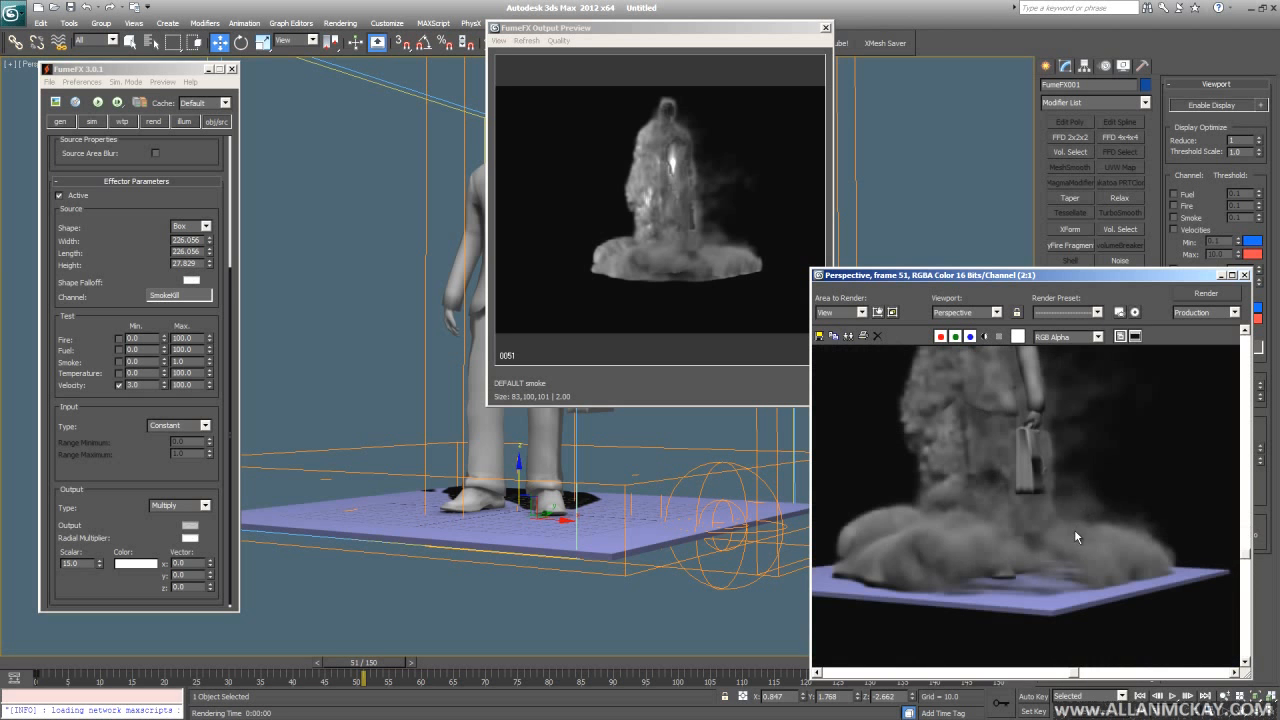
scroll(1093, 508, "down", 2)
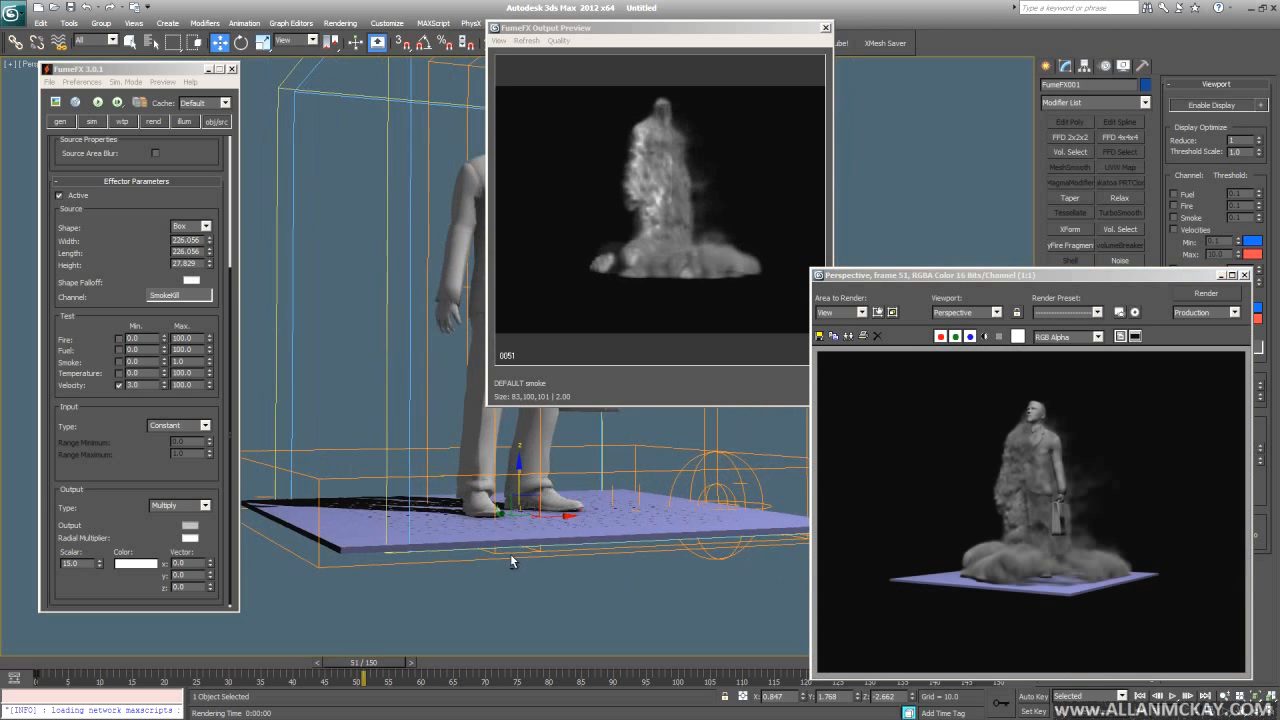
key("shift+q")
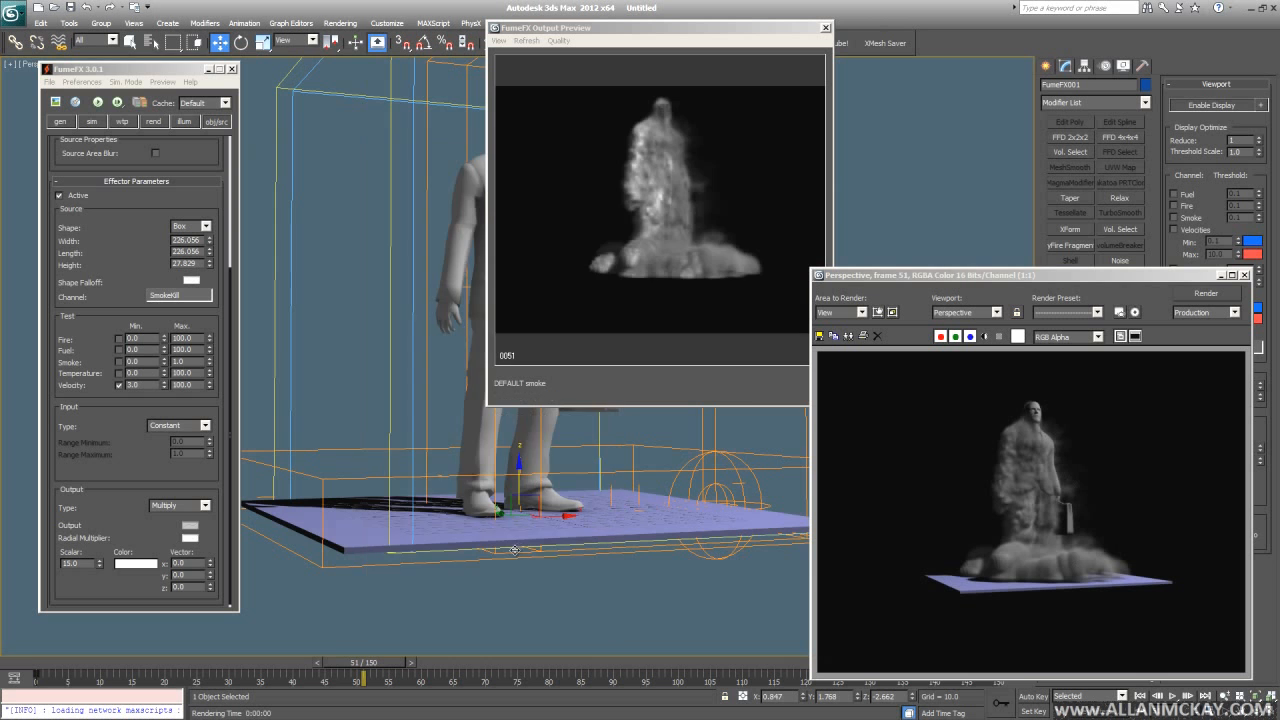
- Hide the man model, render frames 51 and 0, then close the Rendered Frame Window
left_click(543, 452)
left_click(543, 452)
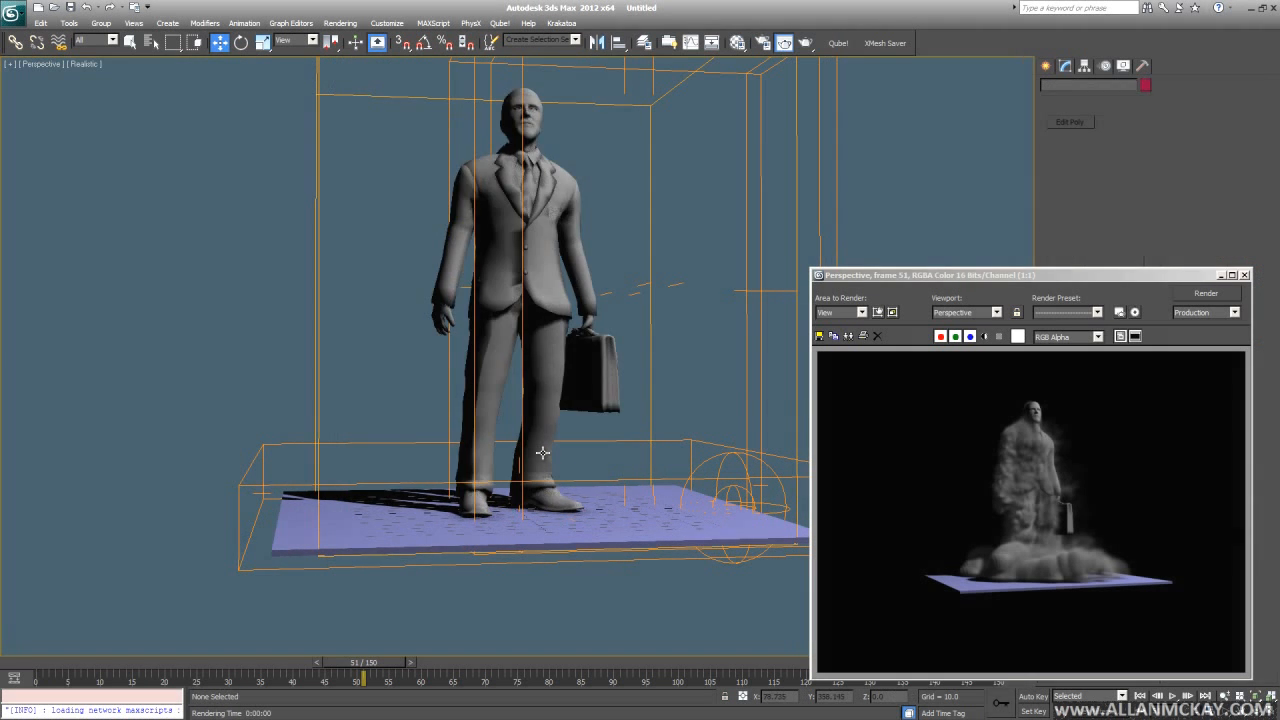
key("Delete")
key("shift+q")
key("Home")
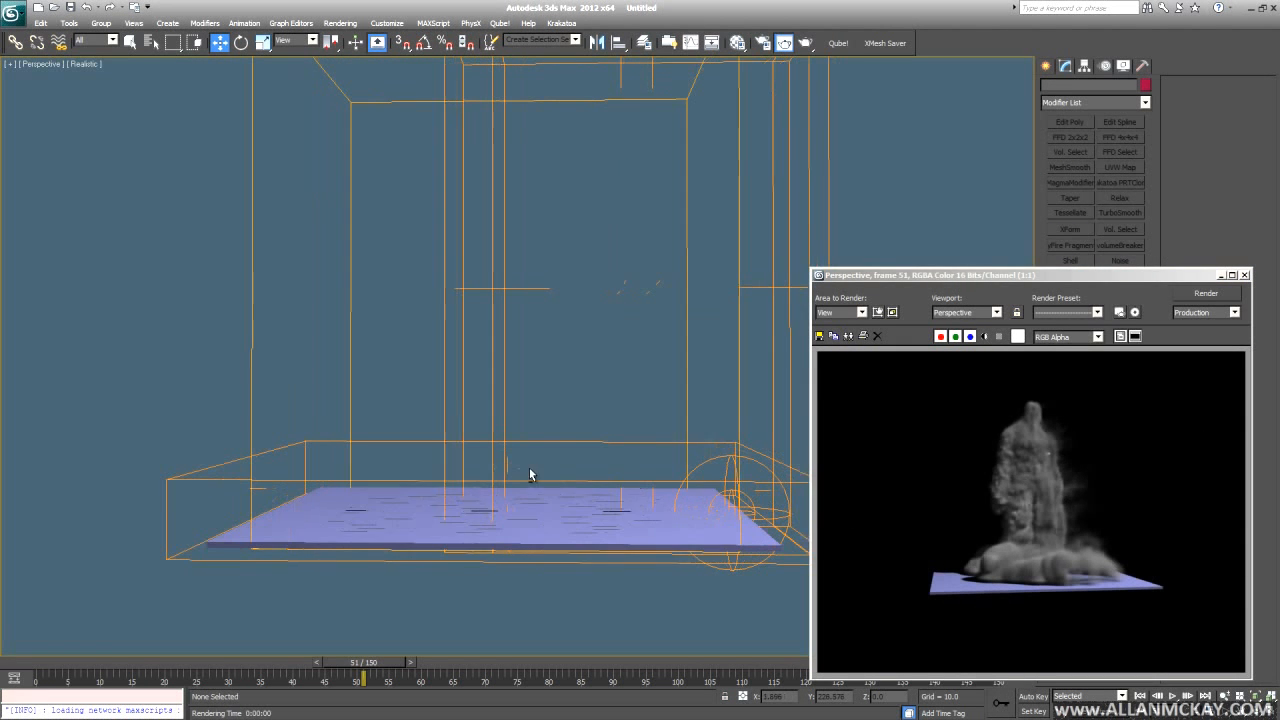
key("shift+q")
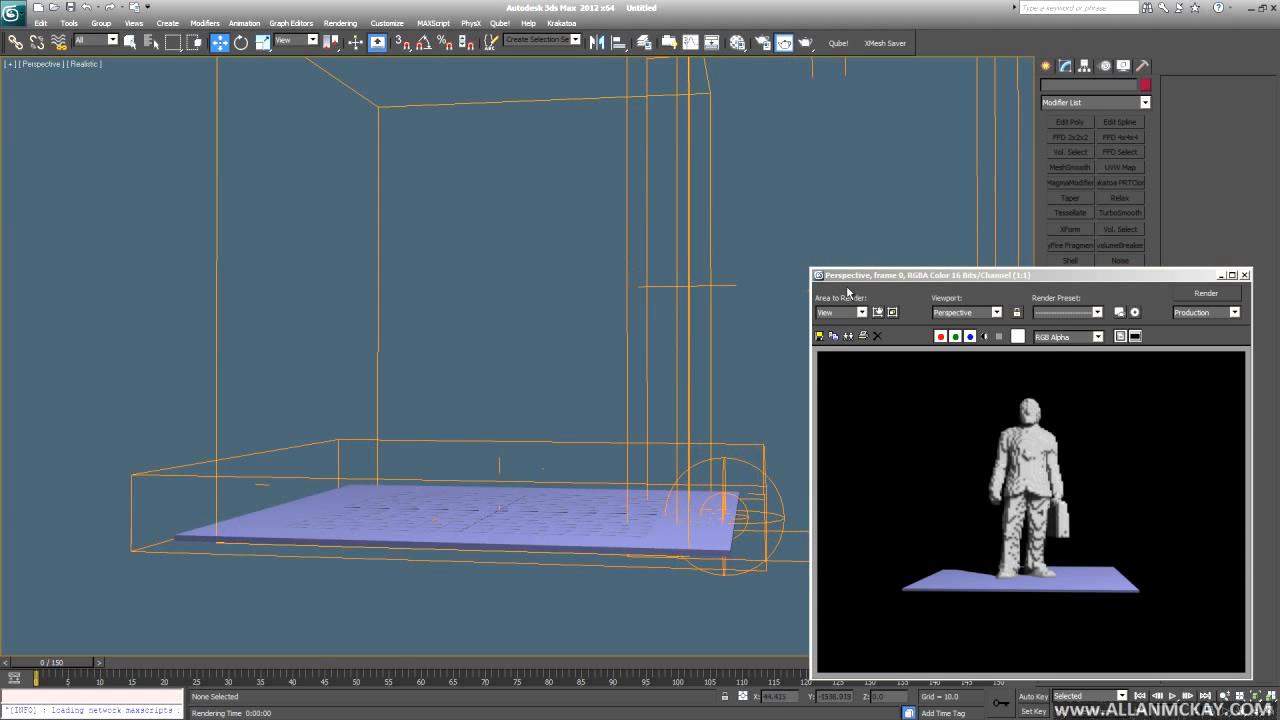
middle_click_drag(801, 289, 620, 371, "alt")
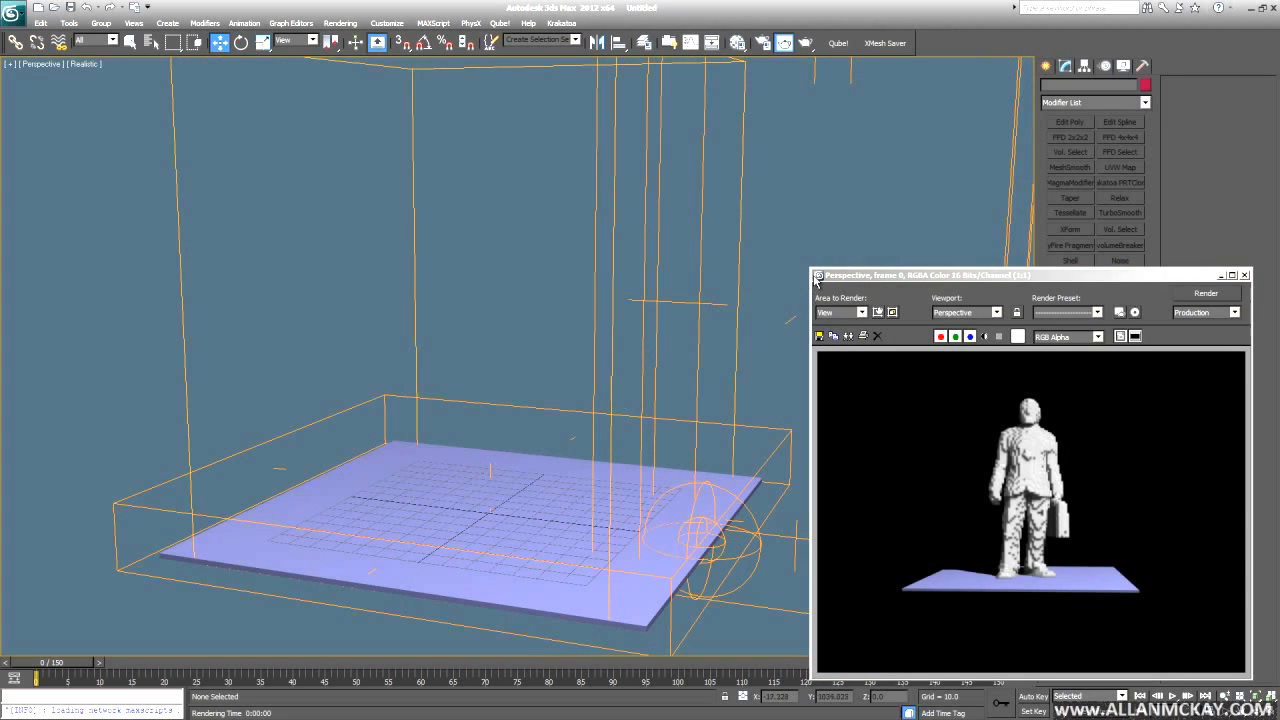
left_click(1244, 275)
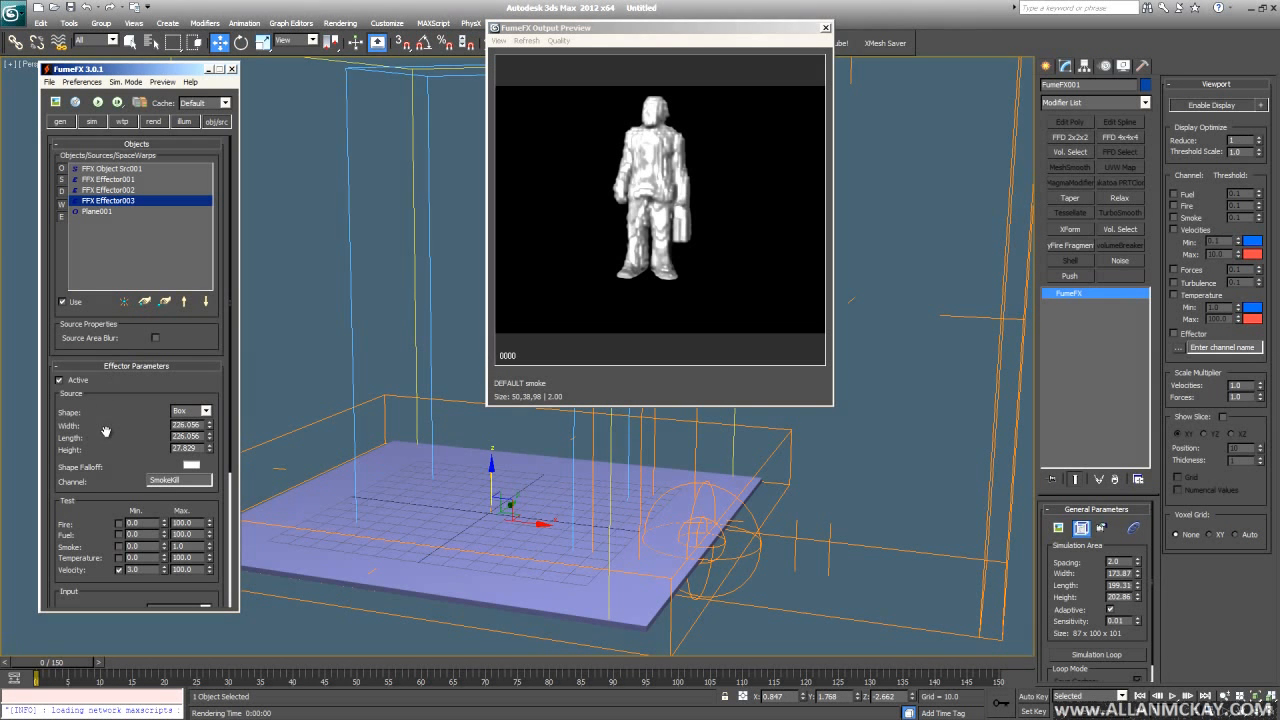
- Bend the effector's shape falloff curve convex, turn off the Velocity test, and restart the simulation
left_click_drag(88, 455, 85, 313)
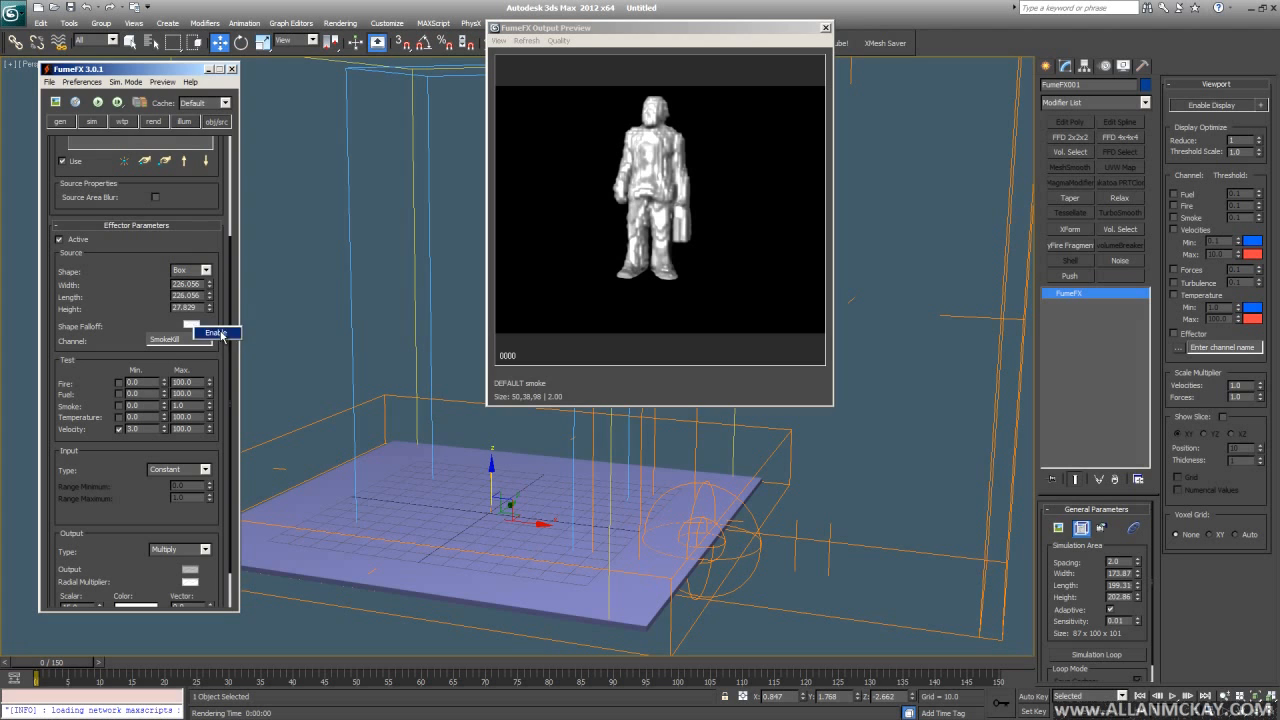
left_click(192, 325)
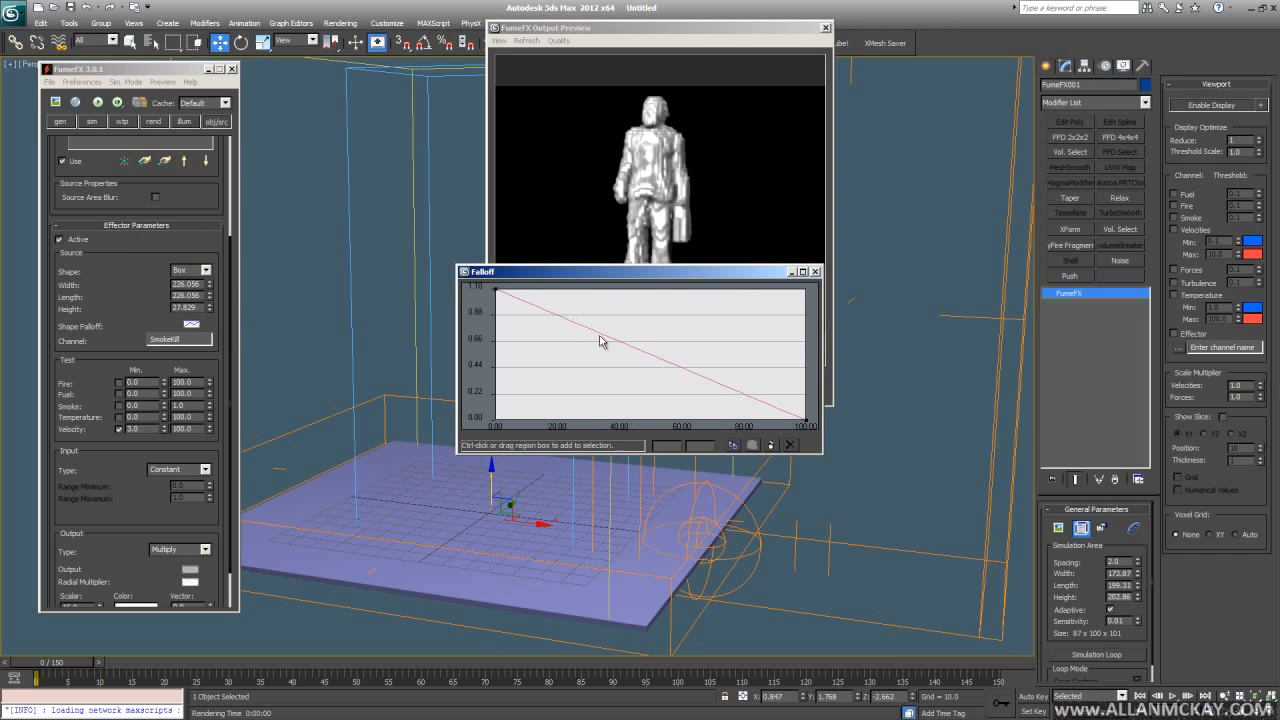
left_click_drag(601, 336, 667, 301)
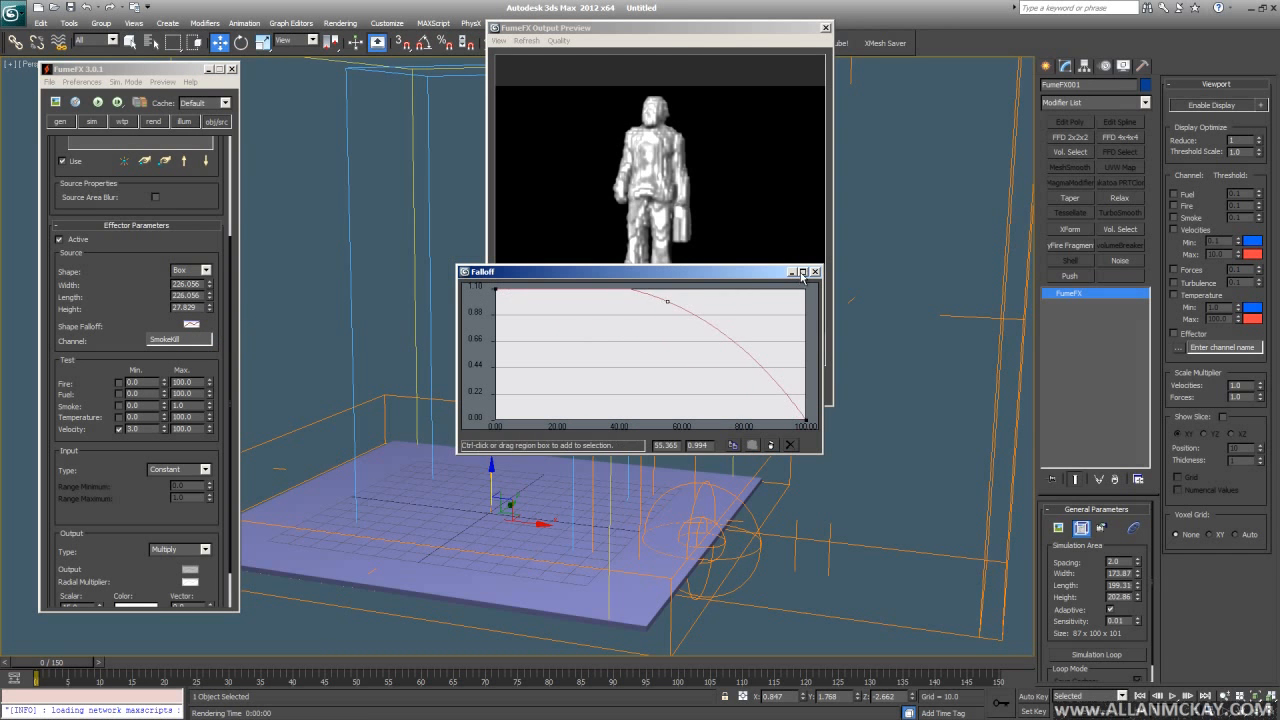
left_click(816, 272)
scroll(163, 349, "down", 2)
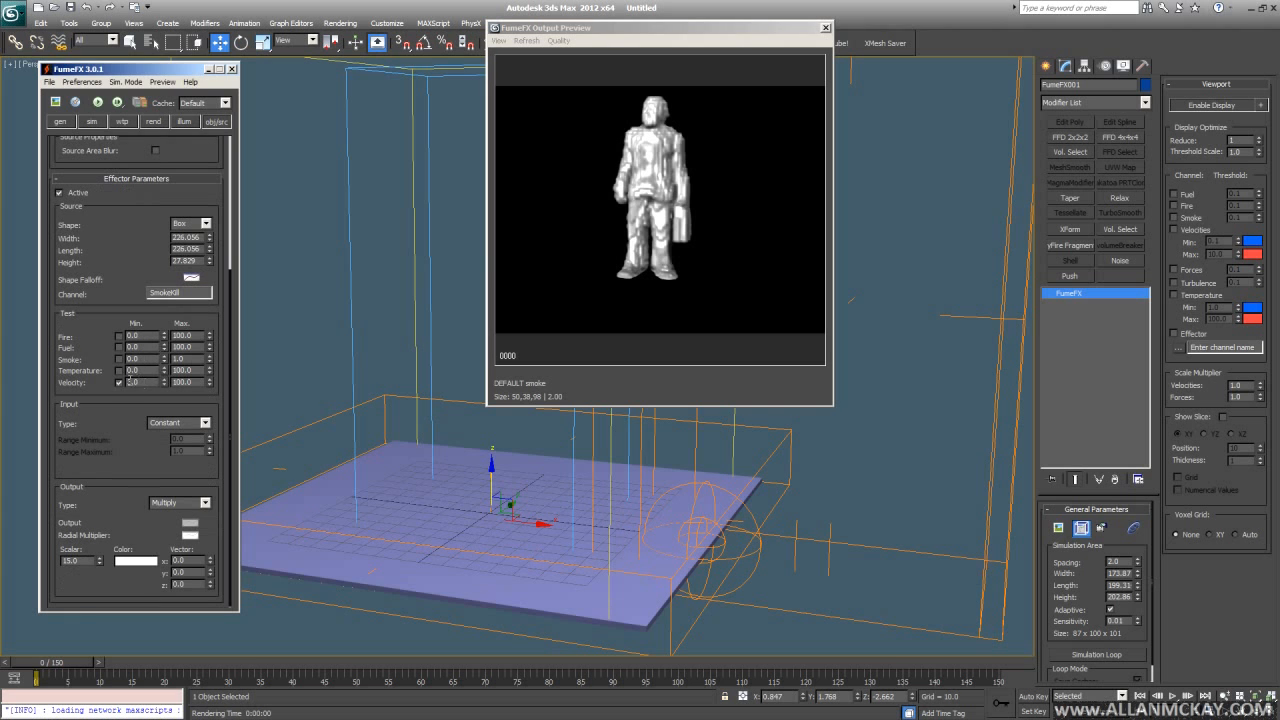
left_click(119, 382)
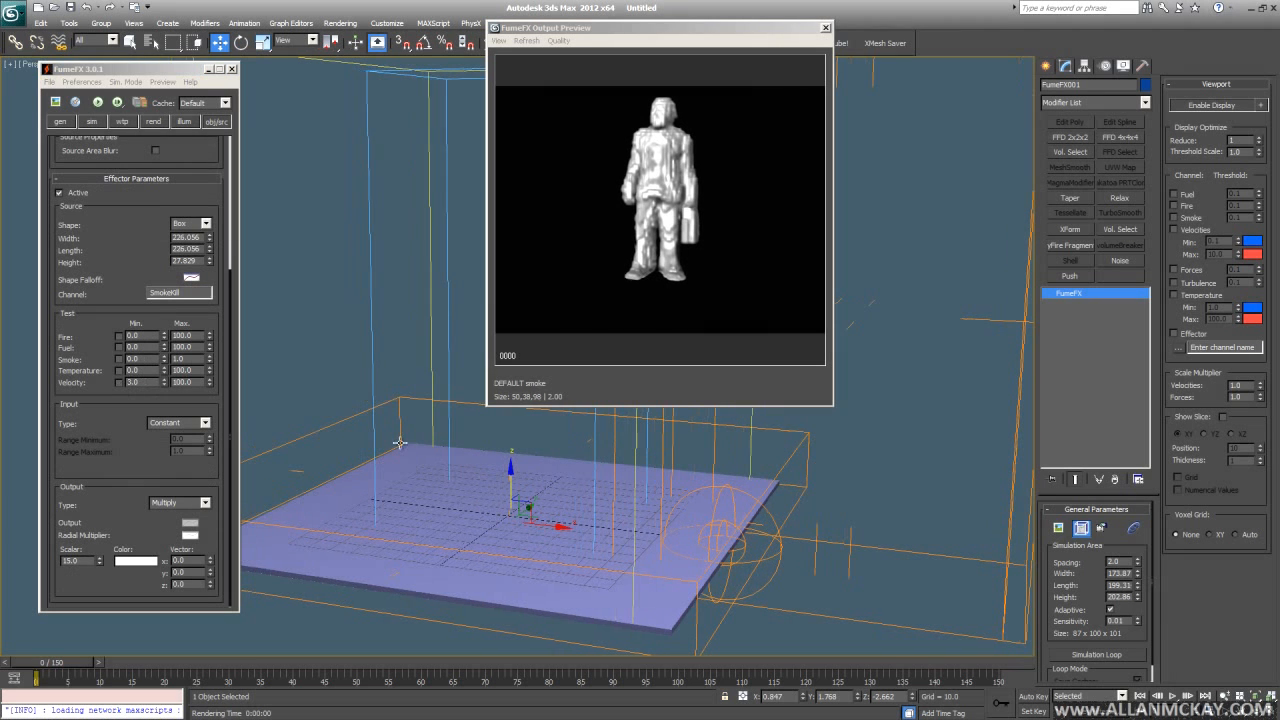
left_click(98, 103)
- Lower the falloff curve so it drops toward the edge, then stop the simulation
middle_click_drag(508, 516, 531, 459, "alt")
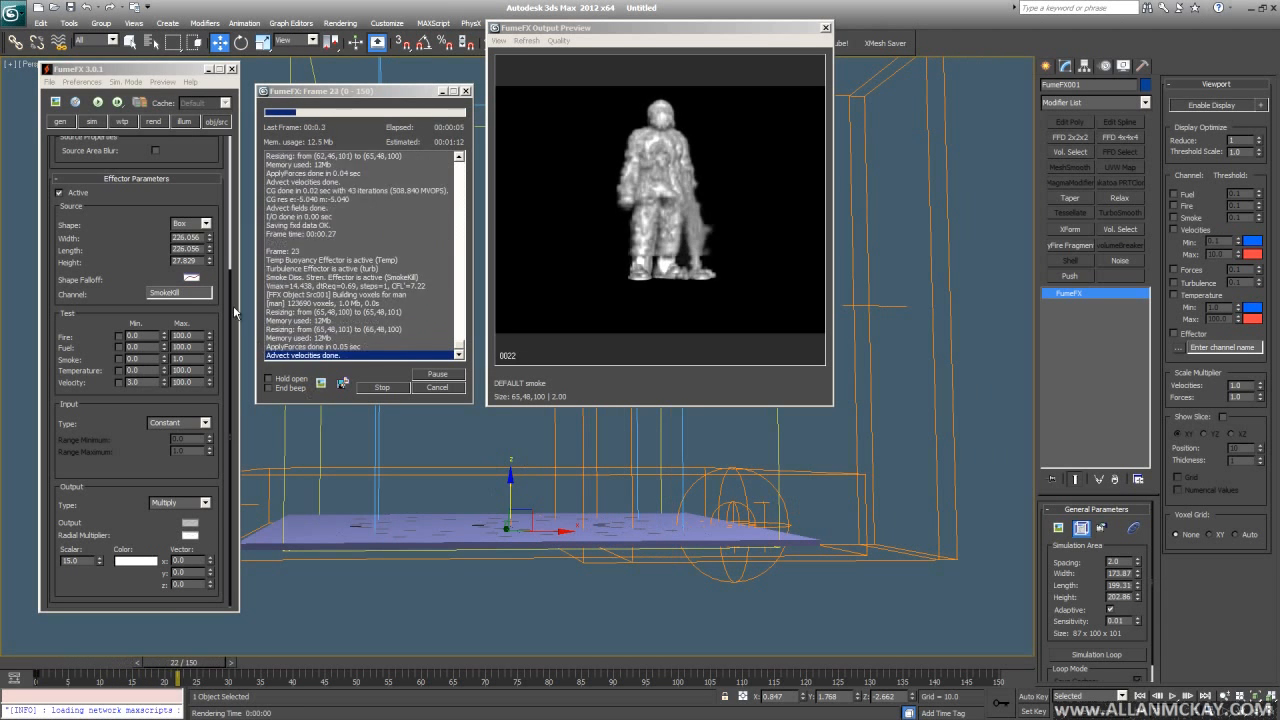
left_click(191, 278)
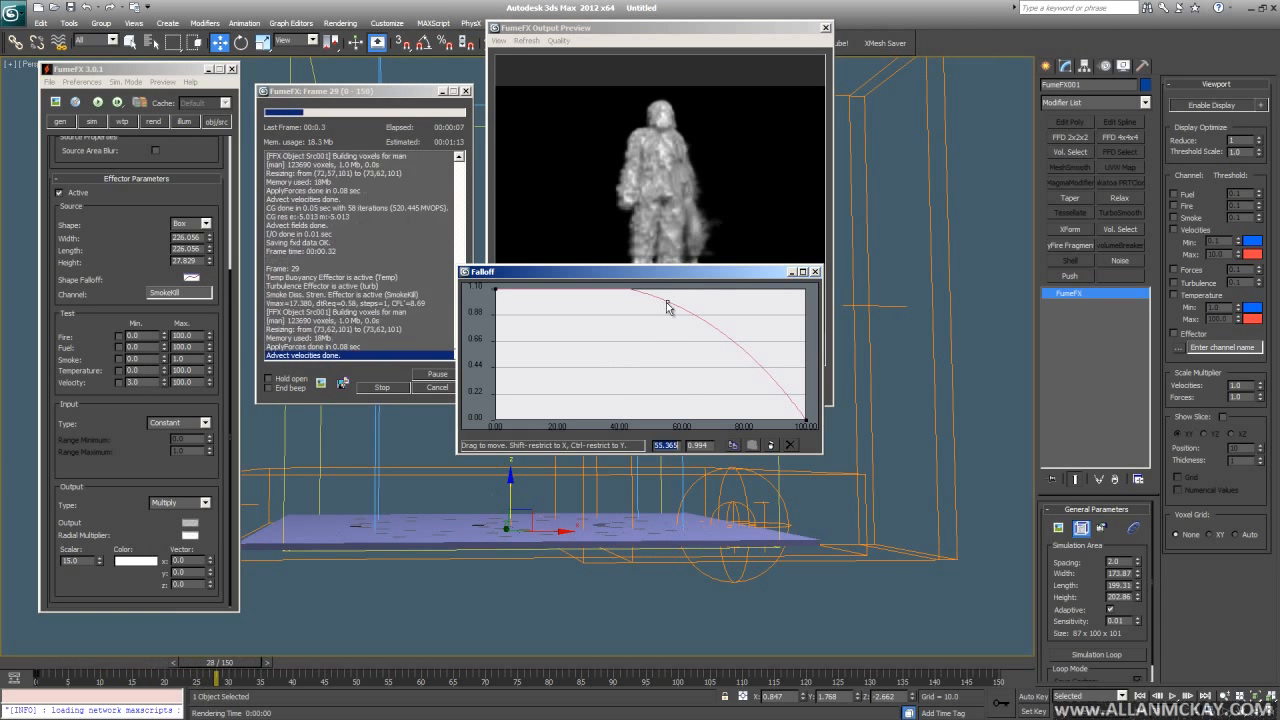
left_click_drag(667, 303, 615, 385)
left_click(815, 272)
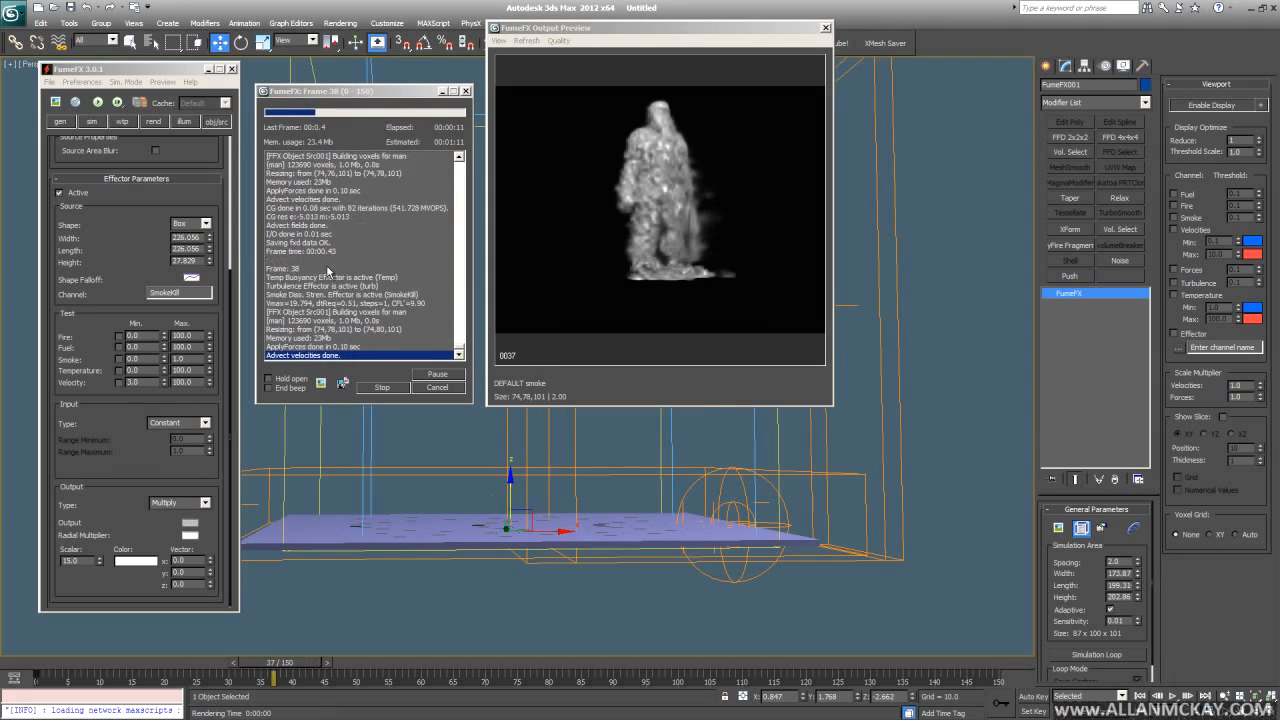
middle_click_drag(634, 441, 649, 471, "alt")
left_click(437, 388)
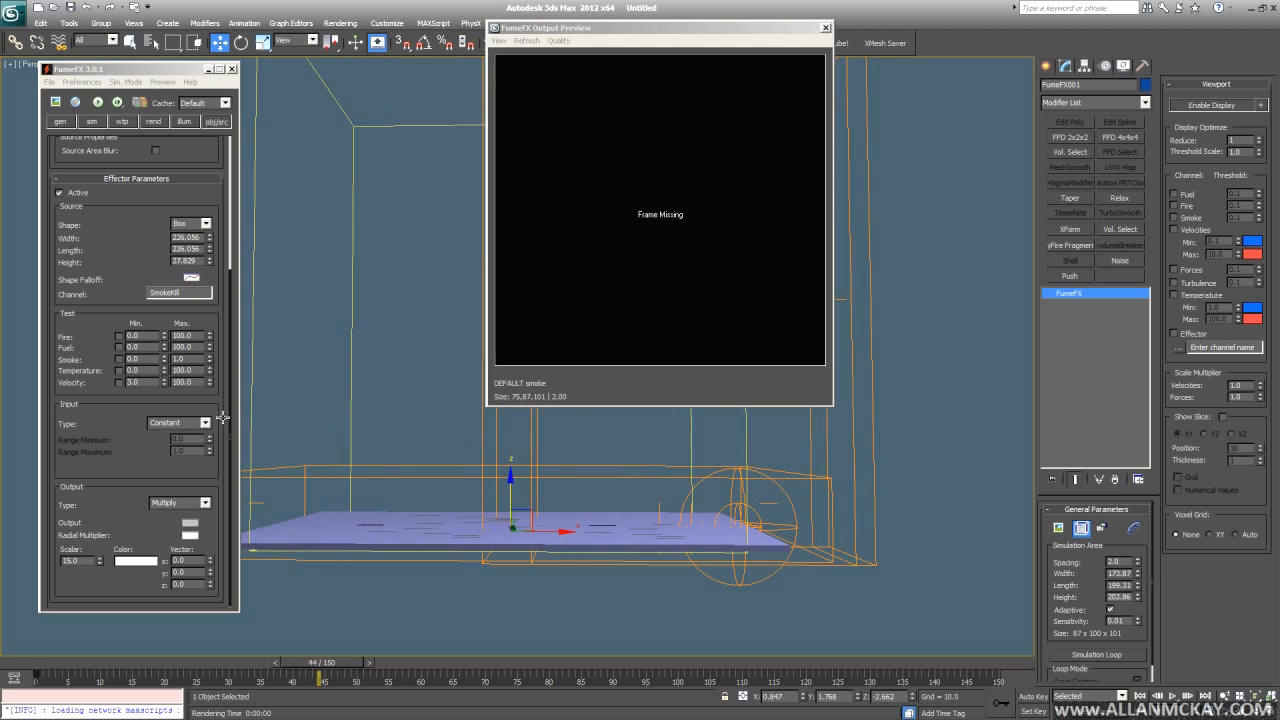
- Set the SmokeKill Output Scalar to 5.0 and start re-simulating the smoke
double_click(80, 561)
type("5")
key("Return")
middle_click(285, 352)
key("Home")
left_click(116, 102)
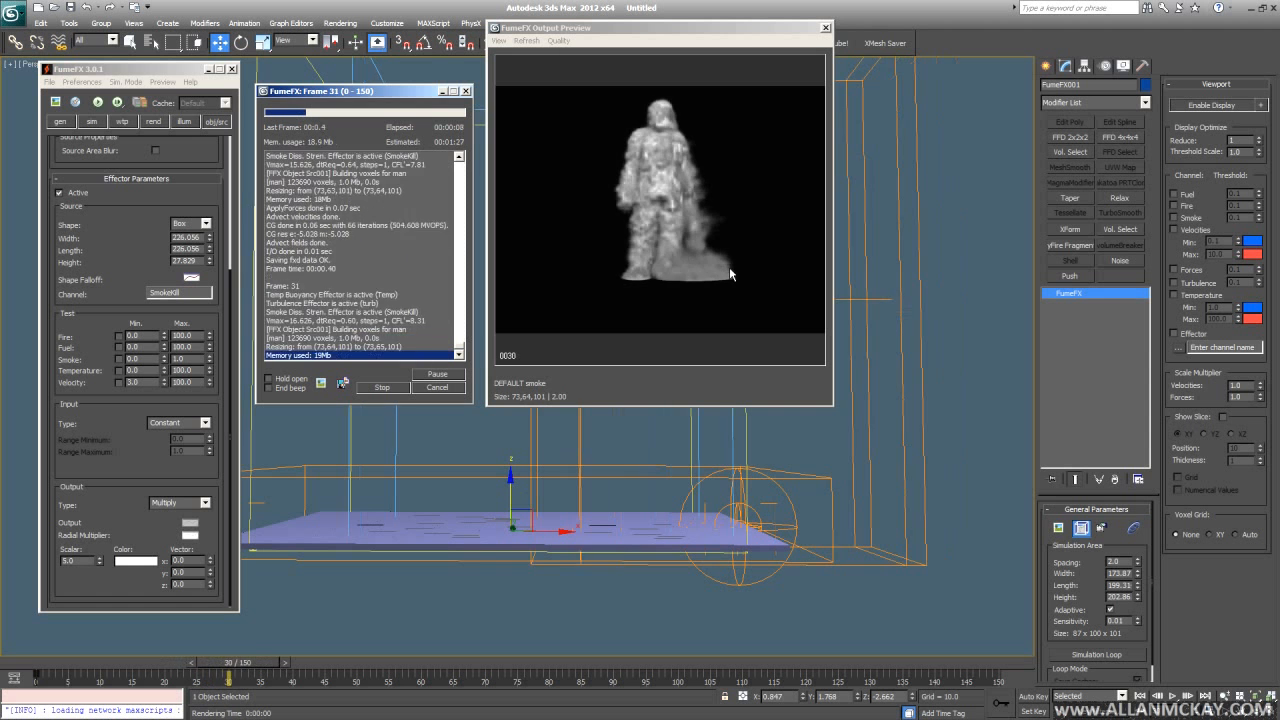
- Stop the simulation early, return to frame 0, and select the SmokeKill effector box
middle_click_drag(811, 488, 760, 467, "alt")
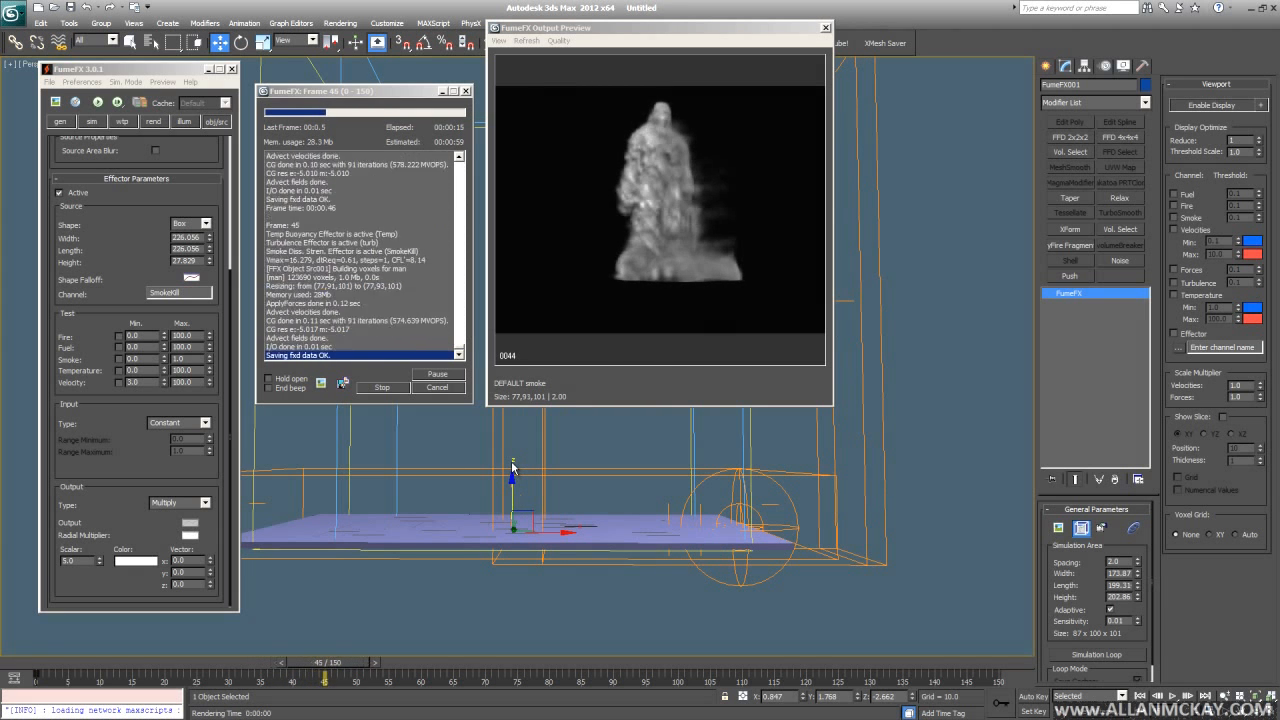
key("Escape")
key("Home")
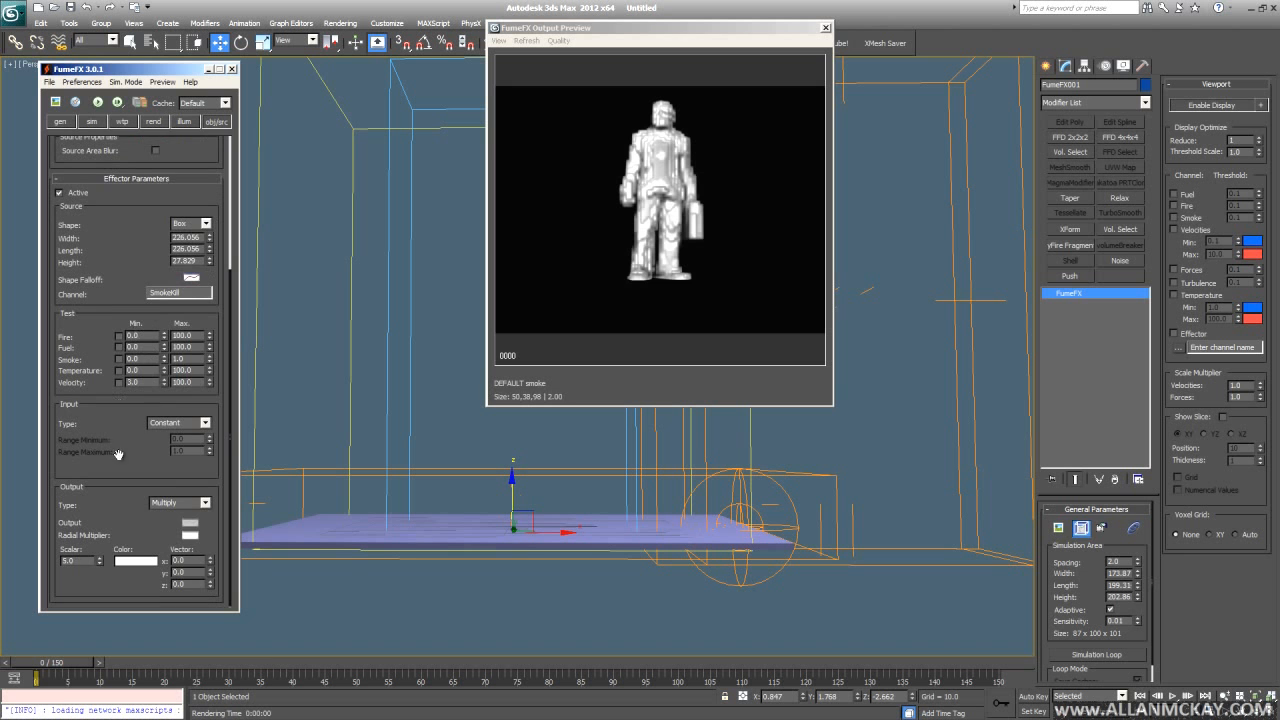
left_click(92, 121)
scroll(90, 155, "down", 5)
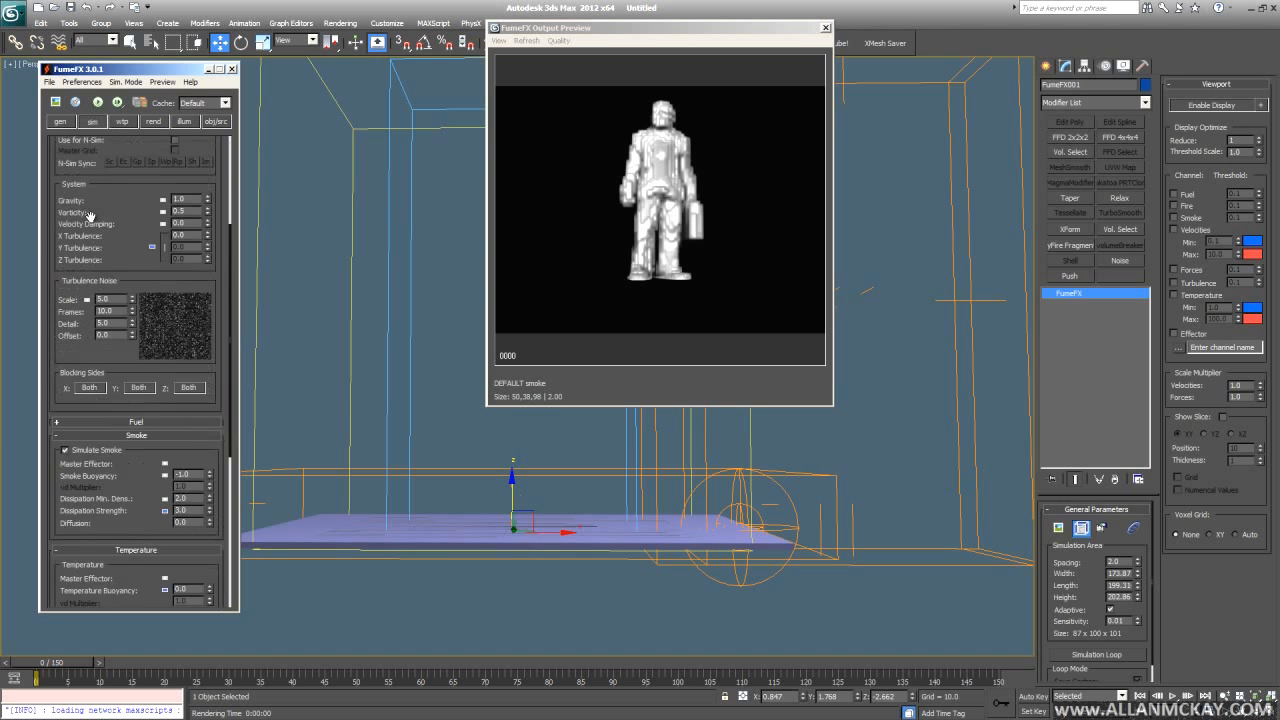
scroll(90, 155, "up", 5)
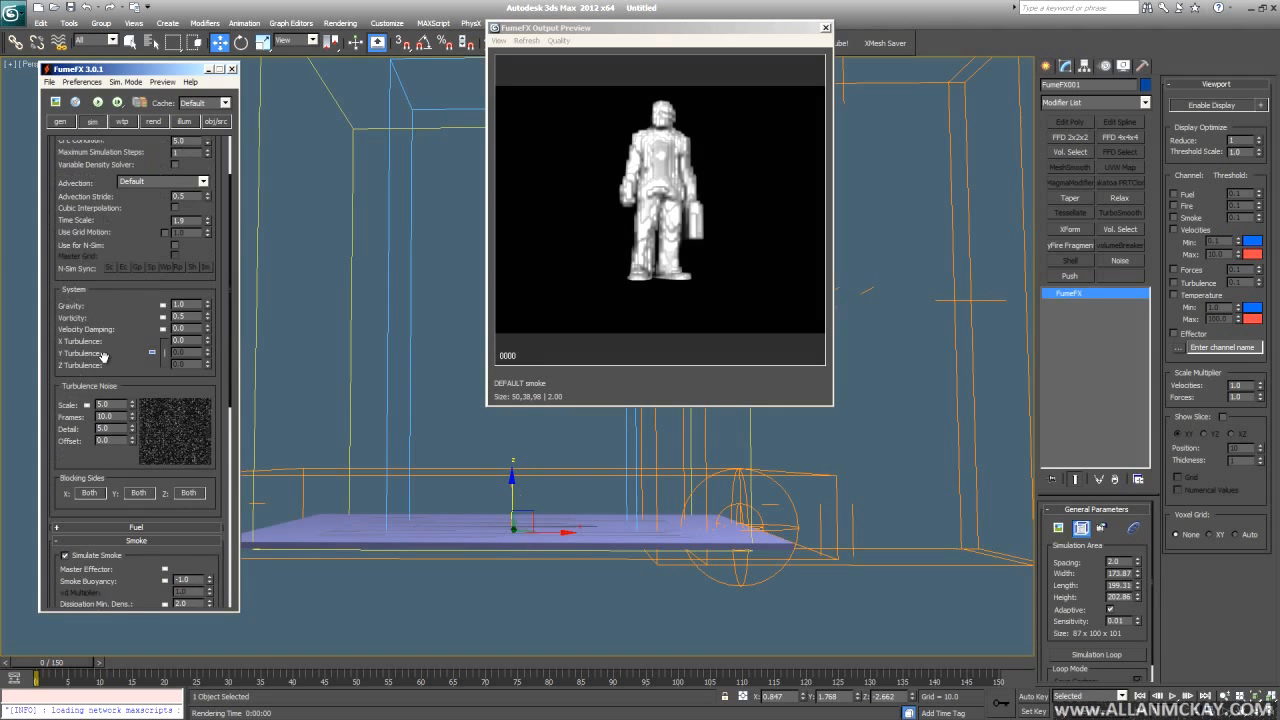
left_click(603, 473)
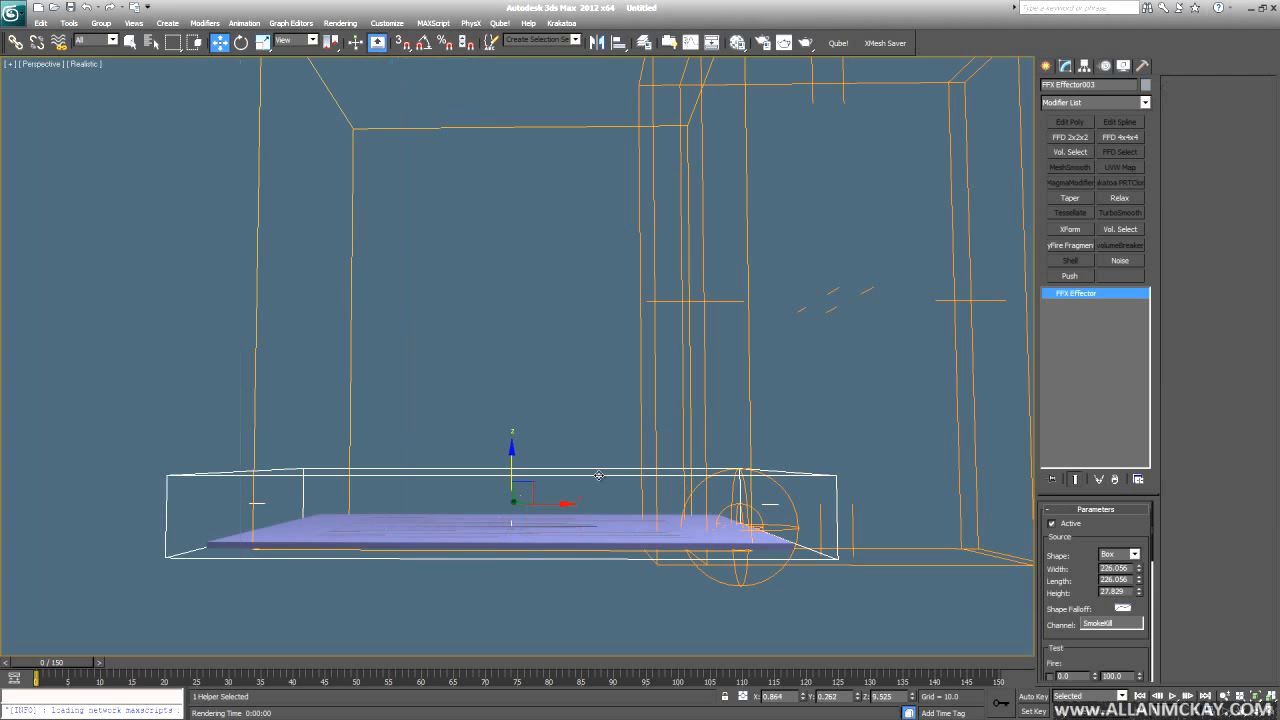
- Clone FFX Effector003 as a Copy
key("ctrl+v")
left_click(603, 415)
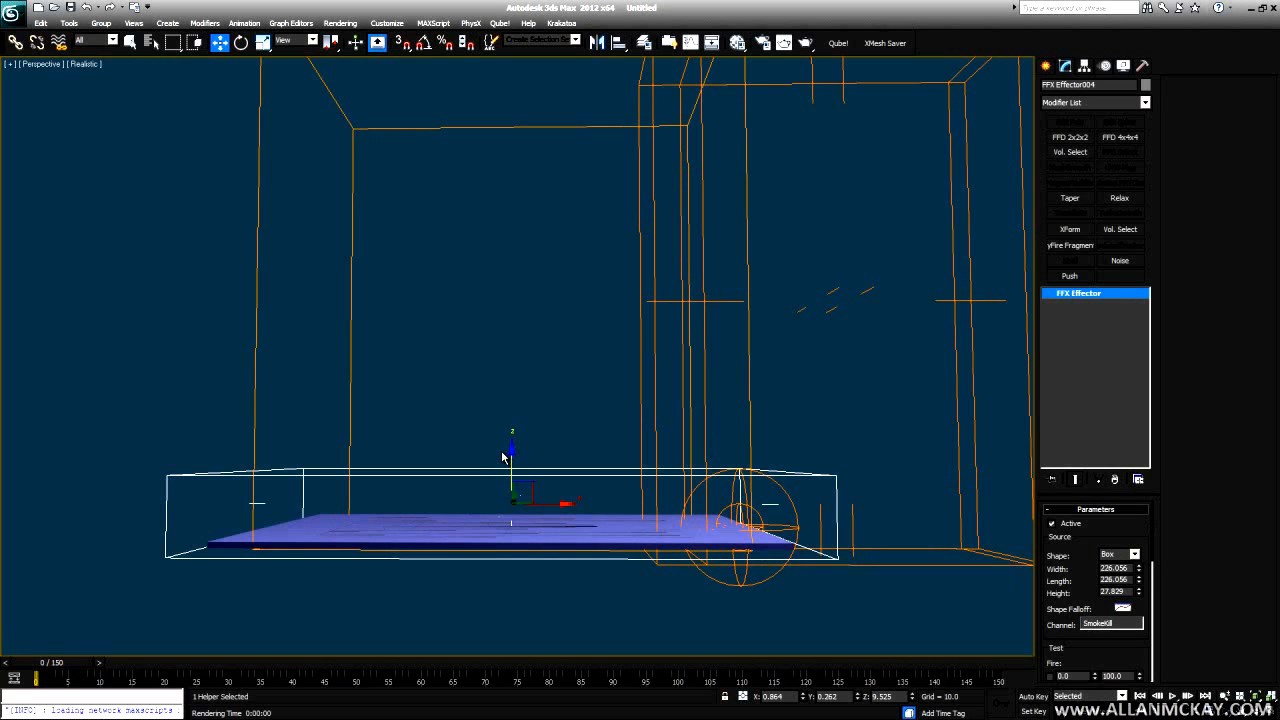
left_click_drag(1138, 597, 1116, 526)
right_click(1116, 526)
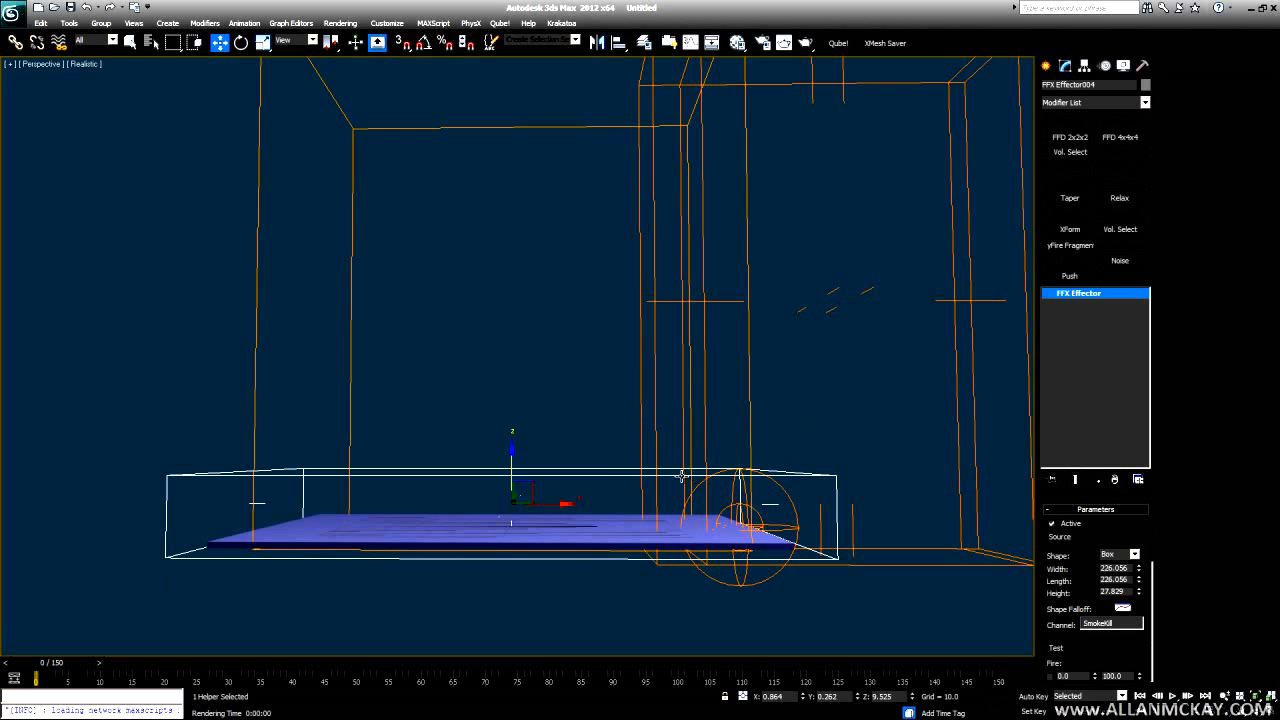
- Make the clone's modifier unique, raise its height to 35.064, and select FumeFX001
right_click(1090, 296)
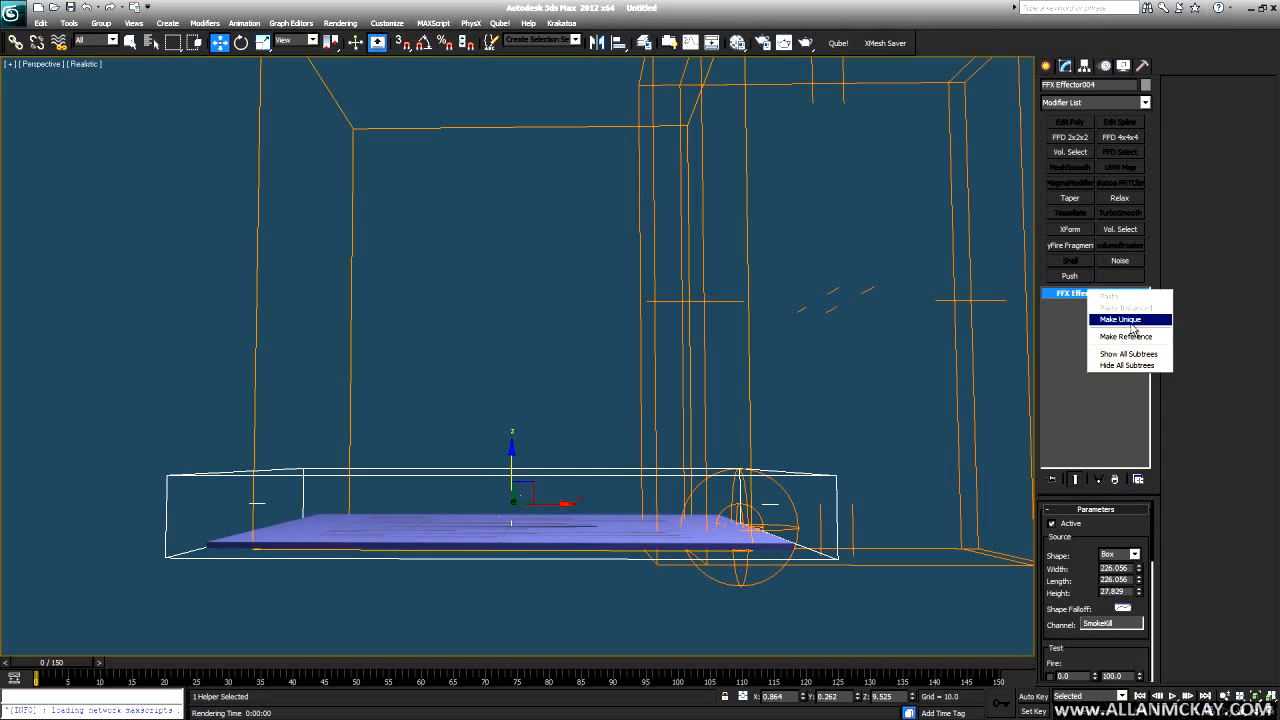
left_click(1130, 323)
left_click_drag(1140, 591, 1143, 574)
left_click(703, 531)
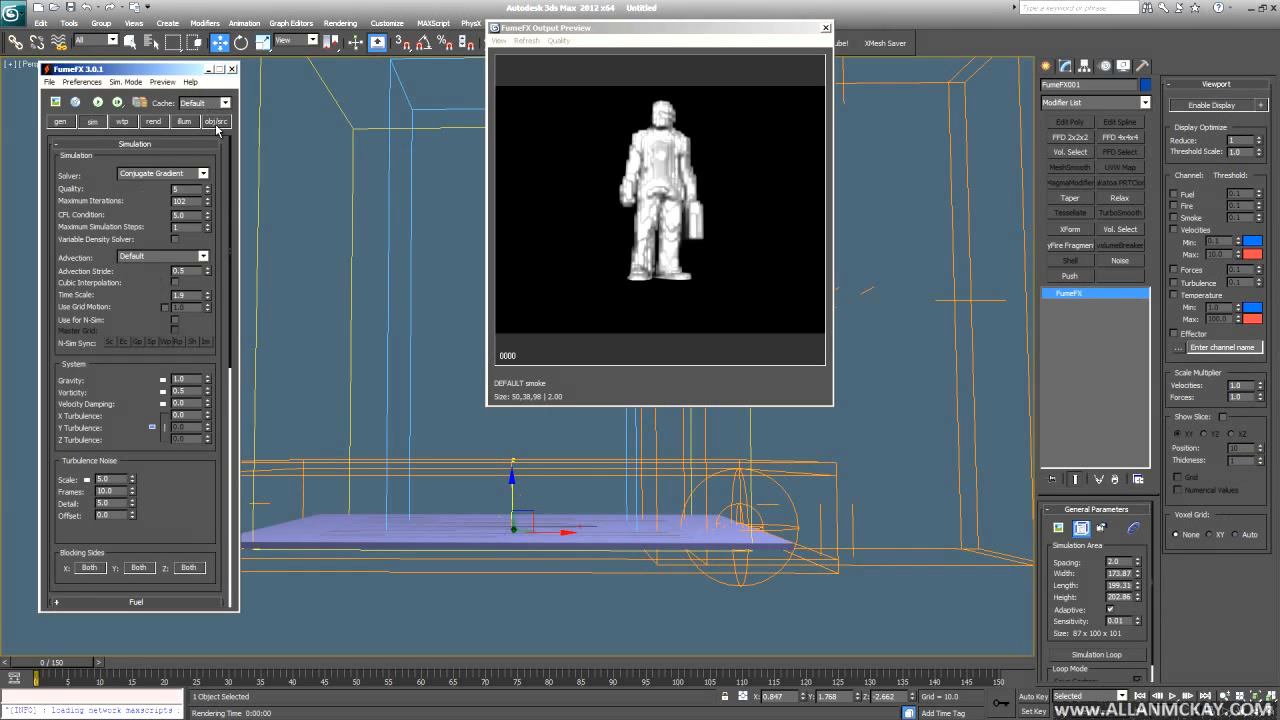
- Pick FFX Effector004 into the FumeFX objects list with its channel named settle
left_click(216, 122)
left_click(145, 299)
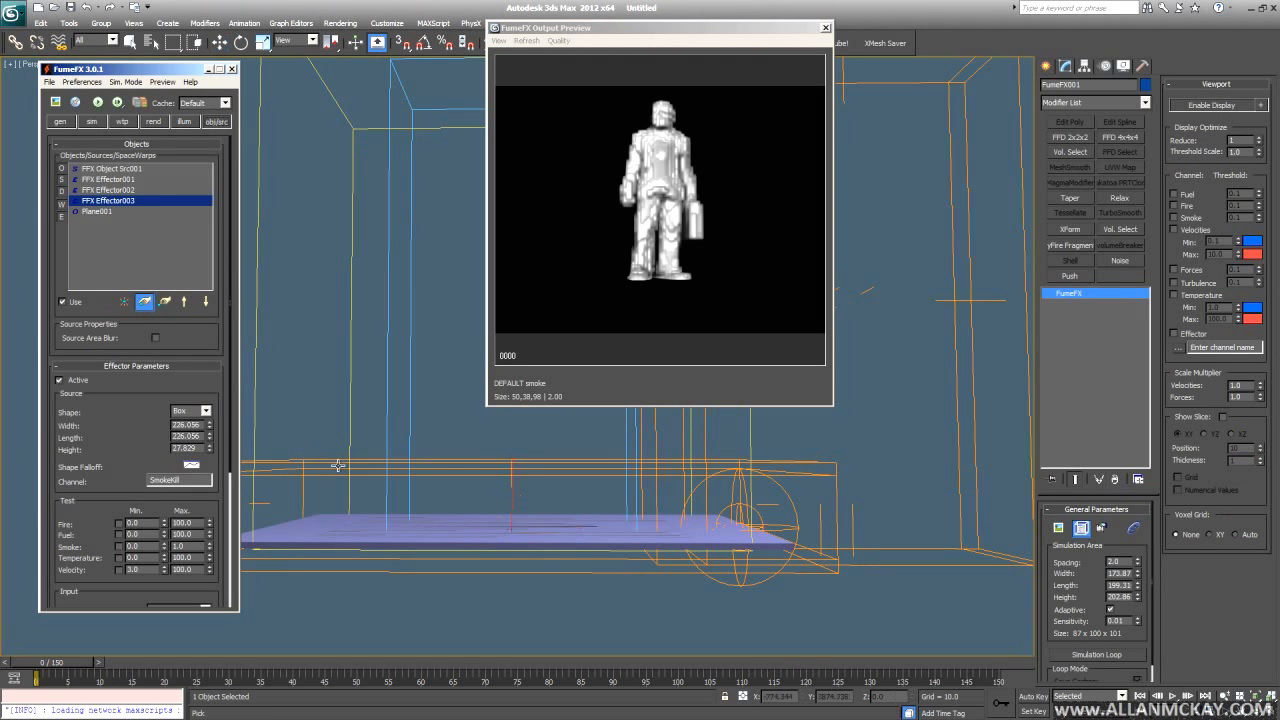
left_click(441, 471)
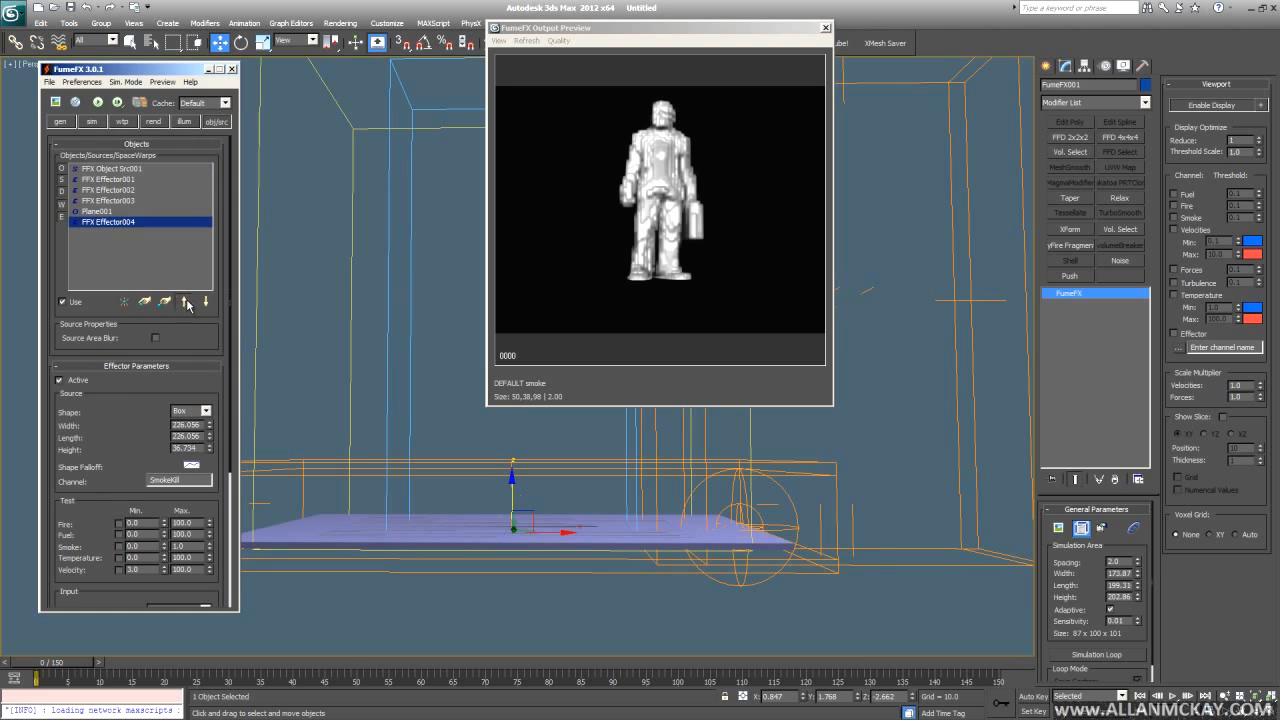
left_click_drag(119, 446, 113, 139)
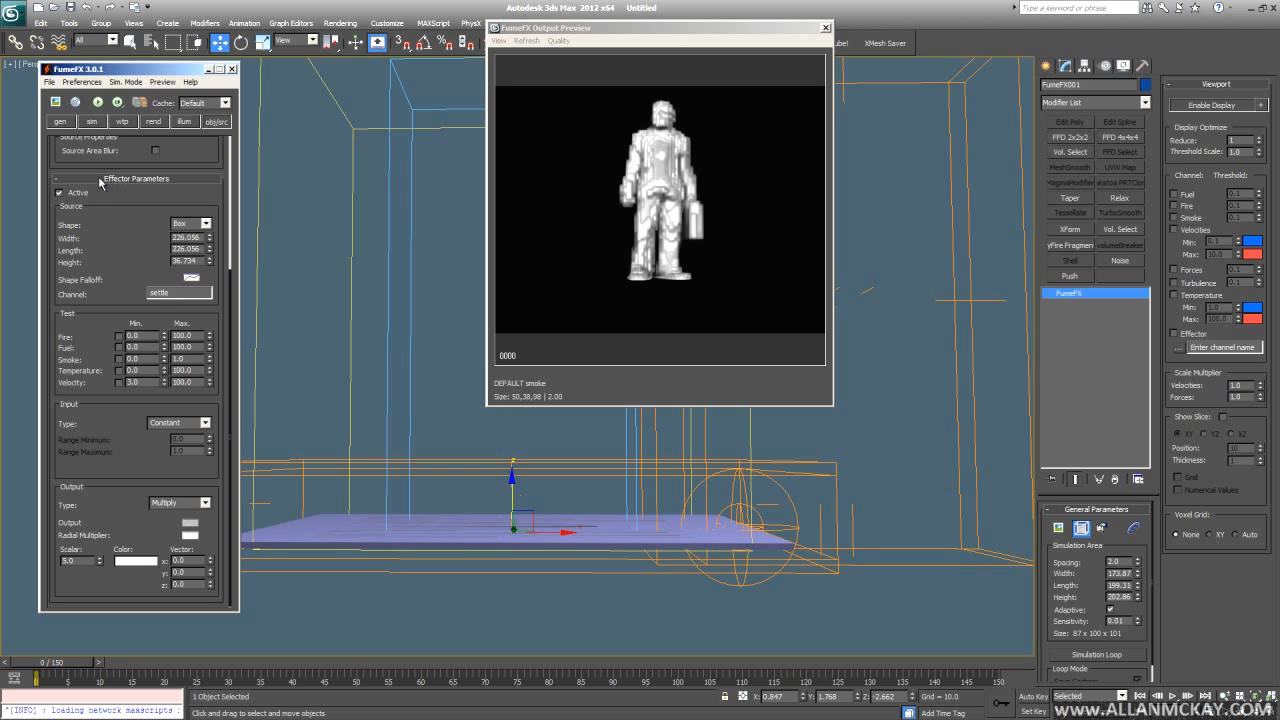
left_click(92, 121)
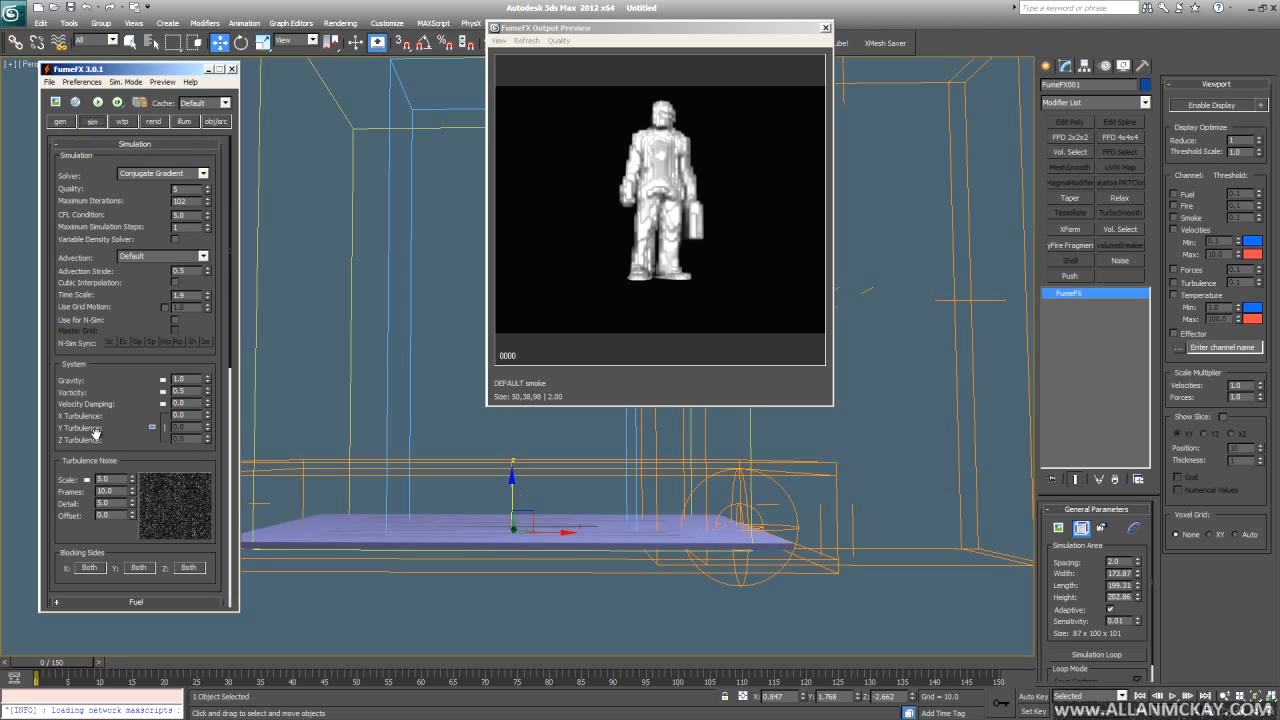
scroll(122, 354, "down", 5)
left_click_drag(129, 515, 127, 482)
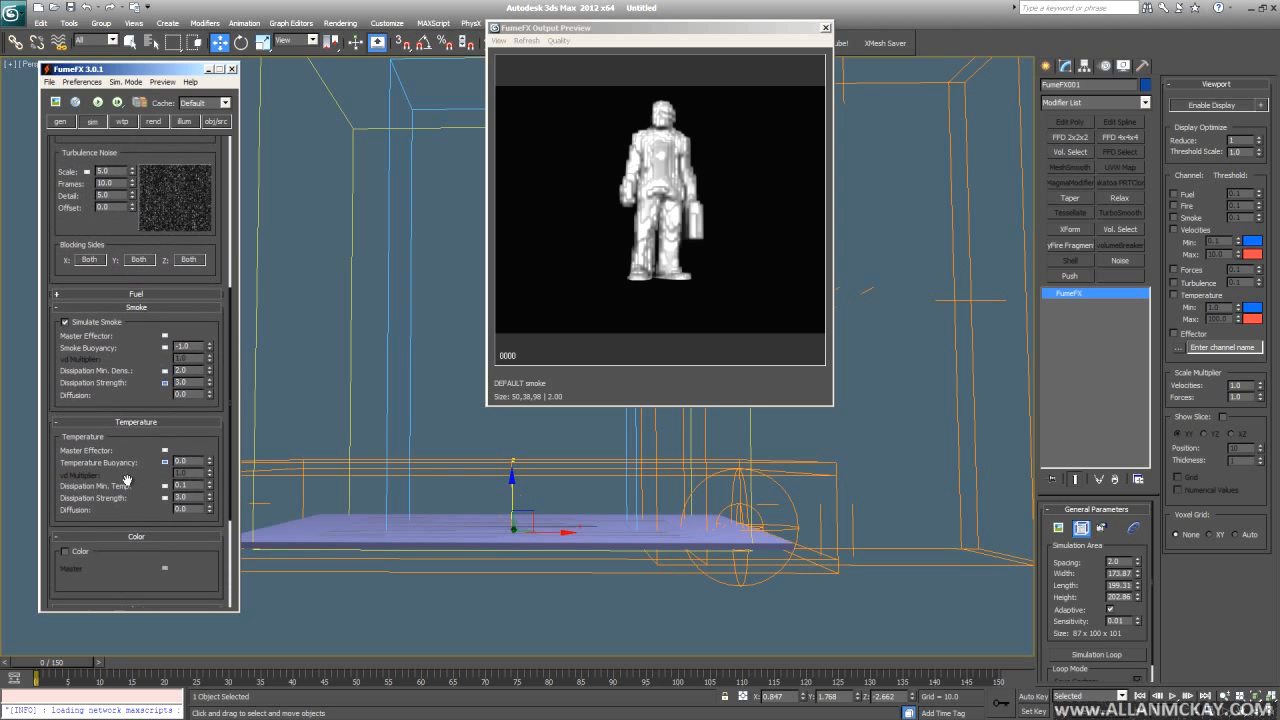
left_click(216, 121)
left_click_drag(90, 443, 111, 235)
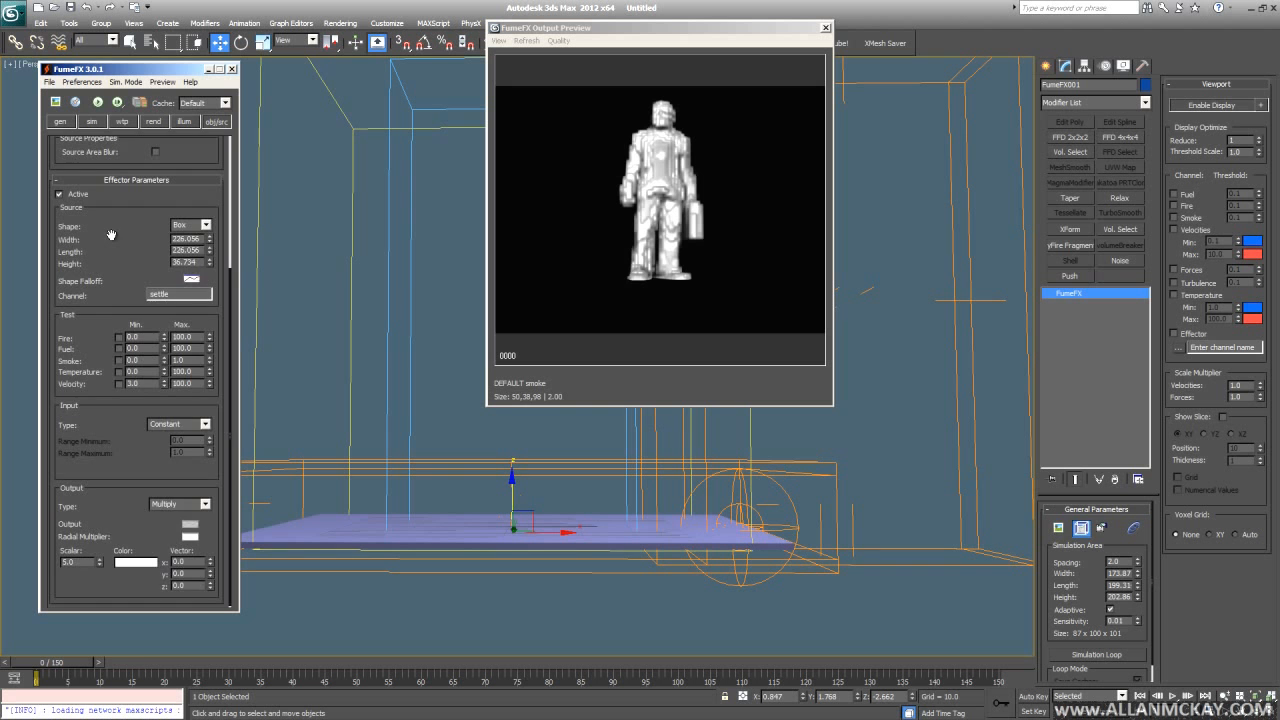
scroll(111, 235, "up", 5)
- Enable effector control of Smoke Buoyancy in the simulation settings
left_click(92, 121)
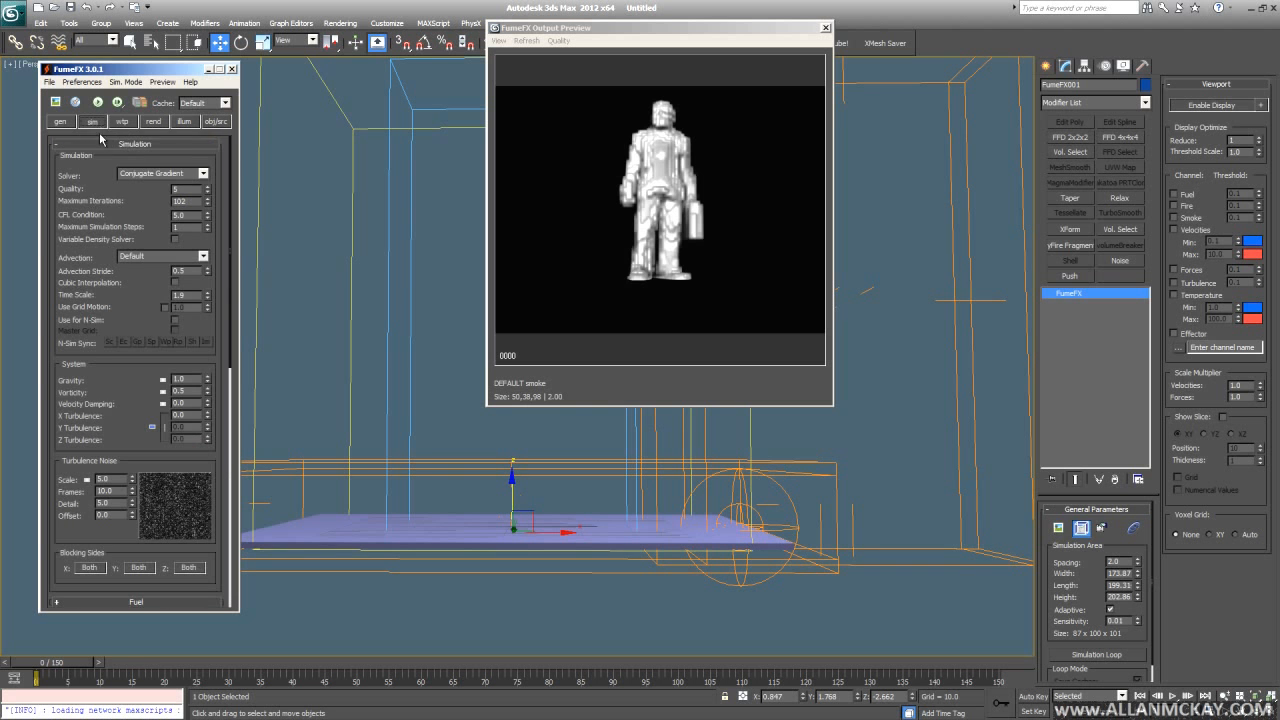
scroll(112, 397, "down", 1)
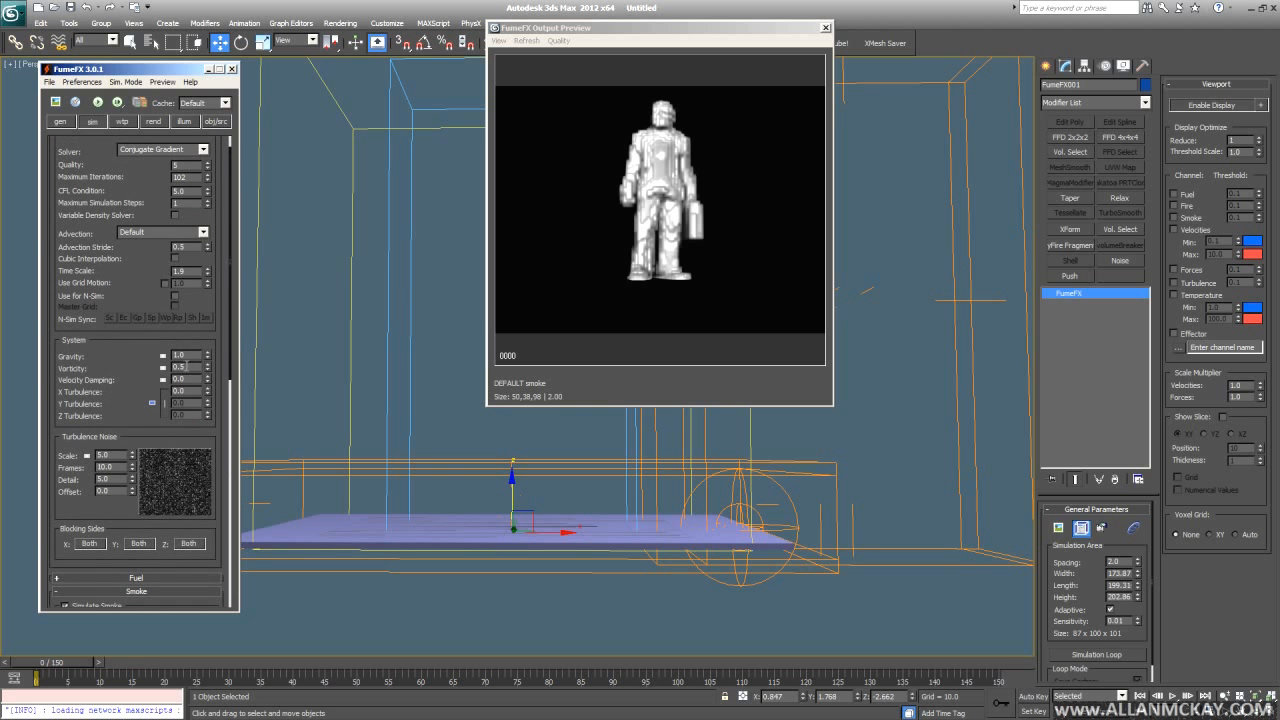
left_click_drag(83, 443, 92, 224)
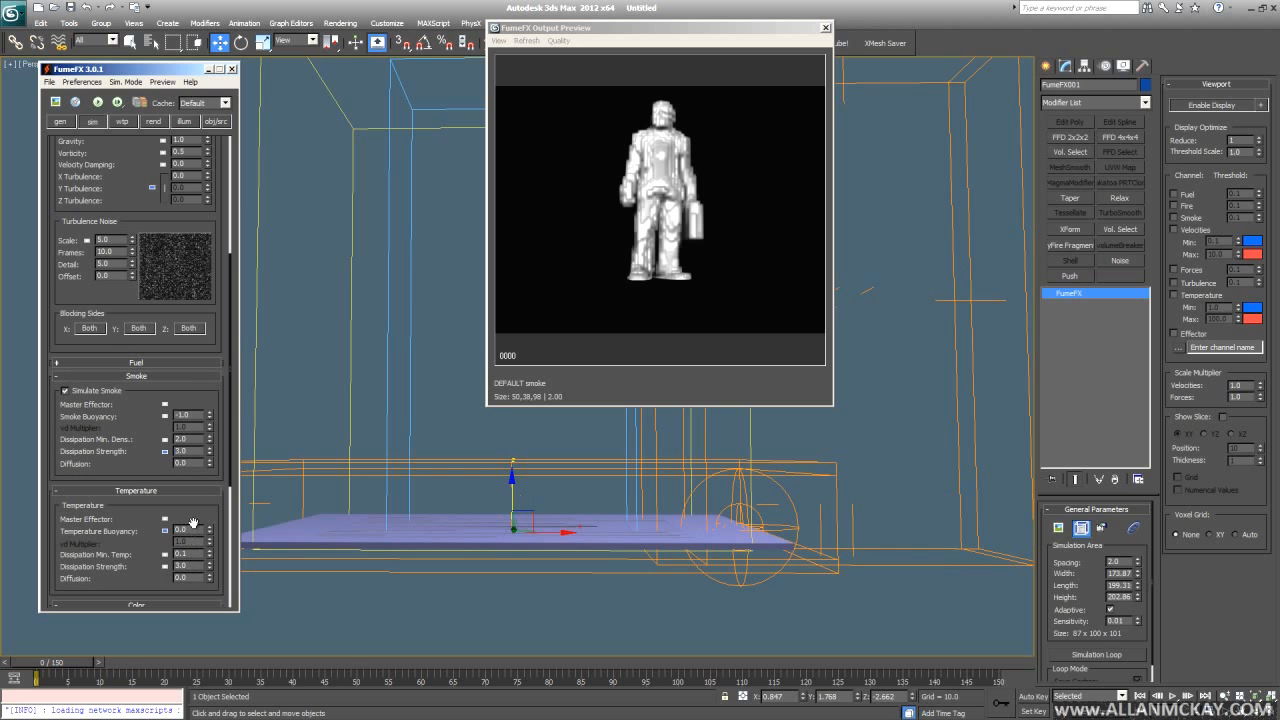
left_click_drag(127, 225, 128, 280)
right_click(166, 470)
left_click(174, 475)
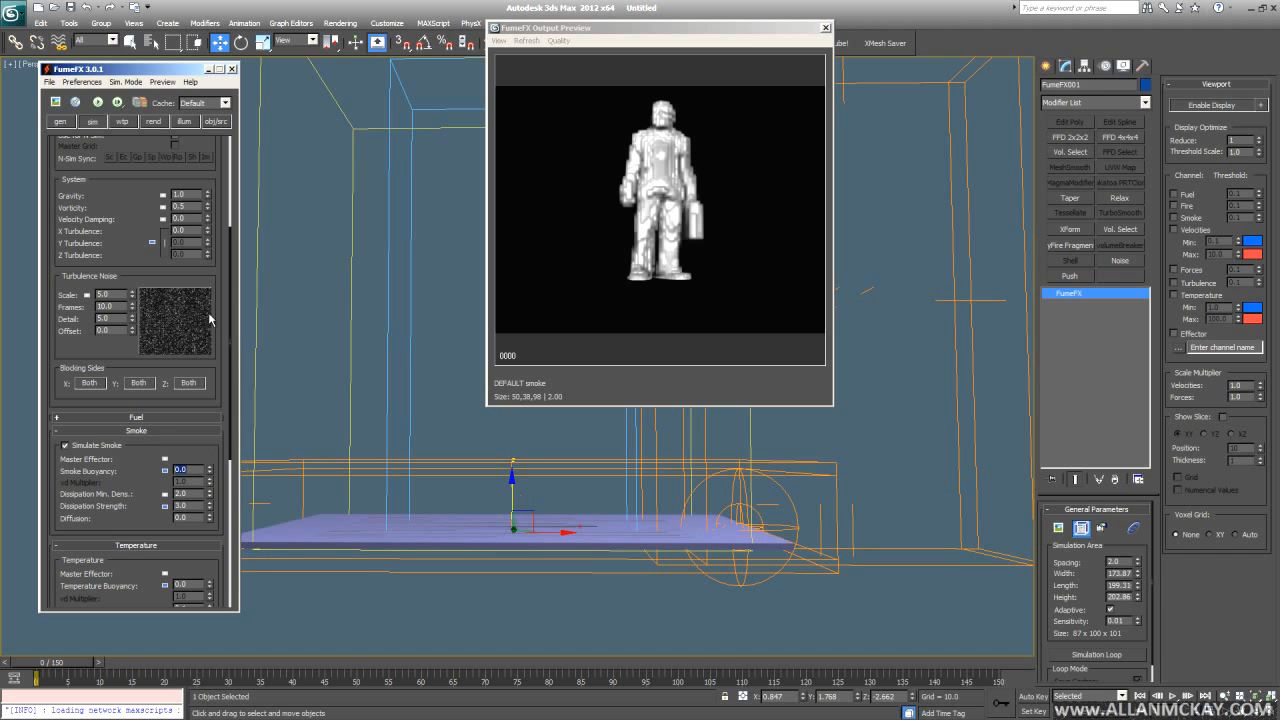
left_click(214, 121)
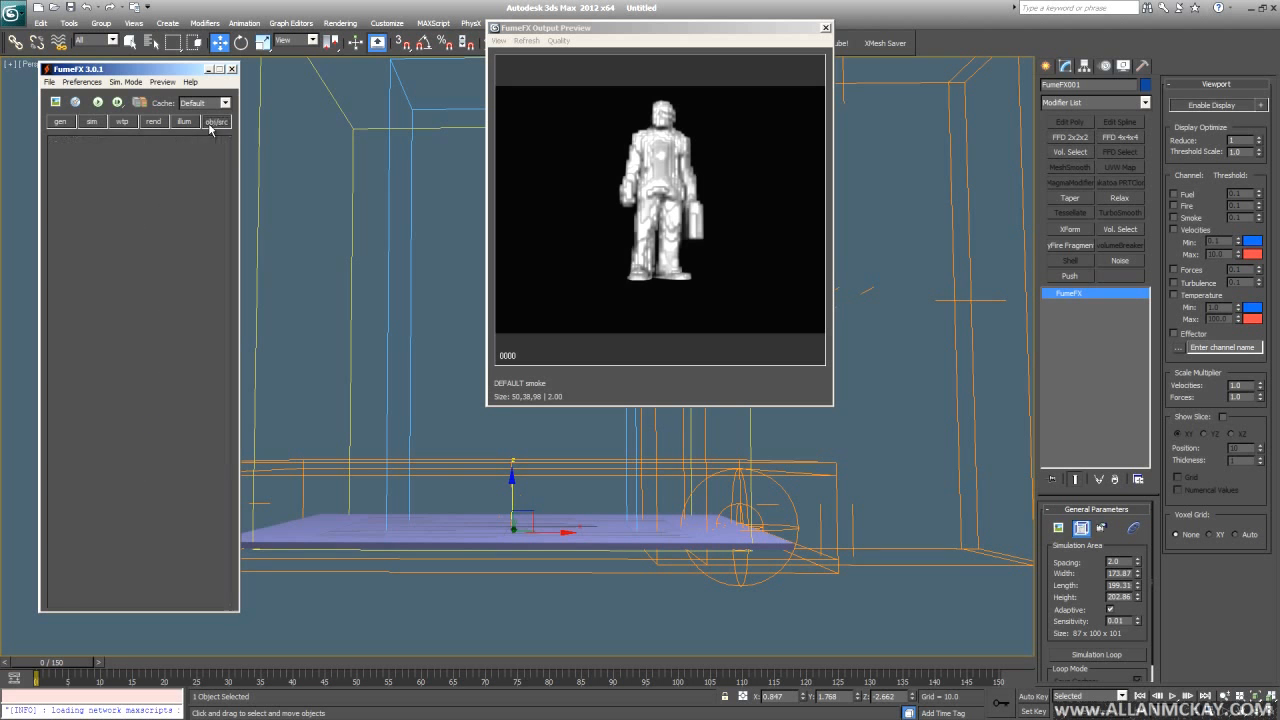
left_click_drag(133, 297, 90, 50)
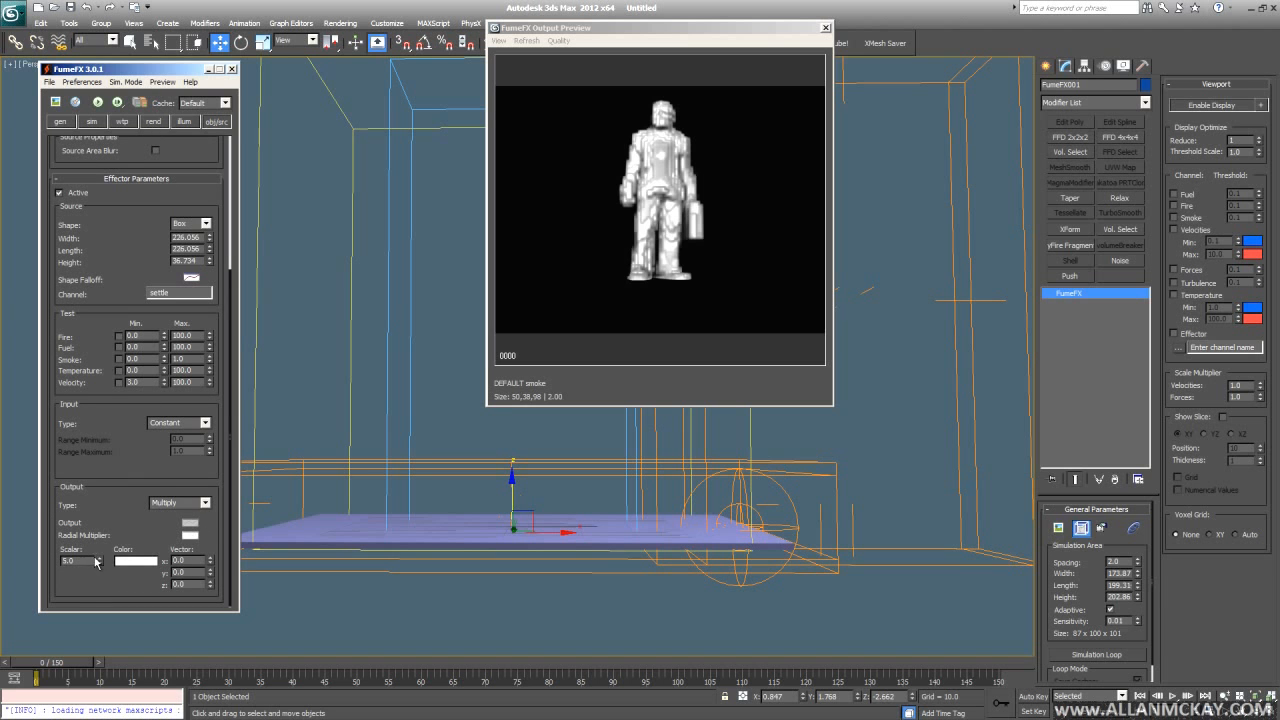
- Try the settle effector's Output Type as Replace, revert it to Blend, and select its scalar value
left_click(203, 503)
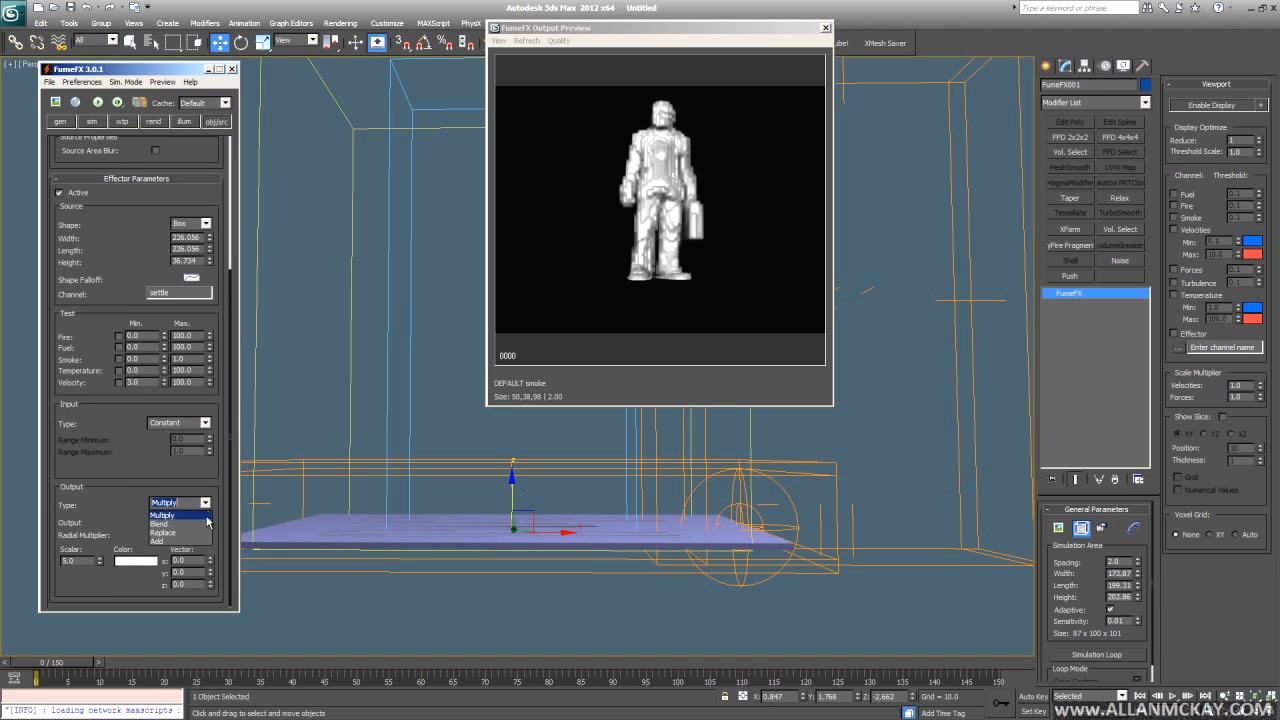
left_click(180, 532)
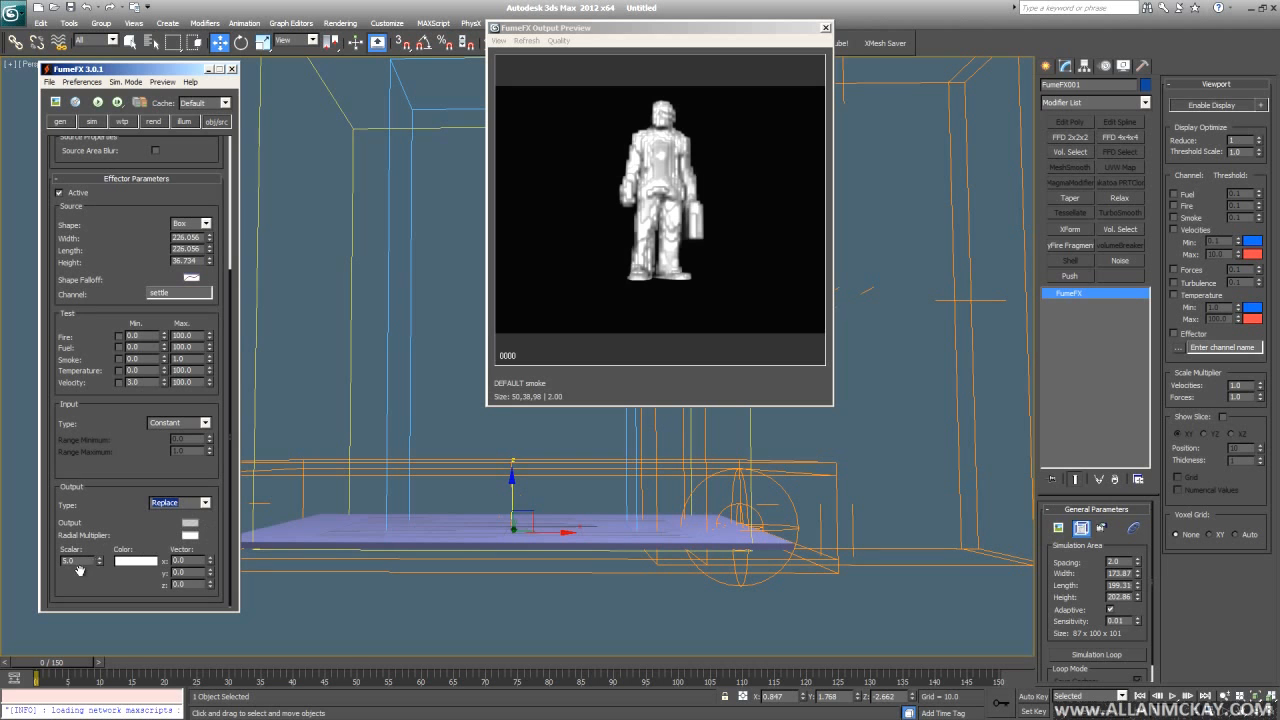
left_click(205, 503)
left_click(203, 522)
double_click(84, 560)
- Connect Smoke Buoyancy to the settle channel of FFX Effector004
left_click(91, 122)
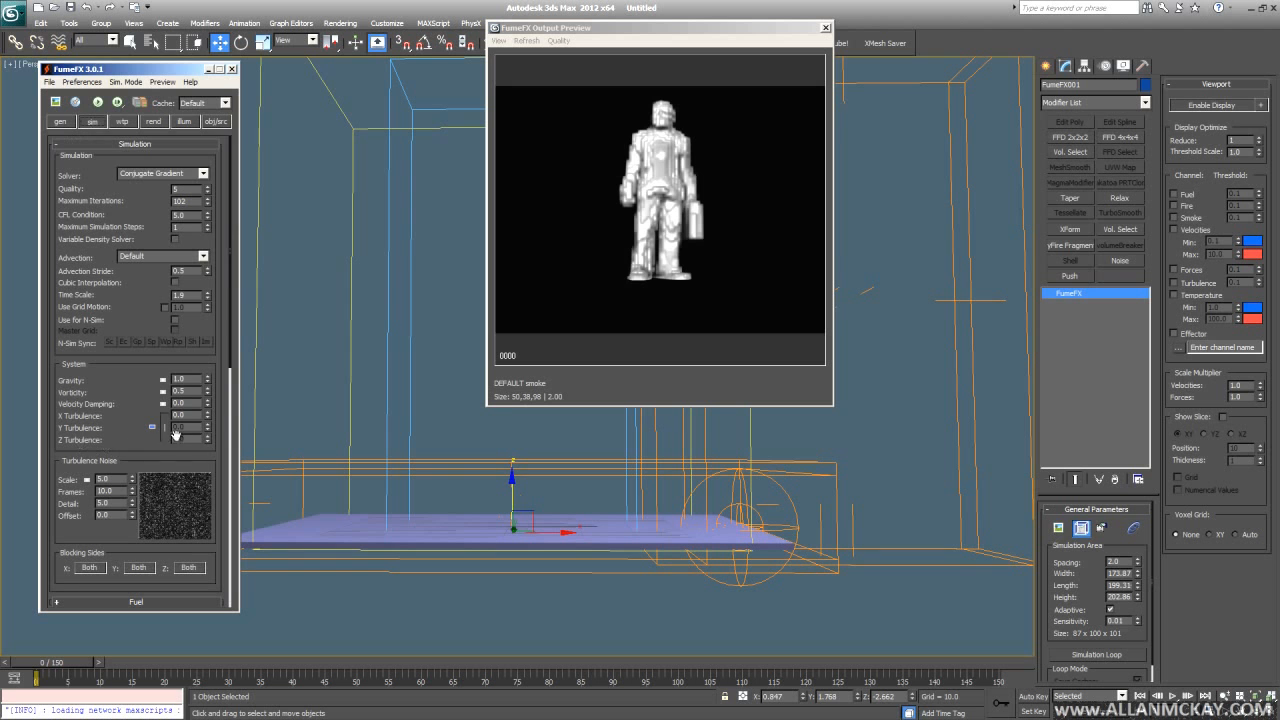
scroll(110, 390, "down", 5)
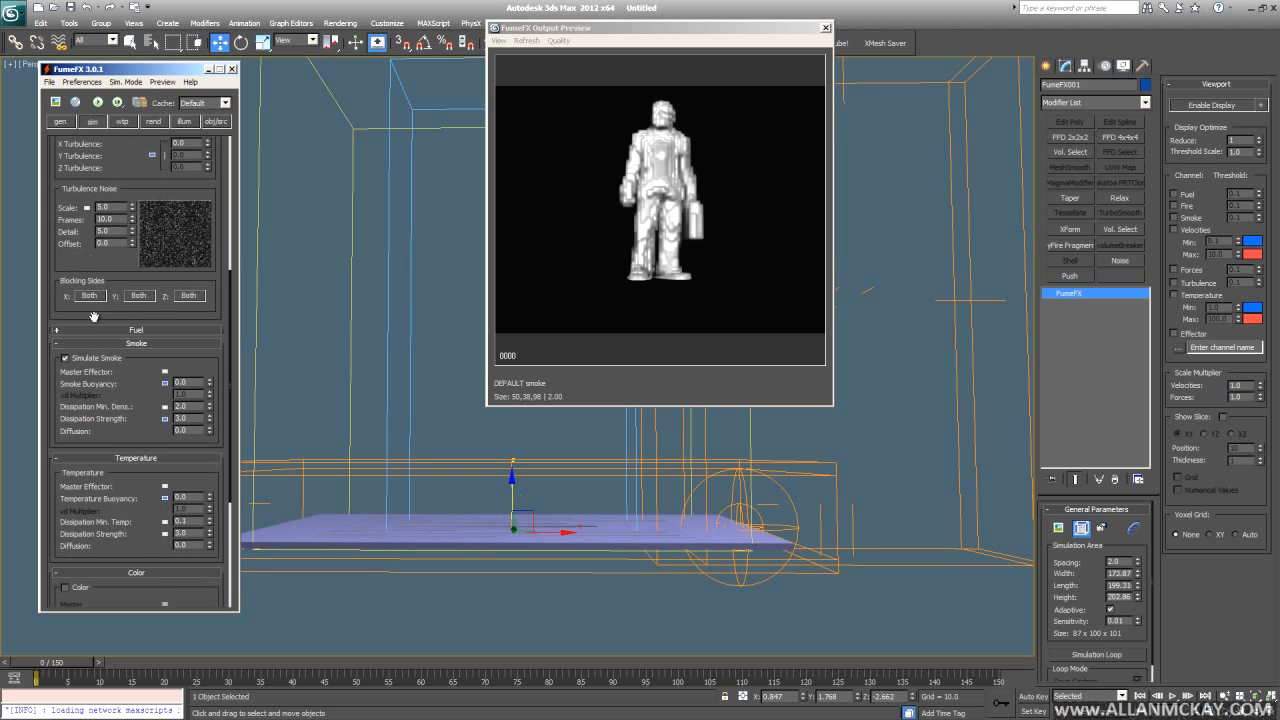
left_click(216, 122)
left_click(91, 122)
scroll(87, 400, "down", 6)
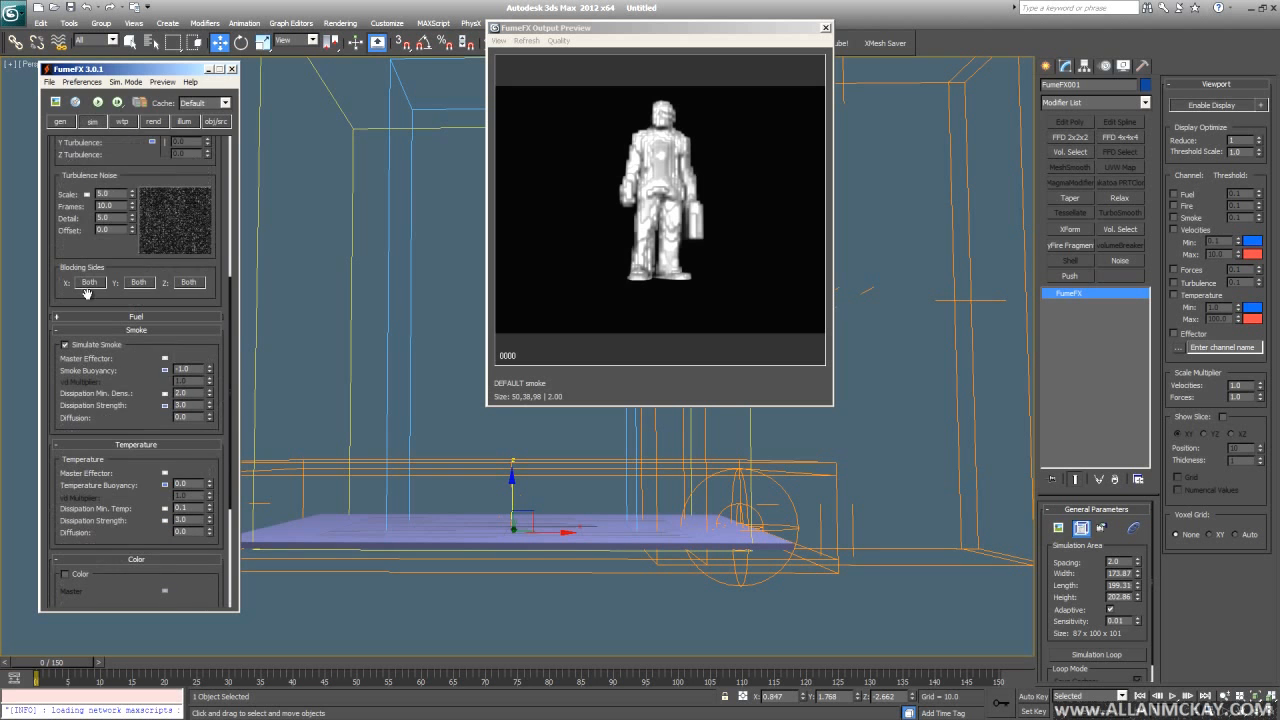
left_click(165, 370)
left_click(289, 131)
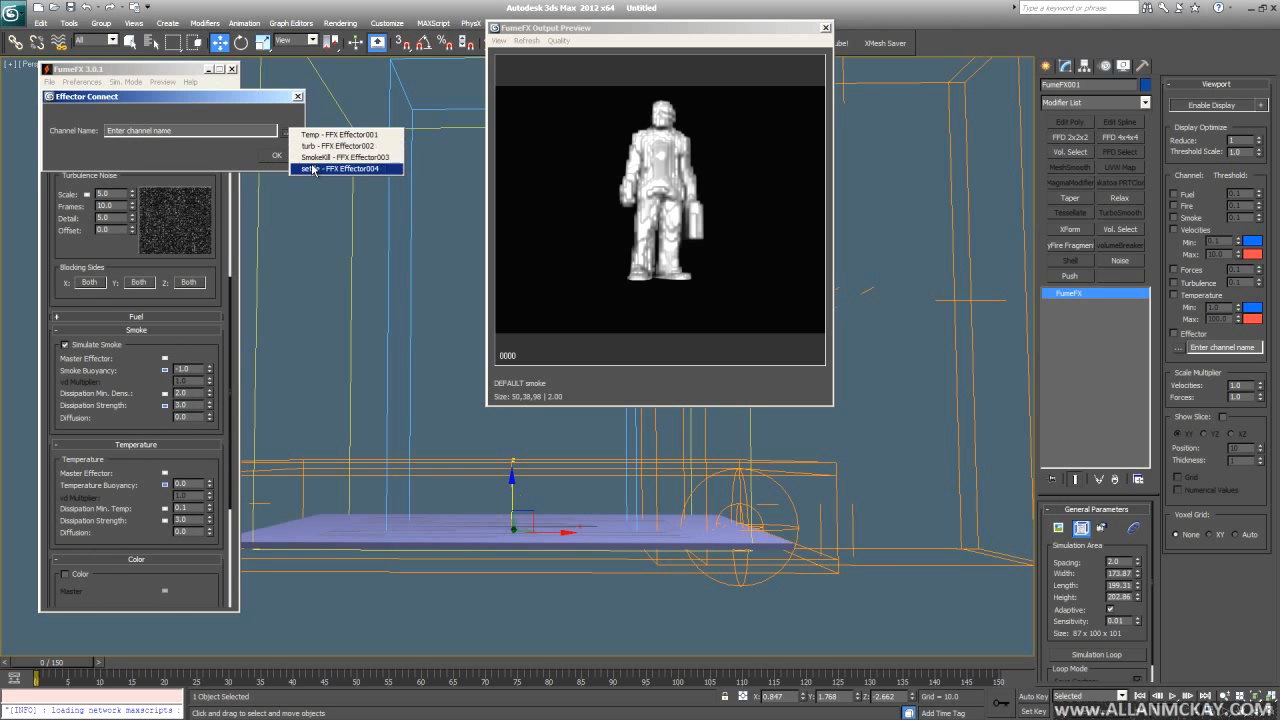
left_click(316, 169)
left_click(276, 155)
- Switch the settle effector's Output Type to Replace and start re-simulating
left_click(216, 121)
scroll(134, 472, "down", 4)
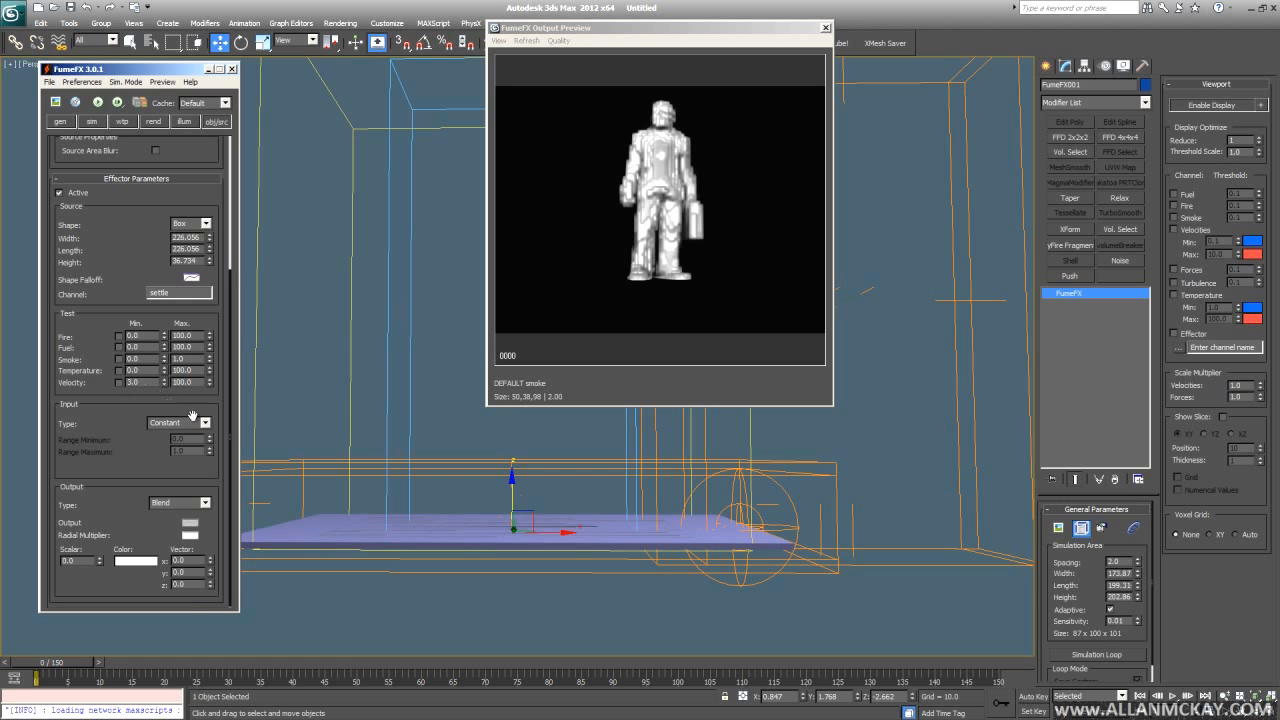
left_click(193, 503)
left_click(170, 538)
left_click(96, 102)
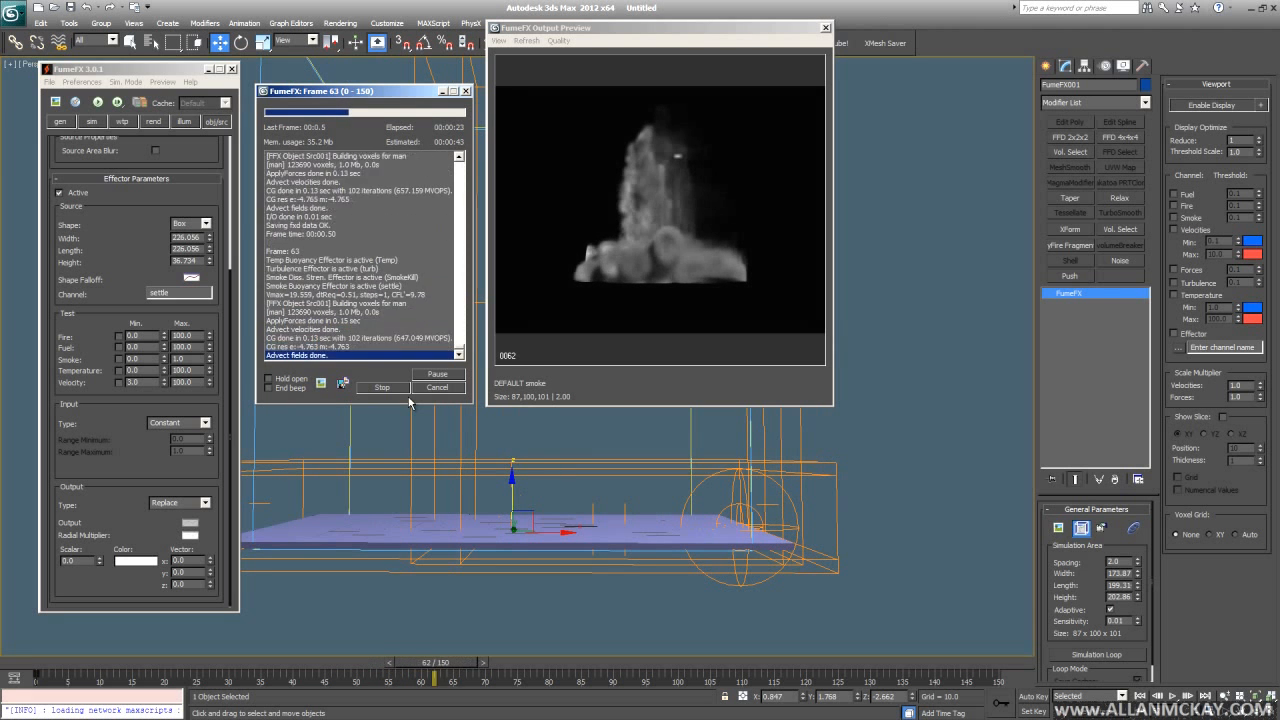
- Stop the running simulation and return to frame 0
middle_click_drag(627, 528, 556, 546, "alt")
key("Escape")
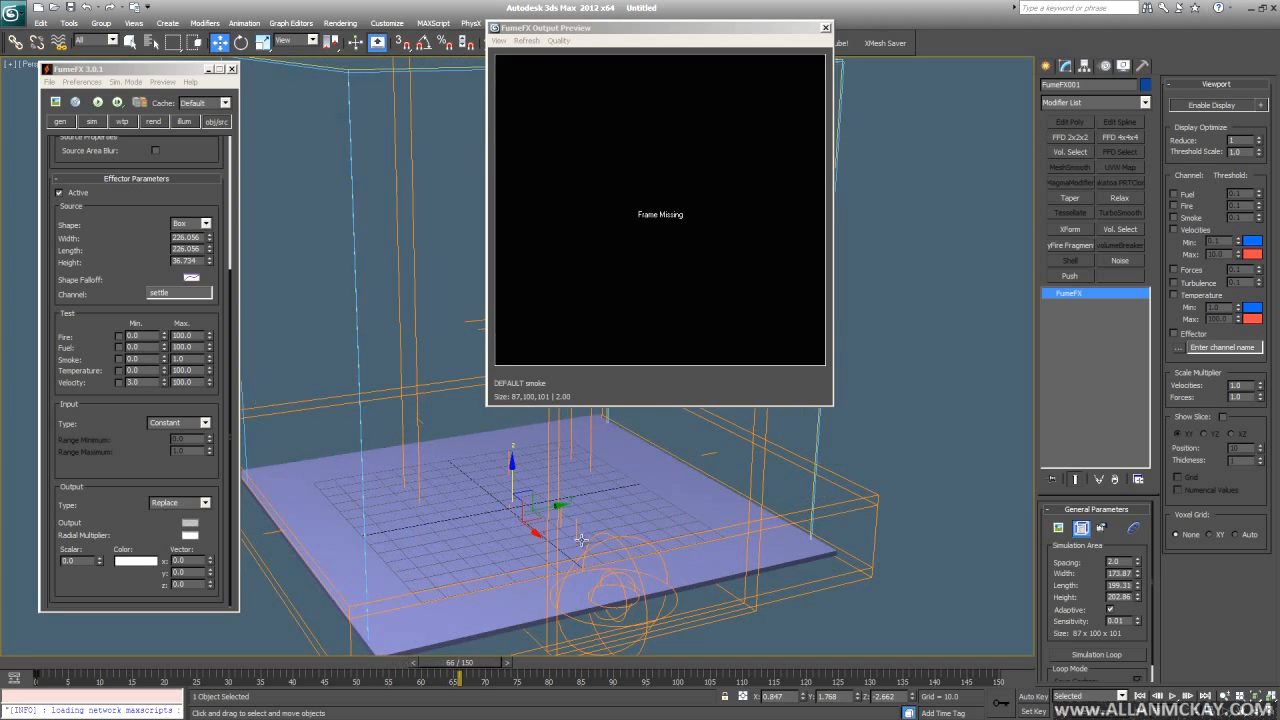
middle_click_drag(590, 506, 602, 535, "ctrl+alt")
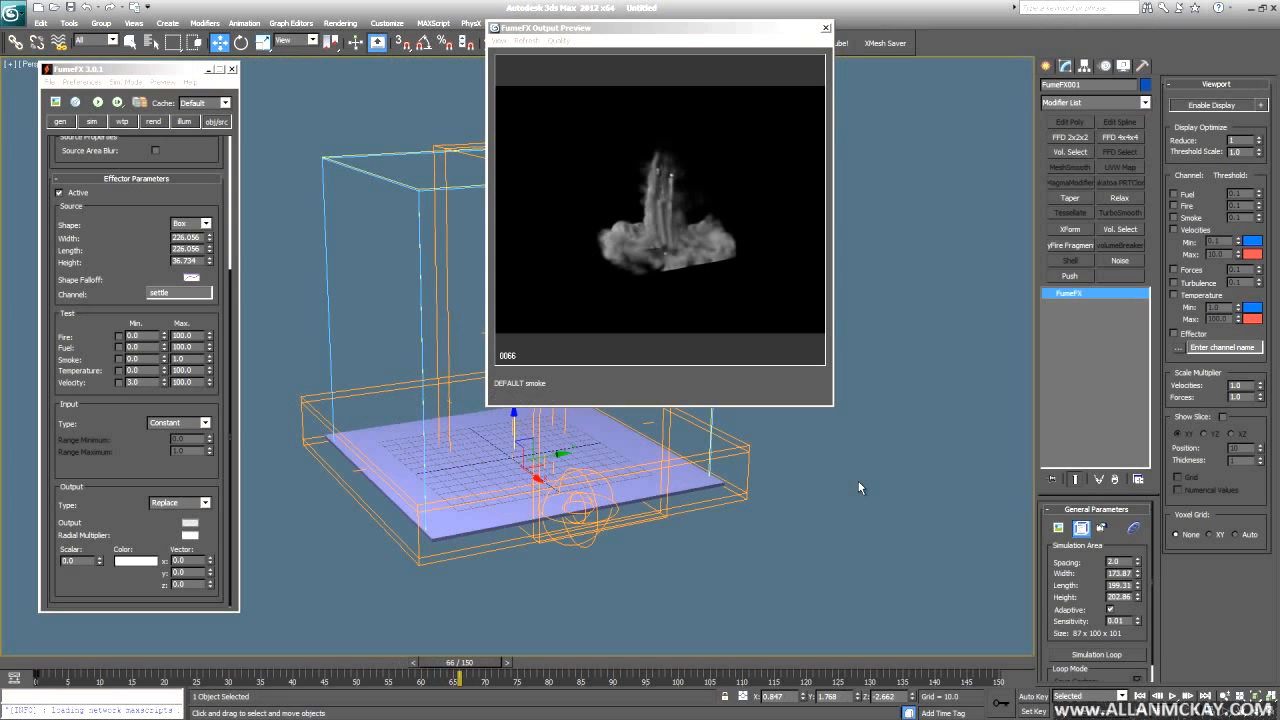
key("Home")
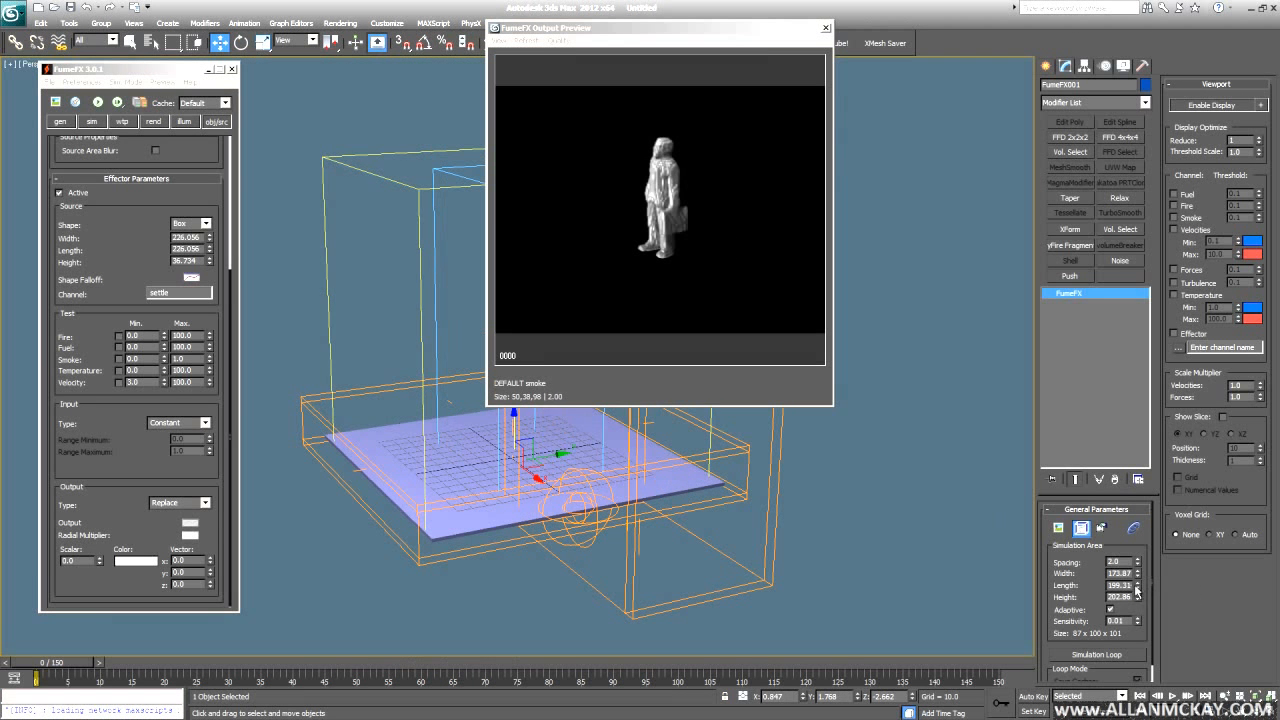
- Resize the container to length 241.17 and width 272.14, then restart the simulation
left_click_drag(1138, 561, 1137, 519)
middle_click_drag(728, 589, 813, 570, "alt")
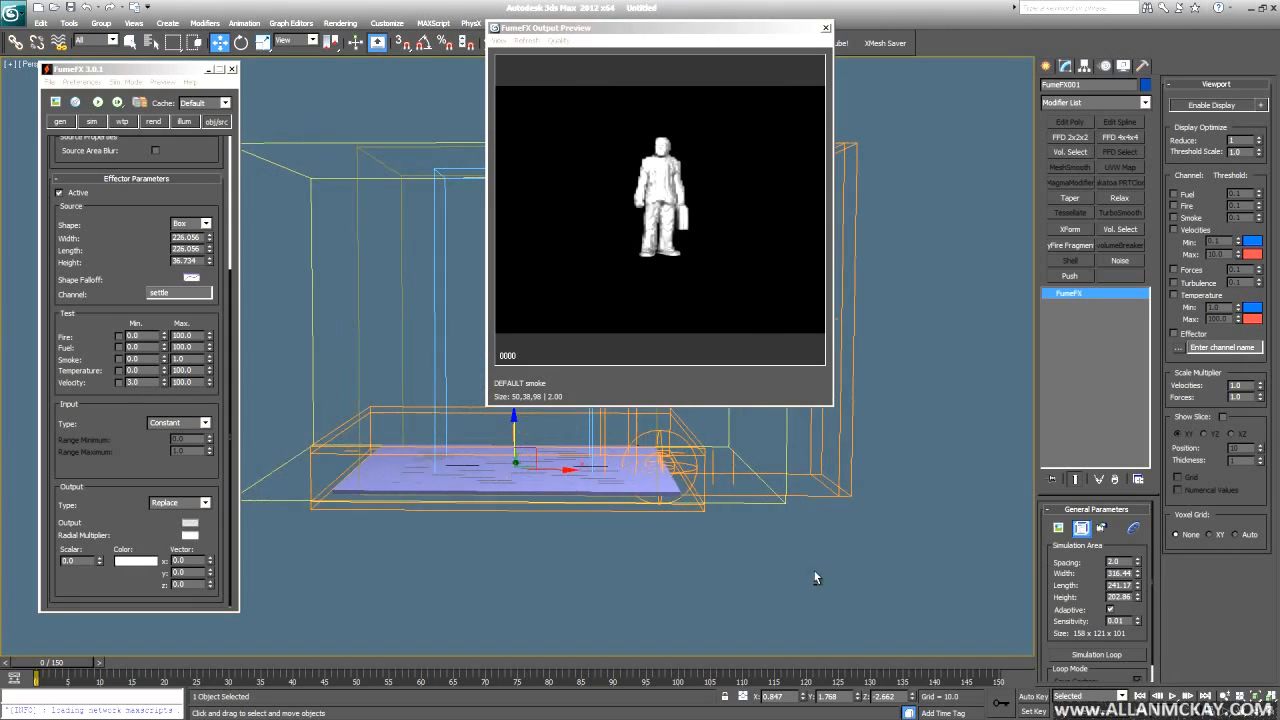
left_click_drag(1138, 574, 1138, 592)
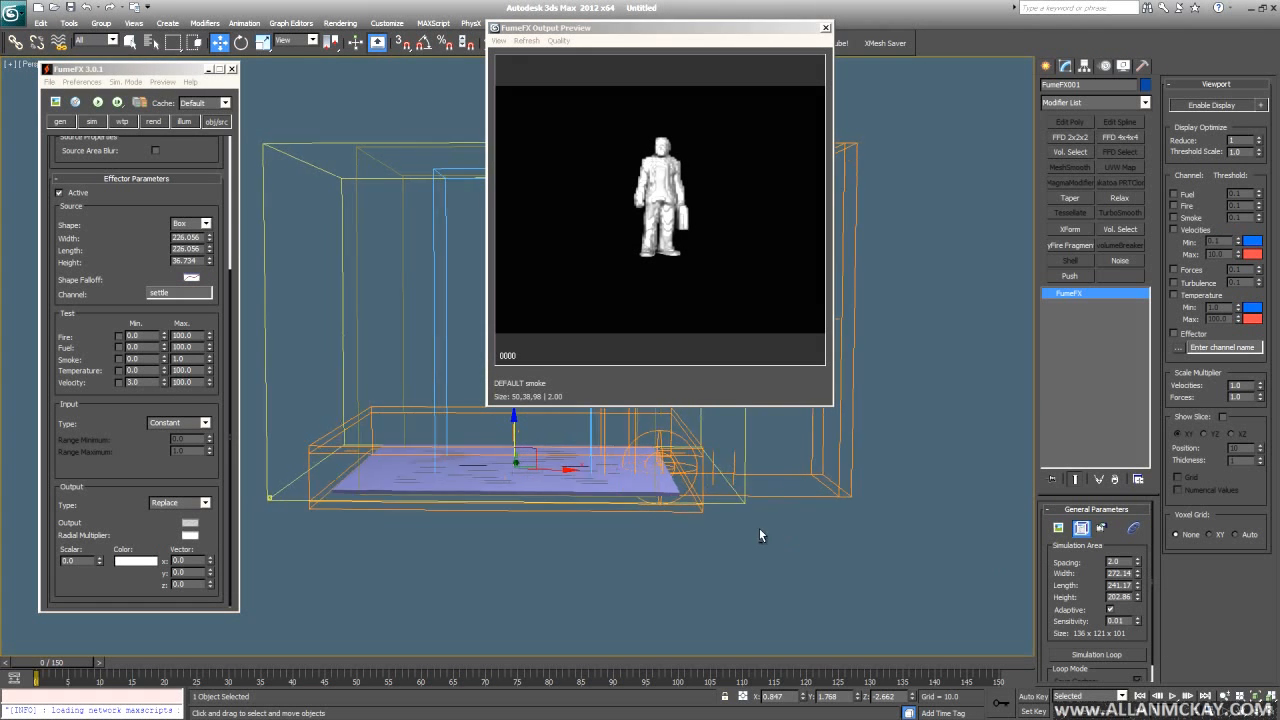
middle_click_drag(759, 528, 773, 538, "alt")
left_click(99, 103)
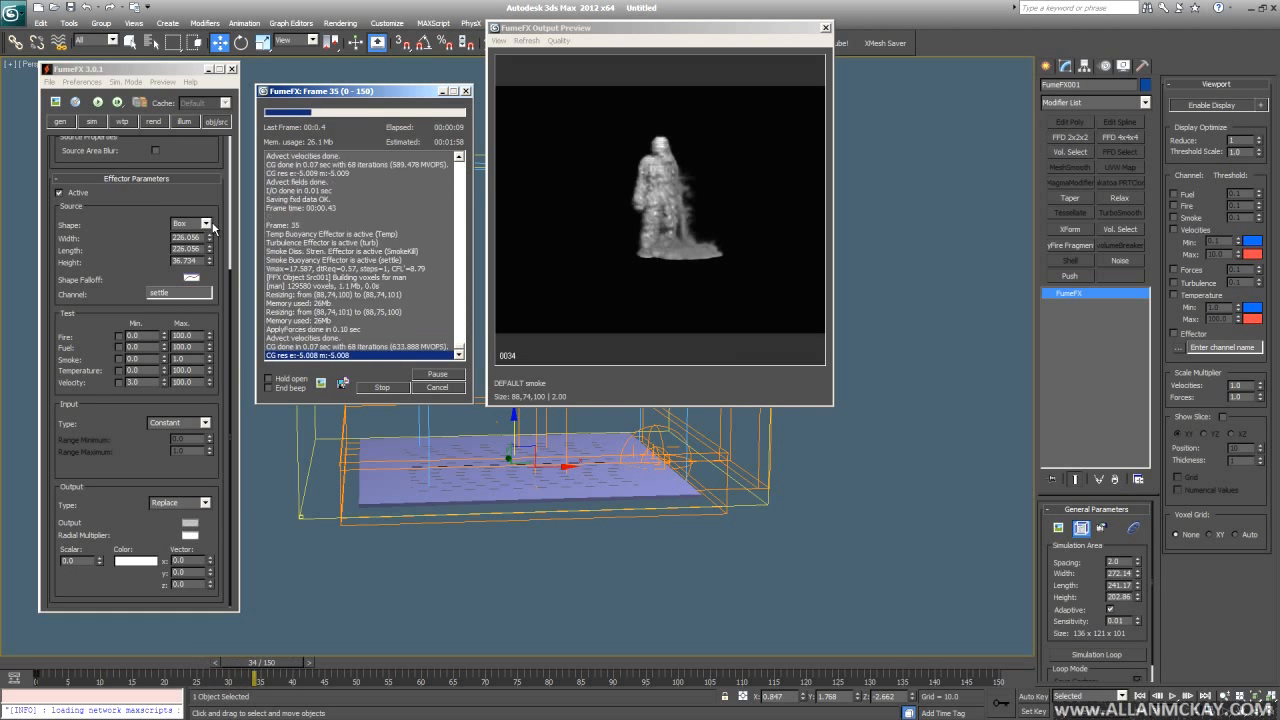
- Select FFX Effector001 and check its Input Type list without changing it
scroll(139, 222, "up", 3)
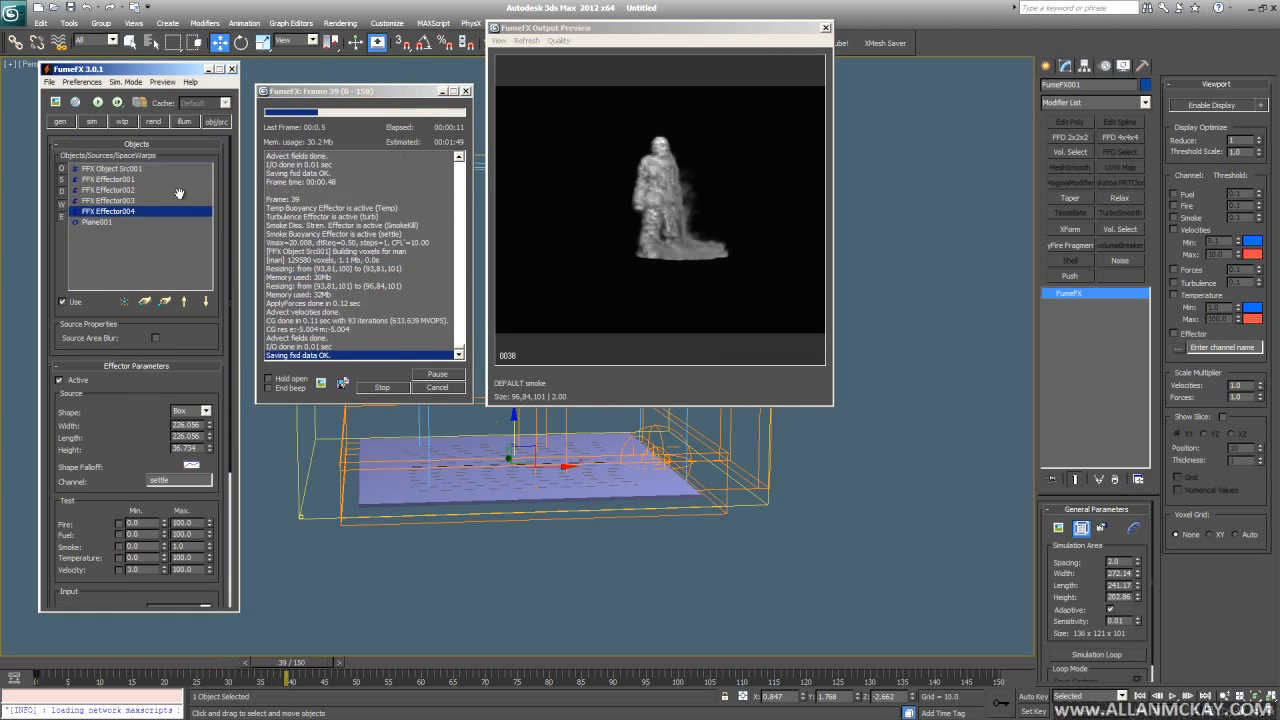
left_click_drag(153, 190, 142, 204)
left_click(110, 179)
scroll(110, 180, "down", 4)
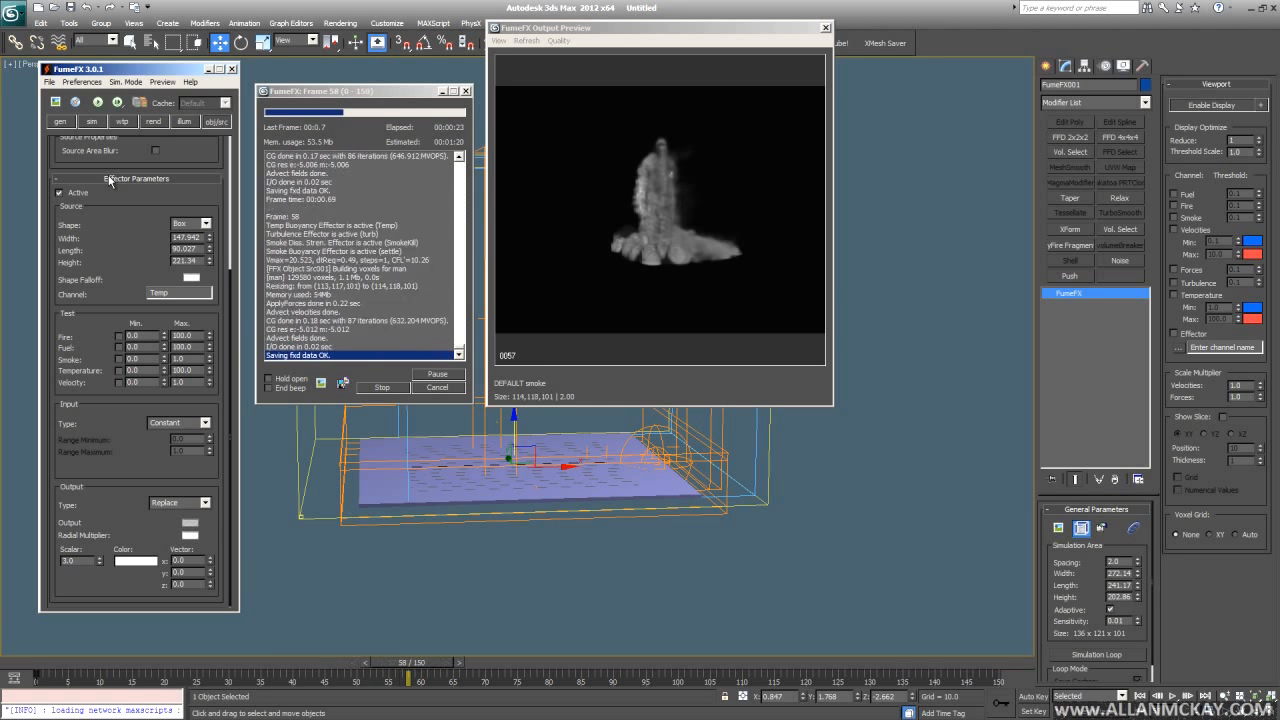
middle_click_drag(637, 537, 499, 414, "alt")
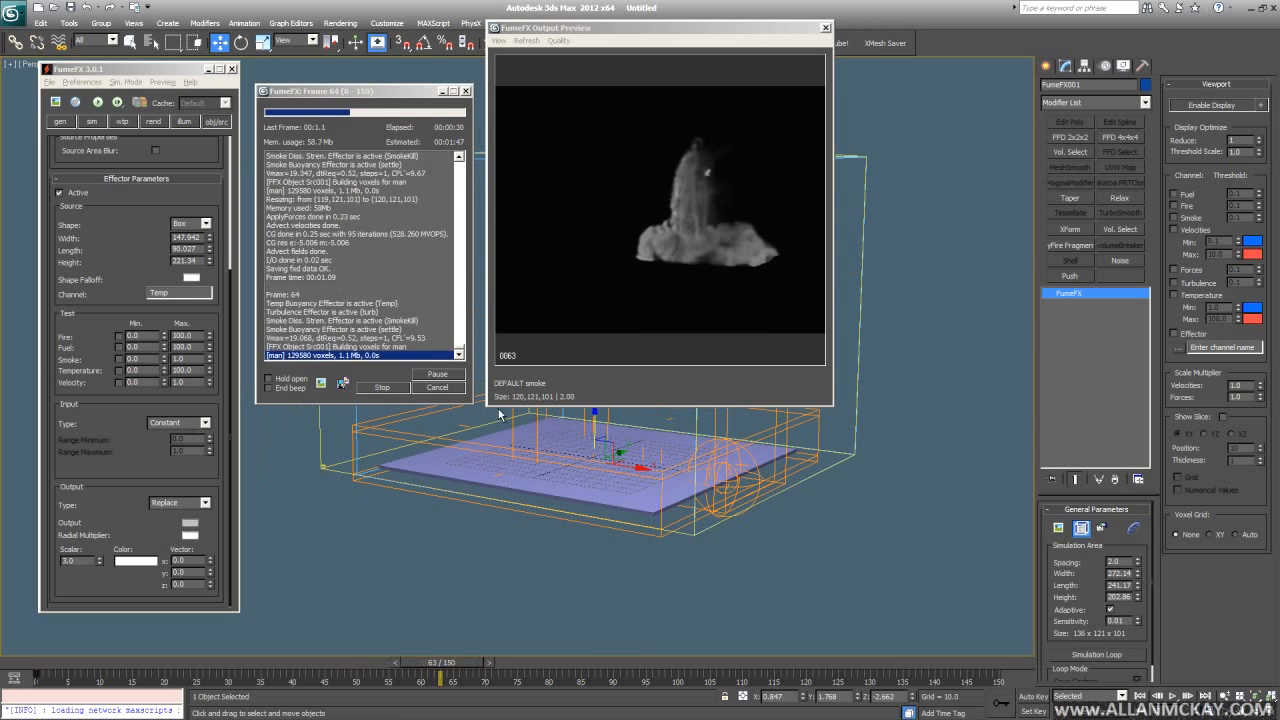
left_click(209, 421)
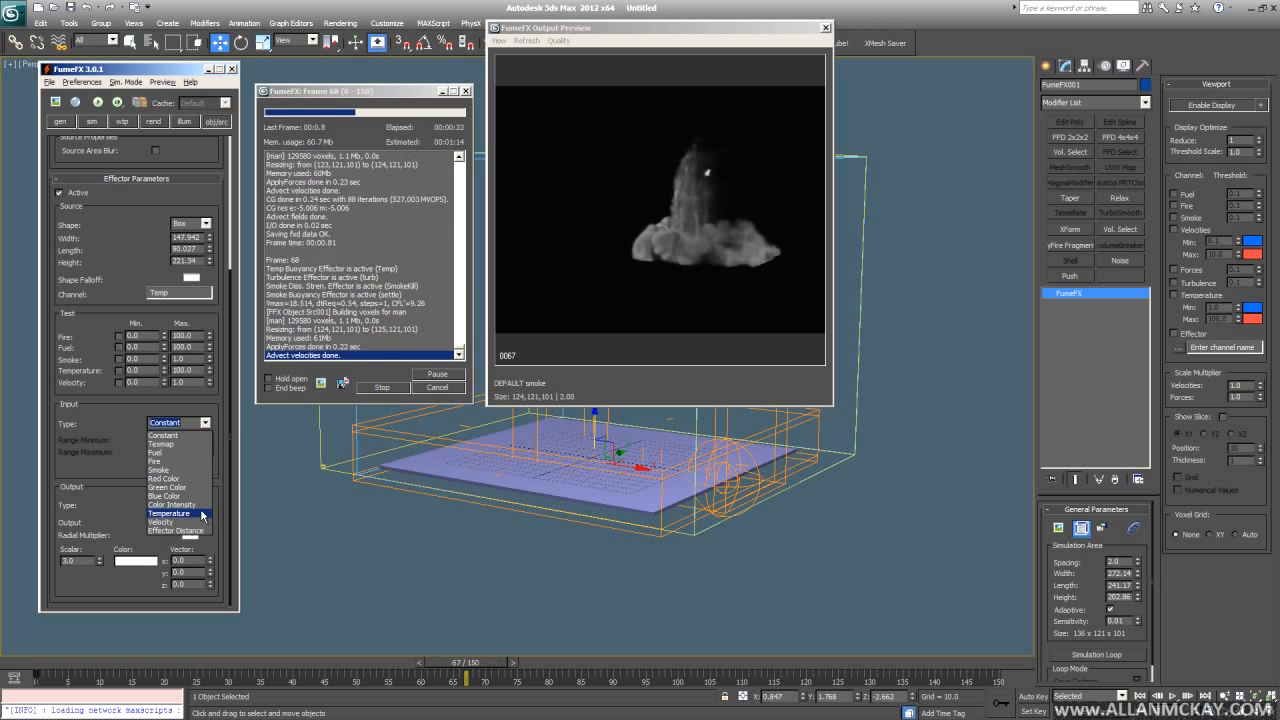
left_click(208, 422)
- Orbit around the container as the smoke spreads low, then stop the simulation at frame 87
middle_click_drag(472, 447, 530, 444, "alt")
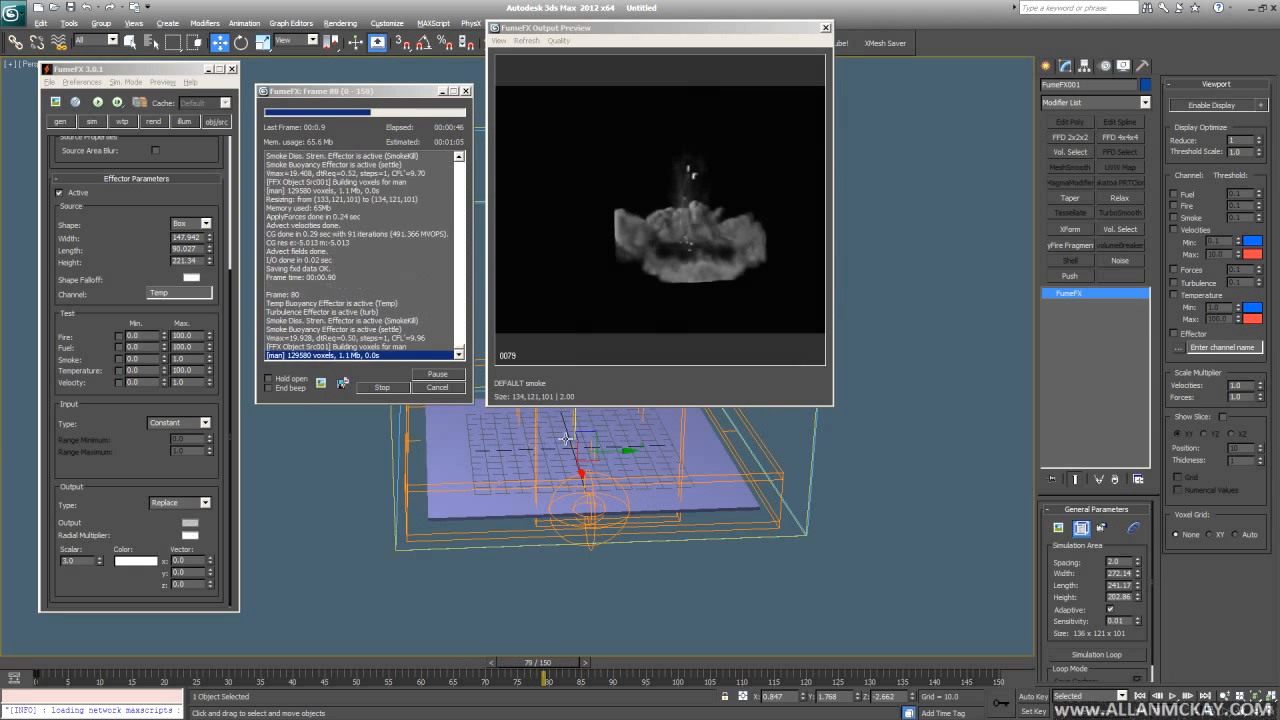
middle_click_drag(530, 447, 628, 427, "alt")
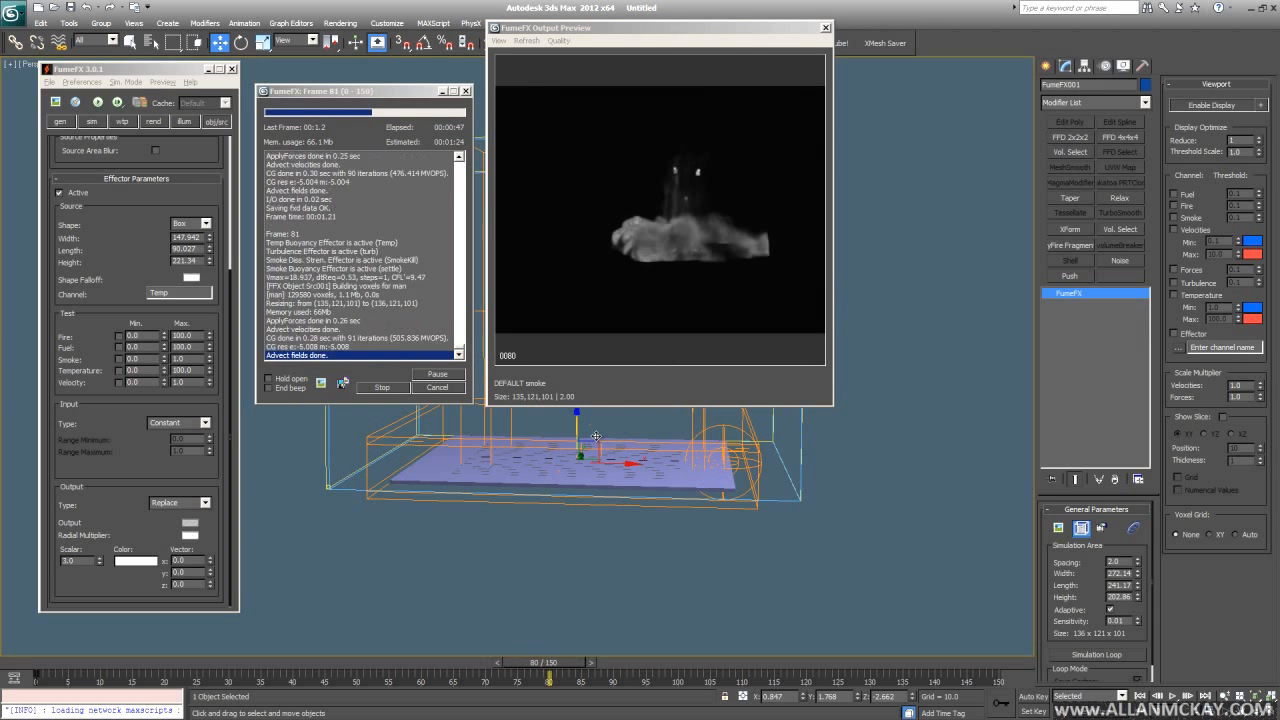
mouse_move(596, 434)
middle_mouse_down("alt")
mouse_move(581, 520)
mouse_move(584, 452)
middle_mouse_up("alt")
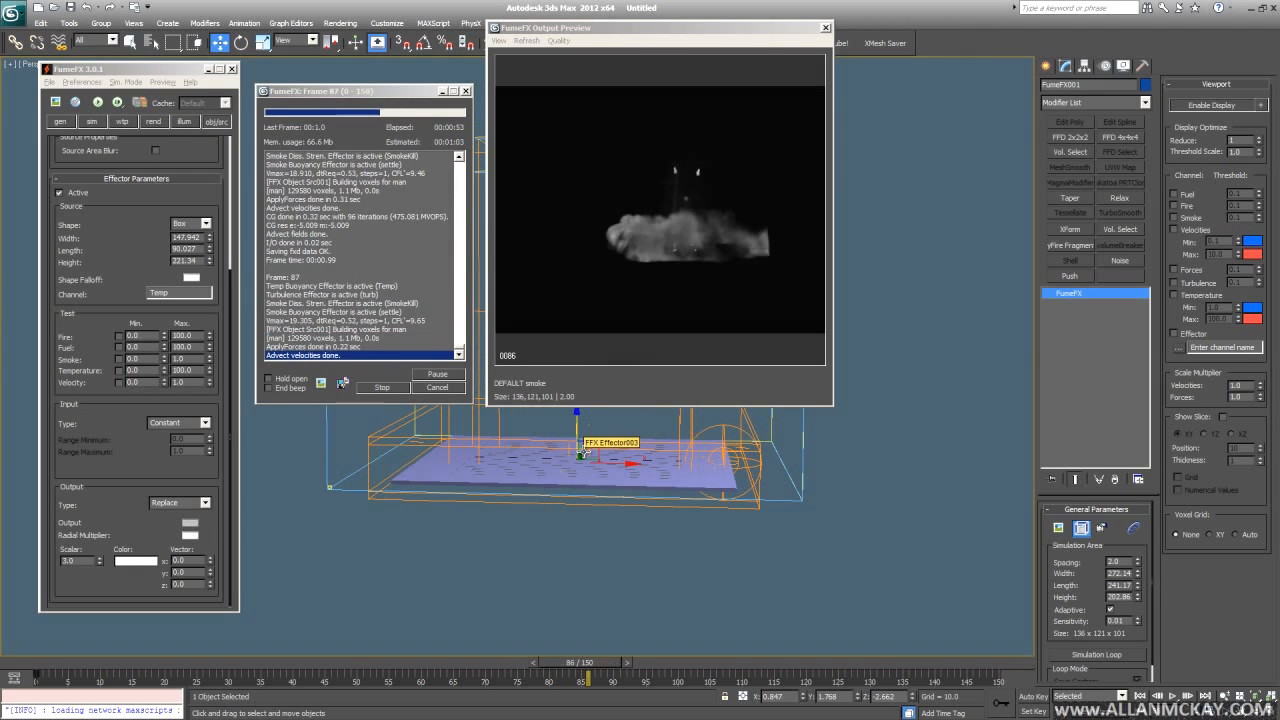
key("Escape")
- Play back the cached smoke from frame 0, deselect the container, and scrub to frame 85
key("Home")
key("slash")
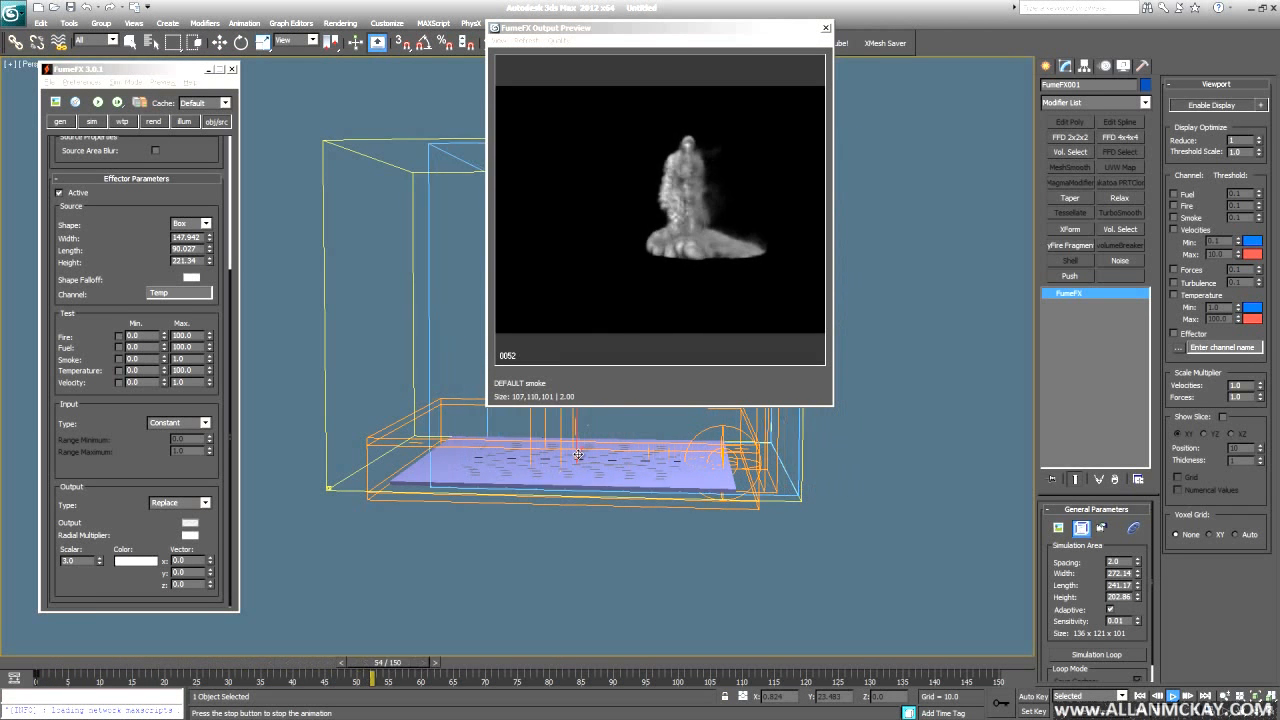
key("w")
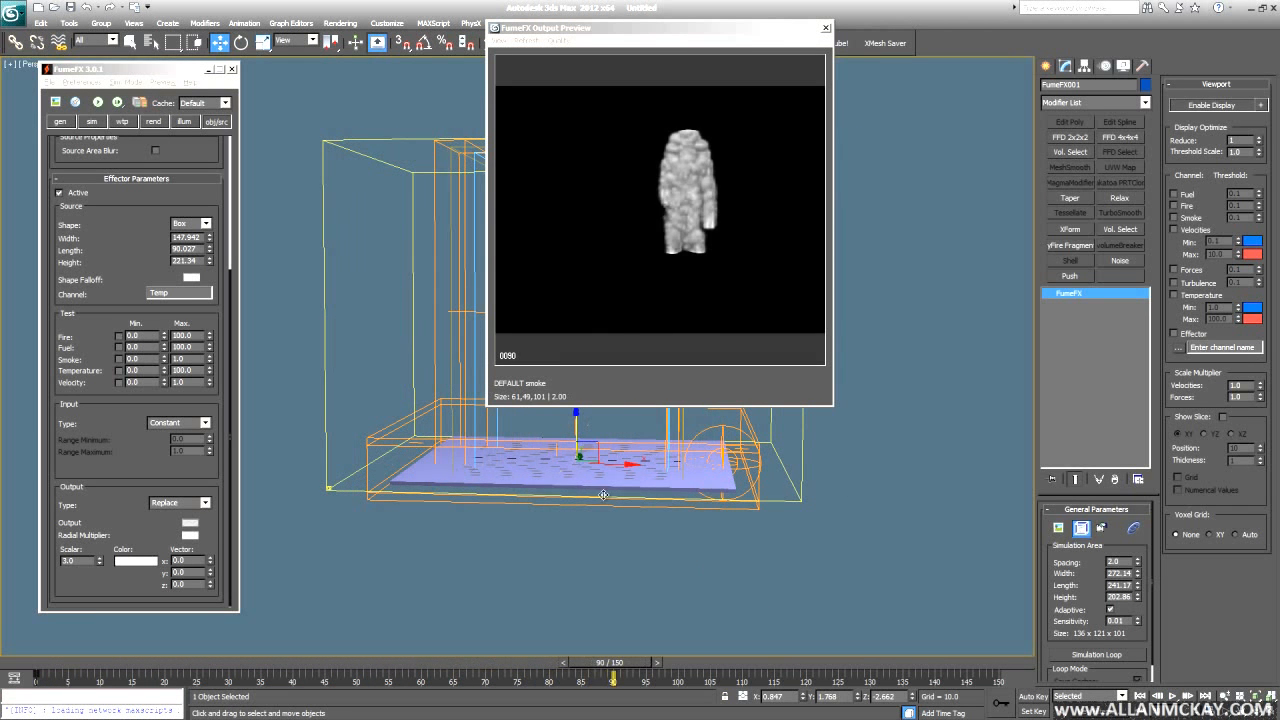
key("Home")
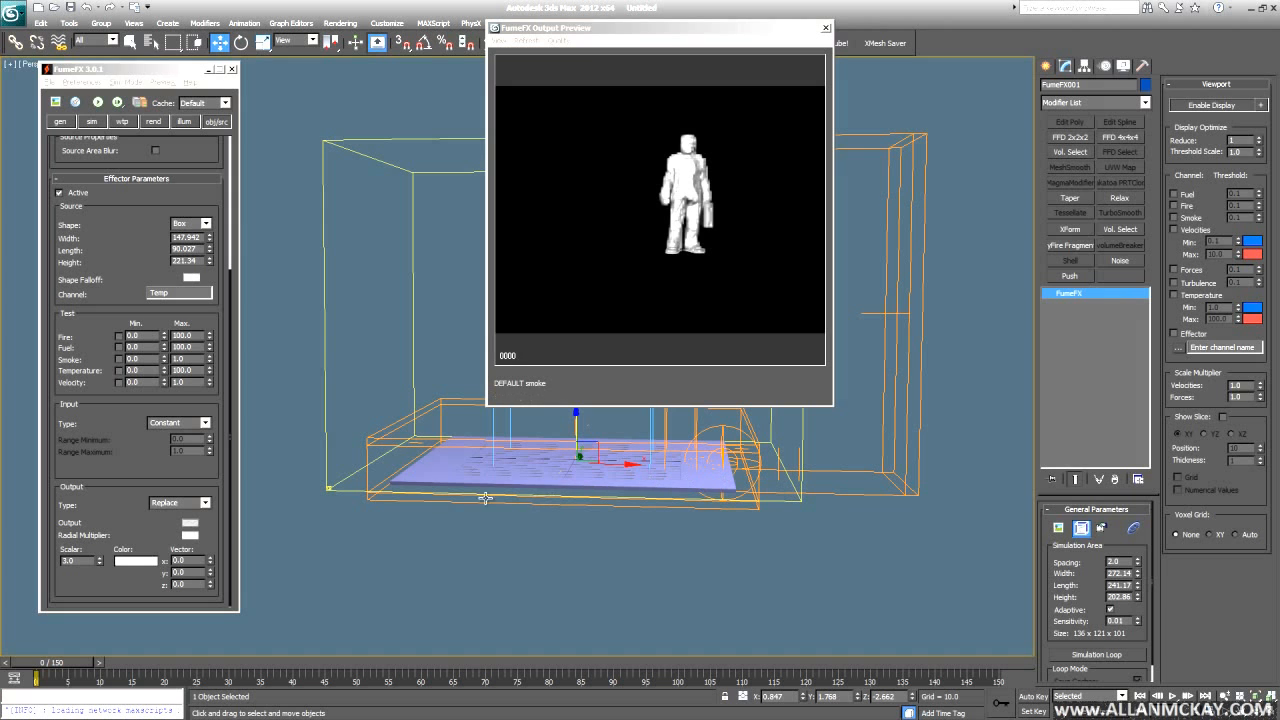
left_click(646, 527)
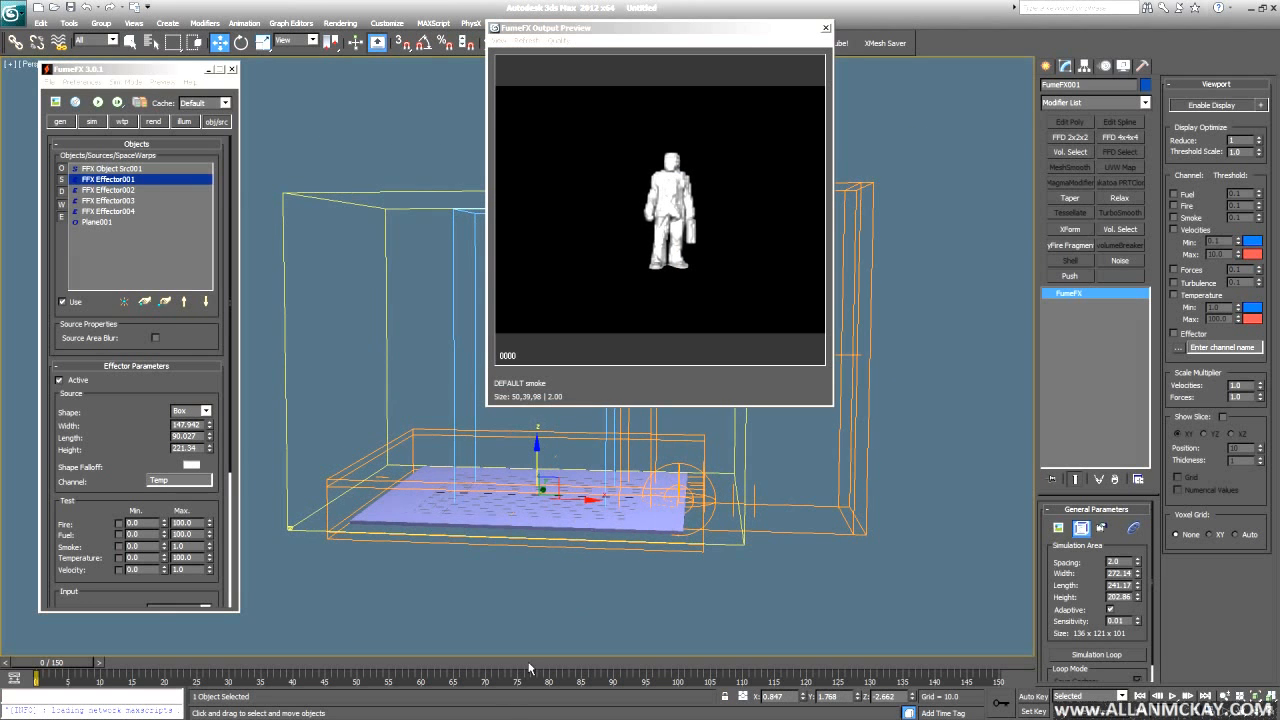
left_click_drag(516, 663, 573, 663)
middle_click_drag(660, 532, 560, 642, "alt")
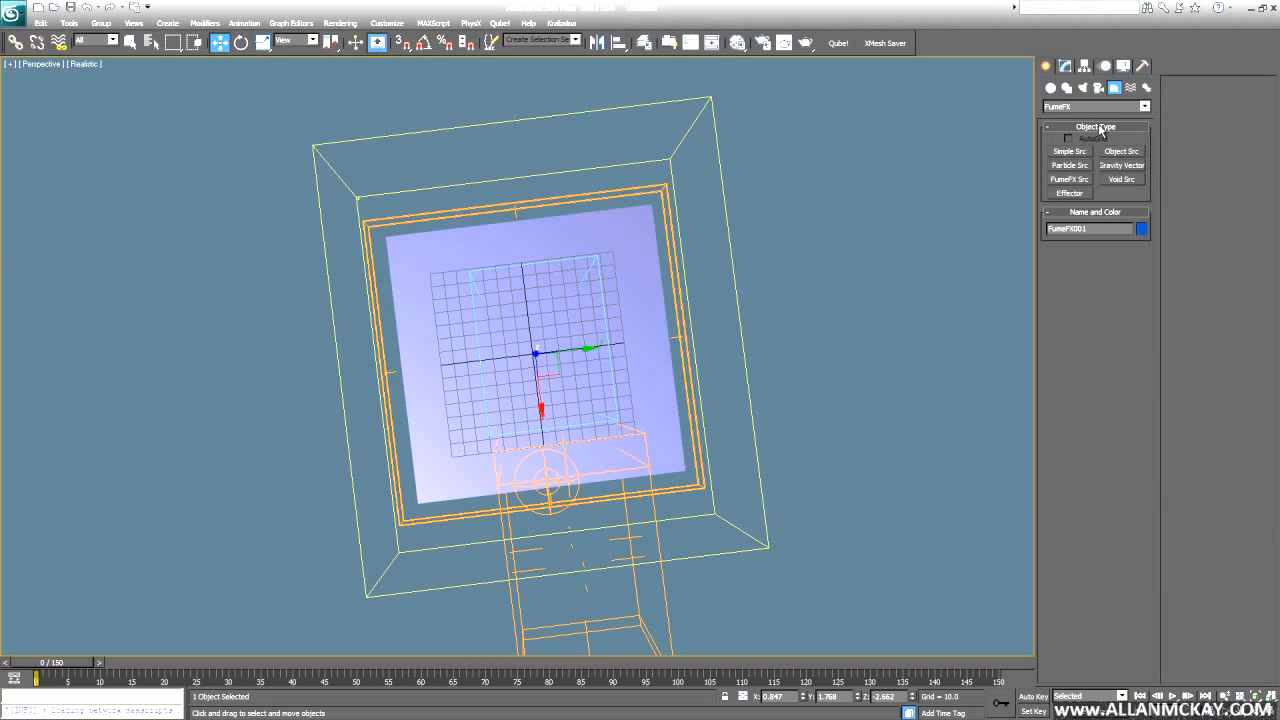
- Draw a cylindrical FumeFX effector at the container centre in the wireframe Top view
left_click(1072, 194)
key("t")
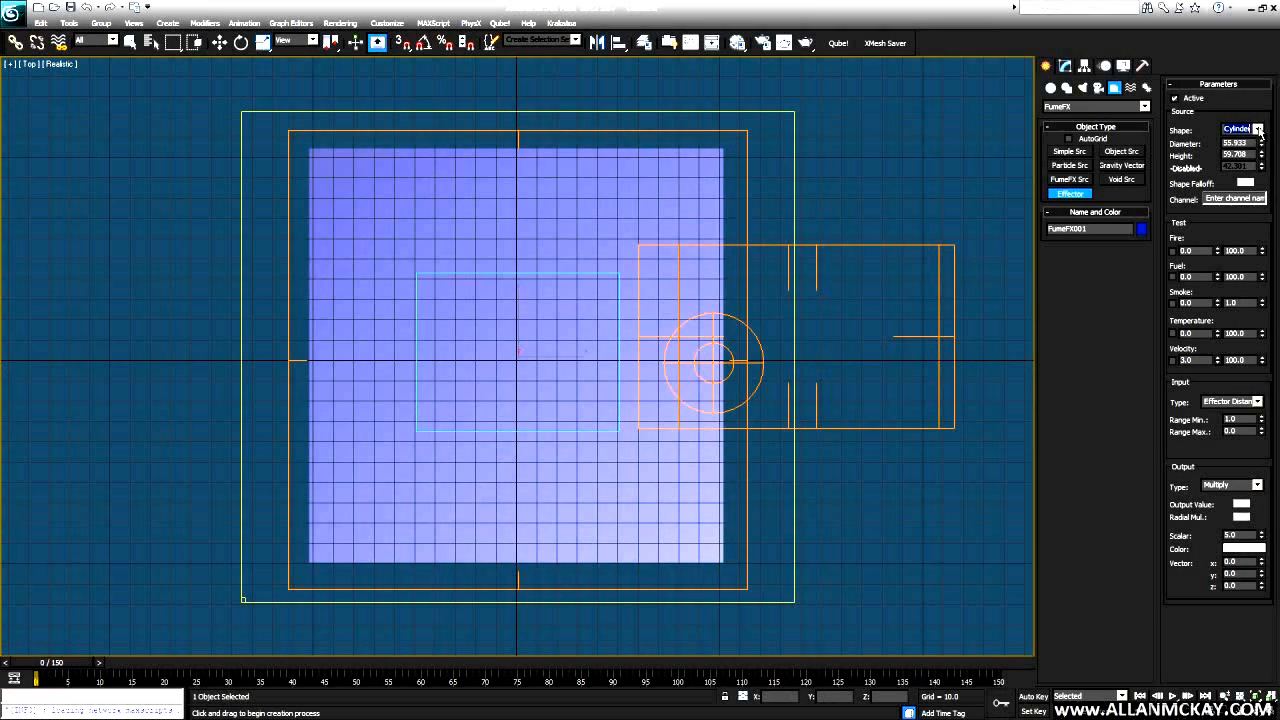
scroll(545, 347, "down", 3)
key("F3")
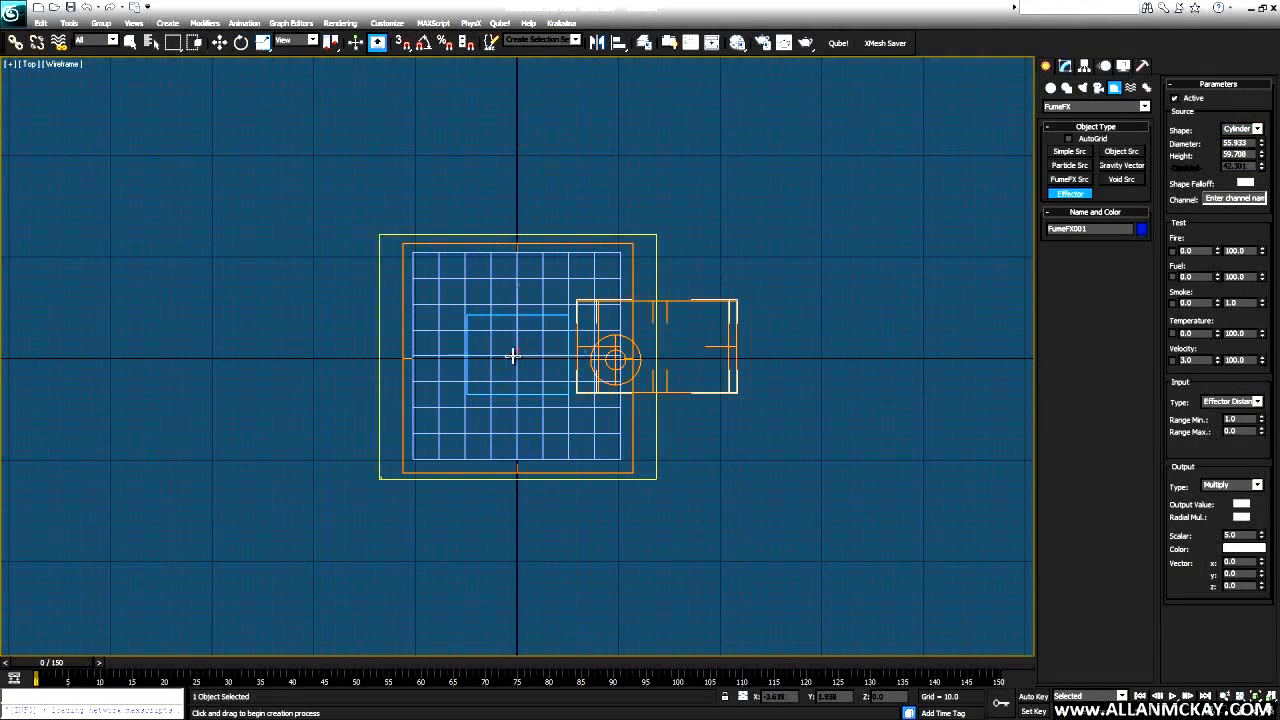
left_click_drag(516, 355, 568, 330)
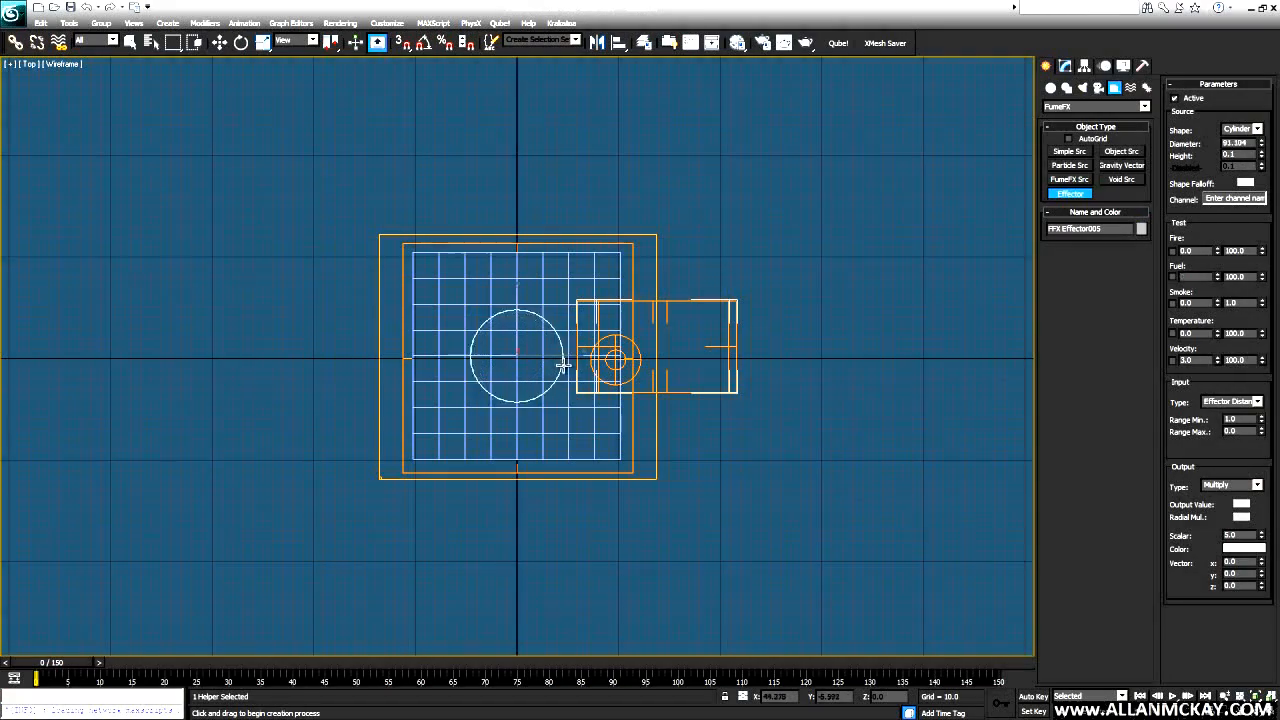
right_click(565, 296)
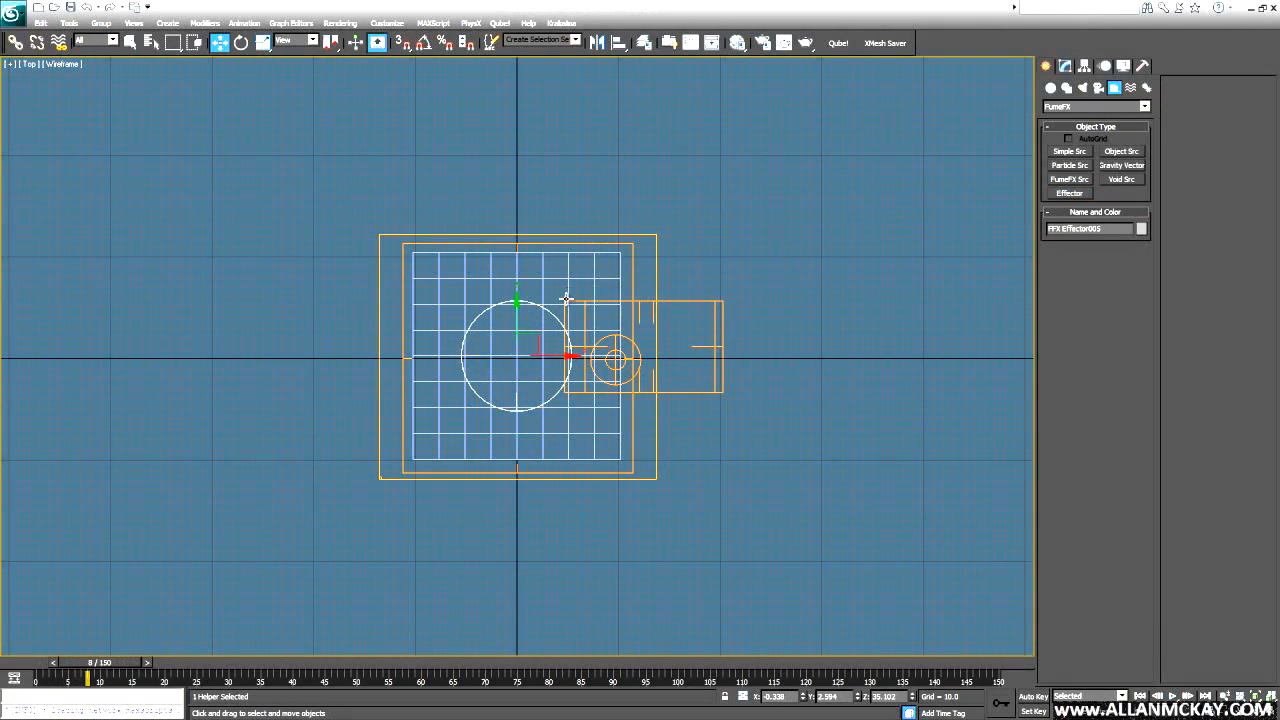
left_click_drag(535, 339, 541, 338)
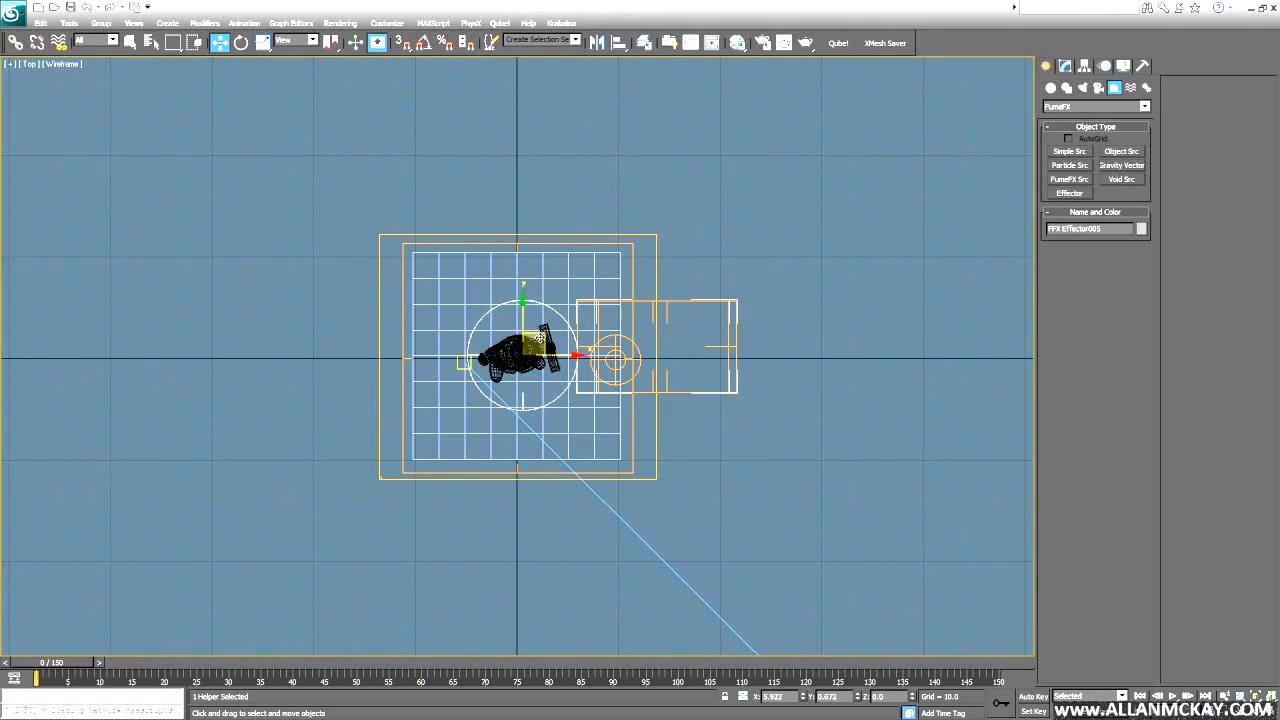
- Set the new effector's diameter to 141.549 and height to 216.933
left_click(1065, 65)
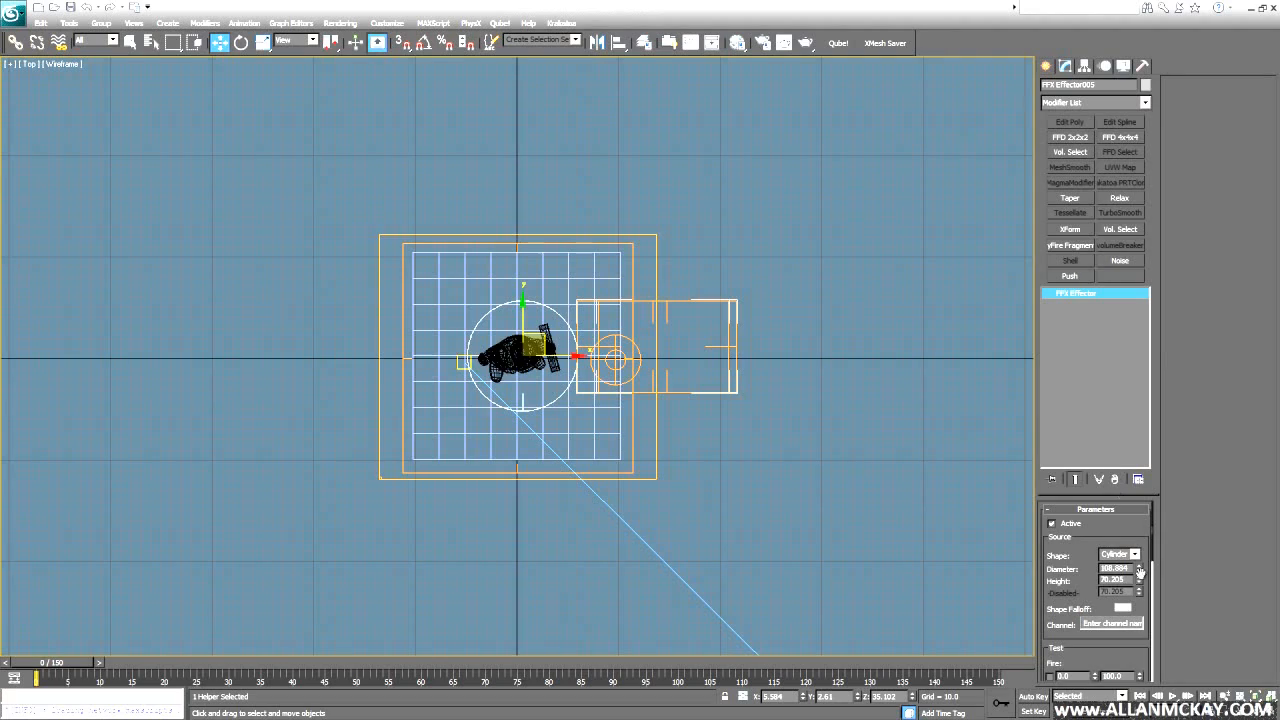
left_click_drag(1136, 567, 1138, 549)
key("p")
middle_click_drag(521, 373, 530, 245, "alt")
middle_click_drag(530, 245, 550, 430, "ctrl+alt")
key("w")
left_click_drag(1138, 582, 515, 265)
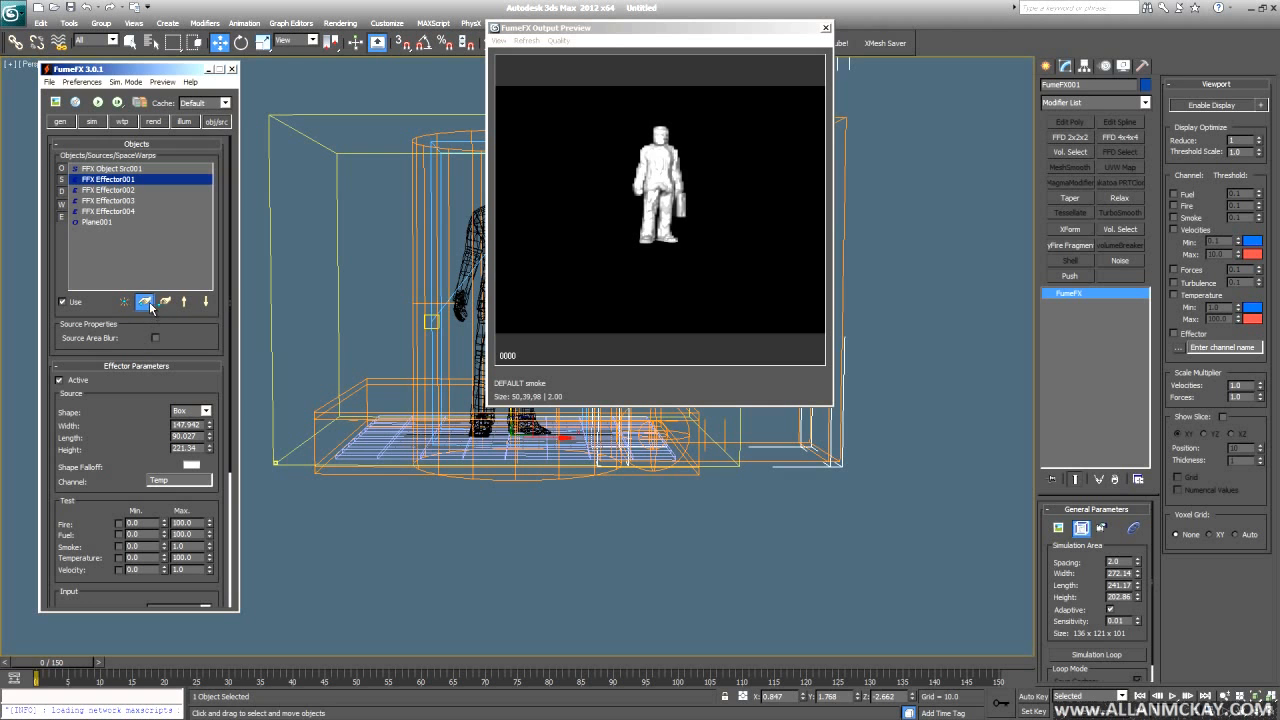
- Add FFX Effector005 to the FumeFX objects list and inspect its Input Type options
middle_click_drag(474, 363, 461, 365)
left_click(403, 249)
left_click(114, 231)
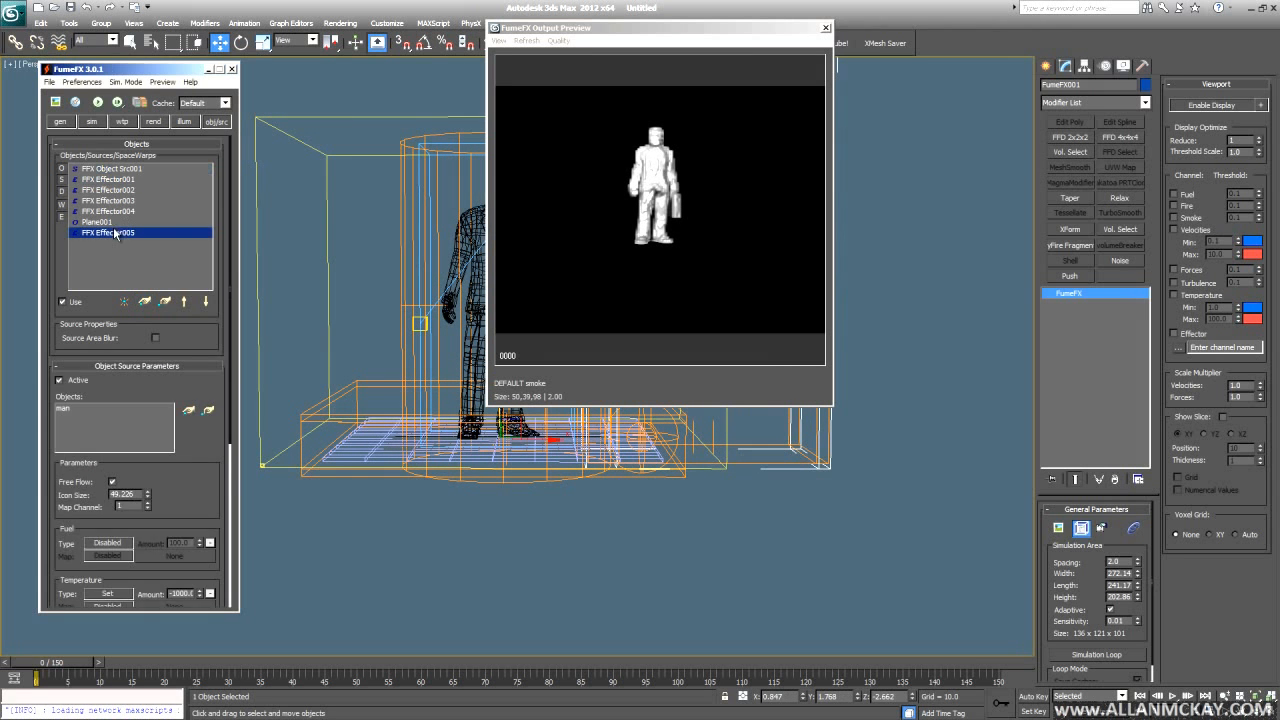
scroll(115, 399, "down", 3)
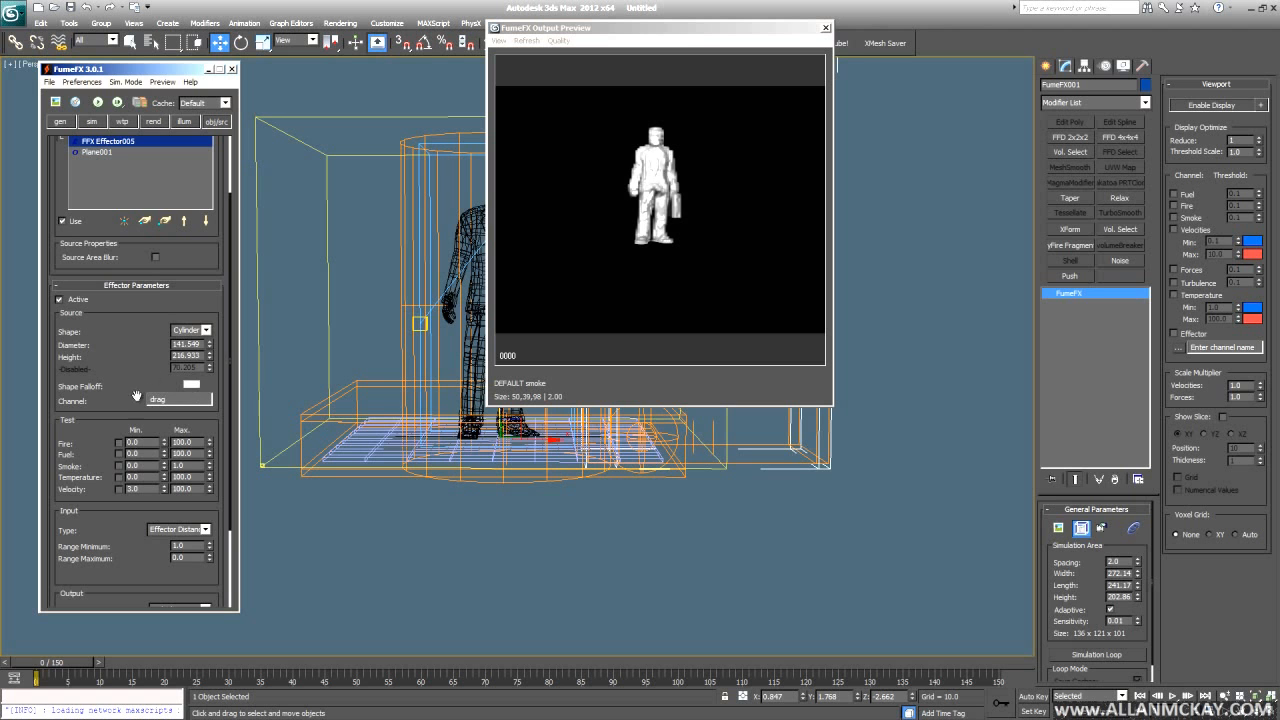
scroll(107, 506, "down", 4)
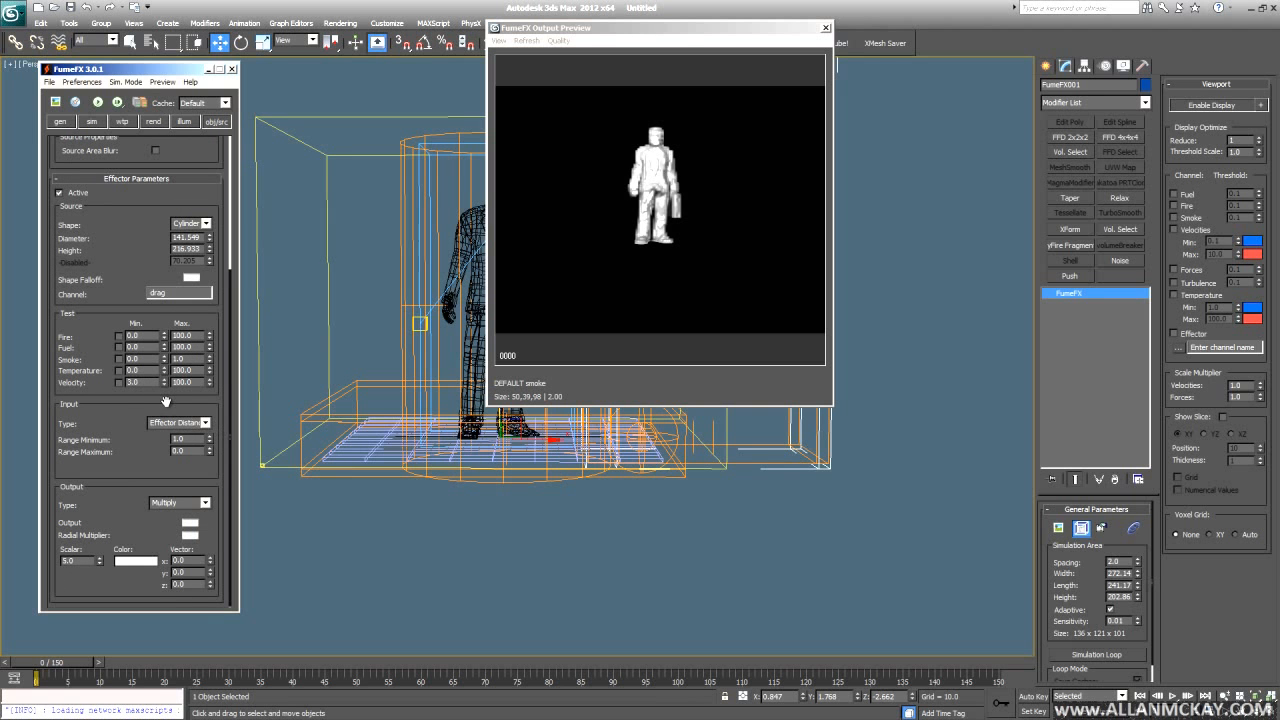
left_click(205, 423)
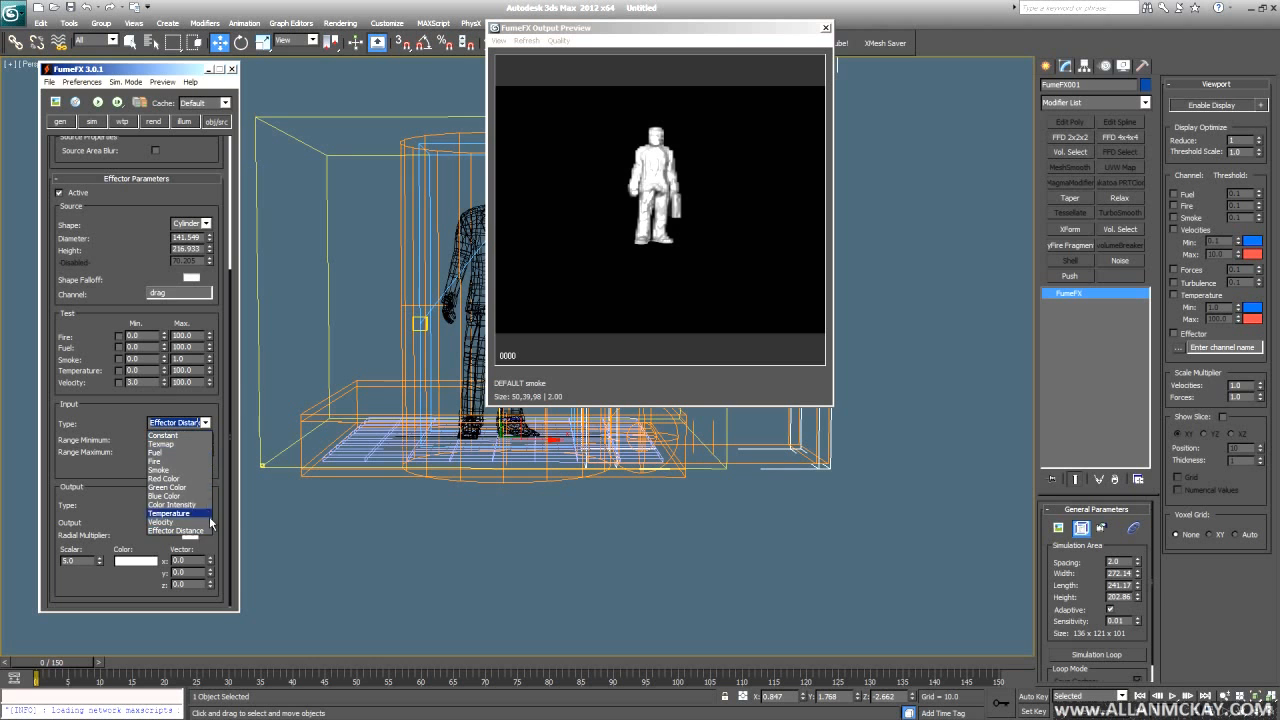
left_click(206, 457)
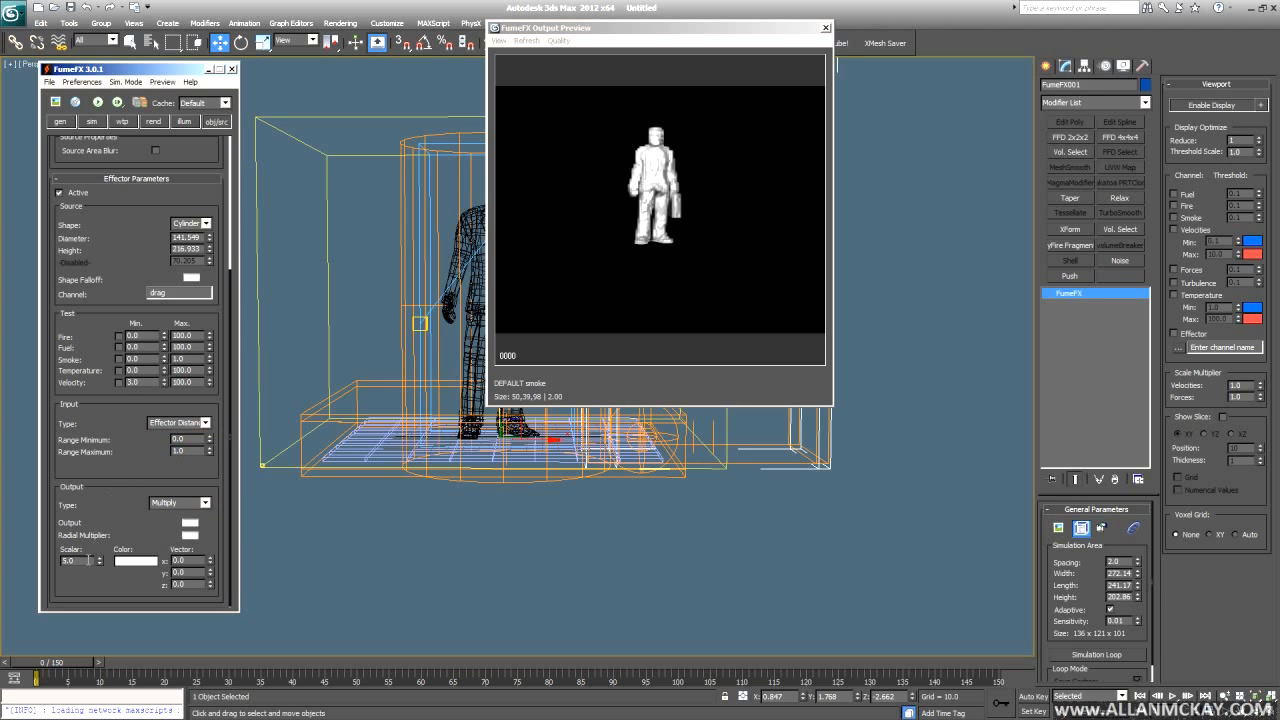
- Bring up Effector Connect for Velocity Damping with its channel list showing
left_click(93, 121)
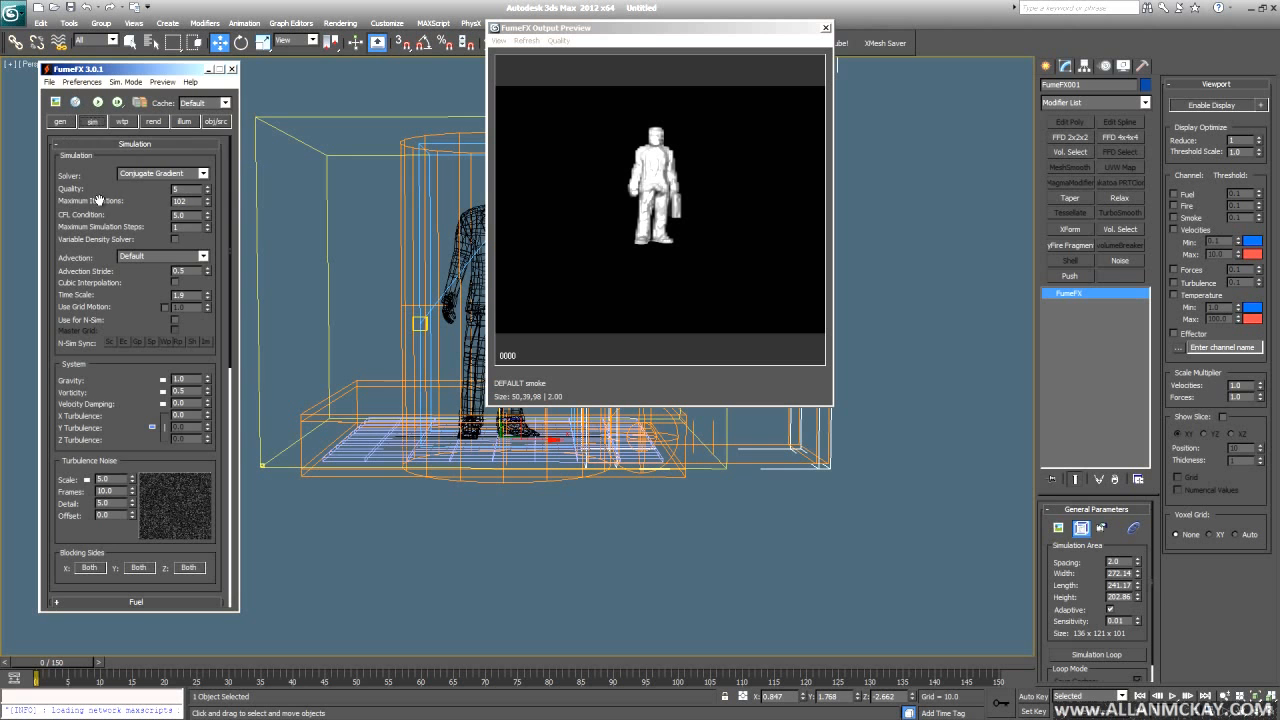
scroll(140, 380, "down", 1)
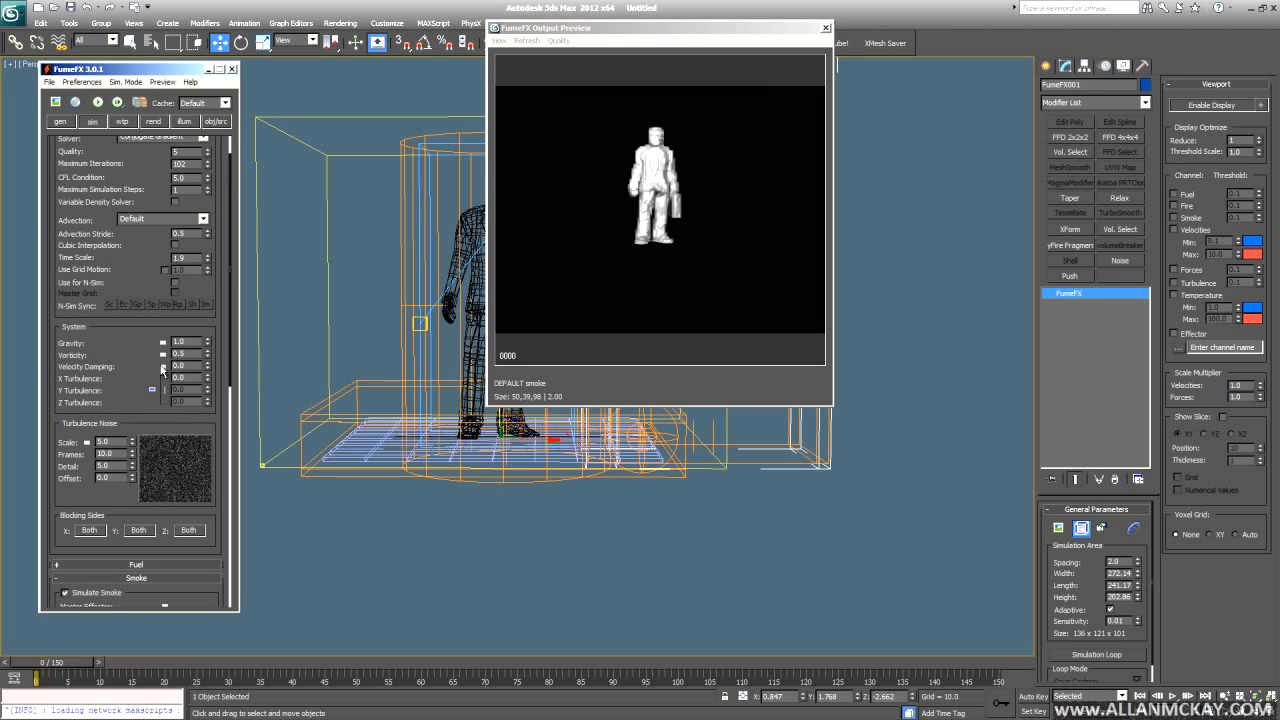
left_click(163, 367)
left_click(290, 136)
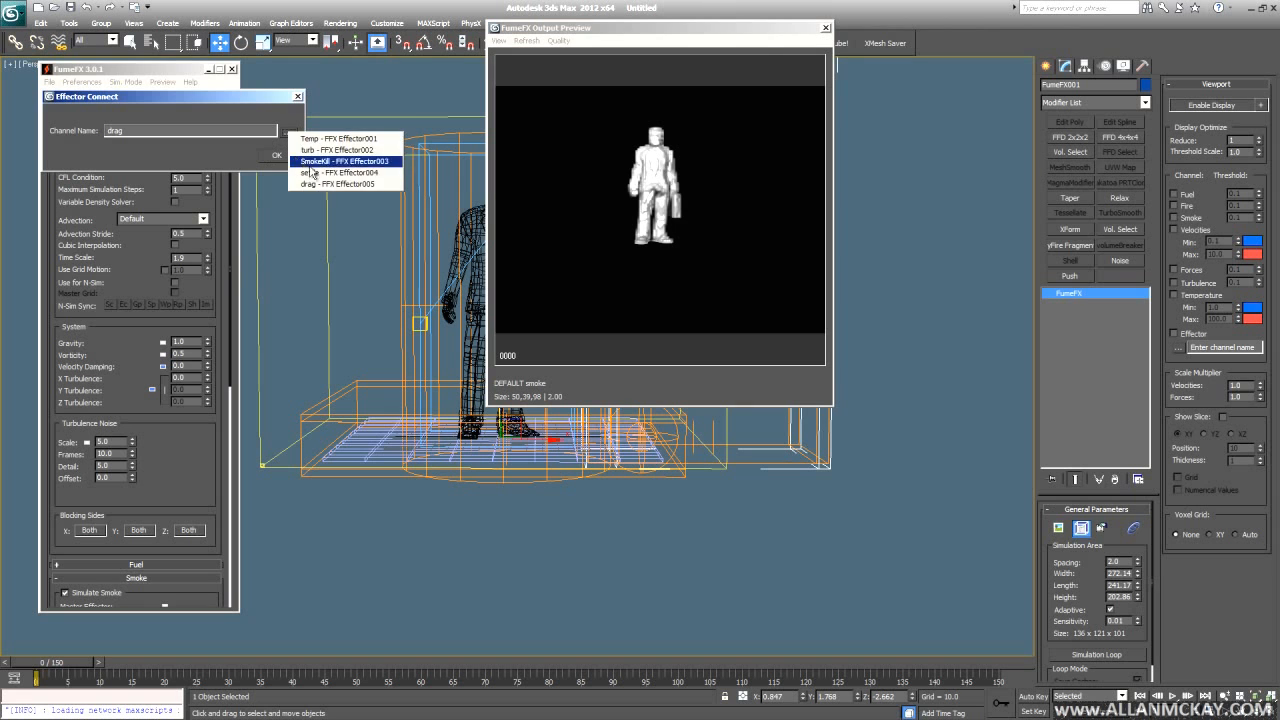
- Connect Velocity Damping to the drag channel and select the drag effector
left_click(300, 178)
left_click(277, 155)
middle_click_drag(309, 303, 311, 324)
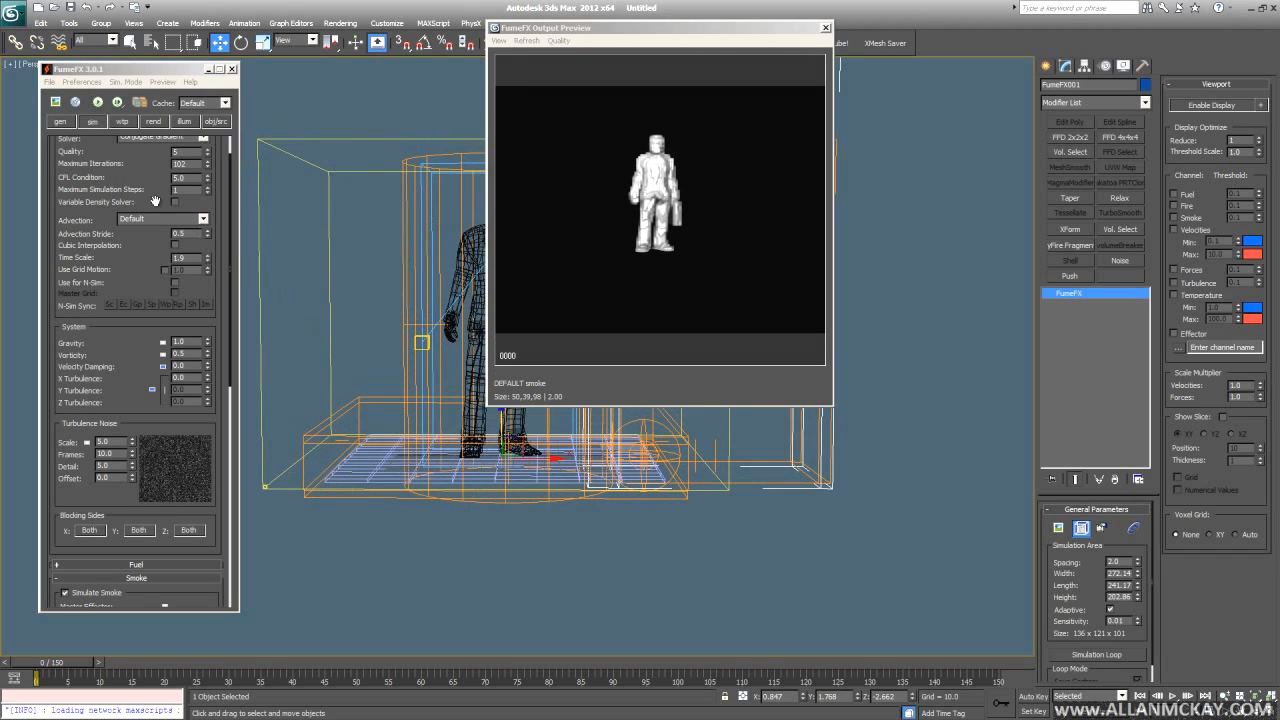
left_click(98, 103)
middle_click_drag(482, 468, 375, 605, "alt")
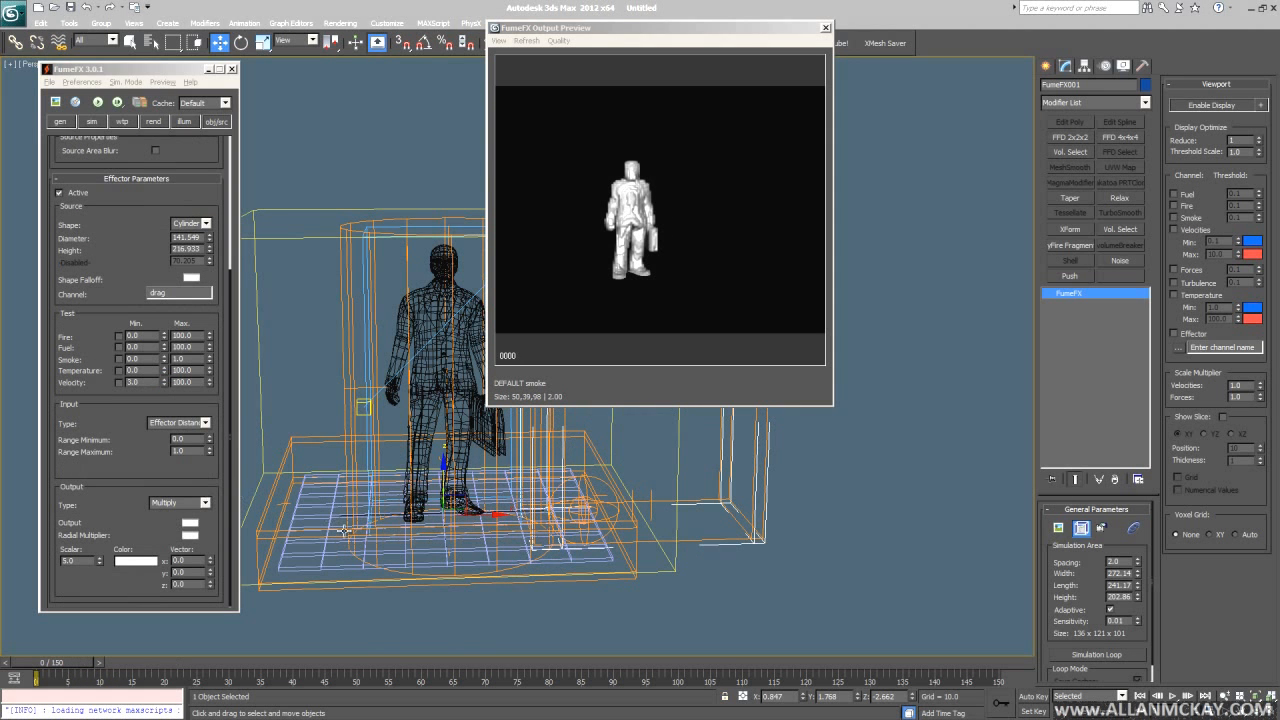
- Set the drag effector's Output Type to Replace and preview later frames
left_click(180, 502)
left_click(172, 531)
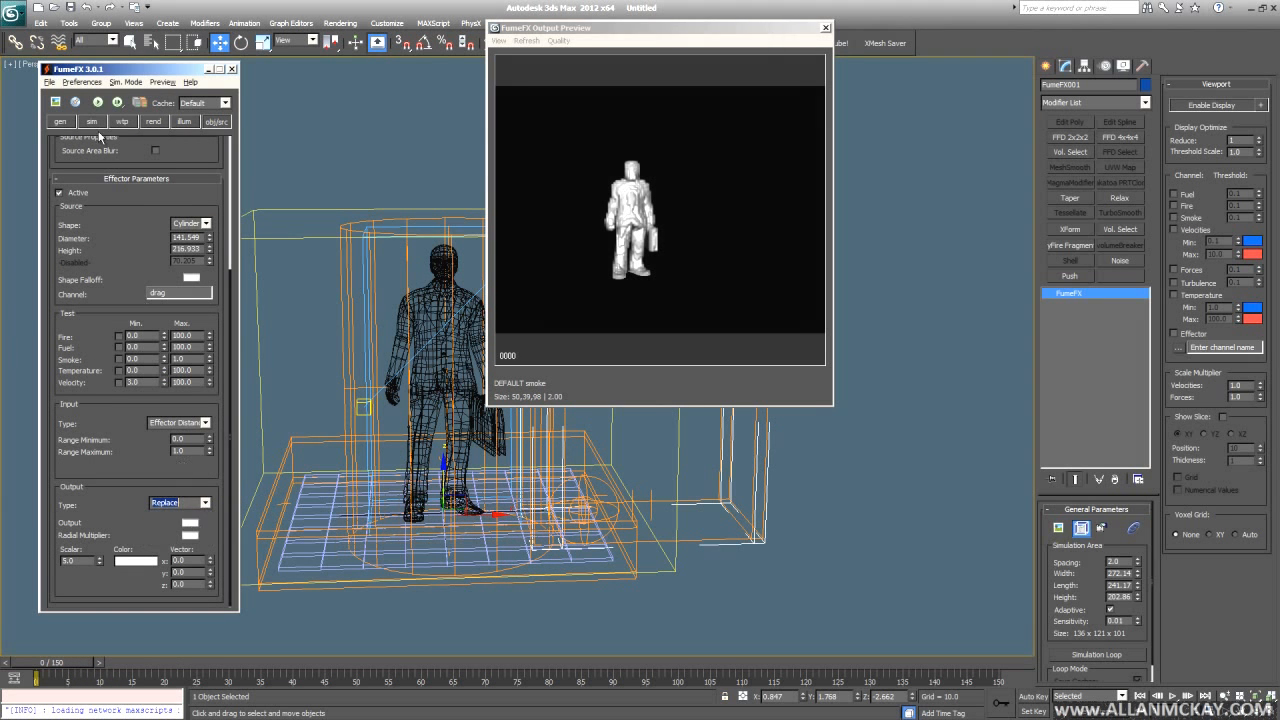
left_click_drag(60, 663, 432, 683)
key("Home")
key("w")
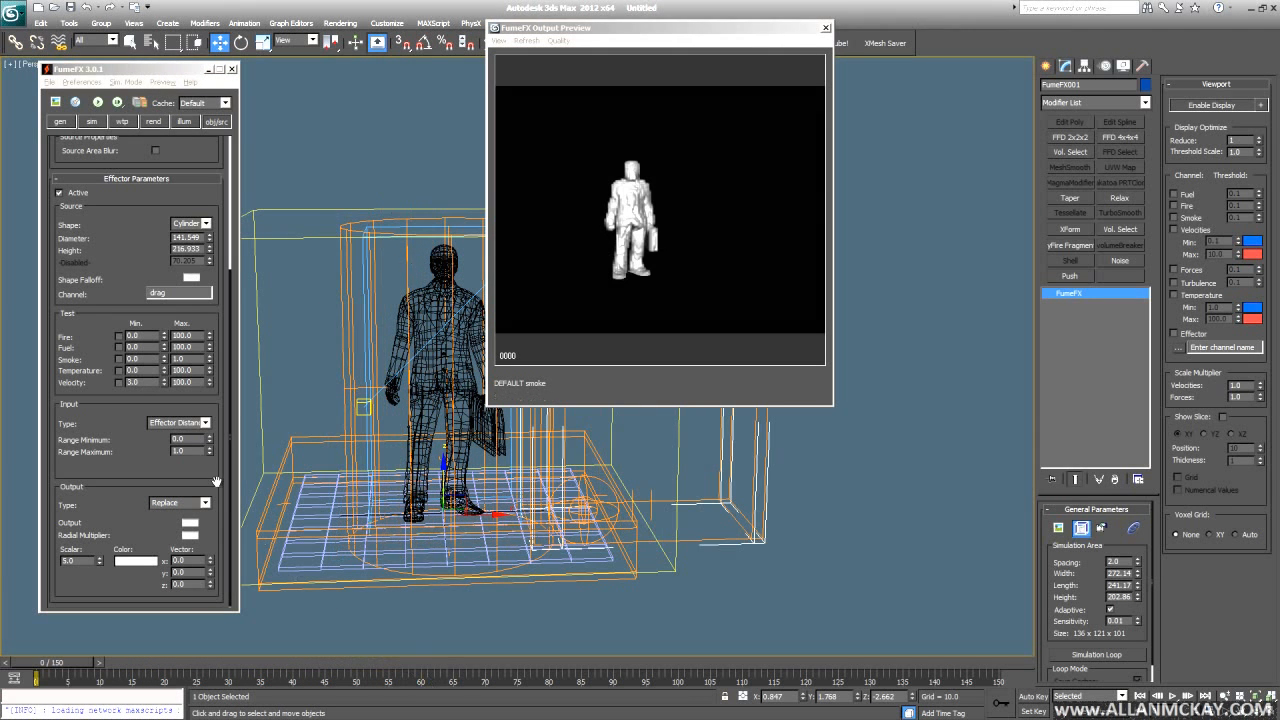
- Set the drag effector's range to 10–100 and start the simulation
double_click(182, 439)
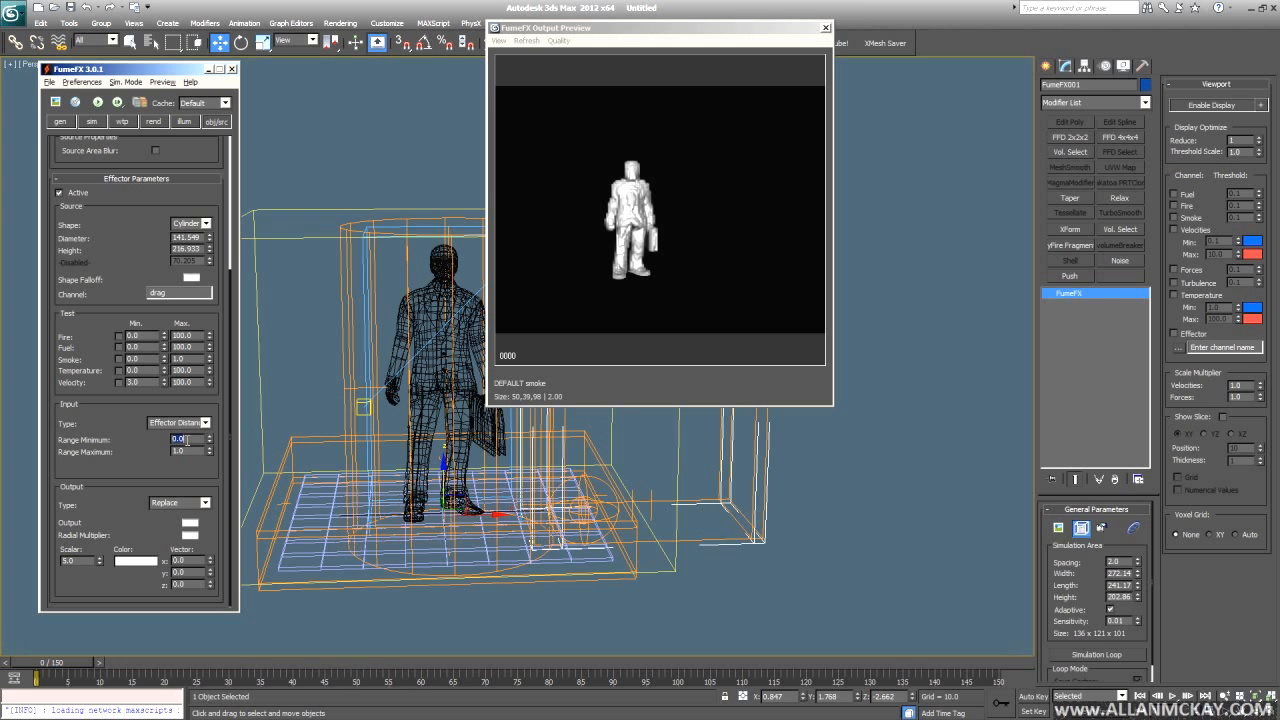
key("Return")
middle_click_drag(322, 526, 282, 540, "alt")
left_click(98, 103)
- Orbit as the simulation runs, then browse the FumeFX output directory with the effectors3 cache files
middle_click_drag(580, 480, 513, 497, "alt")
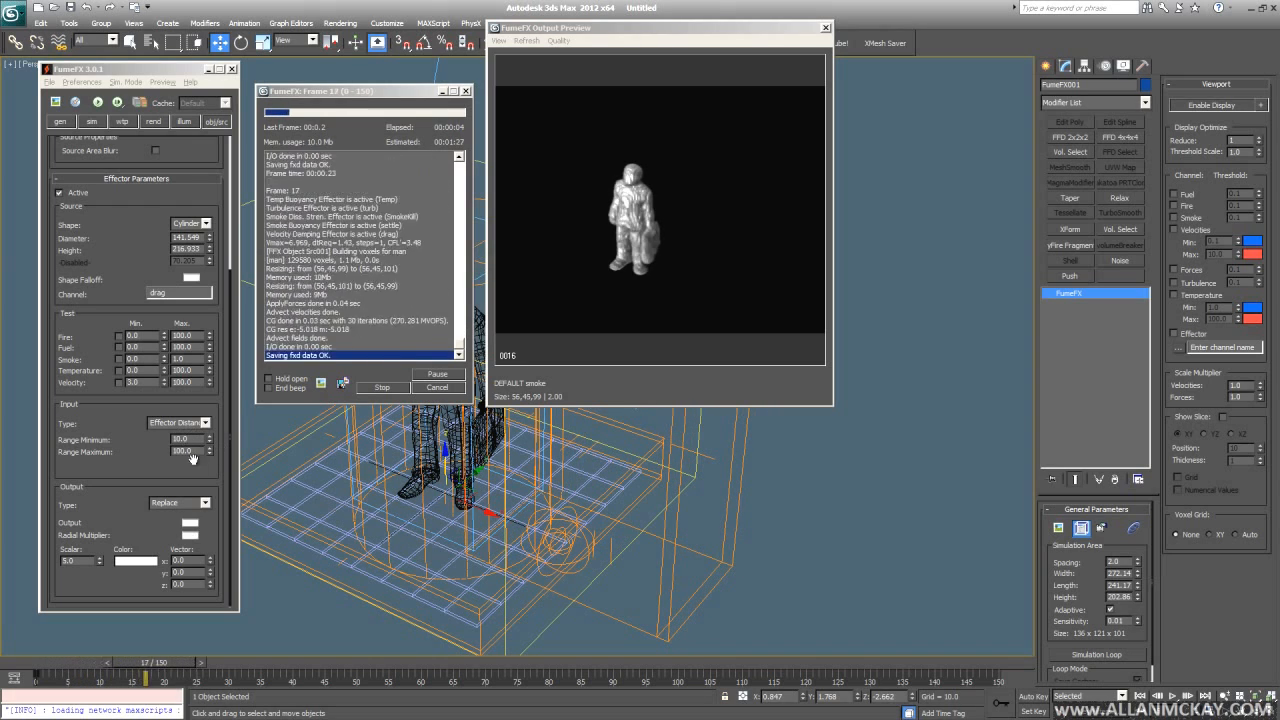
scroll(419, 543, "up", 3)
middle_click_drag(420, 544, 441, 530, "alt")
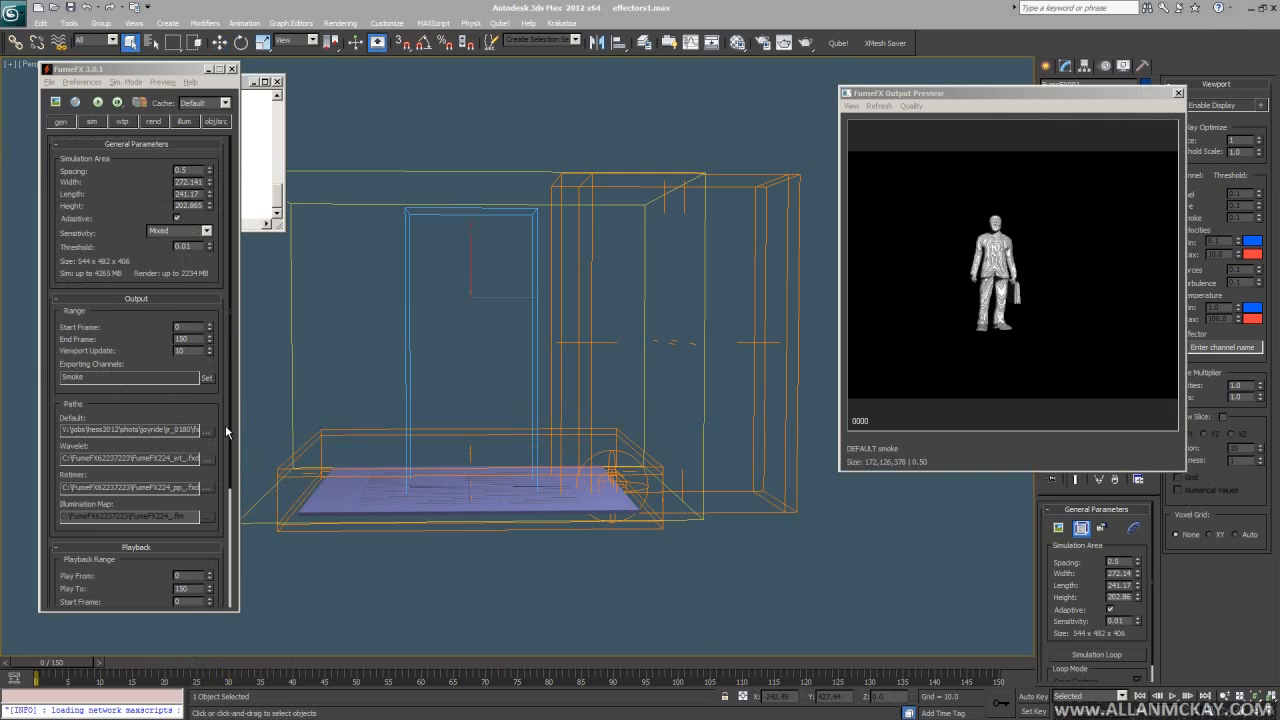
left_click(229, 433)
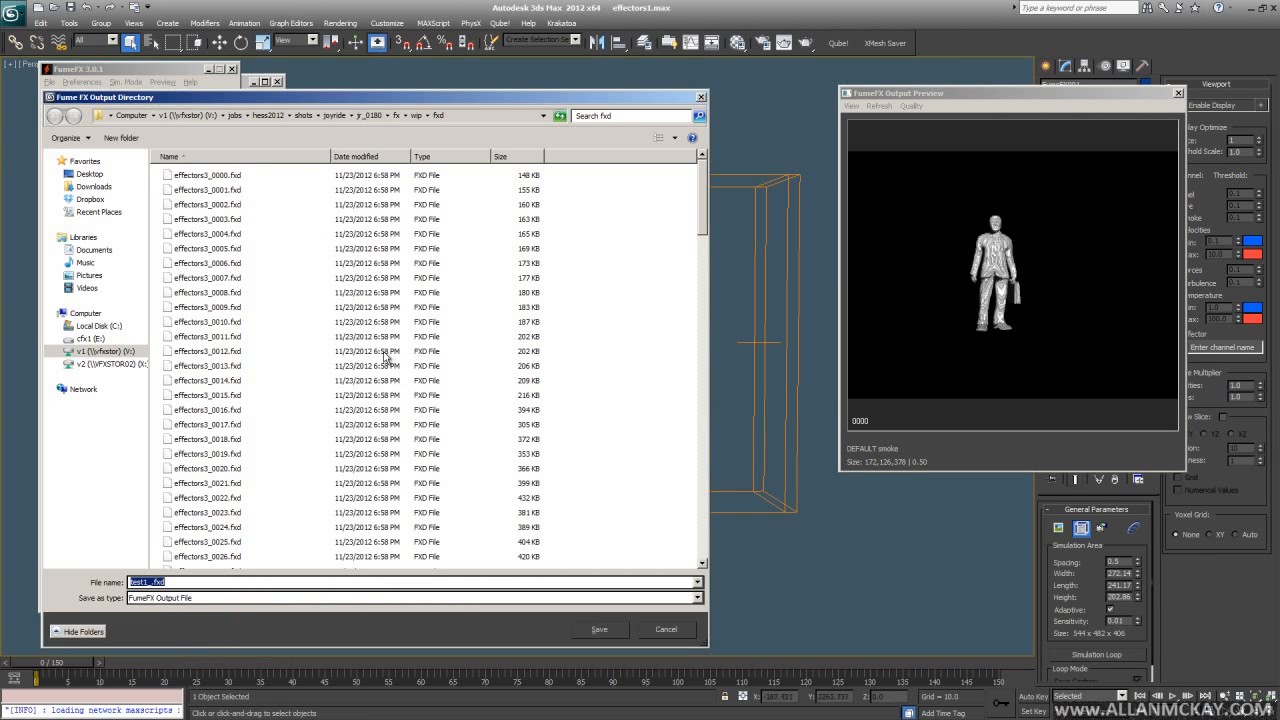
- Close the output directory browser and orbit and zoom to a corner view of the floor
key("End")
key("Escape")
middle_click_drag(600, 528, 584, 548, "alt")
middle_click_drag(584, 548, 498, 508, "ctrl+alt")
middle_click_drag(498, 508, 497, 500, "ctrl+alt")
mouse_move(853, 448)
middle_mouse_down("alt")
mouse_move(798, 440)
mouse_move(909, 426)
mouse_move(838, 437)
middle_mouse_up("alt")
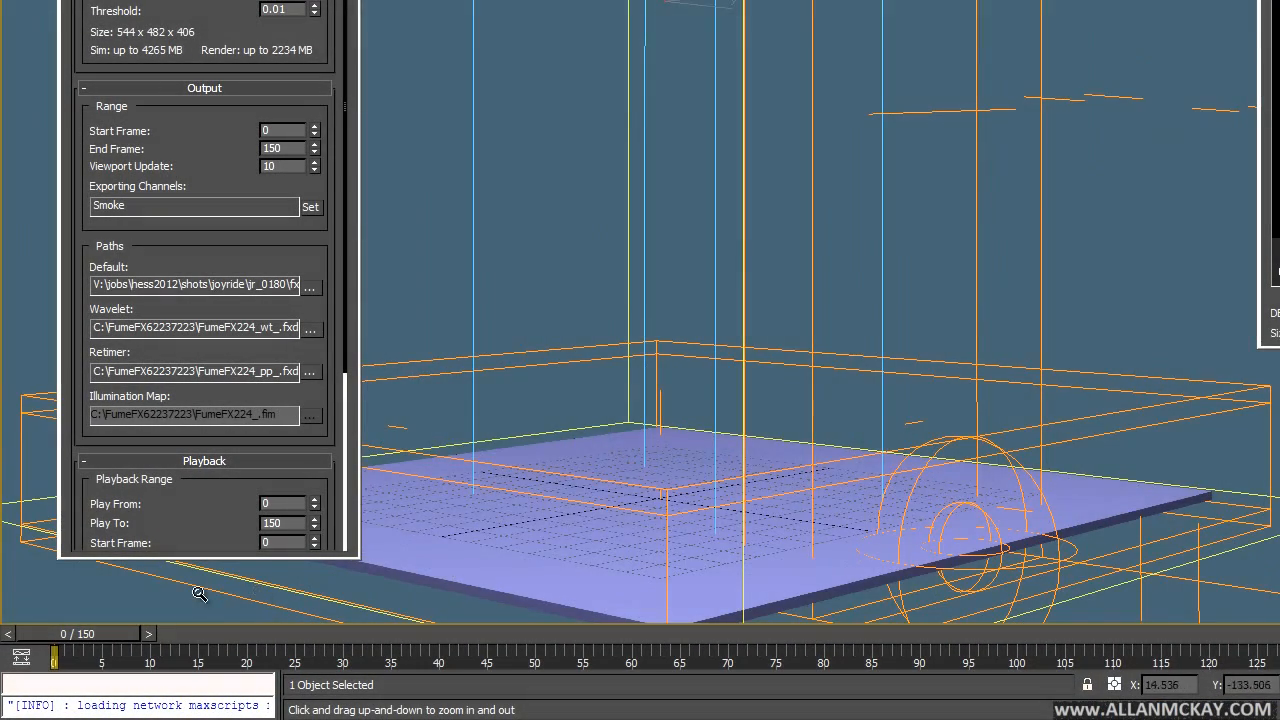
- Scrub the cached simulation around frames 30–31, then play it from the start
left_click(148, 634)
left_click_drag(218, 638, 349, 648)
middle_click_drag(846, 489, 565, 592, "ctrl+alt")
left_click_drag(328, 640, 746, 633)
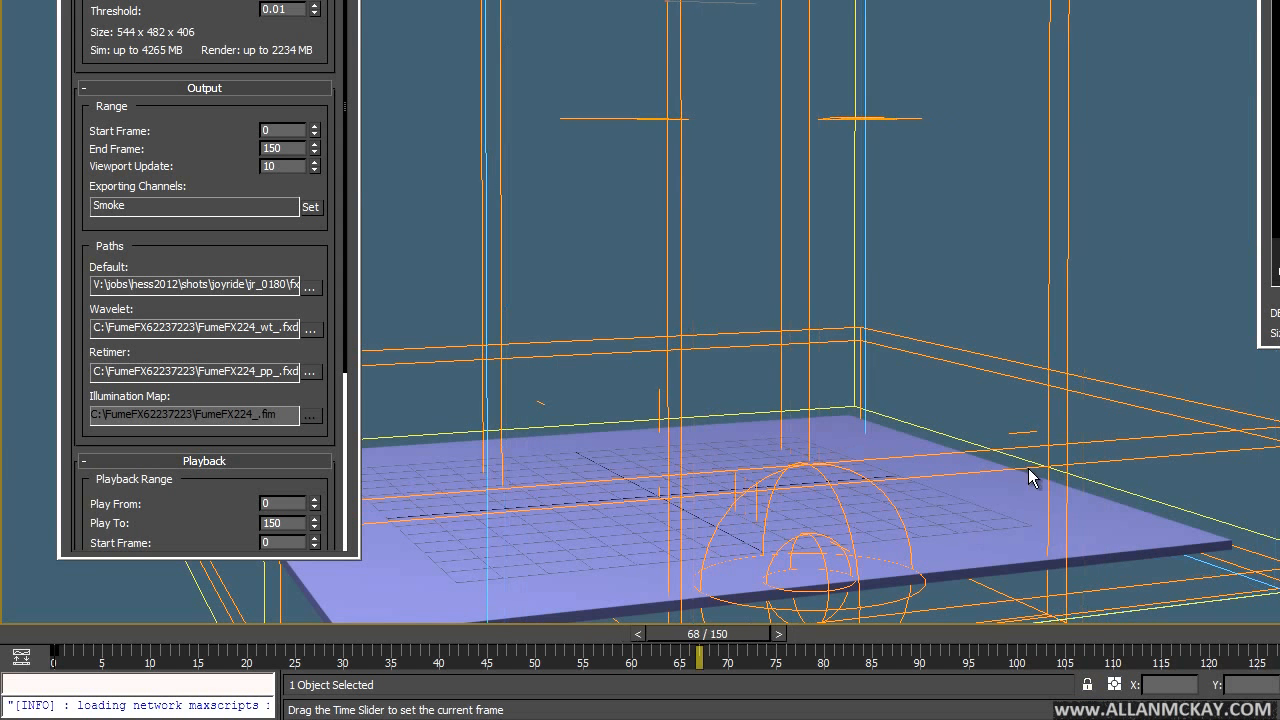
middle_click_drag(1017, 456, 1094, 450, "alt")
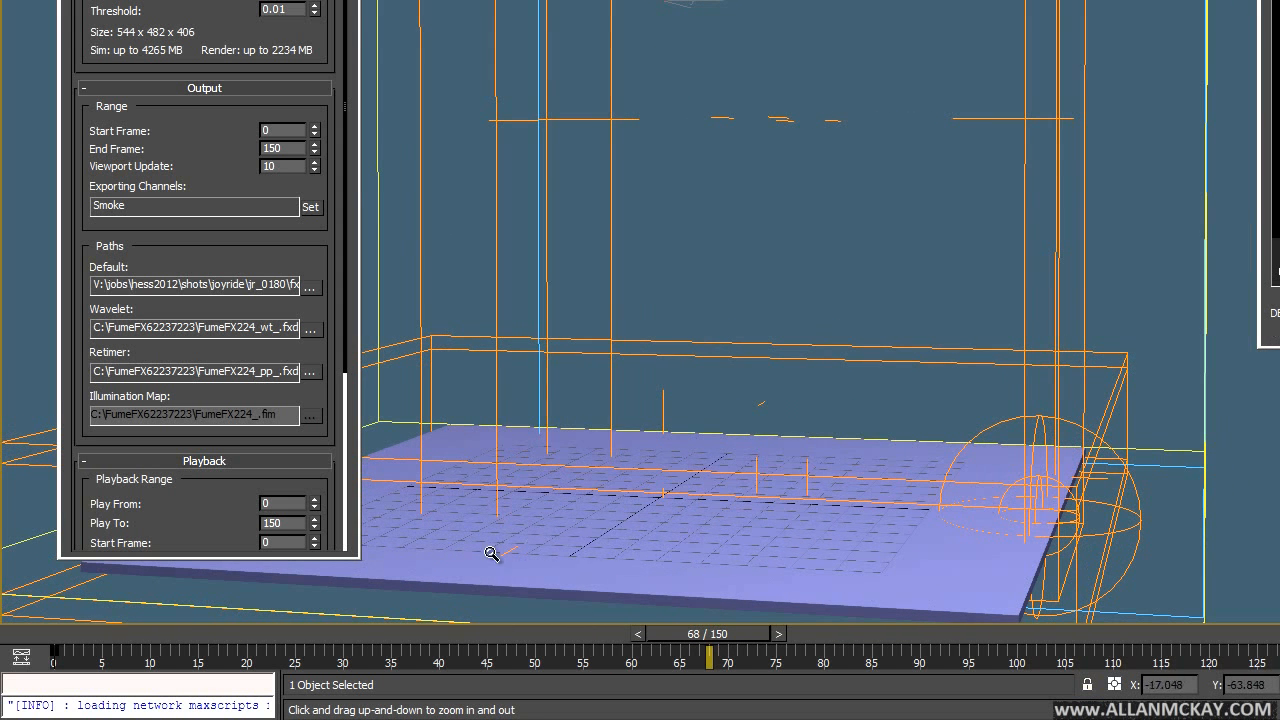
left_click_drag(187, 632, 741, 633)
middle_click_drag(758, 454, 654, 447, "alt")
key("Home")
key("/")
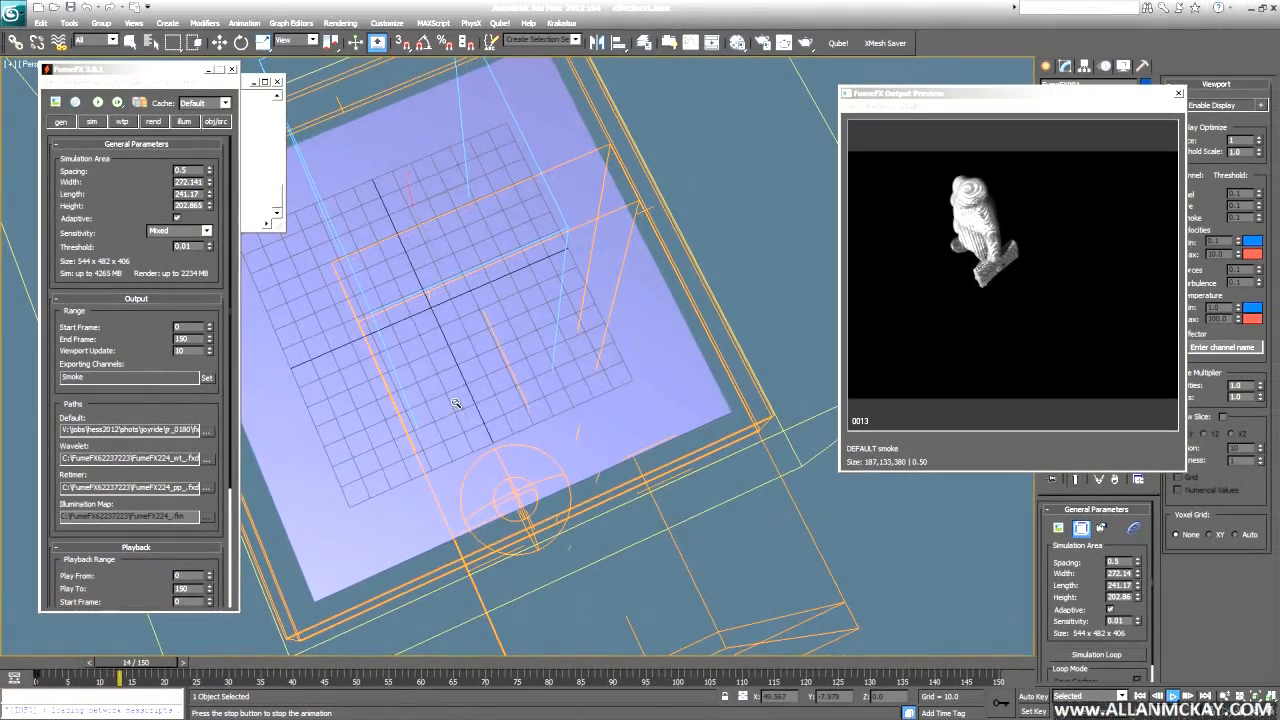
- Review the smoke playback from low and high angles, then bring the Vimeo browser window over the scene
middle_click_drag(531, 360, 599, 392)
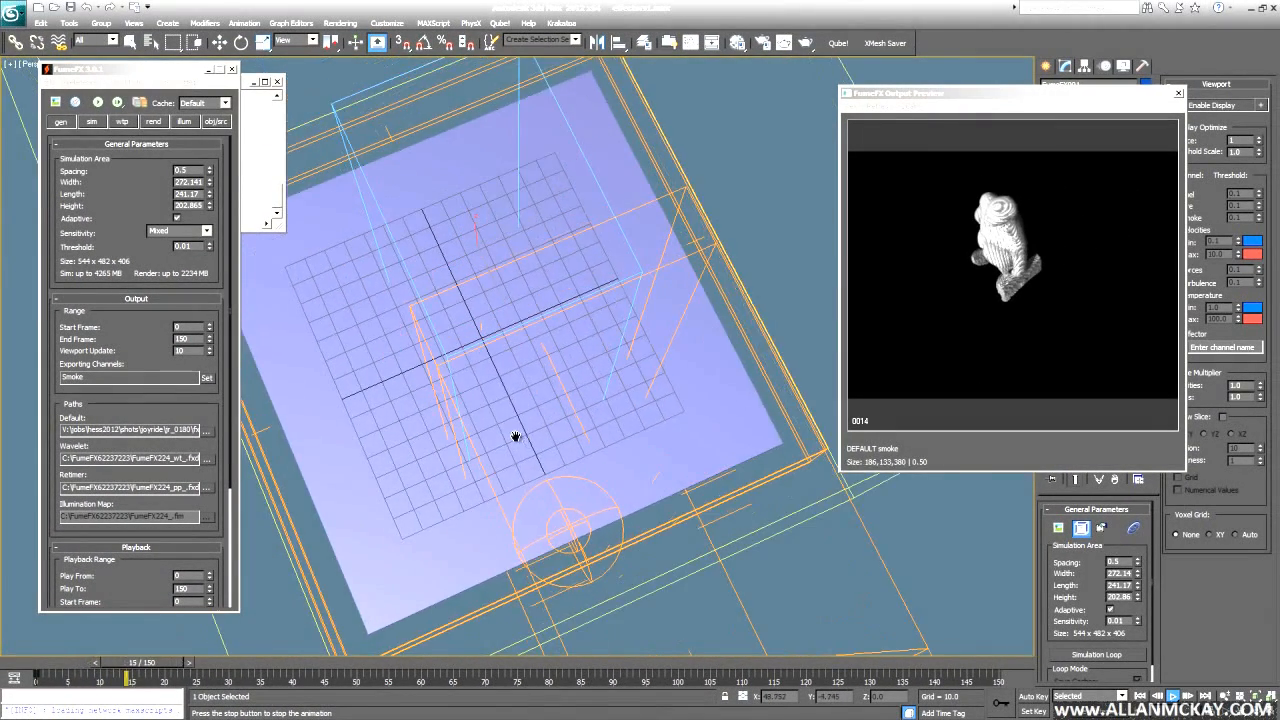
scroll(584, 374, "up", 3)
middle_click_drag(520, 397, 537, 374, "alt")
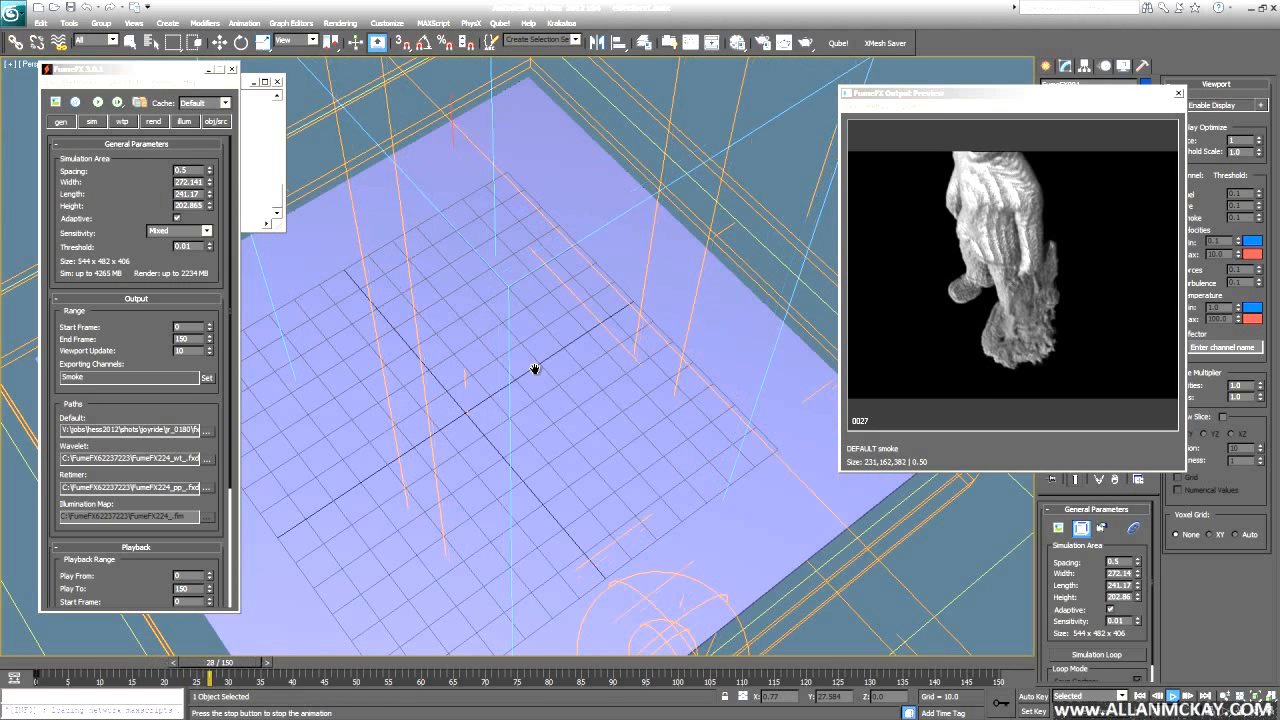
middle_click_drag(537, 386, 551, 359, "alt")
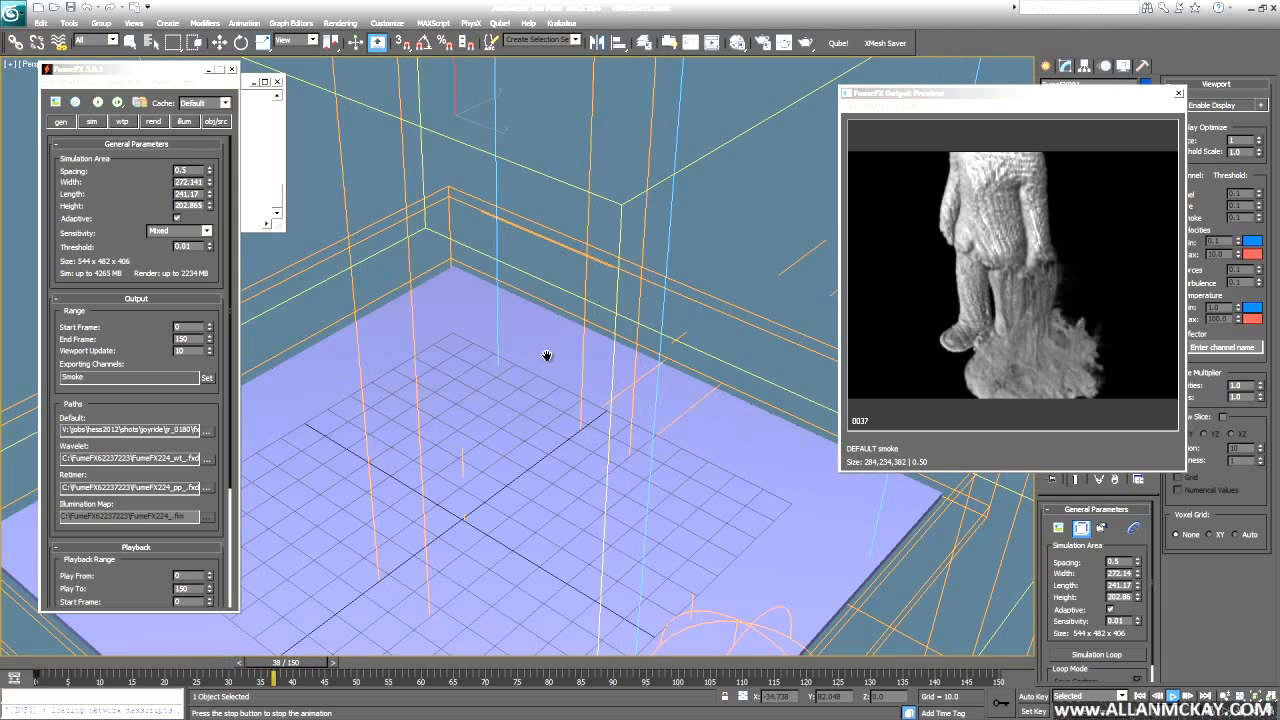
middle_click_drag(523, 380, 523, 423, "ctrl+alt")
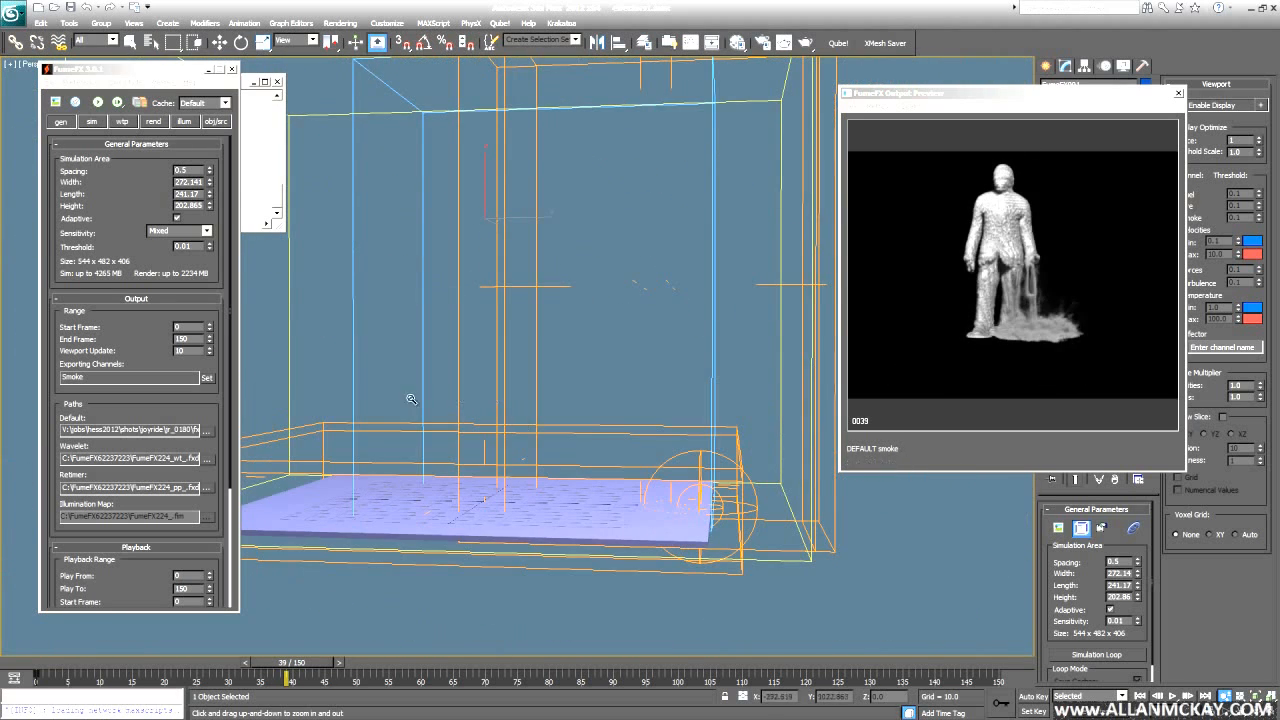
key("Home")
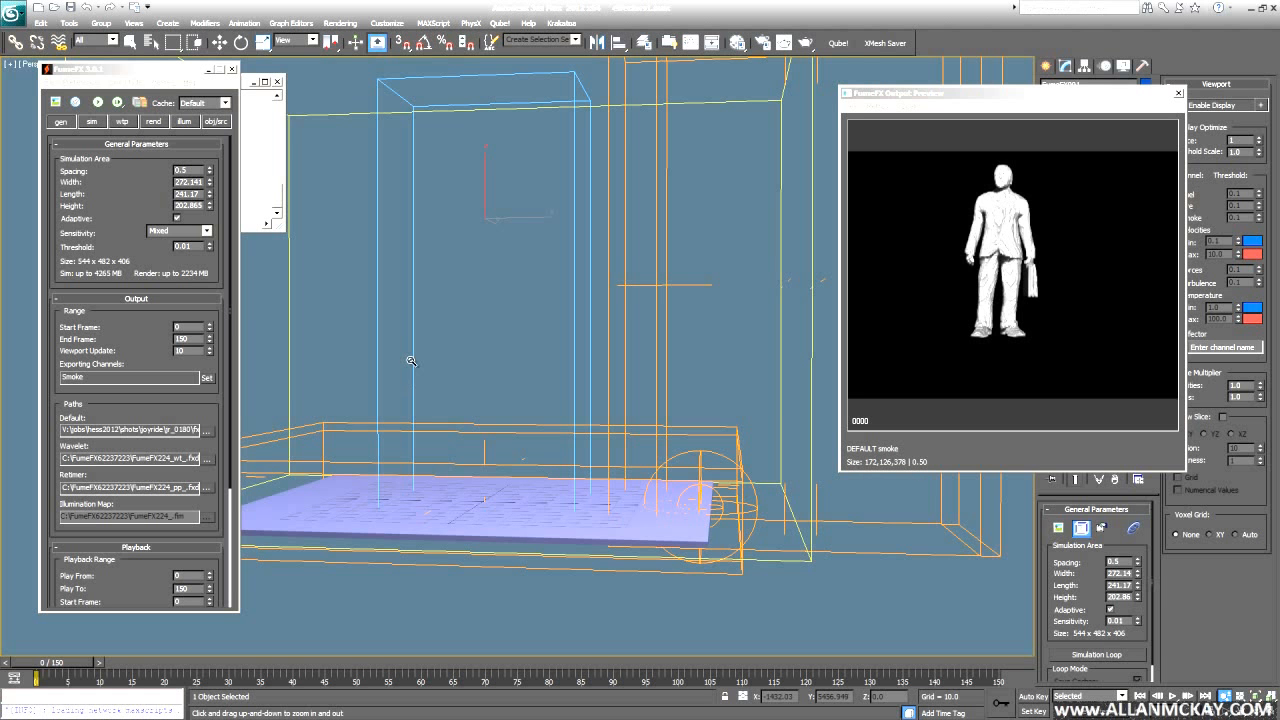
middle_click_drag(551, 380, 538, 411, "alt")
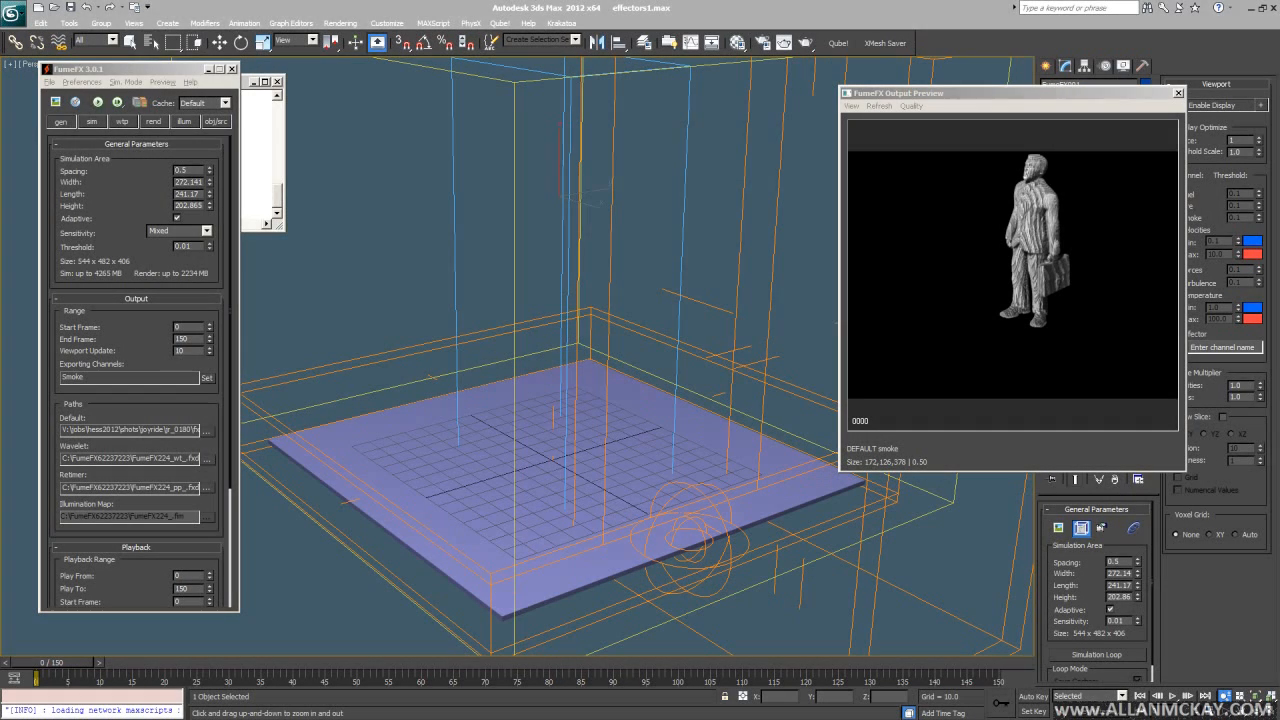
left_click_drag(146, 88, 601, 80)
left_click(305, 112)
left_click(299, 112)
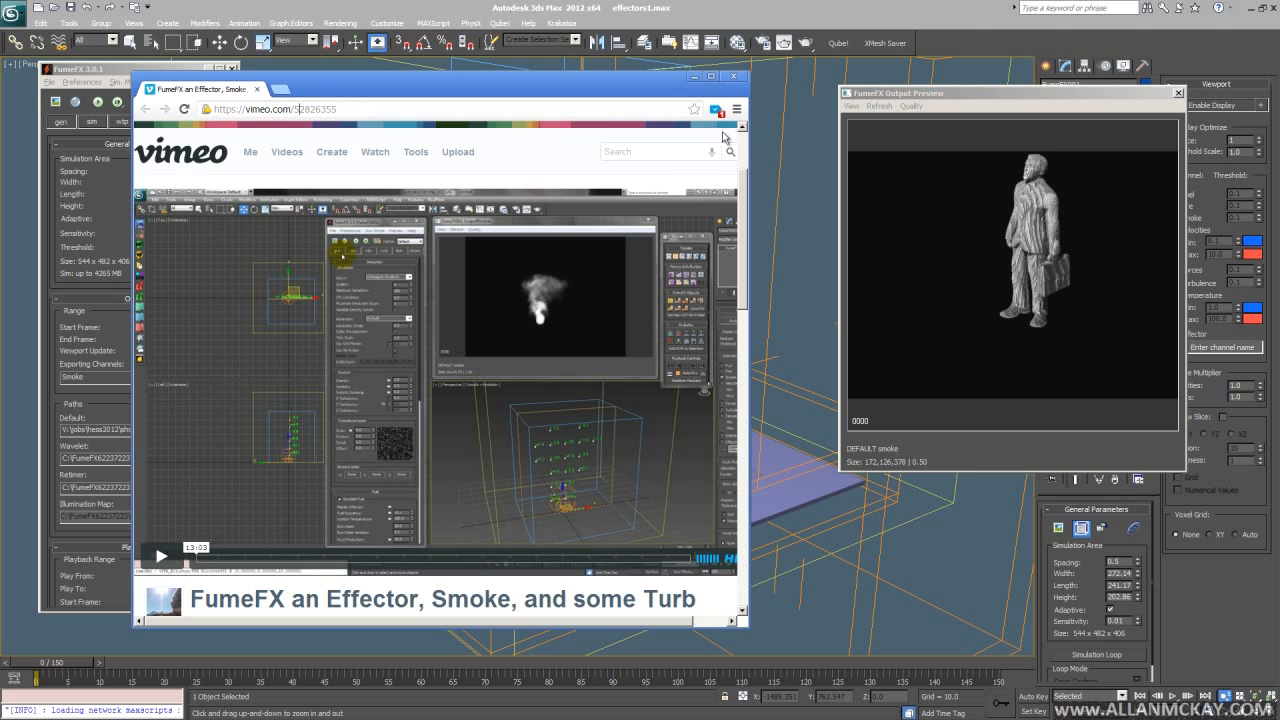
left_click(685, 152)
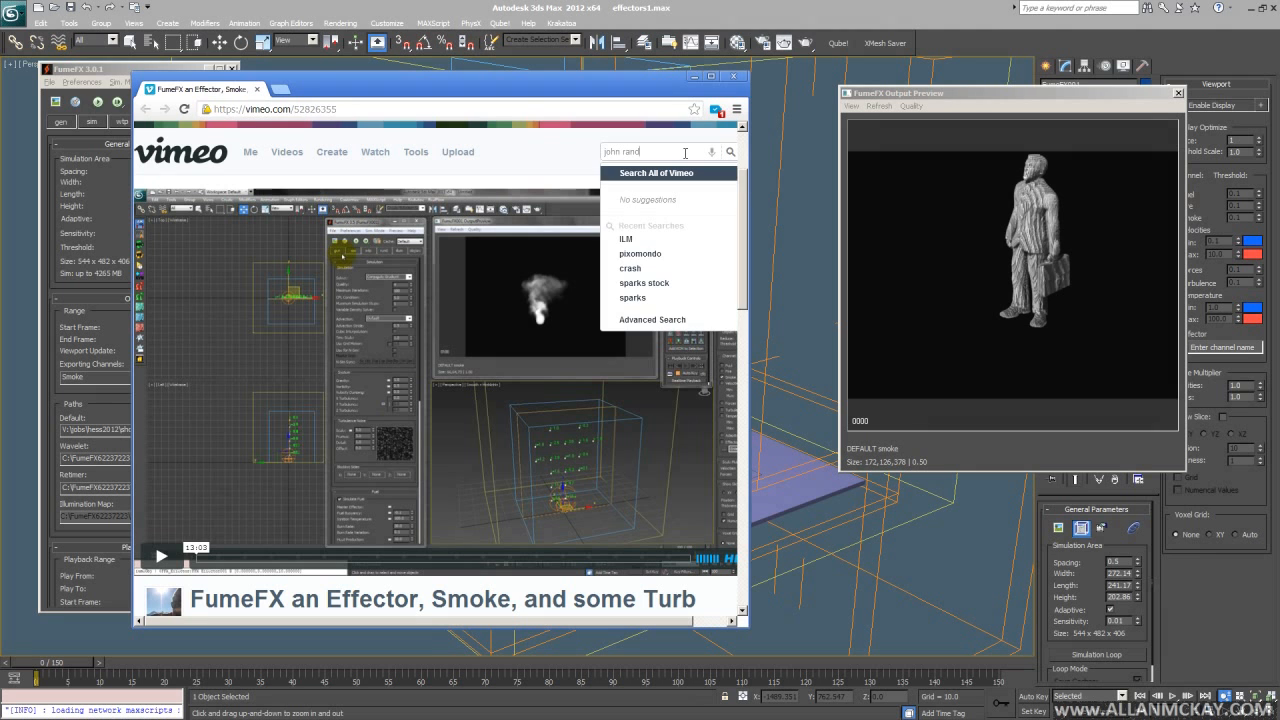
left_click_drag(748, 362, 835, 362)
left_click(678, 152)
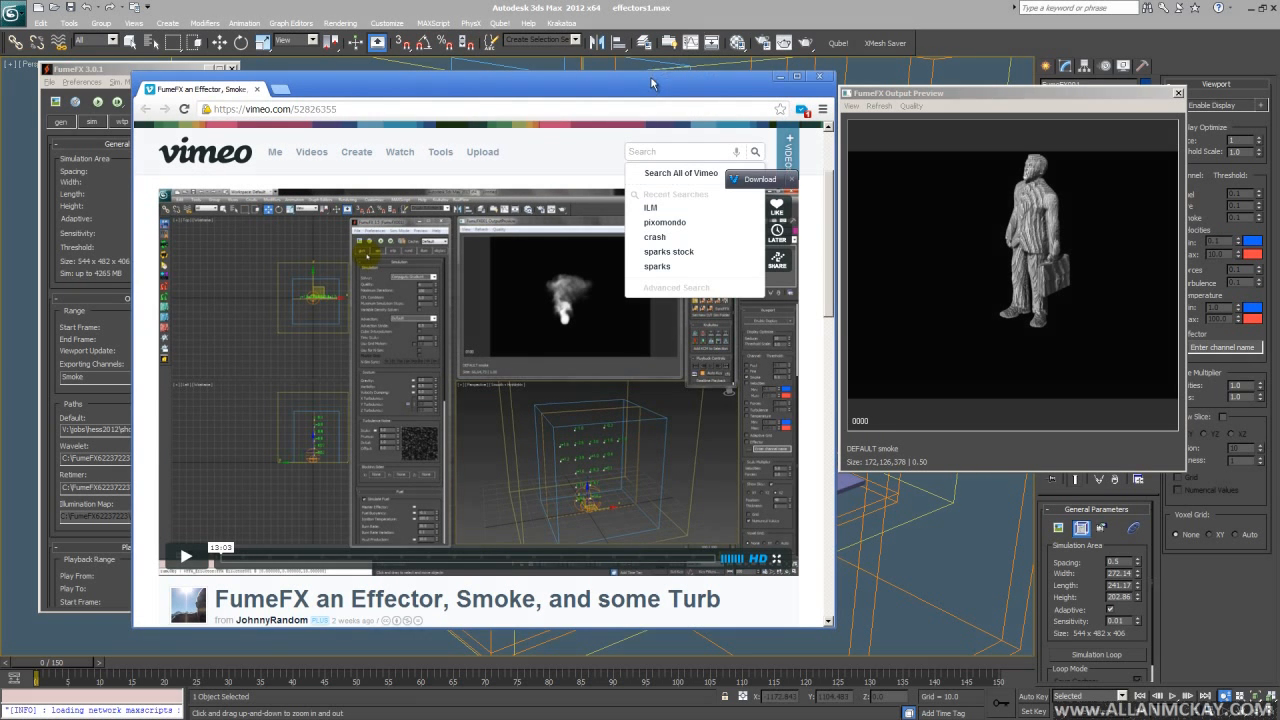
- Stretch Chrome to full height, then move it off the left edge to reveal 3ds Max
left_click_drag(650, 70, 623, 4)
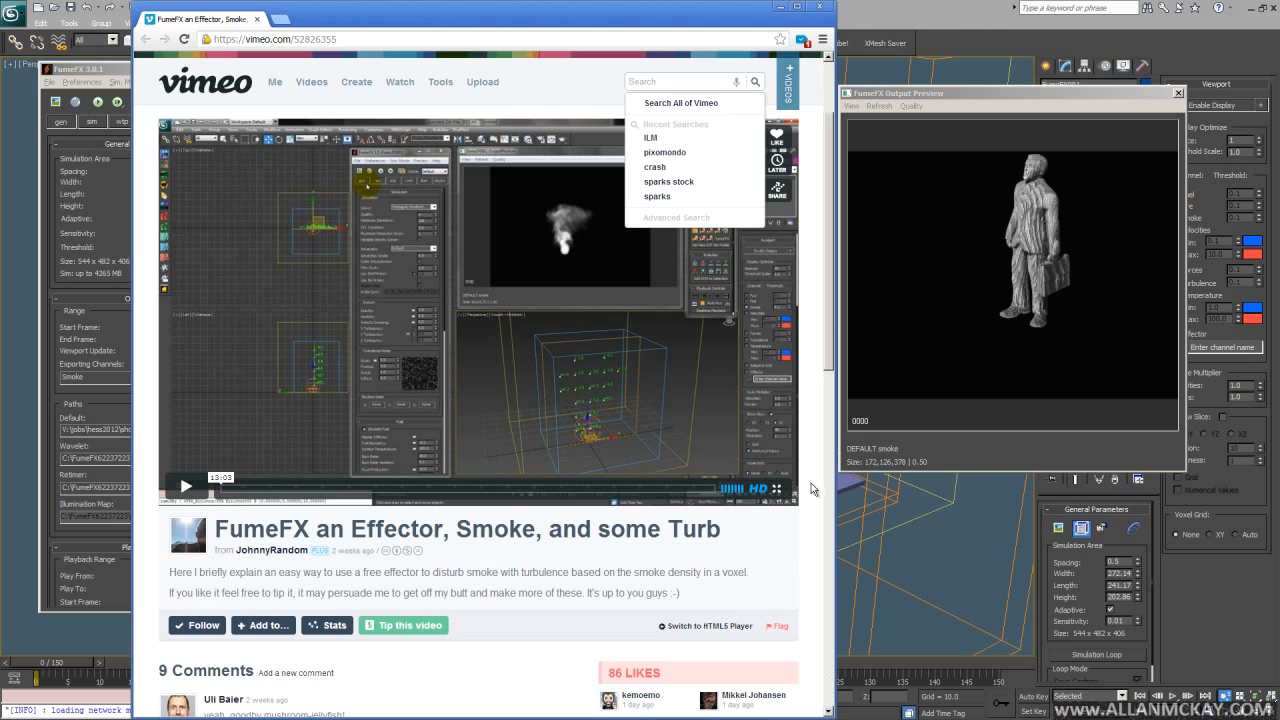
left_click(721, 82)
left_click(721, 82)
left_click(569, 78)
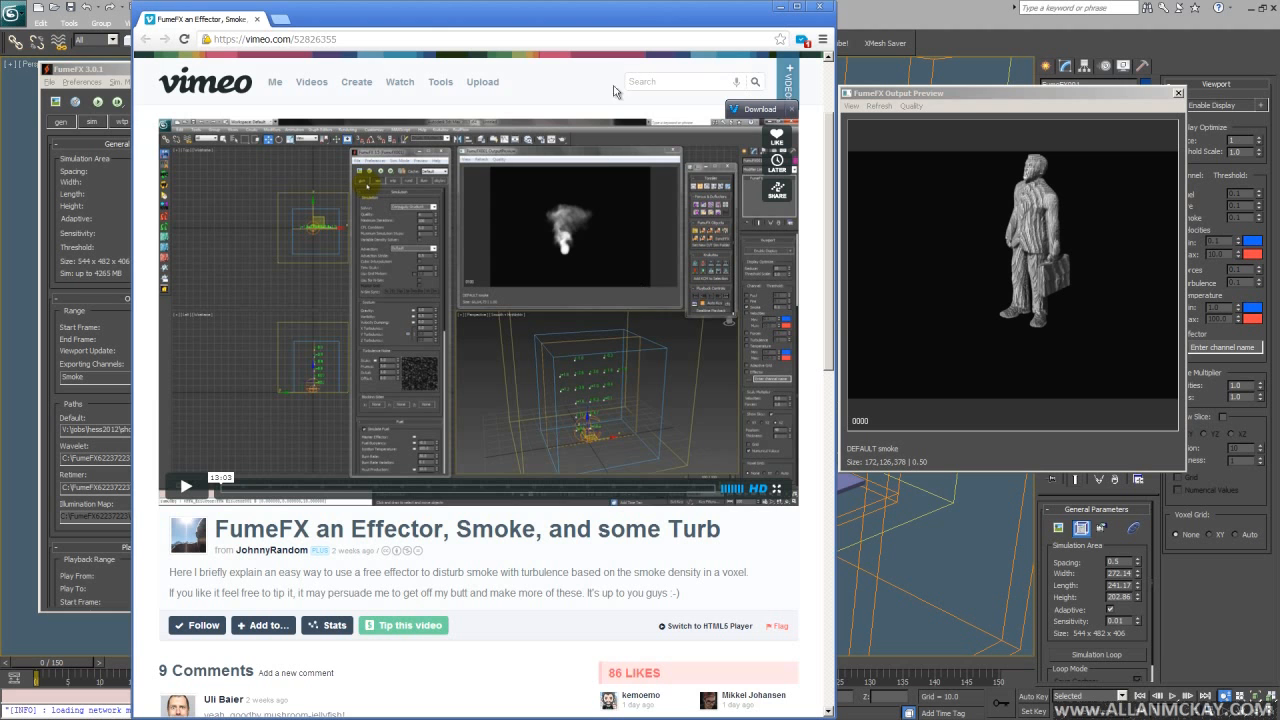
left_click_drag(641, 19, 0, 20)
middle_click_drag(672, 300, 643, 266, "alt")
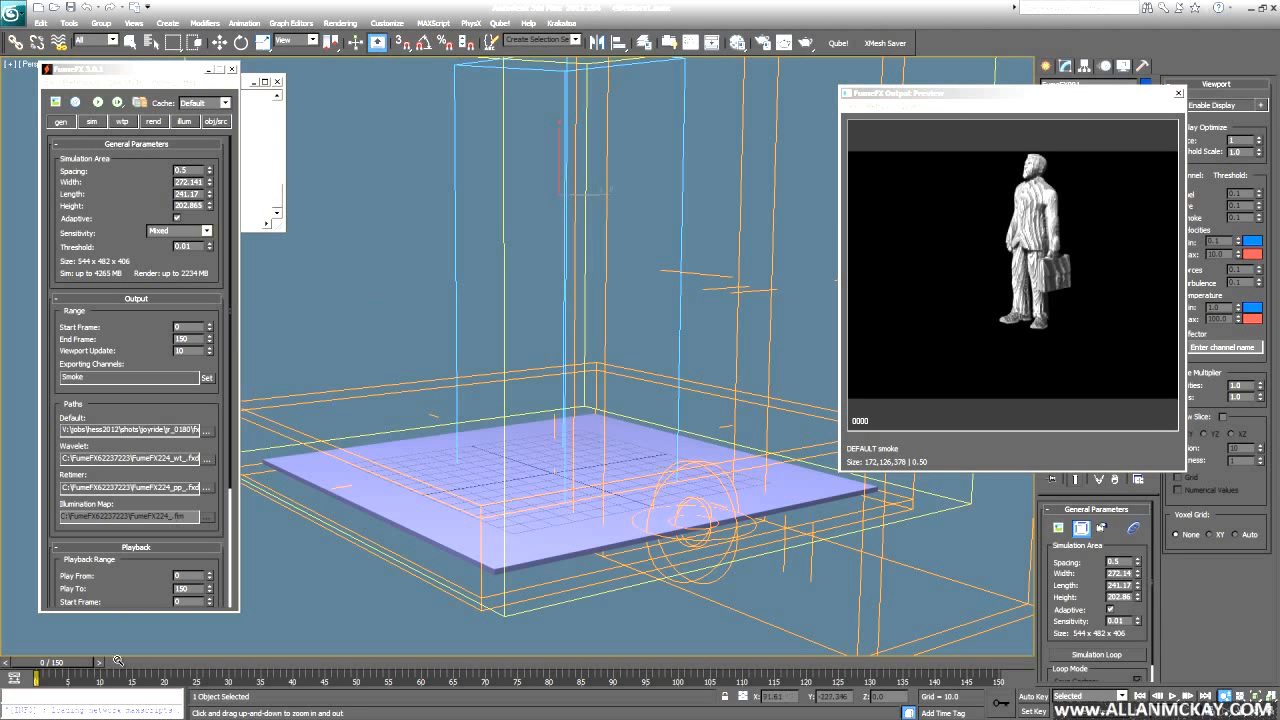
- Scrub the smoke simulation to frame 34, orbit around the platform, and bring WordPad to screen centre
left_click_drag(155, 668, 266, 664)
middle_click_drag(557, 483, 342, 369, "alt")
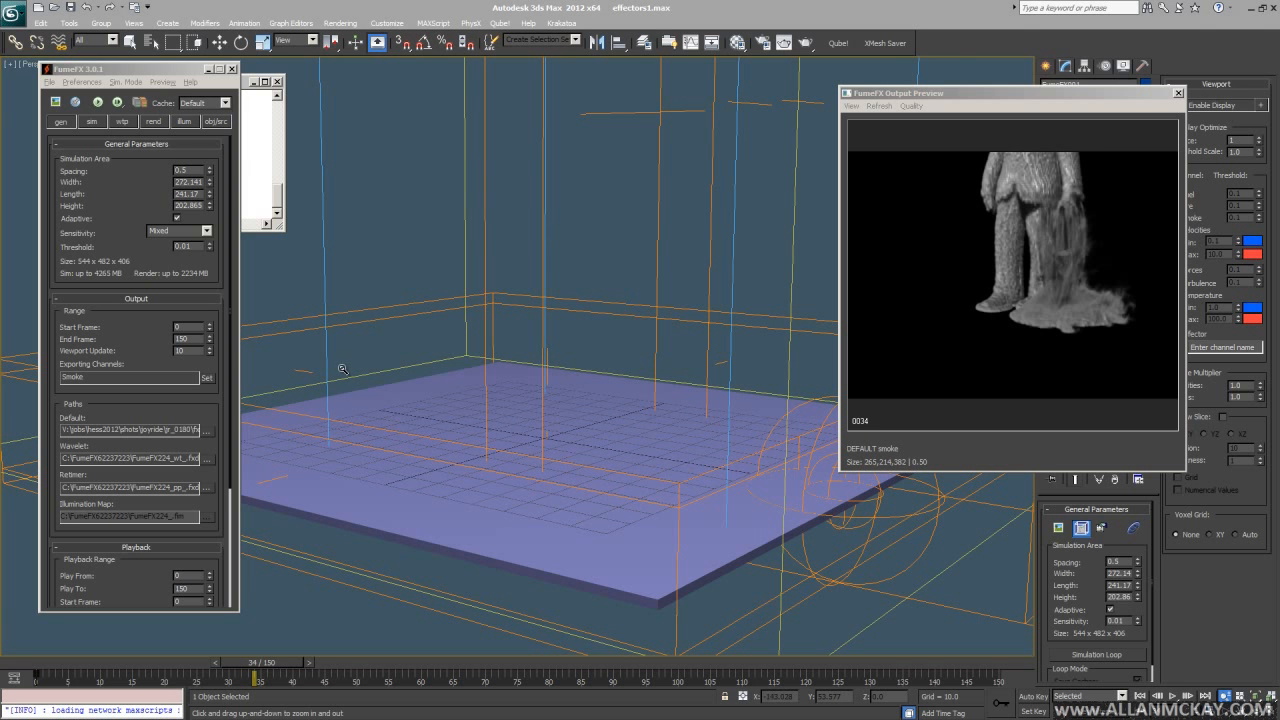
left_click_drag(0, 22, 697, 8)
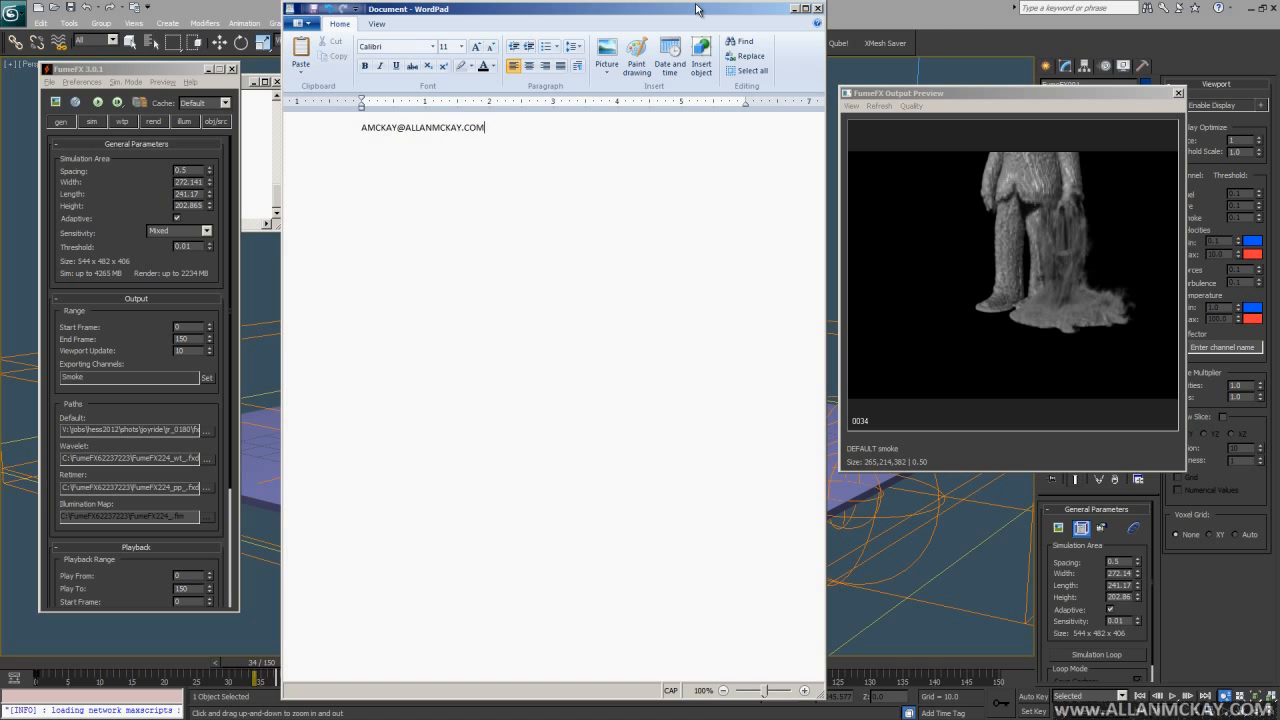
- Finish typing the contact e-mail address and set it to 24 point
key("ctrl+a")
left_click(461, 46)
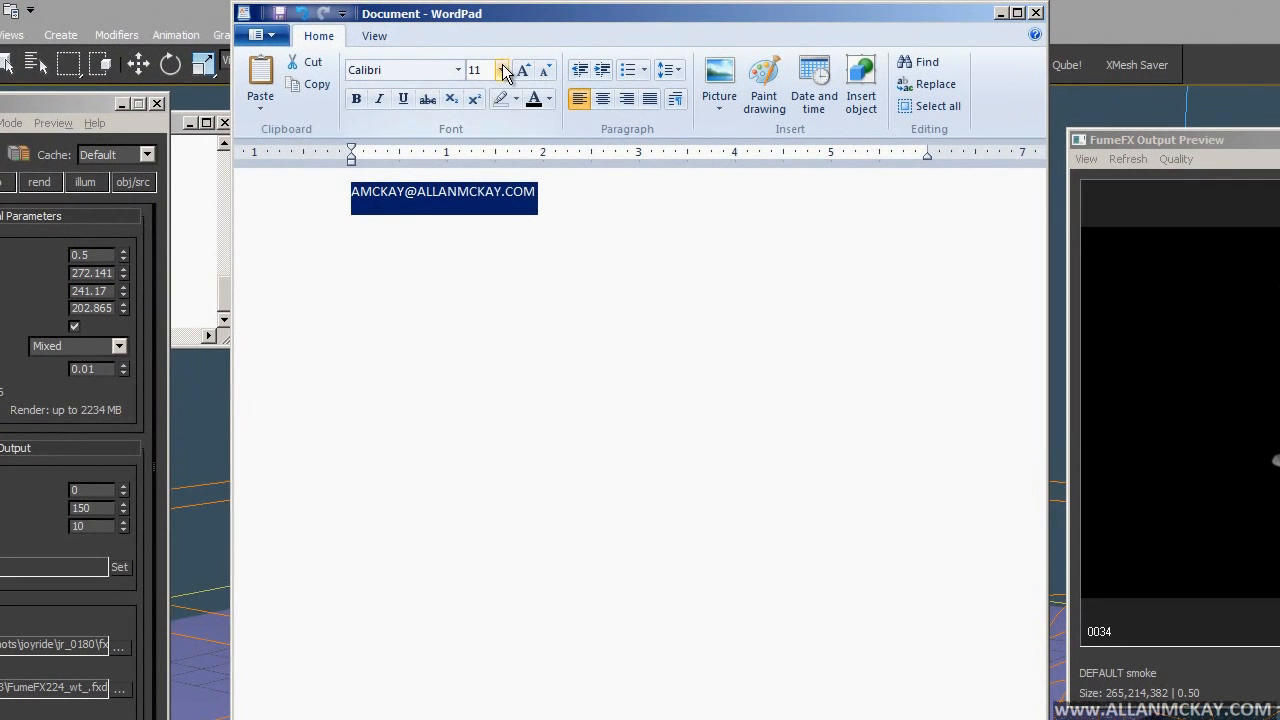
left_click(477, 262)
left_click(592, 333)
- Type the website address on the line below and set it to 36 point
type("ALLANMCKAY.COM")
key("shift+Home")
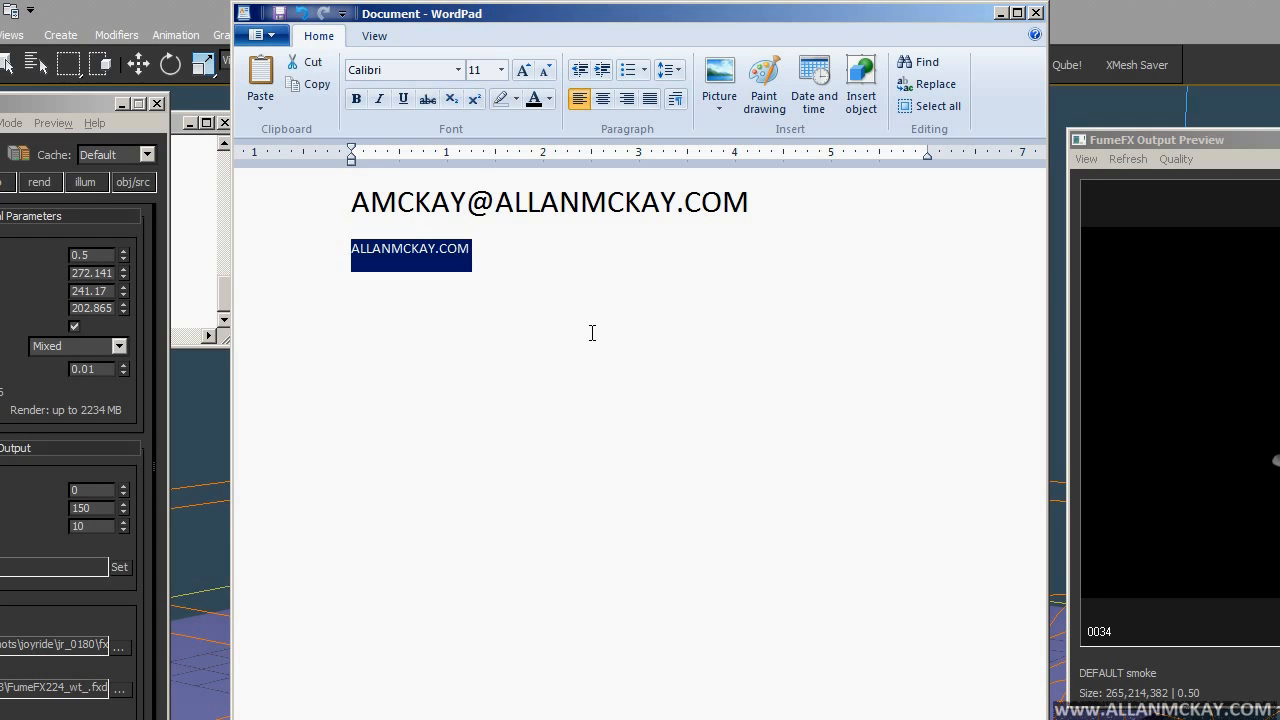
left_click(500, 70)
left_click(484, 306)
left_click(562, 457)
left_click(755, 277)
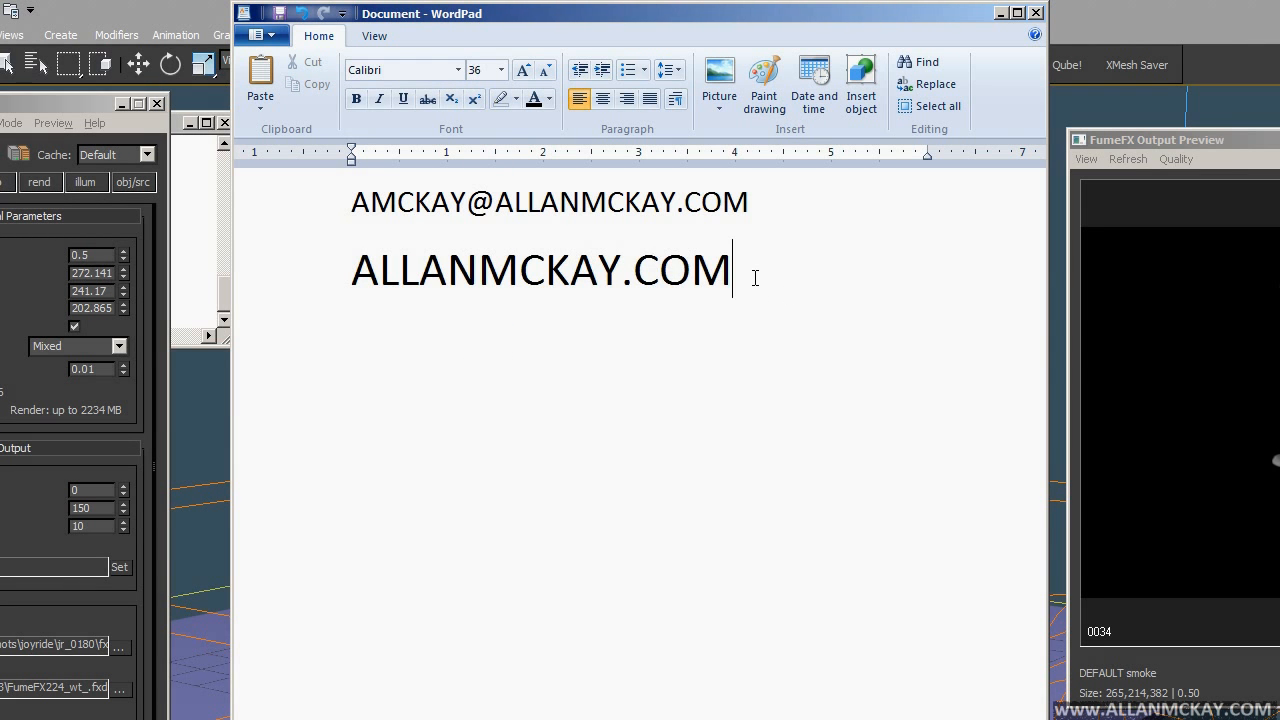